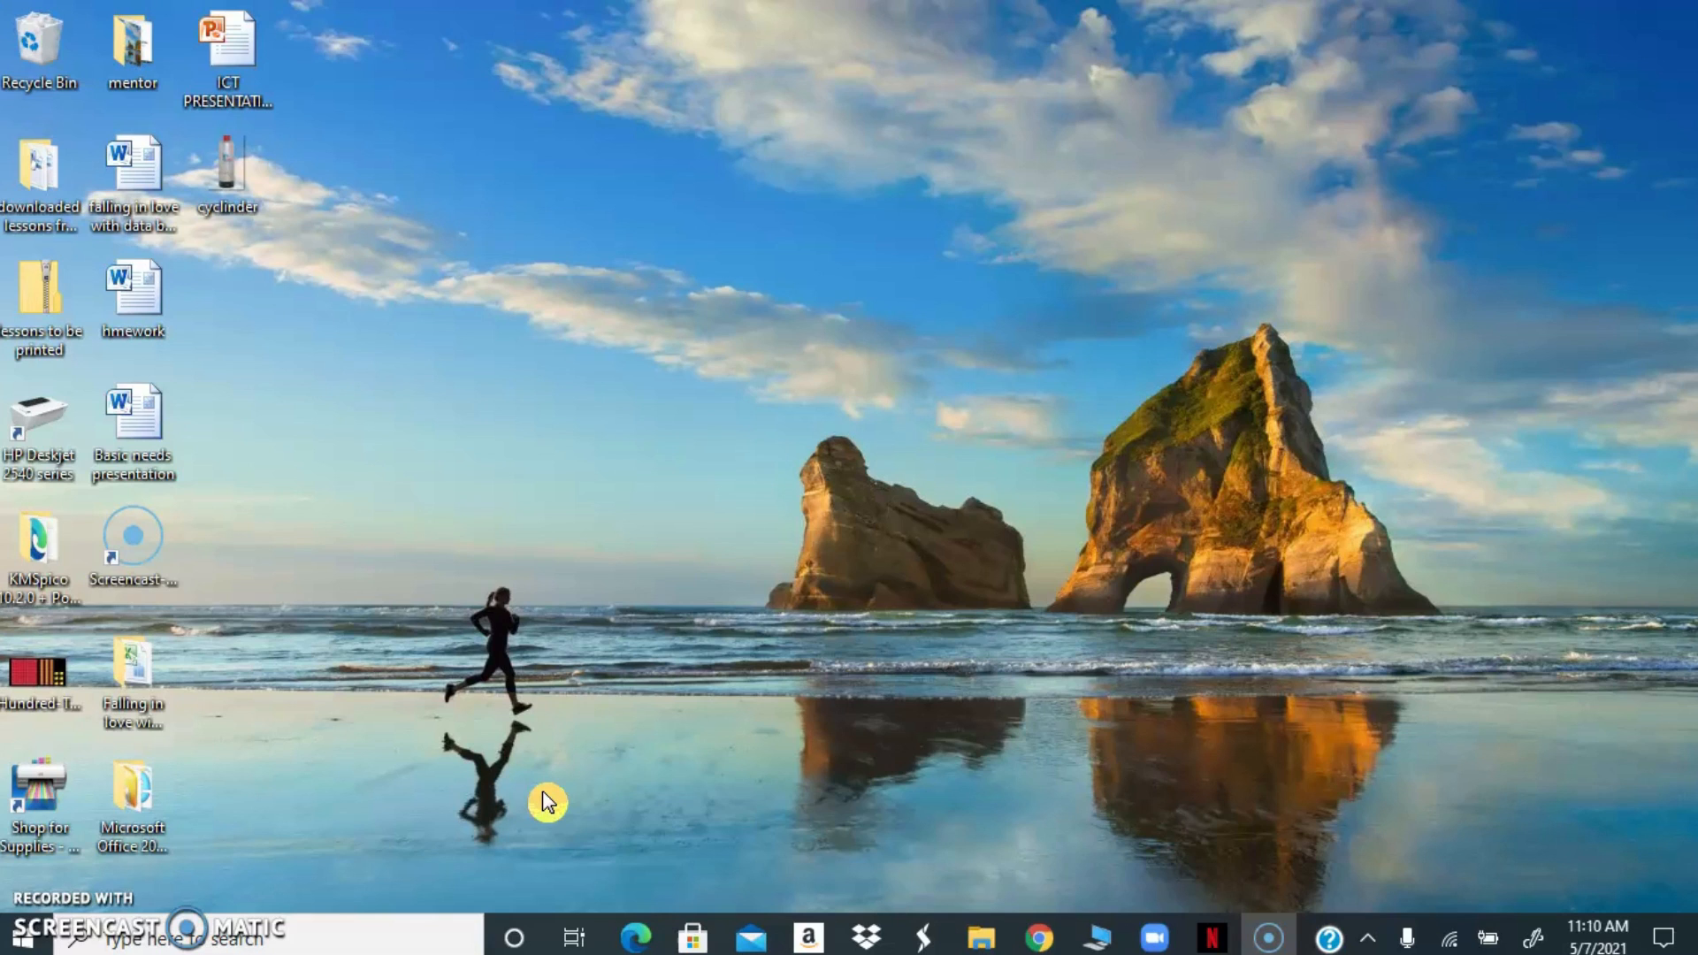
# Open Chrome and switch from the personal Google account to the teacher's school account
pyautogui.click(1051, 946)
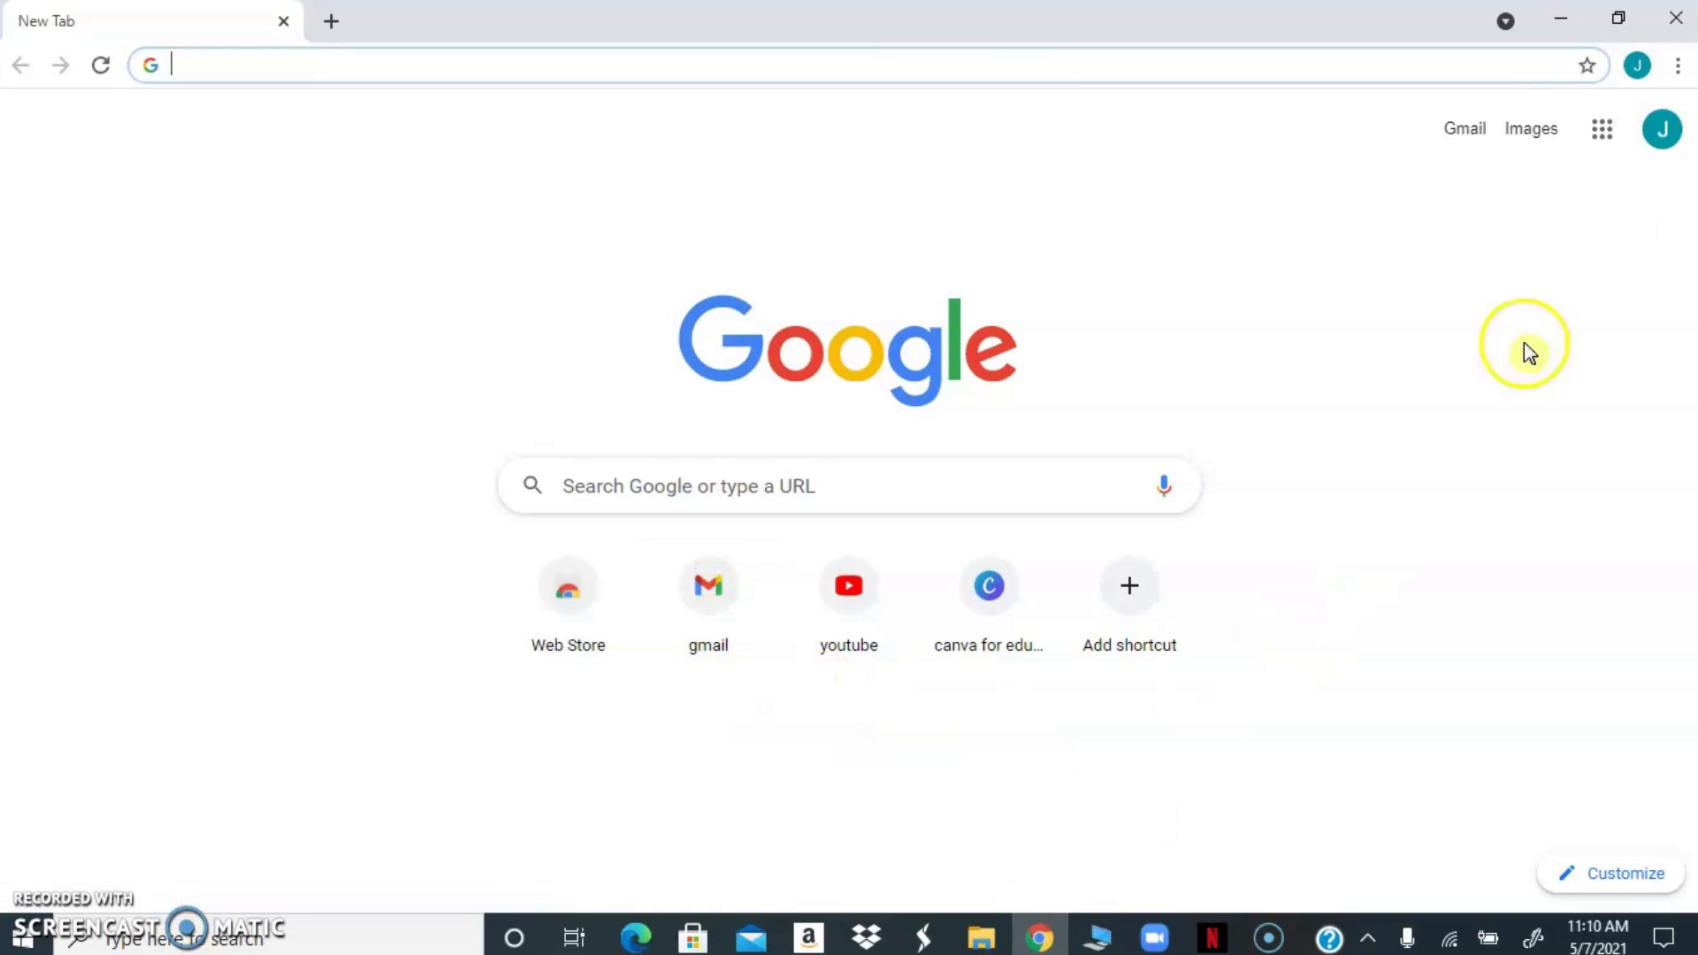
pyautogui.click(1661, 133)
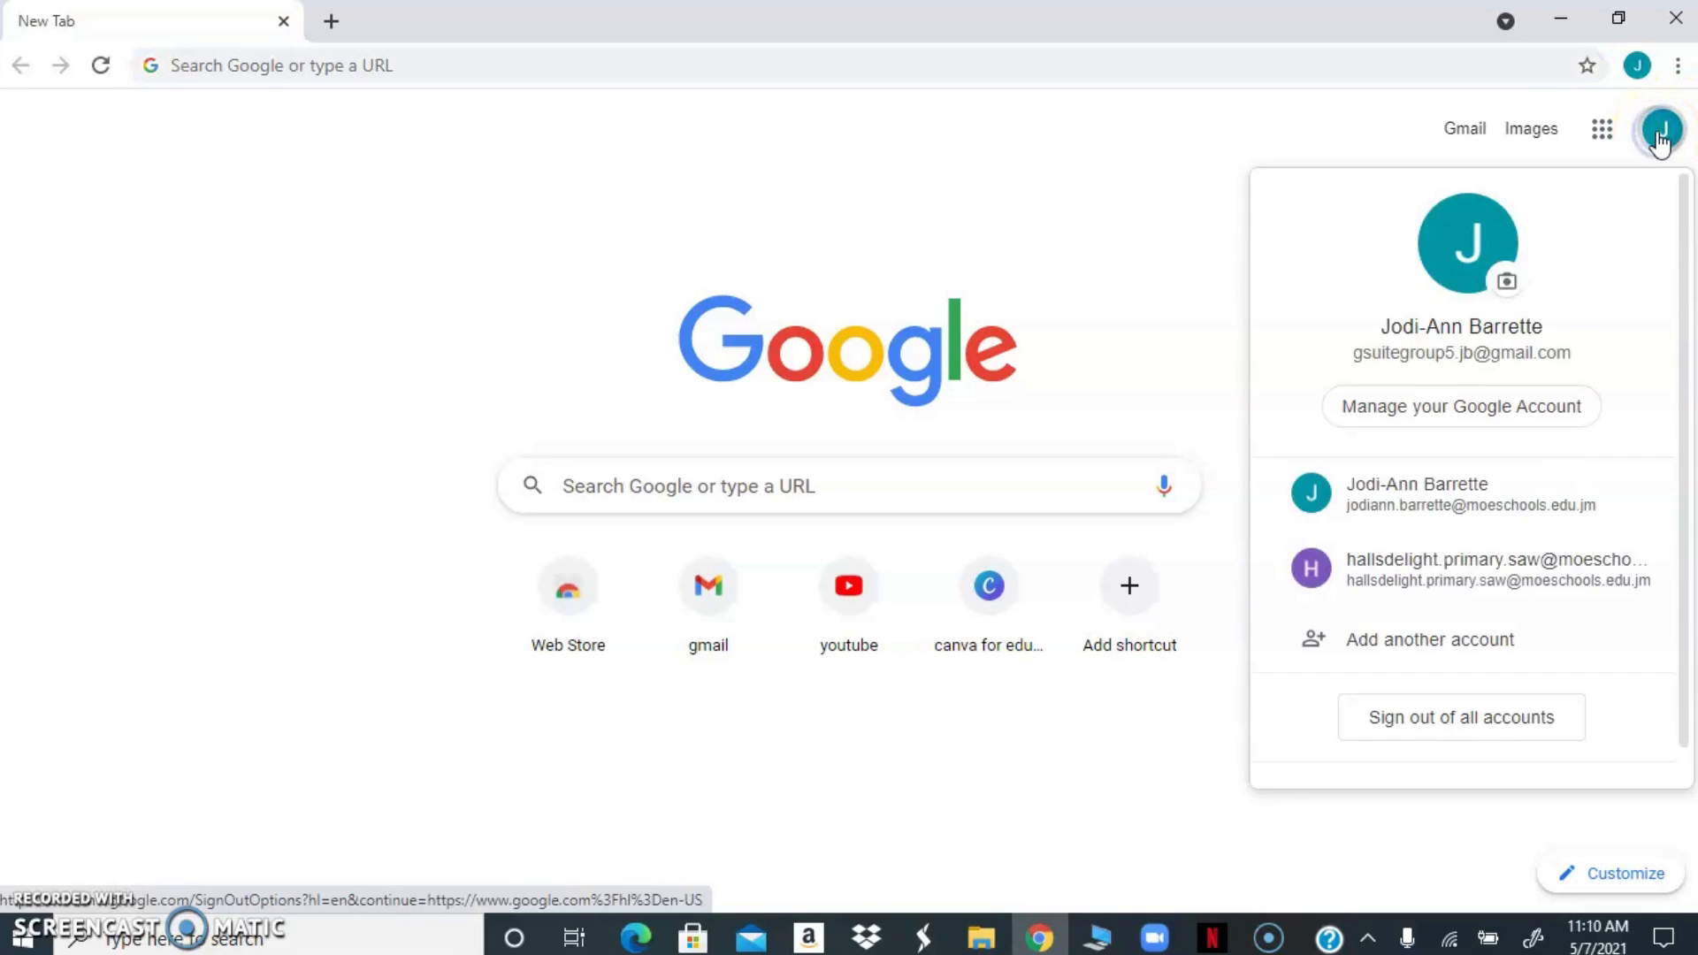
pyautogui.click(1428, 500)
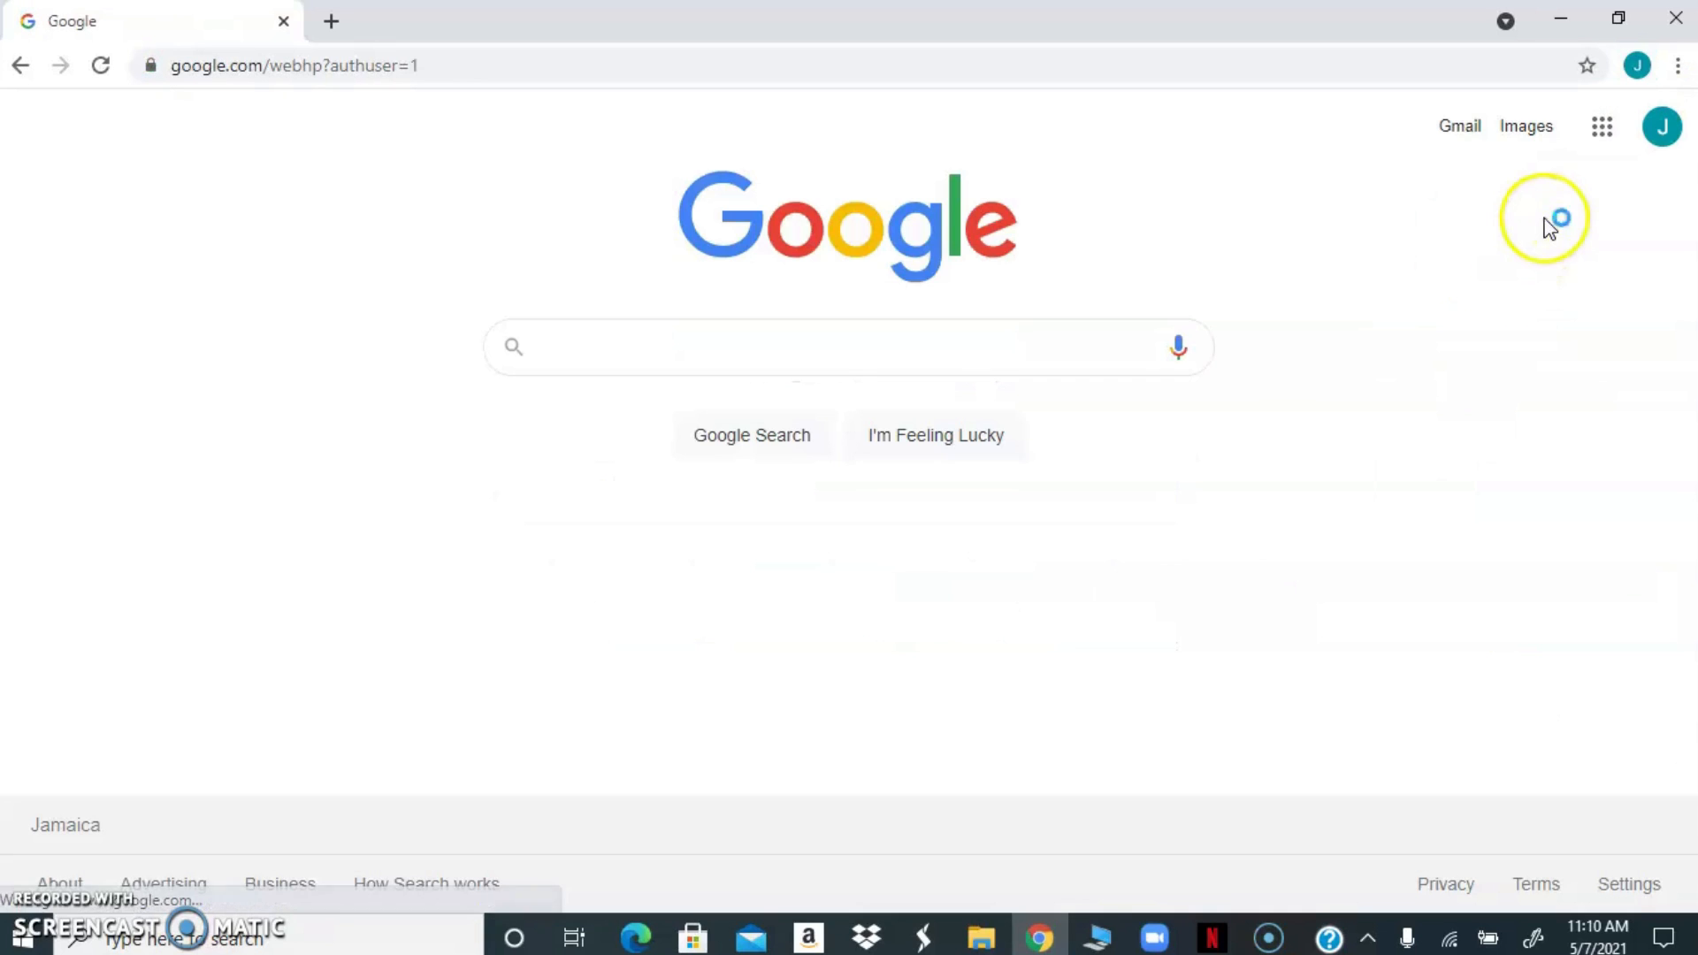
# Open Google Drive for the school account
pyautogui.click(1601, 133)
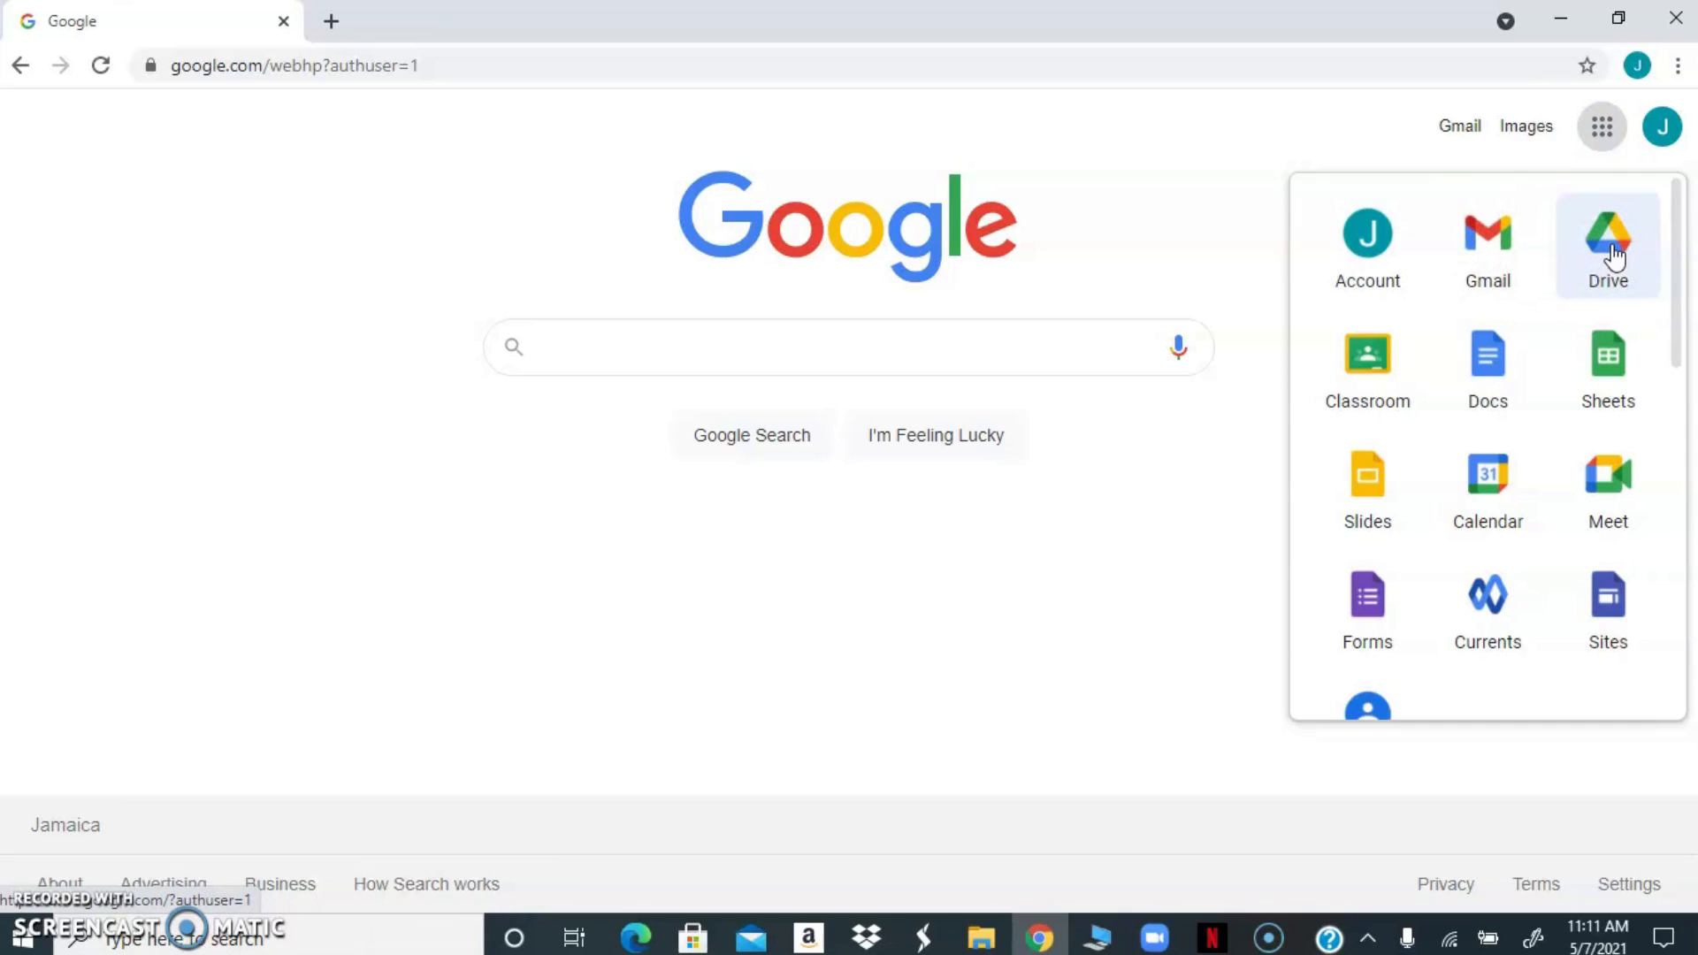
pyautogui.click(1511, 272)
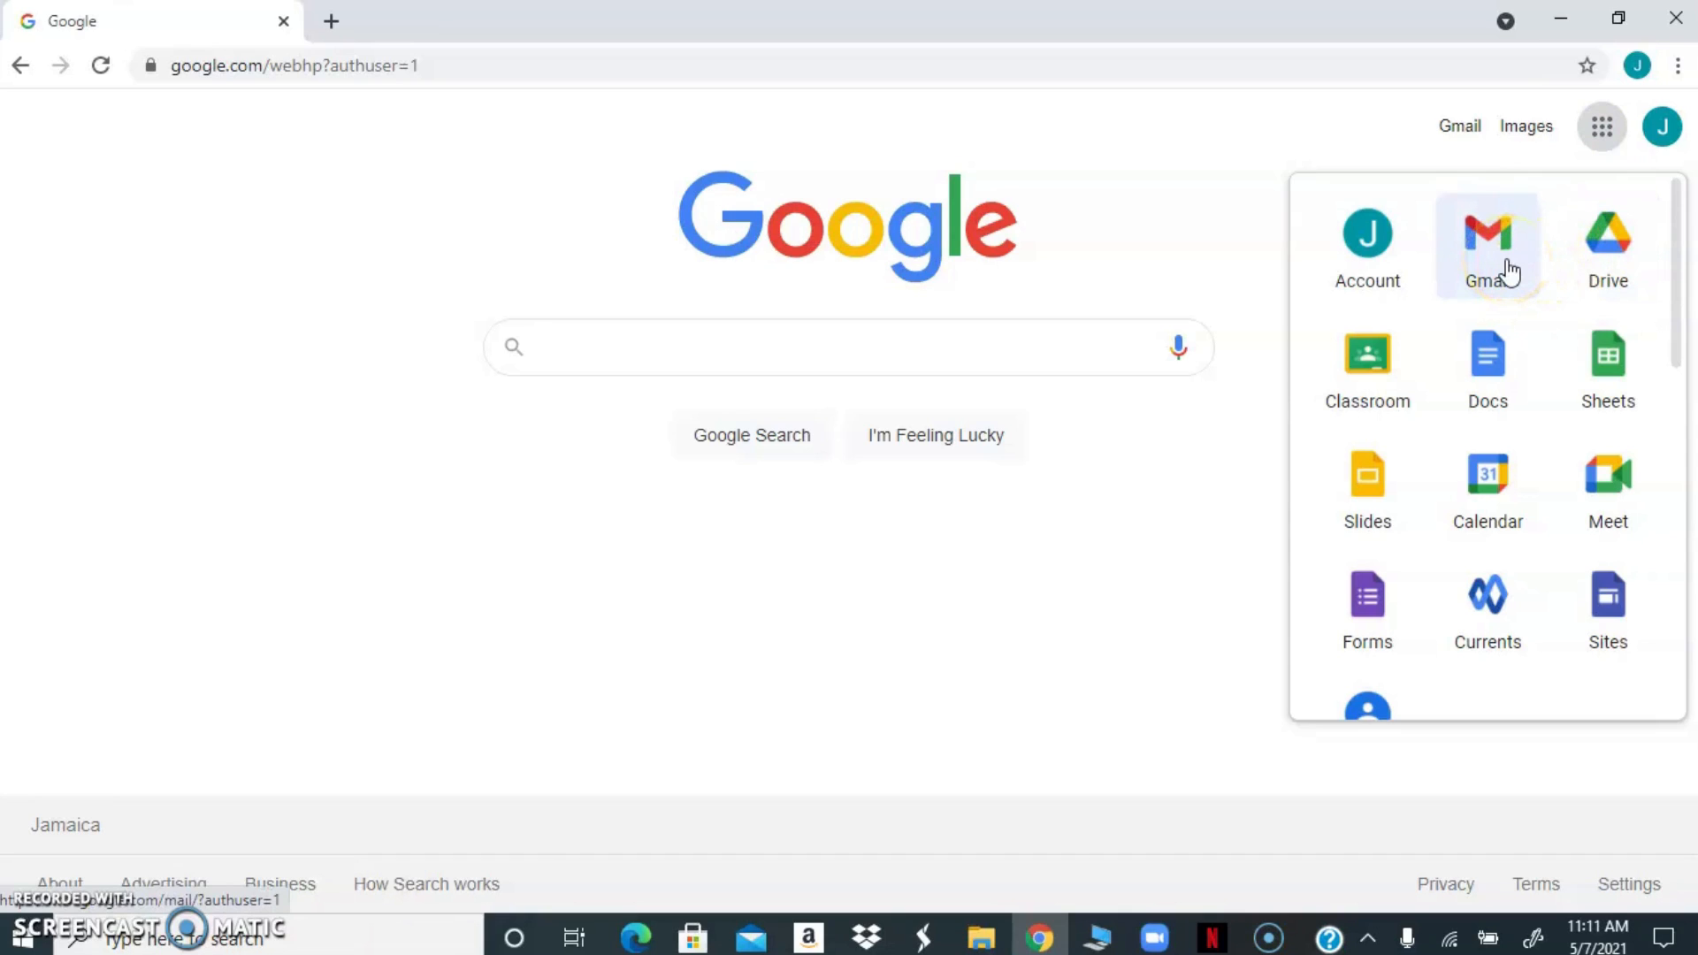
pyautogui.click(1601, 256)
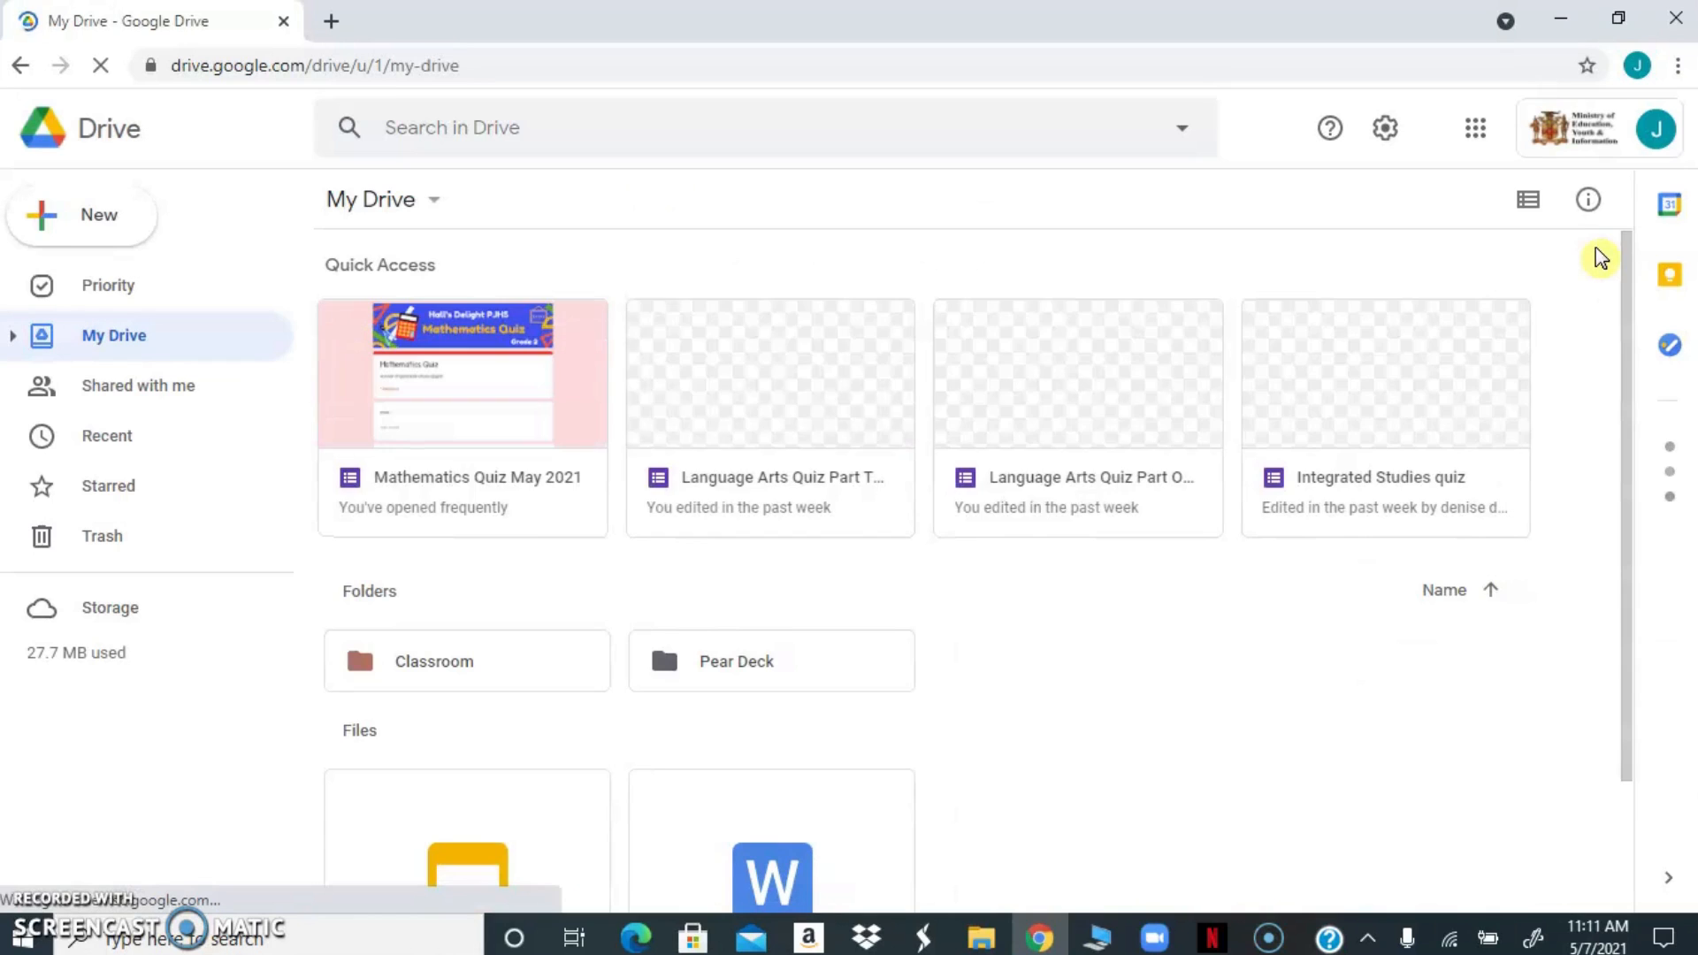
pyautogui.click(1376, 231)
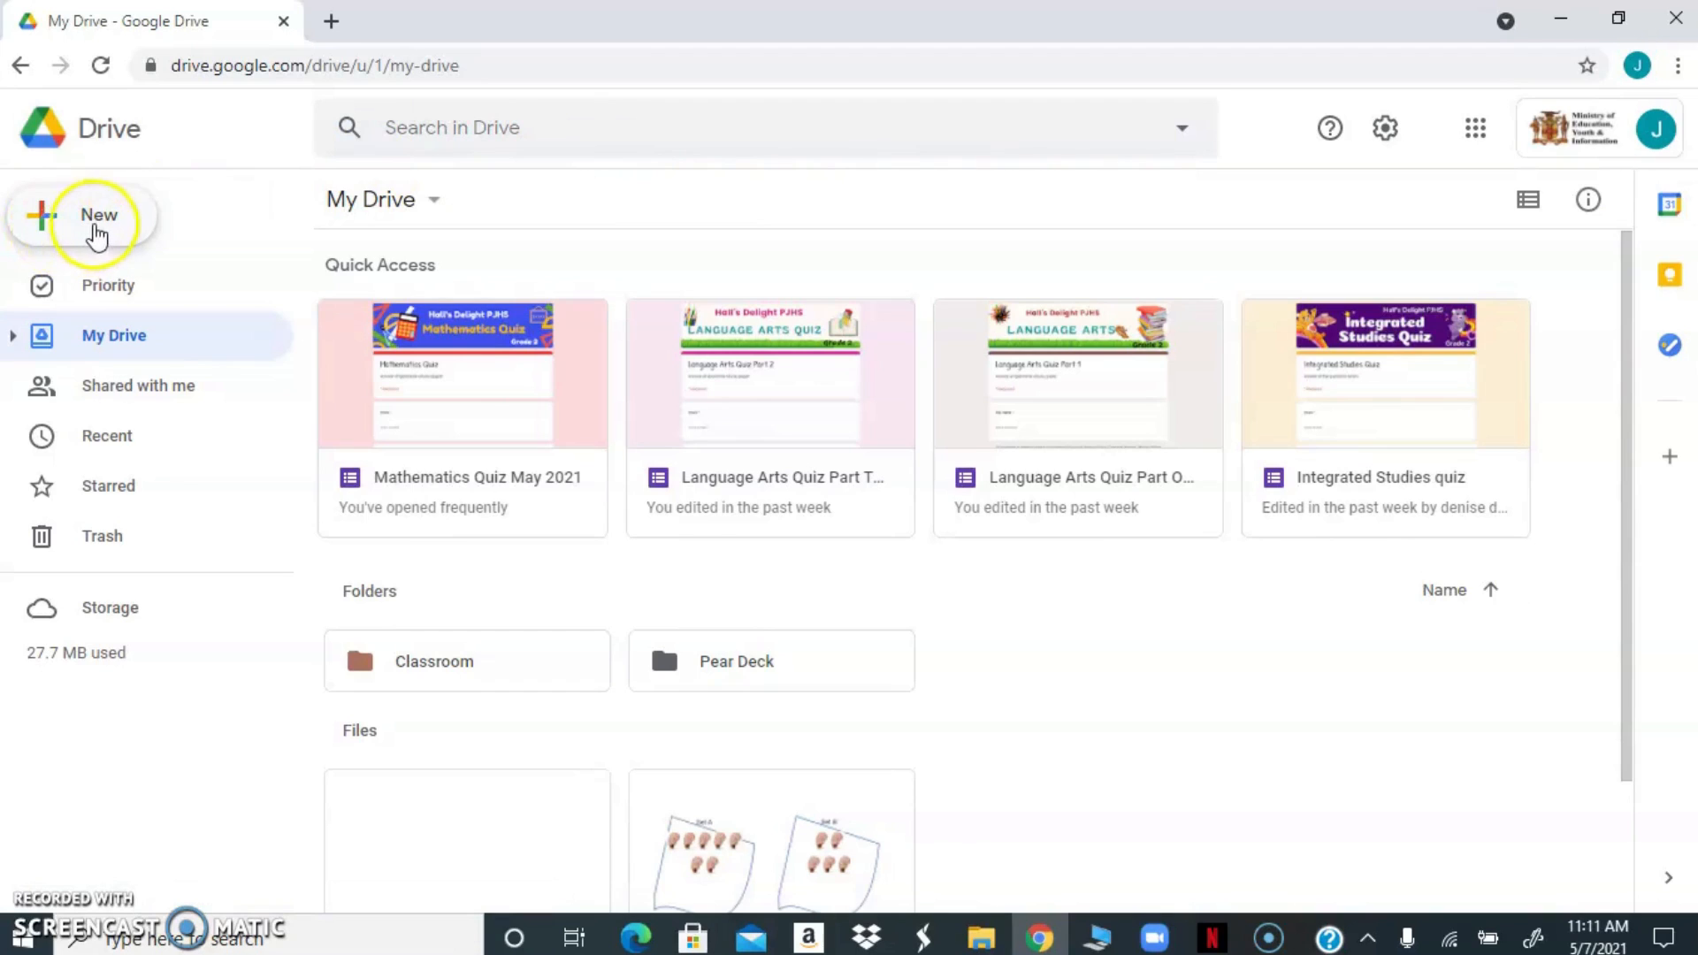
# Create a new blank Google Form from My Drive
pyautogui.click(44, 217)
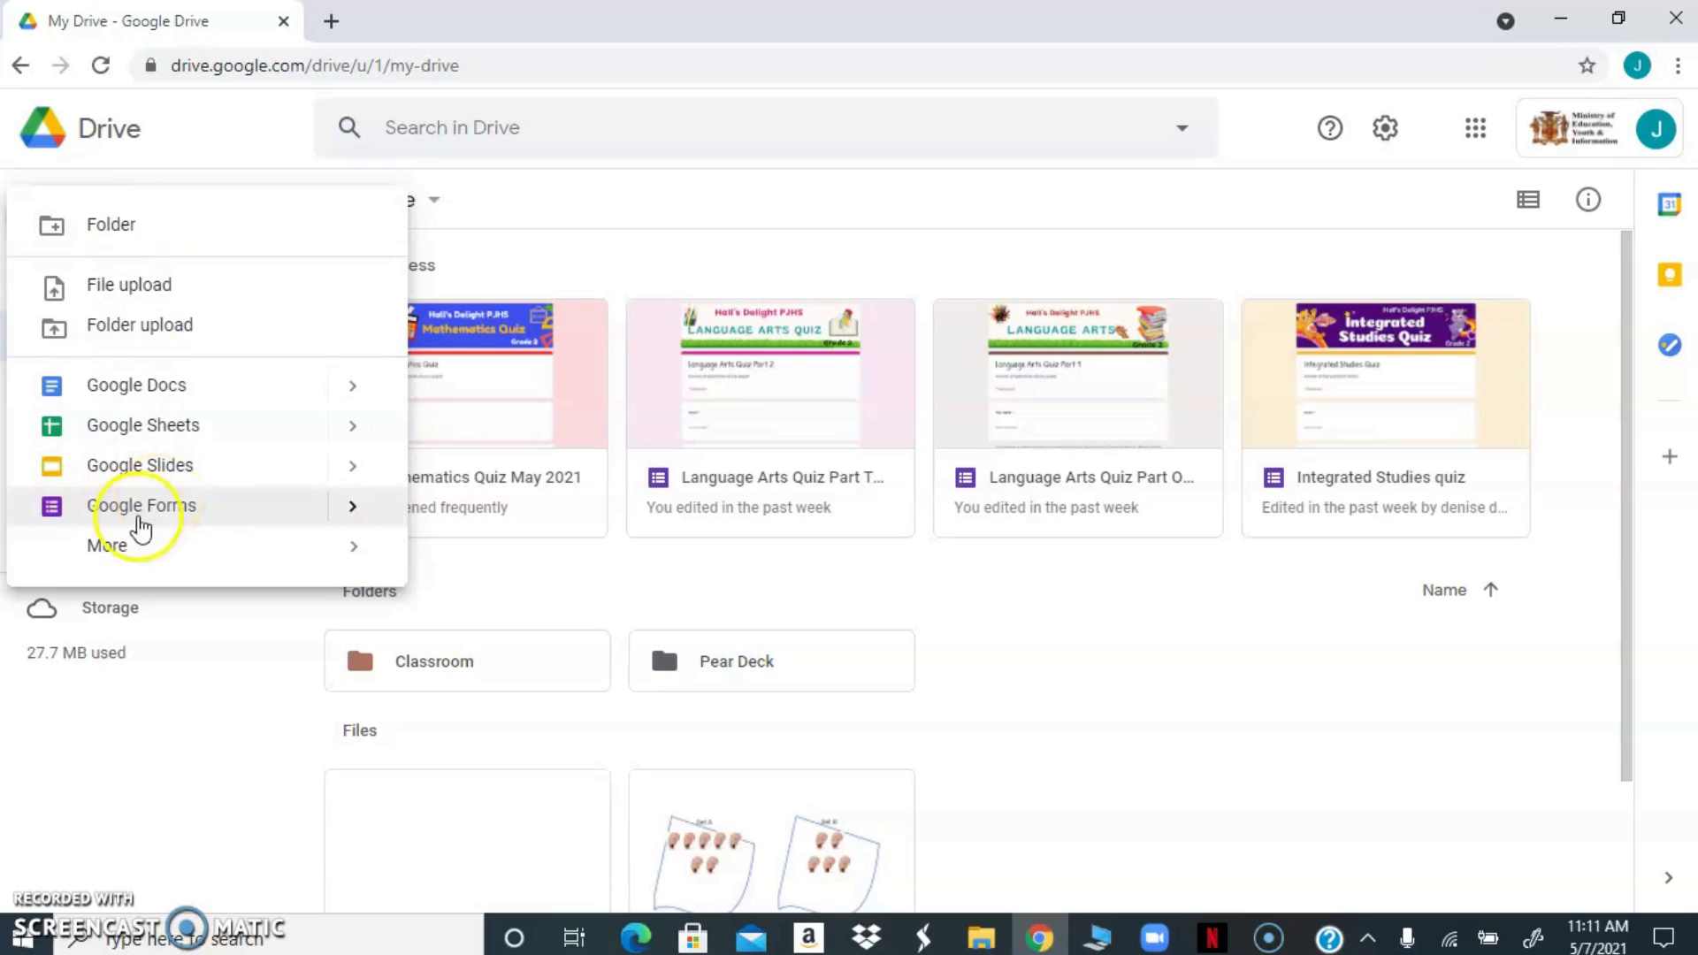
pyautogui.click(127, 555)
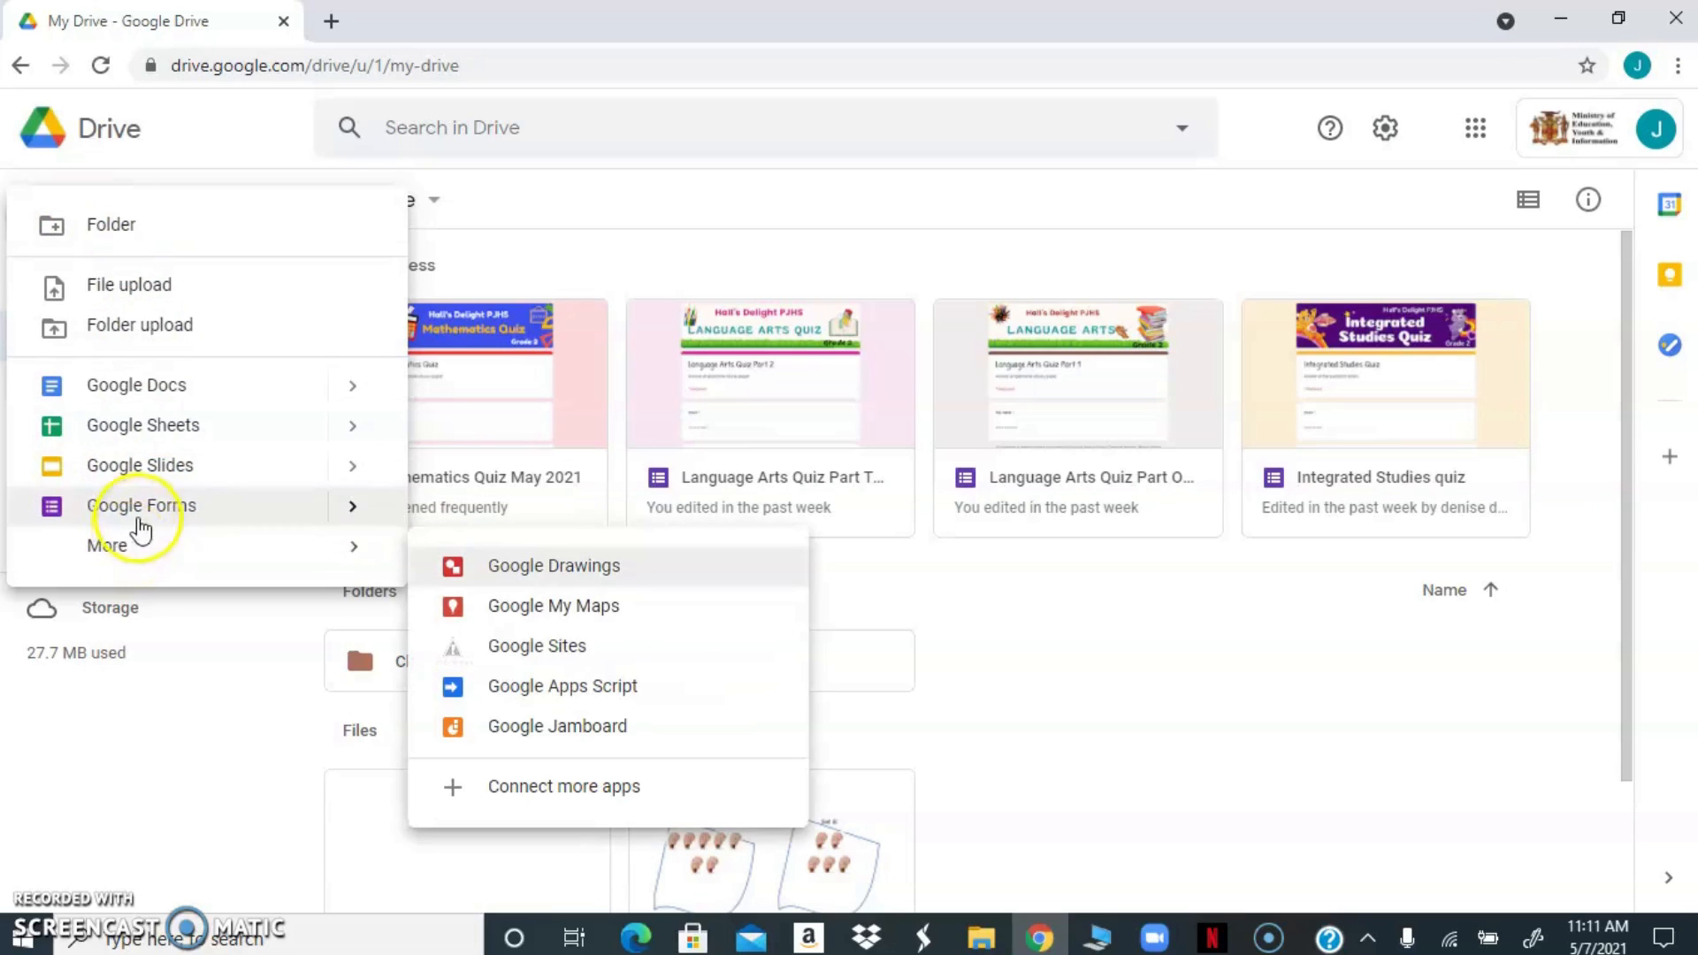
pyautogui.click(141, 485)
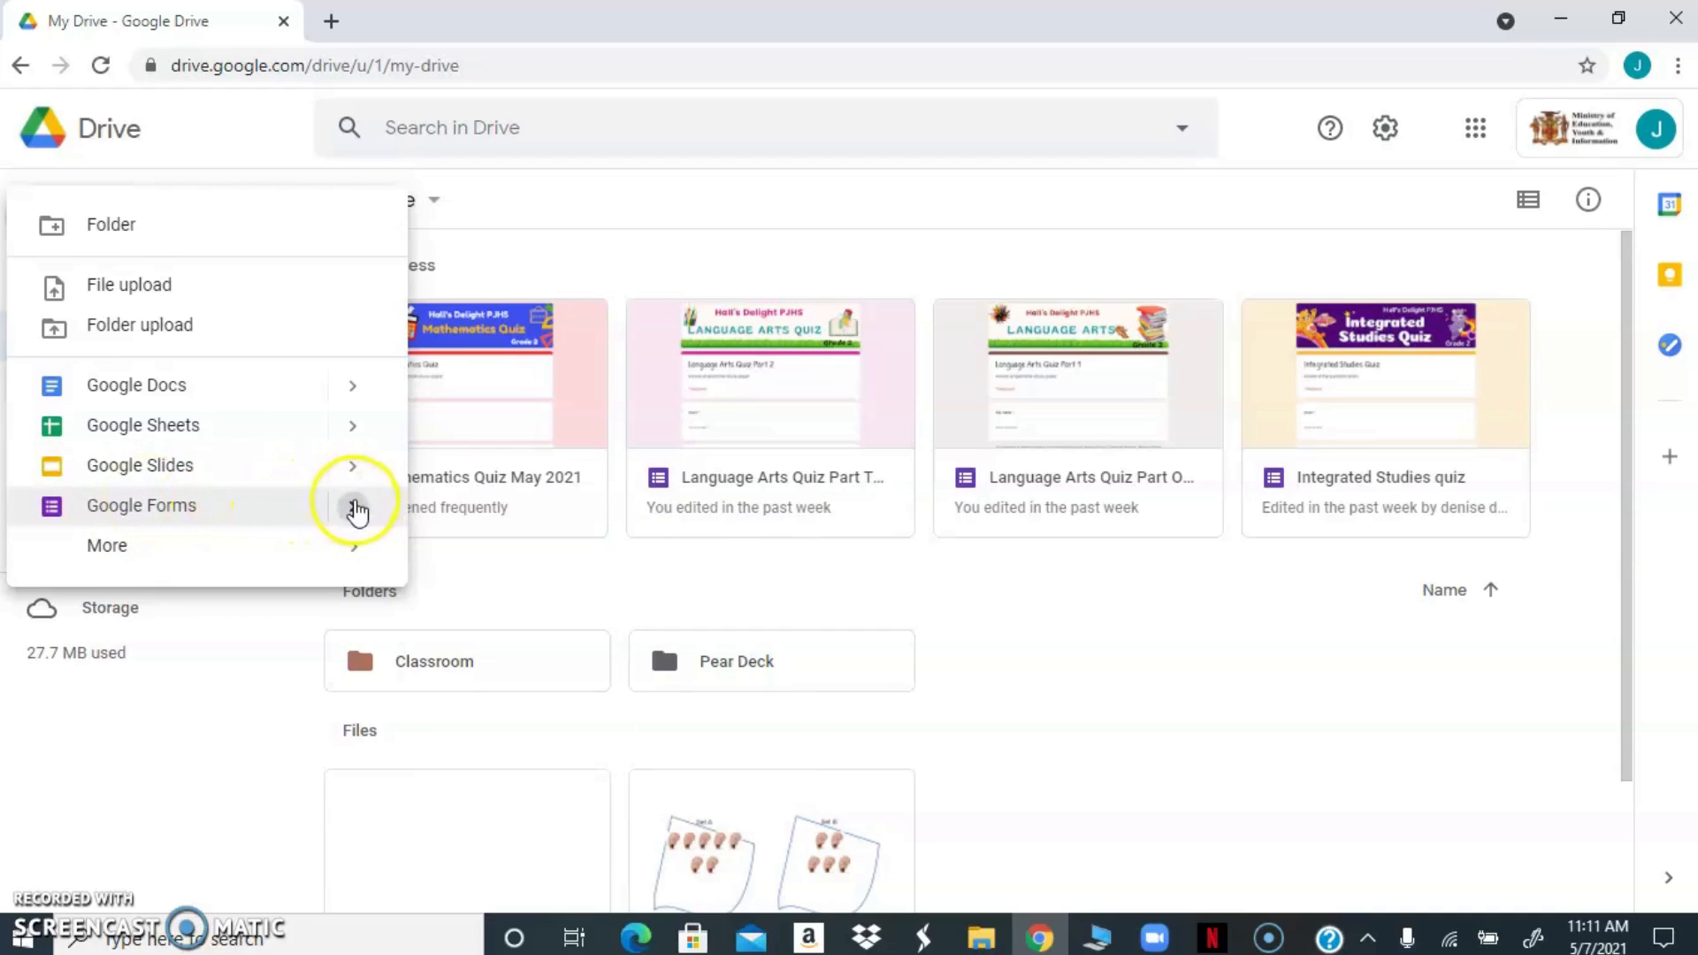
pyautogui.click(356, 508)
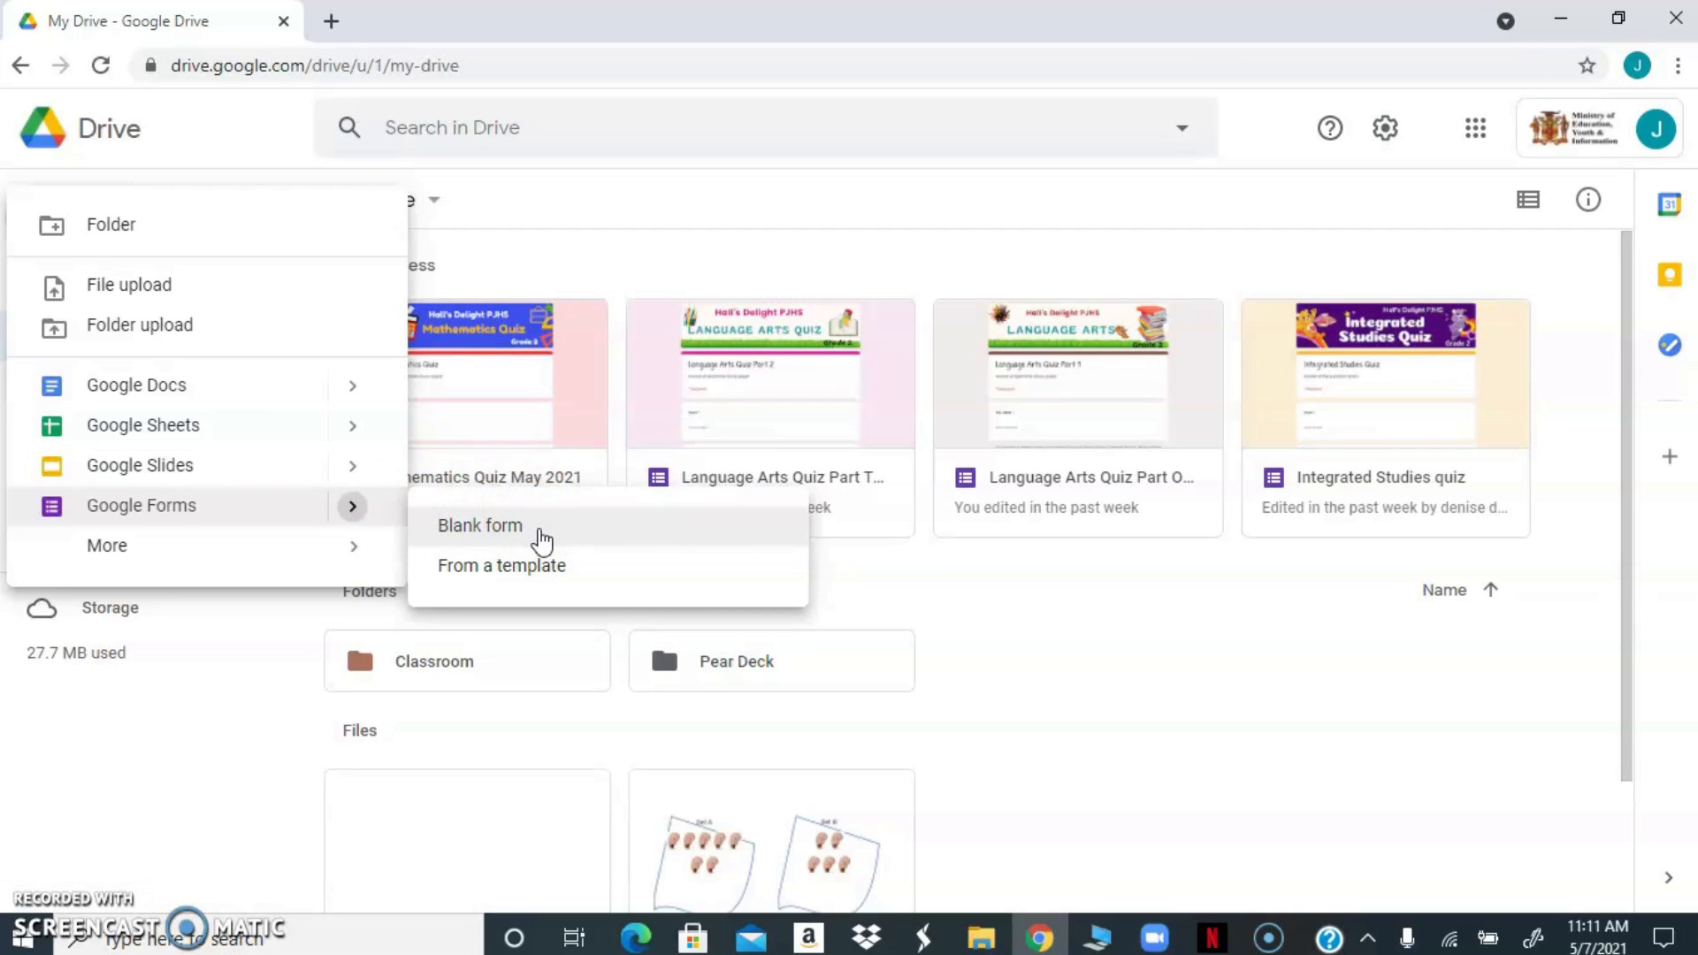
pyautogui.click(541, 534)
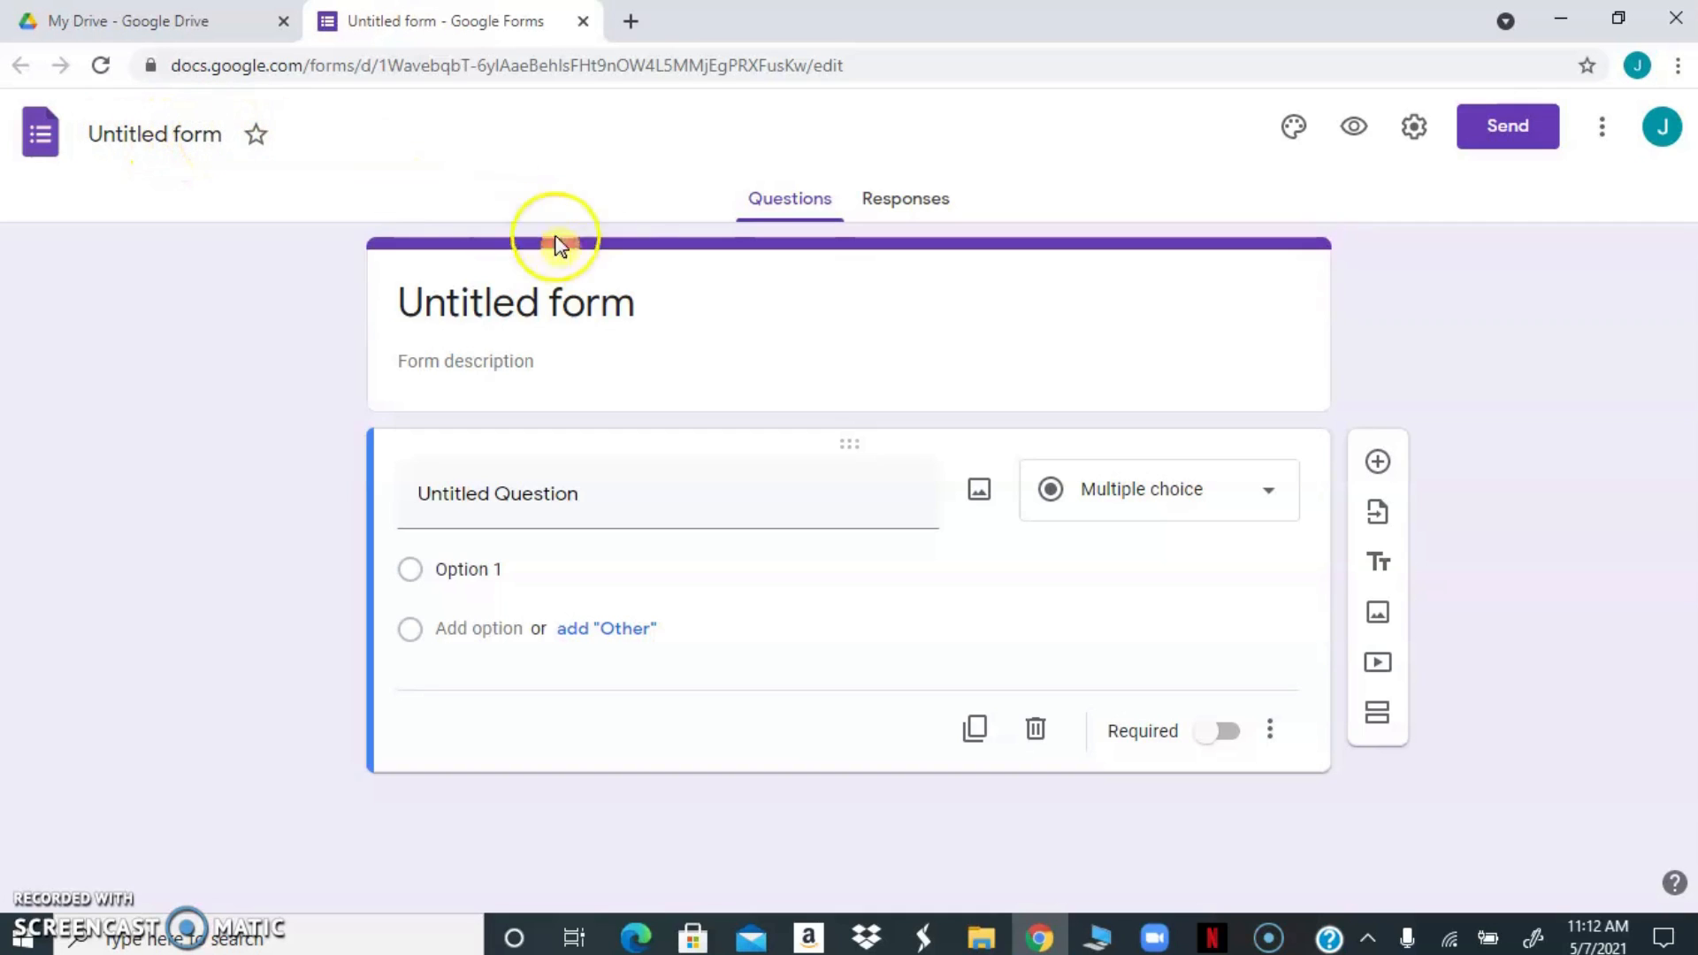
# Title the form "Integrated Studies" and apply the same name to the form file
pyautogui.click(644, 307)
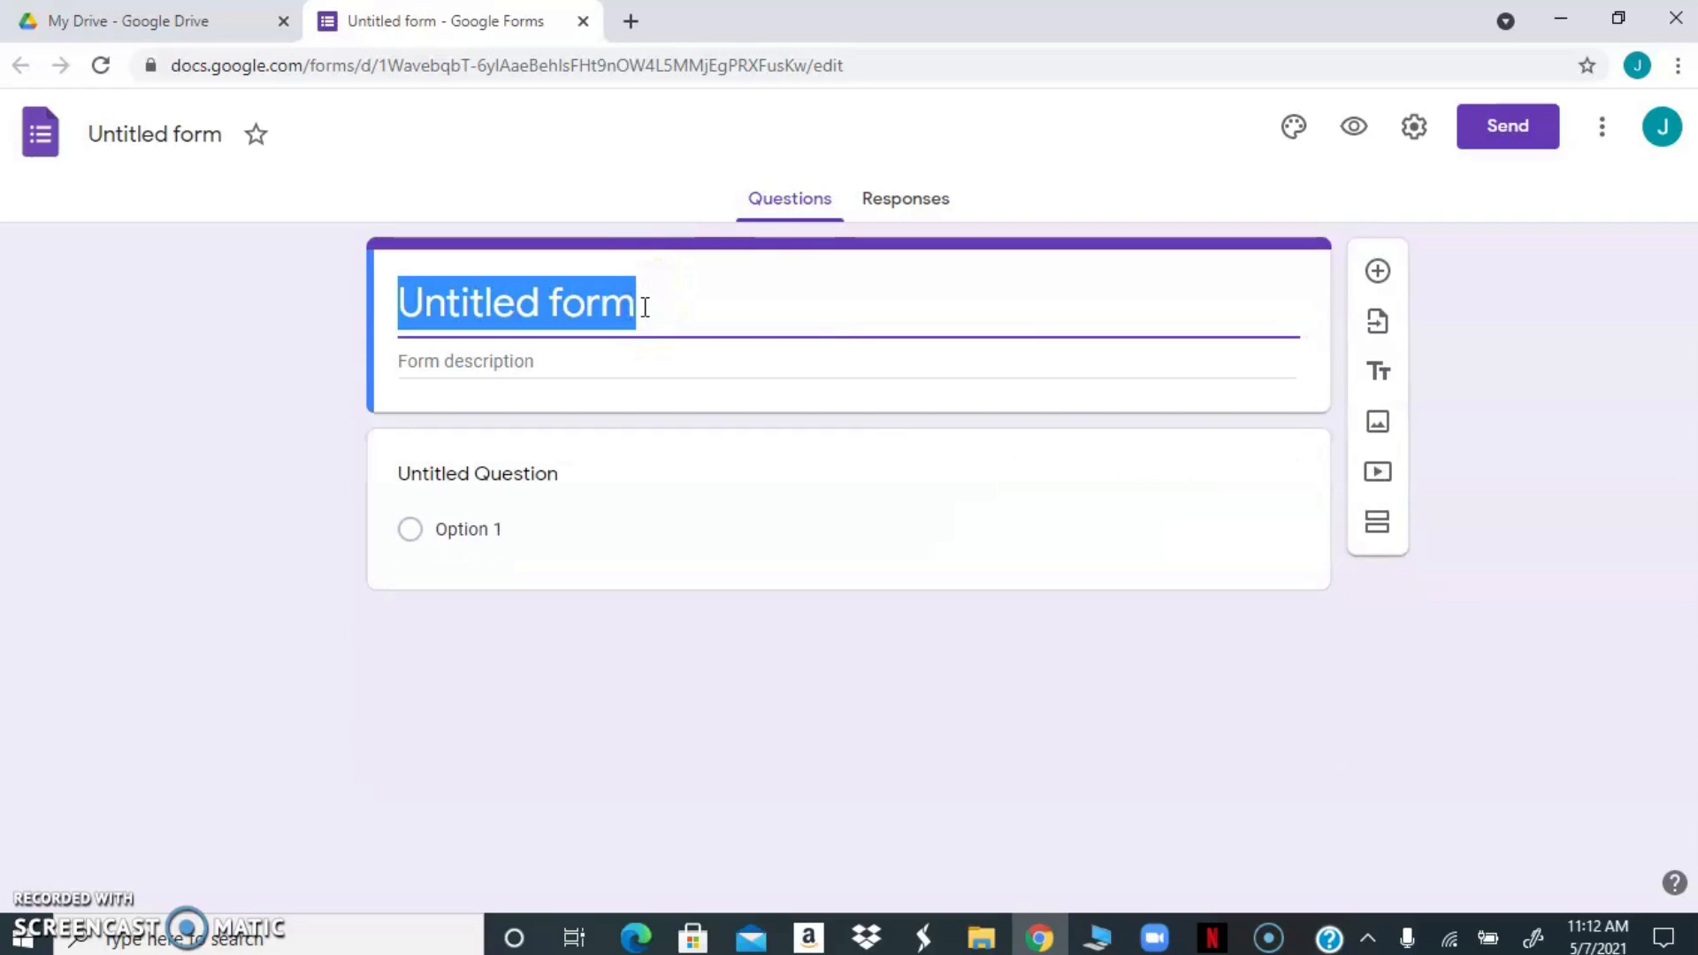
pyautogui.write('In')
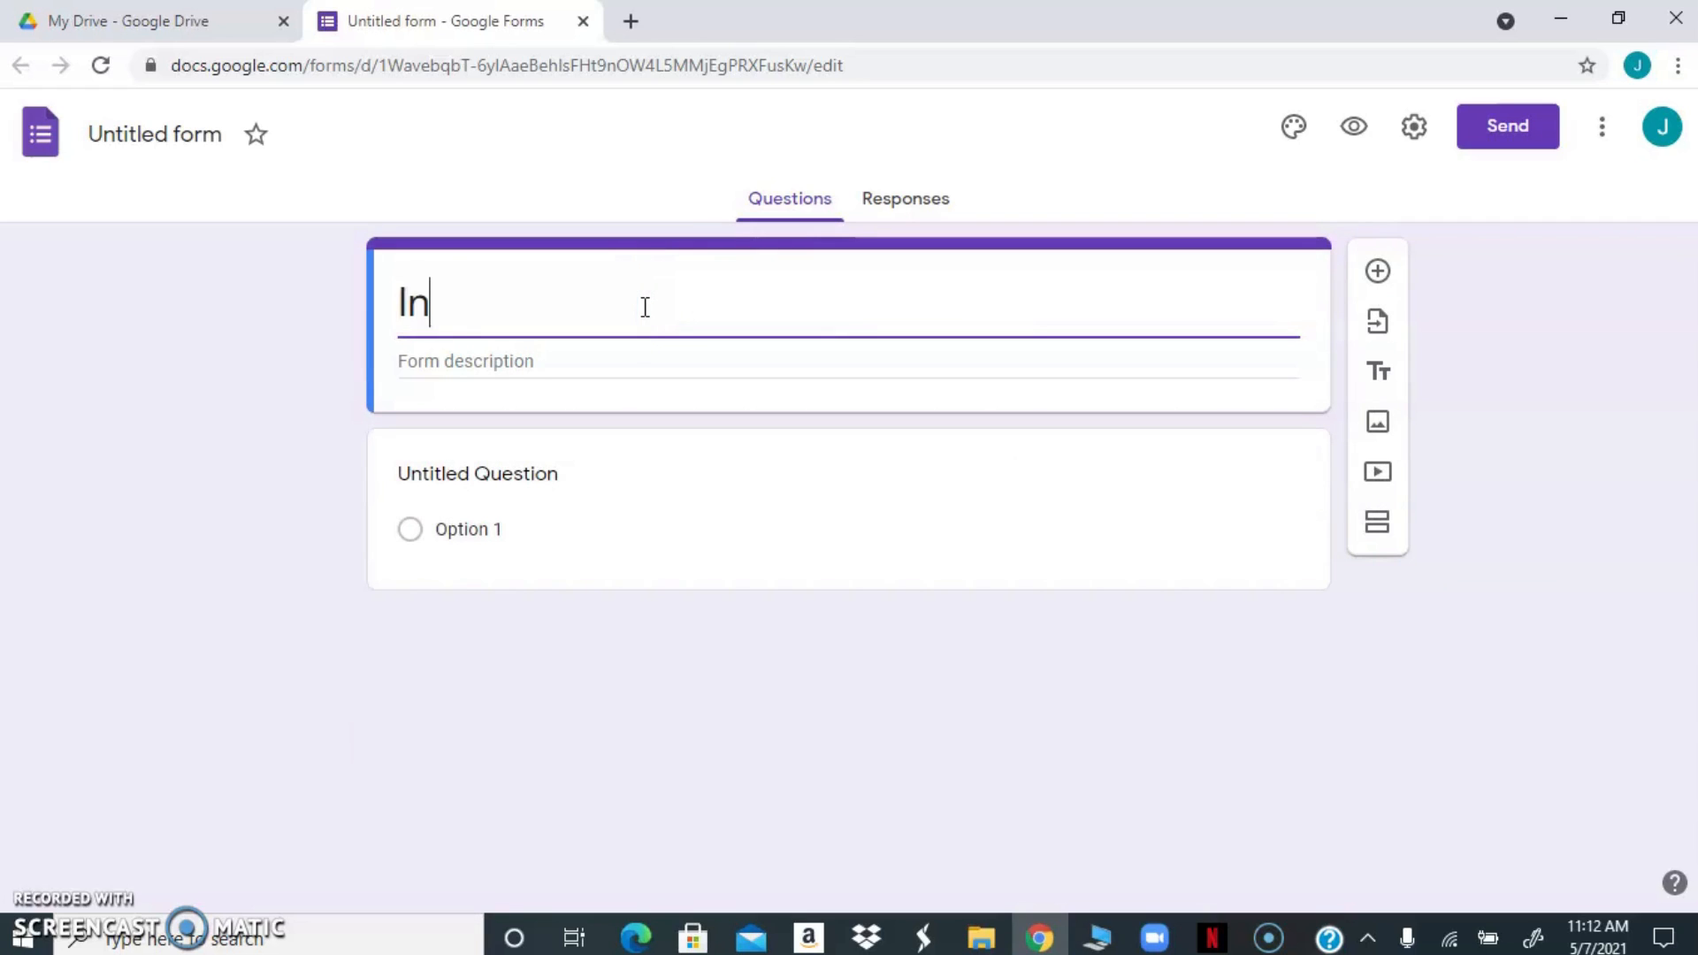
pyautogui.write('tegrat')
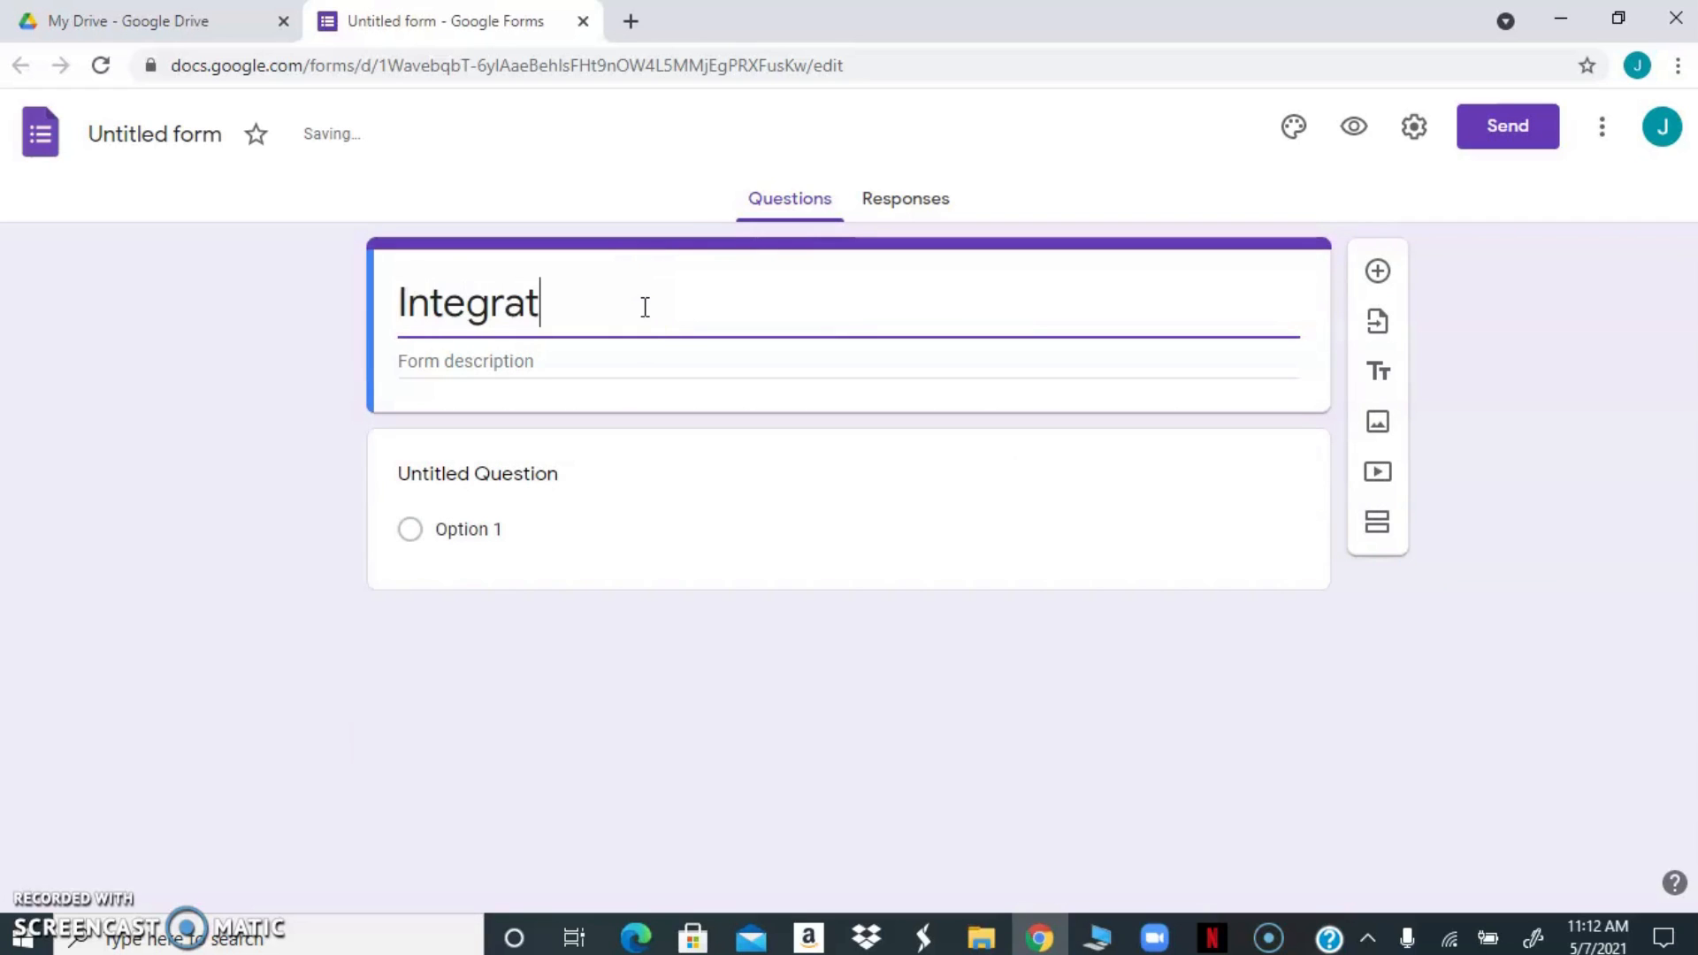
pyautogui.write('ed ')
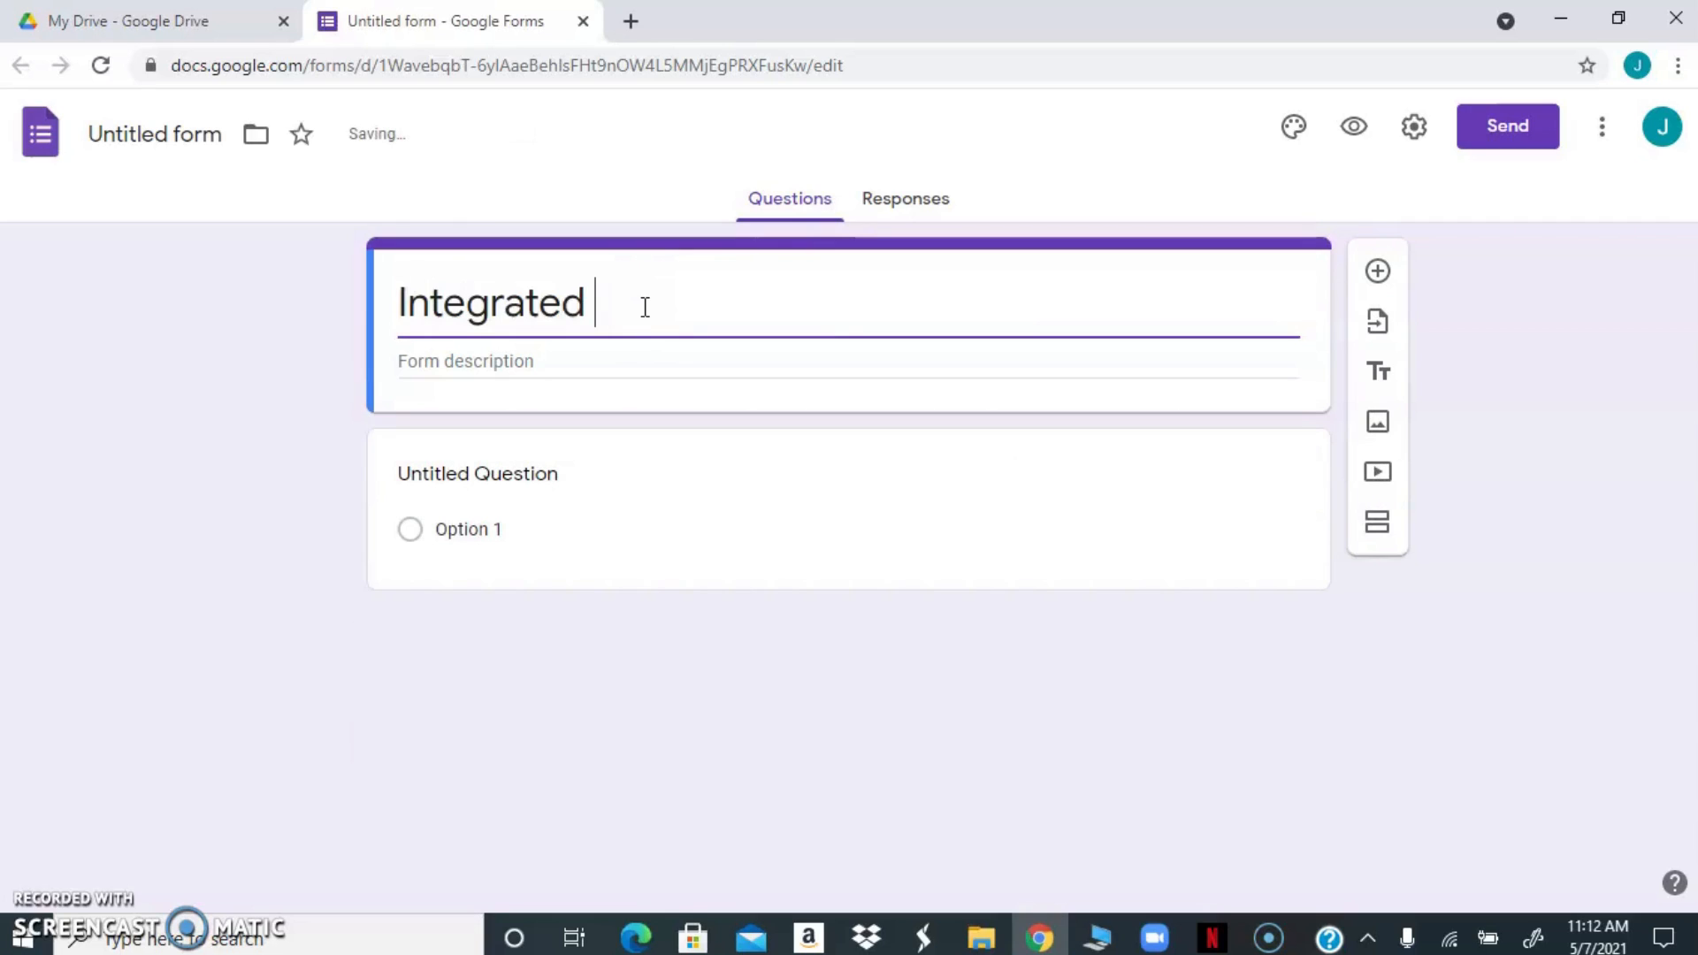
pyautogui.write('Studies')
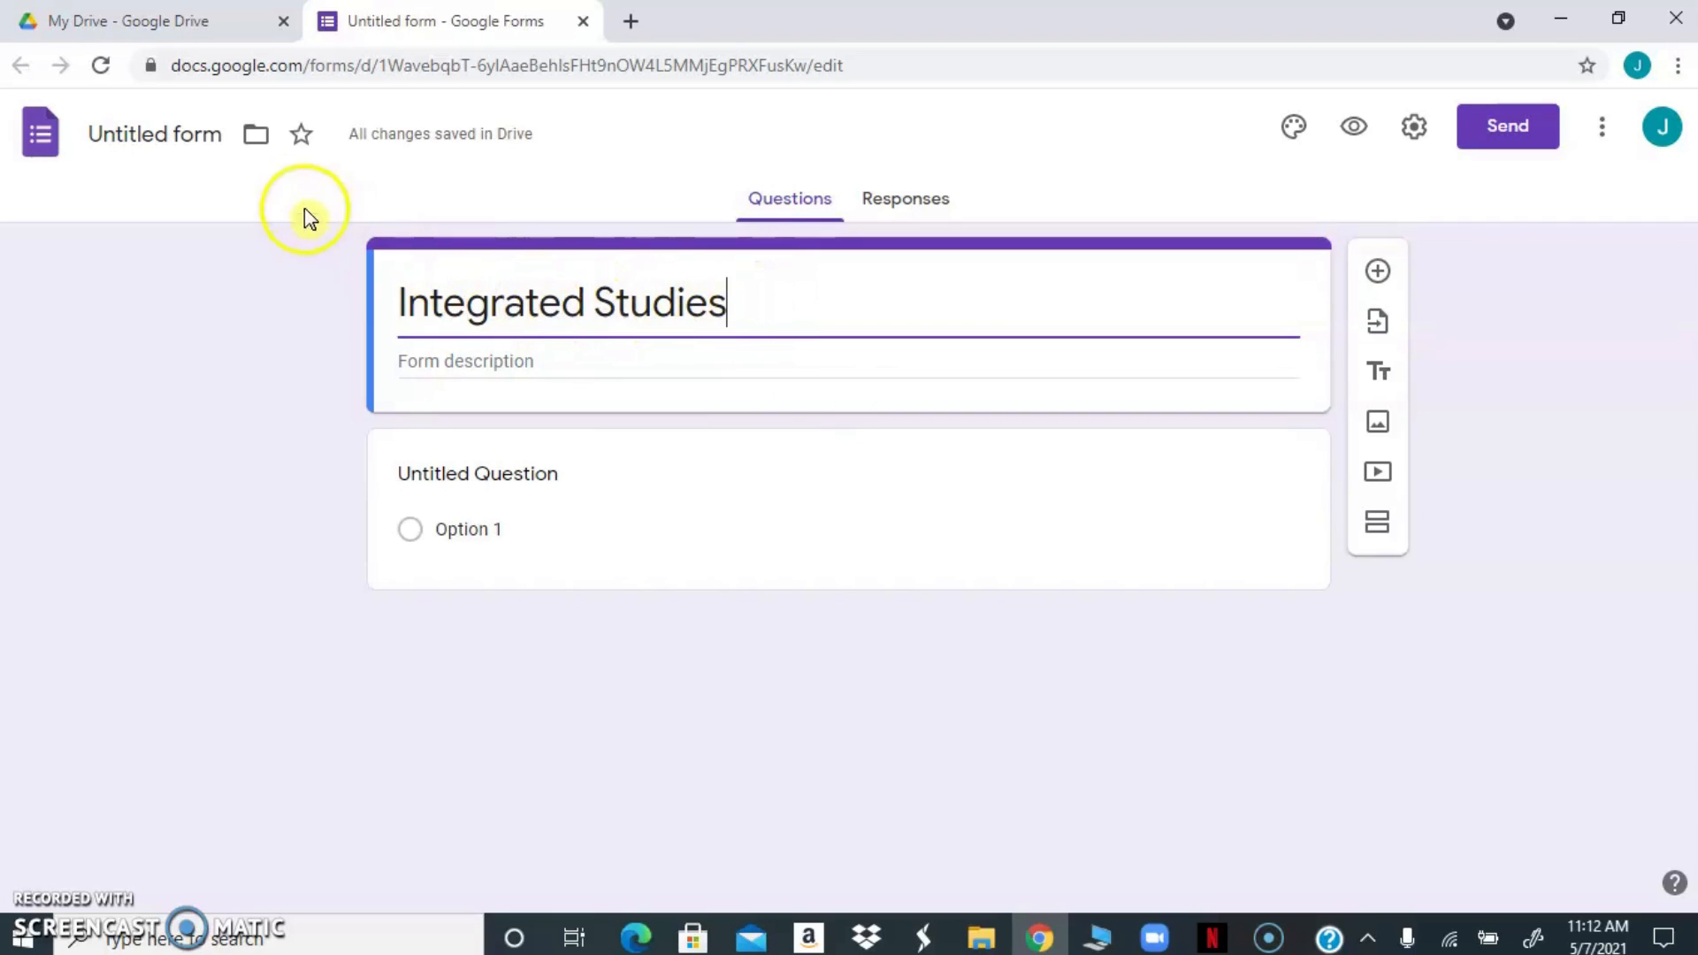
pyautogui.click(161, 125)
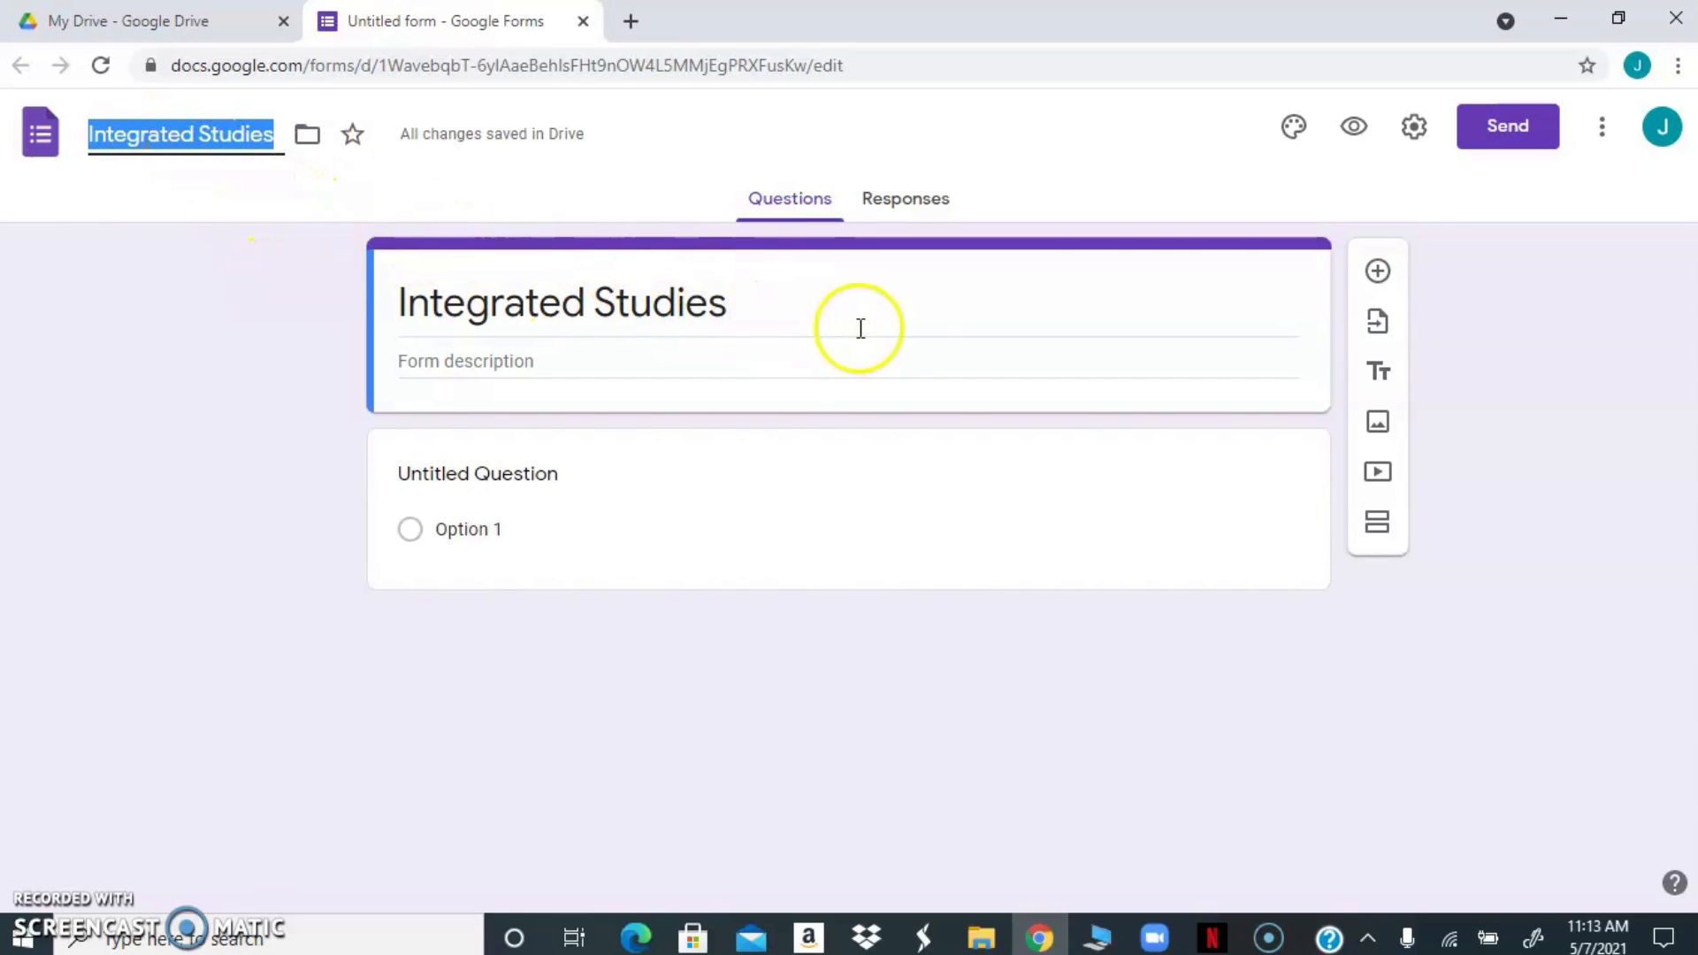
pyautogui.click(772, 363)
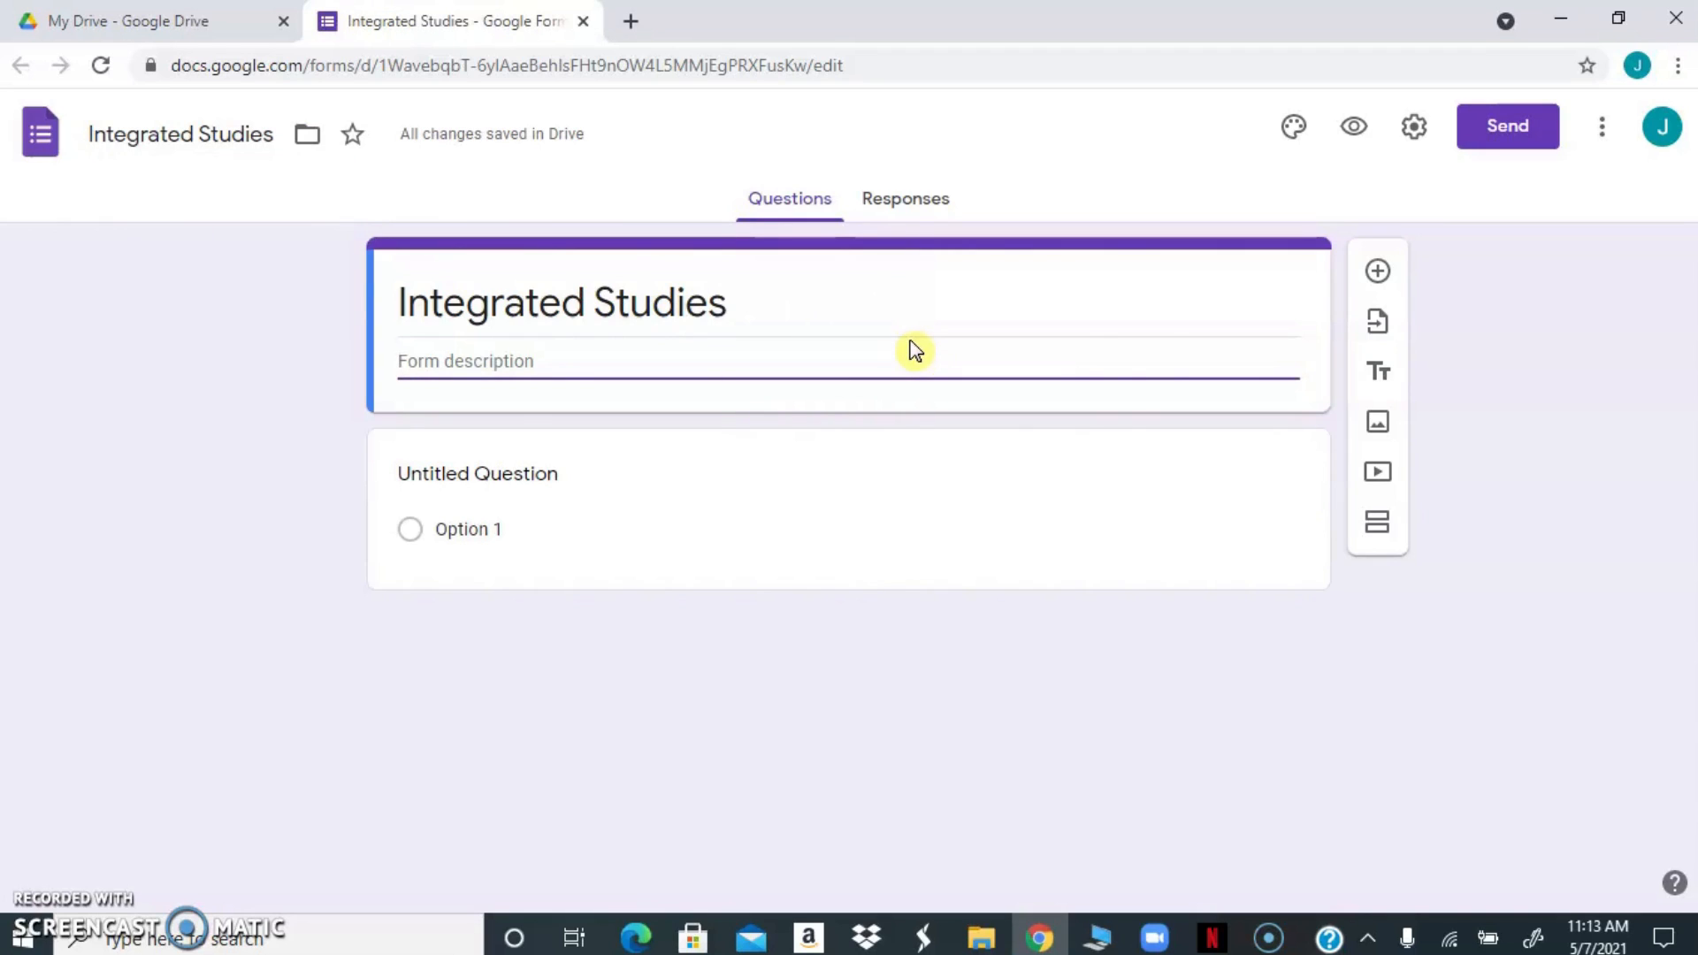
# Set the form to collect emails and always send response receipts
pyautogui.click(1414, 129)
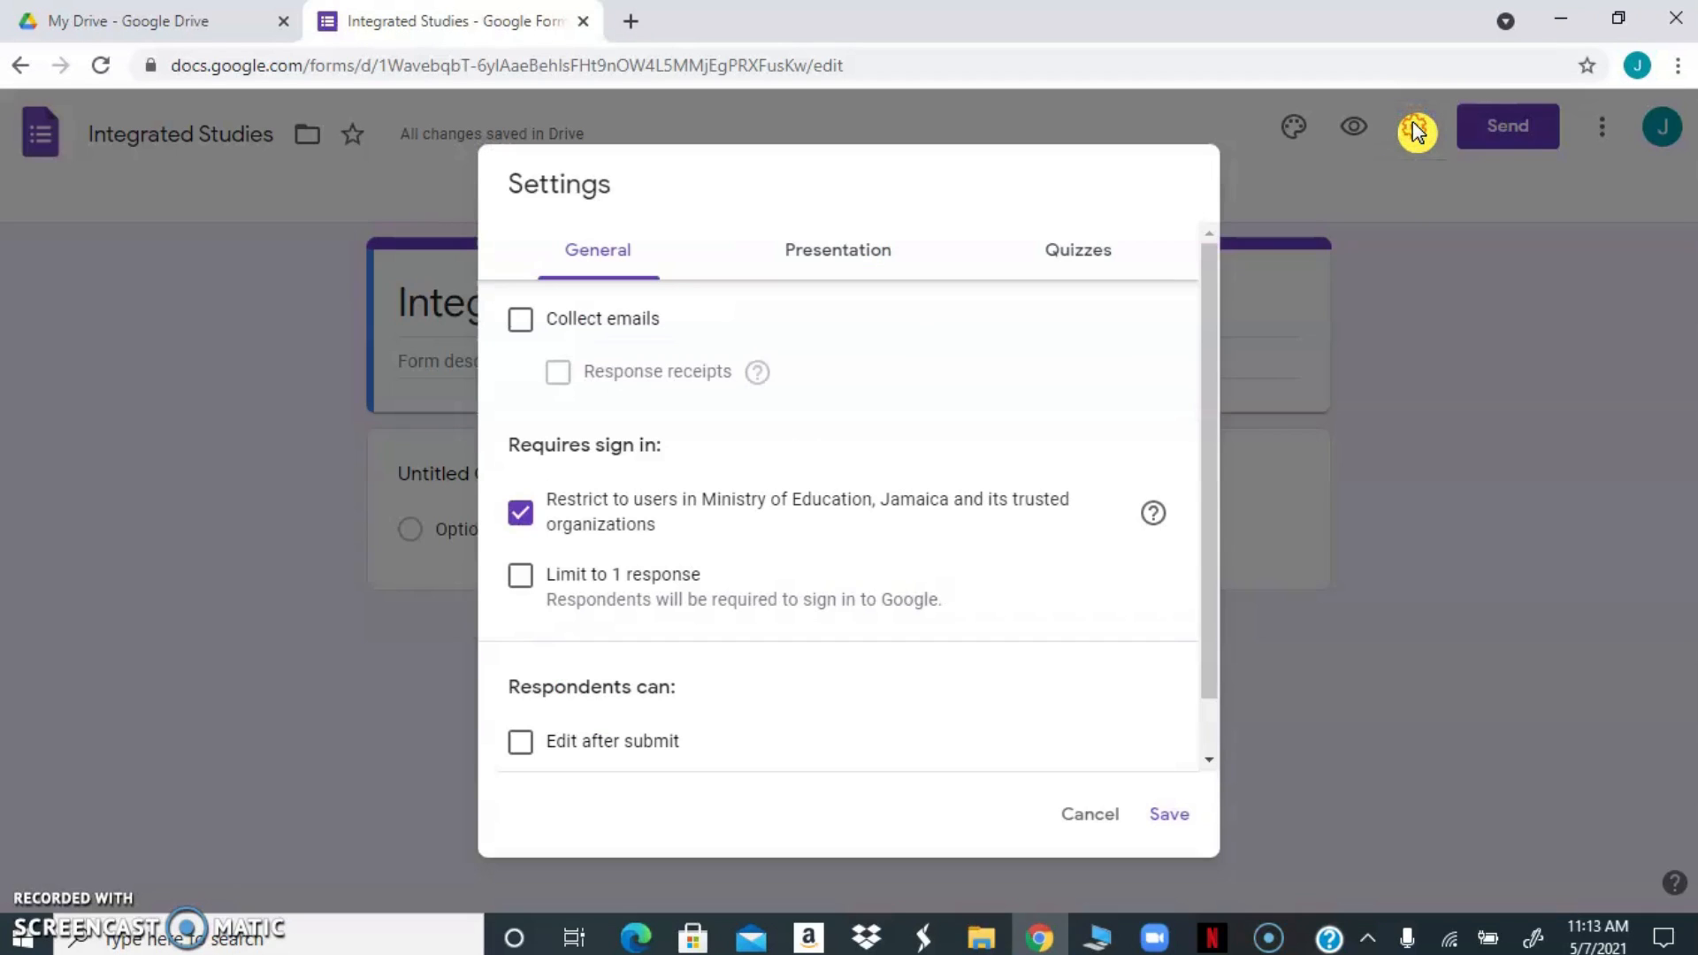
pyautogui.click(522, 321)
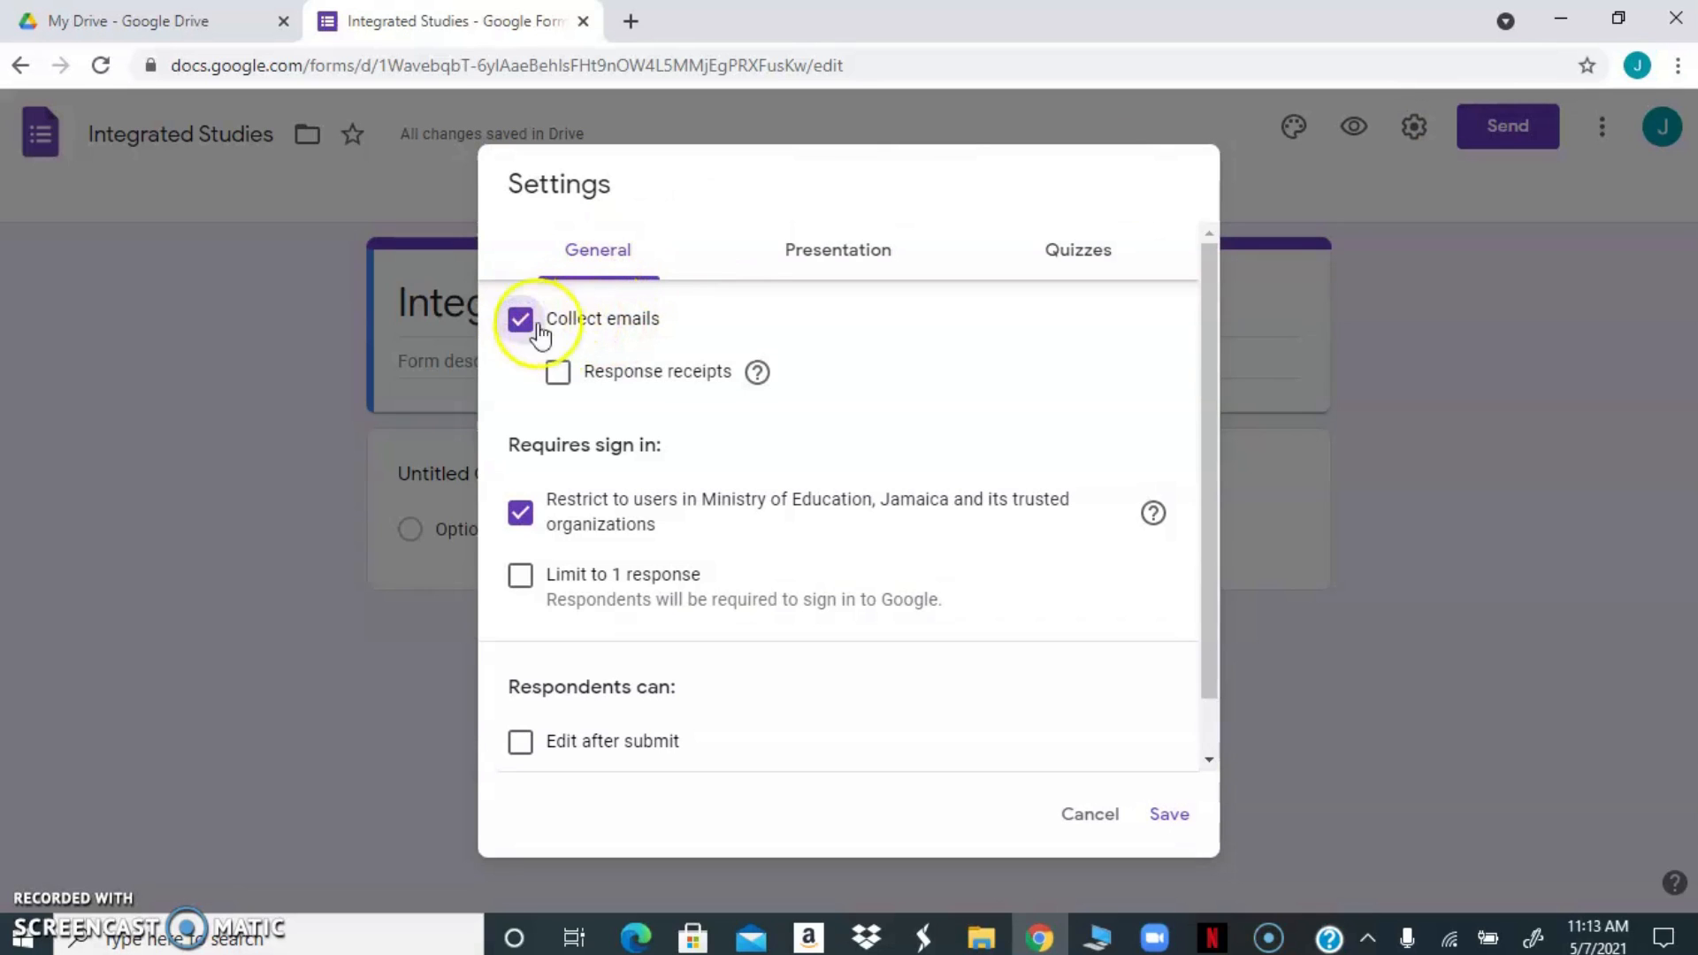
pyautogui.click(558, 374)
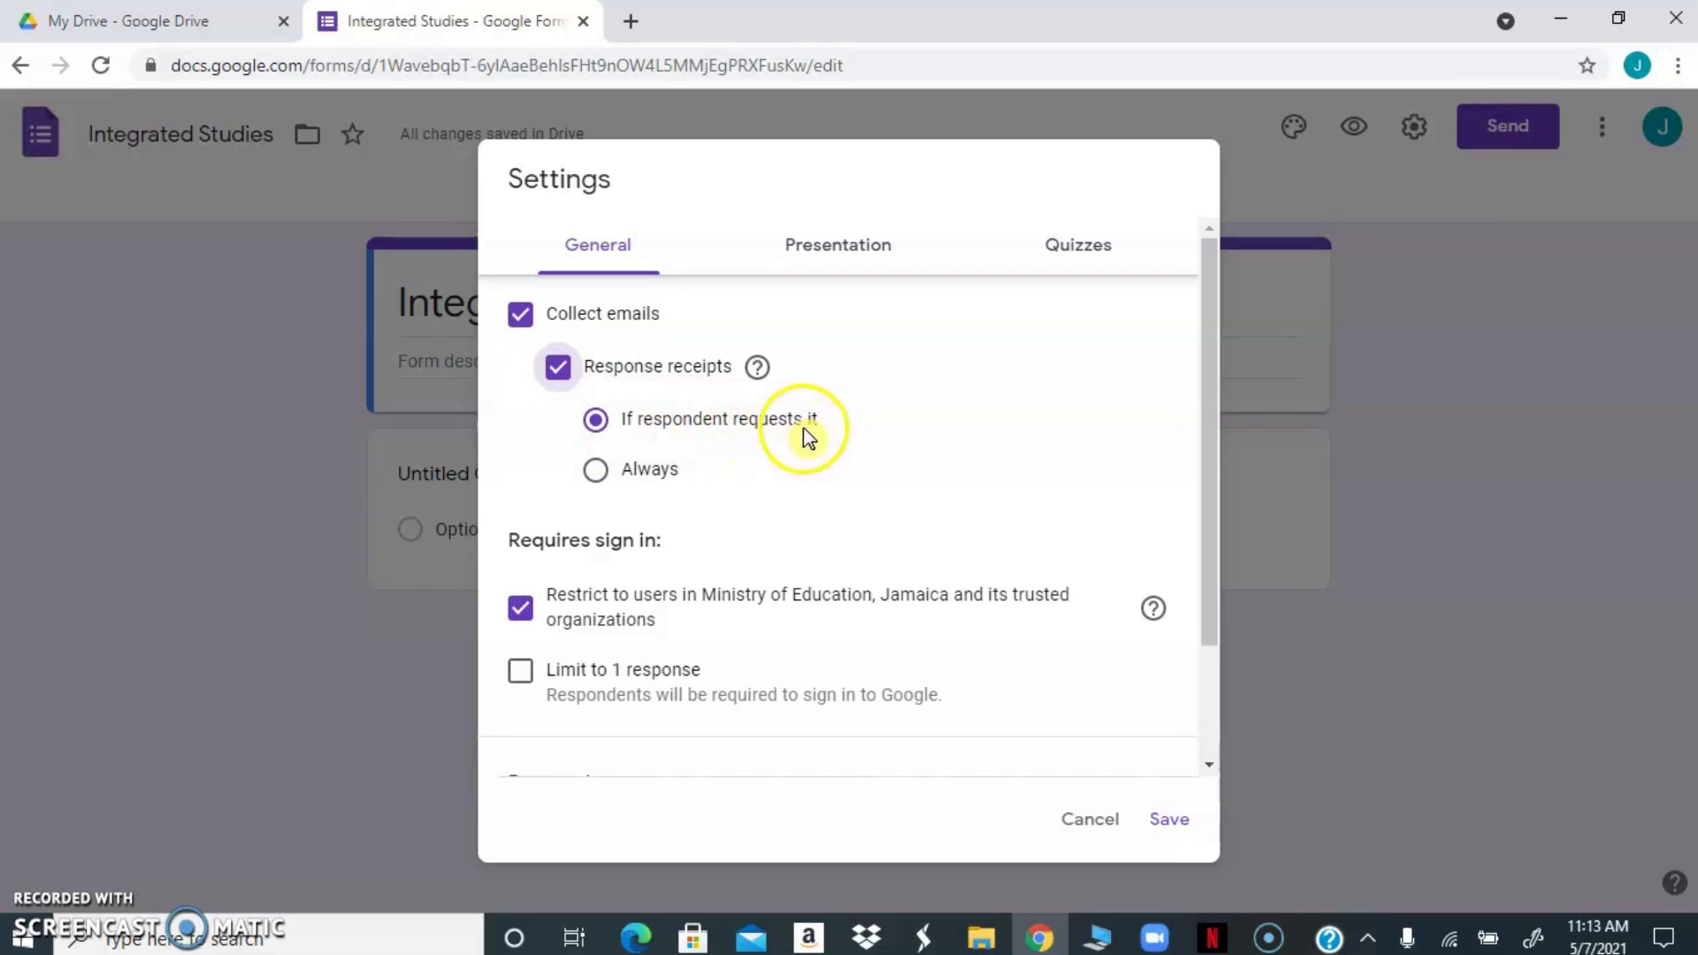
pyautogui.click(595, 477)
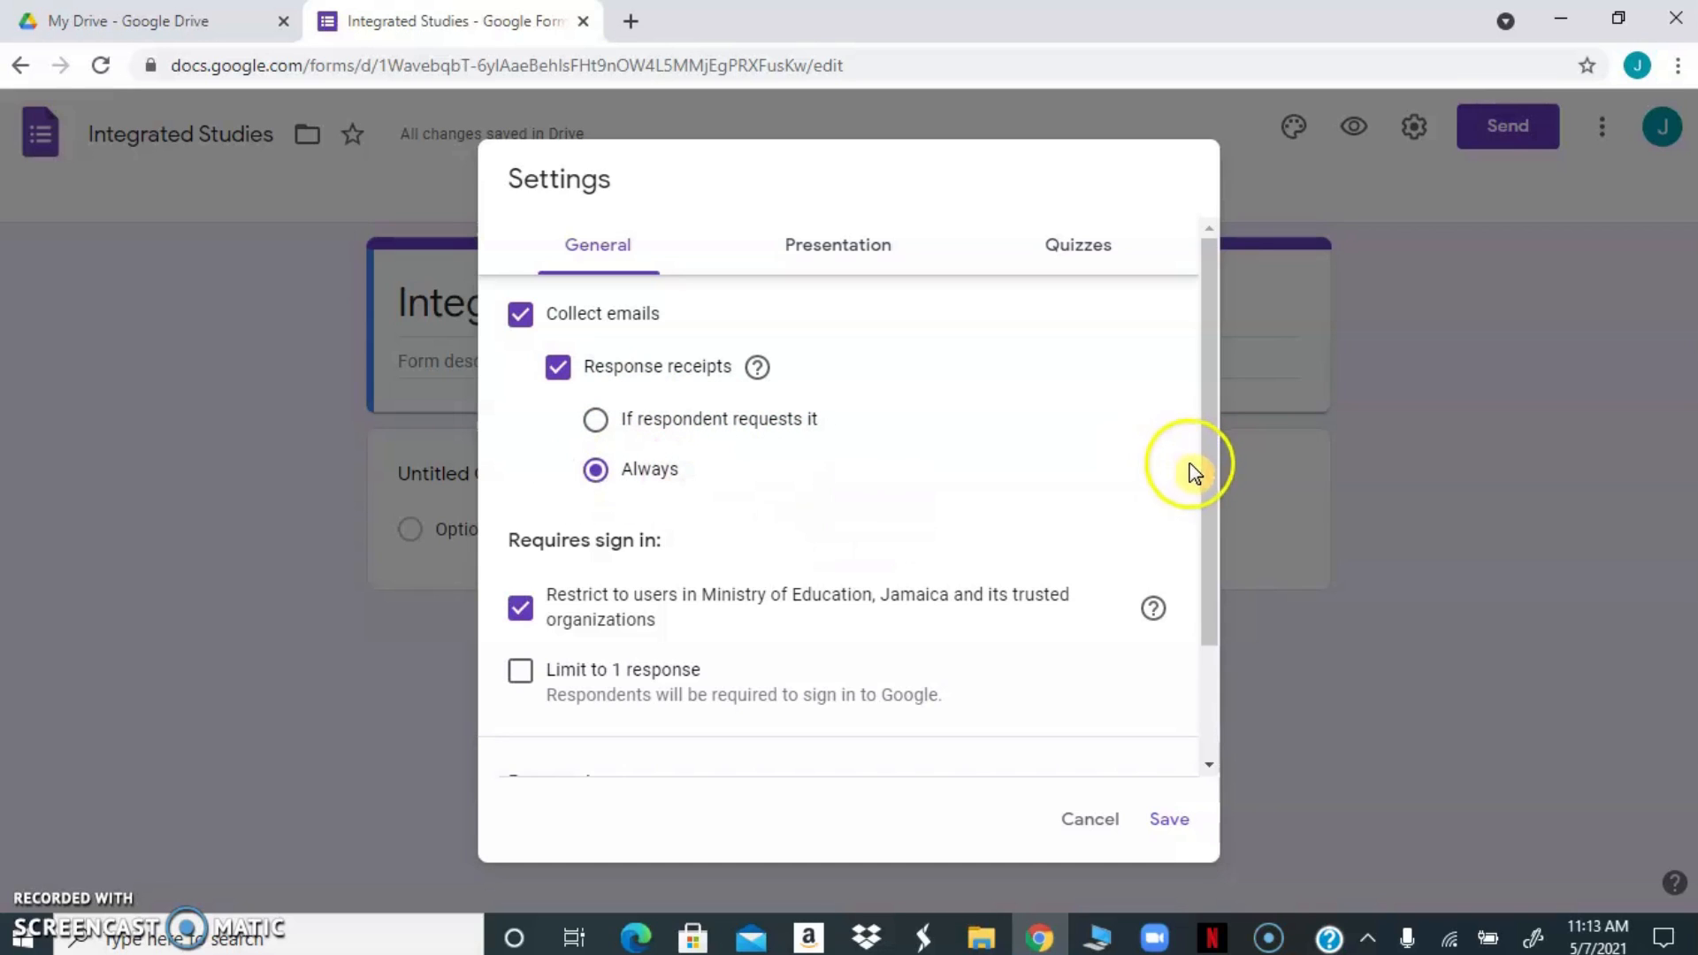
# Limit the form to 1 response and let respondents see summary charts and text responses
pyautogui.moveTo(1212, 482); pyautogui.dragTo(1208, 531)
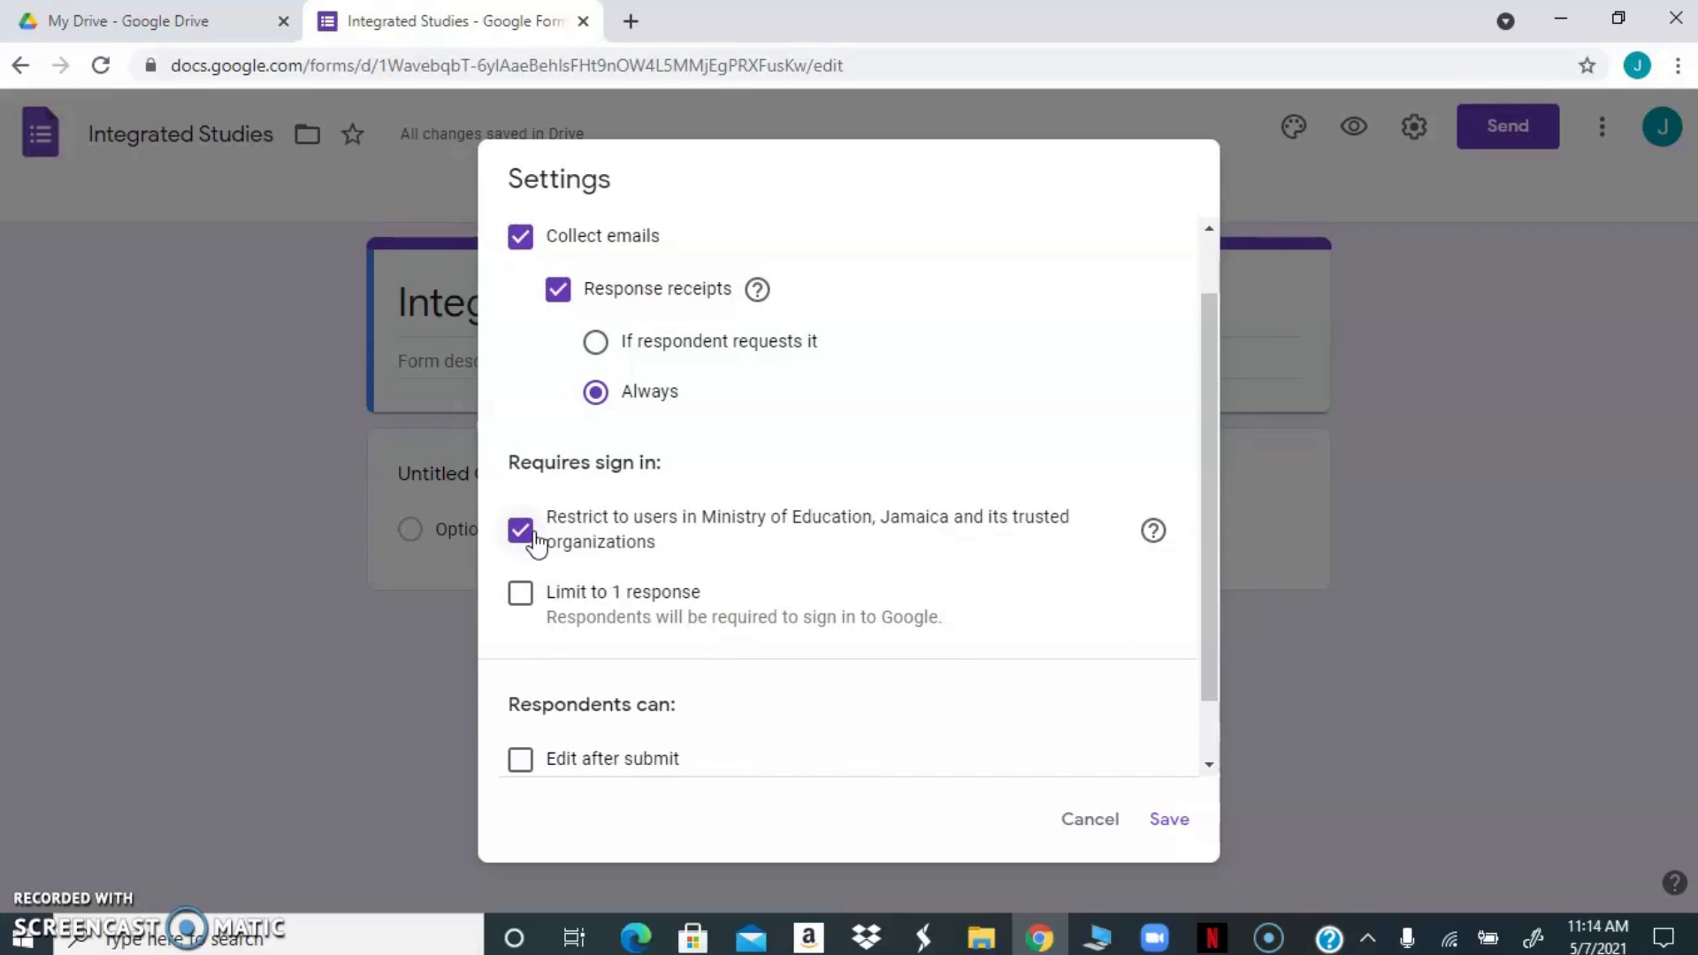
pyautogui.click(520, 592)
pyautogui.click(522, 600)
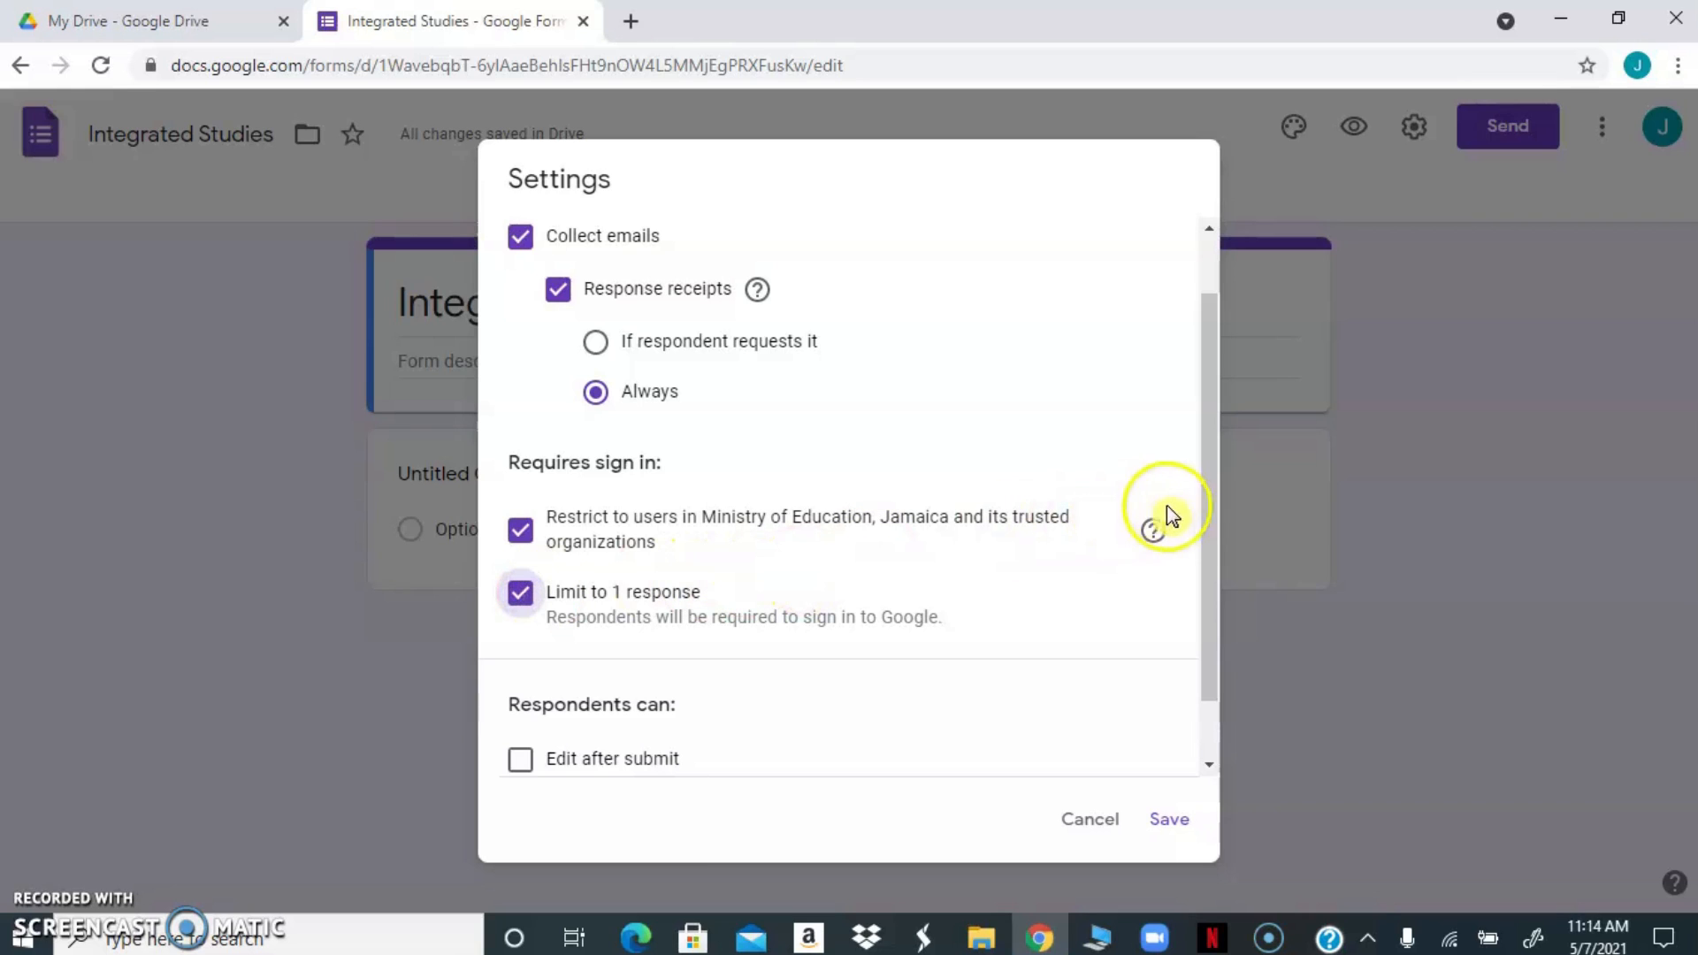
pyautogui.moveTo(1206, 527); pyautogui.dragTo(1194, 601)
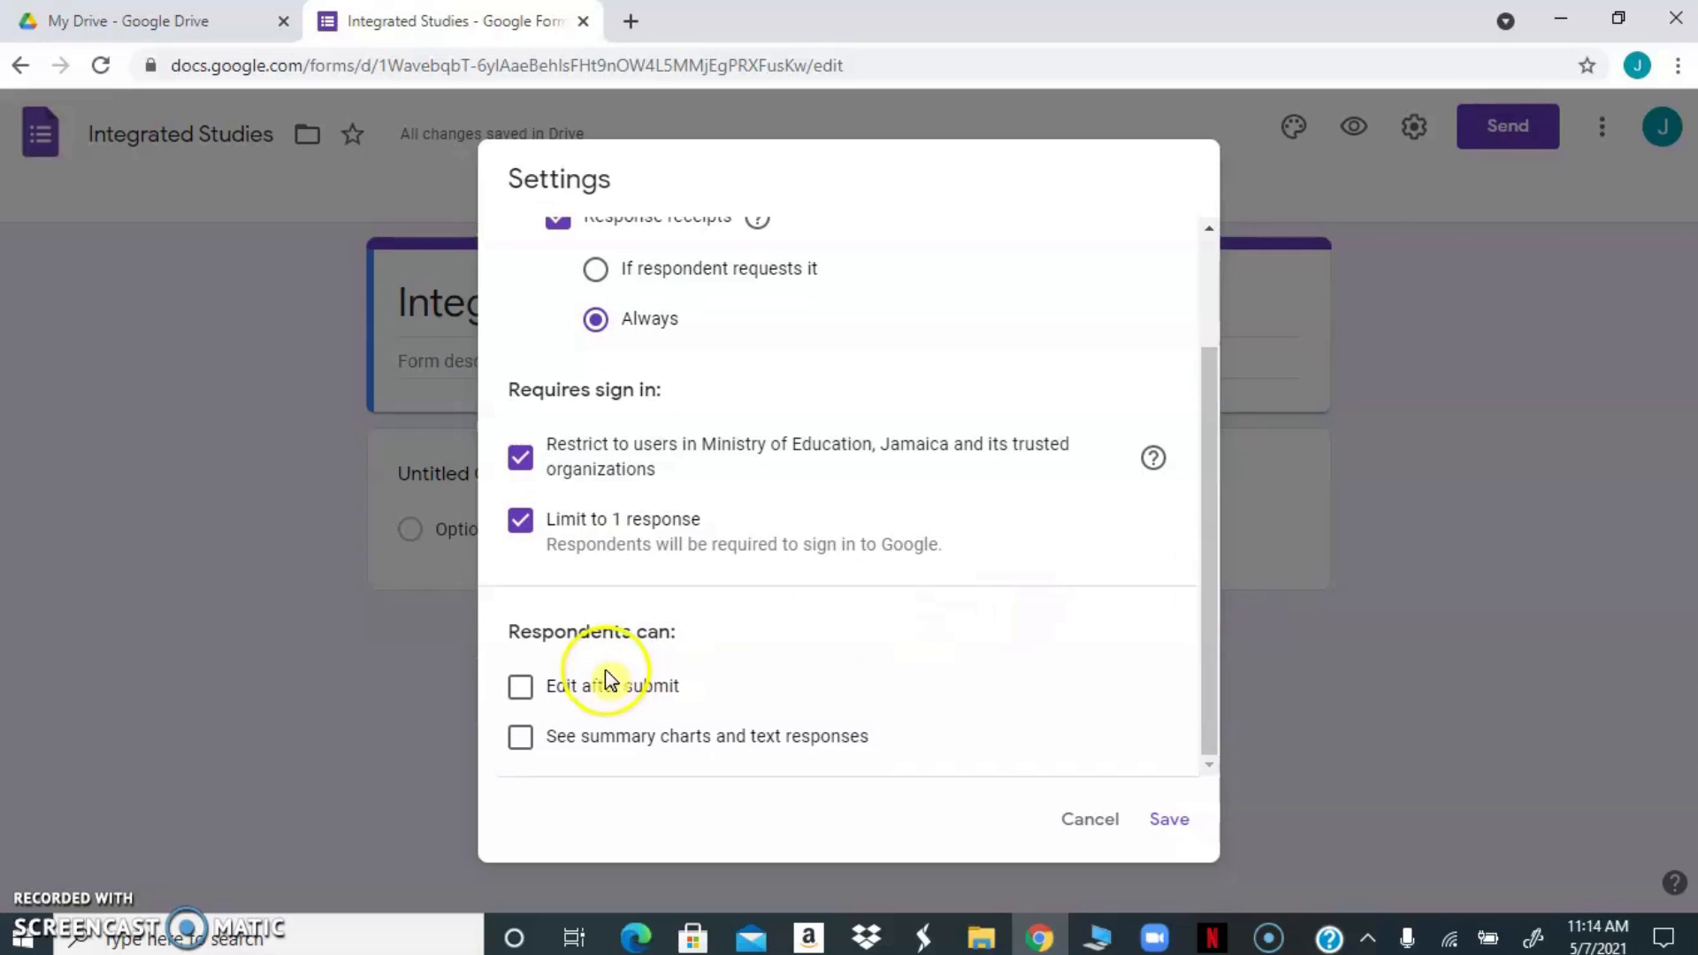
pyautogui.click(520, 739)
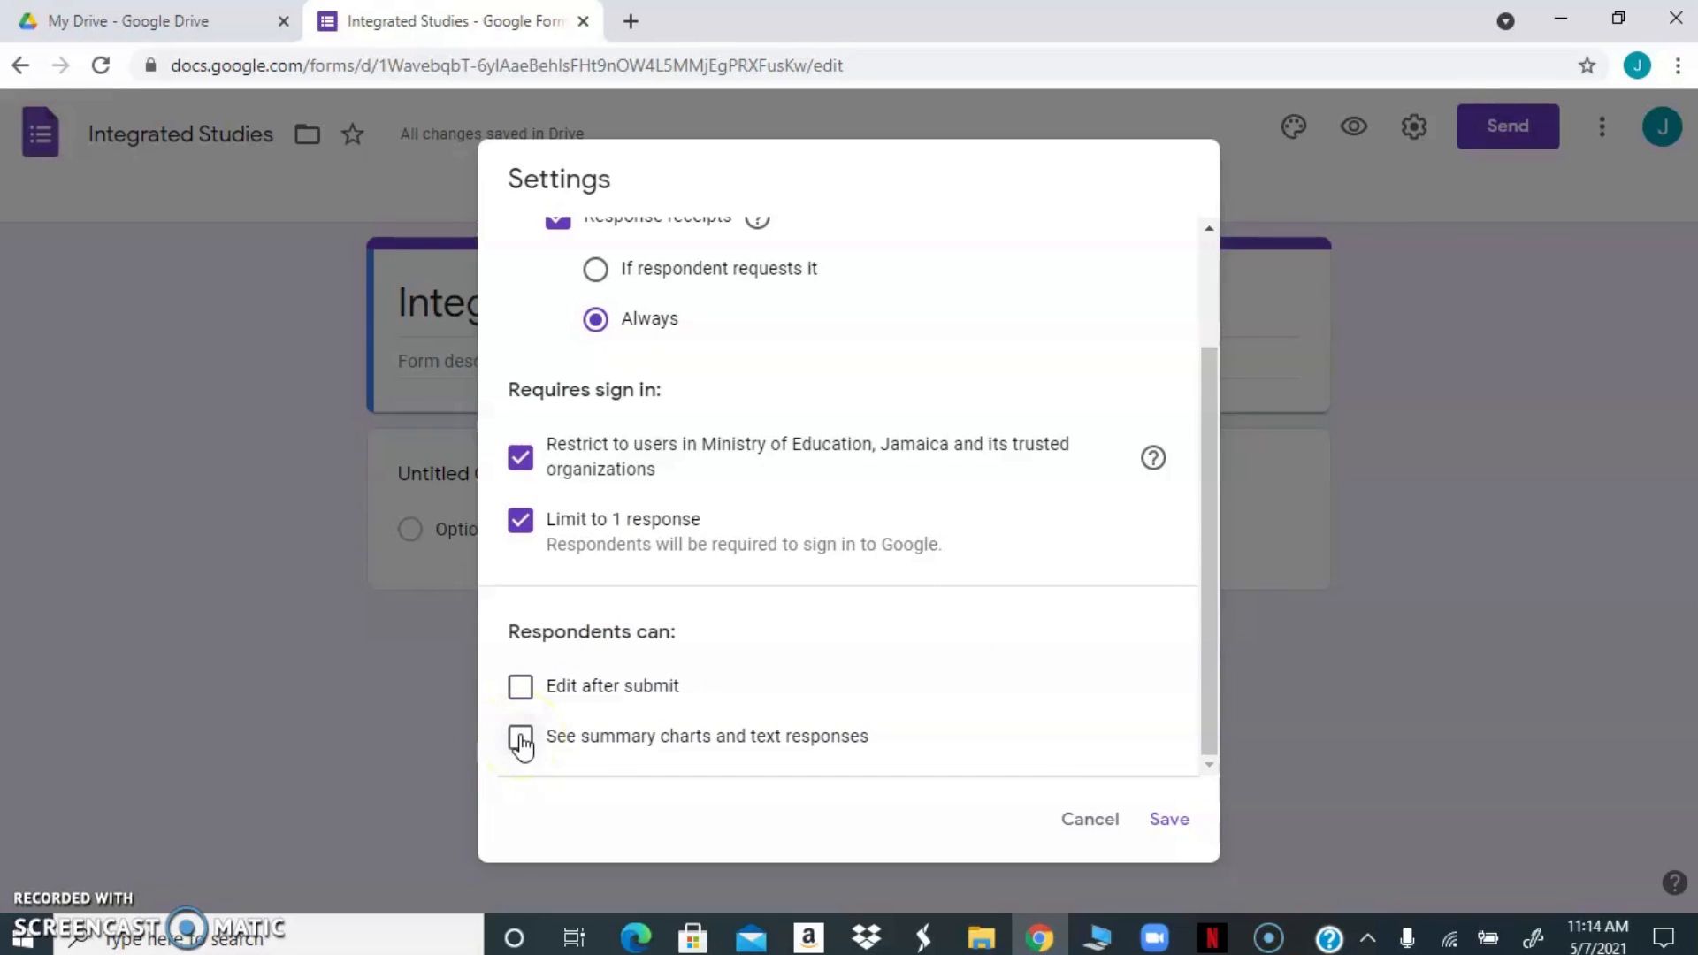
pyautogui.click(521, 739)
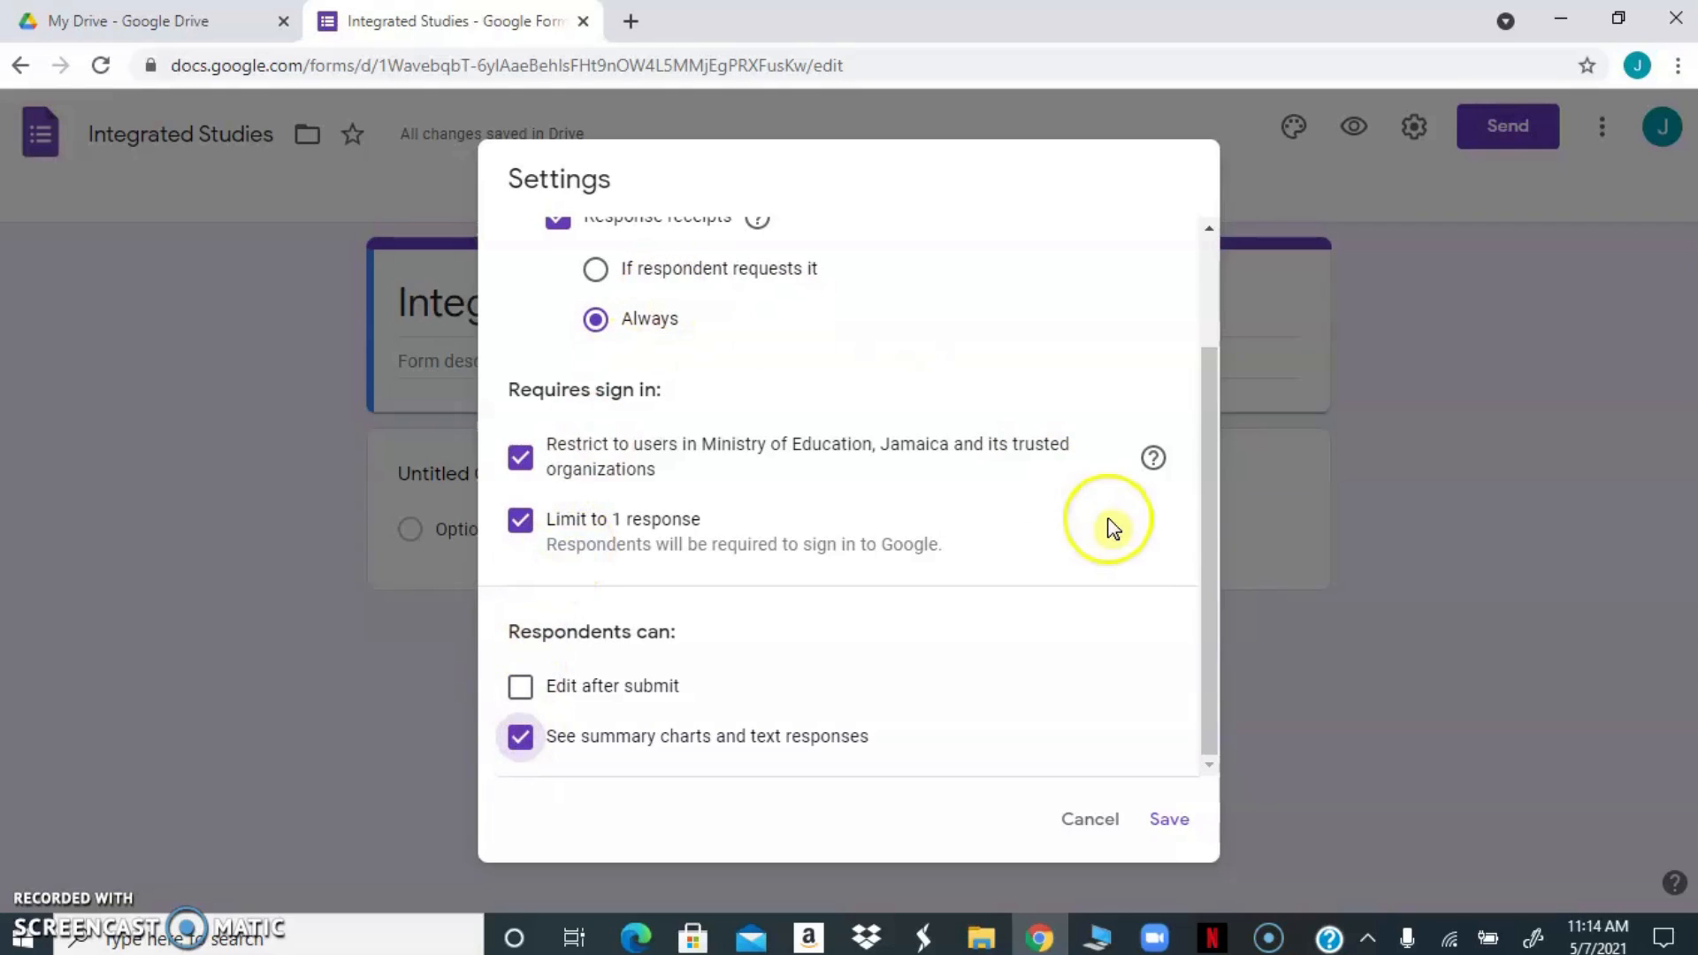
# Enable the progress bar in the form's presentation settings
pyautogui.moveTo(1208, 541); pyautogui.dragTo(1208, 382)
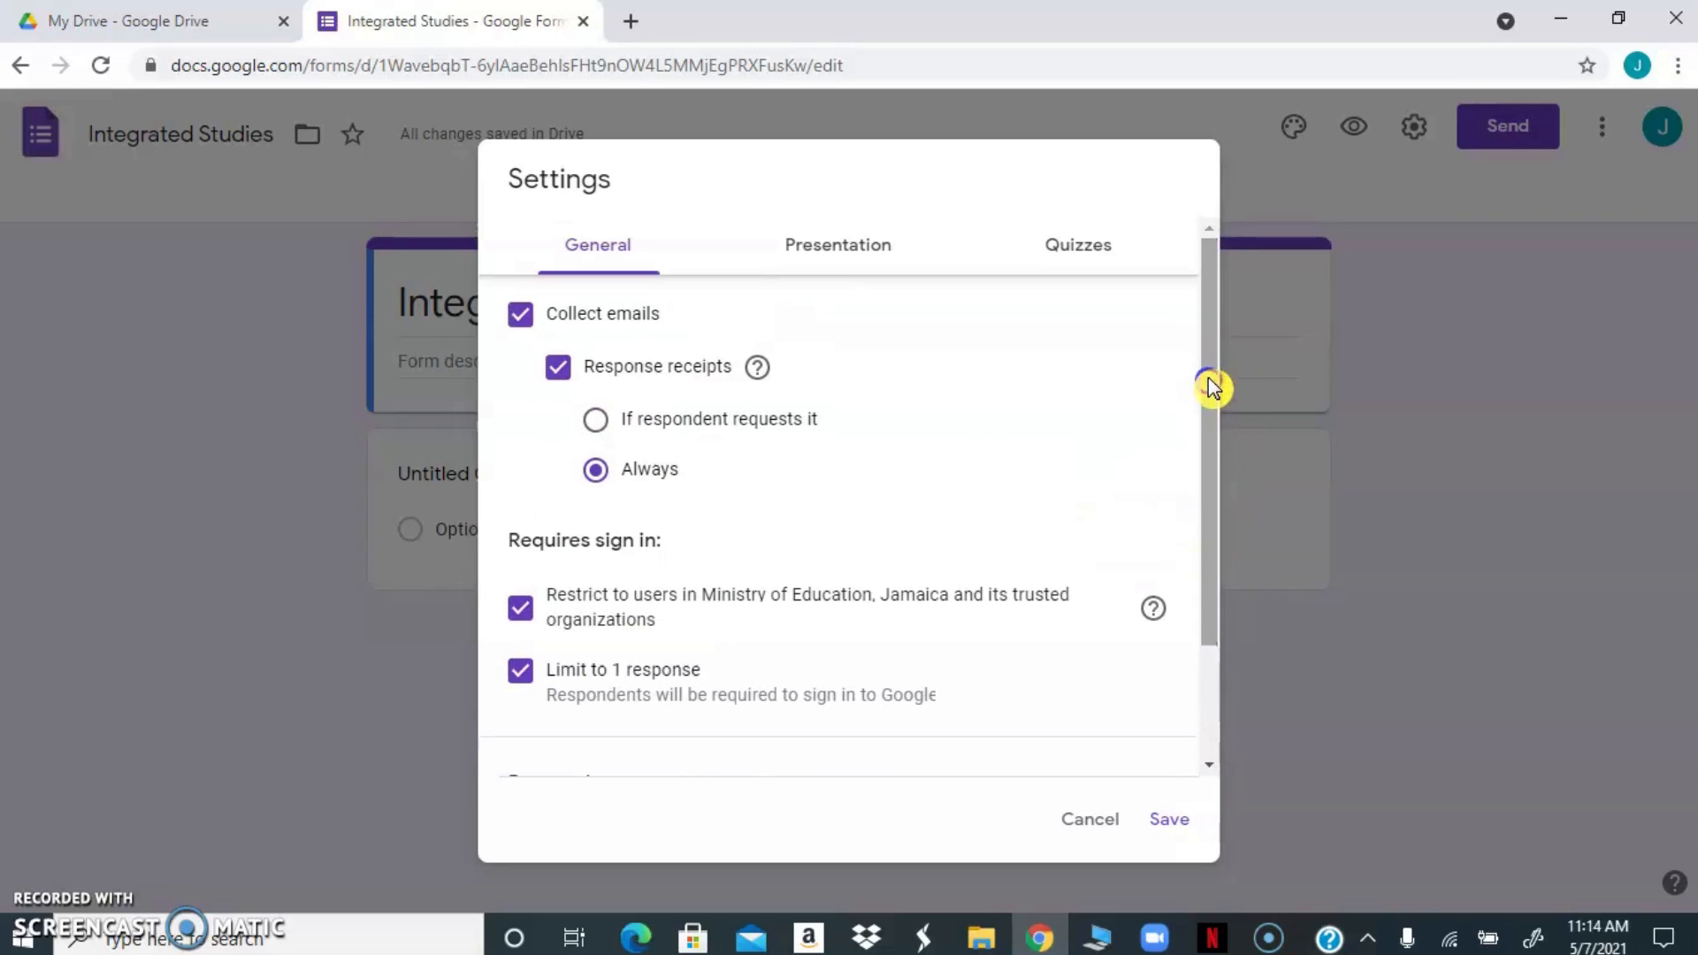
pyautogui.click(824, 253)
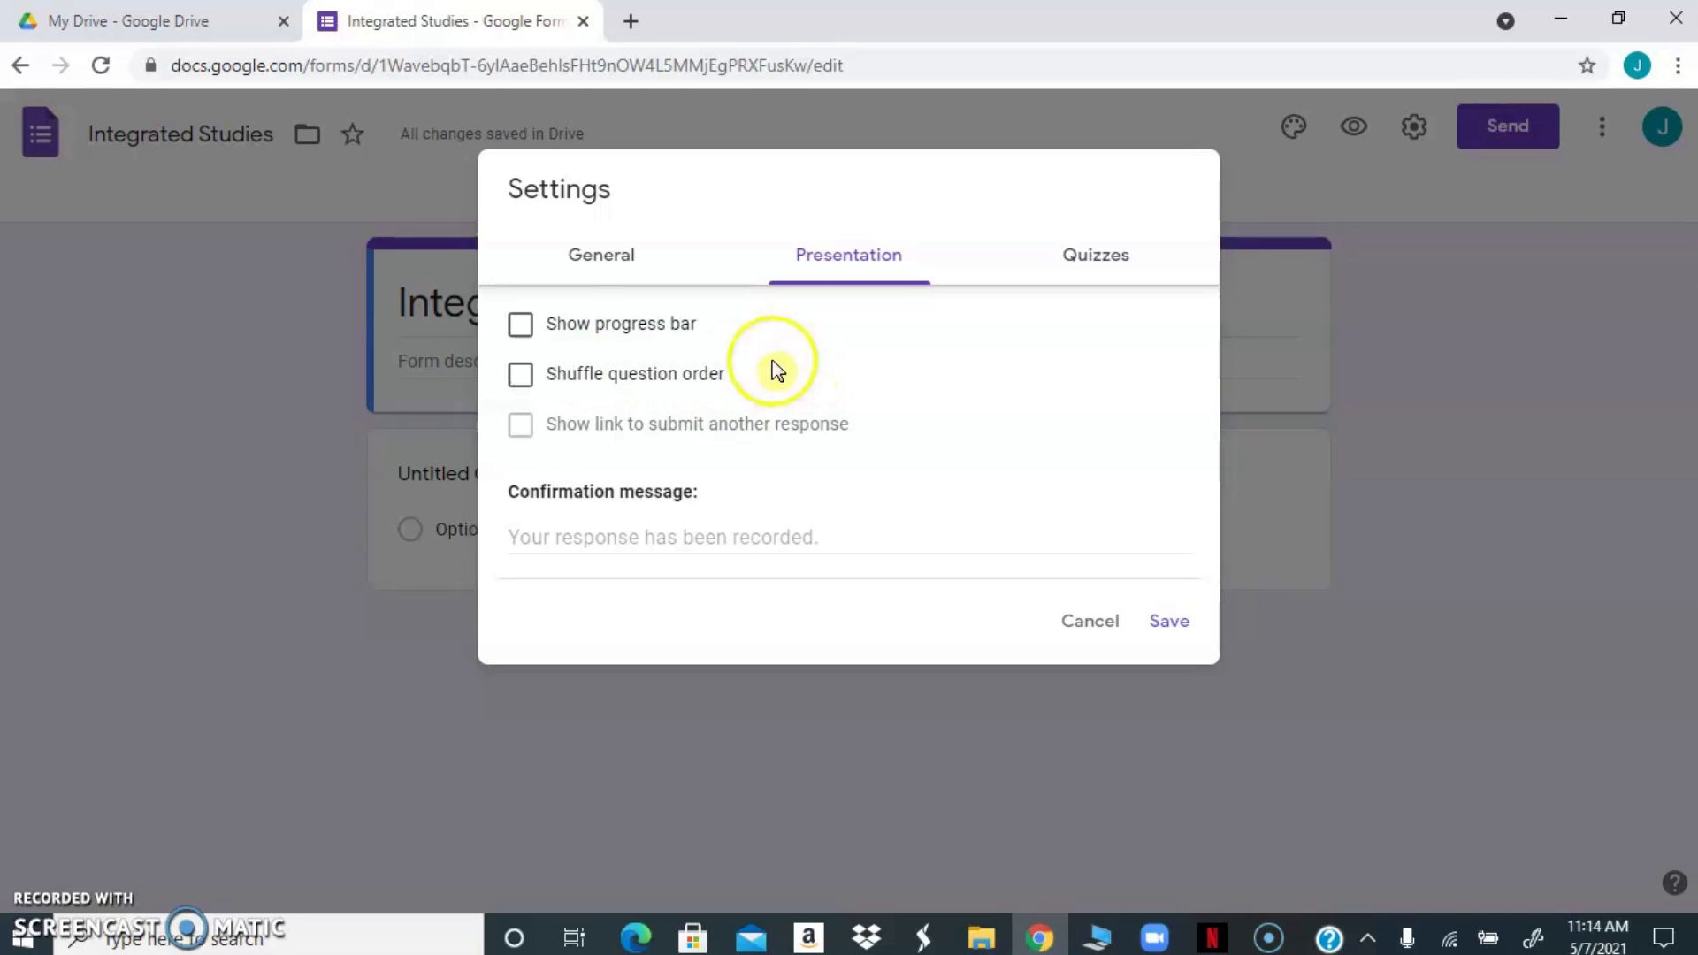
pyautogui.click(522, 325)
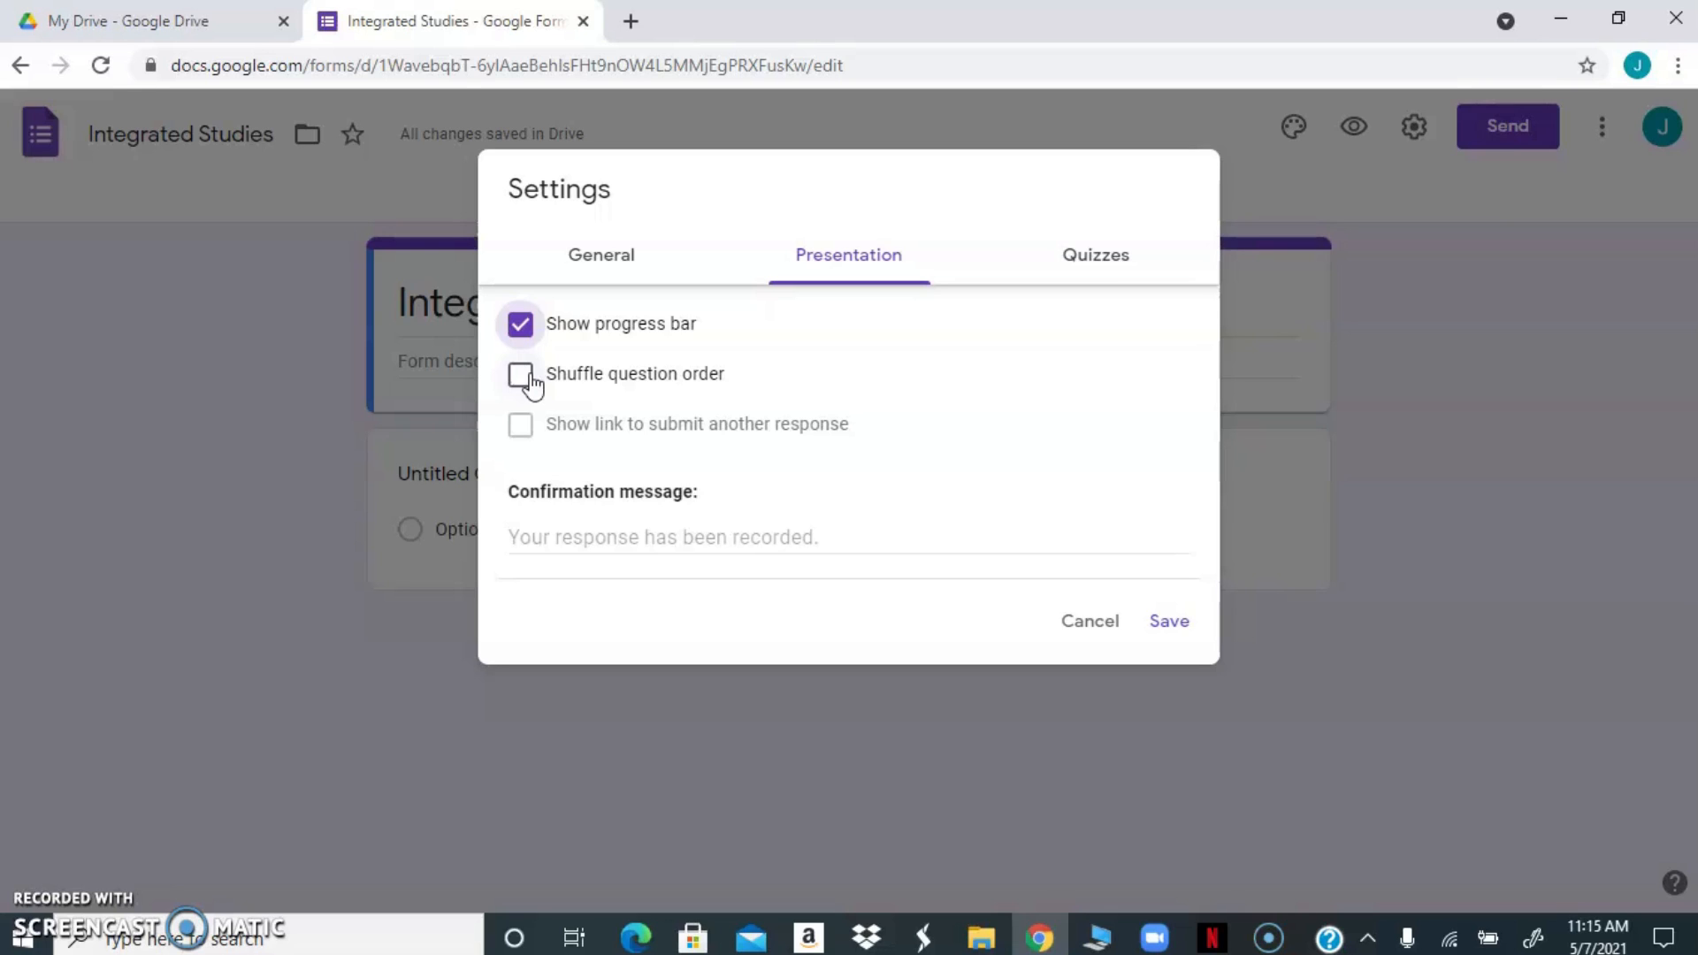
# Set the confirmation message to "Congrats! You have completed your quiz."
pyautogui.click(544, 536)
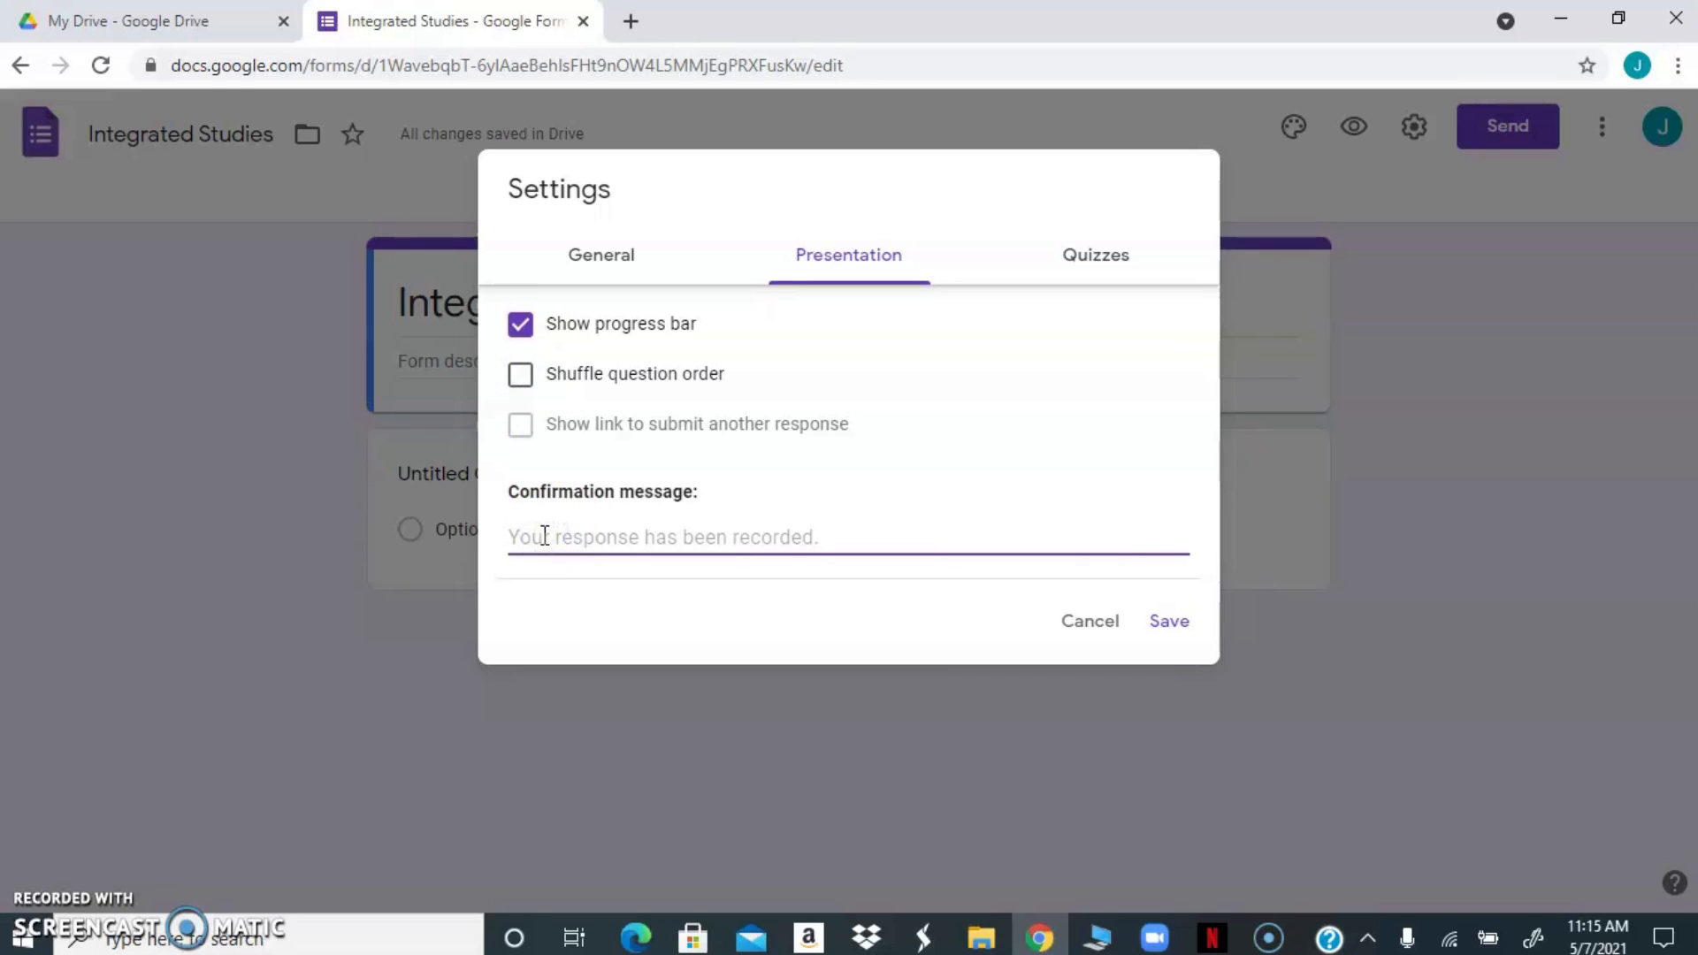
pyautogui.write('Con')
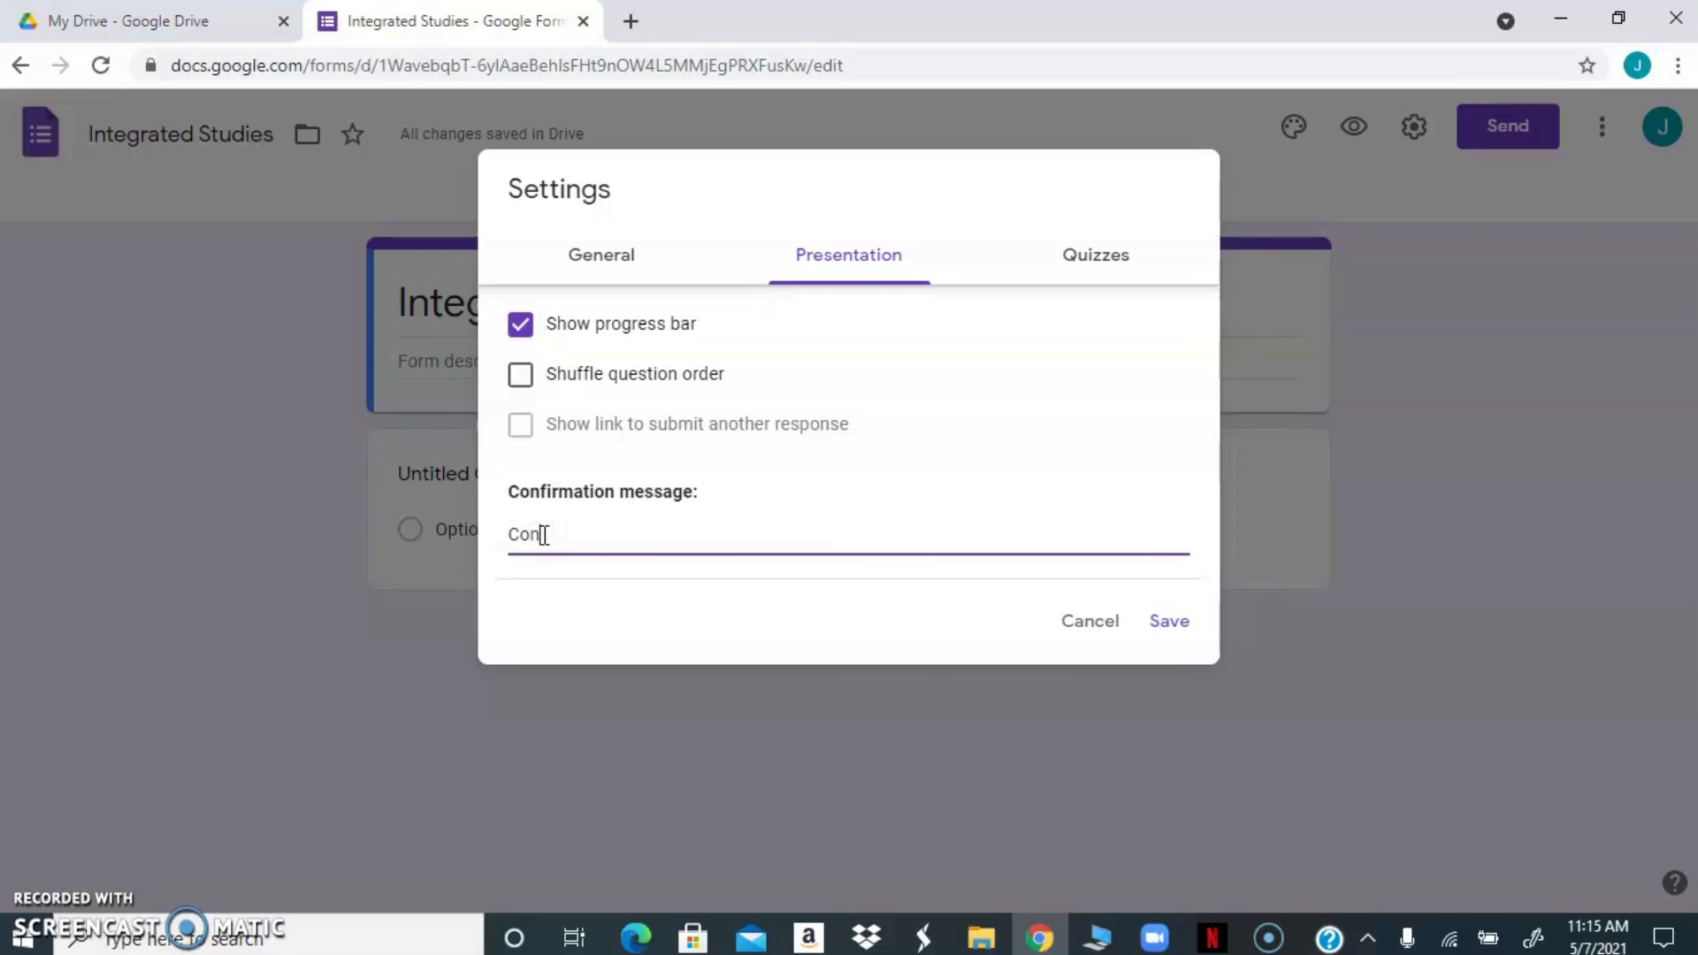
pyautogui.write('grats!')
pyautogui.click(708, 525)
pyautogui.click(716, 526)
pyautogui.write('You have completed you')
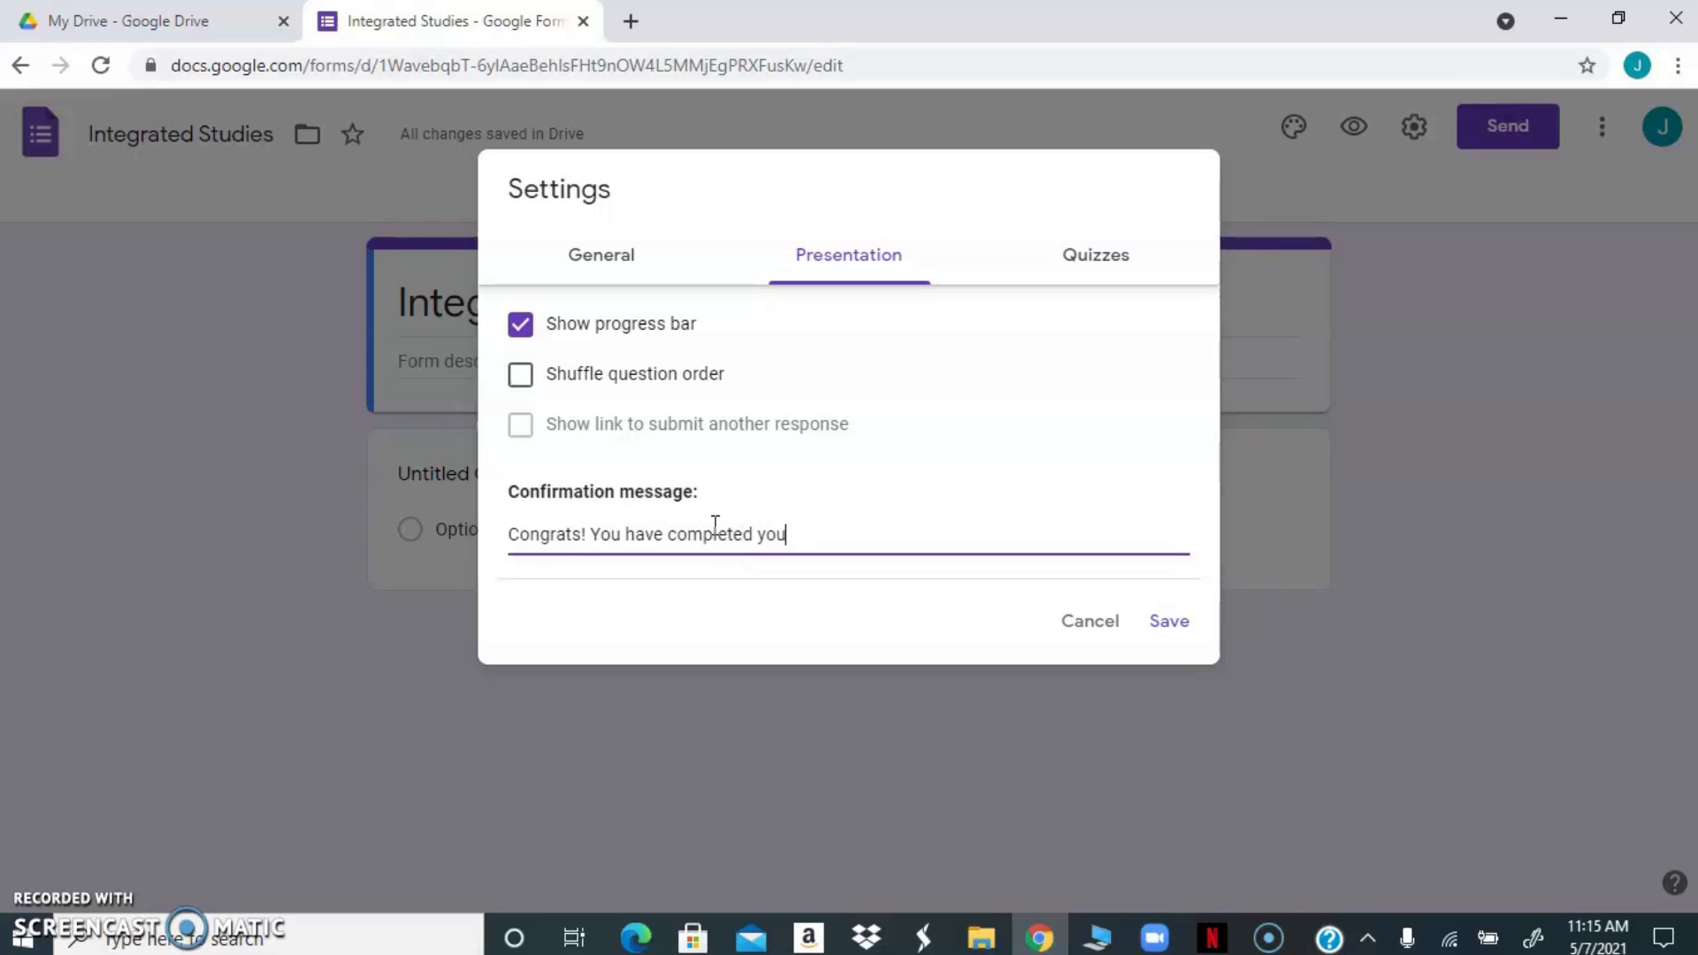
pyautogui.write('r qui')
pyautogui.press('BackSpace')
pyautogui.write('uiz.')
# Turn the form into a quiz, keep correct answers visible to respondents, and save the settings
pyautogui.click(1098, 262)
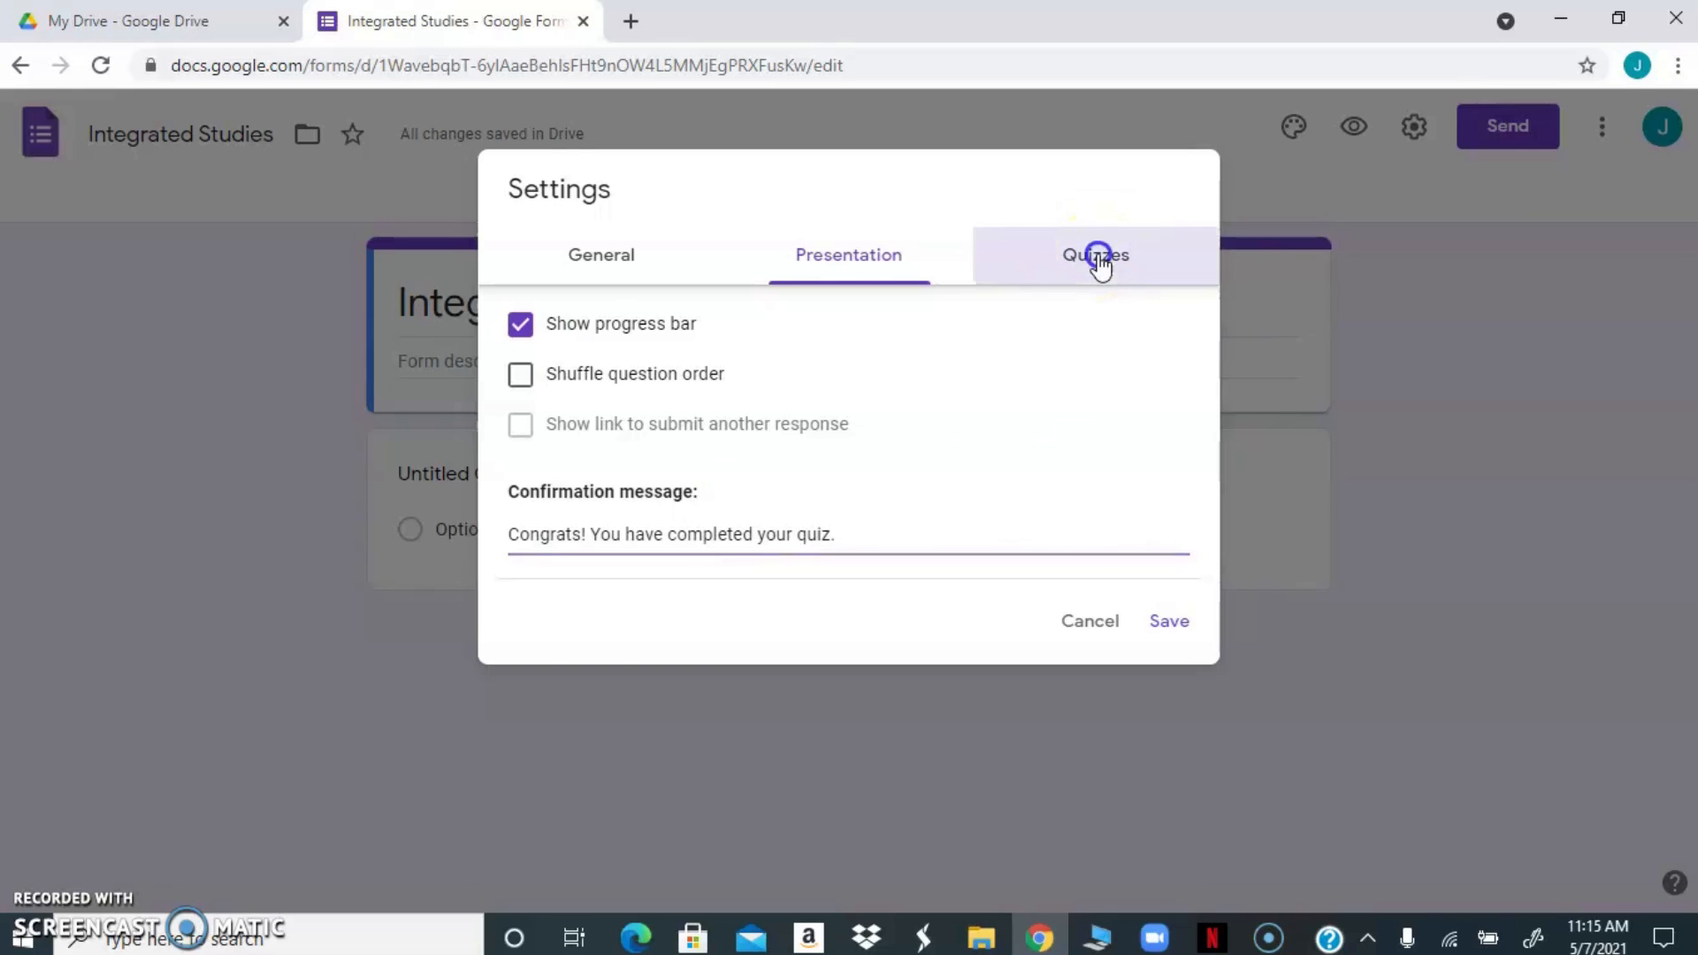
pyautogui.click(538, 311)
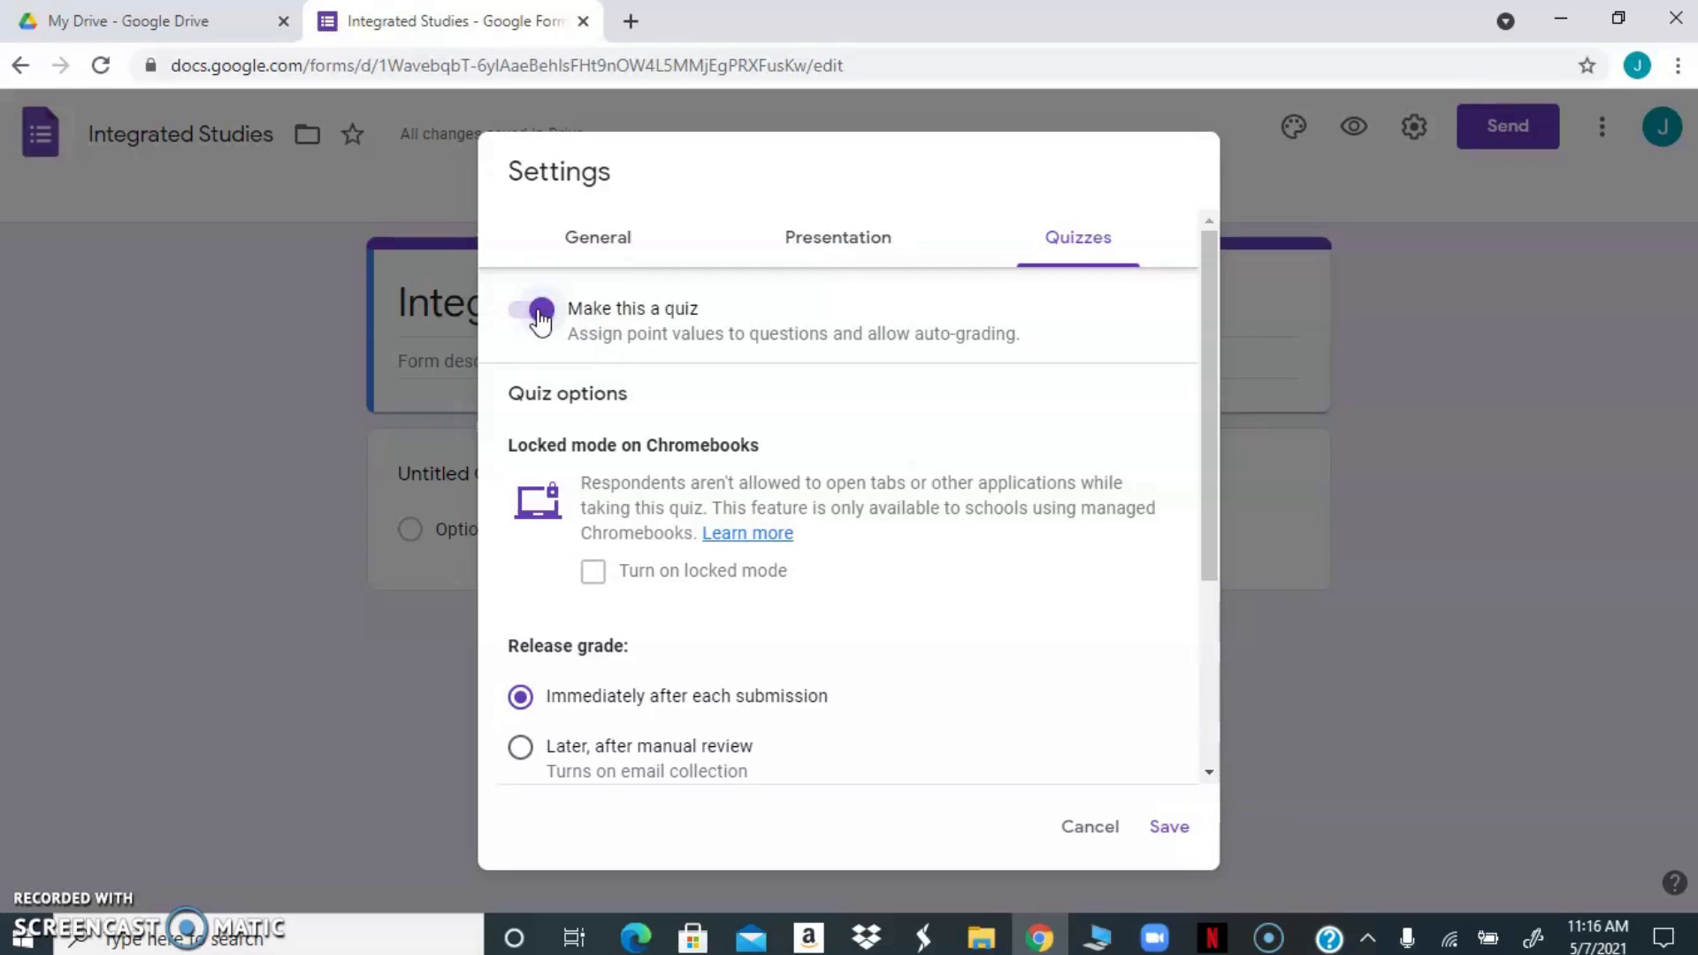
pyautogui.moveTo(1210, 389); pyautogui.dragTo(1211, 531)
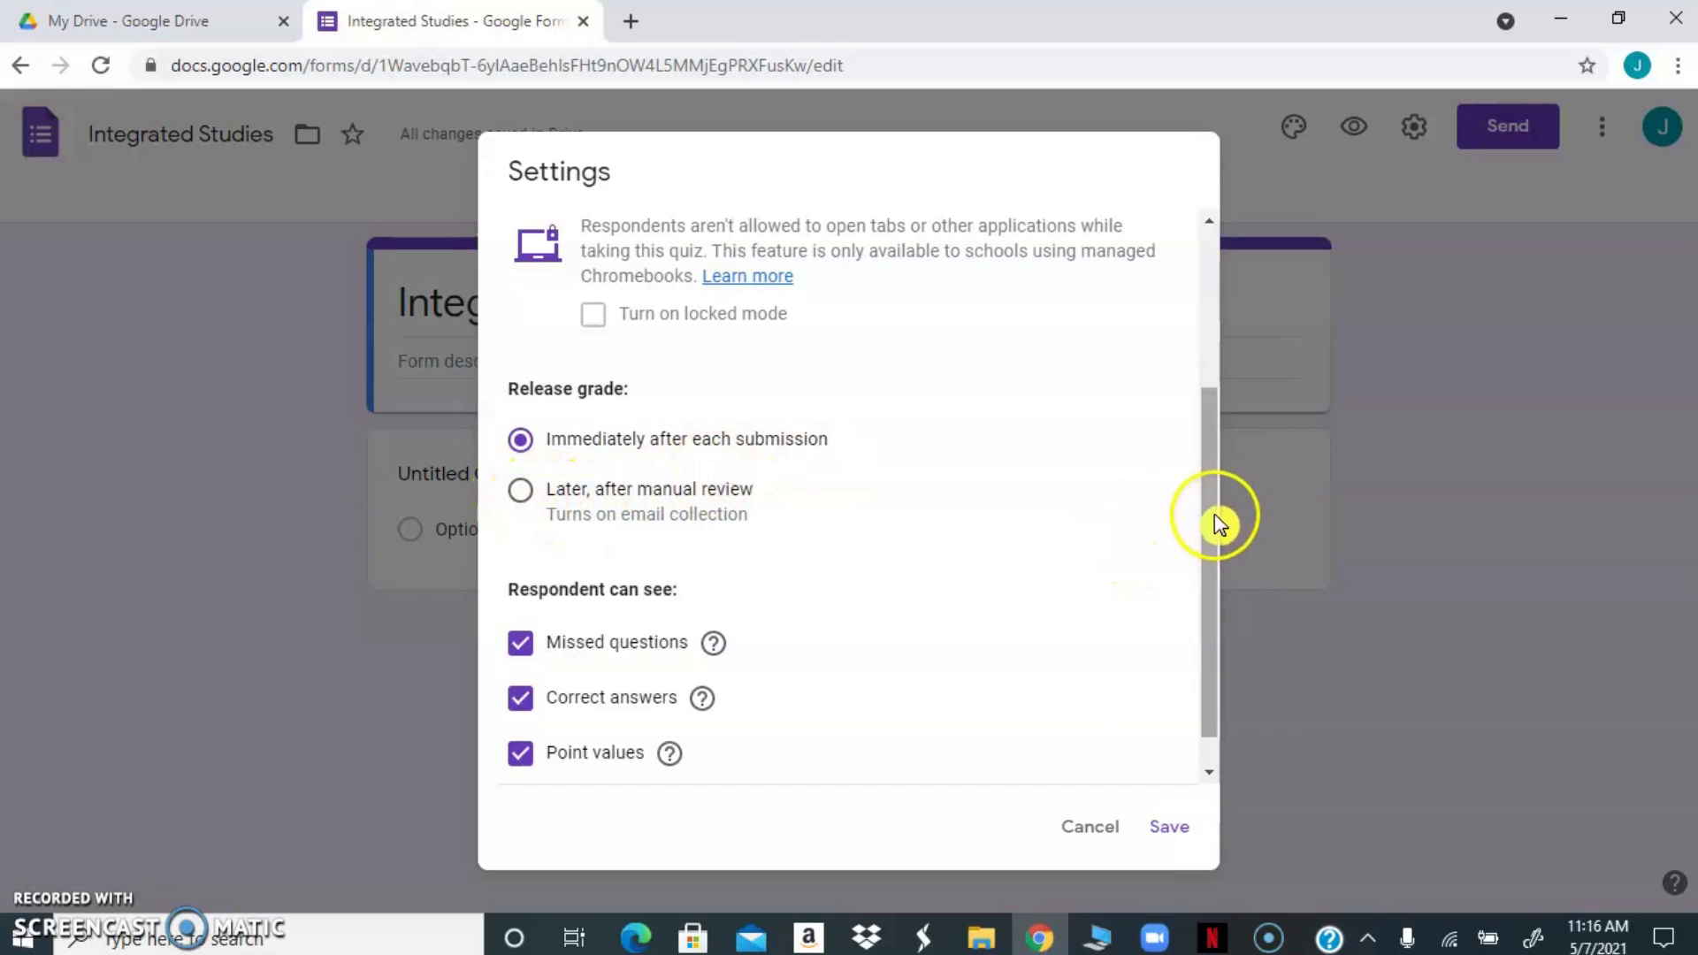
pyautogui.moveTo(1218, 524); pyautogui.dragTo(1207, 563)
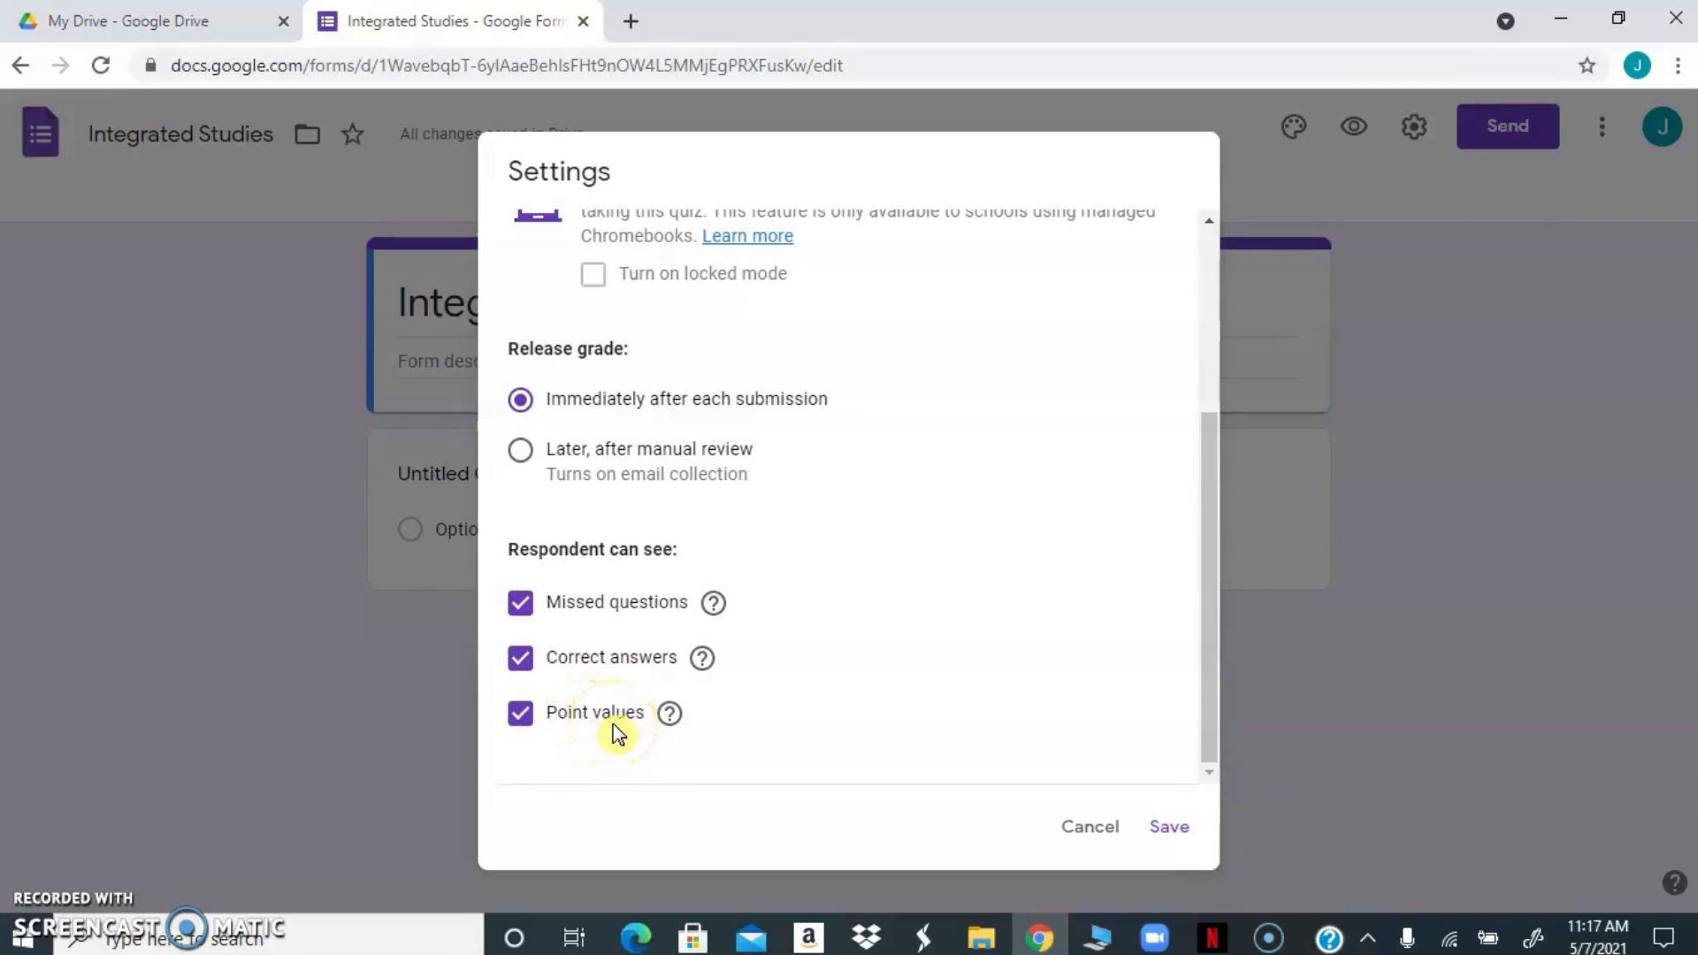
pyautogui.click(519, 659)
pyautogui.click(522, 665)
pyautogui.click(1163, 836)
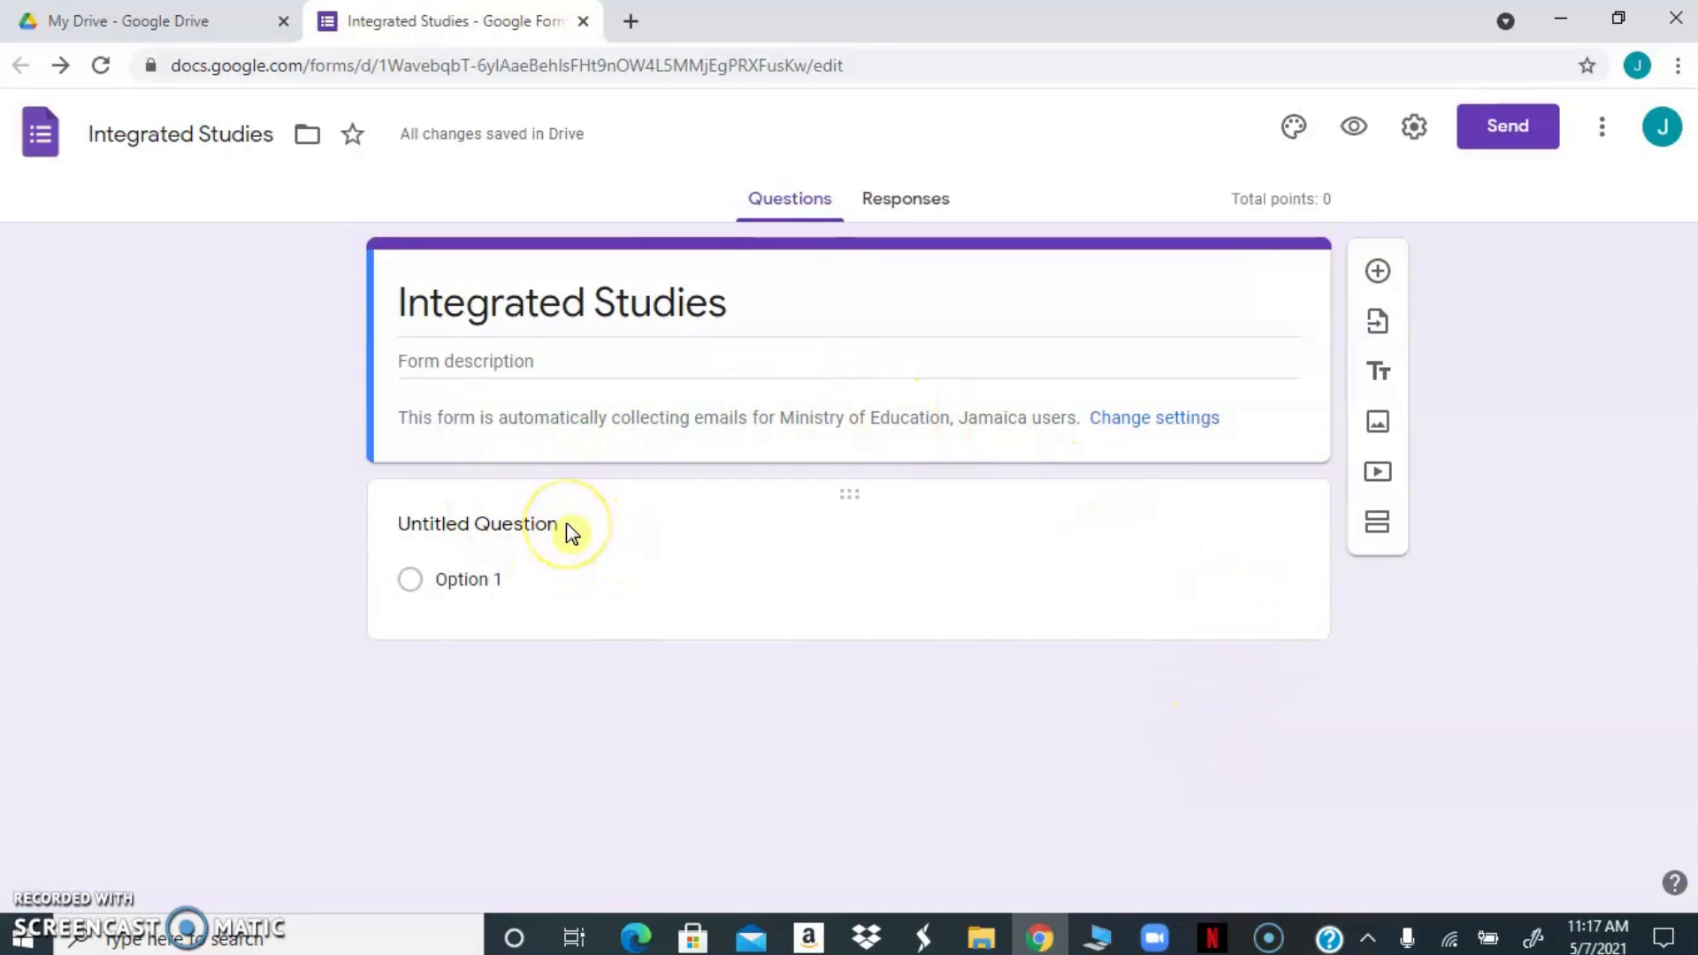
# Turn the untitled question into a required short-answer question titled "Full Name"
pyautogui.click(515, 579)
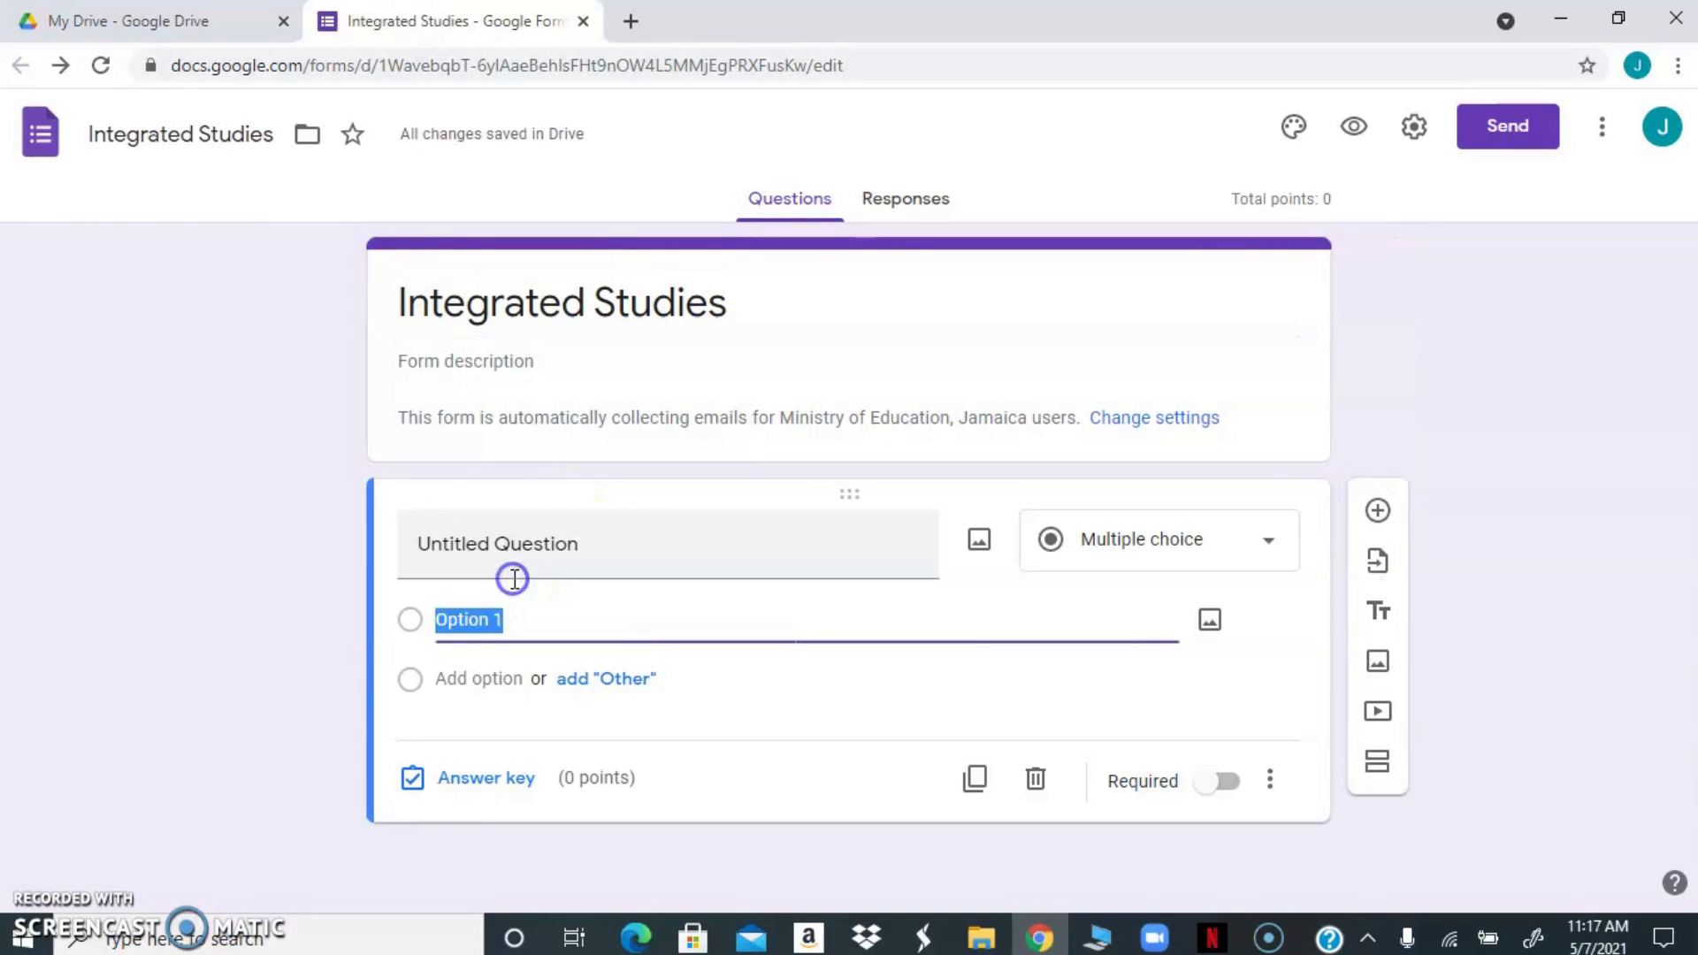
pyautogui.click(601, 549)
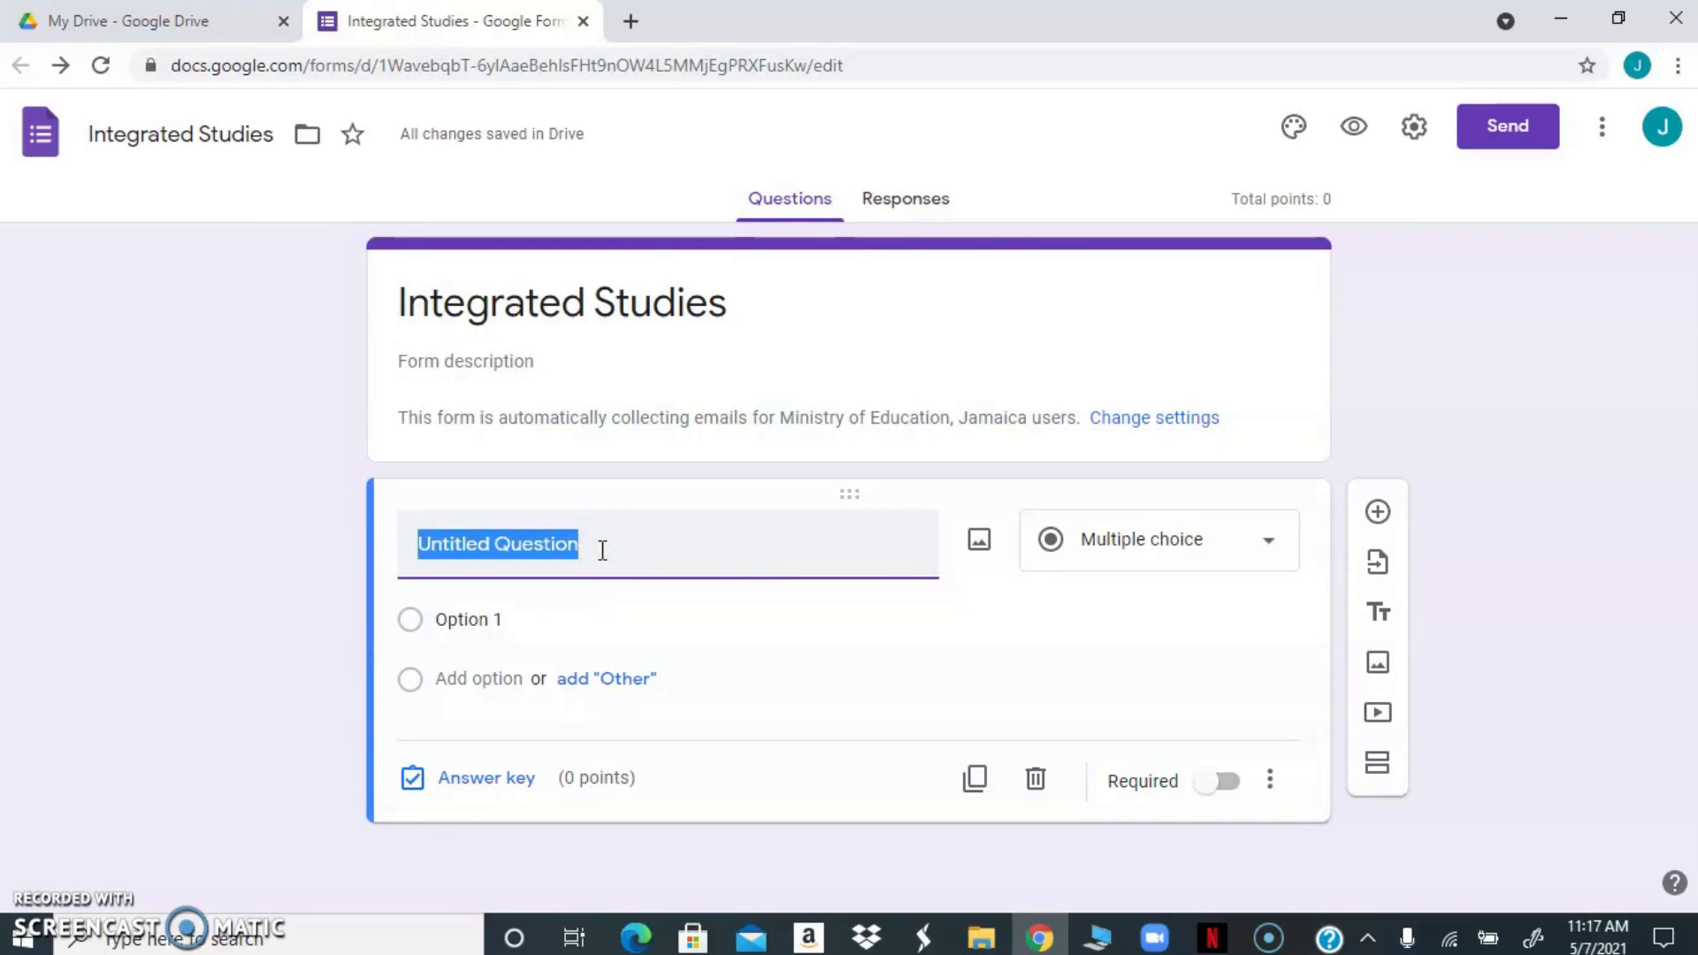
pyautogui.write('Full Name')
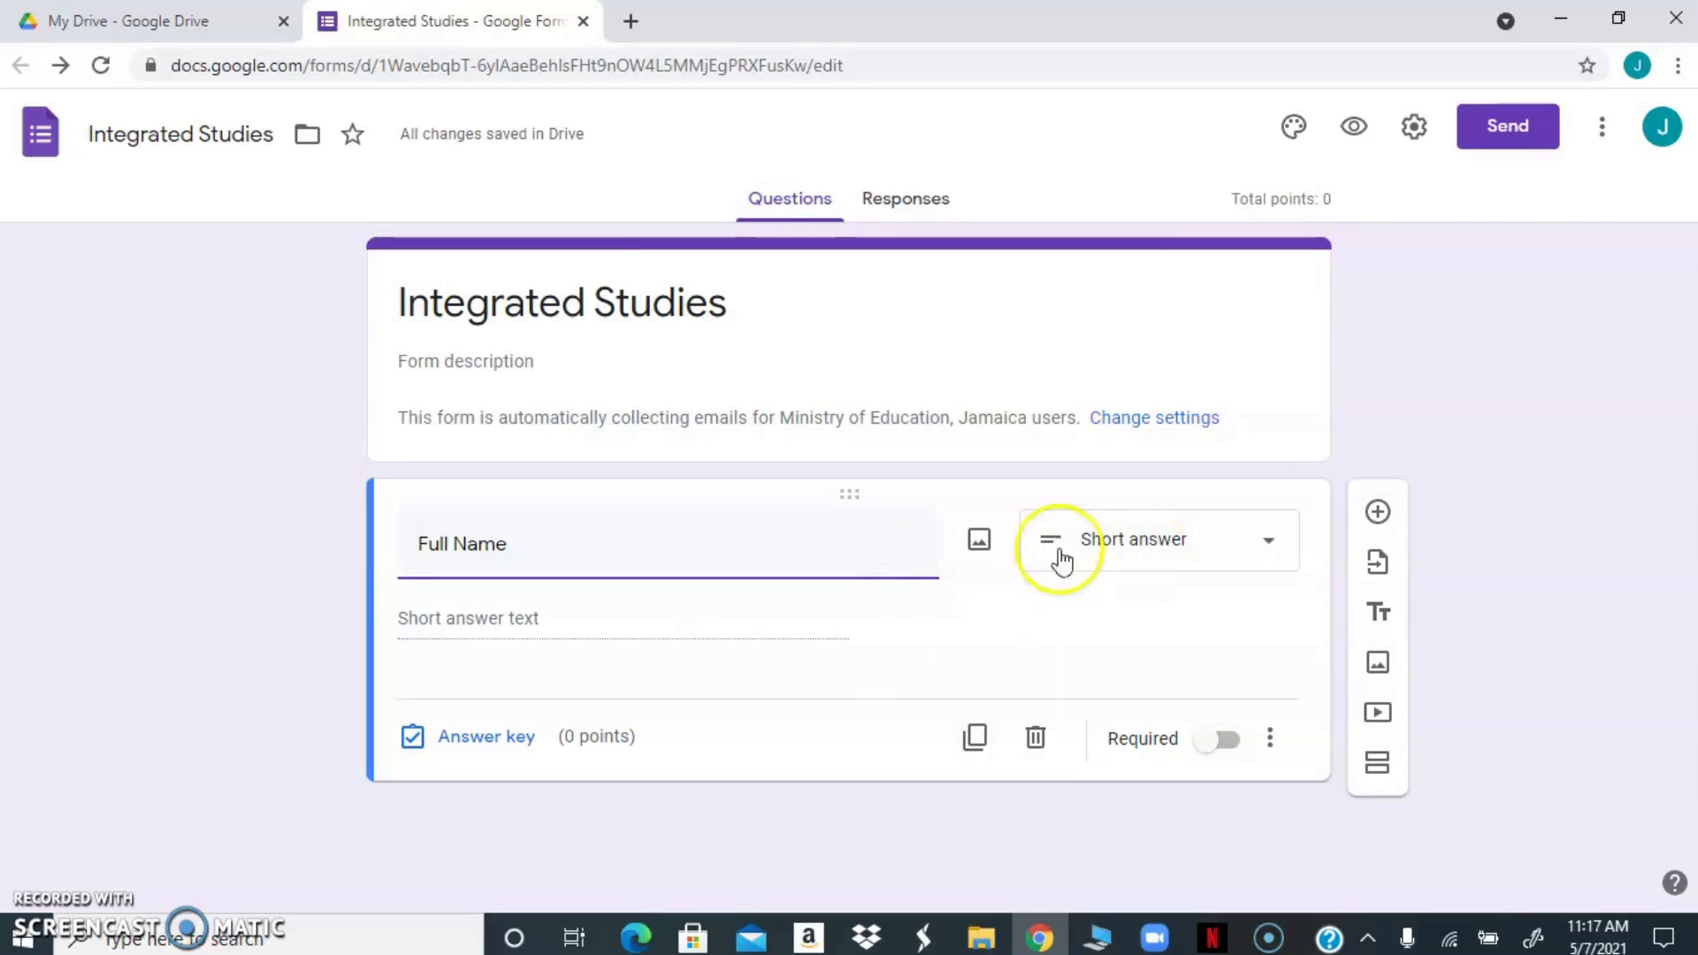
pyautogui.click(554, 623)
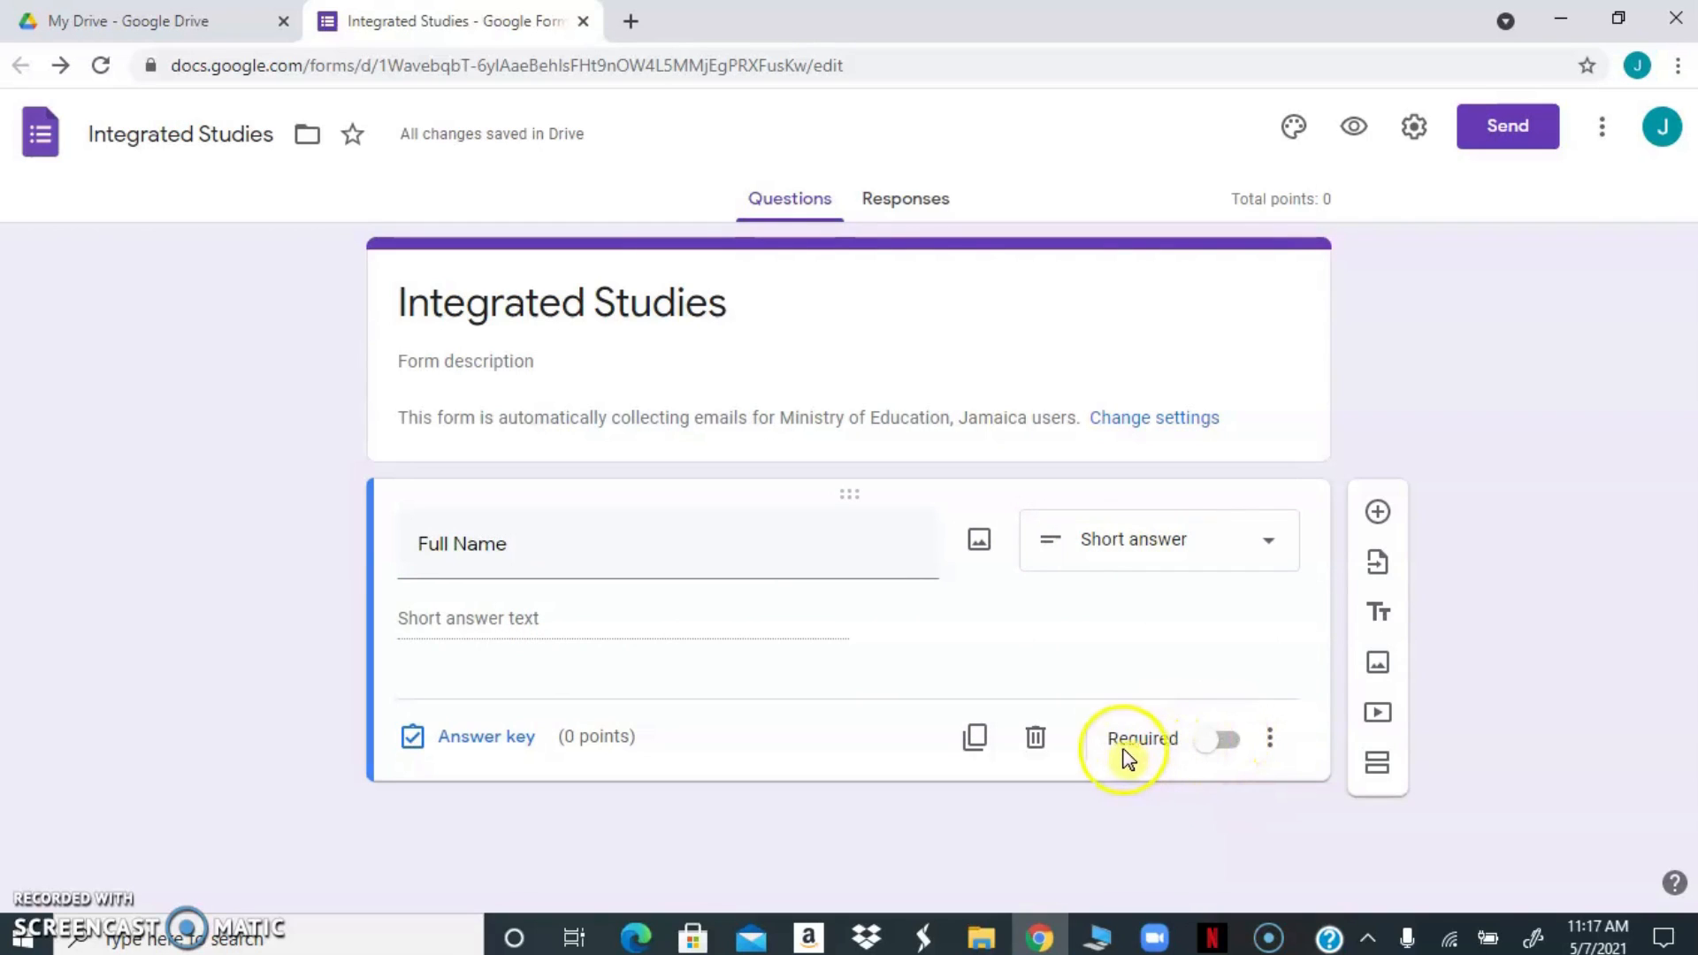
pyautogui.click(1229, 749)
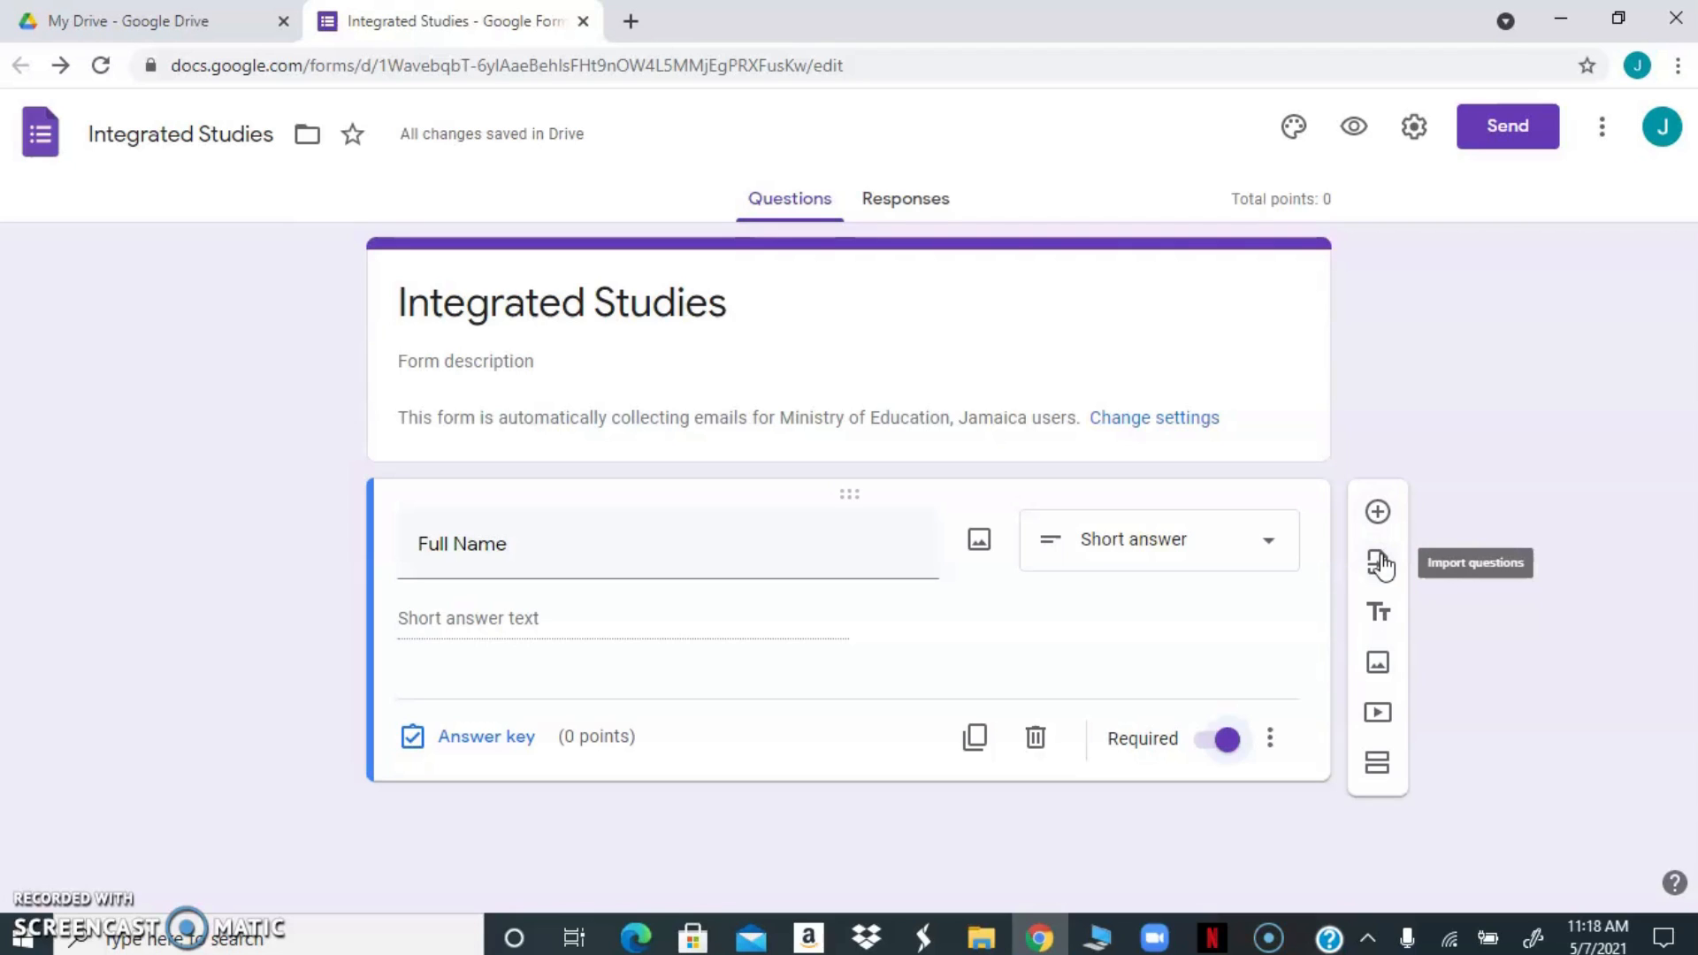
pyautogui.click(1380, 615)
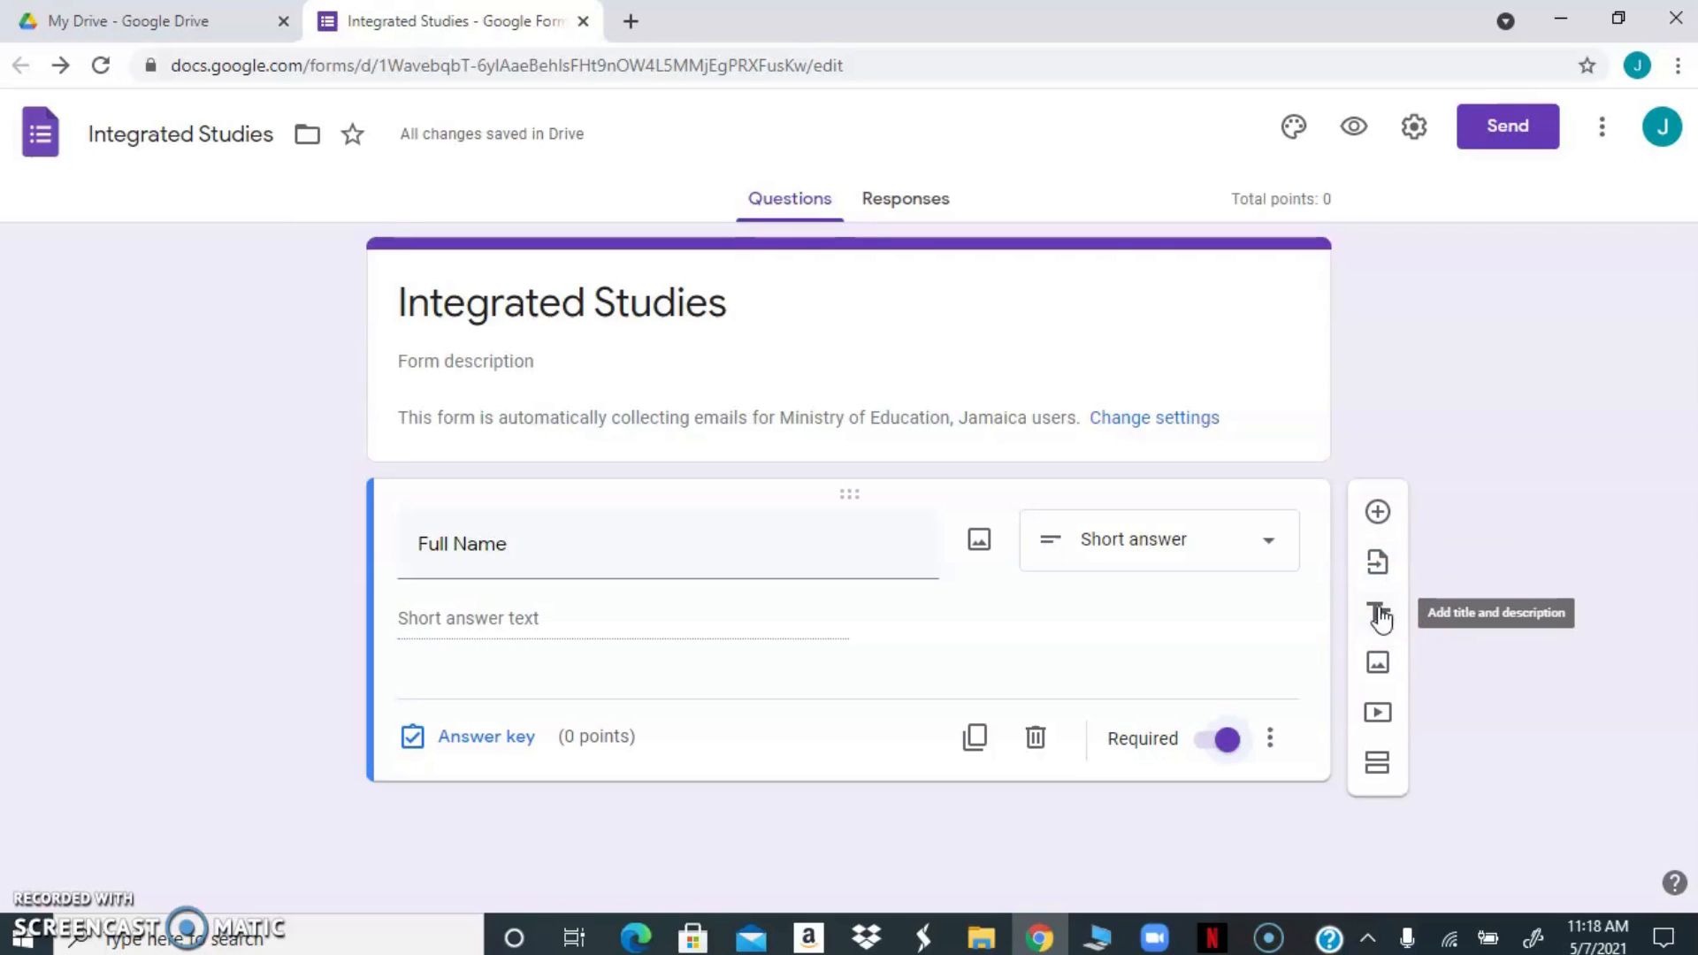
pyautogui.click(1379, 667)
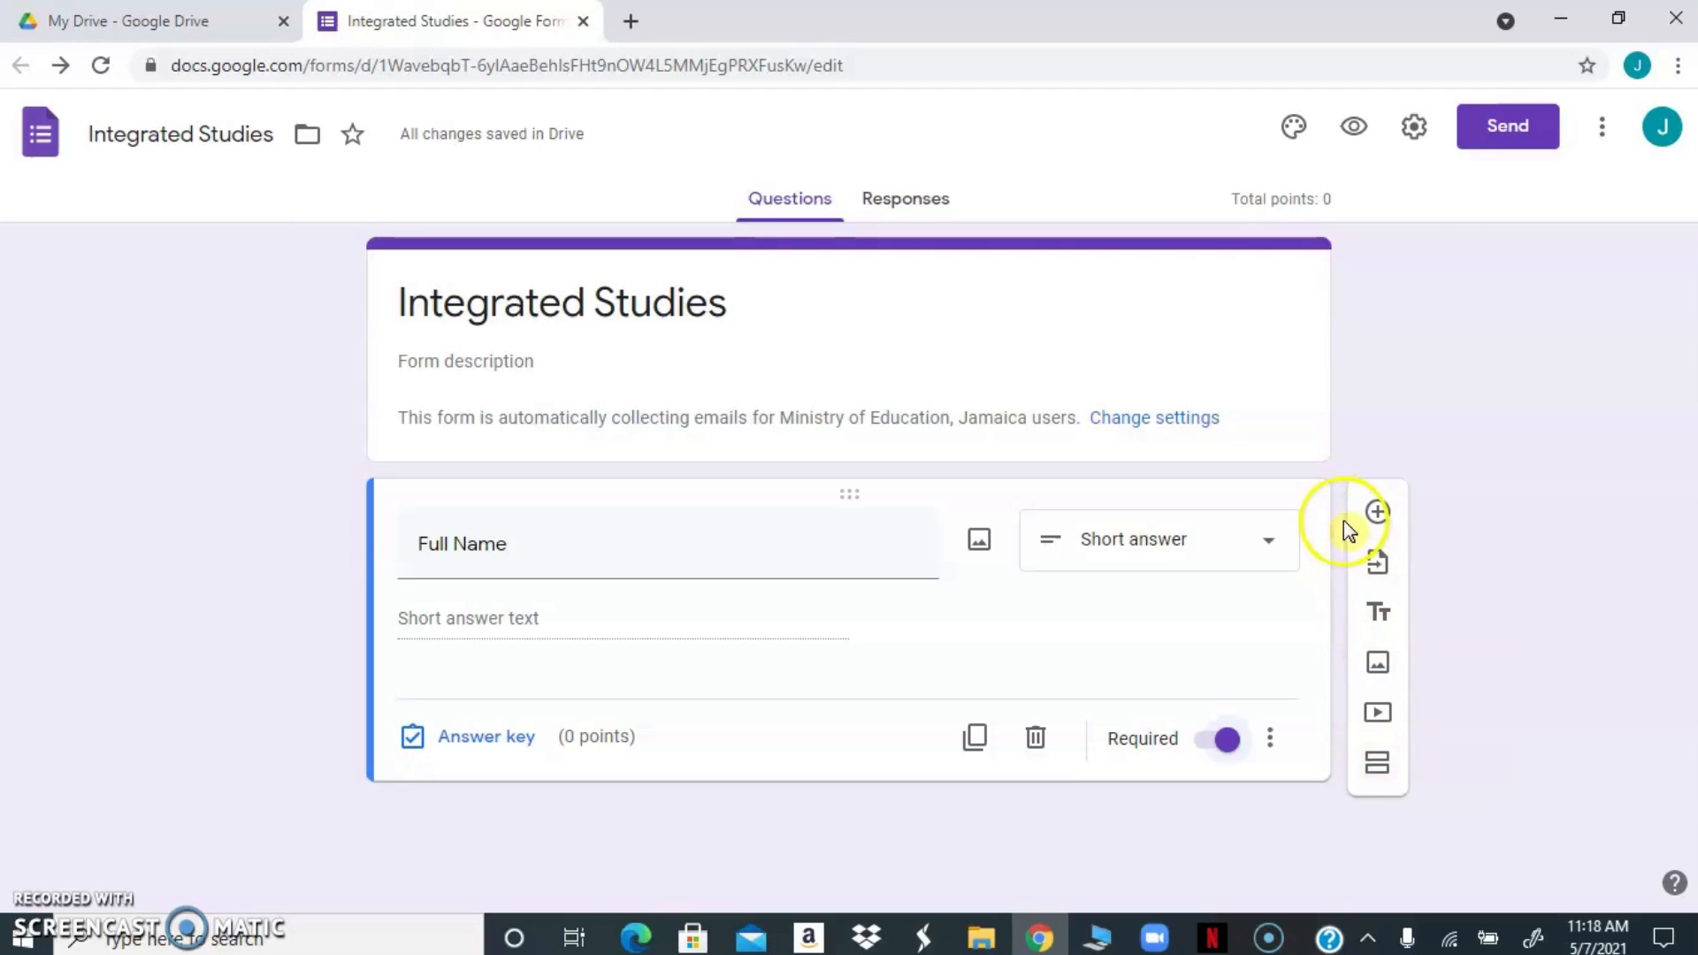
# Change the form theme's font style to Playful
pyautogui.click(1296, 131)
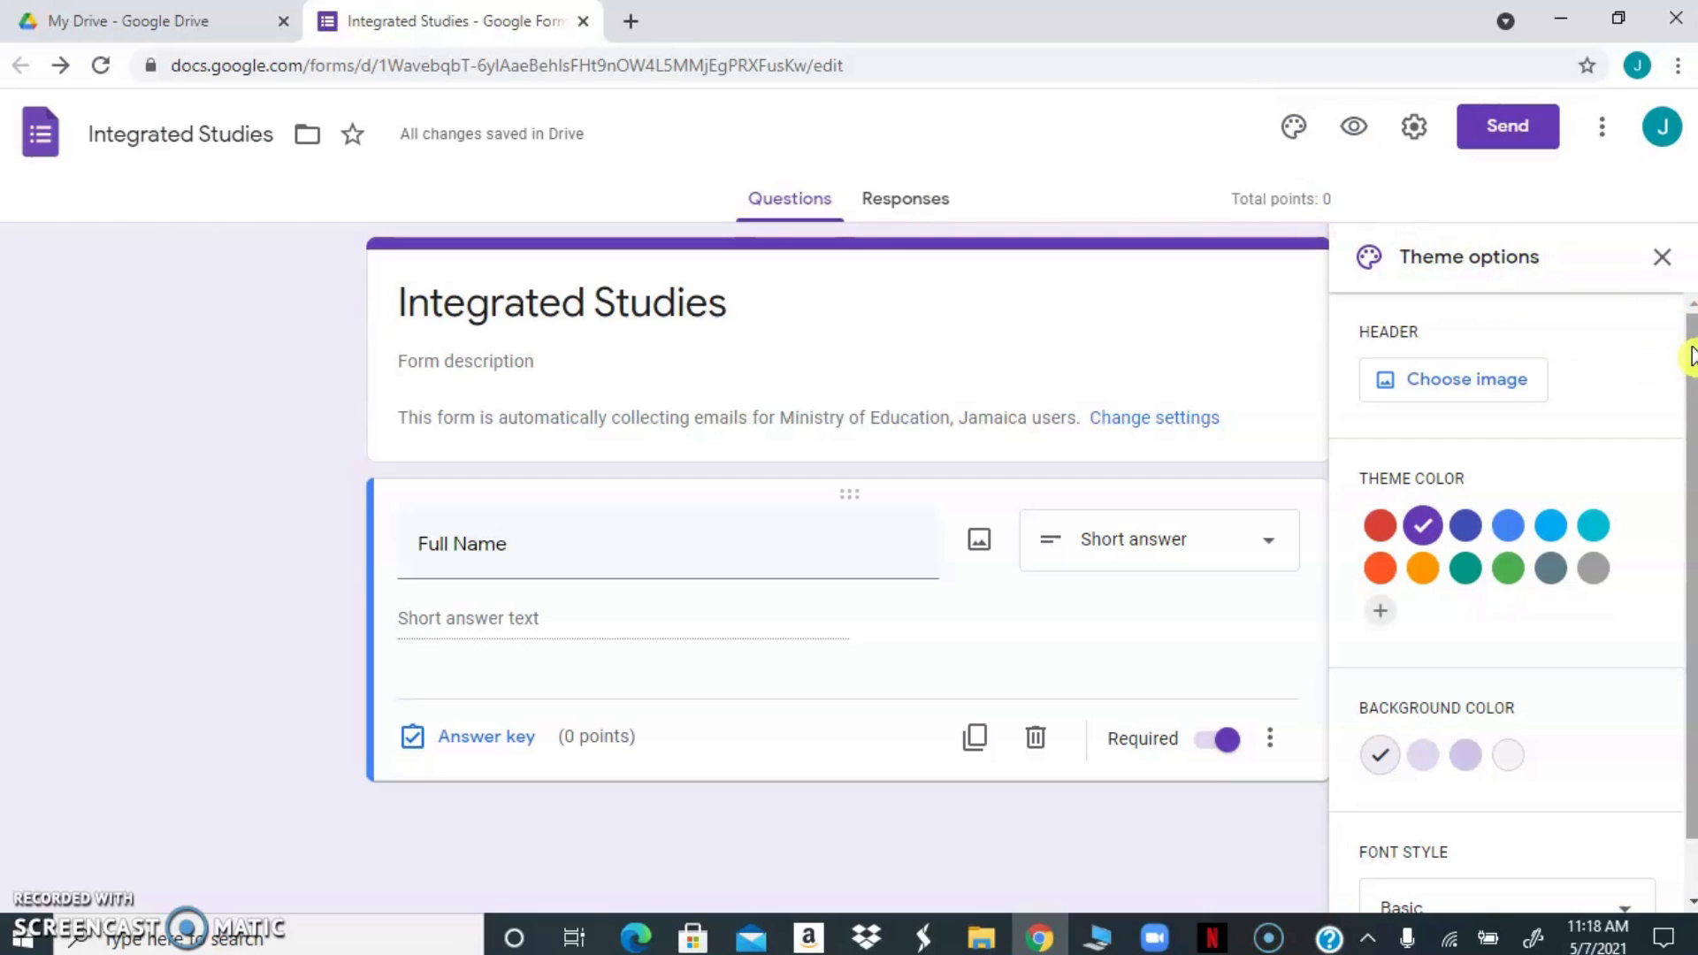
pyautogui.moveTo(1687, 342); pyautogui.dragTo(1680, 497)
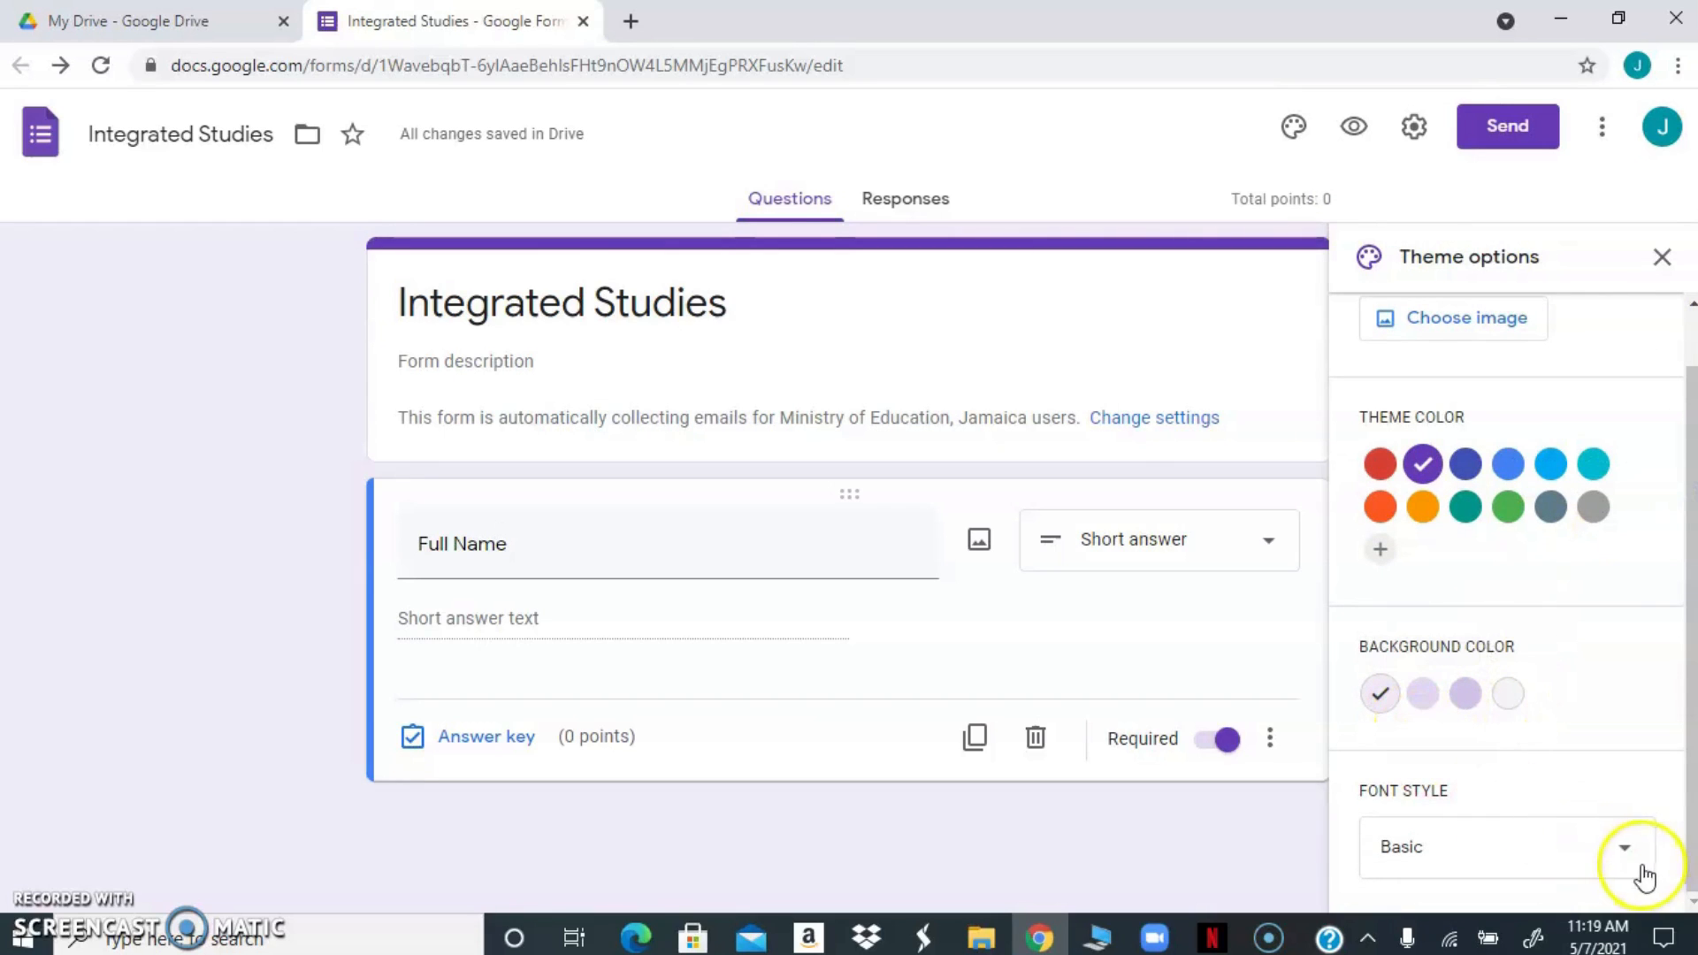
pyautogui.click(1622, 850)
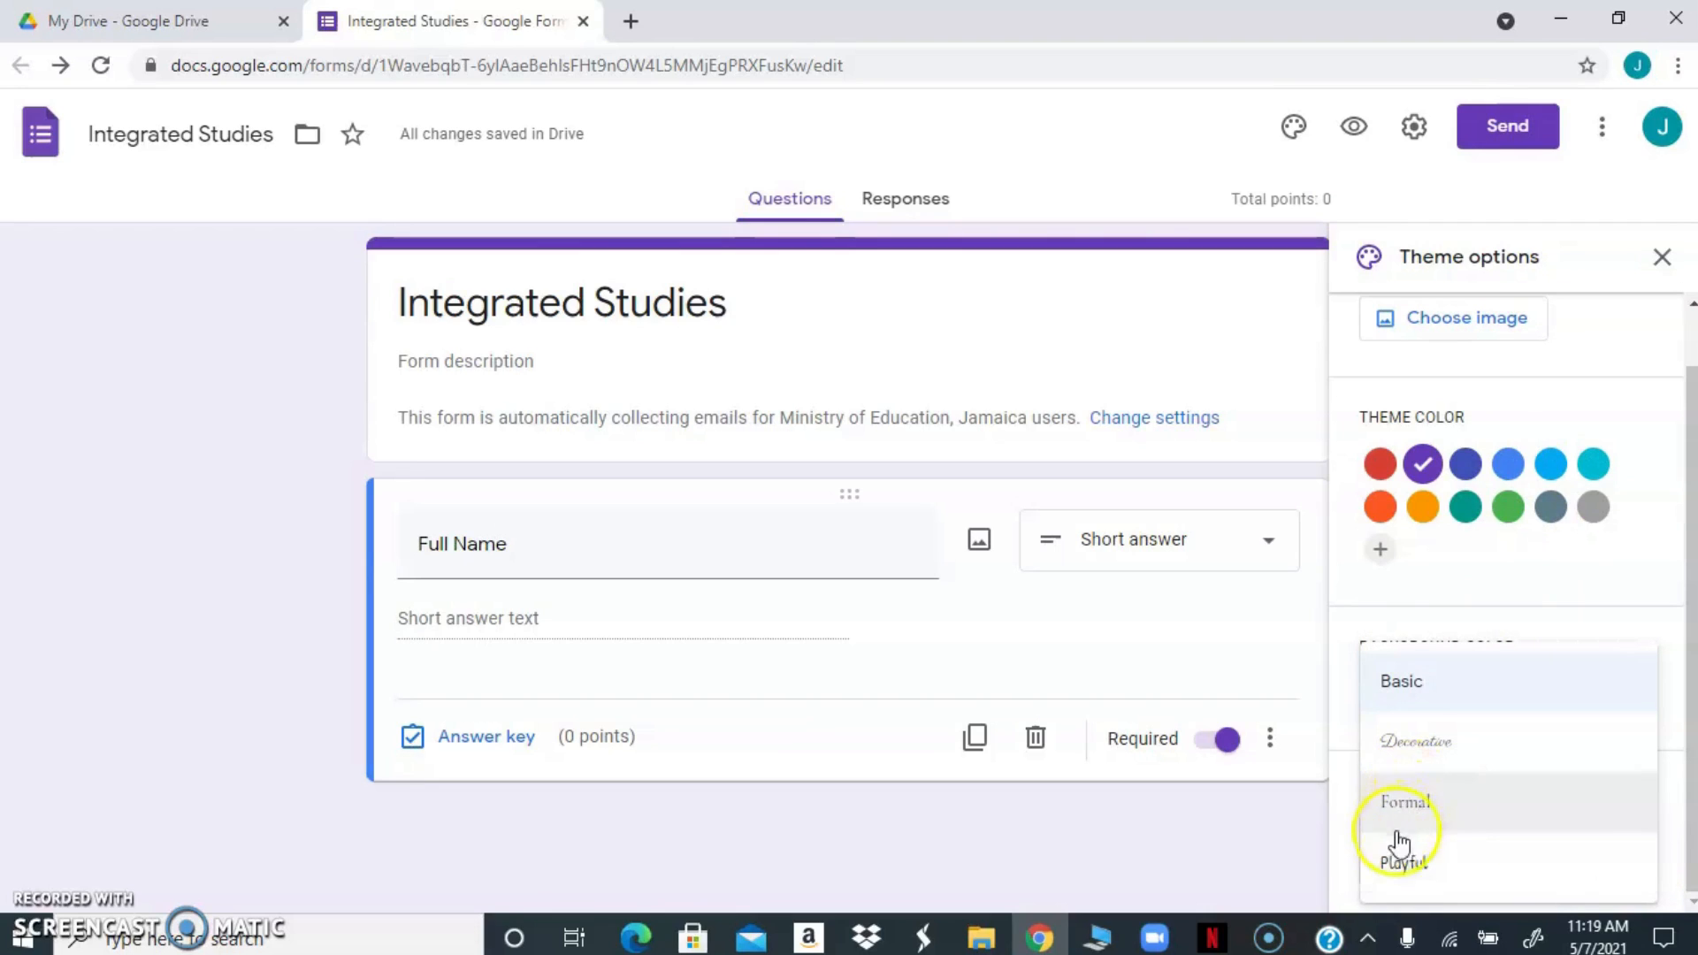
pyautogui.click(1399, 865)
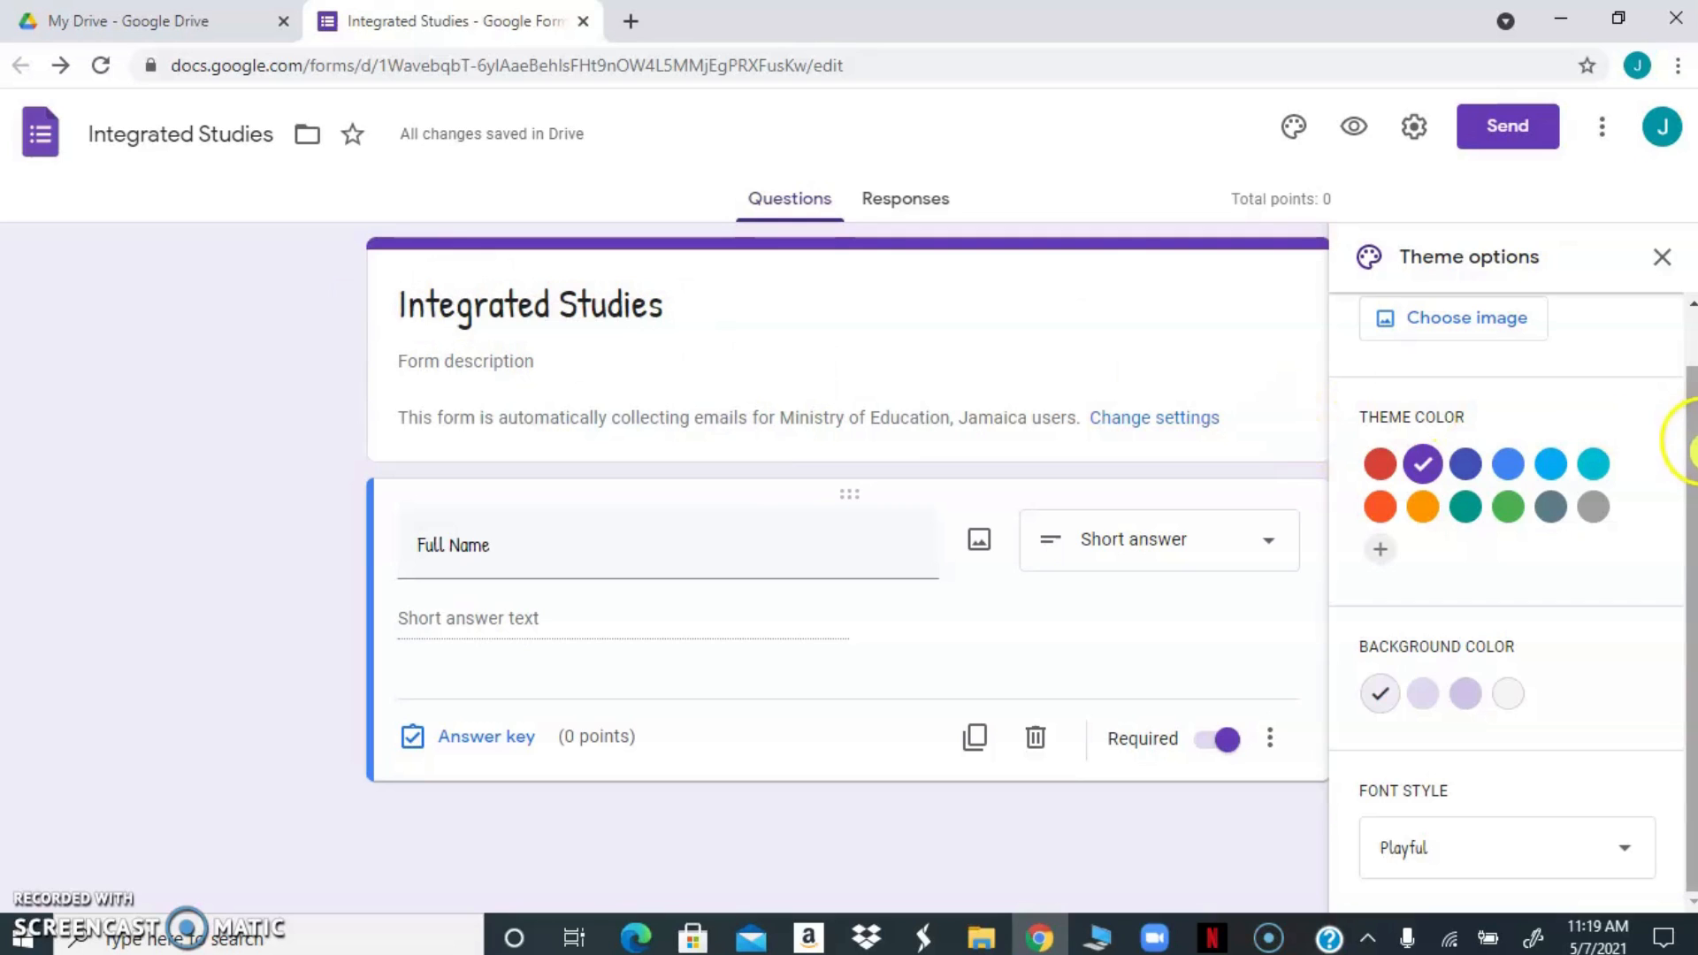
# Insert the purple bubbles picture from the Work and School themes as the form header and close the theme options
pyautogui.moveTo(1691, 450); pyautogui.dragTo(1692, 354)
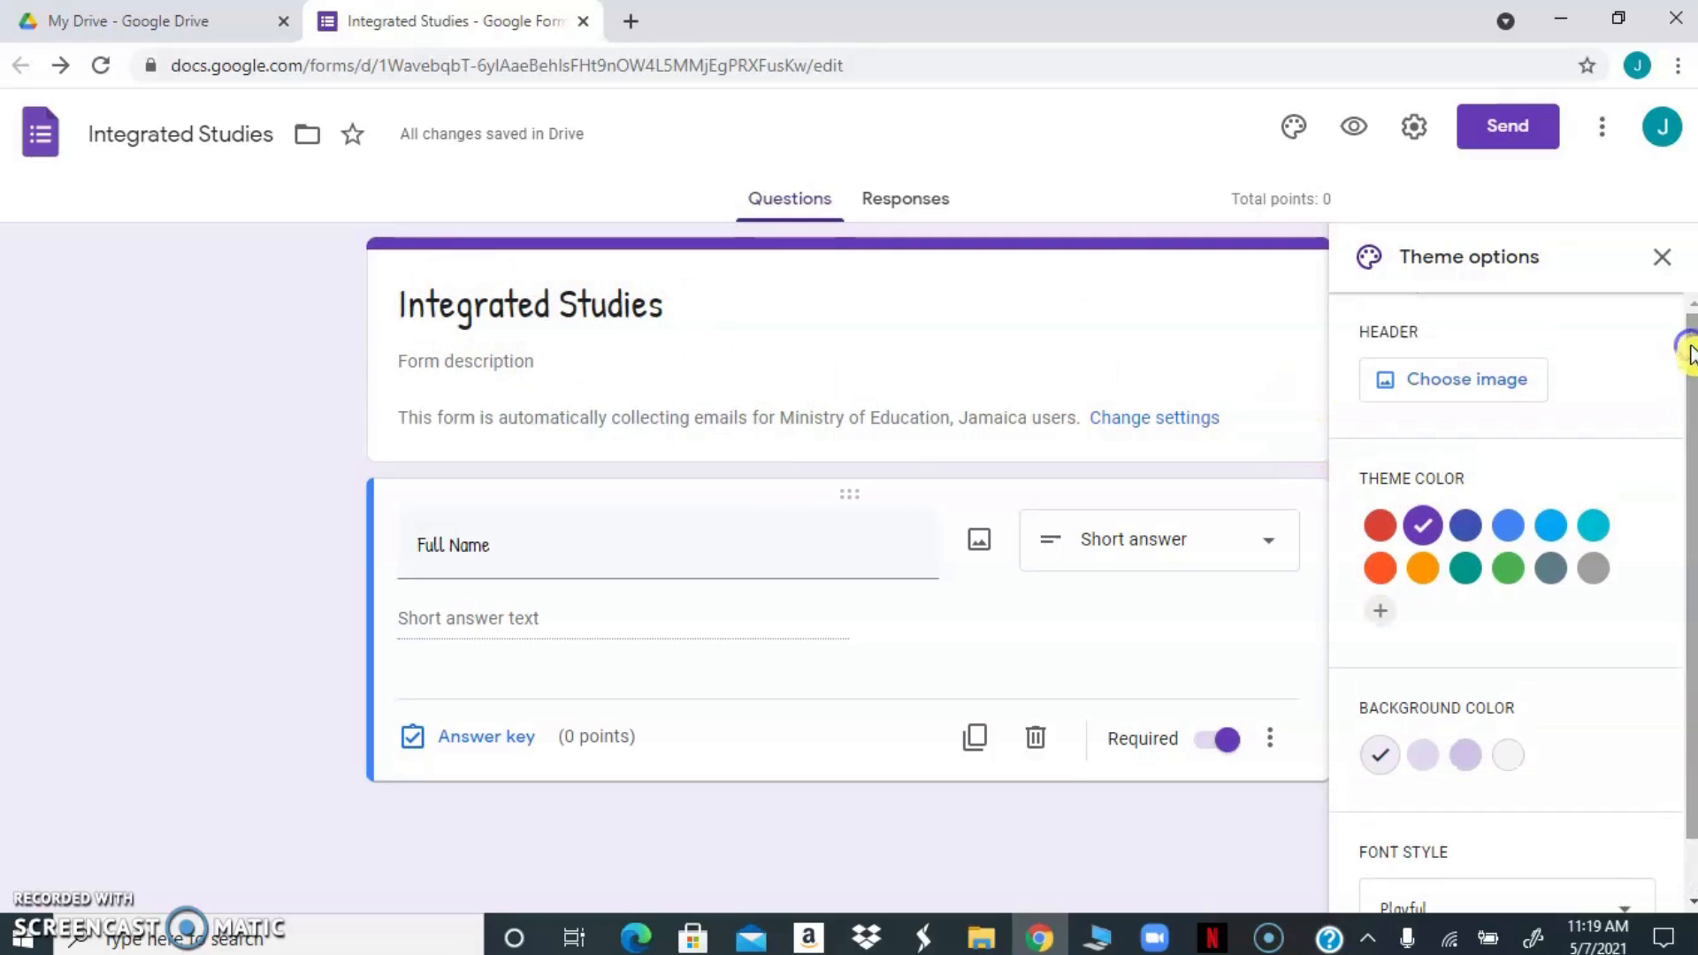
pyautogui.click(1424, 384)
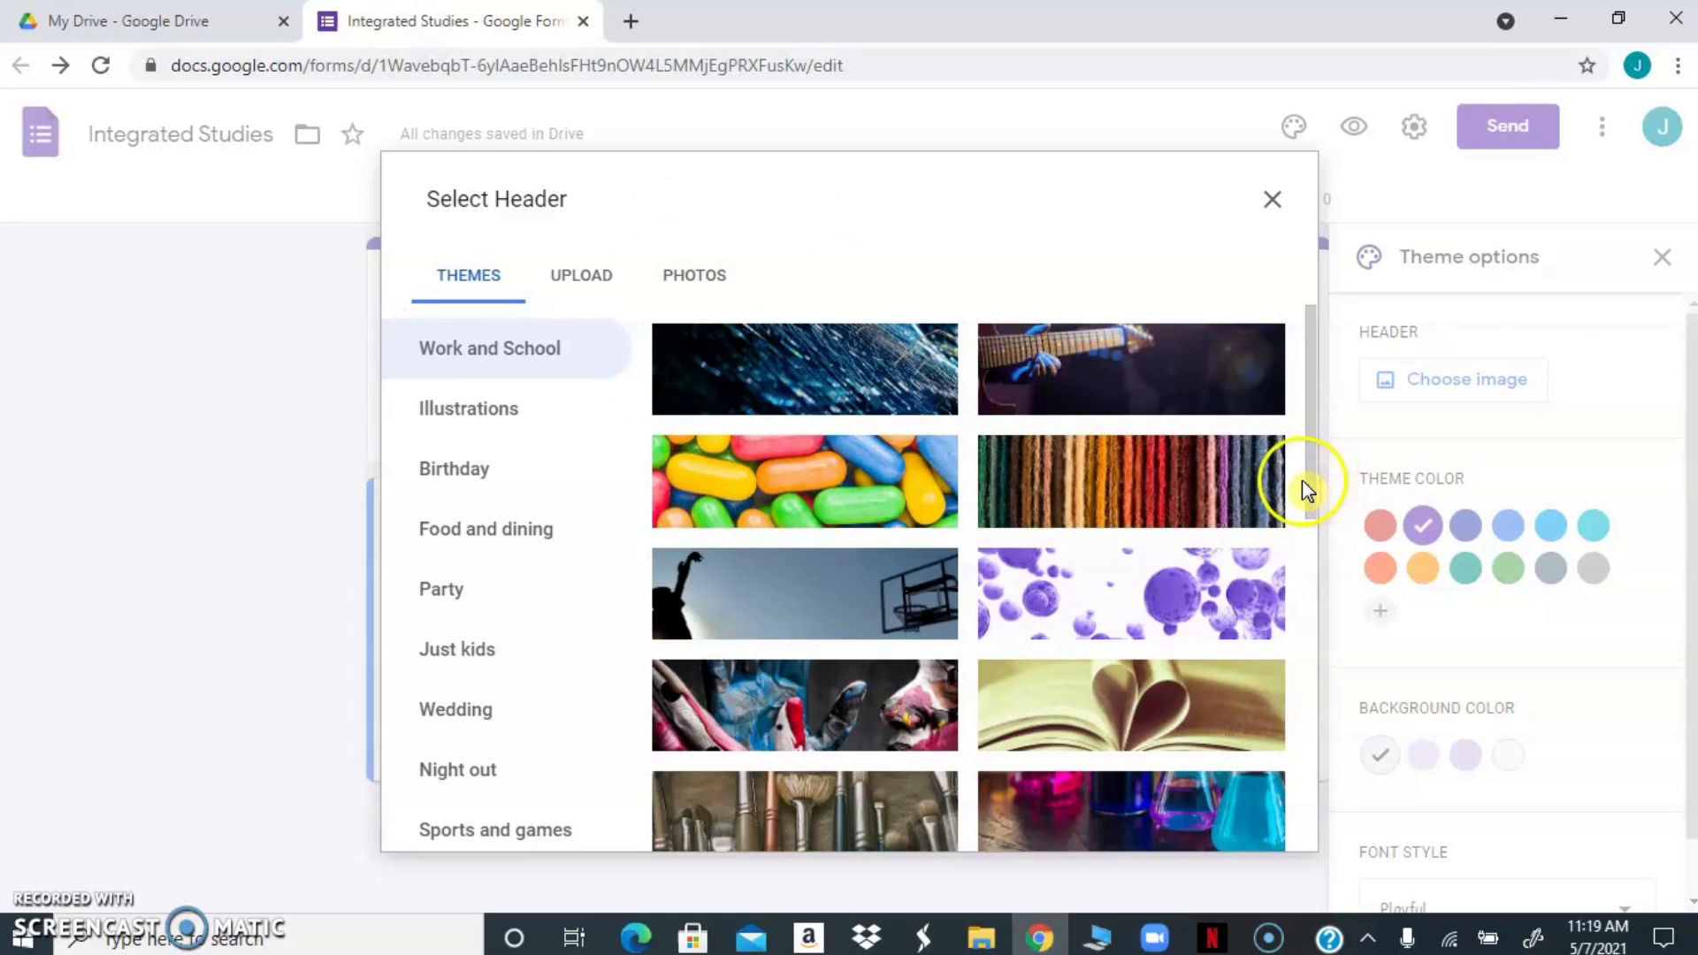
pyautogui.moveTo(1307, 490)
pyautogui.mouseDown()
pyautogui.moveTo(1278, 651)
pyautogui.moveTo(1278, 484)
pyautogui.mouseUp()
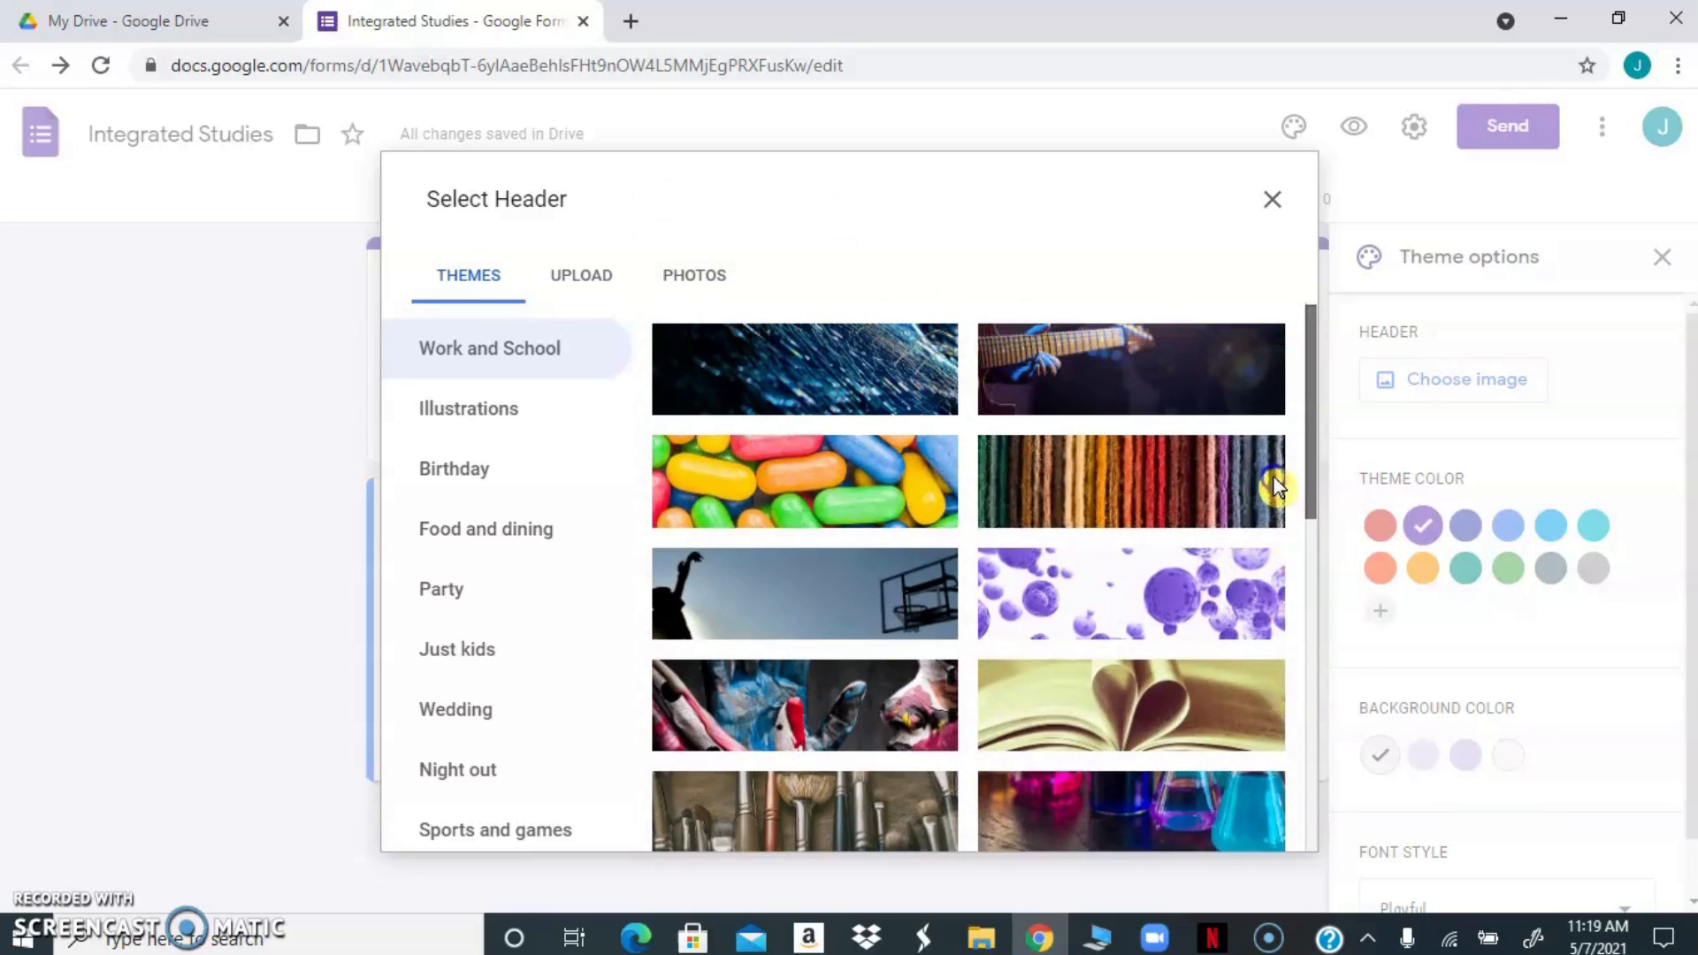
pyautogui.click(1066, 584)
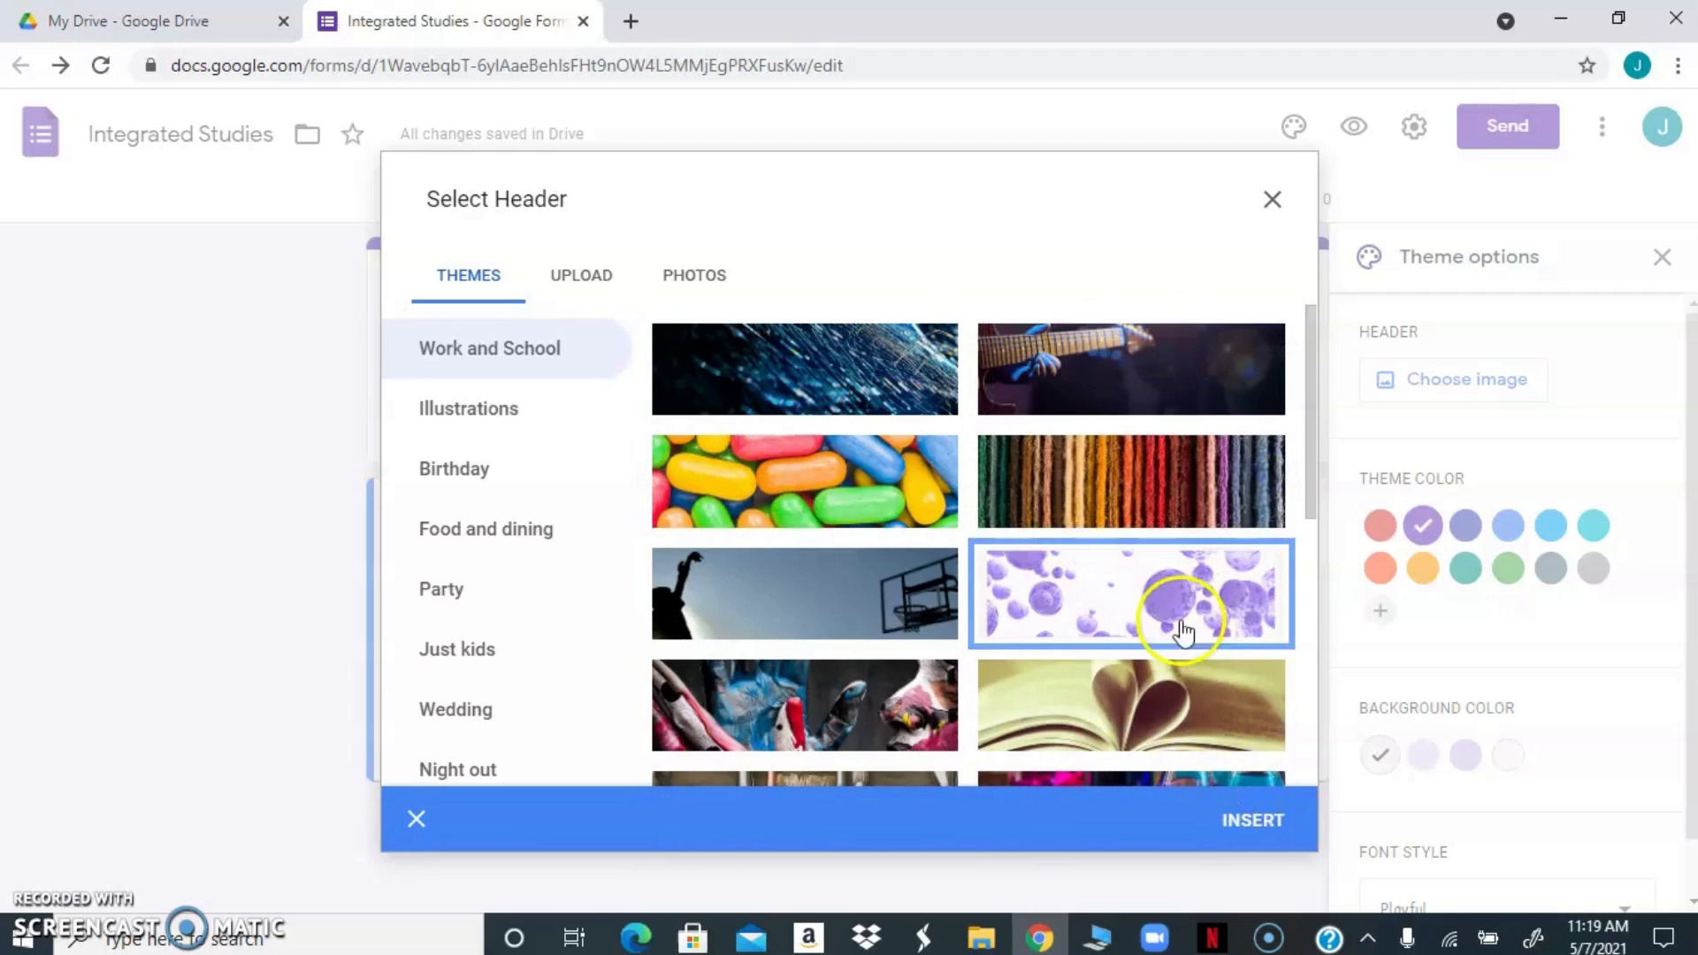
pyautogui.click(1251, 825)
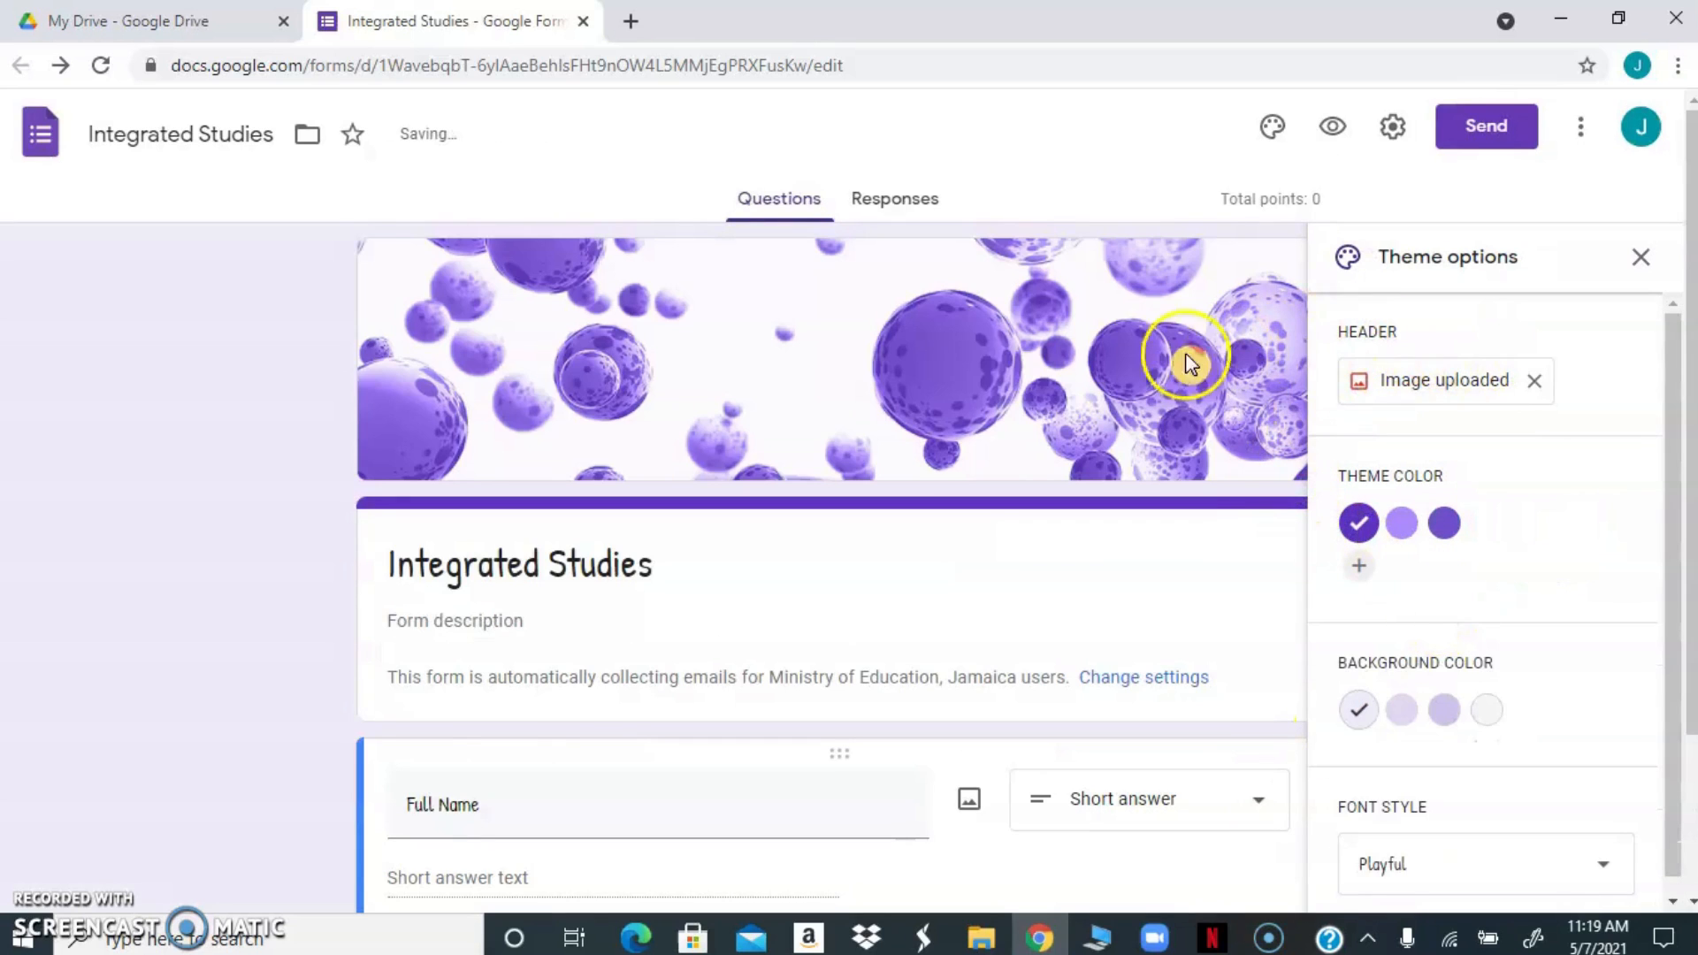
pyautogui.click(1642, 258)
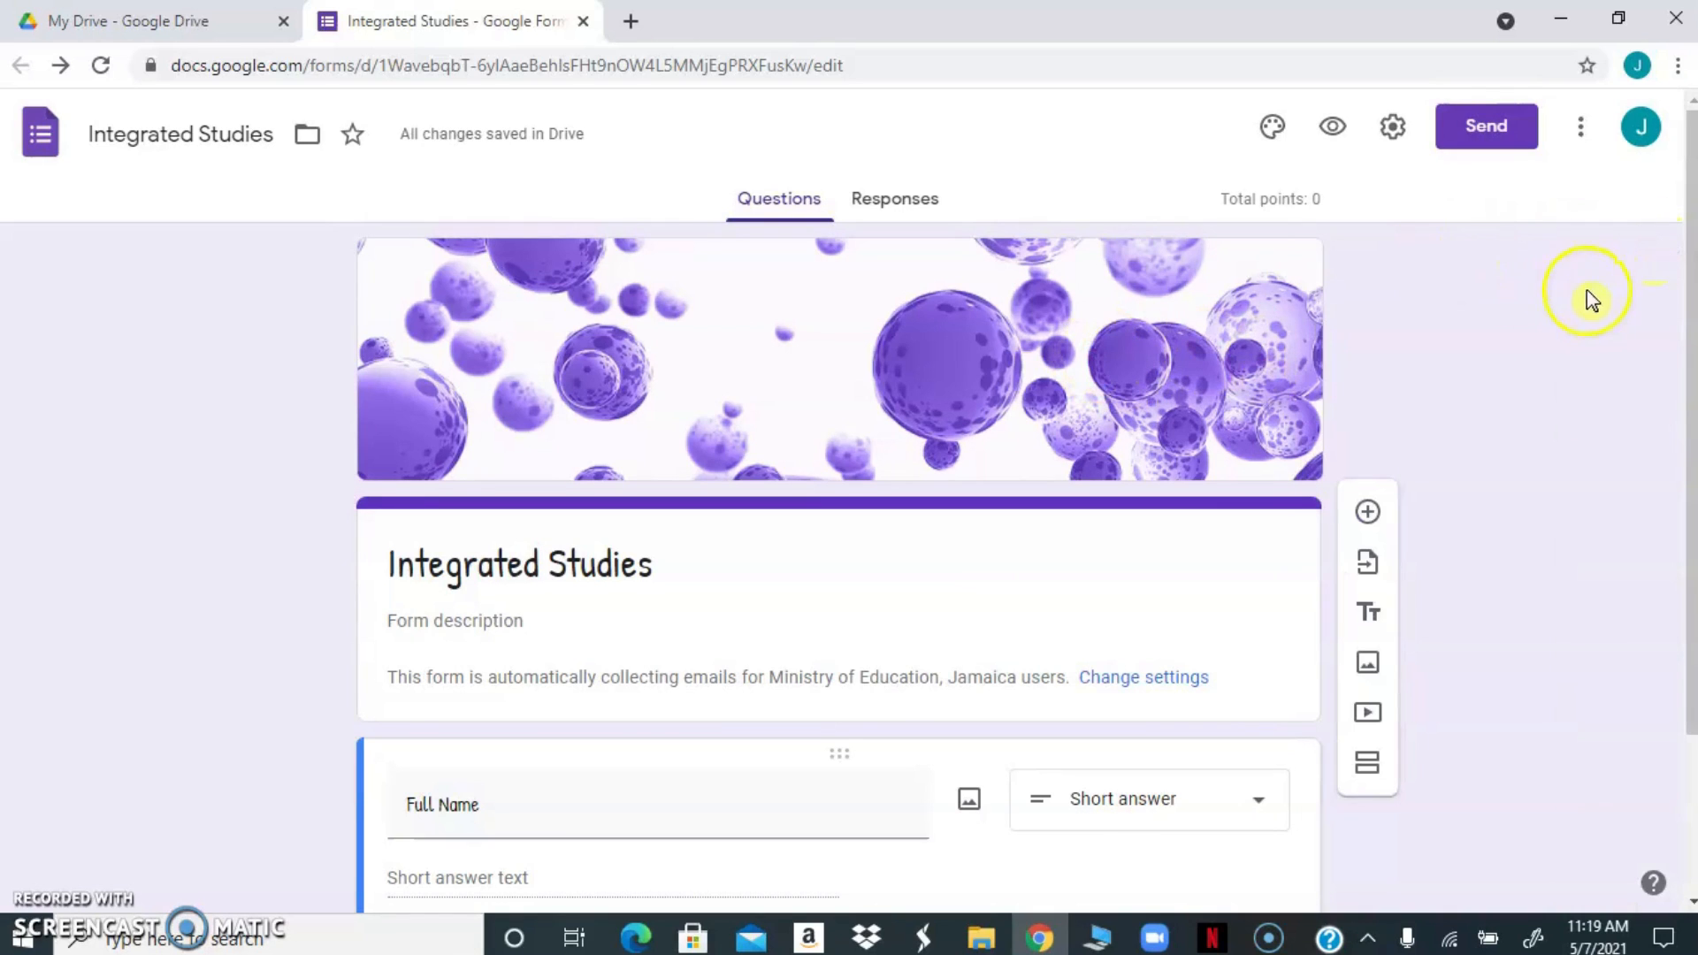
# Start uploading a replacement header image and browse to the Quizizz folder inside the Desktop's mentor folder
pyautogui.click(1270, 129)
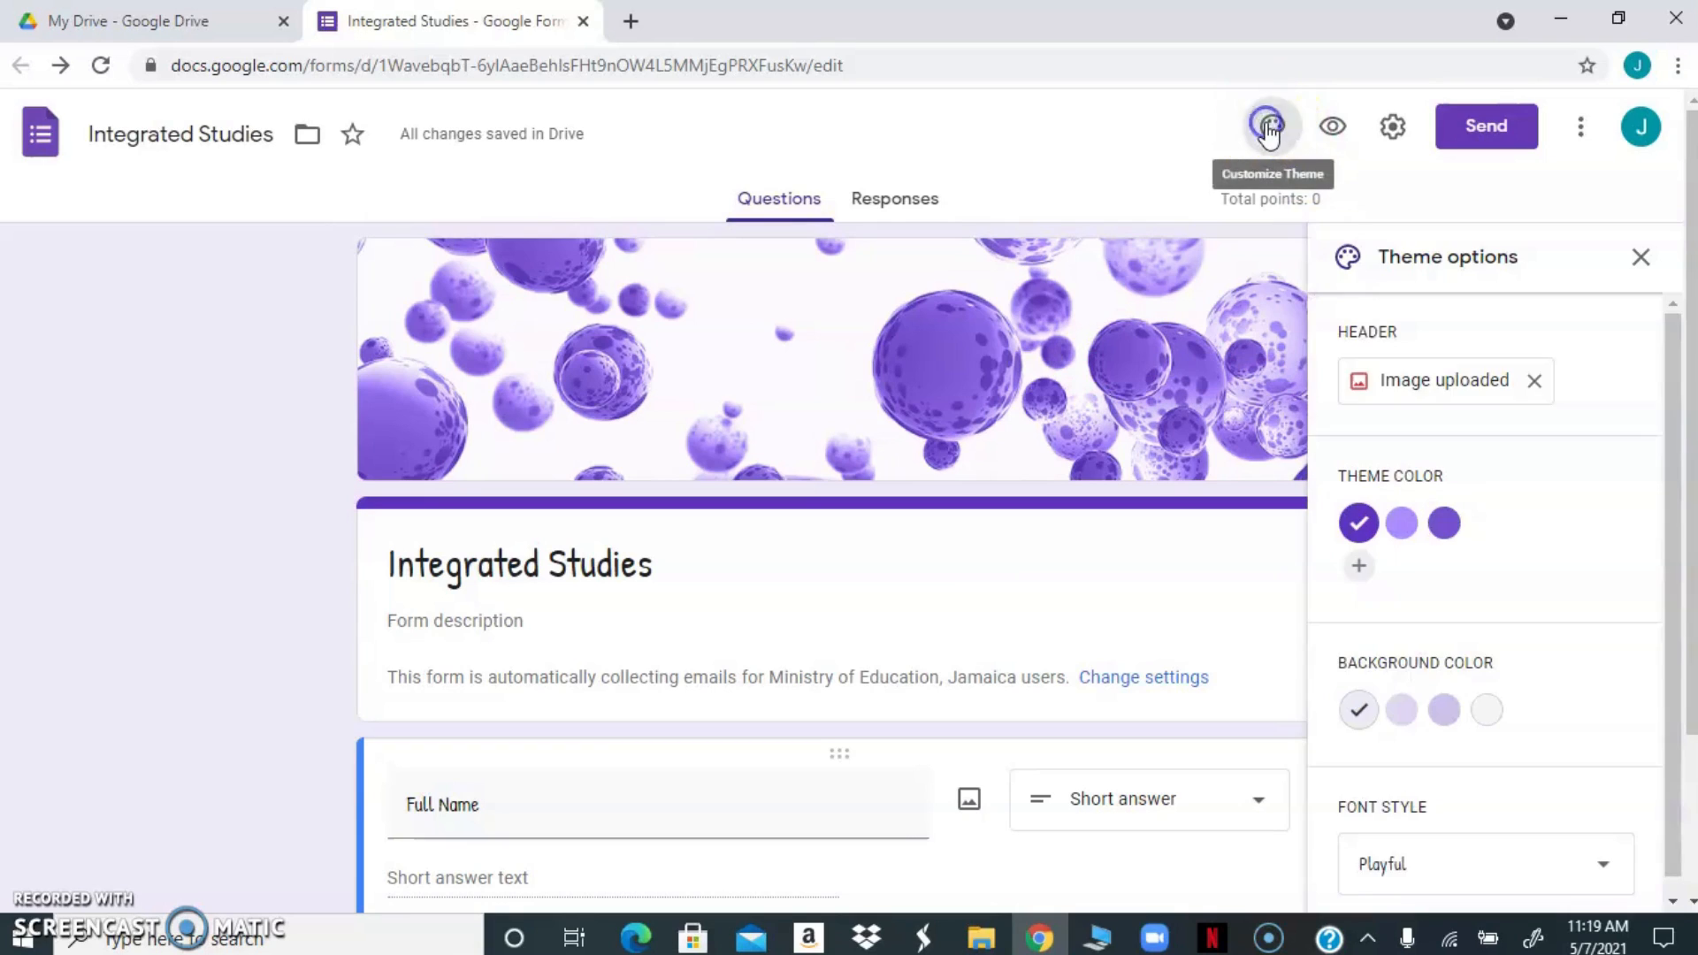
pyautogui.click(1527, 377)
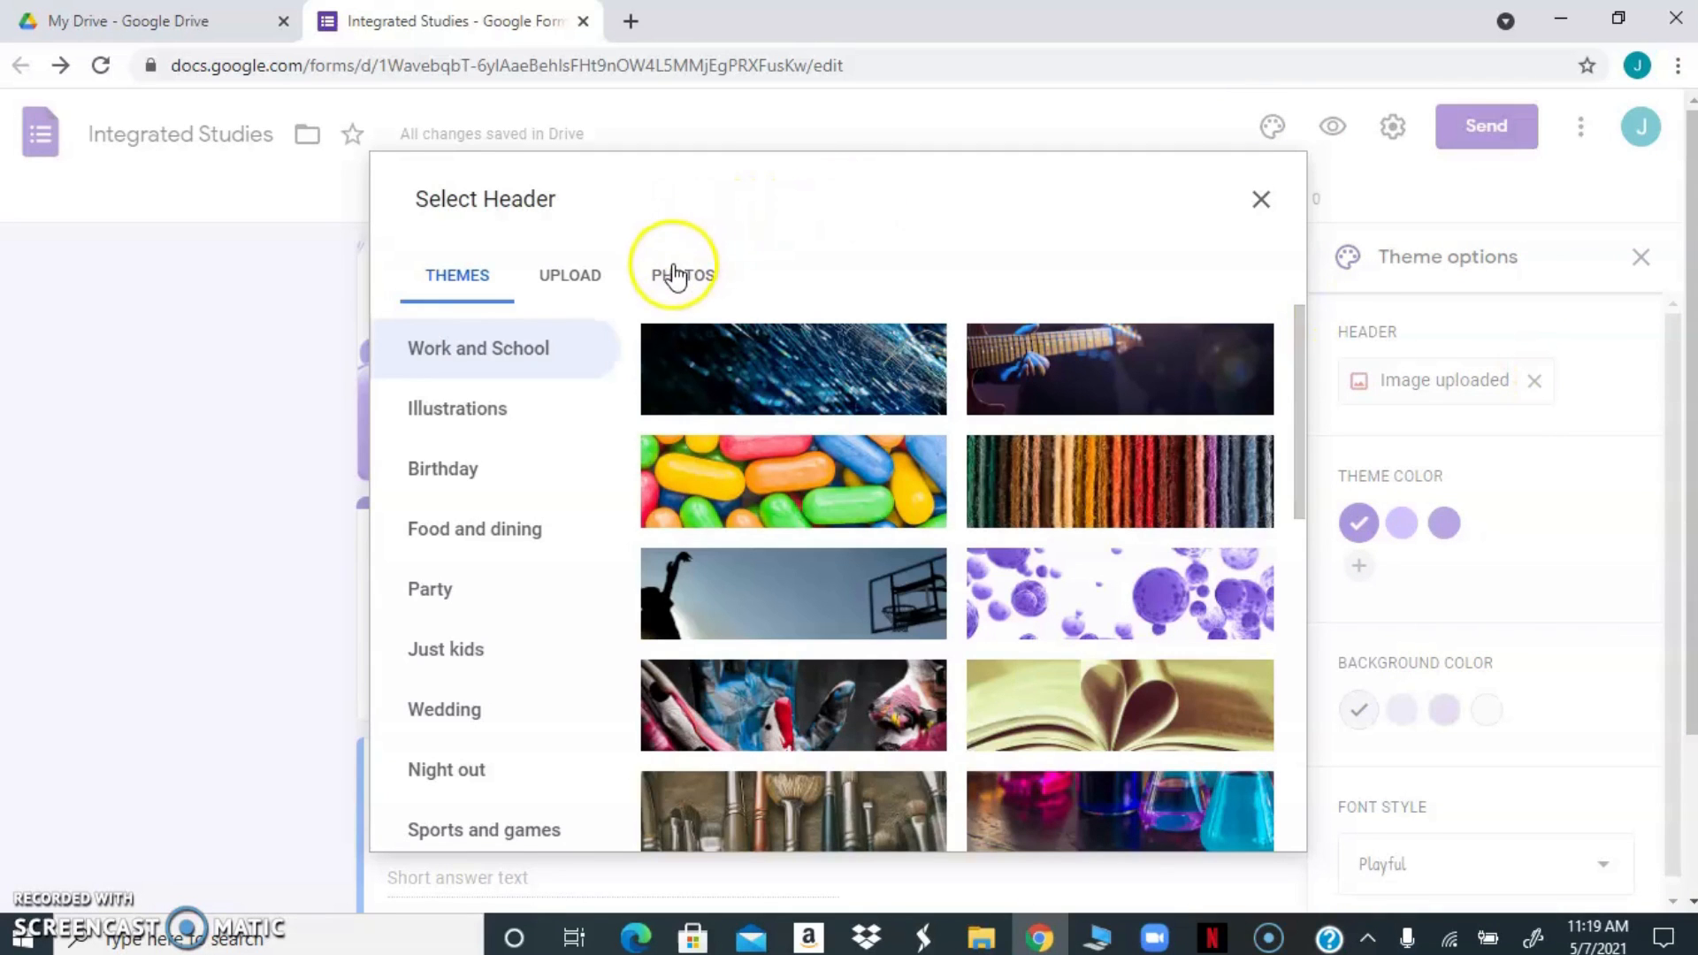
pyautogui.click(573, 280)
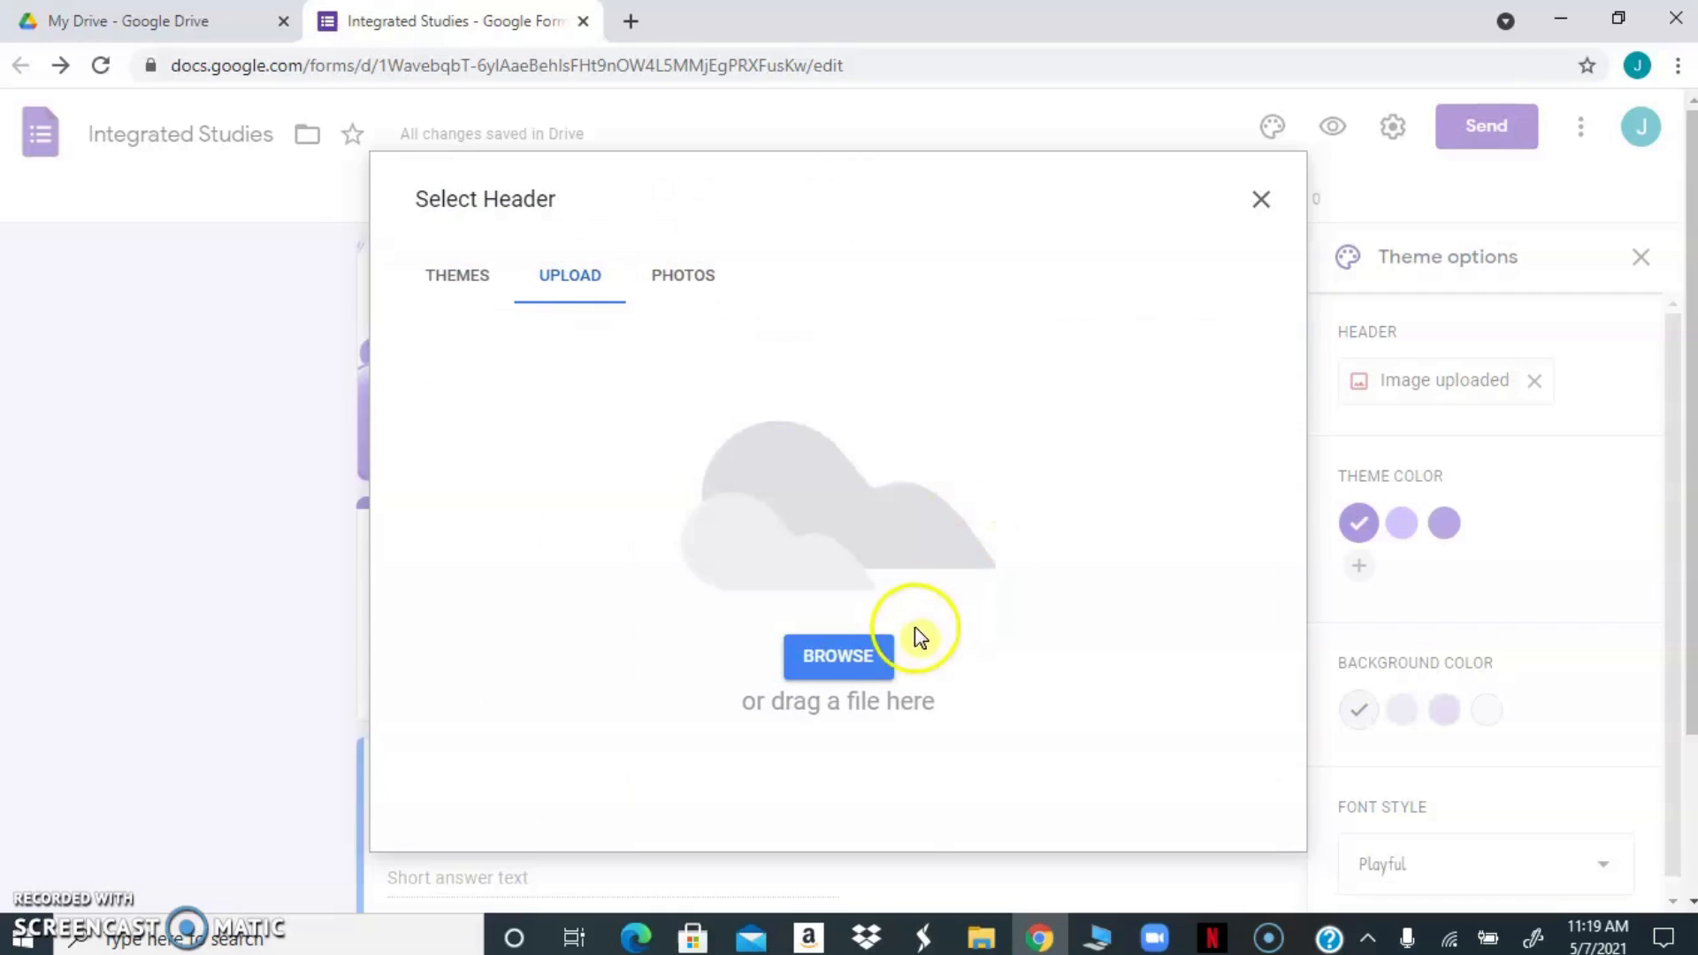
pyautogui.click(810, 664)
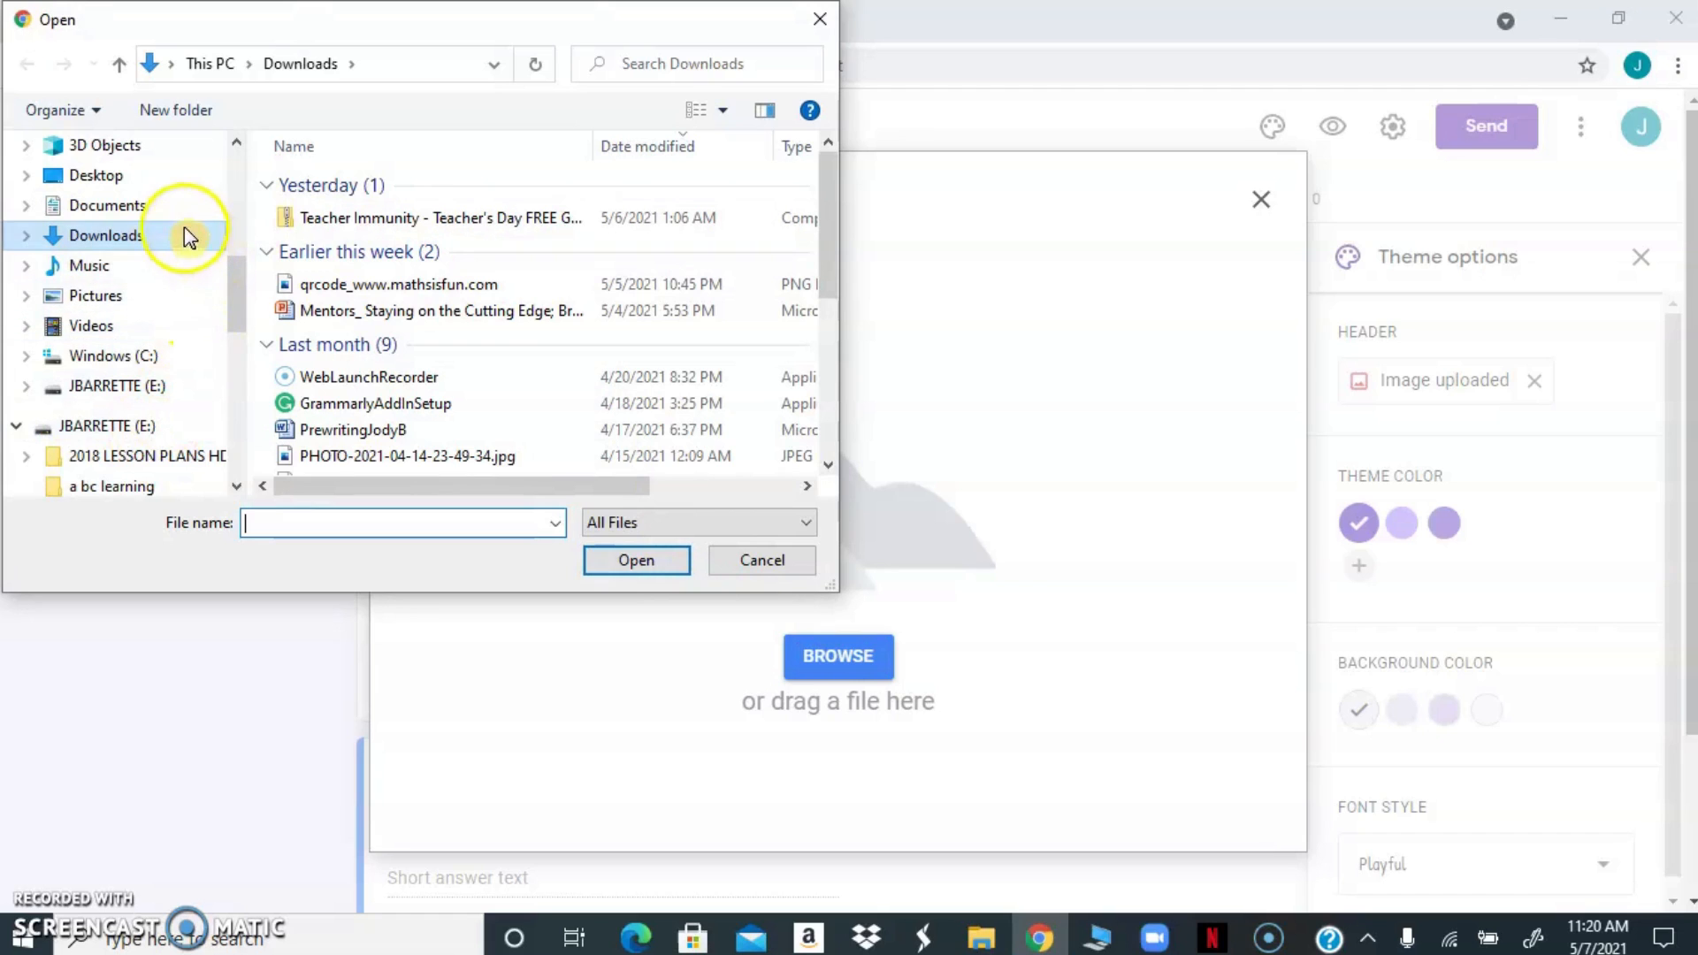
pyautogui.click(121, 179)
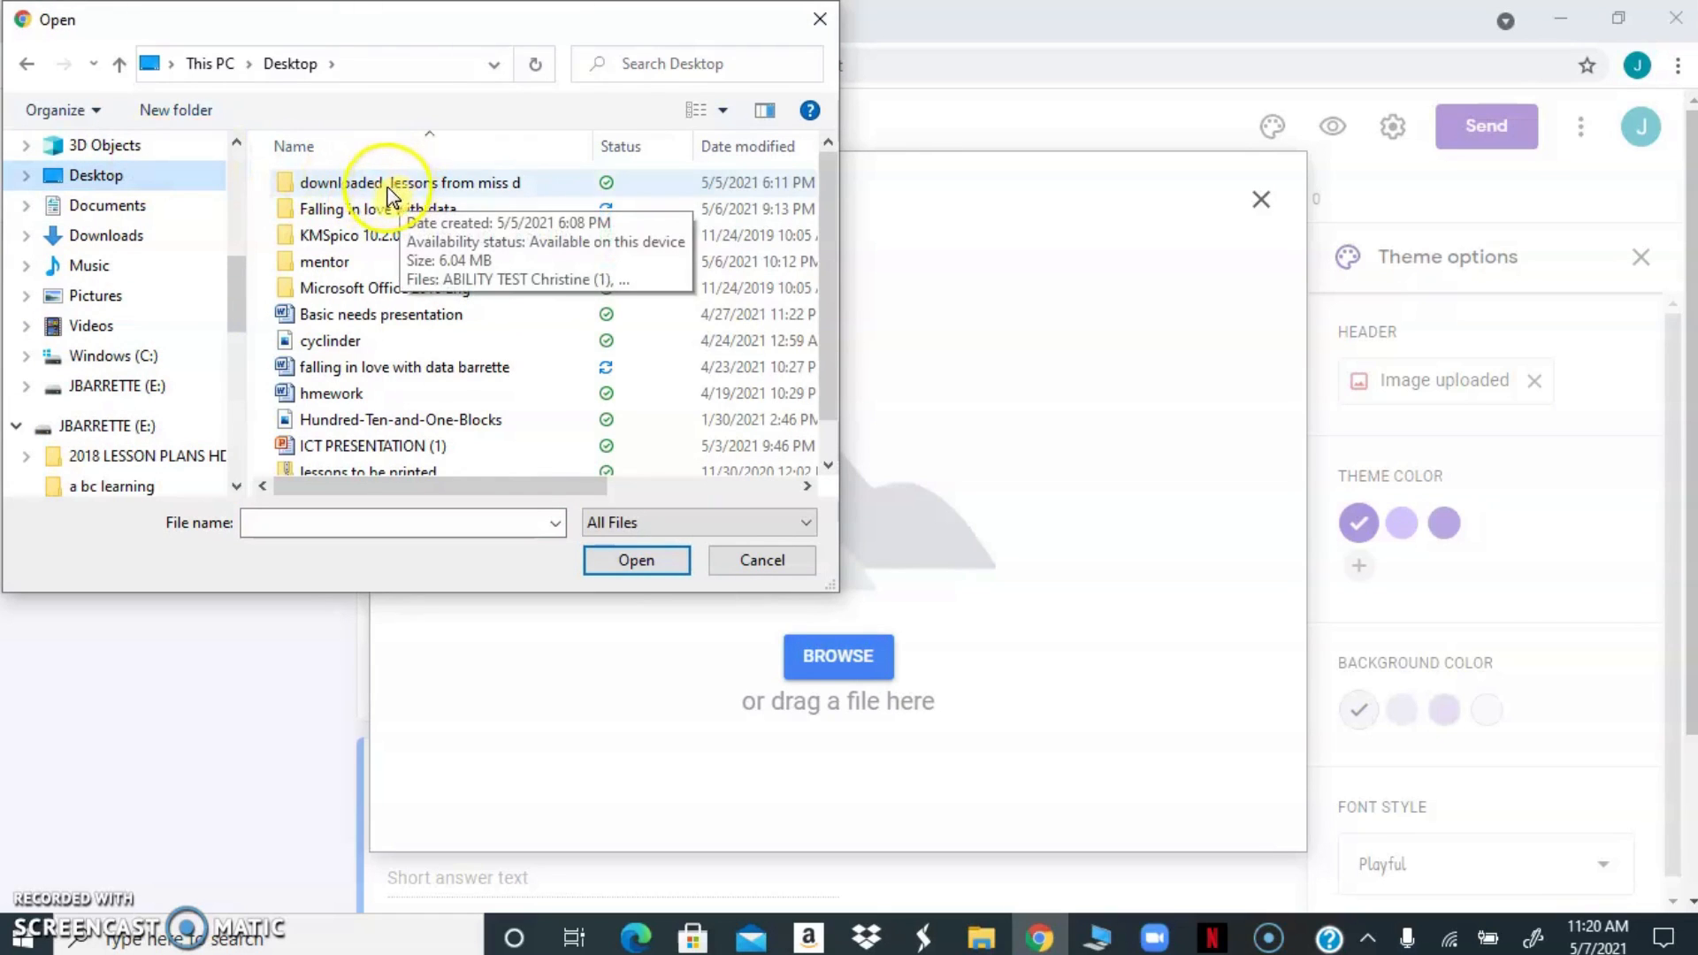
pyautogui.doubleClick(332, 263)
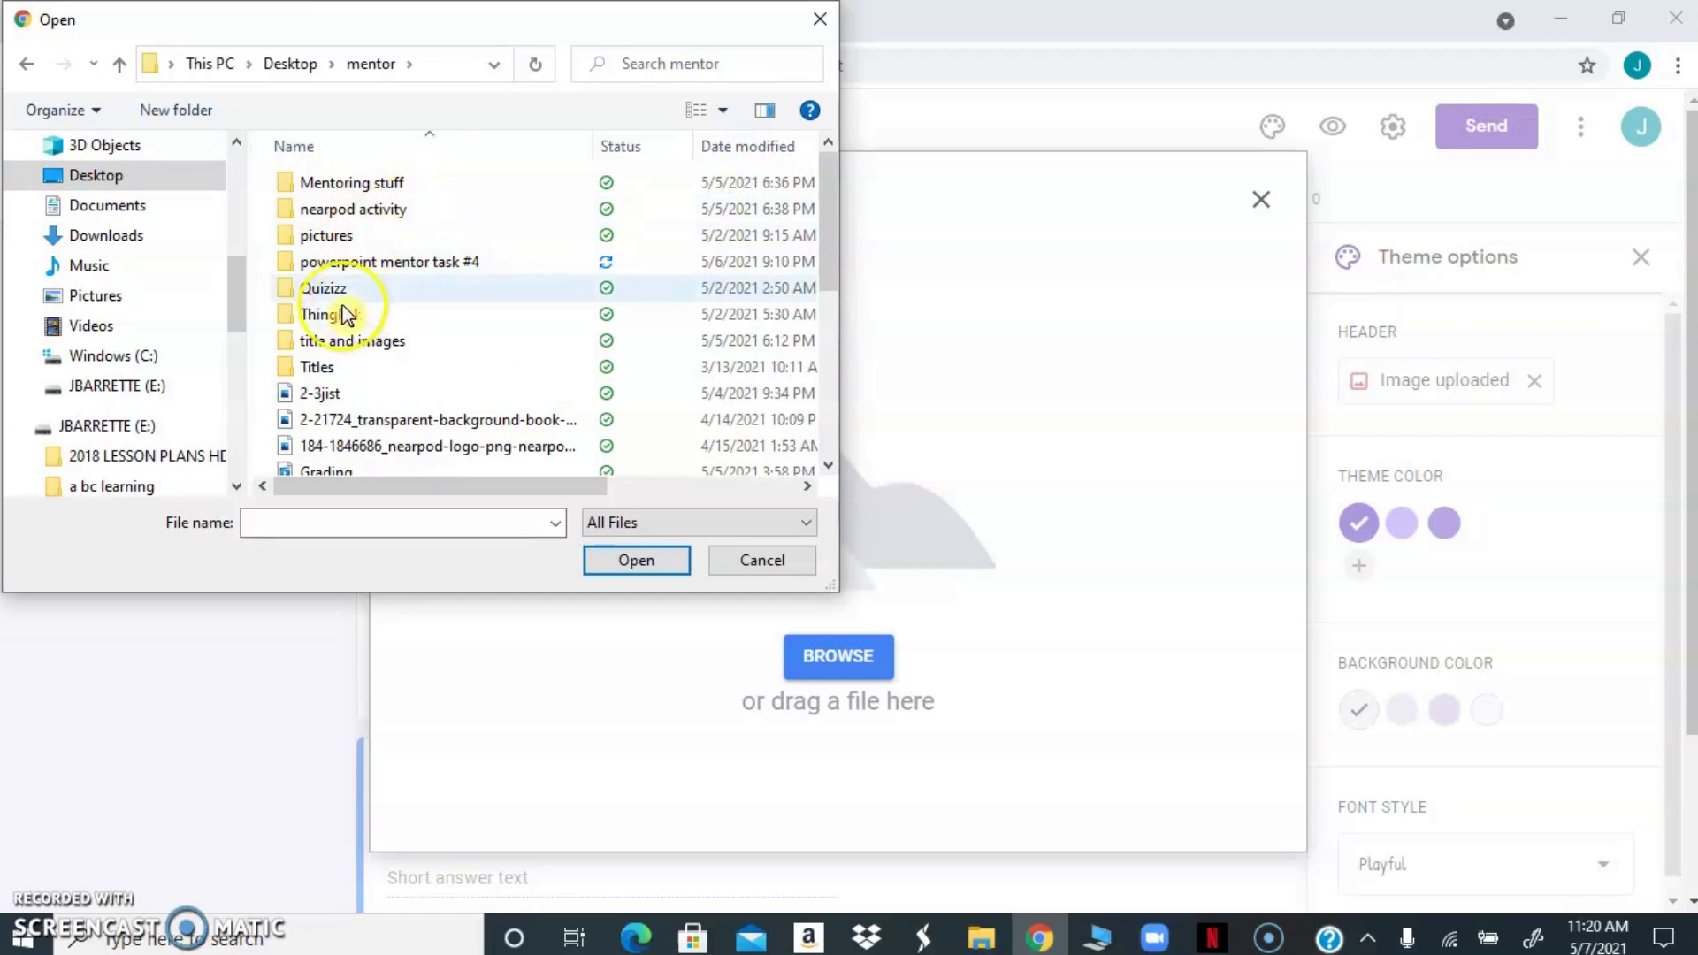
pyautogui.doubleClick(336, 340)
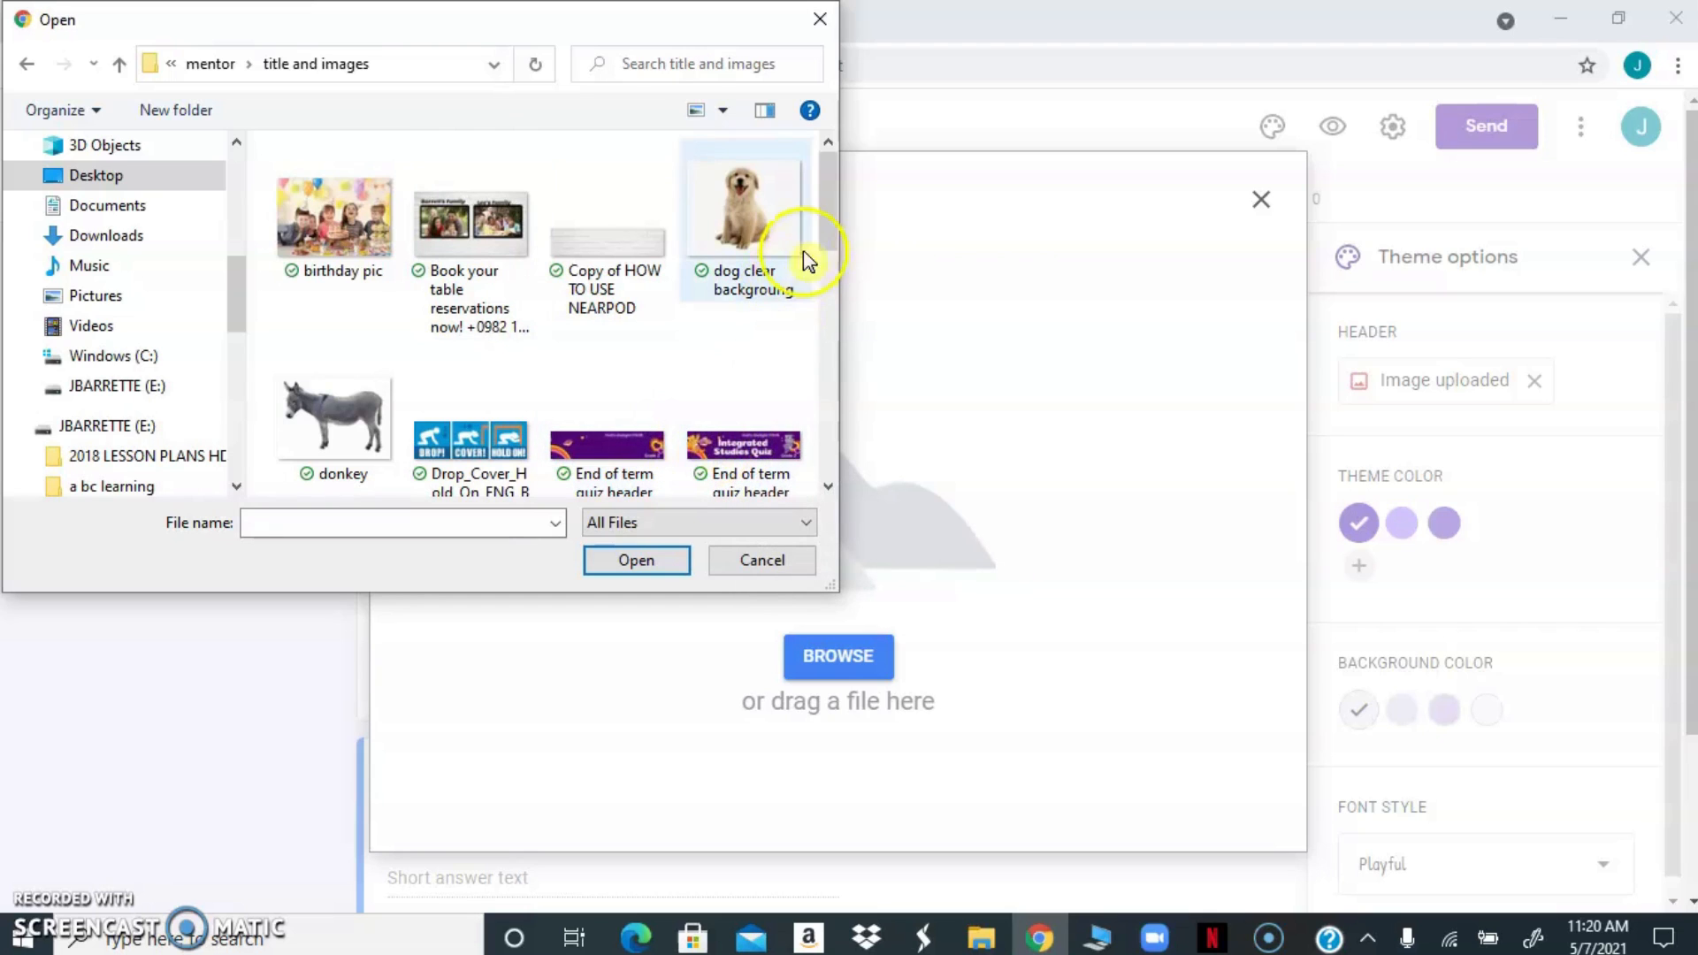
pyautogui.moveTo(823, 237); pyautogui.dragTo(779, 466)
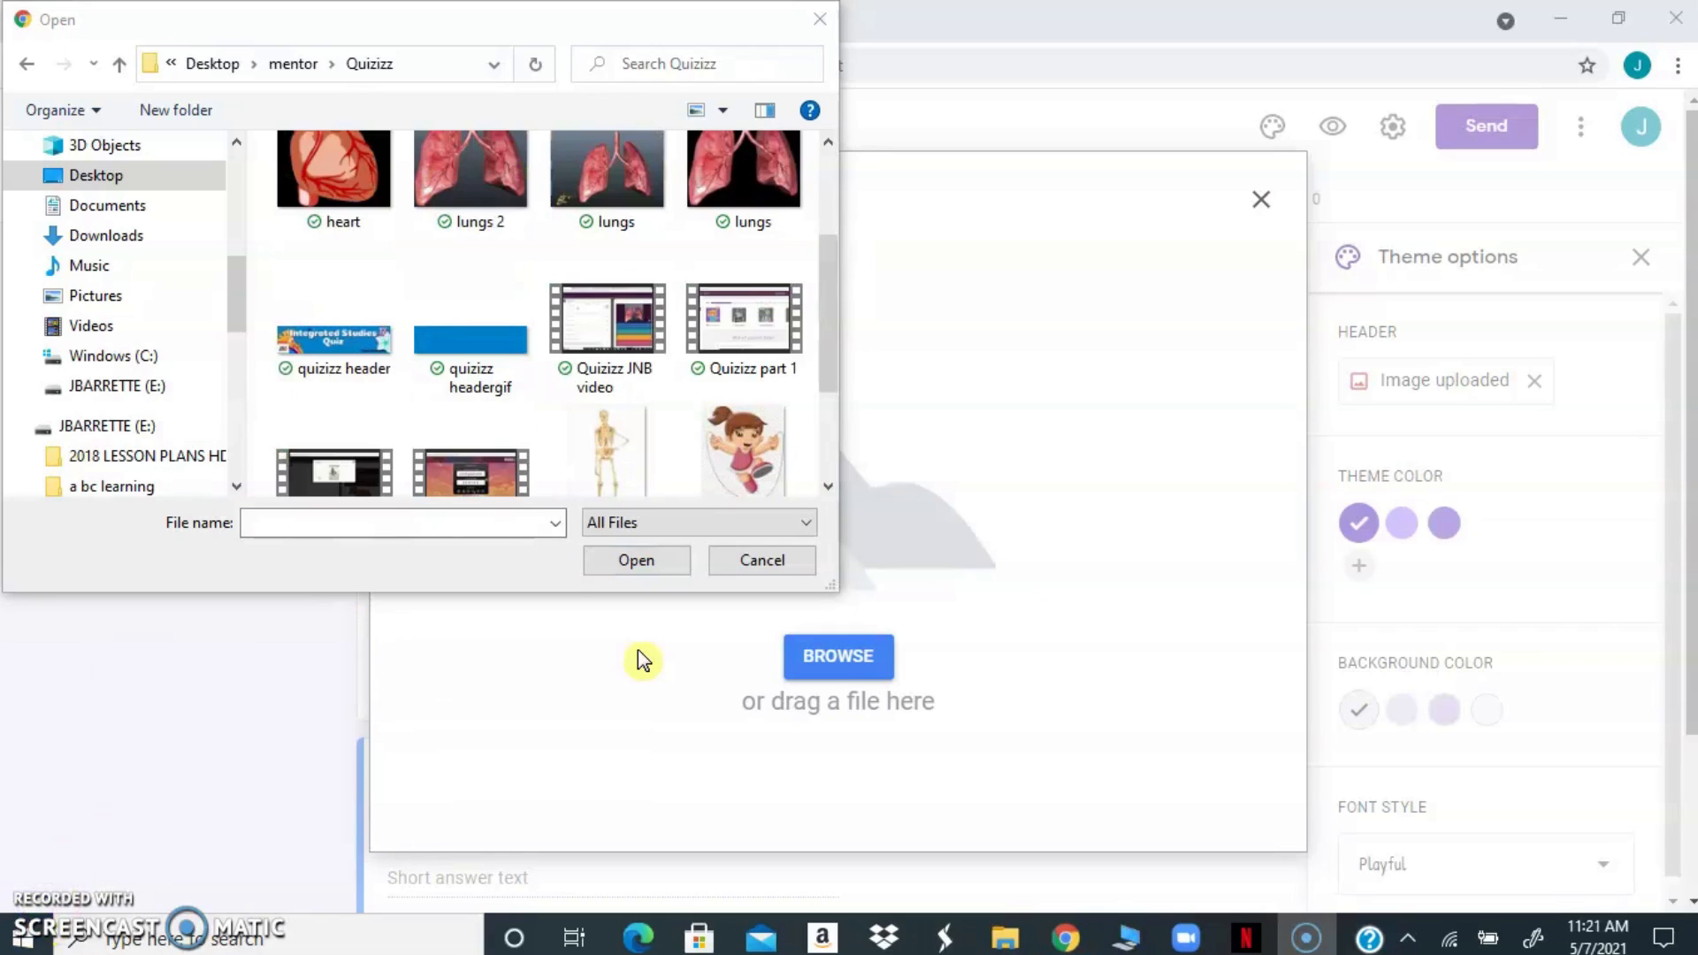
# Try to apply the "quizizz header" image file as the form header and close the theme options
pyautogui.click(337, 349)
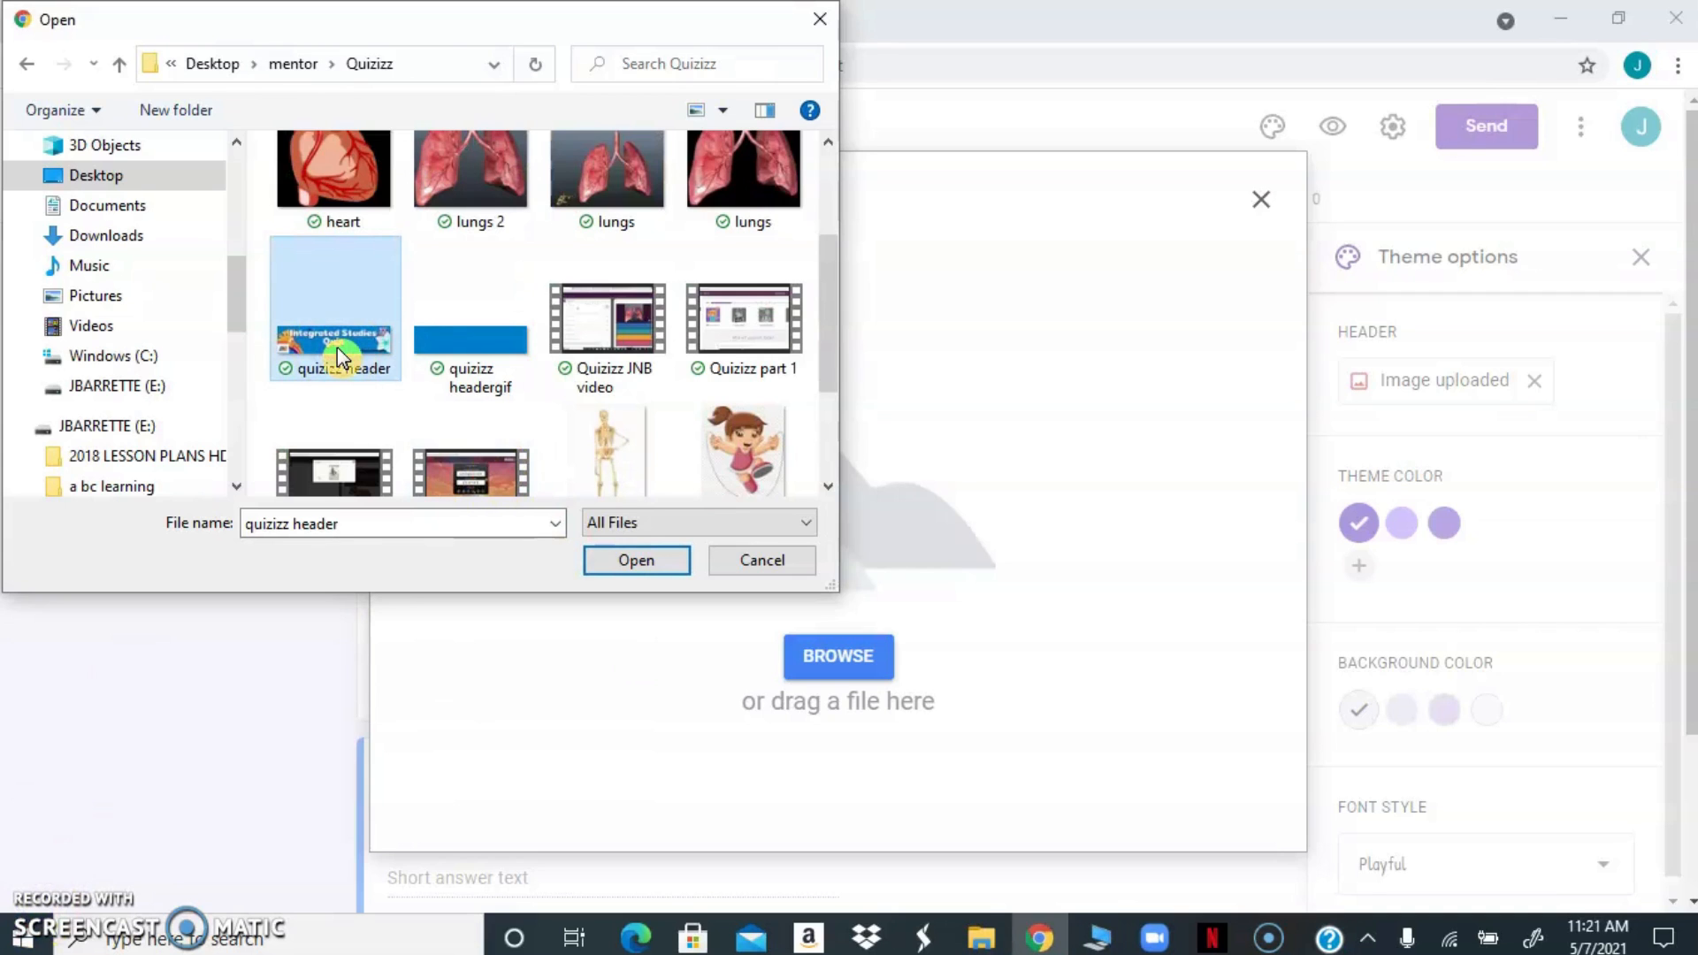
pyautogui.click(630, 562)
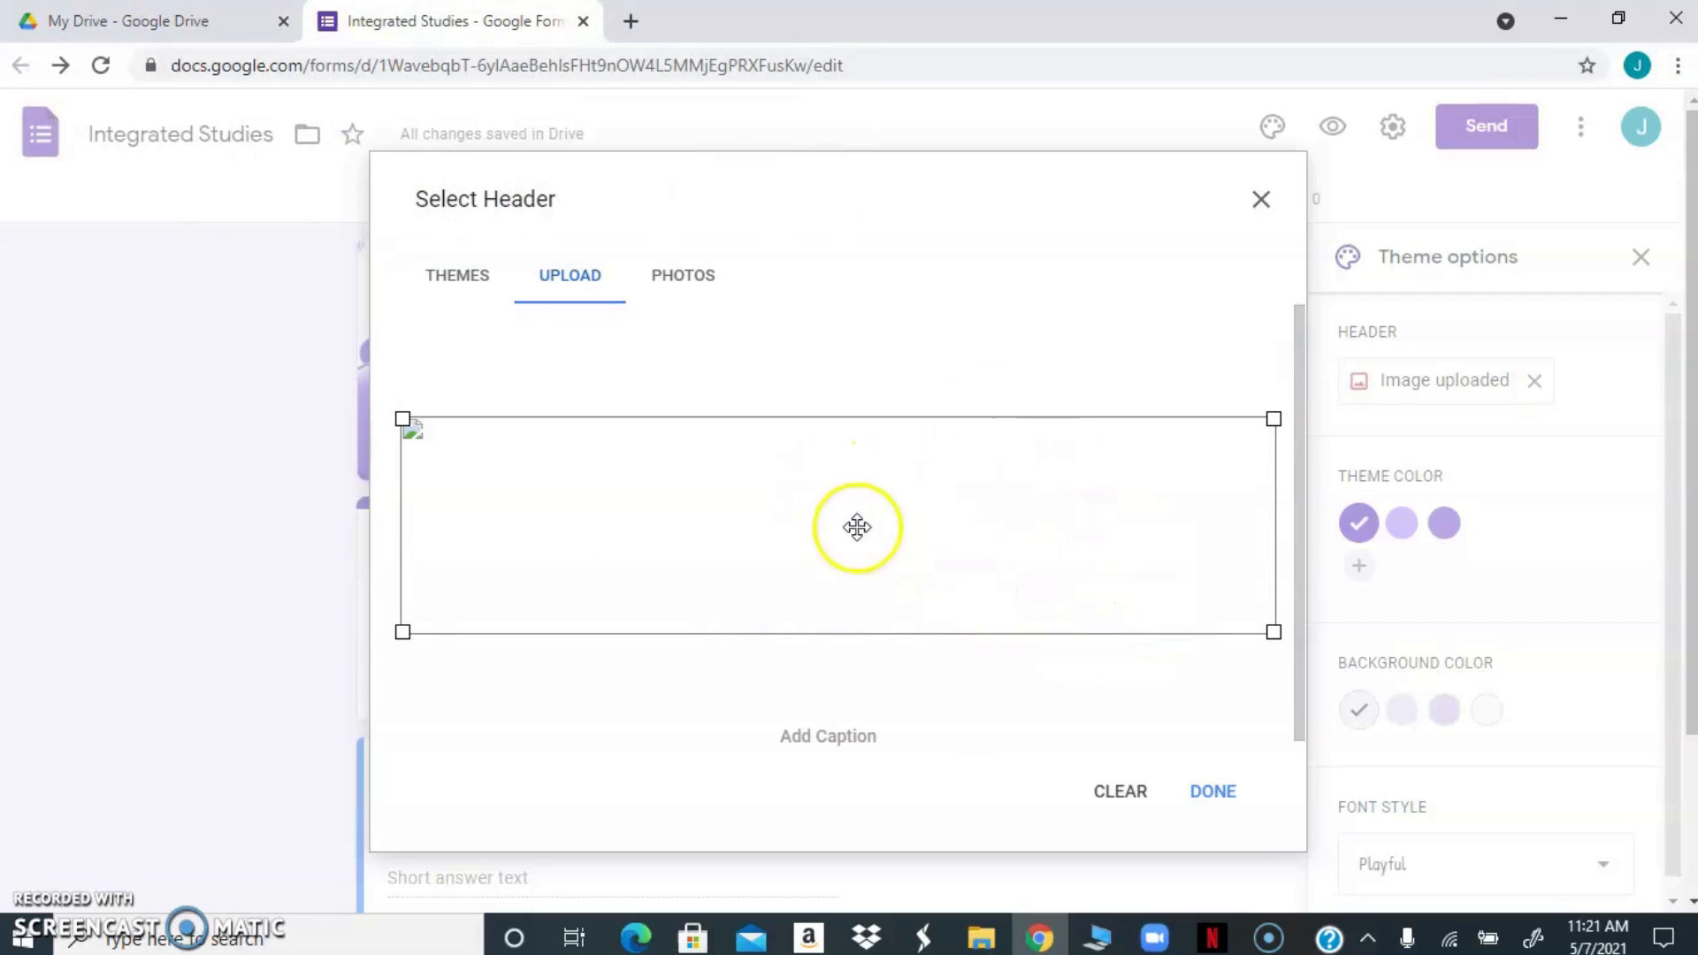
pyautogui.click(1201, 793)
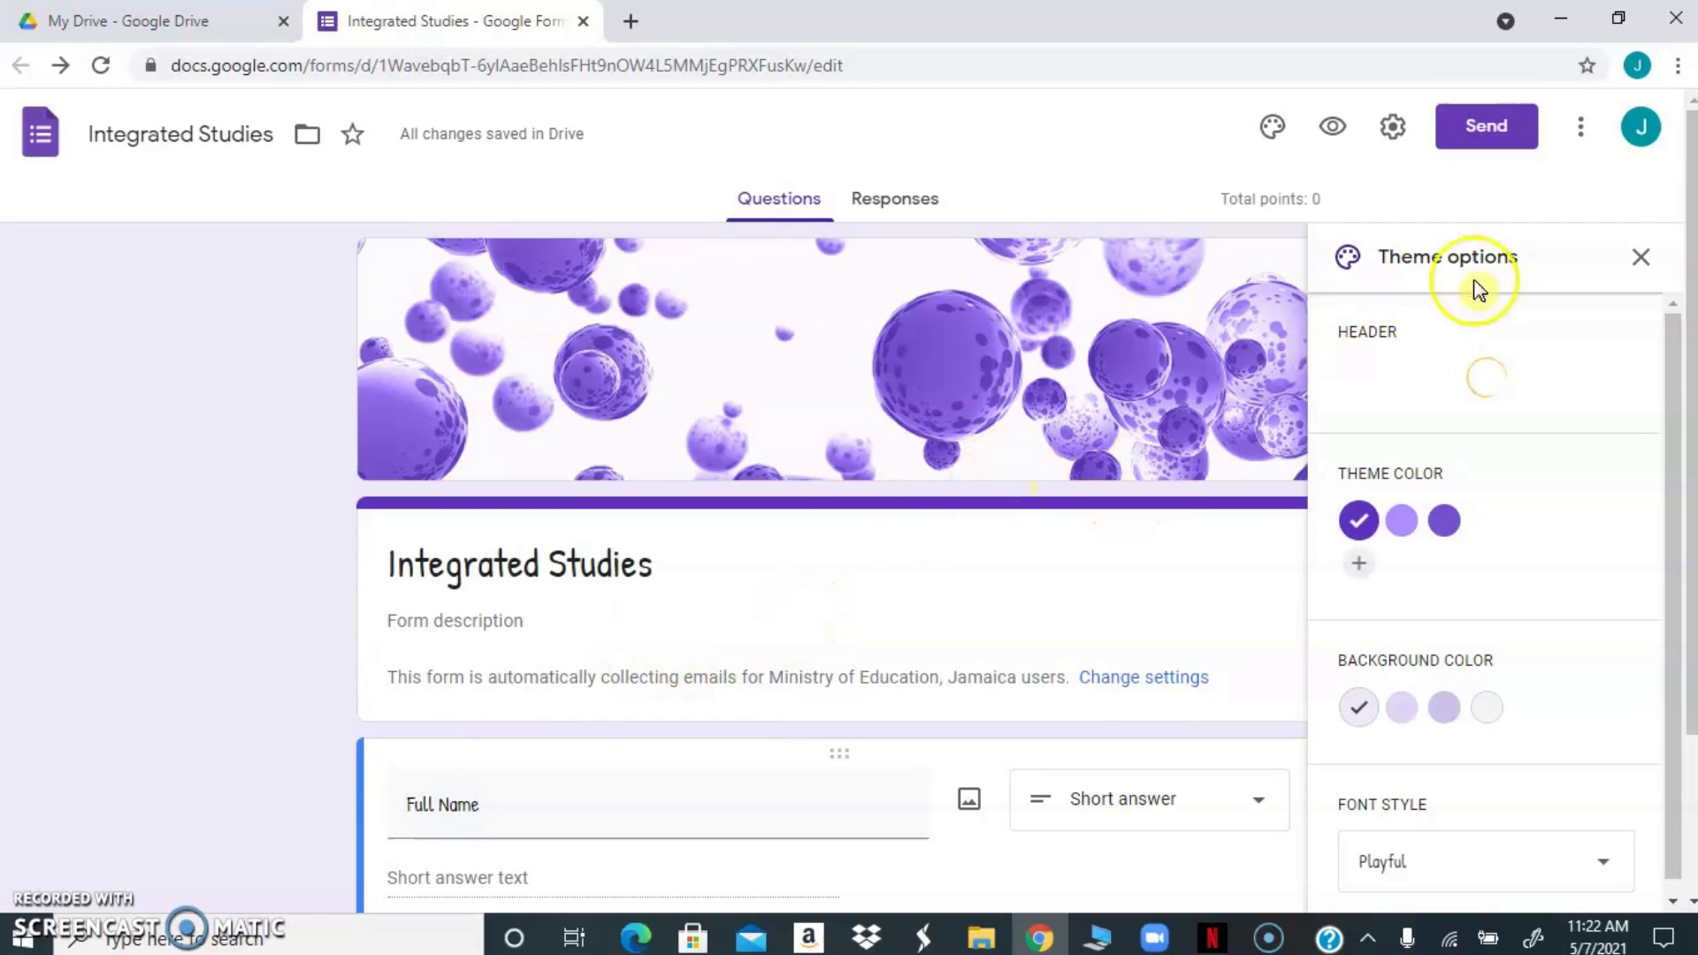
pyautogui.click(1655, 258)
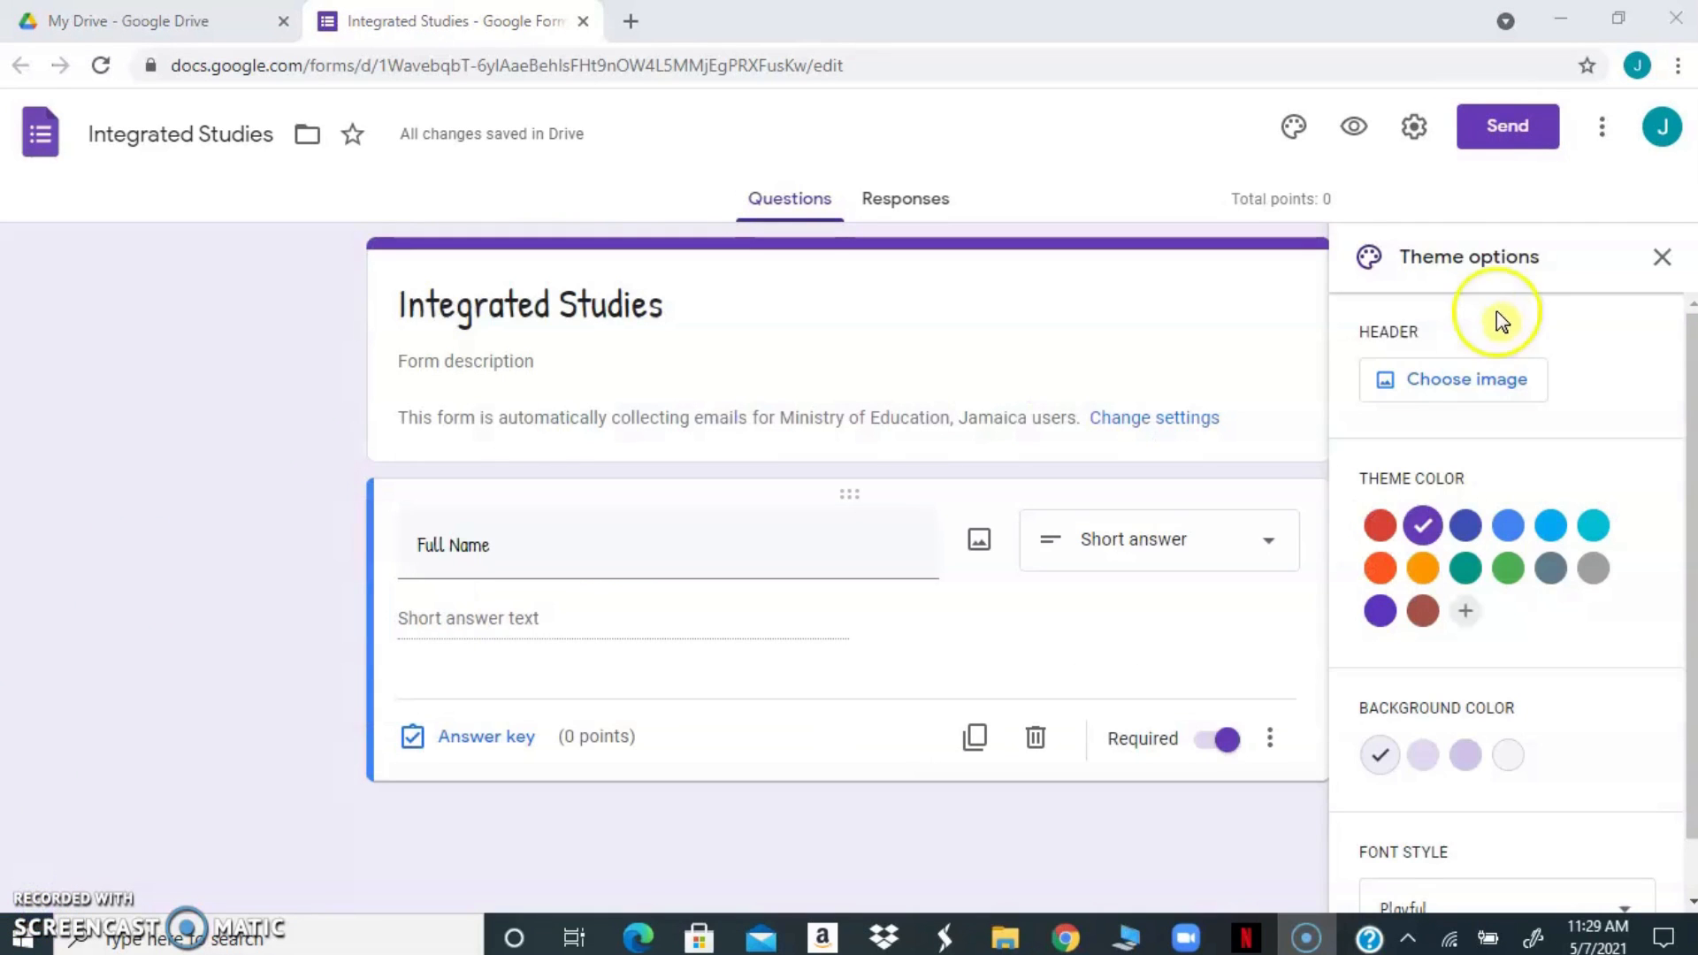
# Upload the "quizizz header" image from the Quizizz folder as the form header and close the theme options
pyautogui.click(1409, 383)
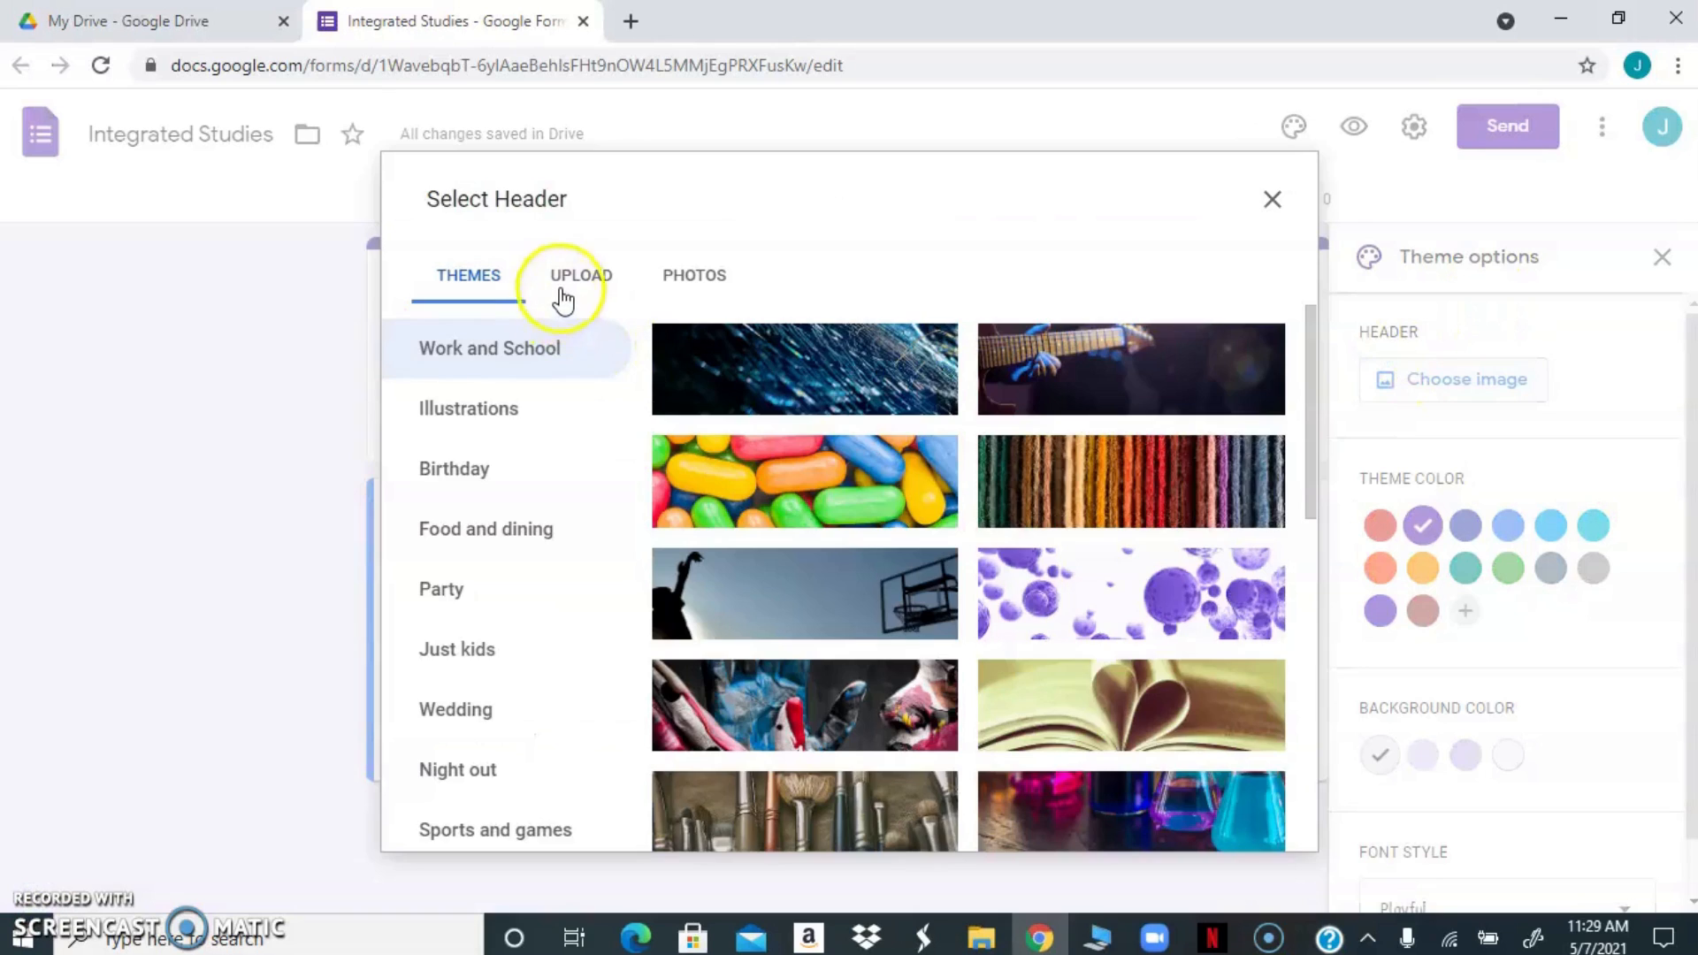
pyautogui.click(563, 287)
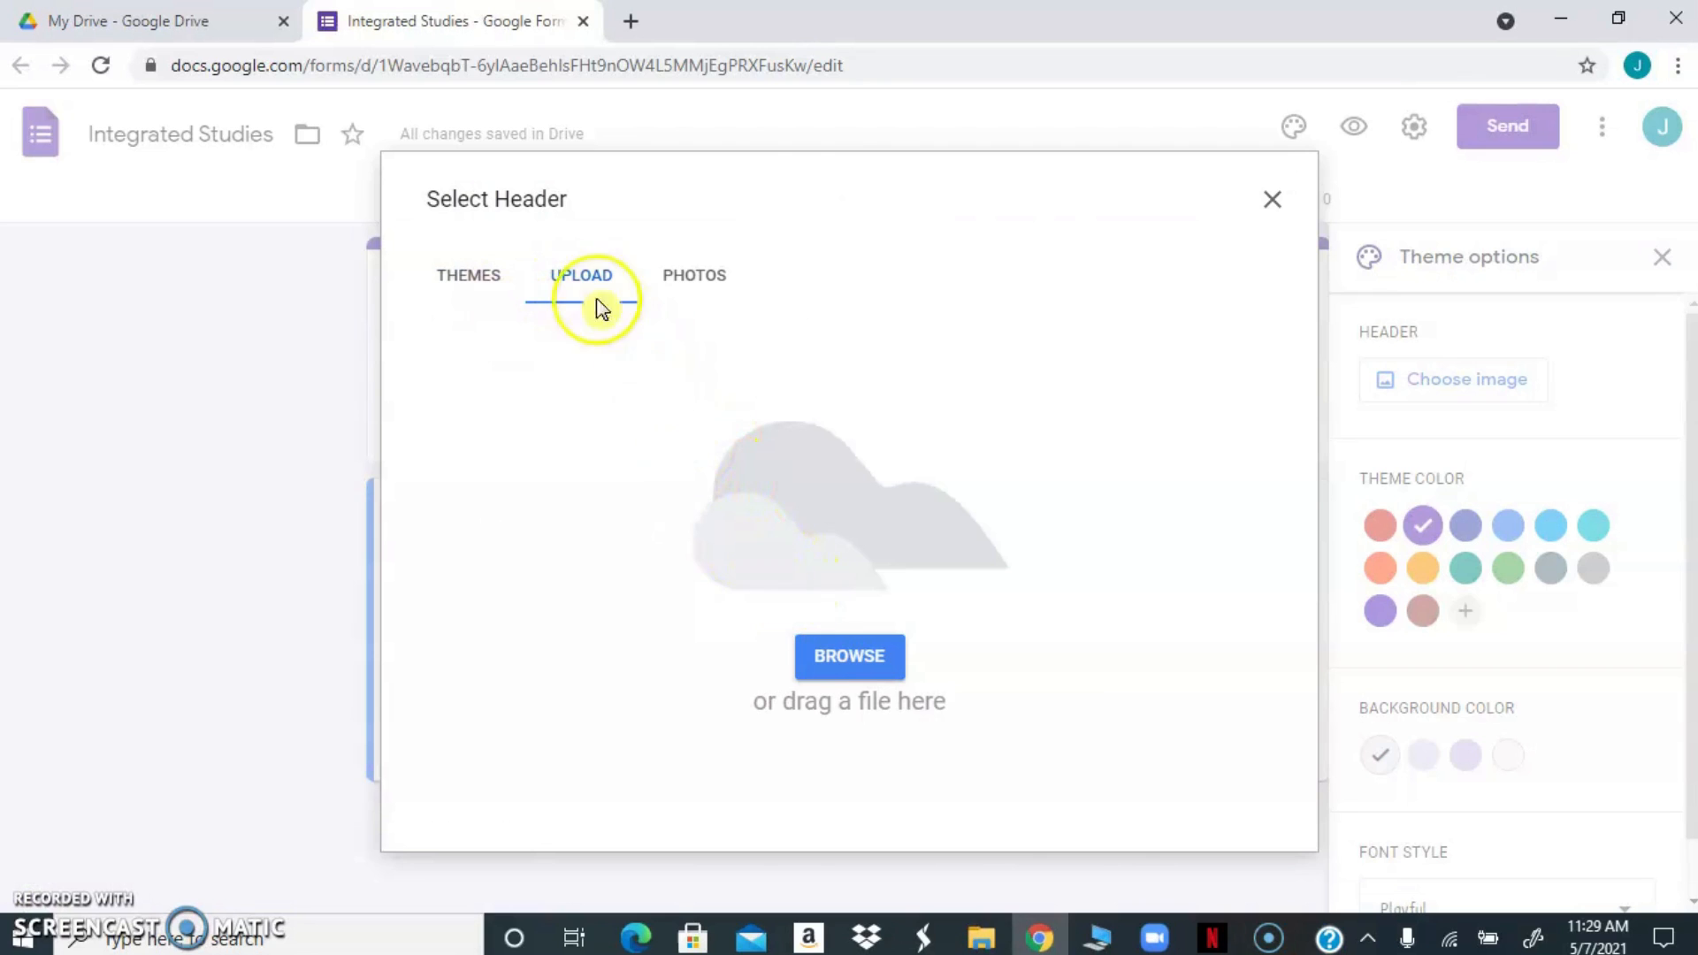
pyautogui.click(831, 660)
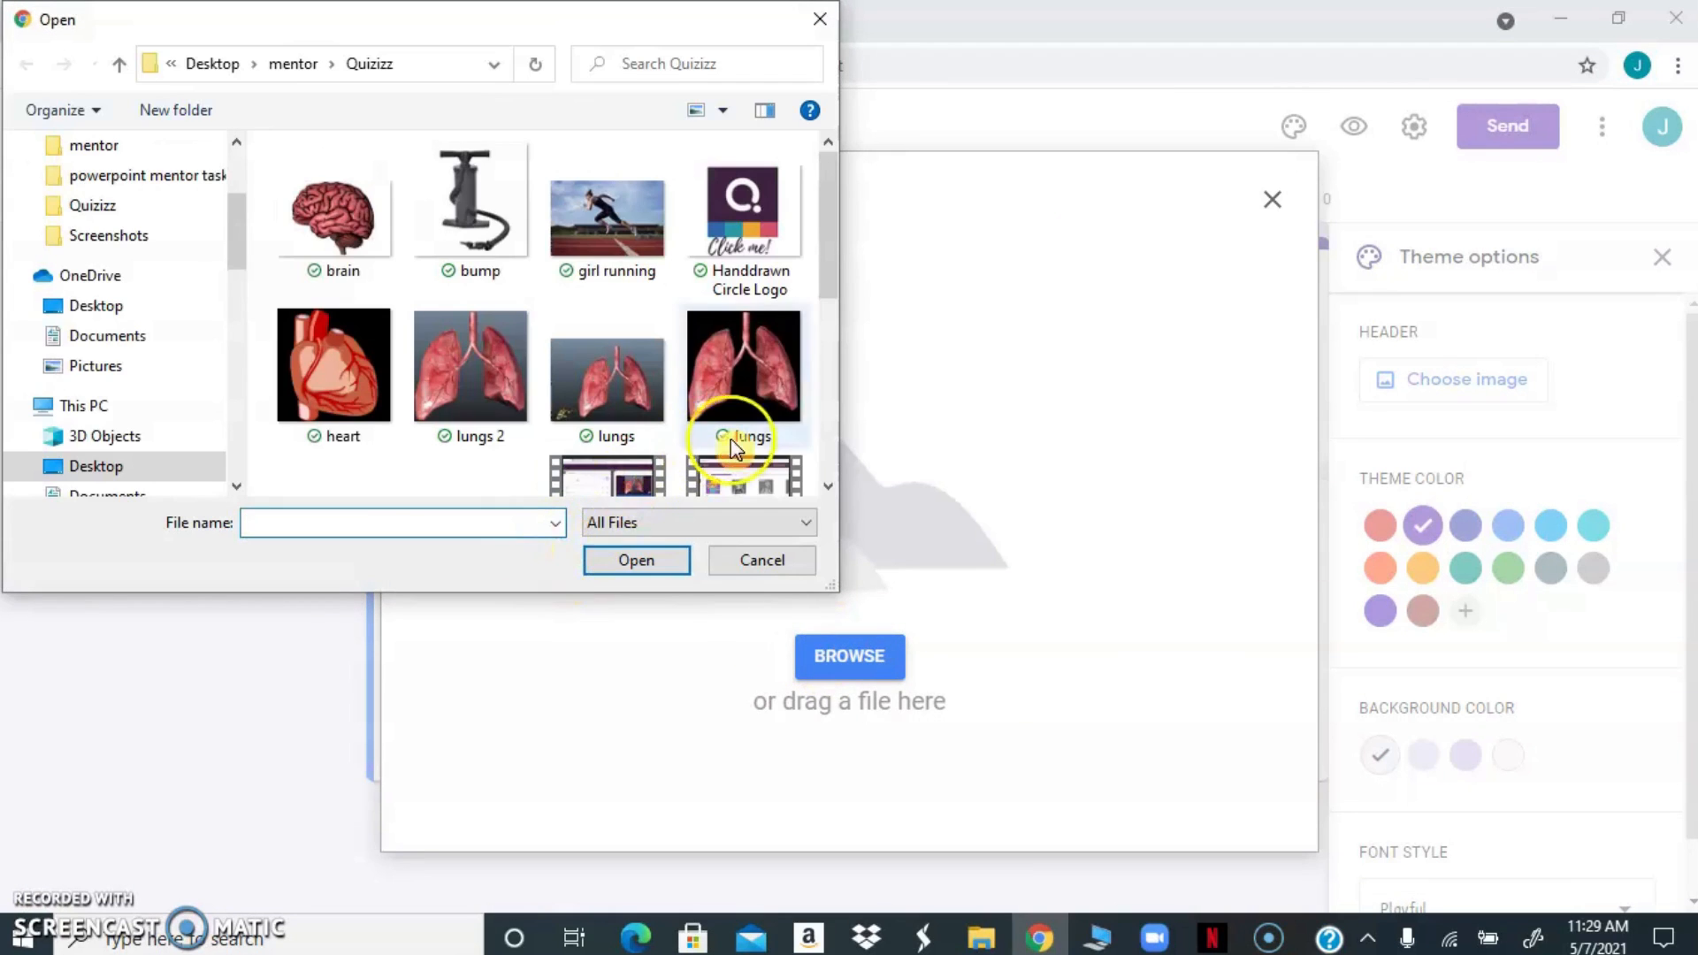
pyautogui.moveTo(829, 266); pyautogui.dragTo(812, 416)
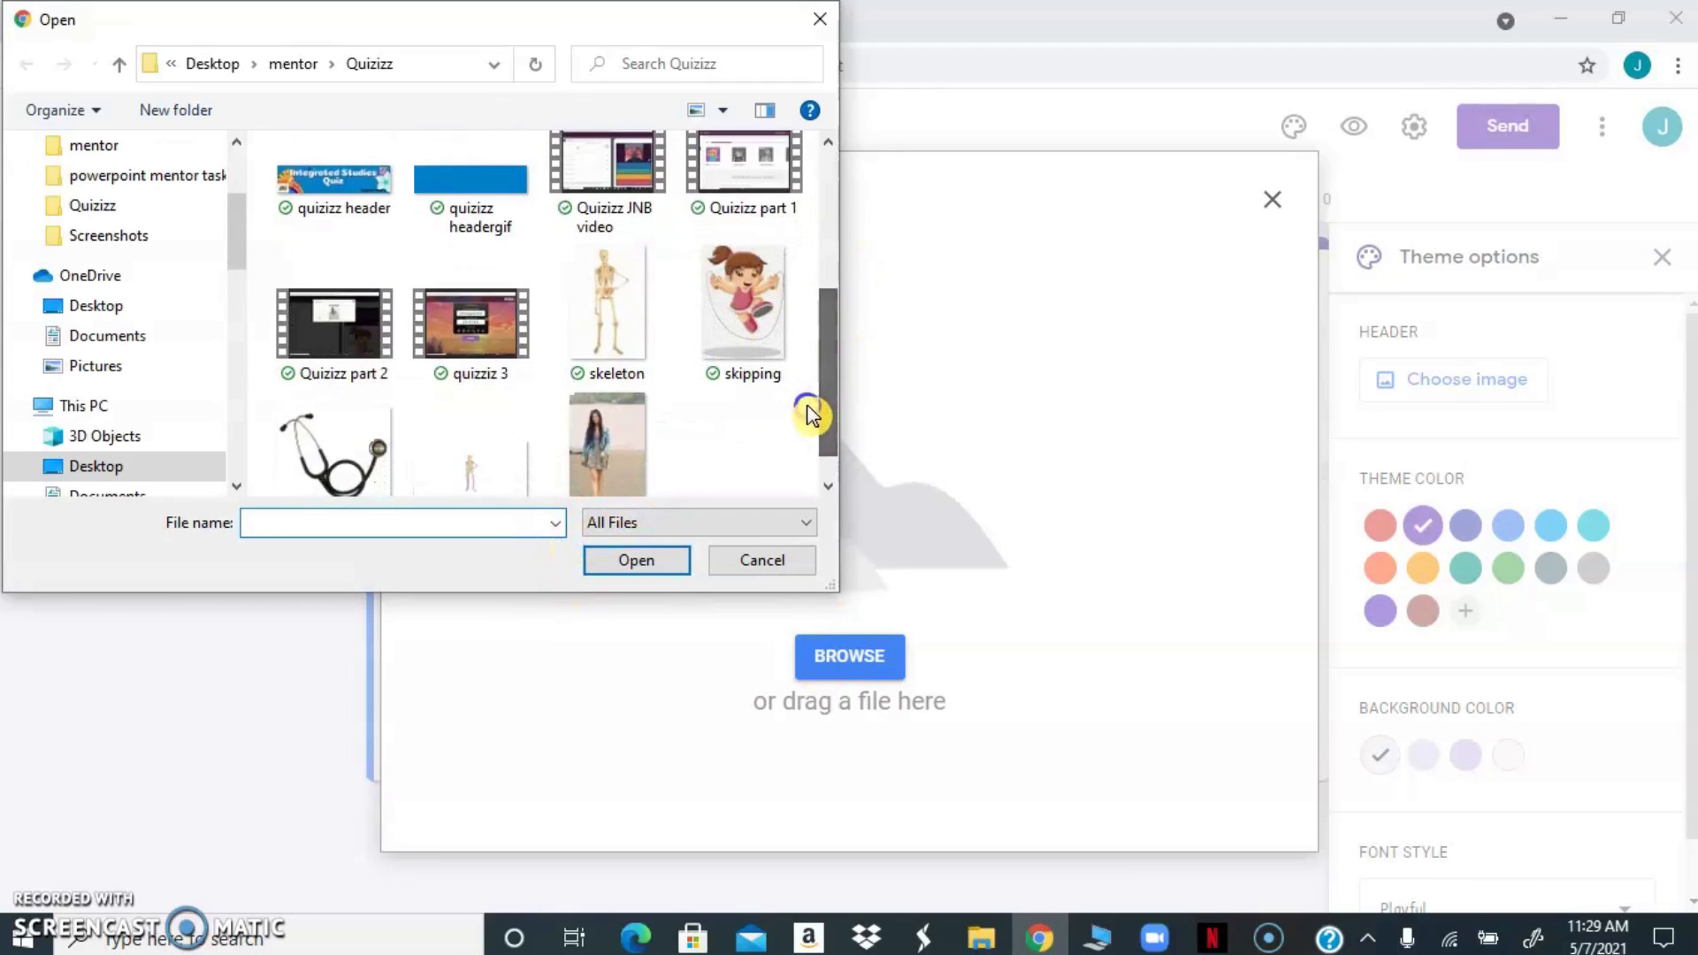
pyautogui.doubleClick(334, 179)
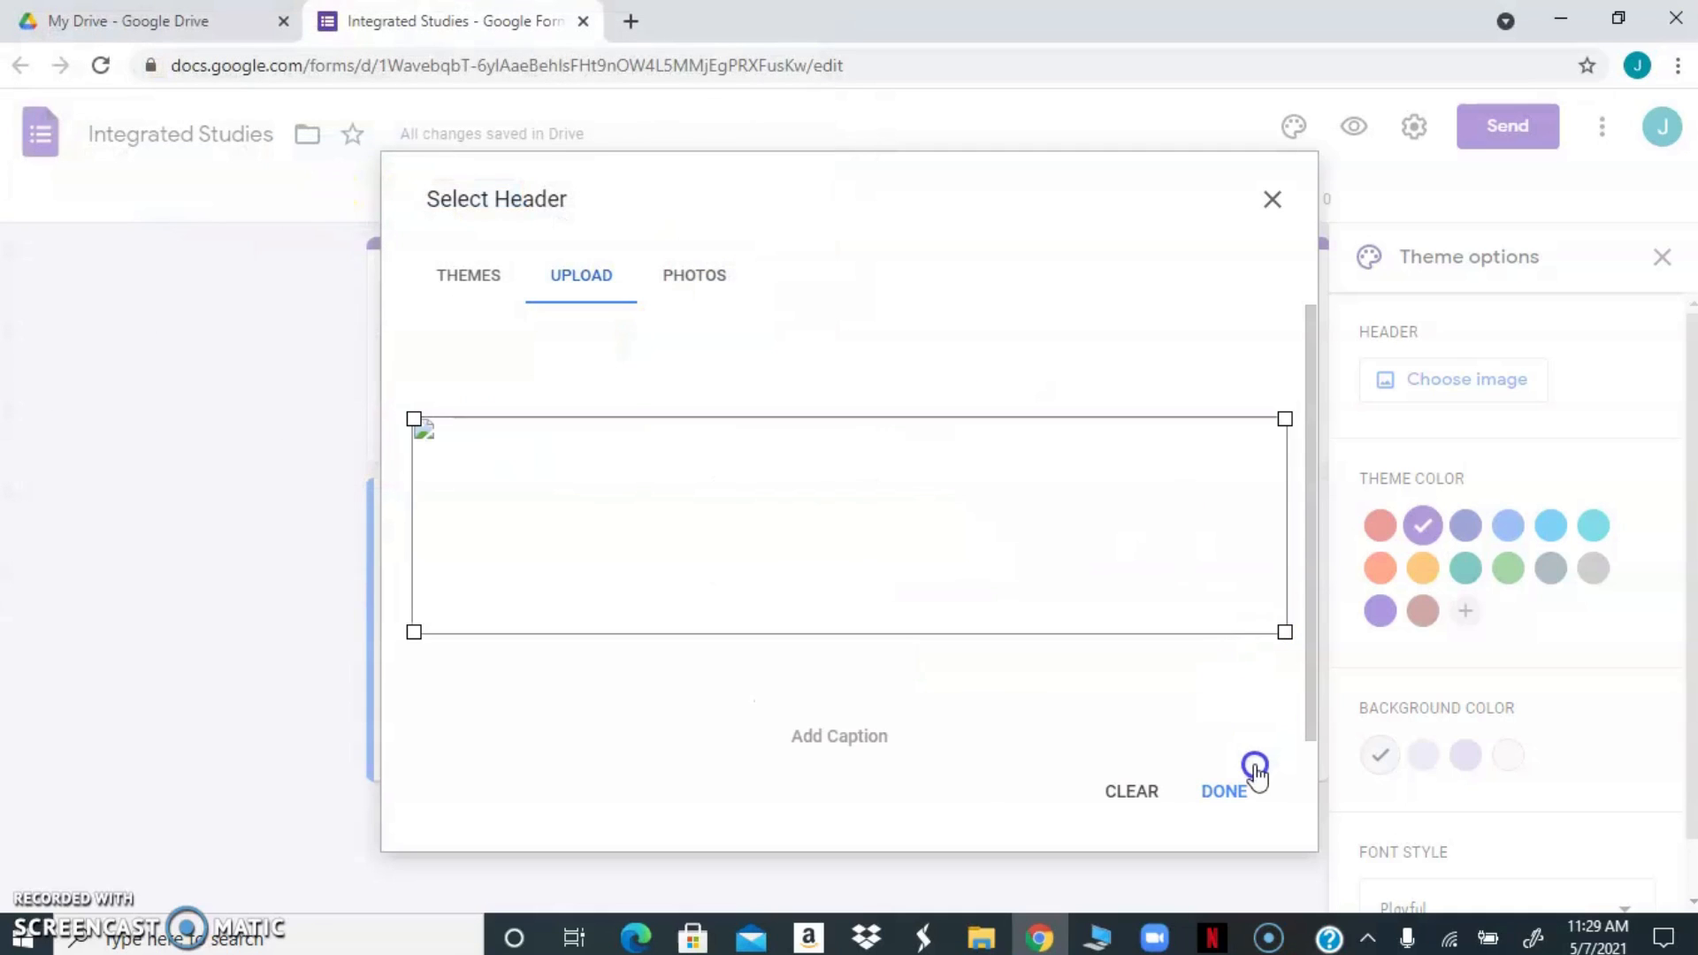
pyautogui.click(1220, 794)
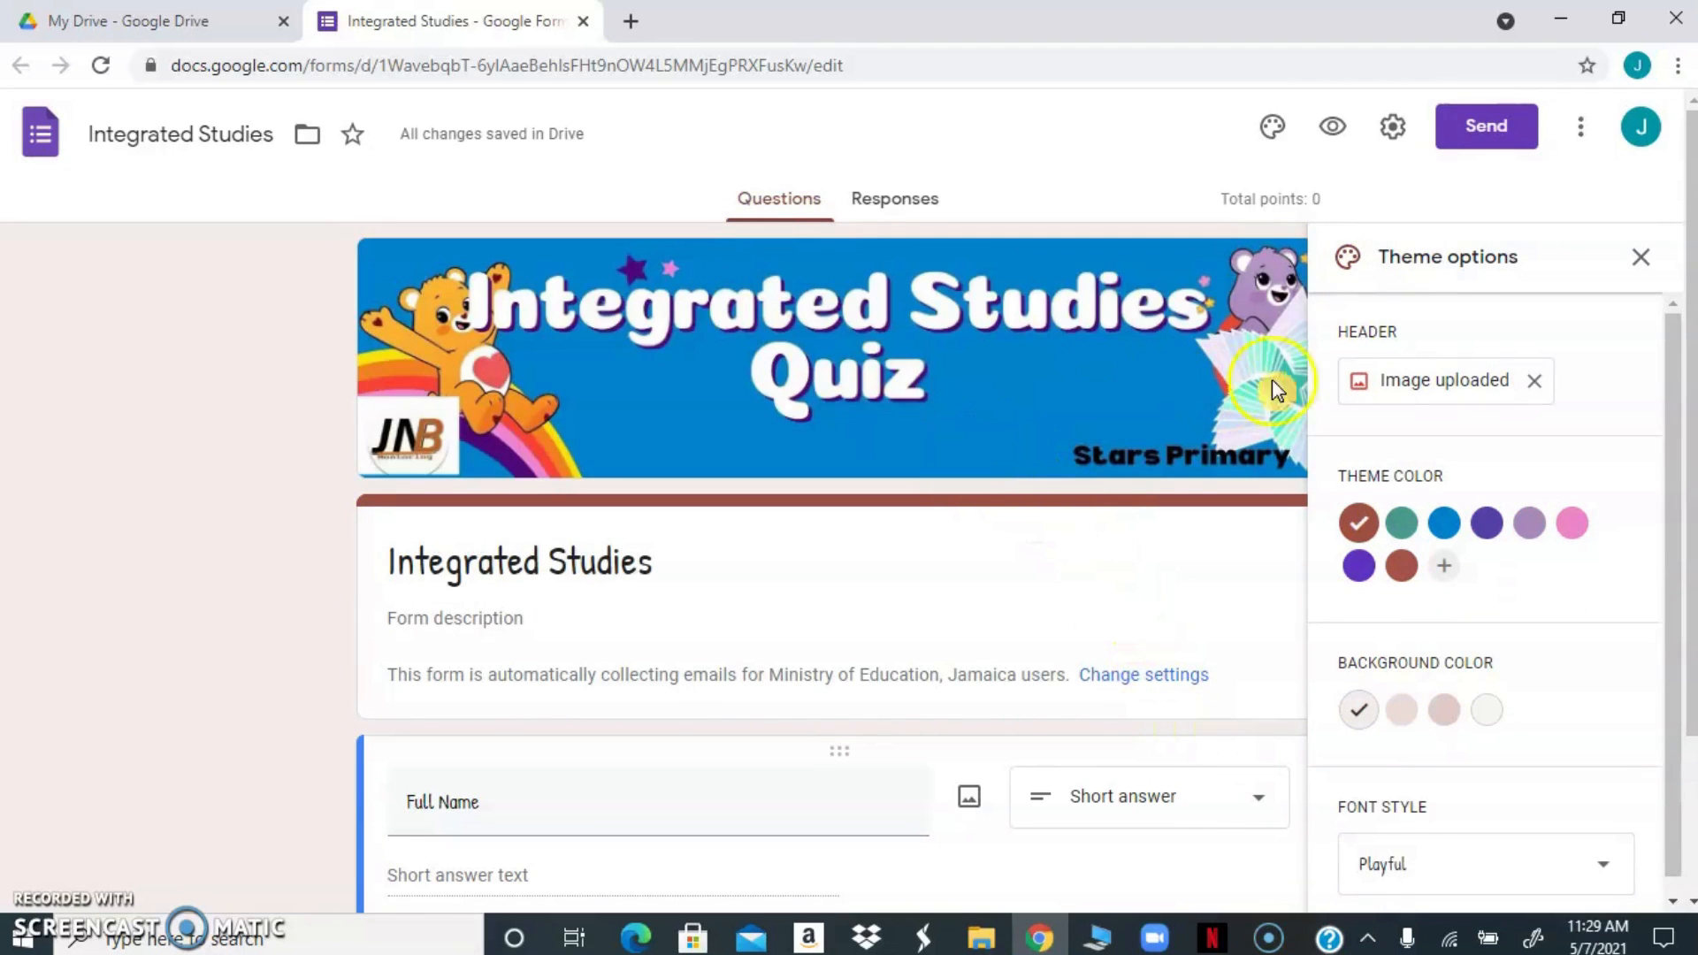
pyautogui.click(1639, 256)
# Add a multiple-choice question after Full Name reading "The part of the body seen in the picture is the __________."
pyautogui.moveTo(1691, 300); pyautogui.dragTo(1653, 496)
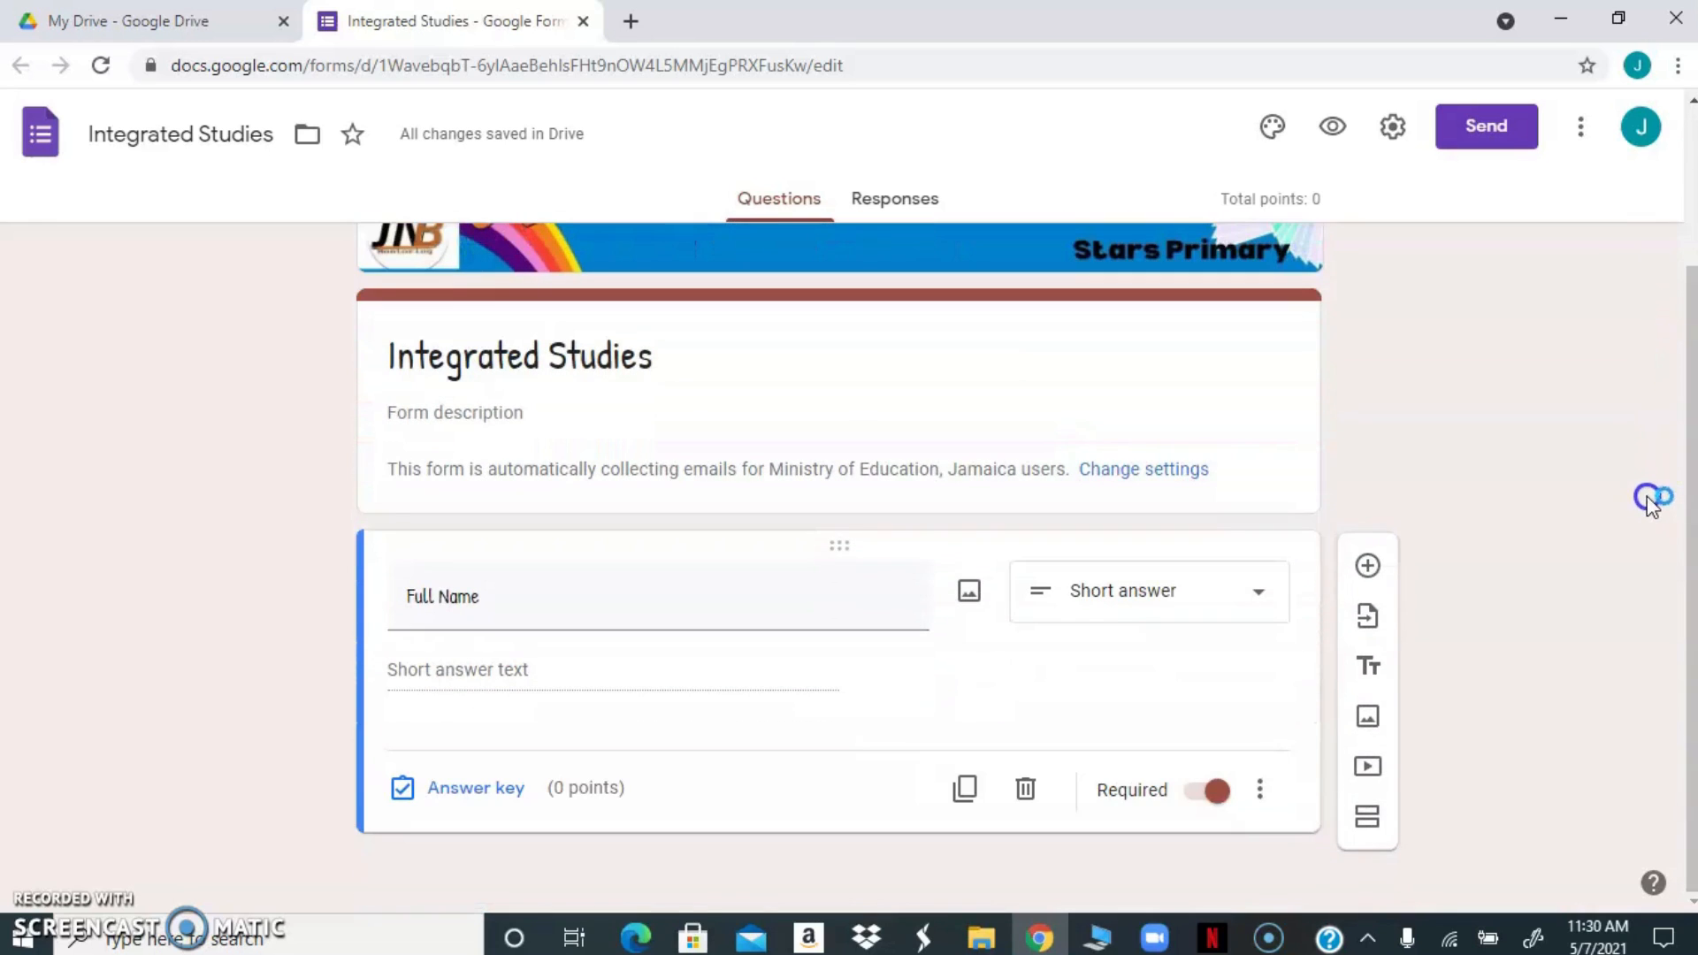
pyautogui.click(1368, 568)
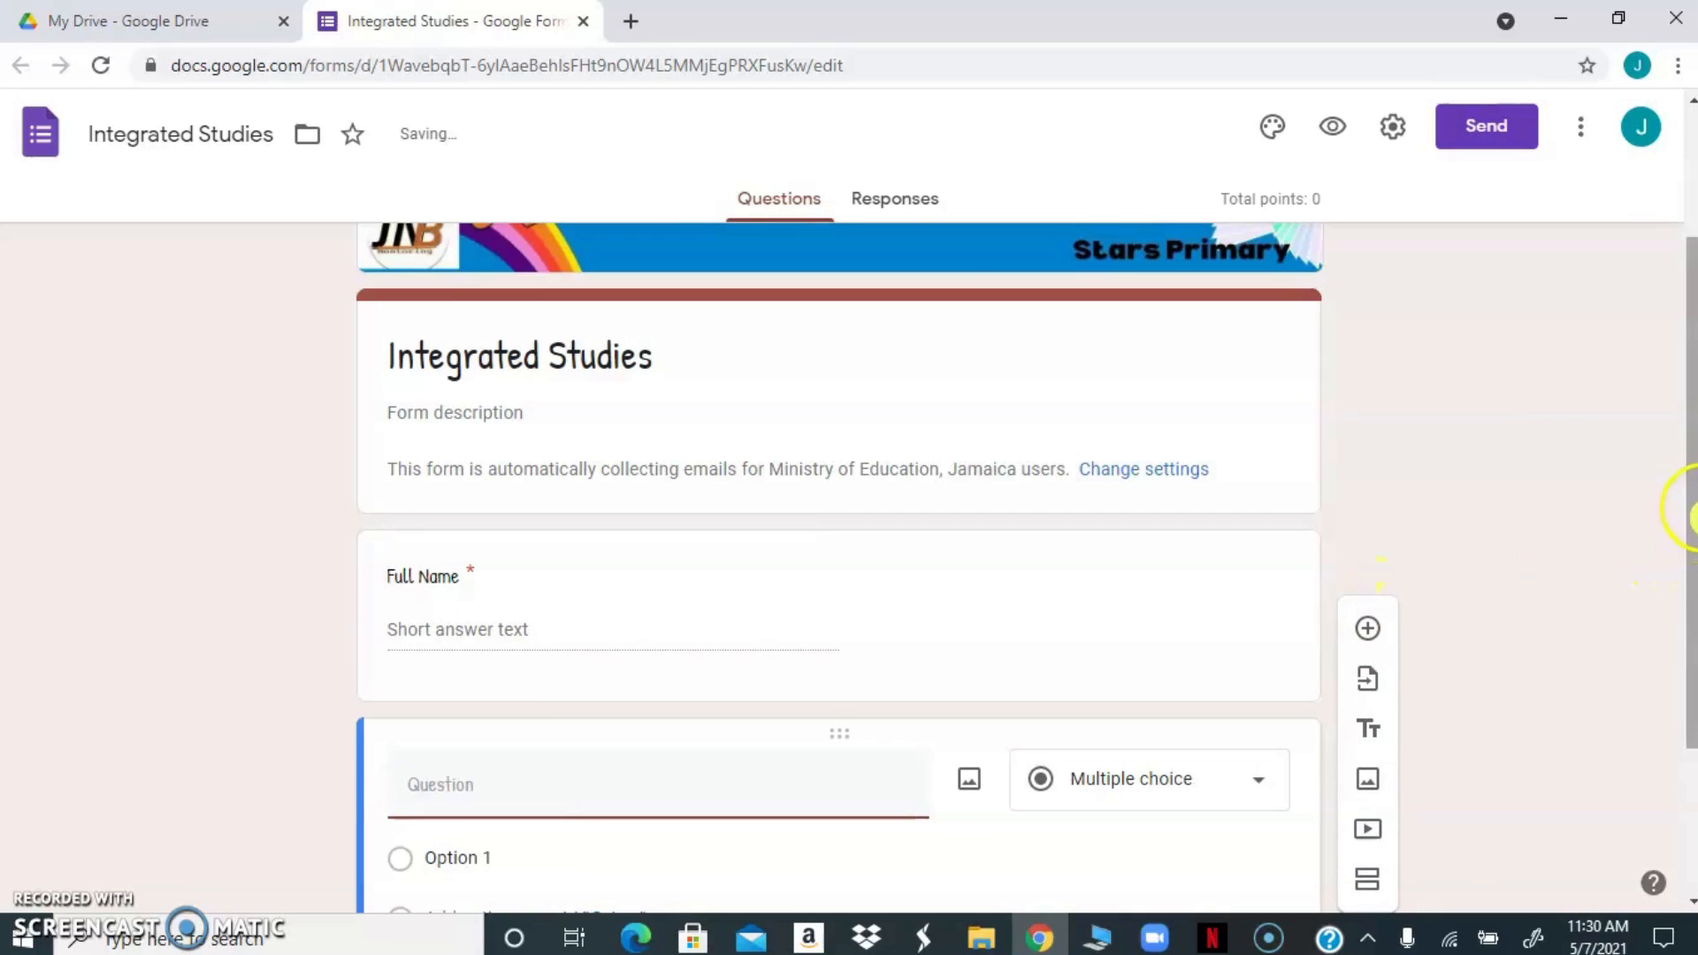
pyautogui.moveTo(1685, 509); pyautogui.dragTo(1681, 623)
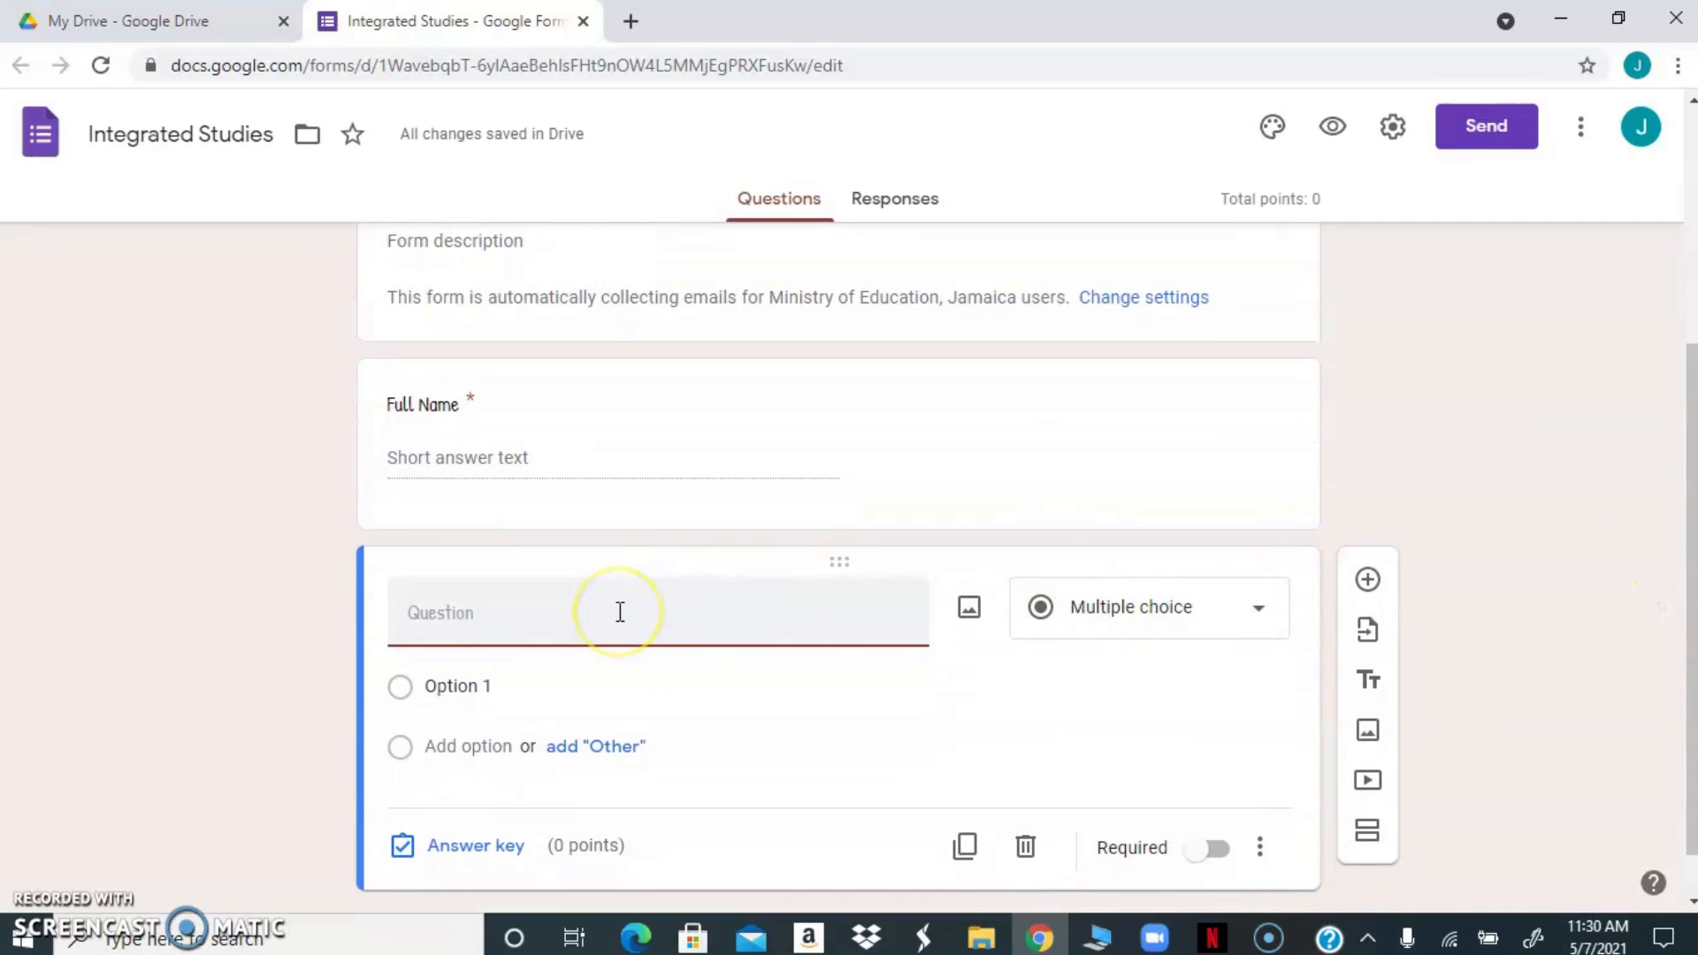
pyautogui.write('The')
pyautogui.click(542, 619)
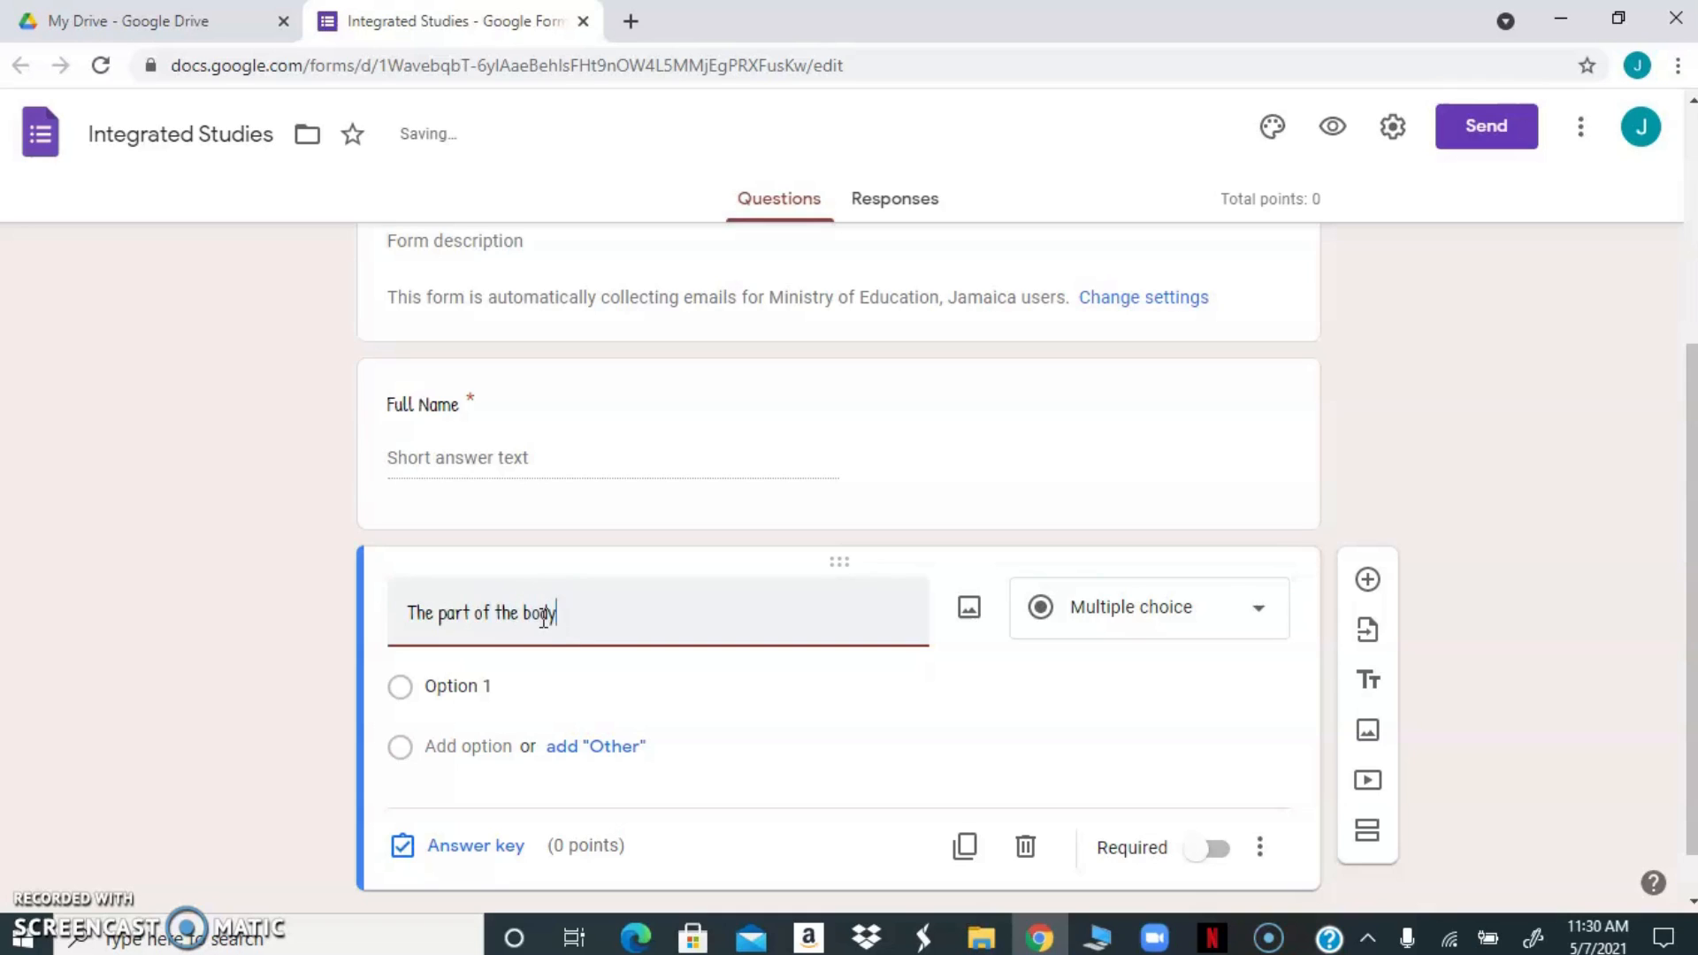
pyautogui.write('n in the o')
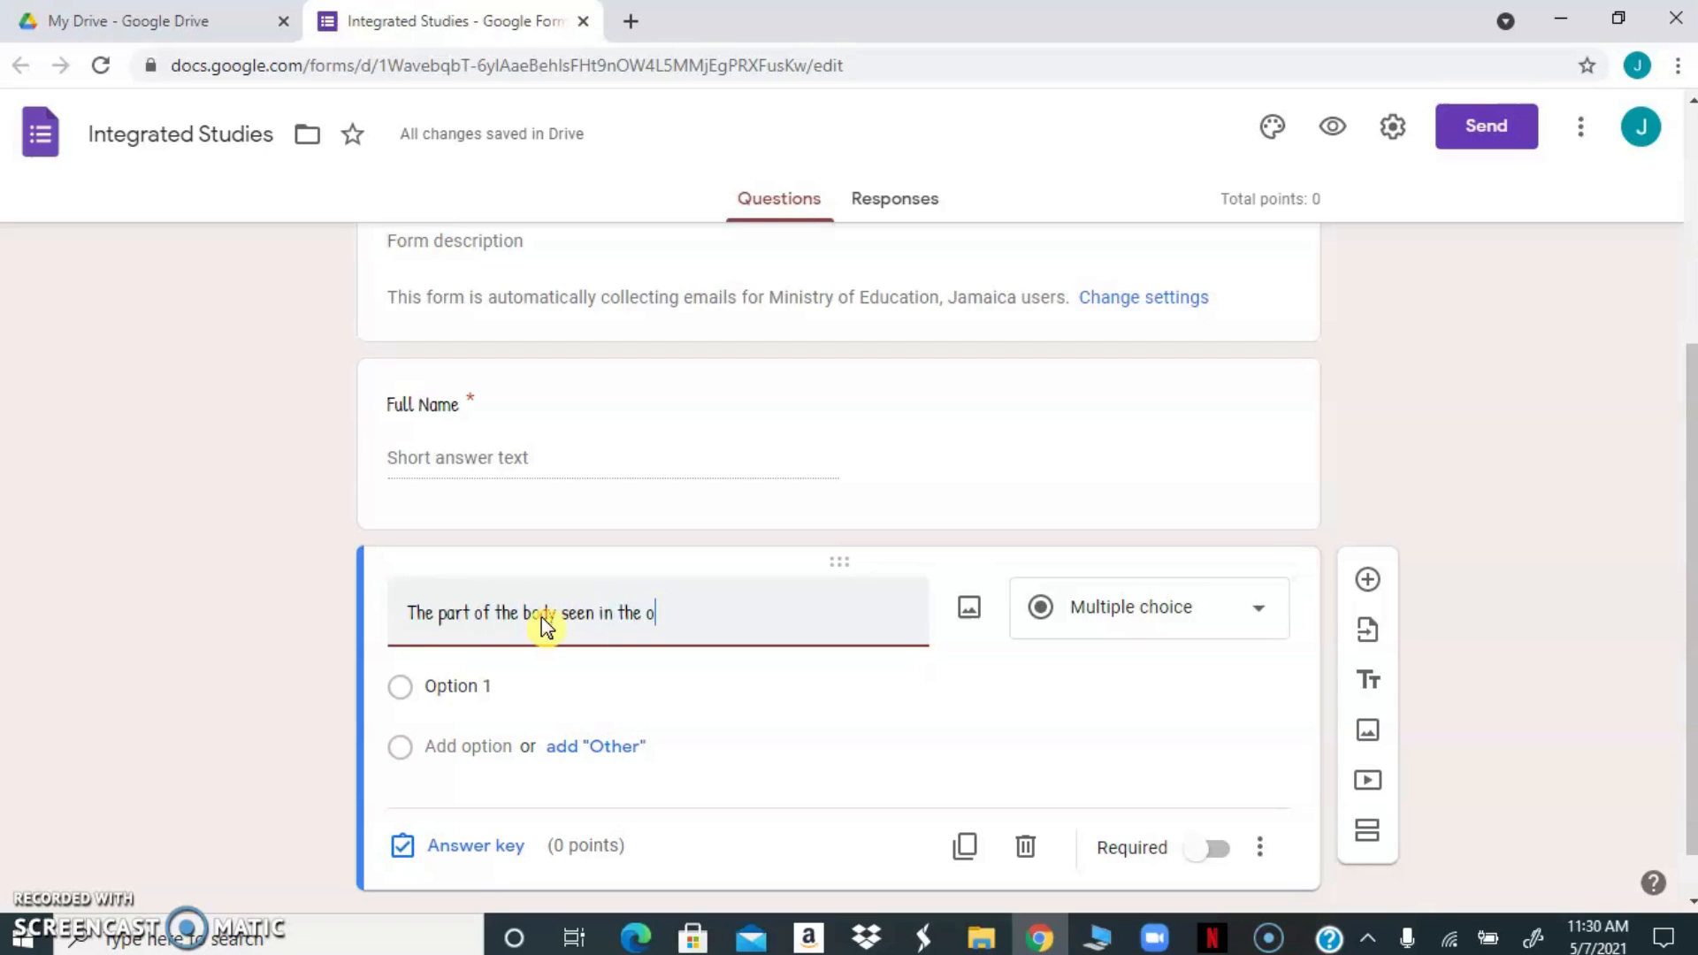
pyautogui.press('BackSpace')
pyautogui.write('is the _________')
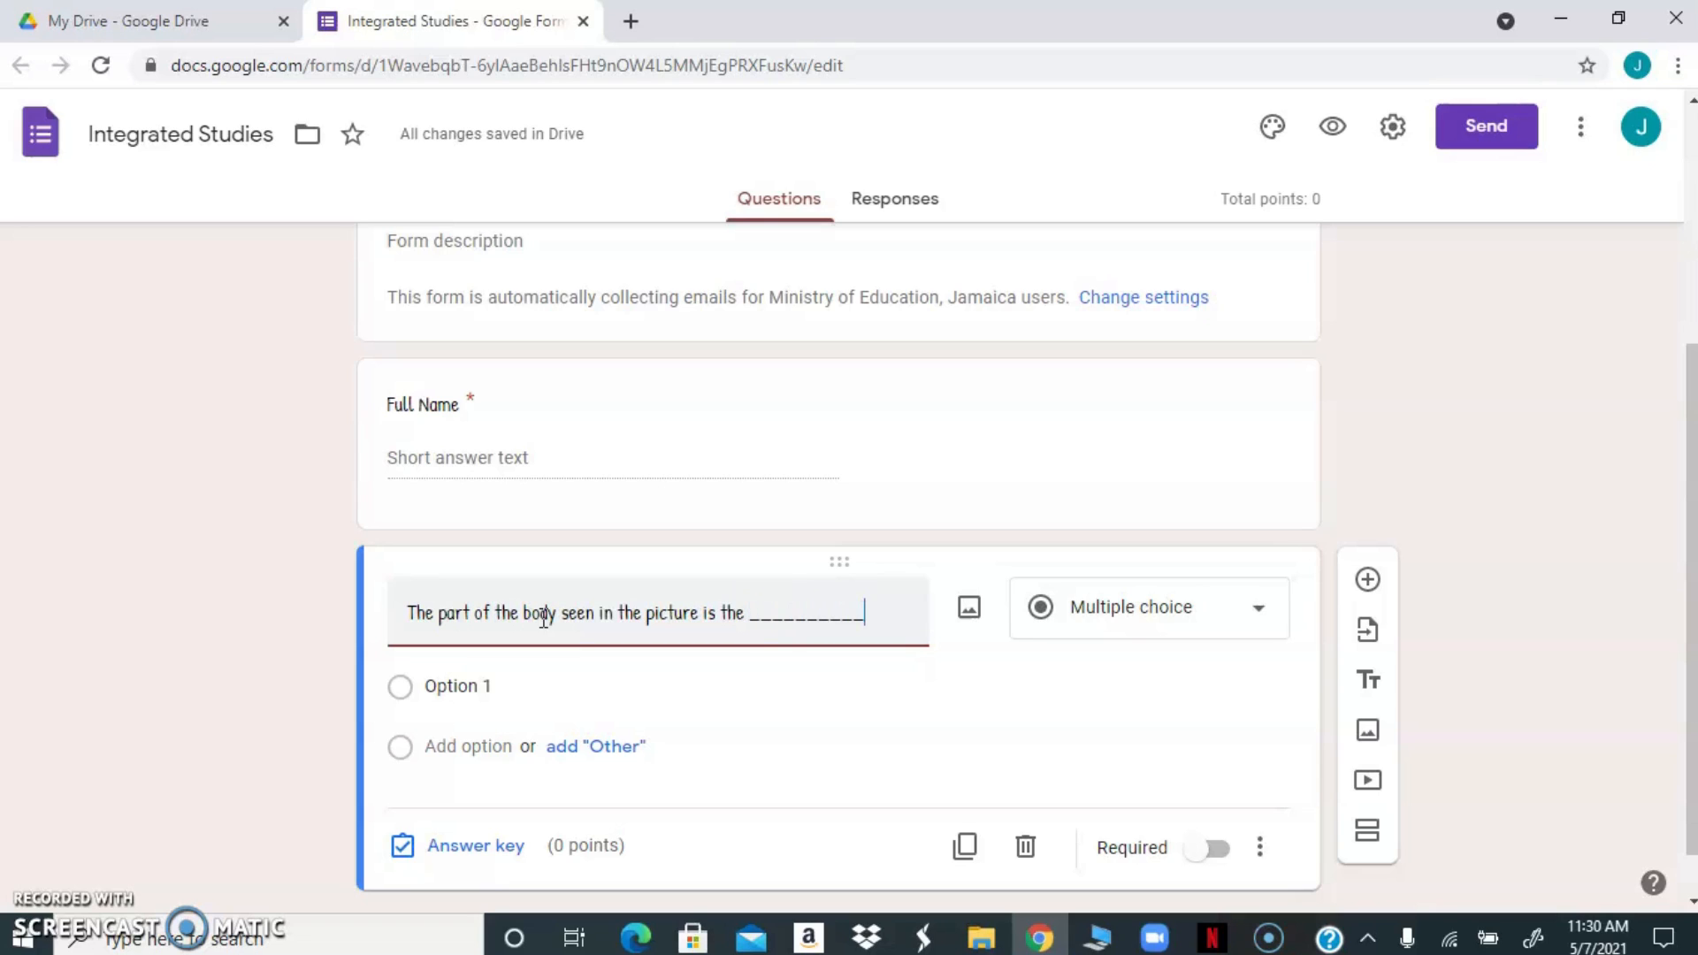
pyautogui.write('_')
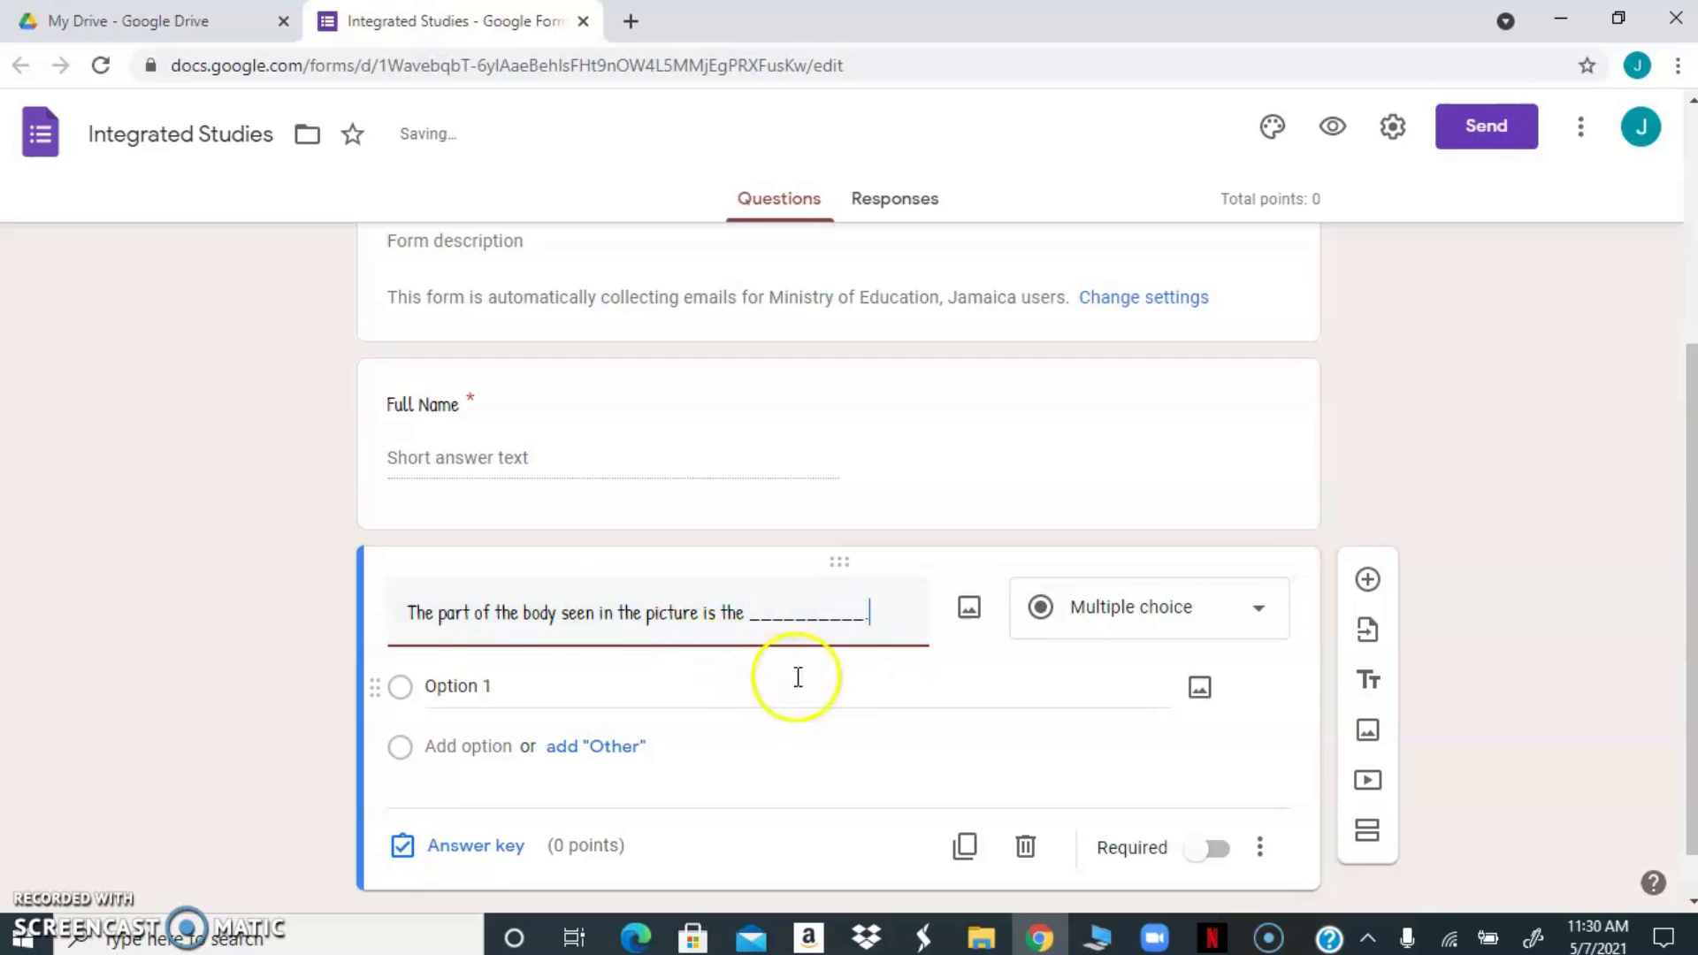
# Insert the black-background "lungs" image file from the Quizizz folder into the body-part question
pyautogui.click(970, 610)
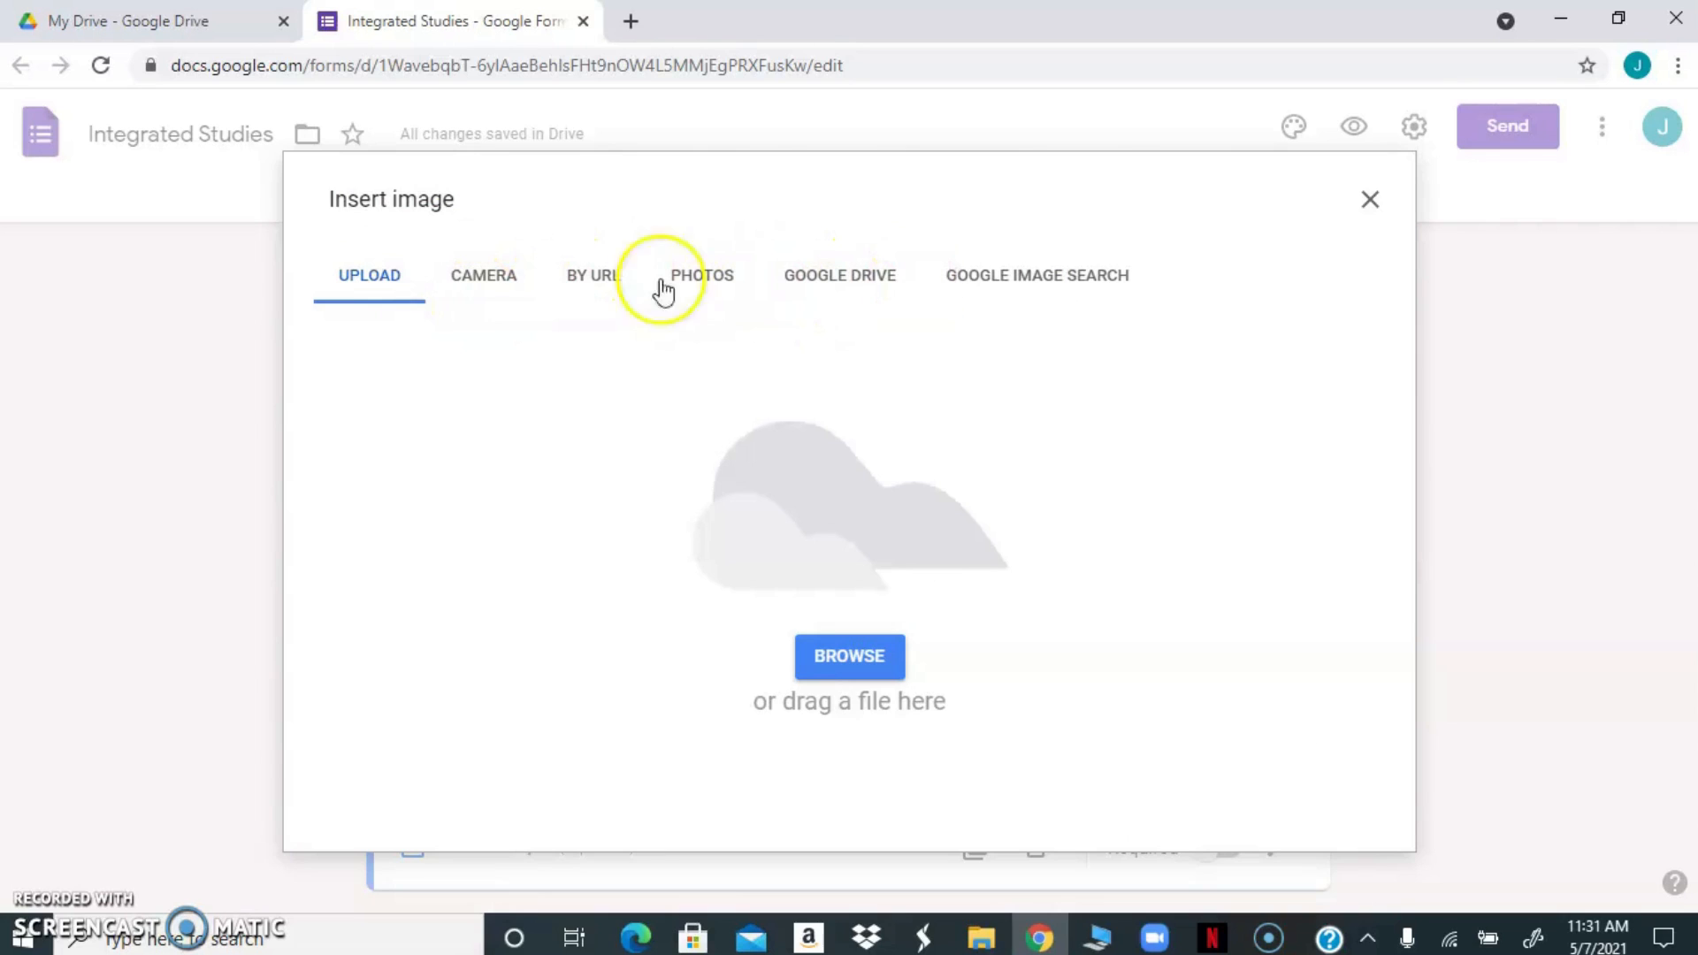
pyautogui.click(836, 659)
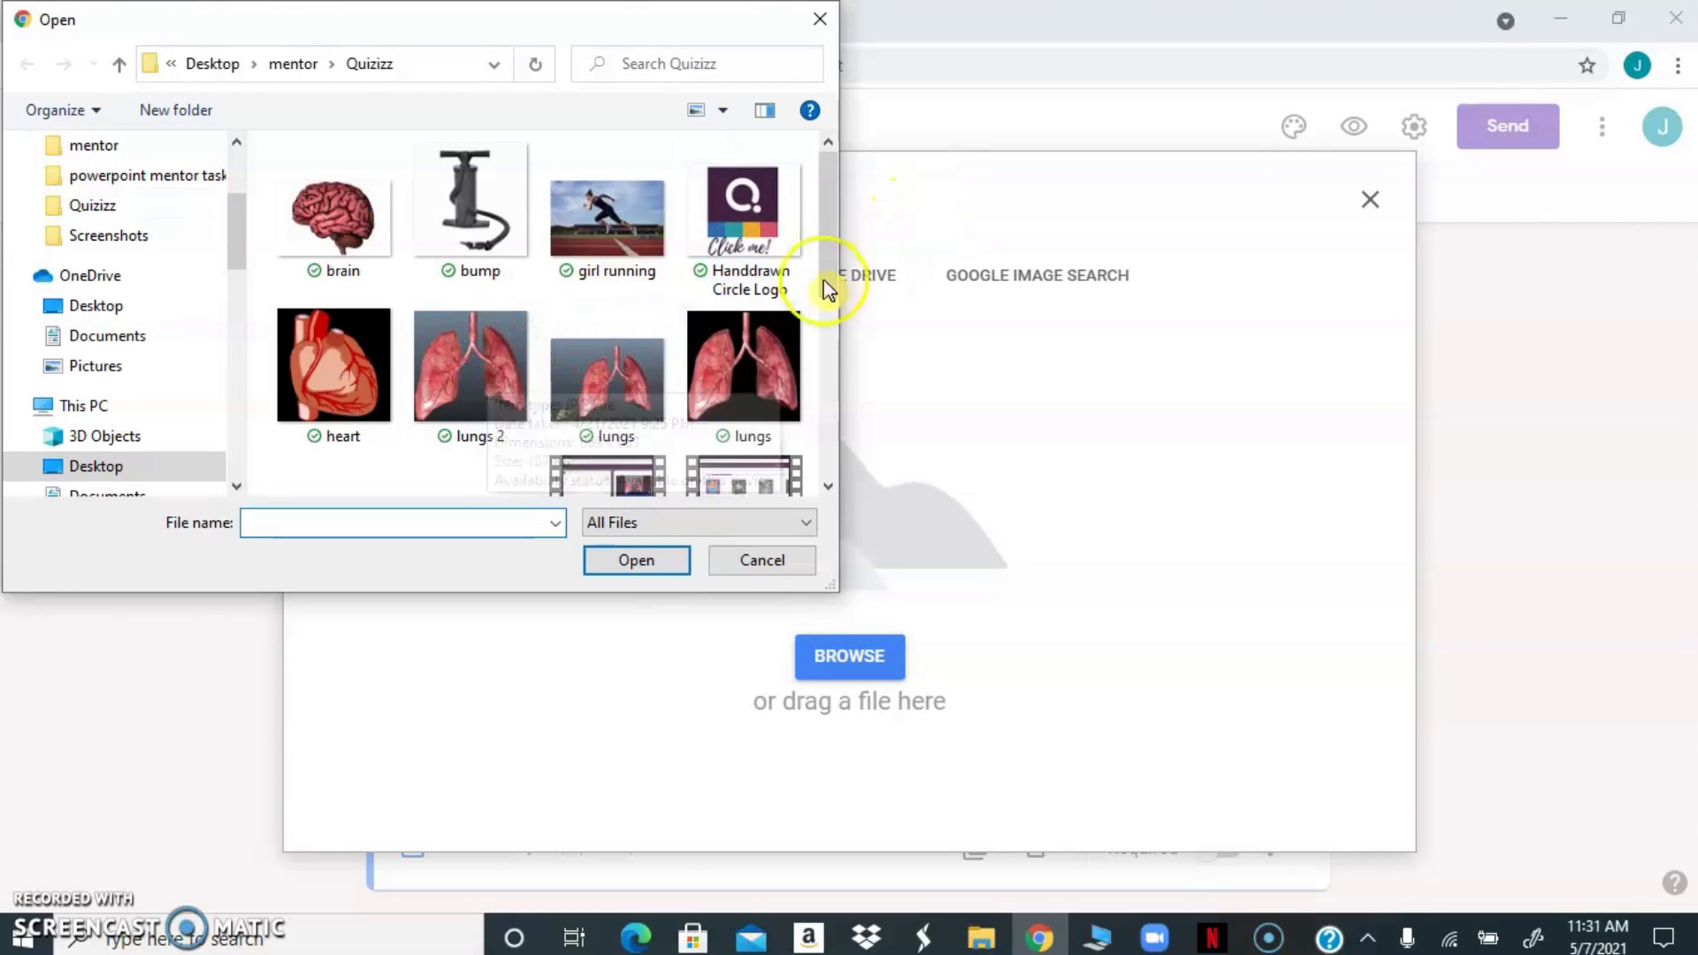
pyautogui.click(754, 358)
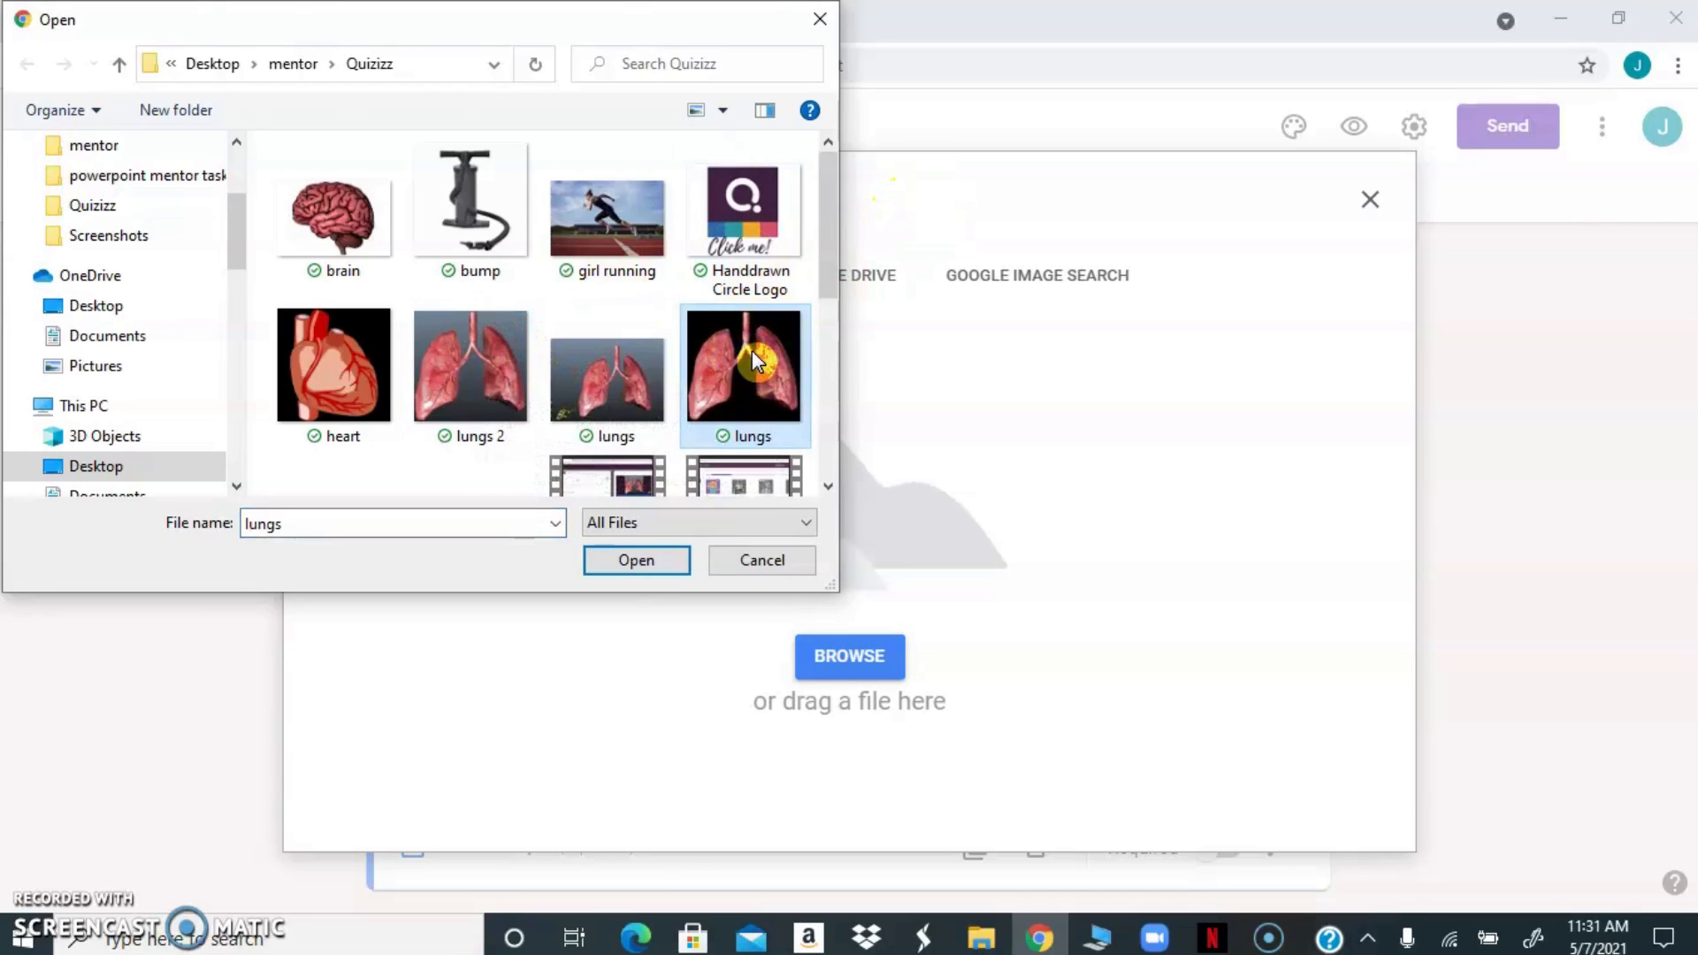
pyautogui.click(652, 563)
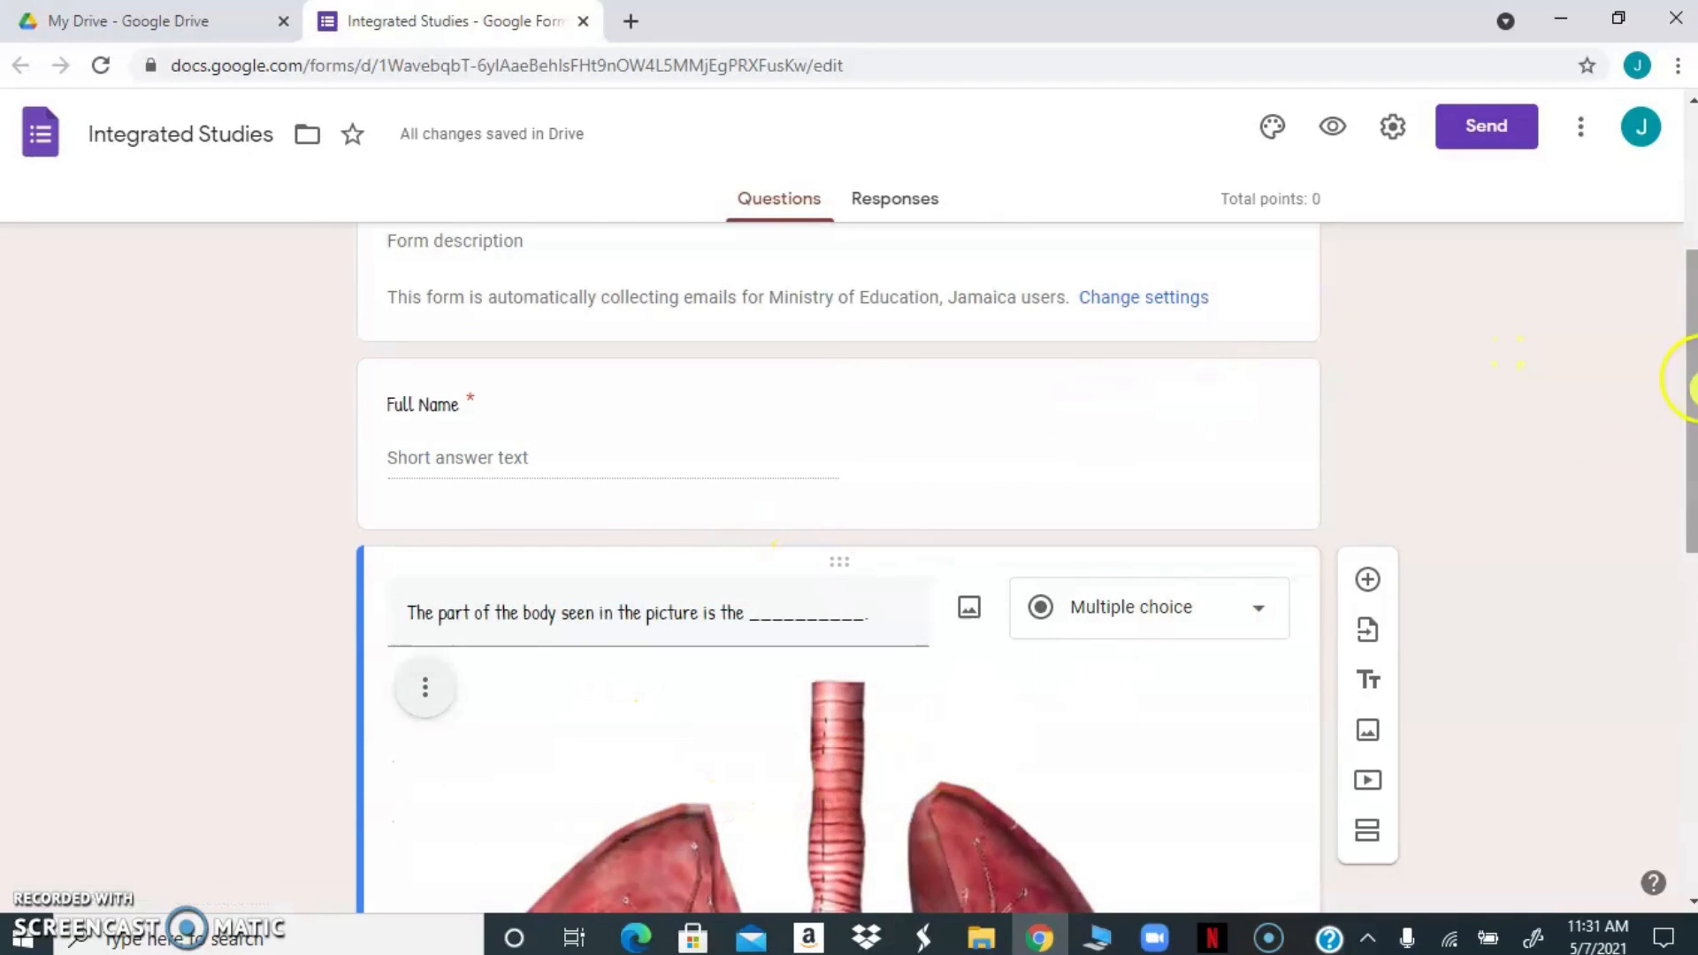
# Shrink the lungs picture in the question proportionally to a little under a third of its inserted width
pyautogui.moveTo(1691, 380); pyautogui.dragTo(1690, 570)
pyautogui.click(1047, 561)
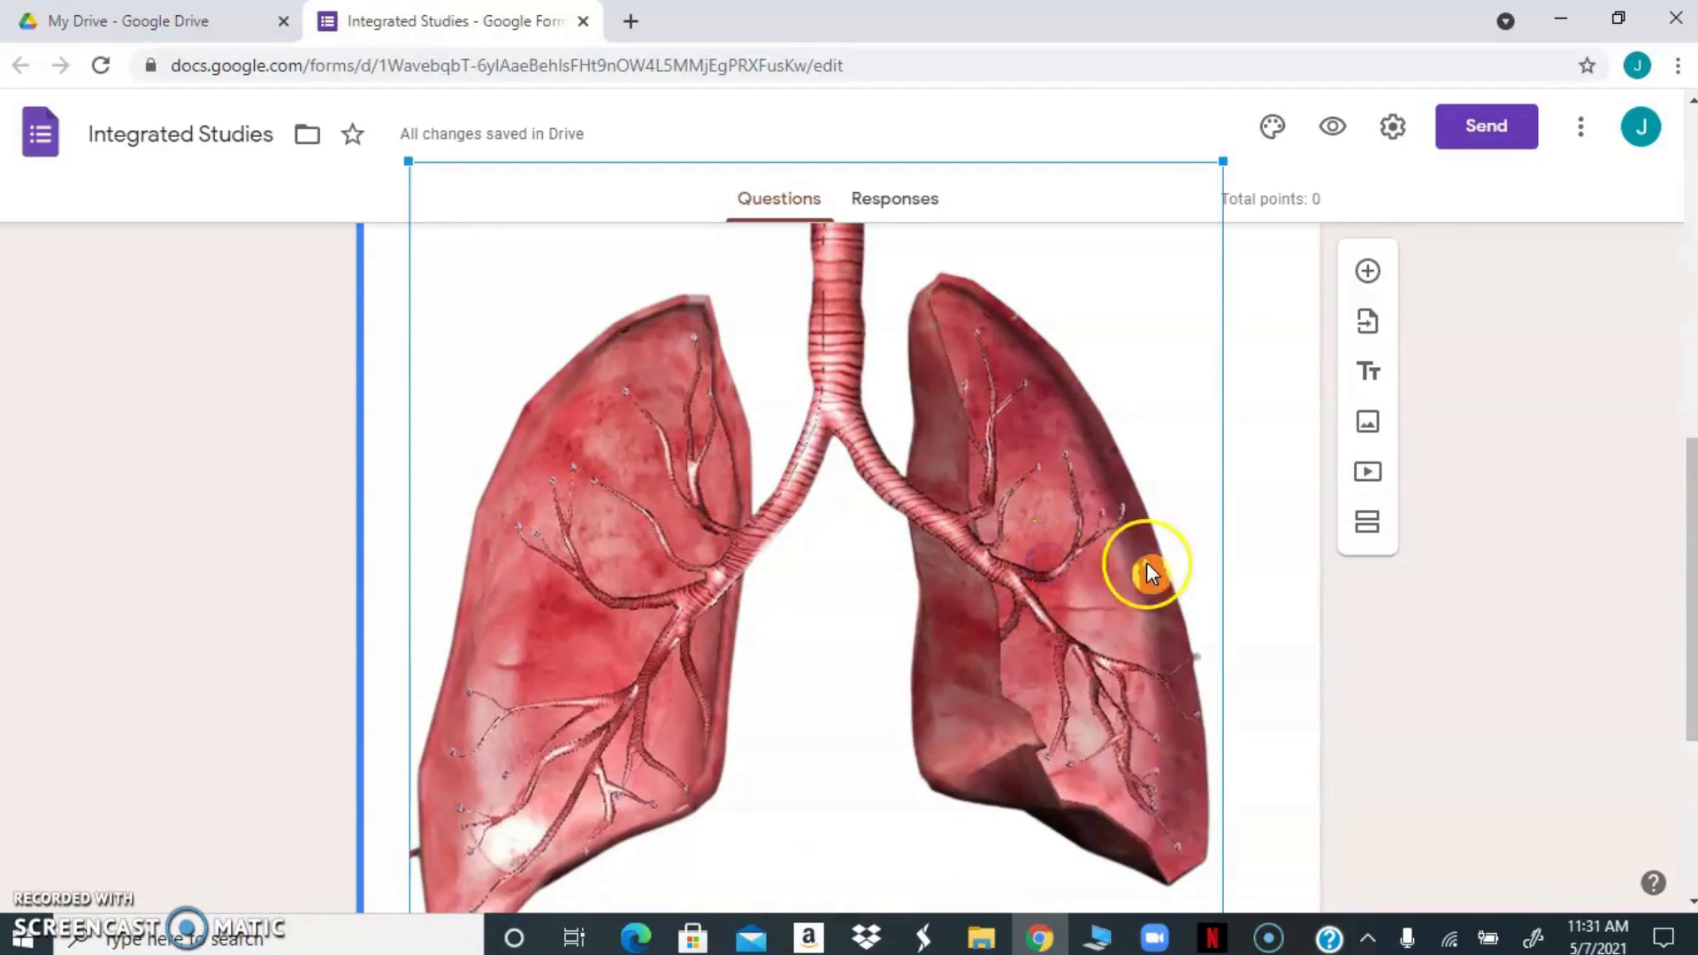
pyautogui.moveTo(1222, 162); pyautogui.dragTo(837, 793)
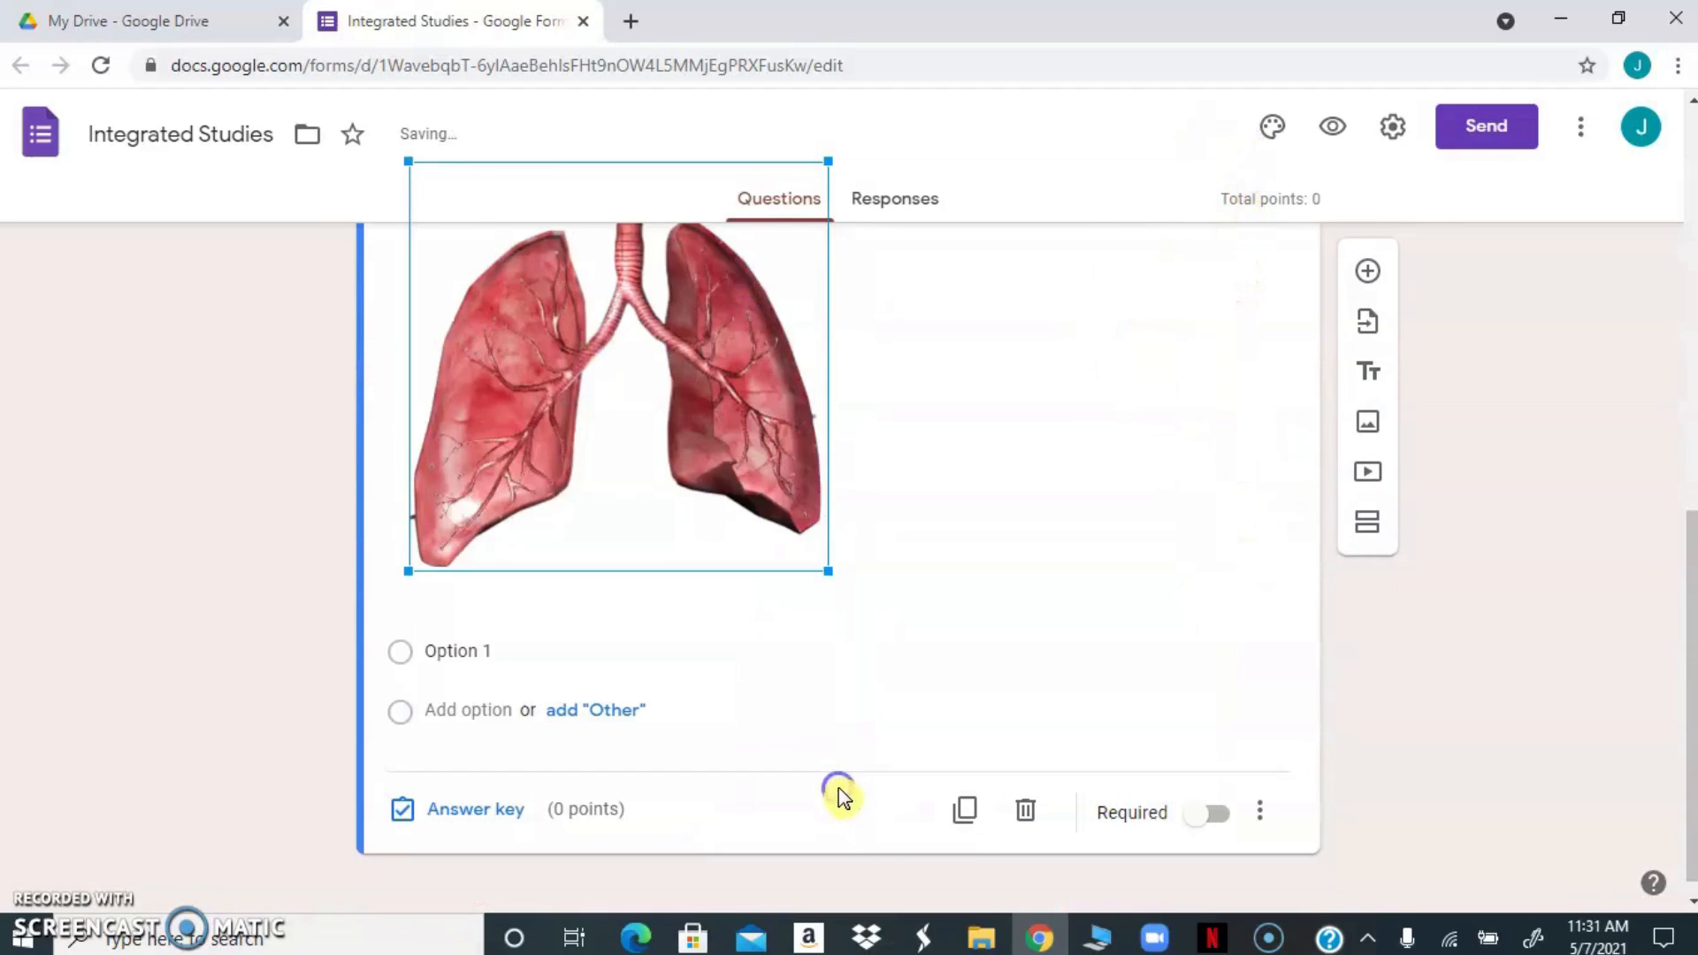
pyautogui.moveTo(828, 571); pyautogui.dragTo(609, 253)
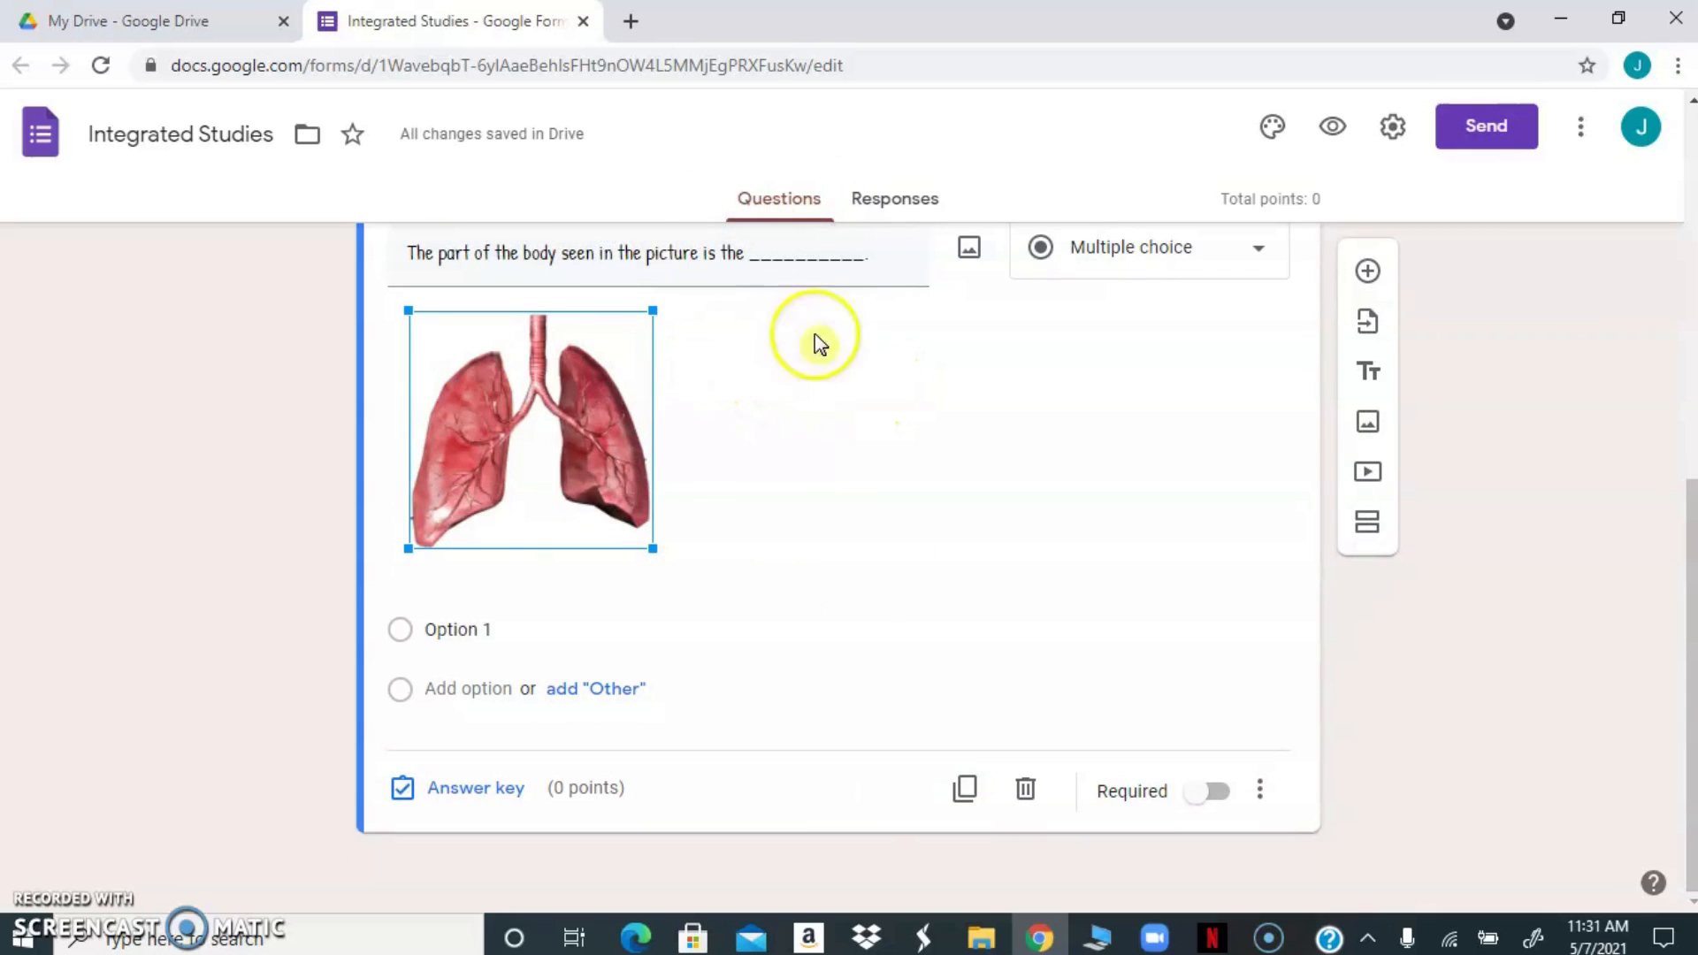
# Enter "heart", "lungs" and "brain" as the three answer options of the body-part question
pyautogui.click(459, 625)
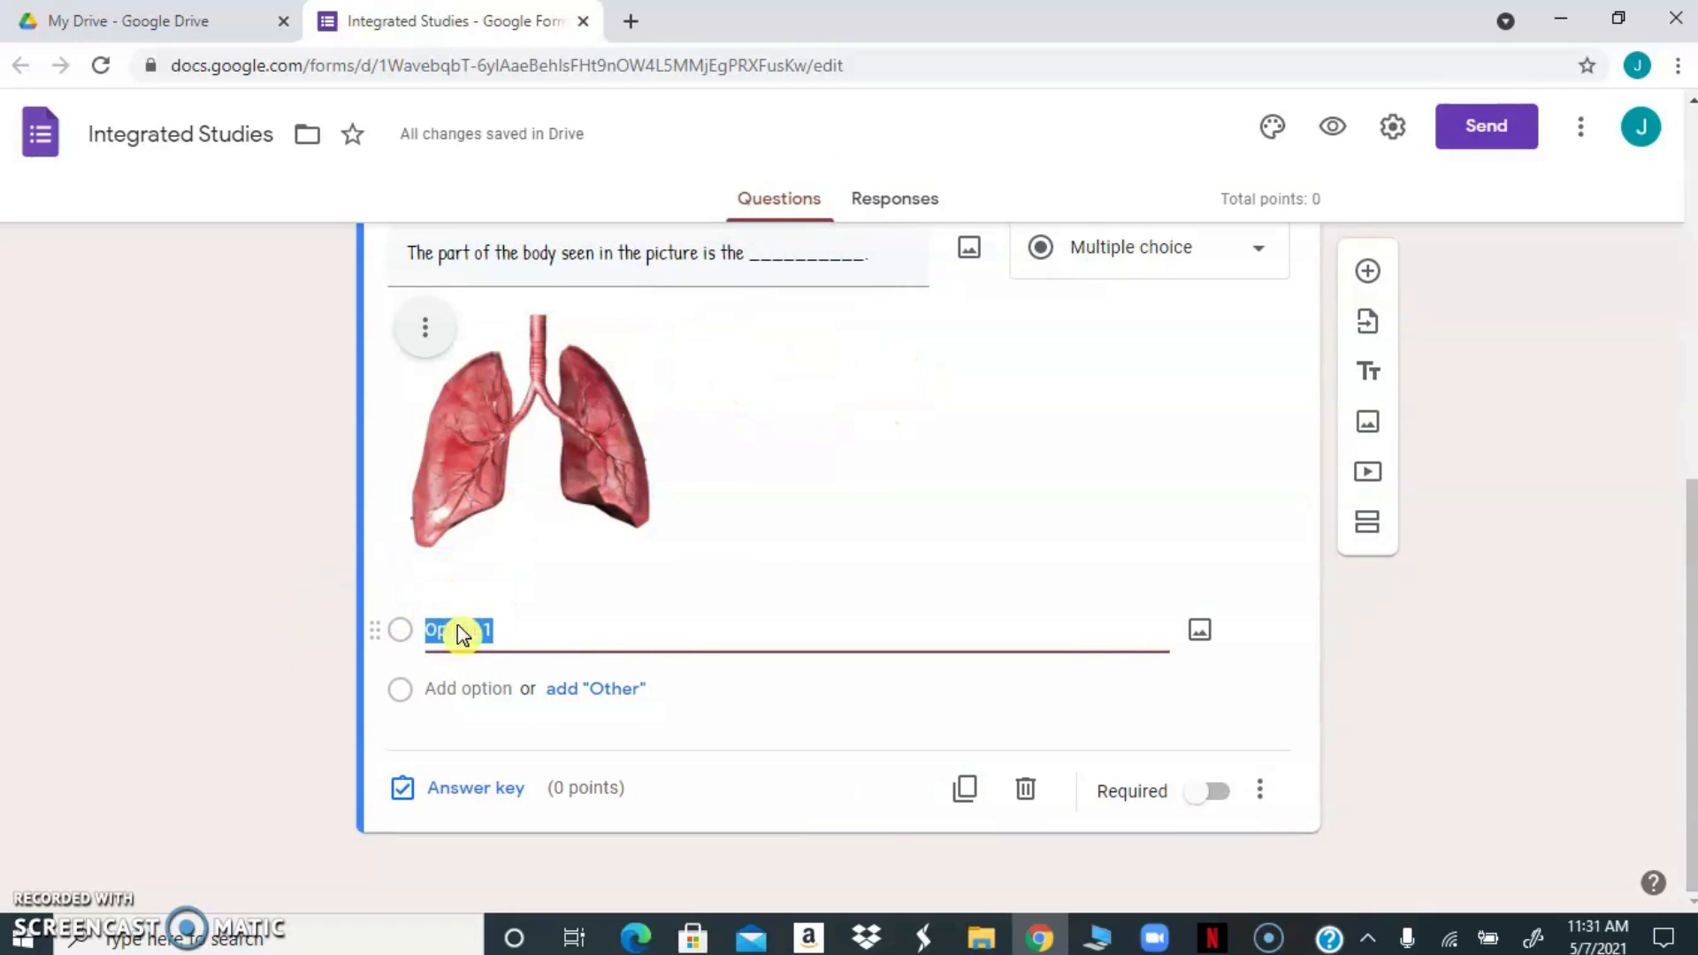
pyautogui.write('H')
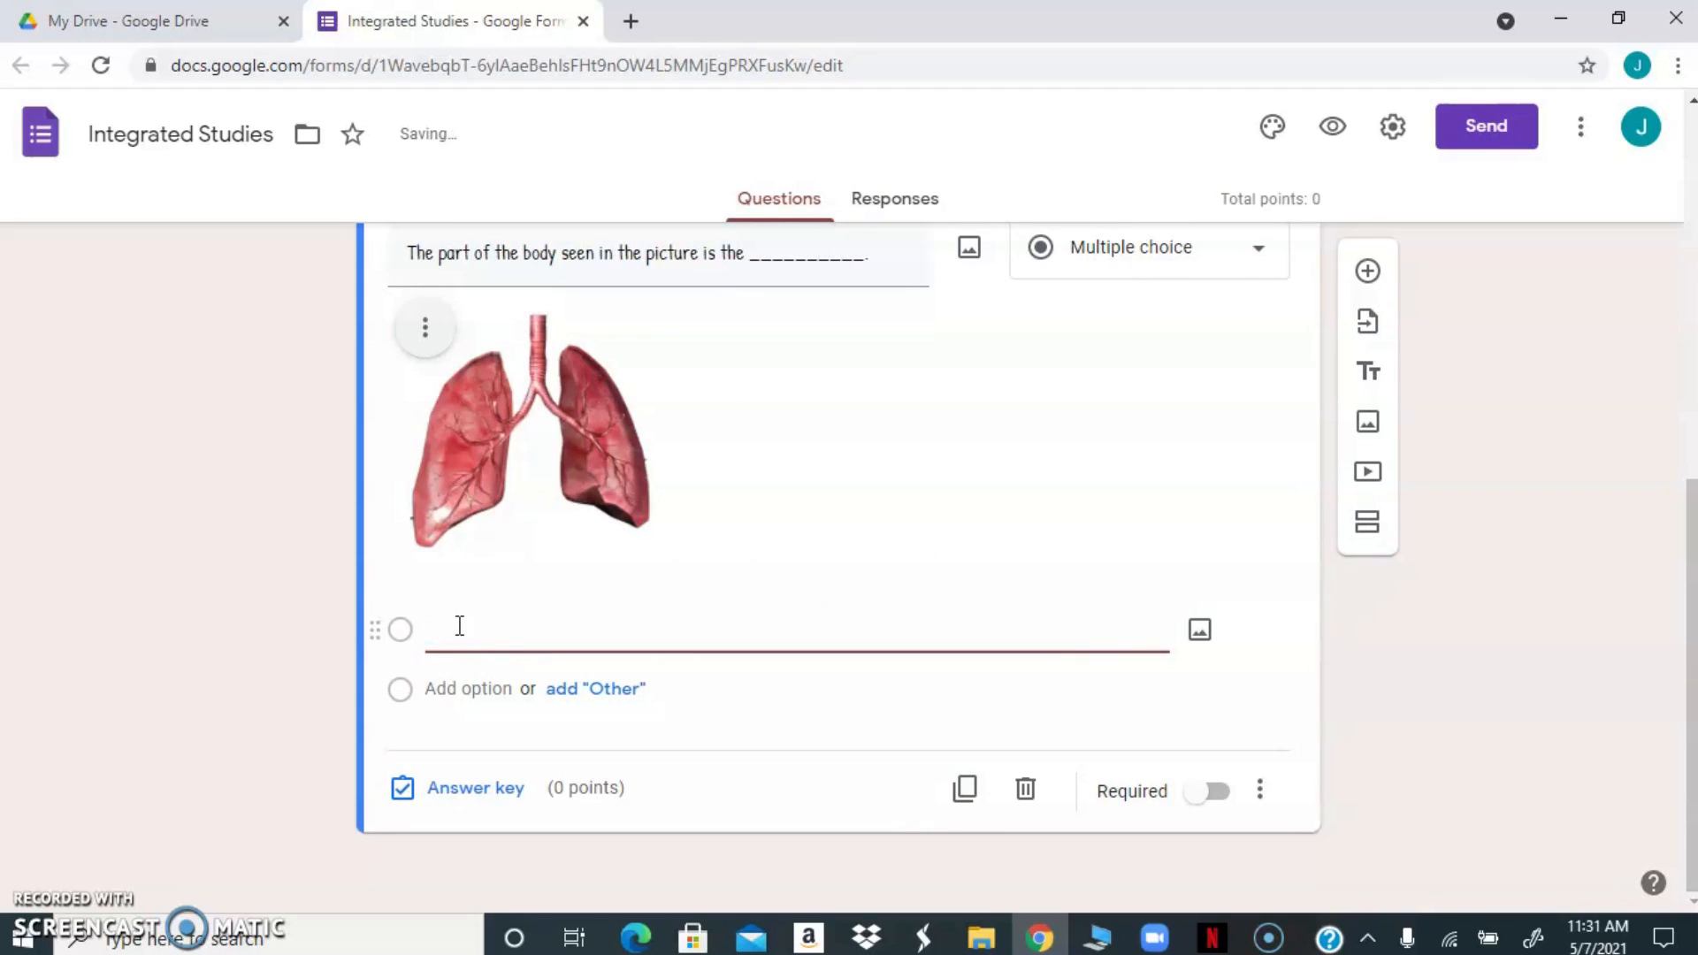
pyautogui.write('eart')
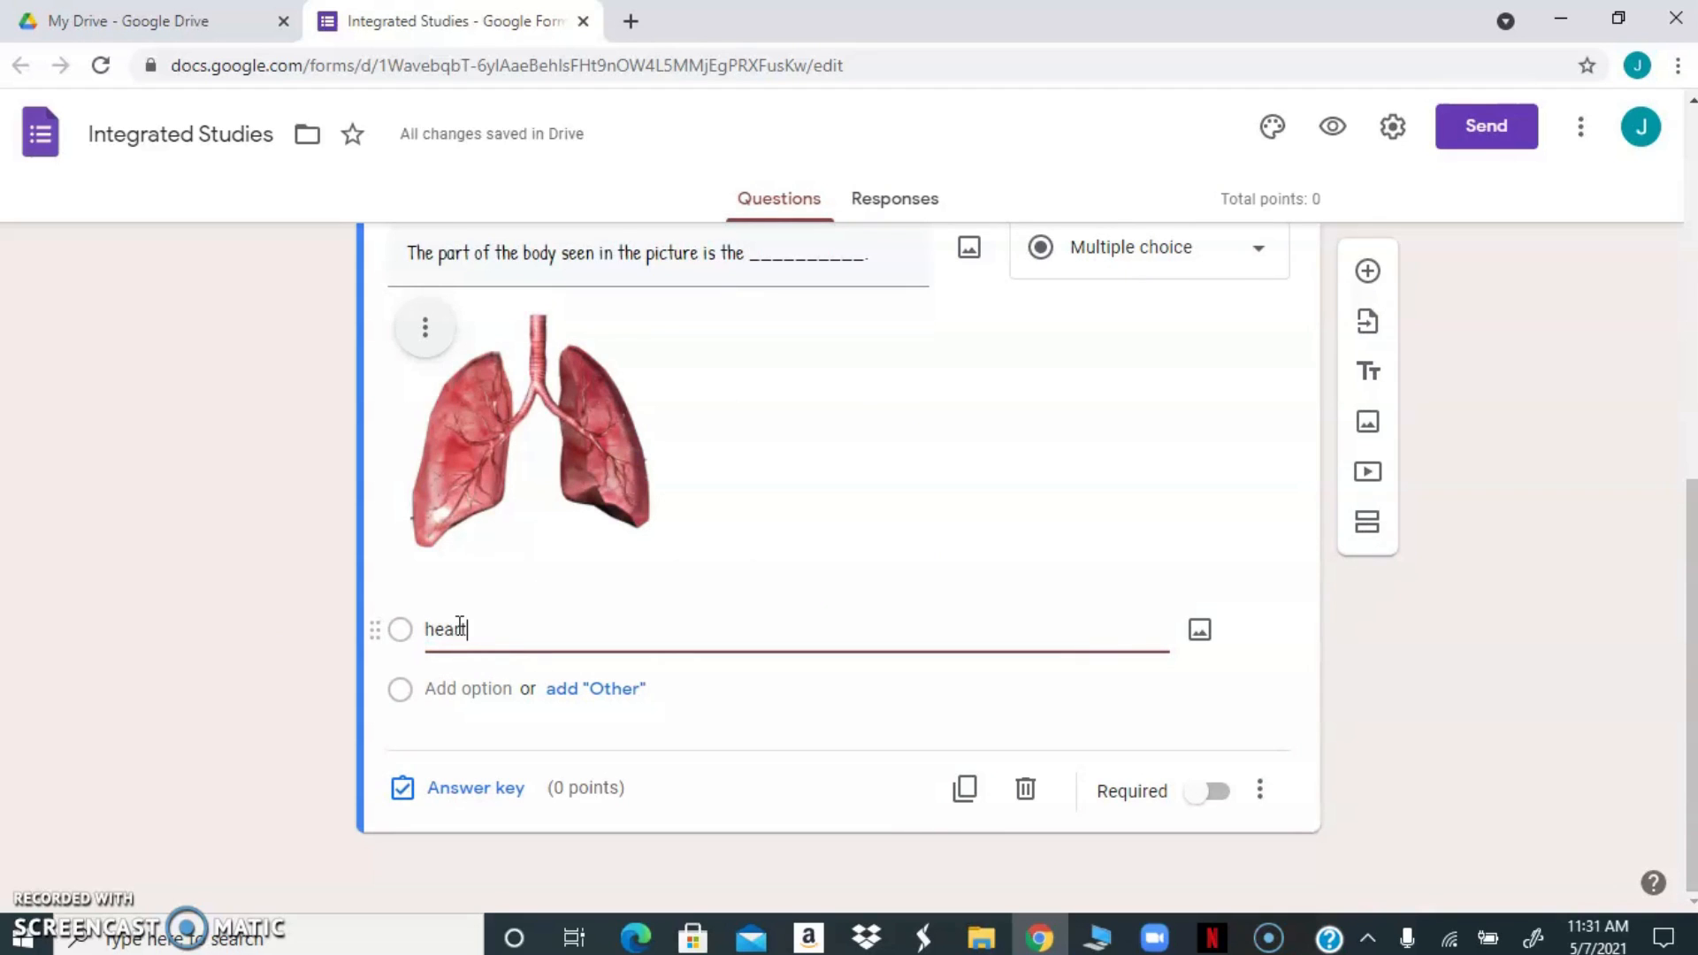
pyautogui.press('Return')
pyautogui.click(462, 692)
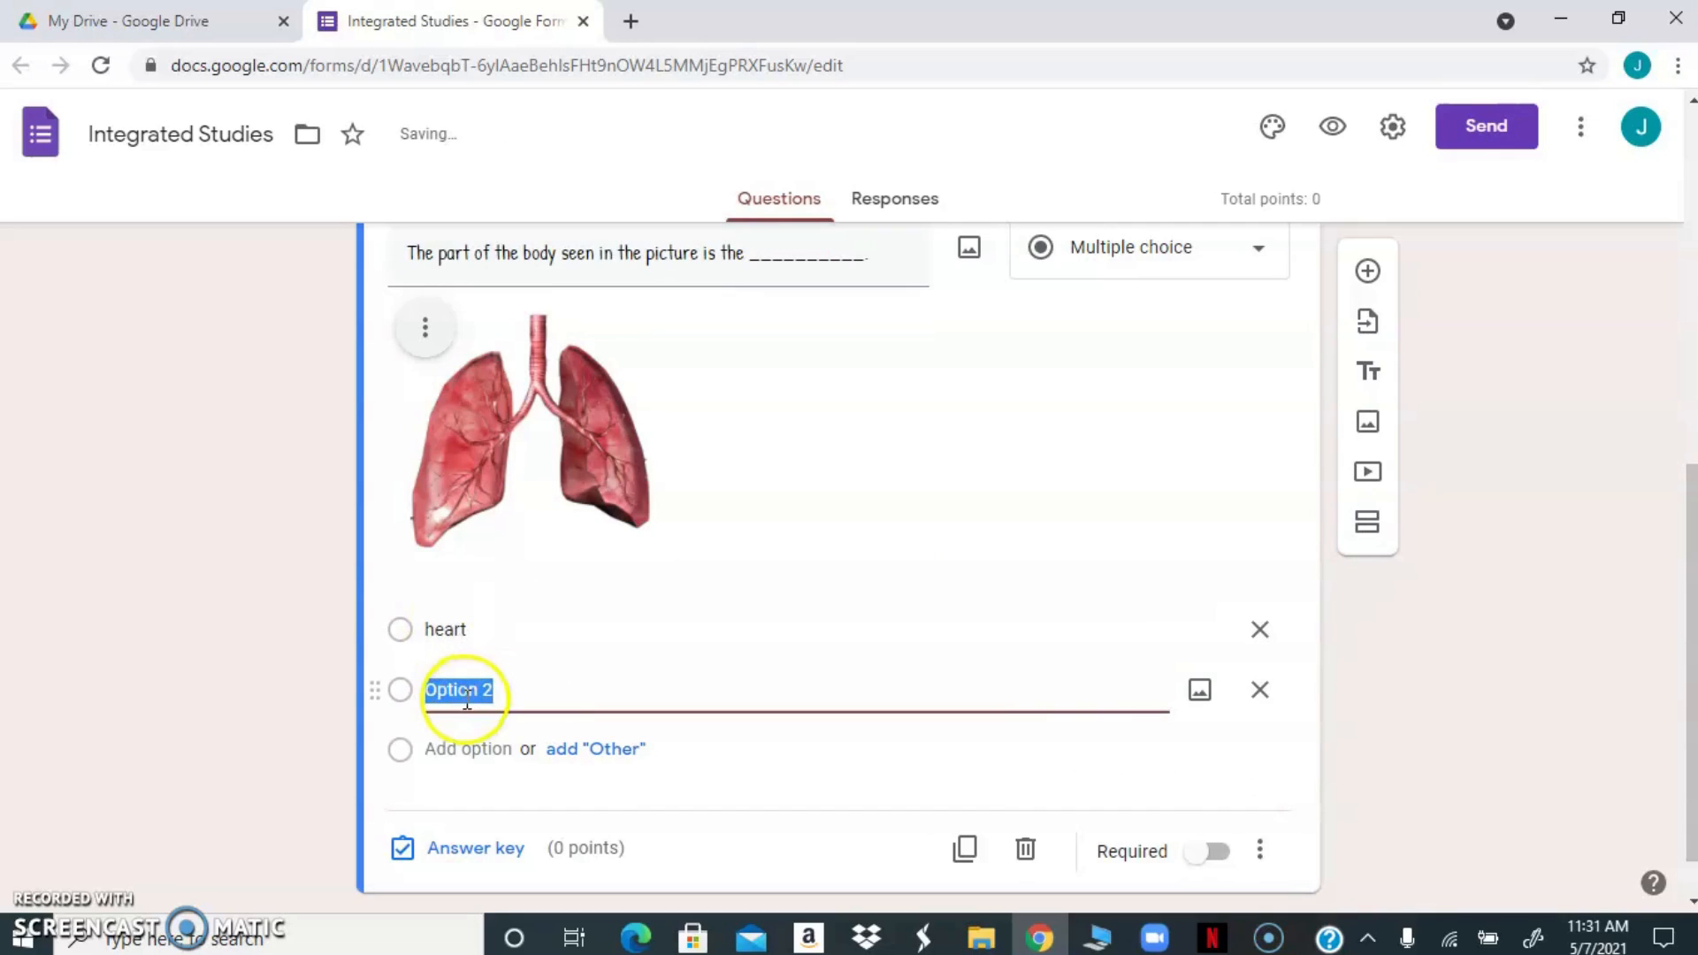
pyautogui.write('lu')
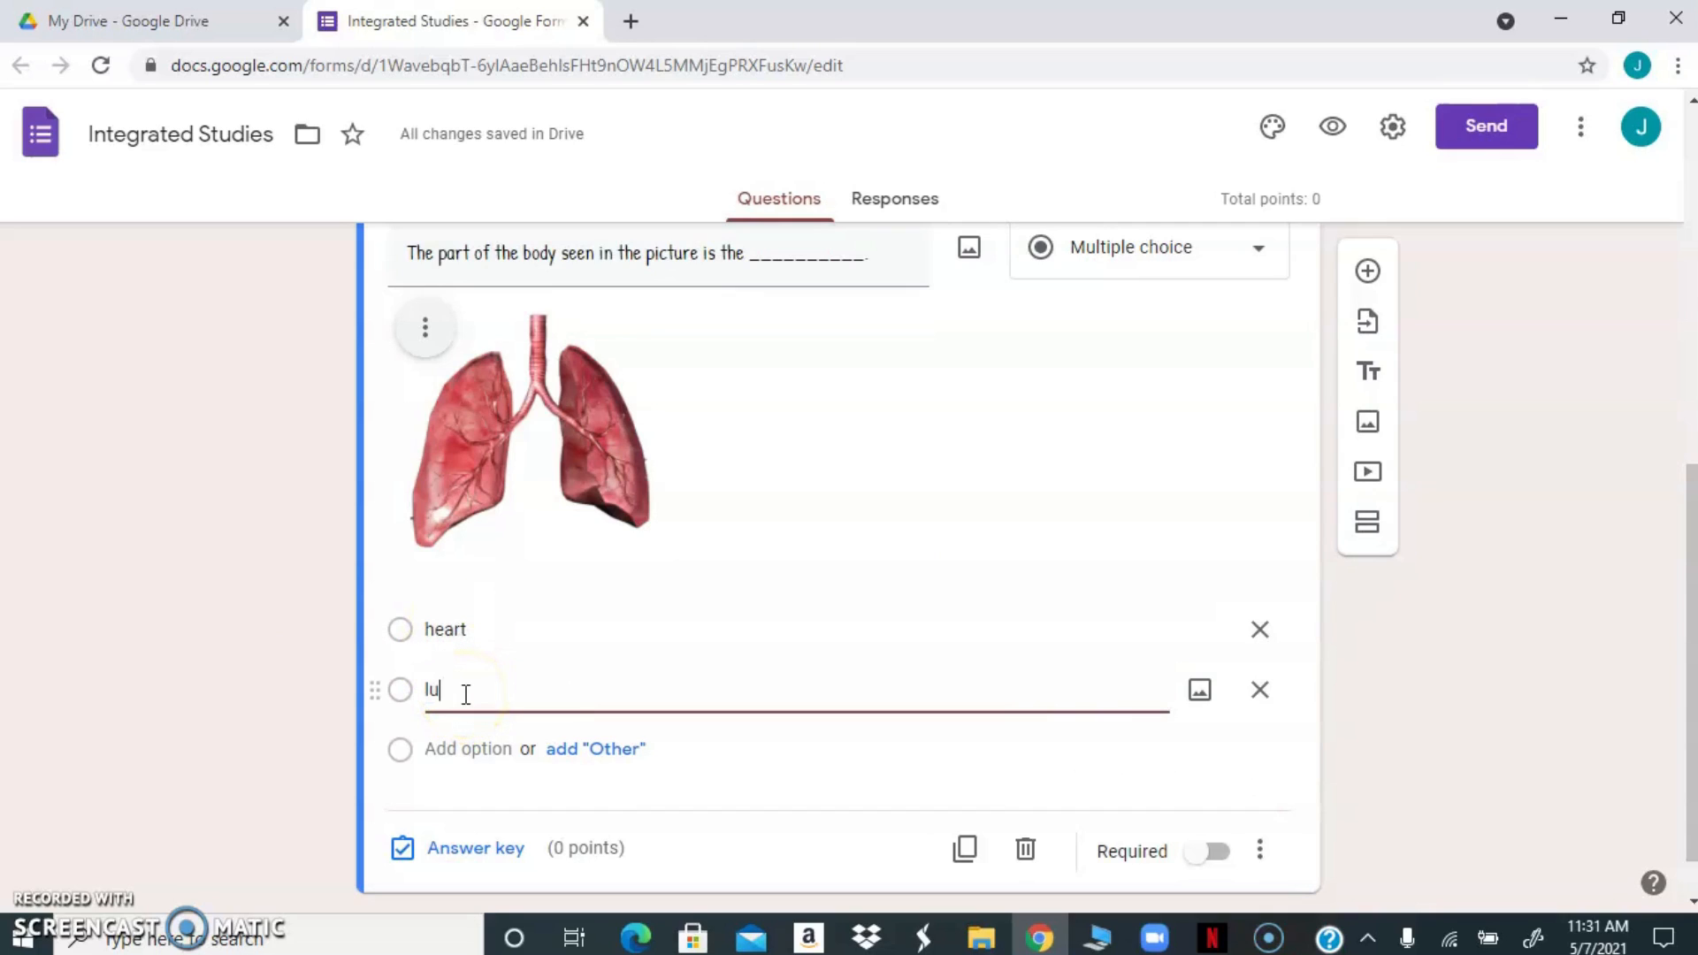
pyautogui.write('ngs')
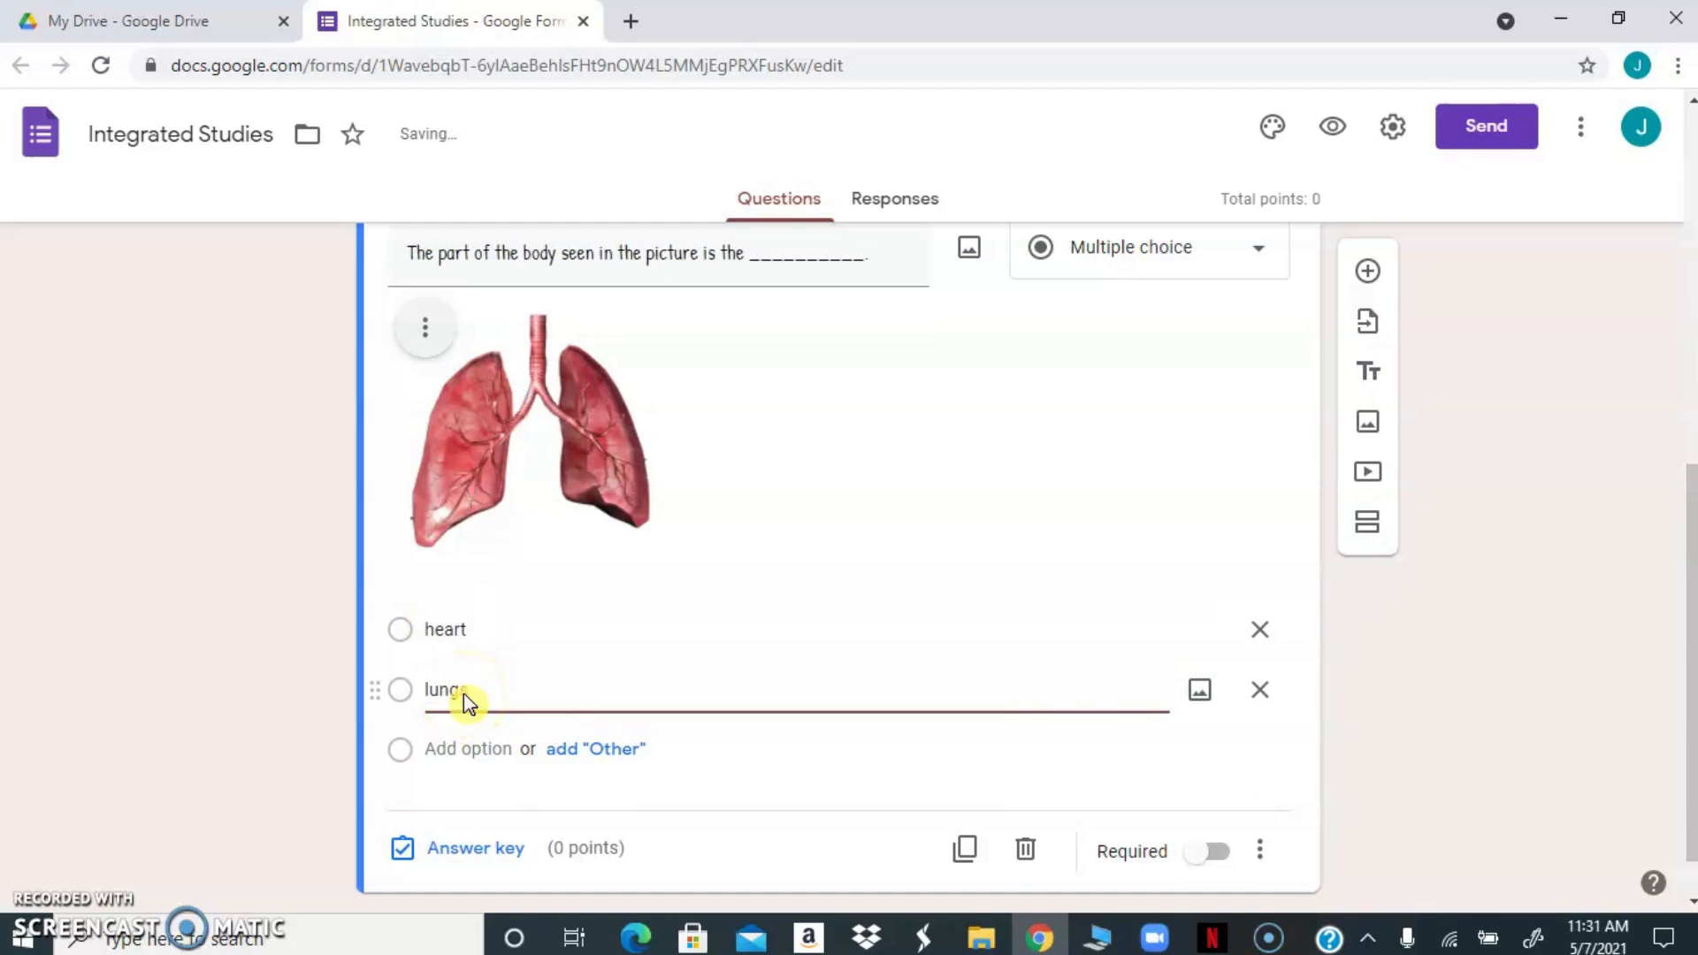
pyautogui.press('Return')
pyautogui.write('brain')
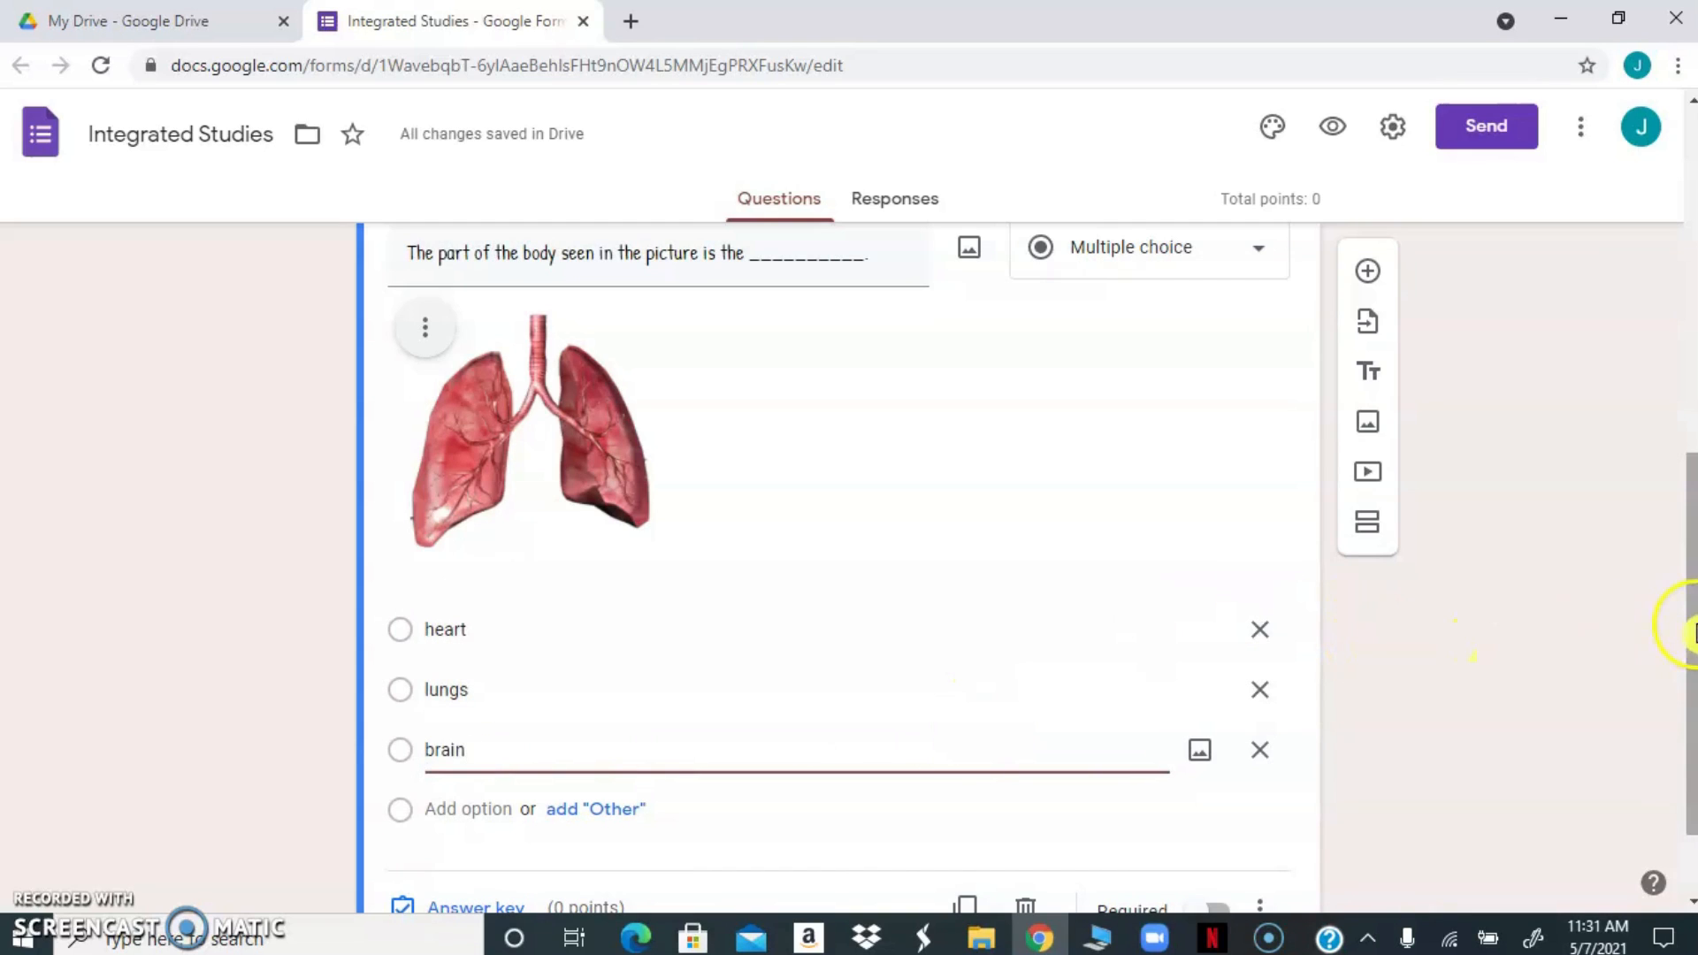
# Open the body-part question's answer key and mark "lungs" as the correct answer
pyautogui.moveTo(1689, 630); pyautogui.dragTo(1689, 697)
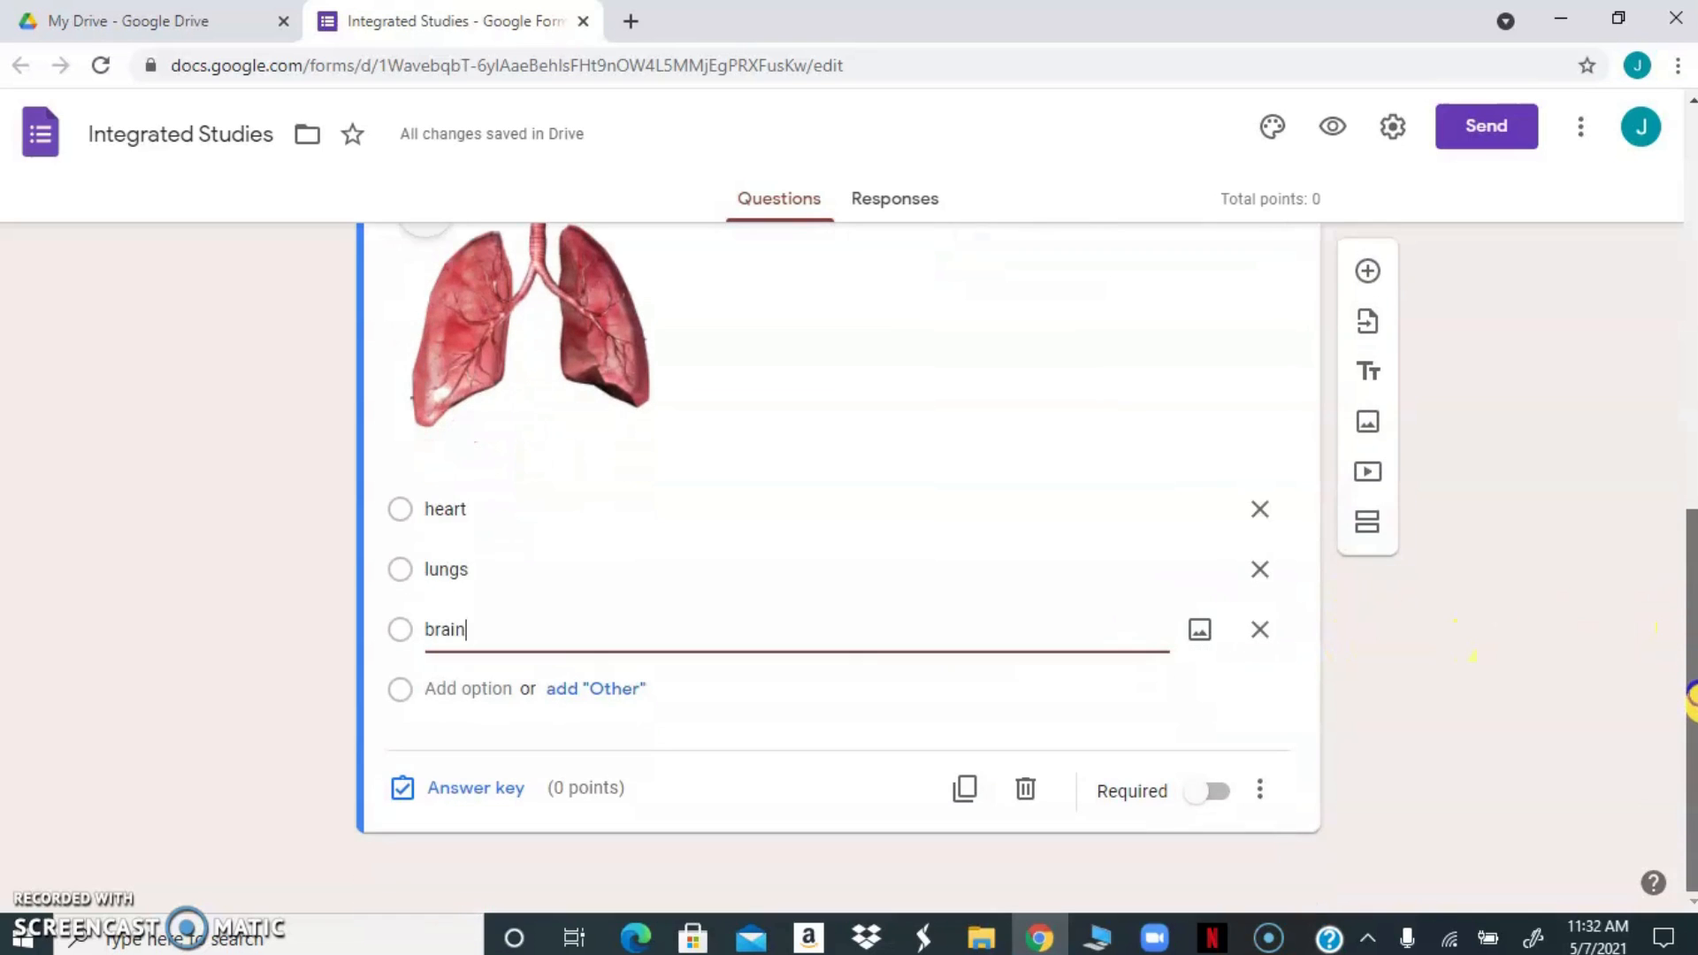
pyautogui.click(401, 790)
pyautogui.click(630, 812)
pyautogui.scroll(-3, 722, 796)
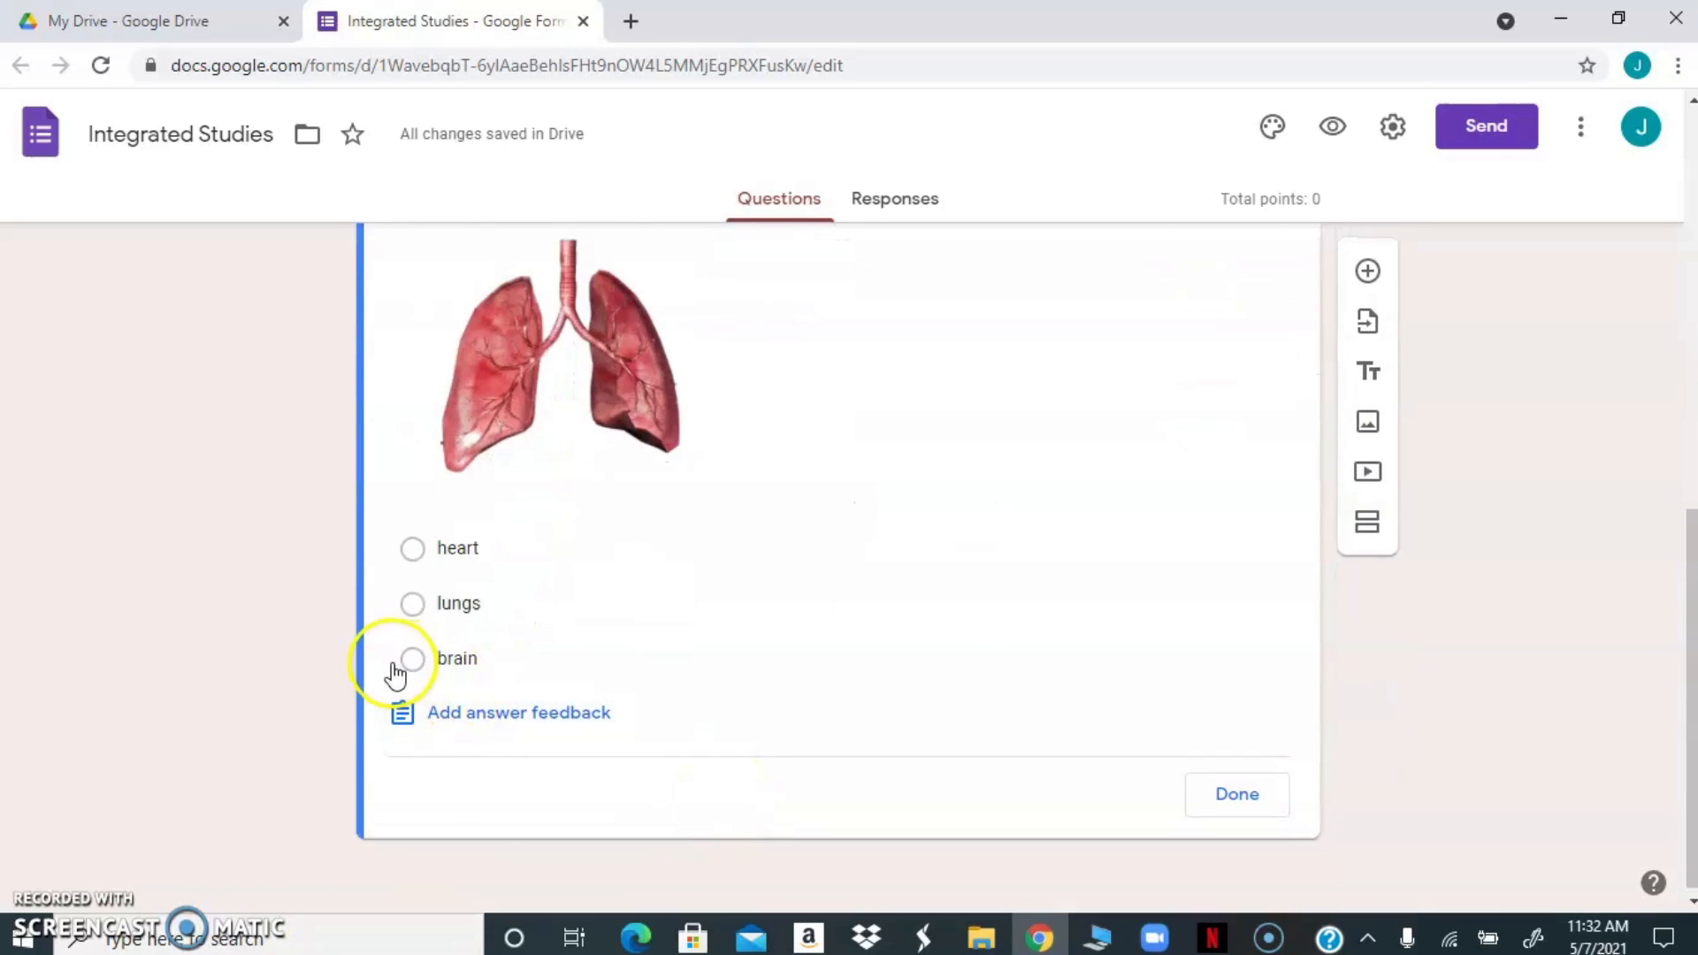
pyautogui.click(412, 605)
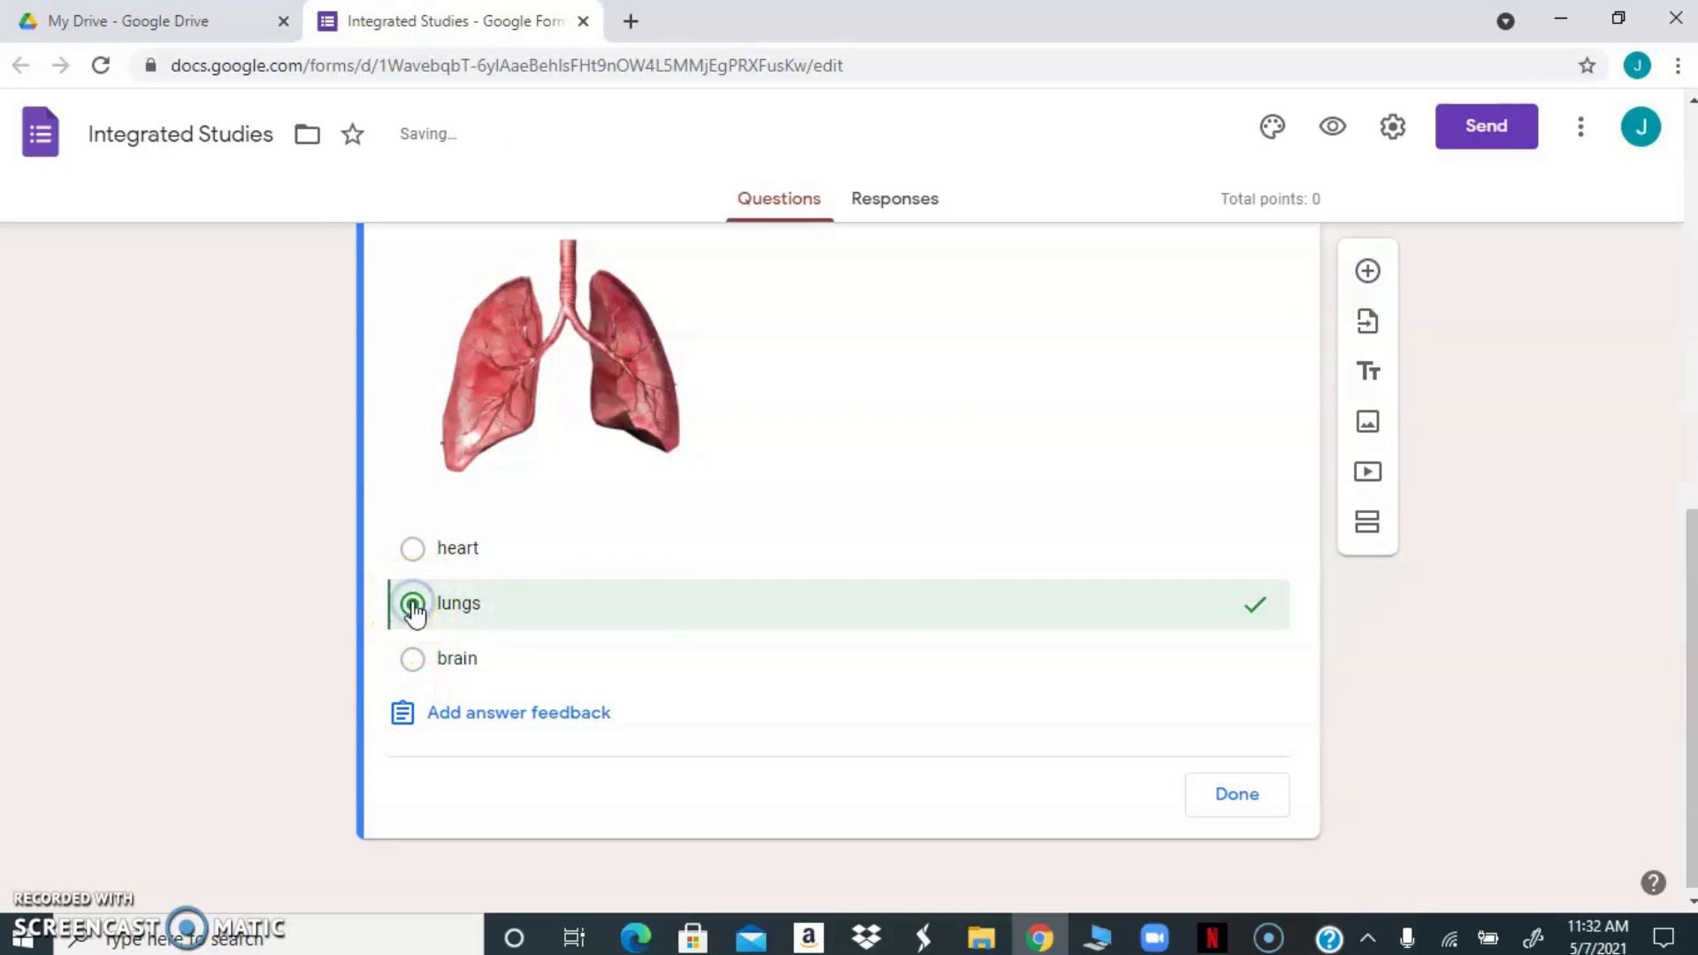
# Make the body-part question worth 1 point, finish its answer key, and mark the question as required
pyautogui.moveTo(1688, 591); pyautogui.dragTo(1671, 486)
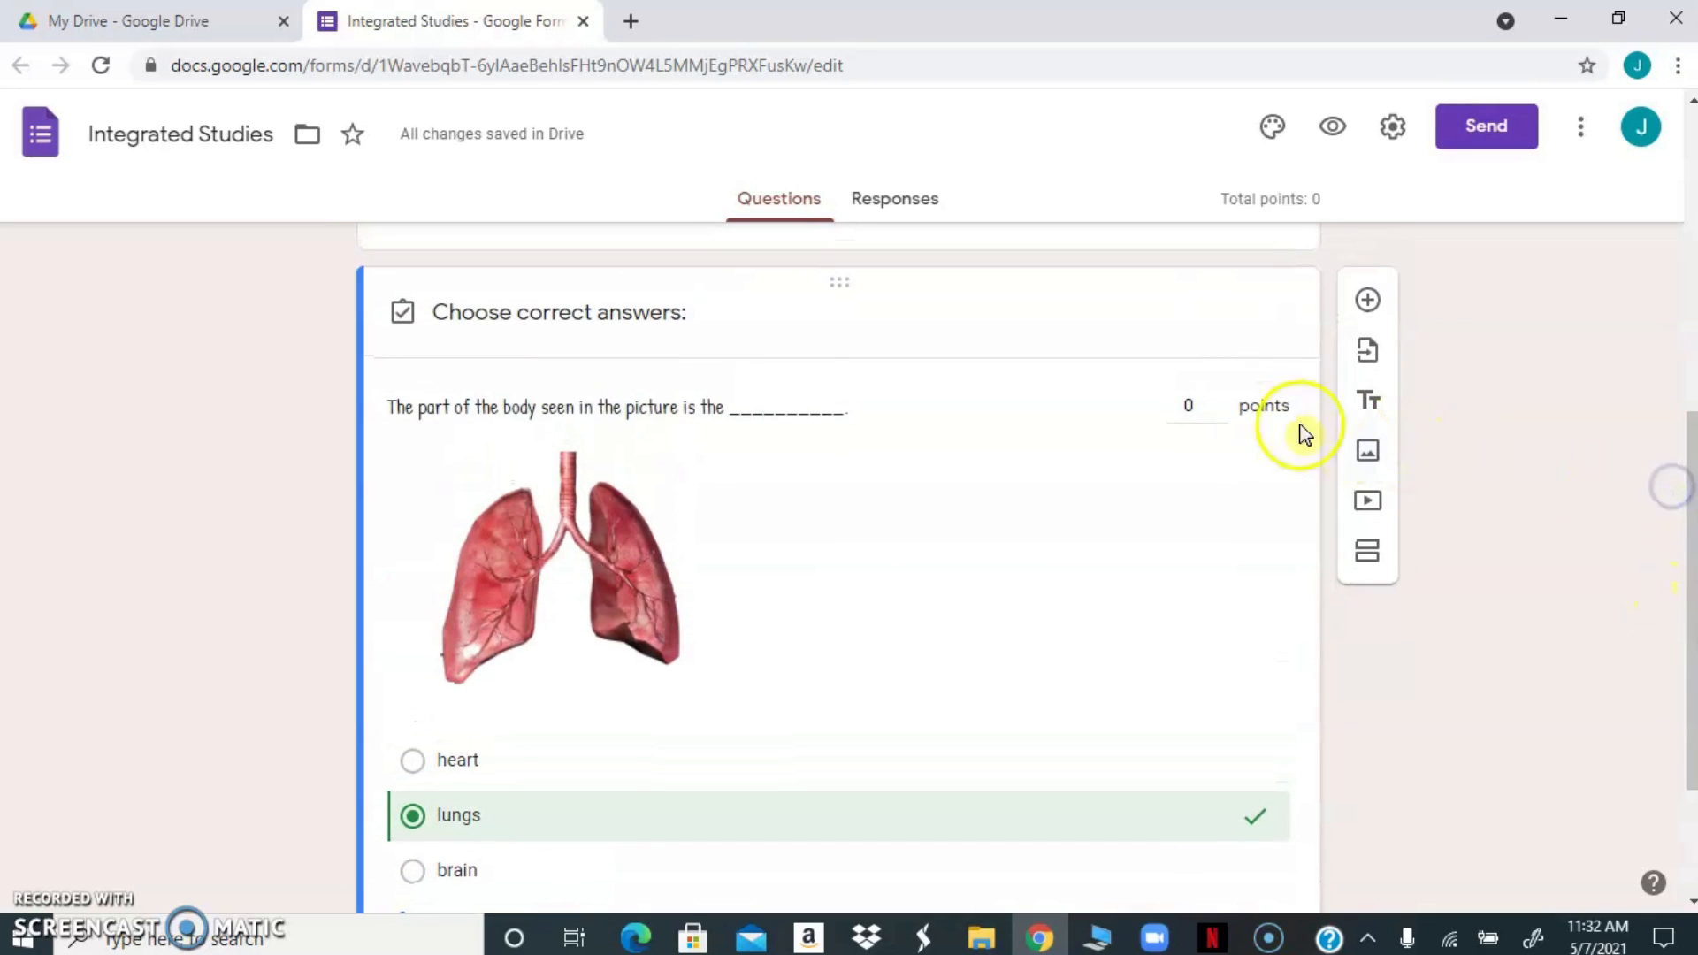
pyautogui.click(1221, 399)
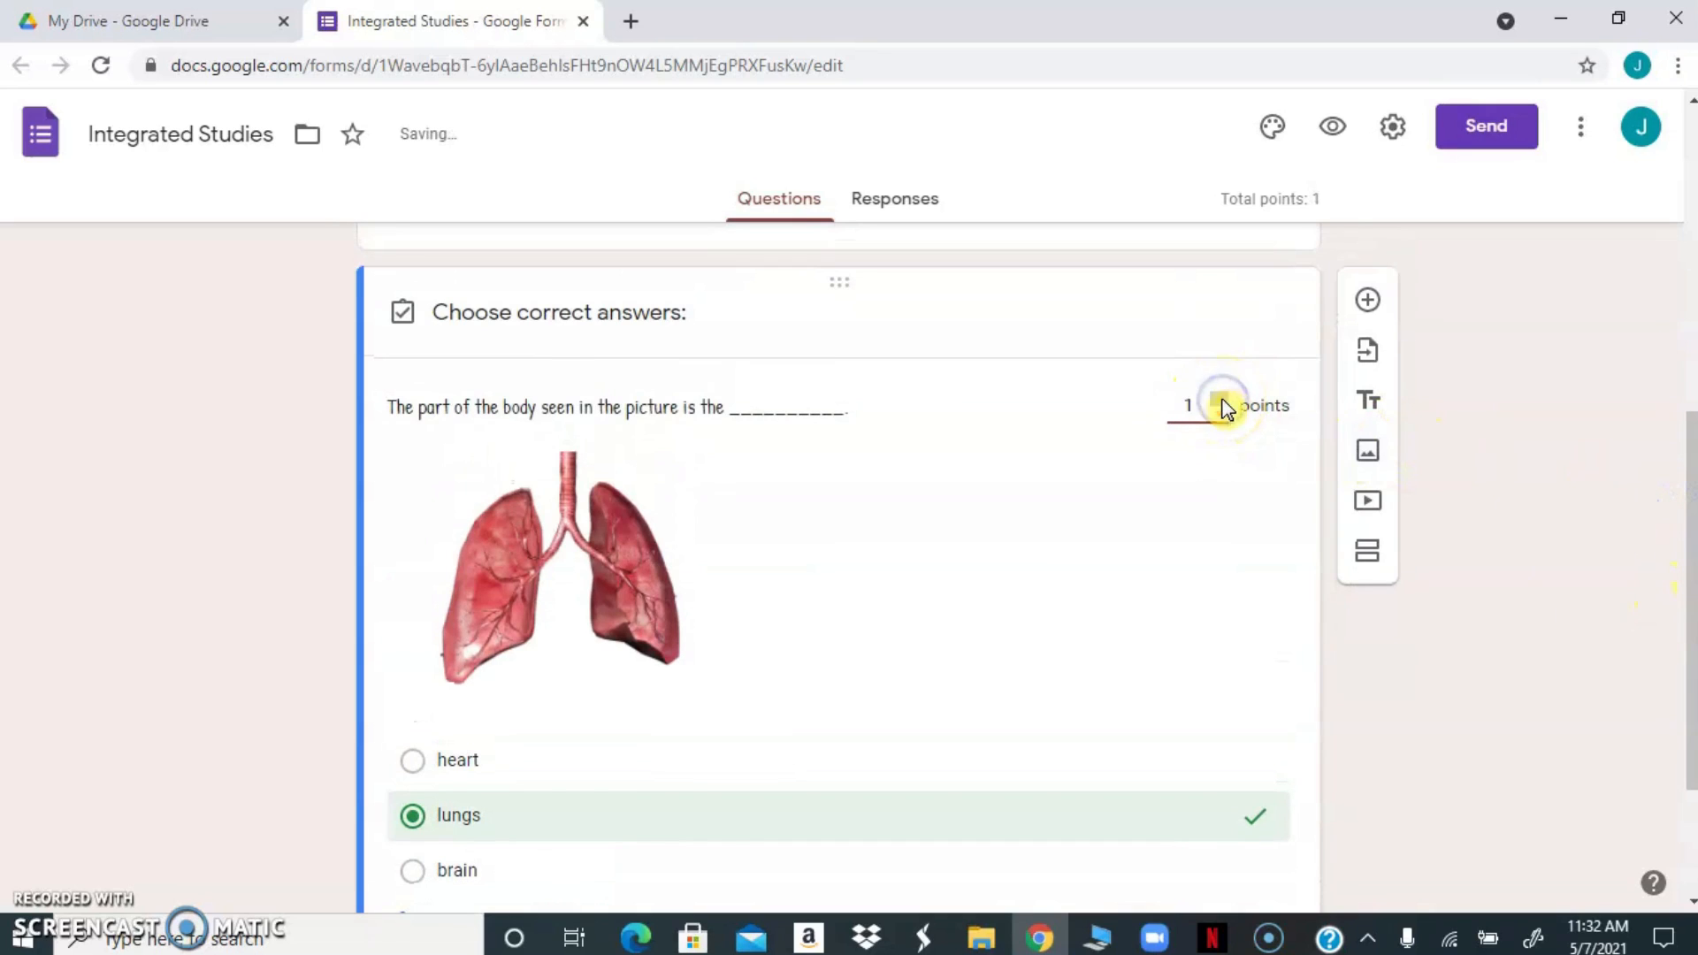
pyautogui.moveTo(1691, 584); pyautogui.dragTo(1691, 701)
pyautogui.click(1237, 793)
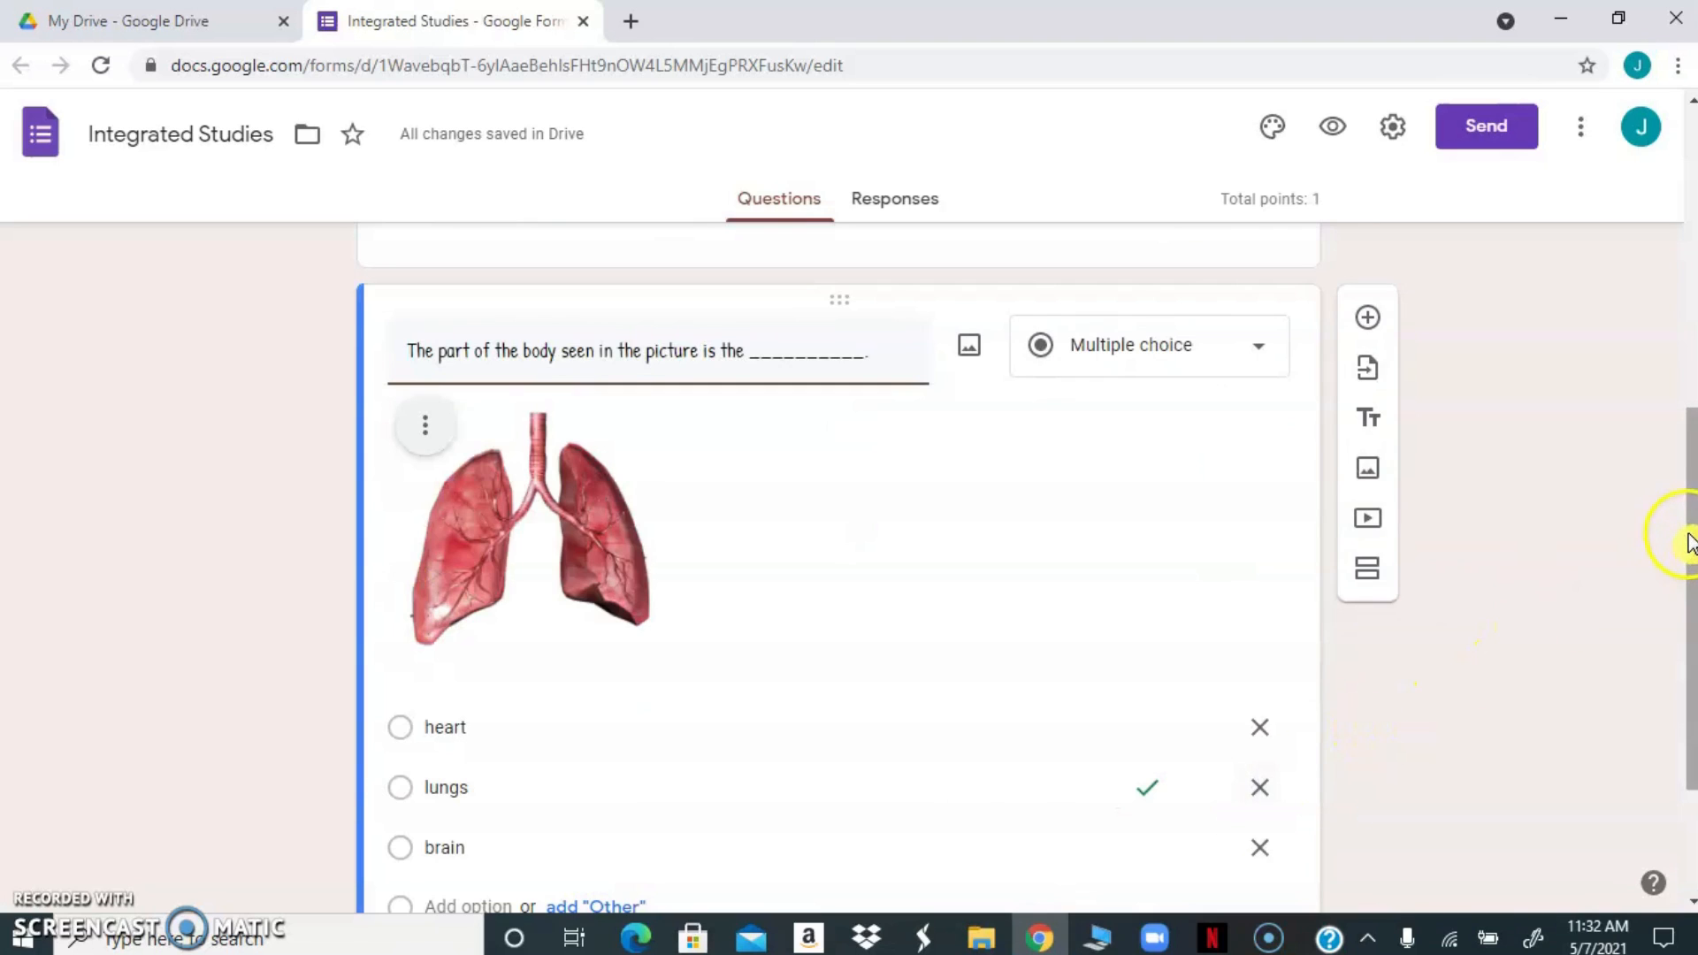
pyautogui.moveTo(1689, 540); pyautogui.dragTo(1661, 655)
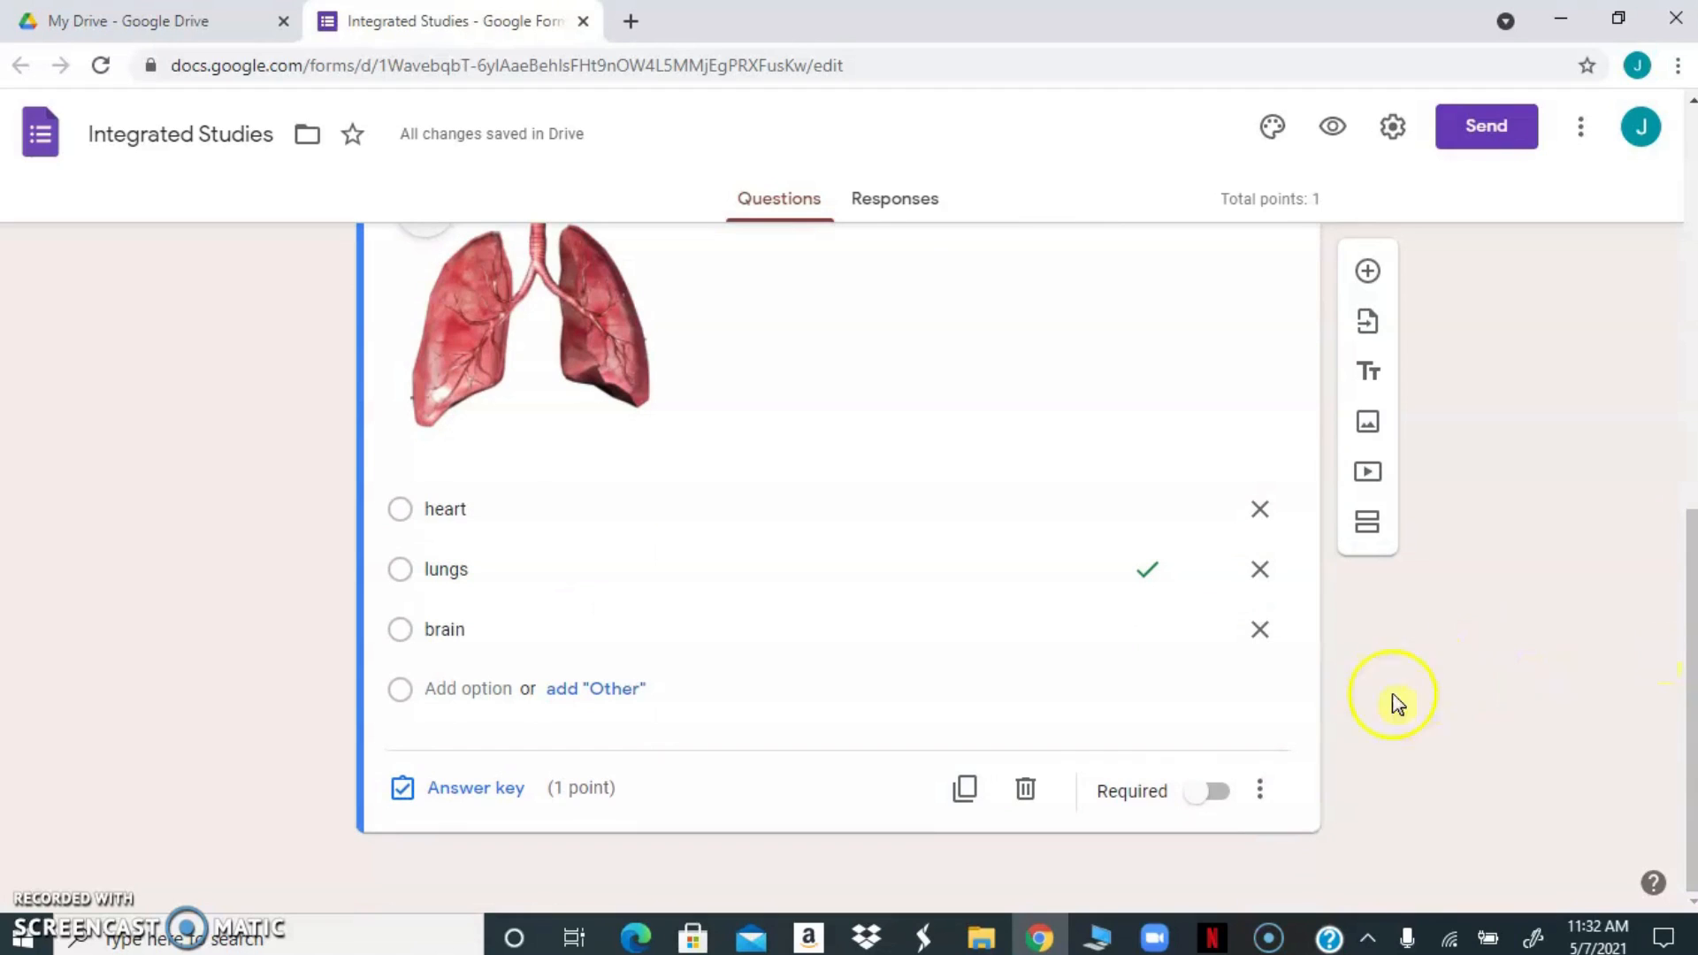
pyautogui.click(1221, 796)
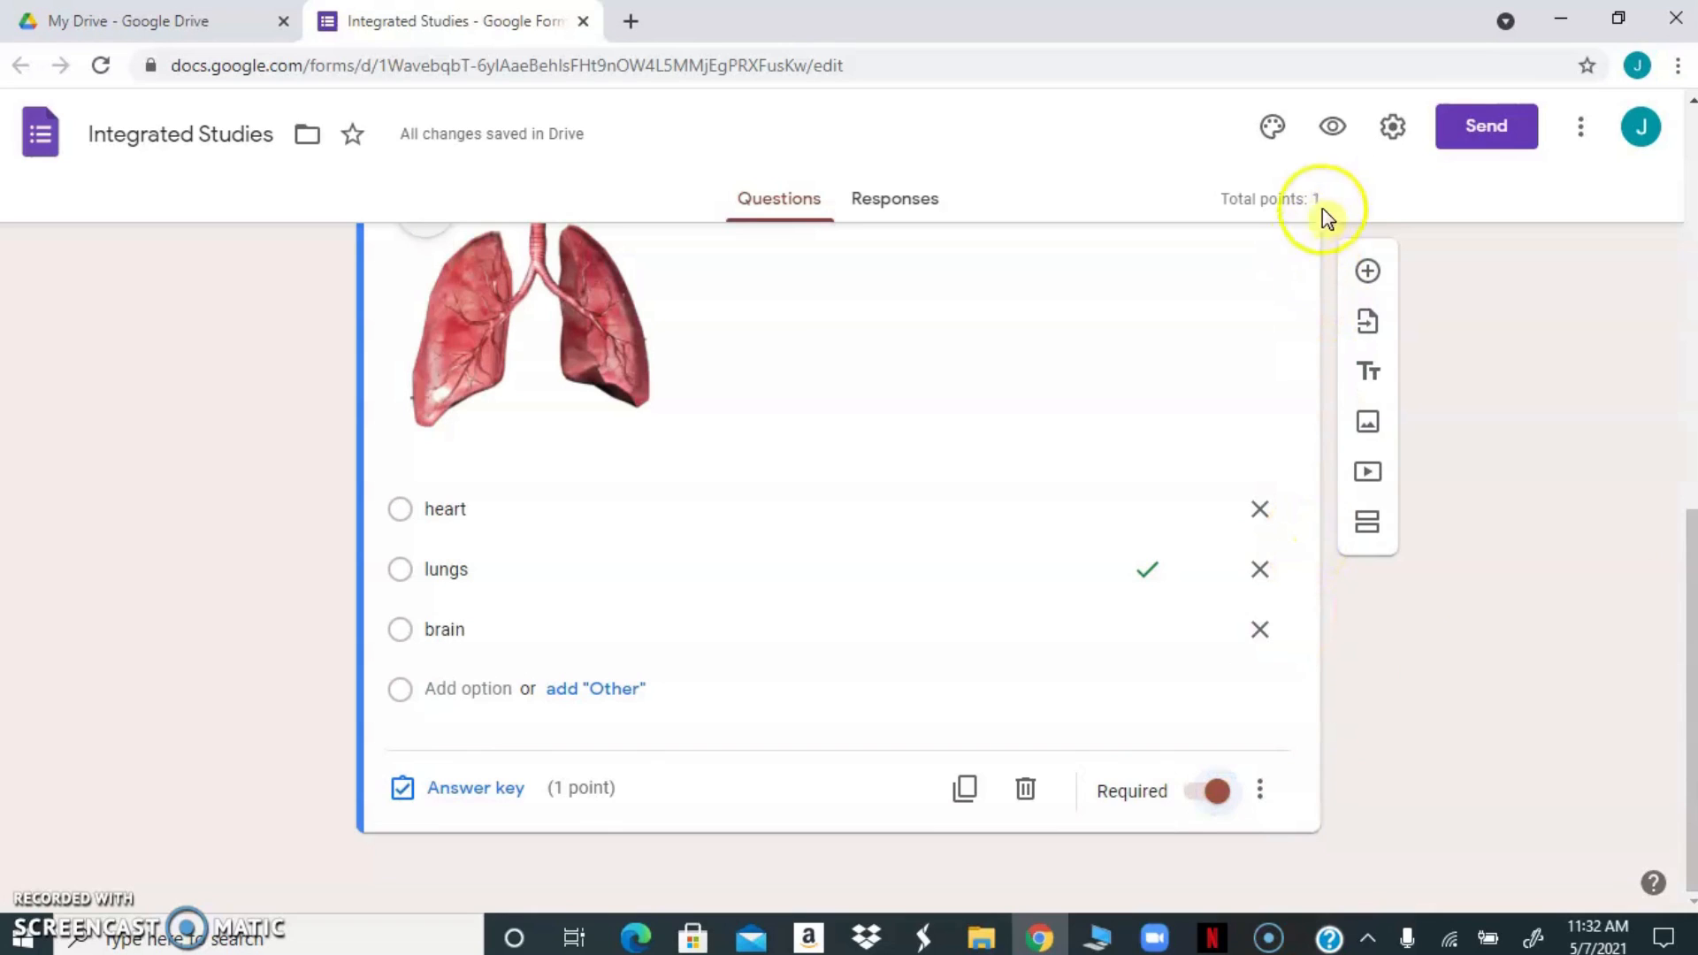
# Preview the quiz as respondents see it, review the Full Name and body-part questions, and return to the form editor
pyautogui.click(1331, 133)
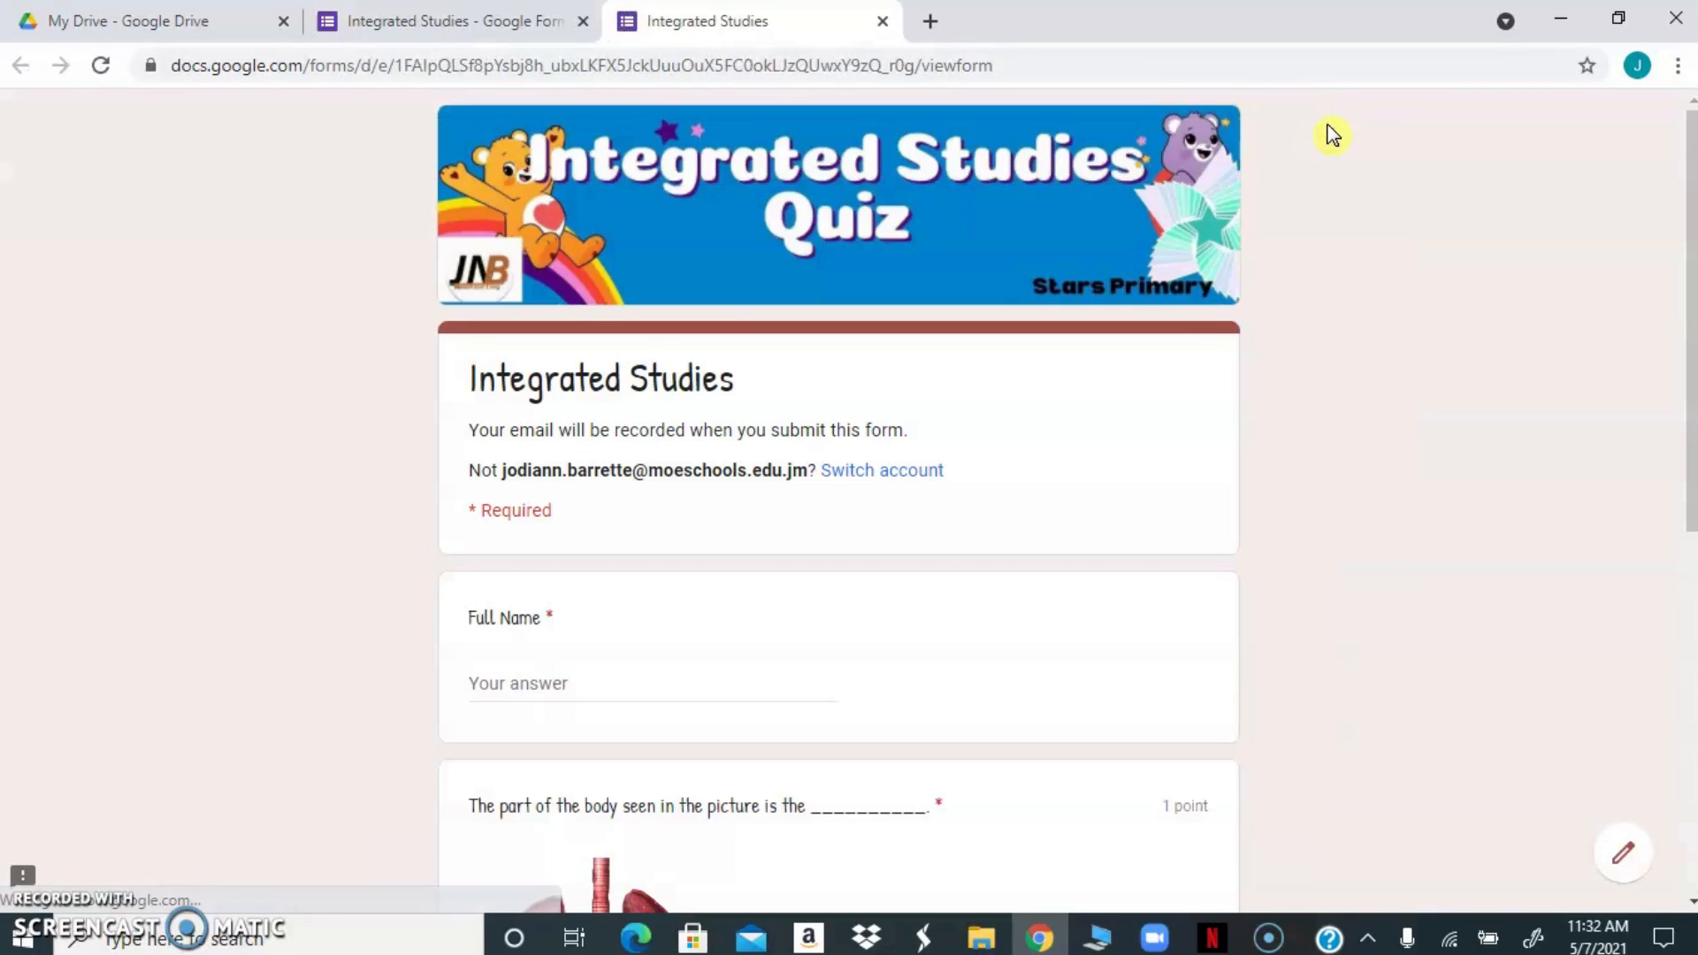
pyautogui.moveTo(1691, 205); pyautogui.dragTo(1681, 442)
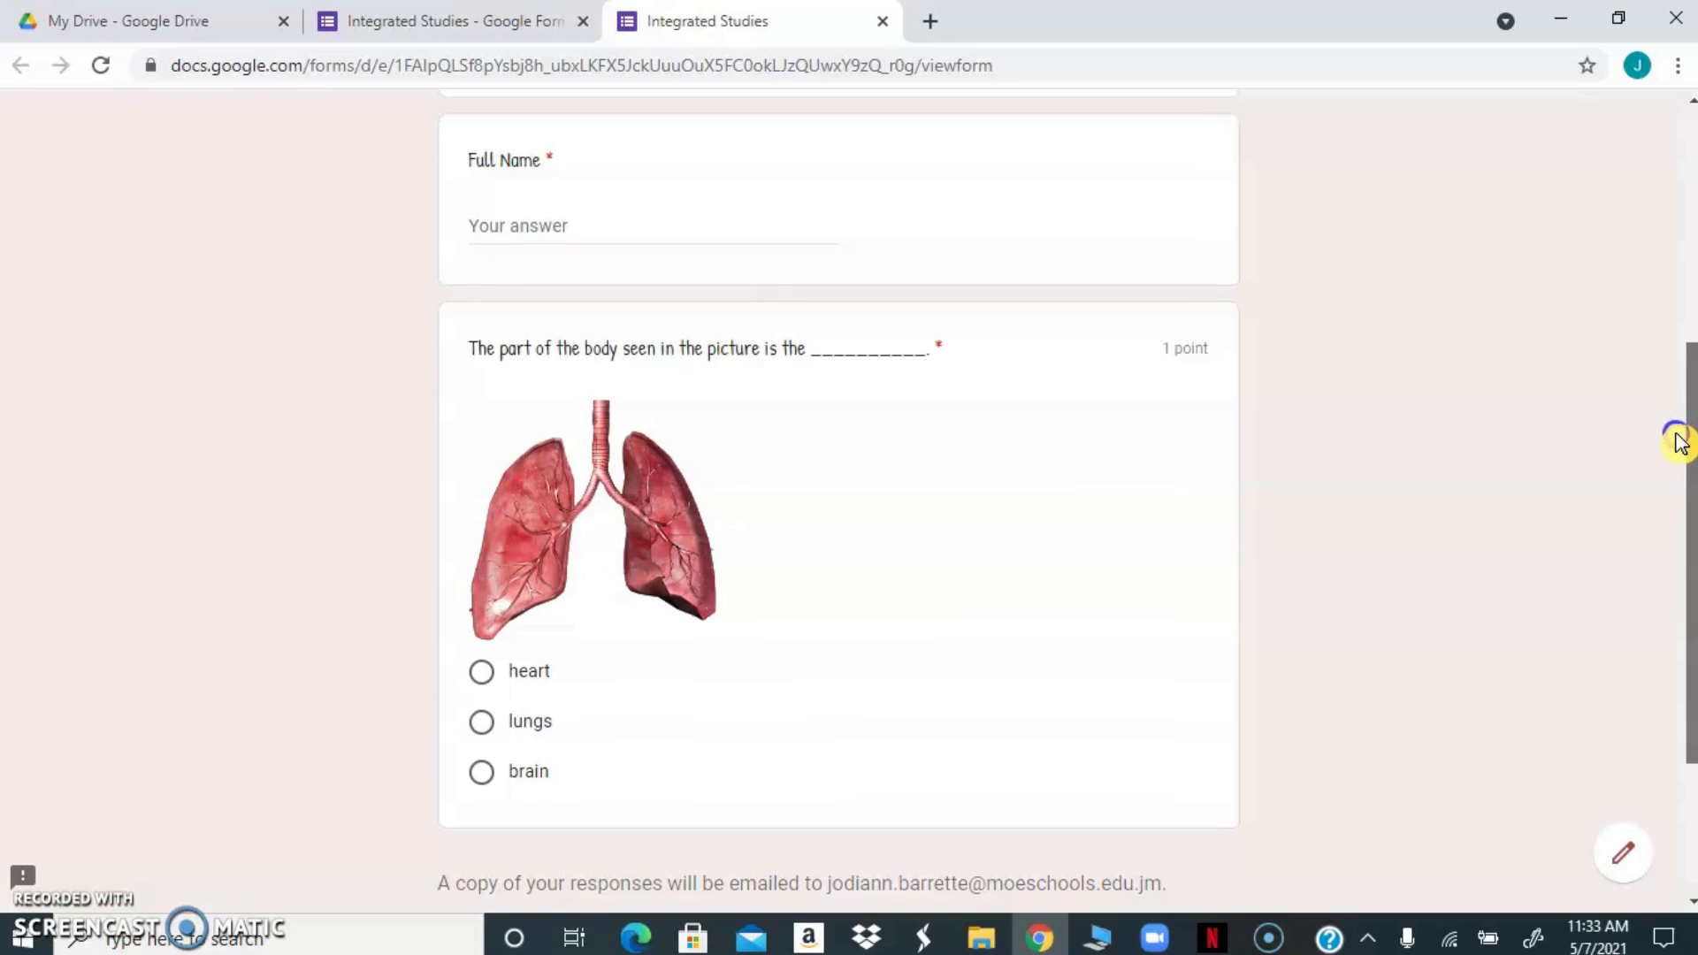
pyautogui.moveTo(1681, 442); pyautogui.dragTo(1678, 461)
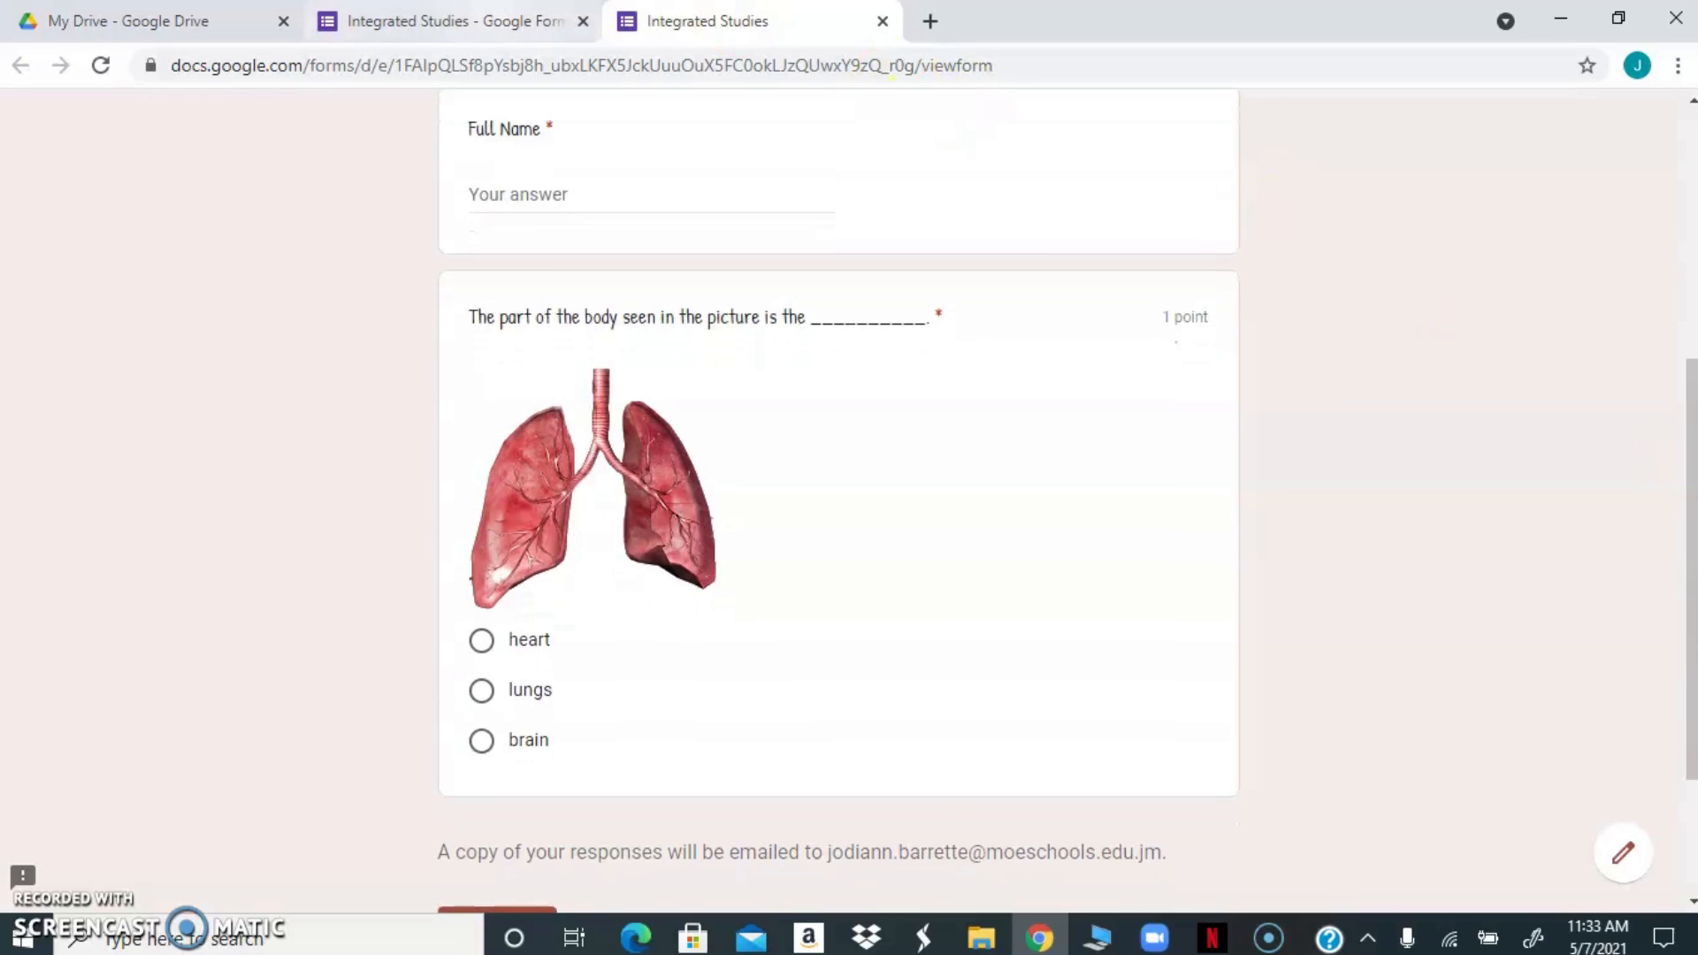
pyautogui.click(440, 19)
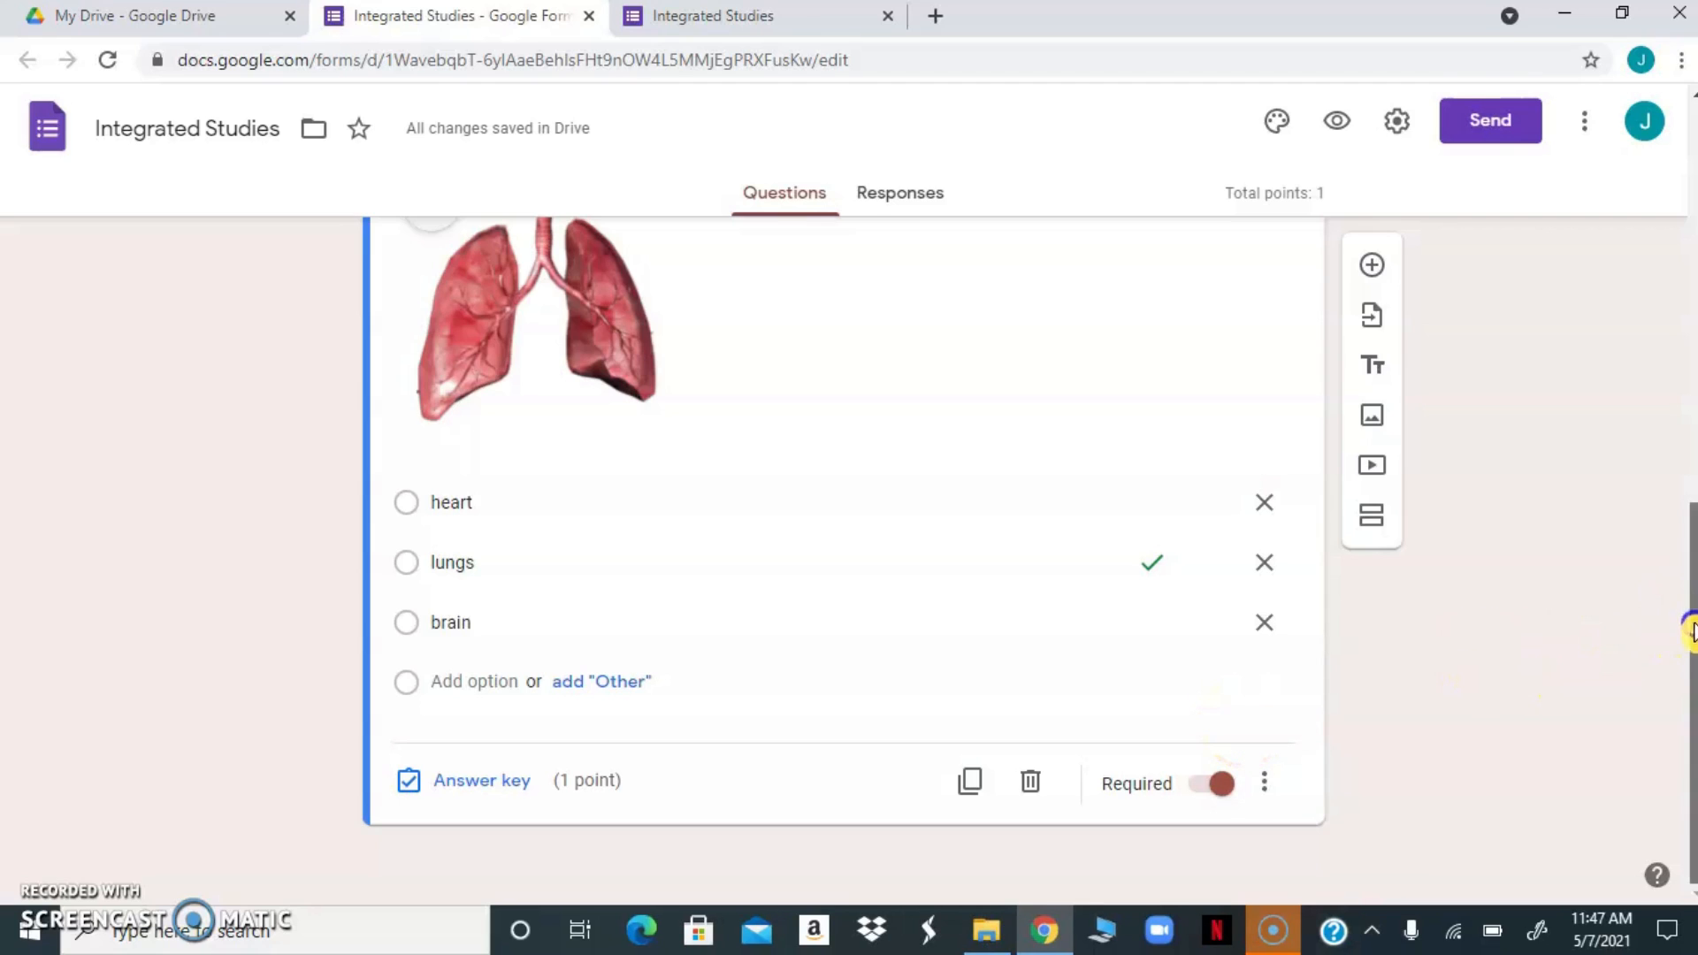
# Add a multiple-choice question reading "Which of the following shows an activity that would make your heart beats slower?" below the body-part question
pyautogui.click(1371, 265)
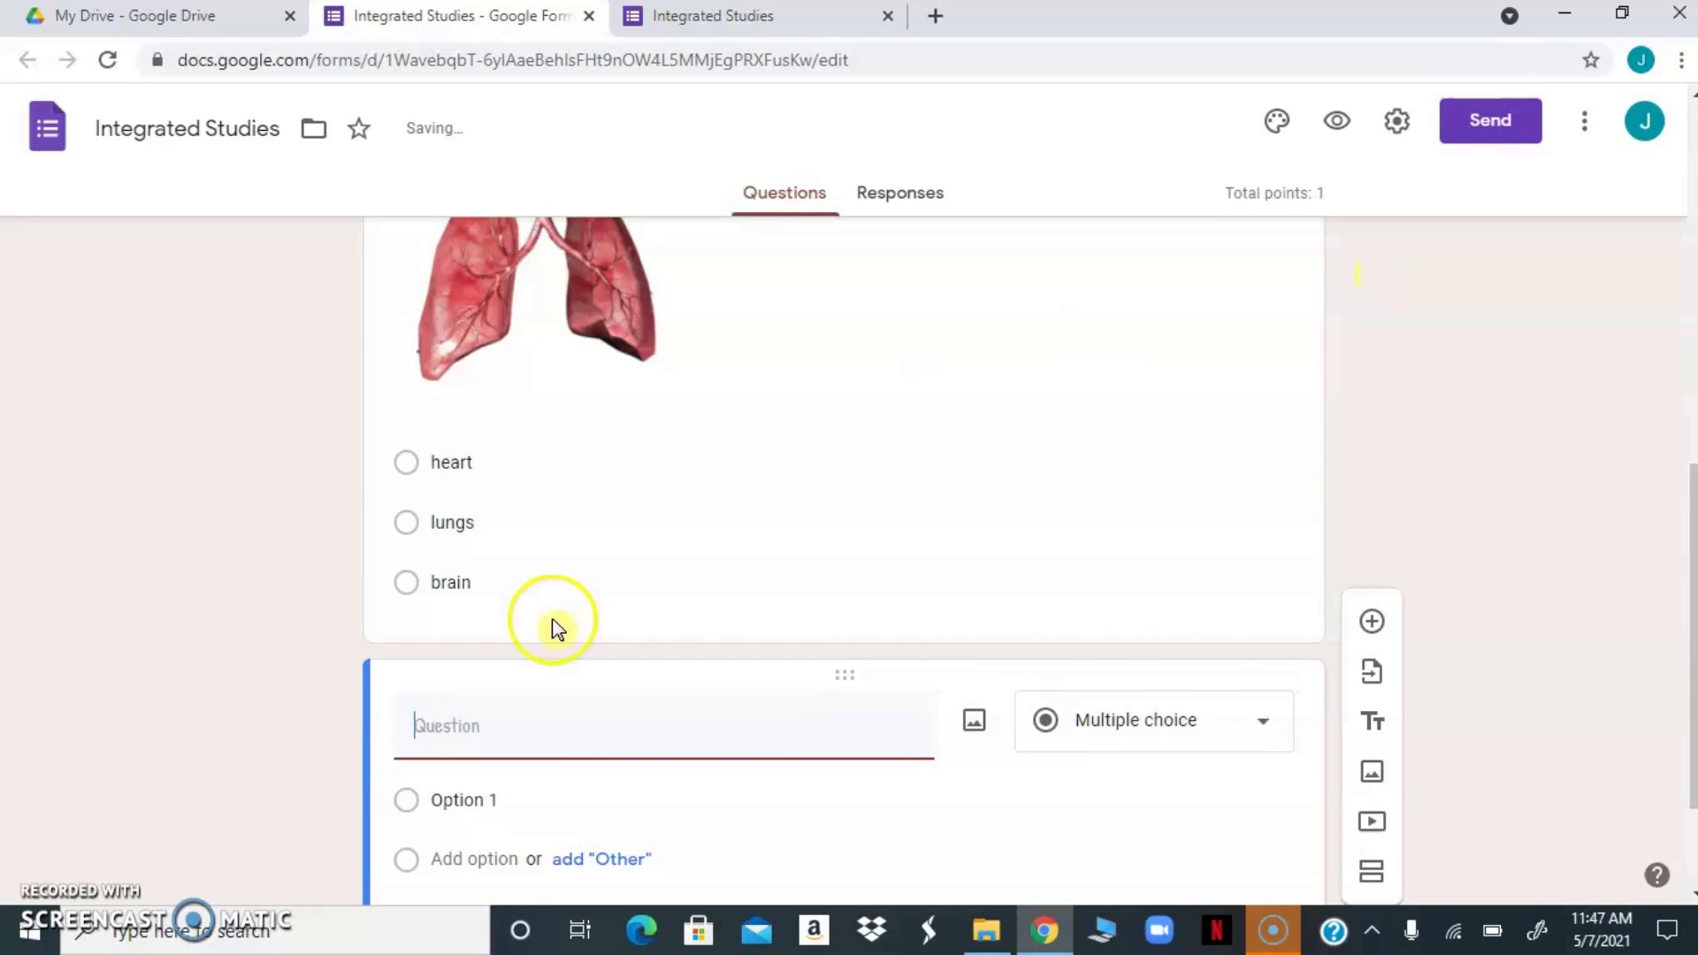
pyautogui.click(456, 734)
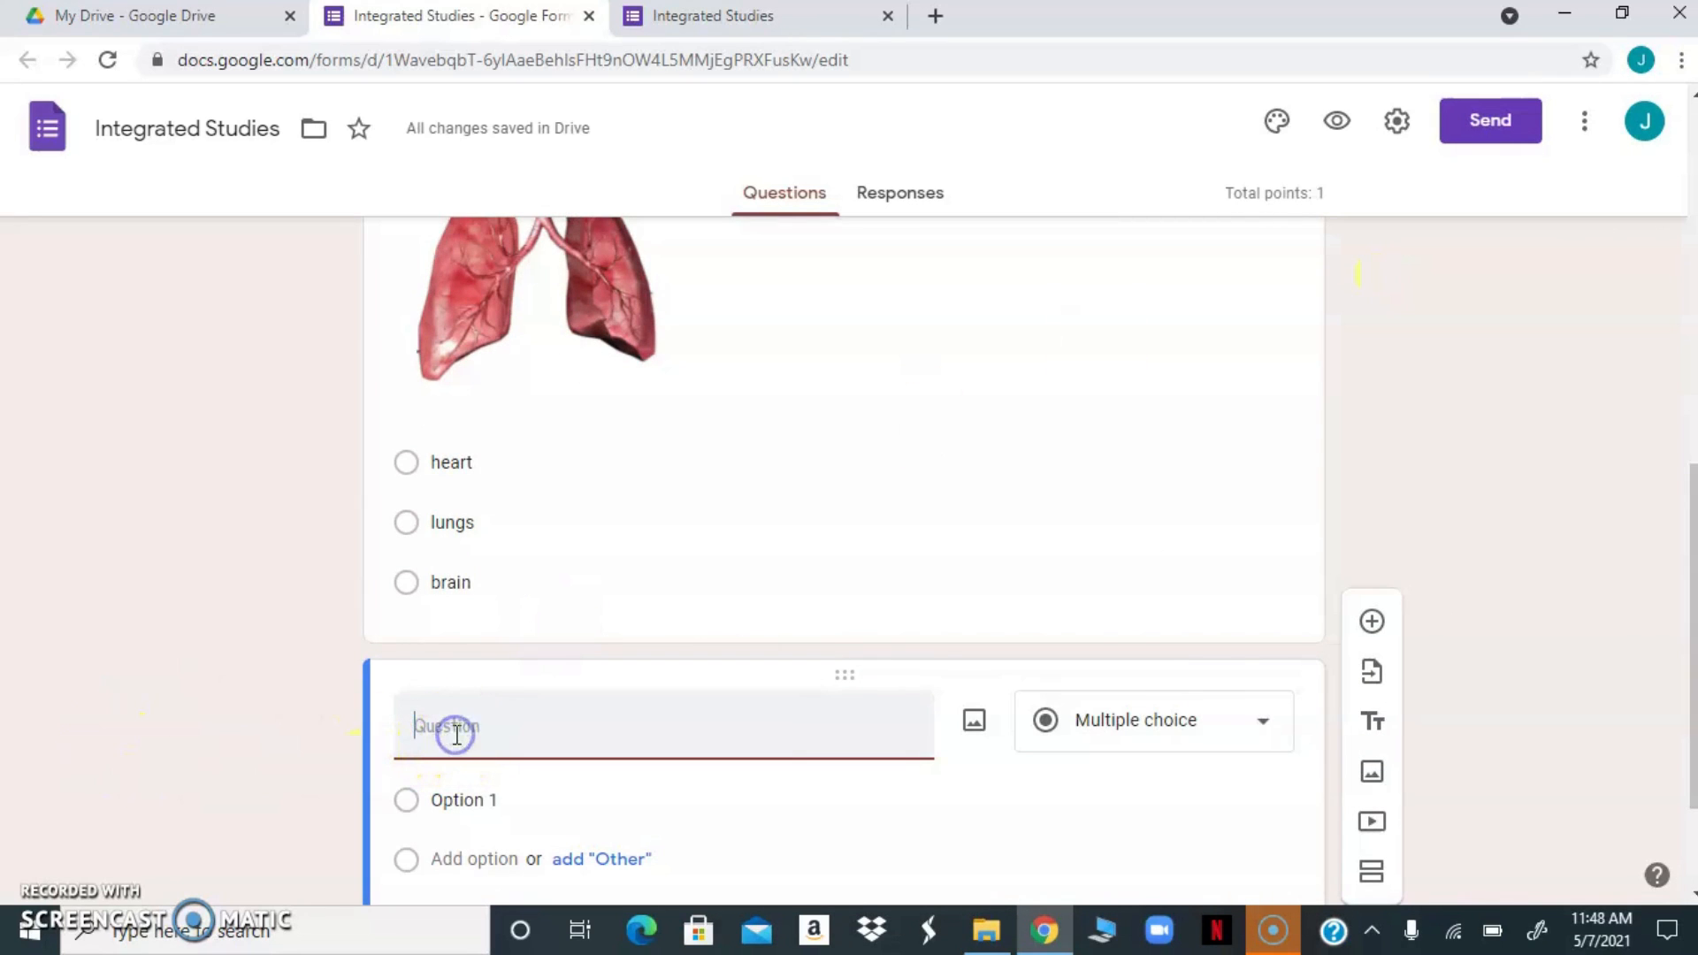
pyautogui.write('Which')
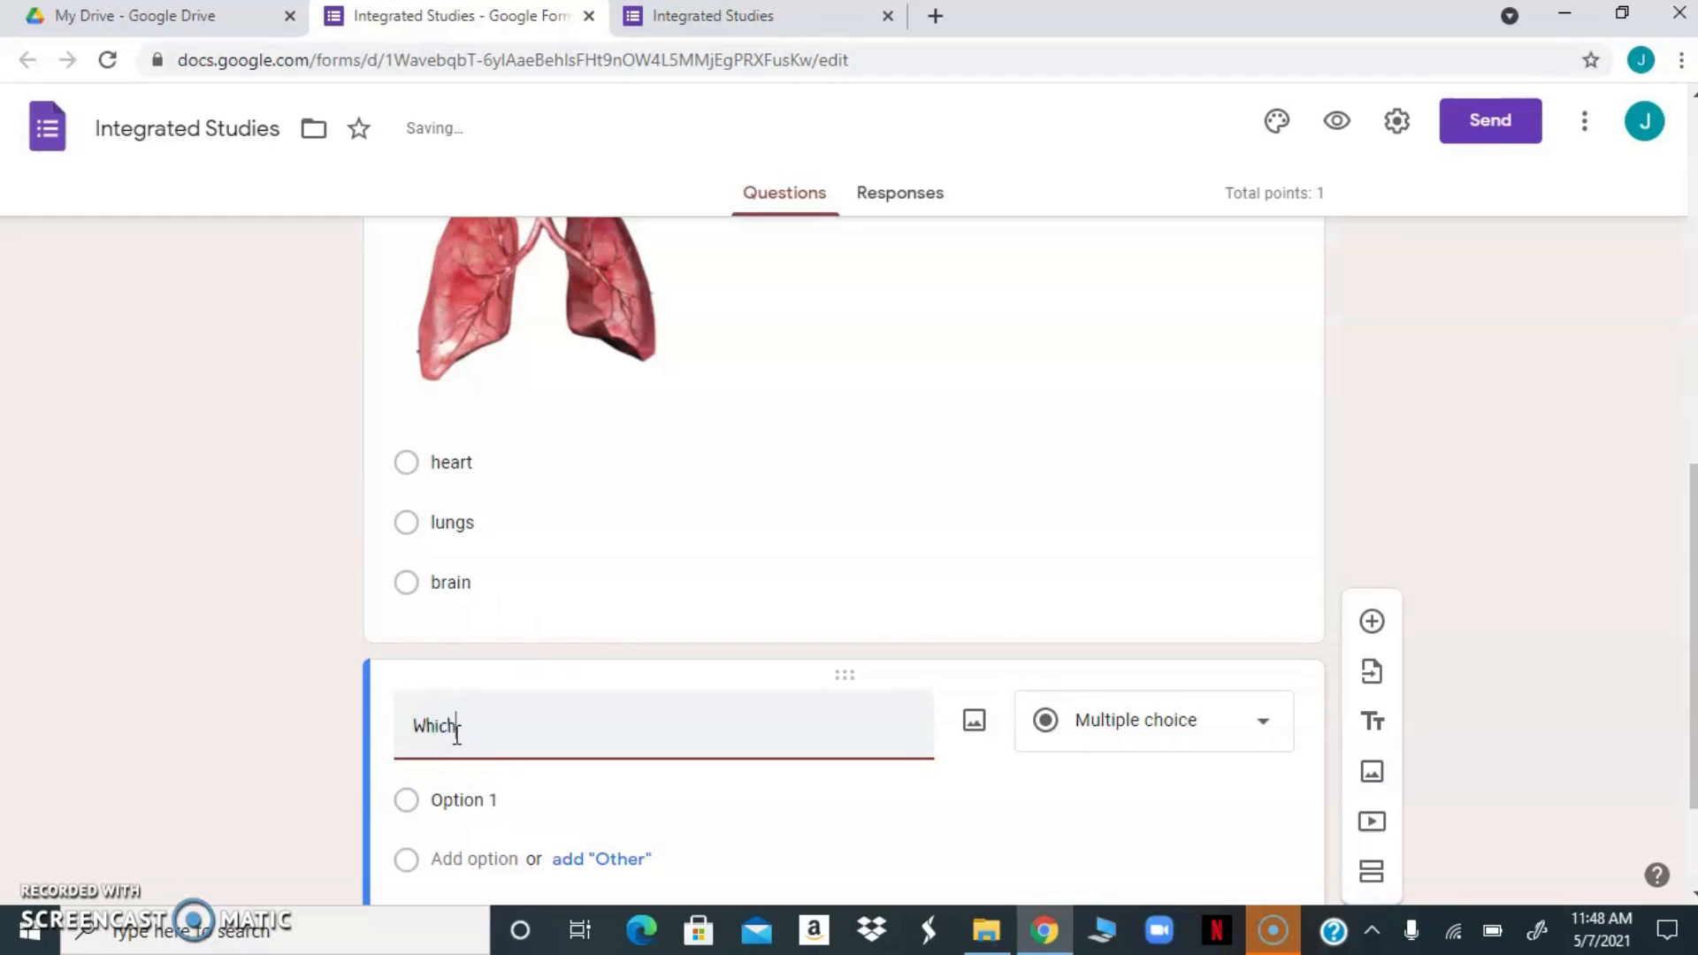
pyautogui.write(' of the following shows an activity that would make your heart beats slower')
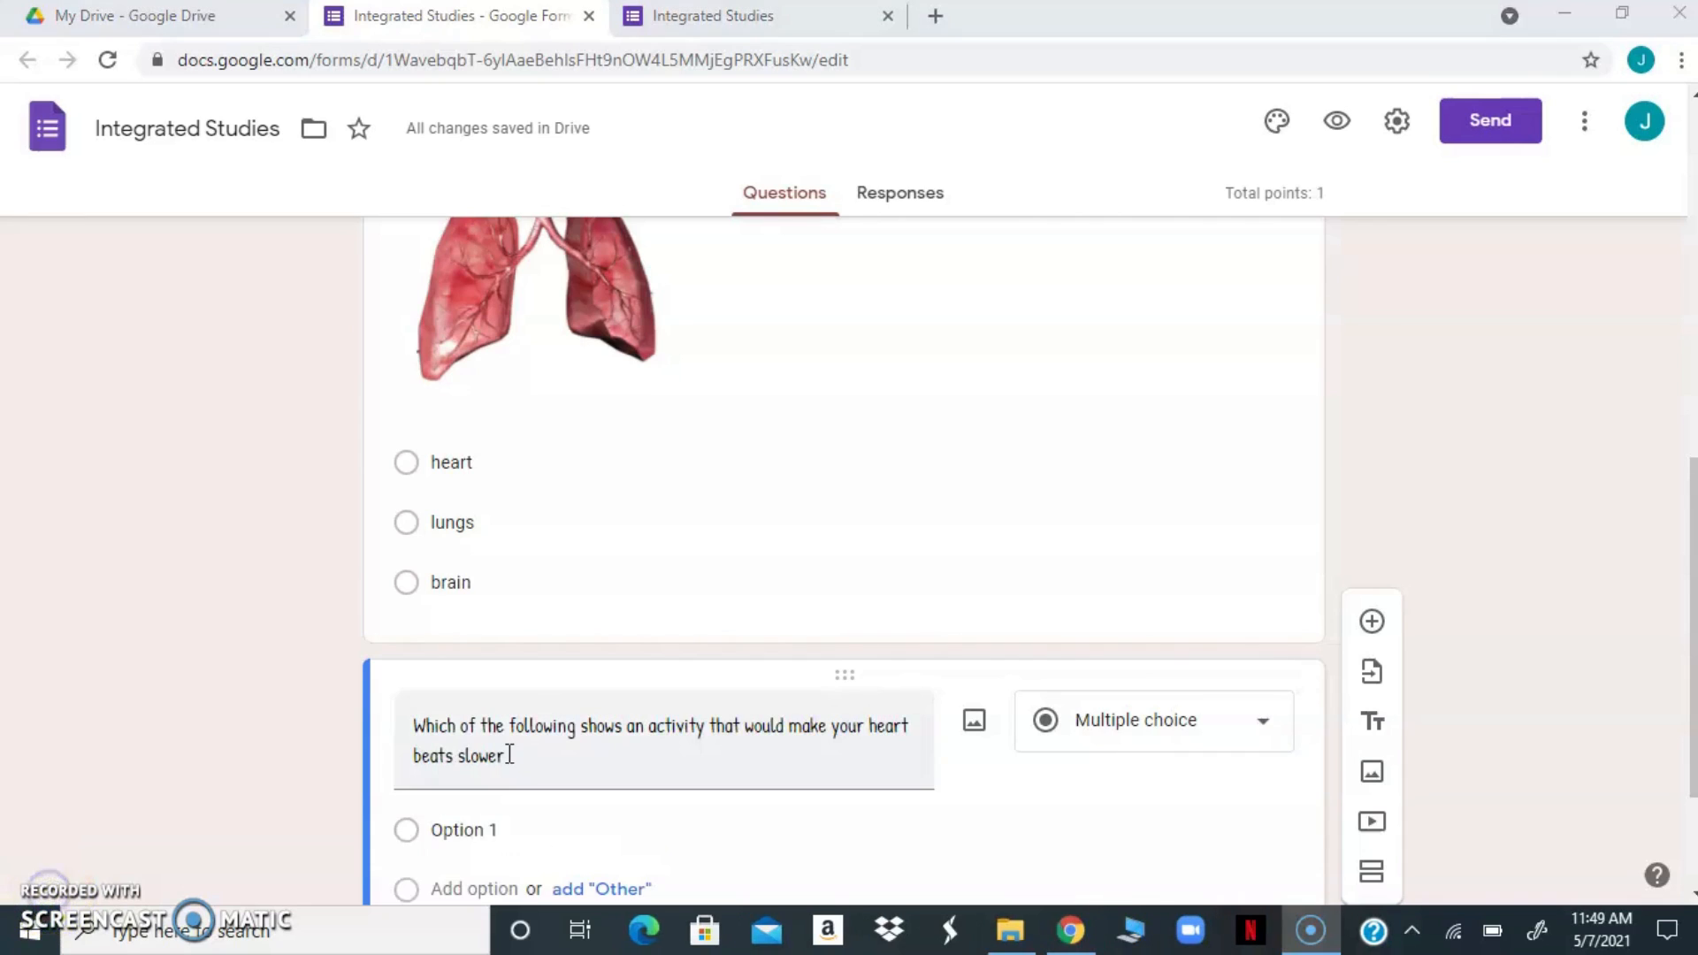
pyautogui.click(508, 754)
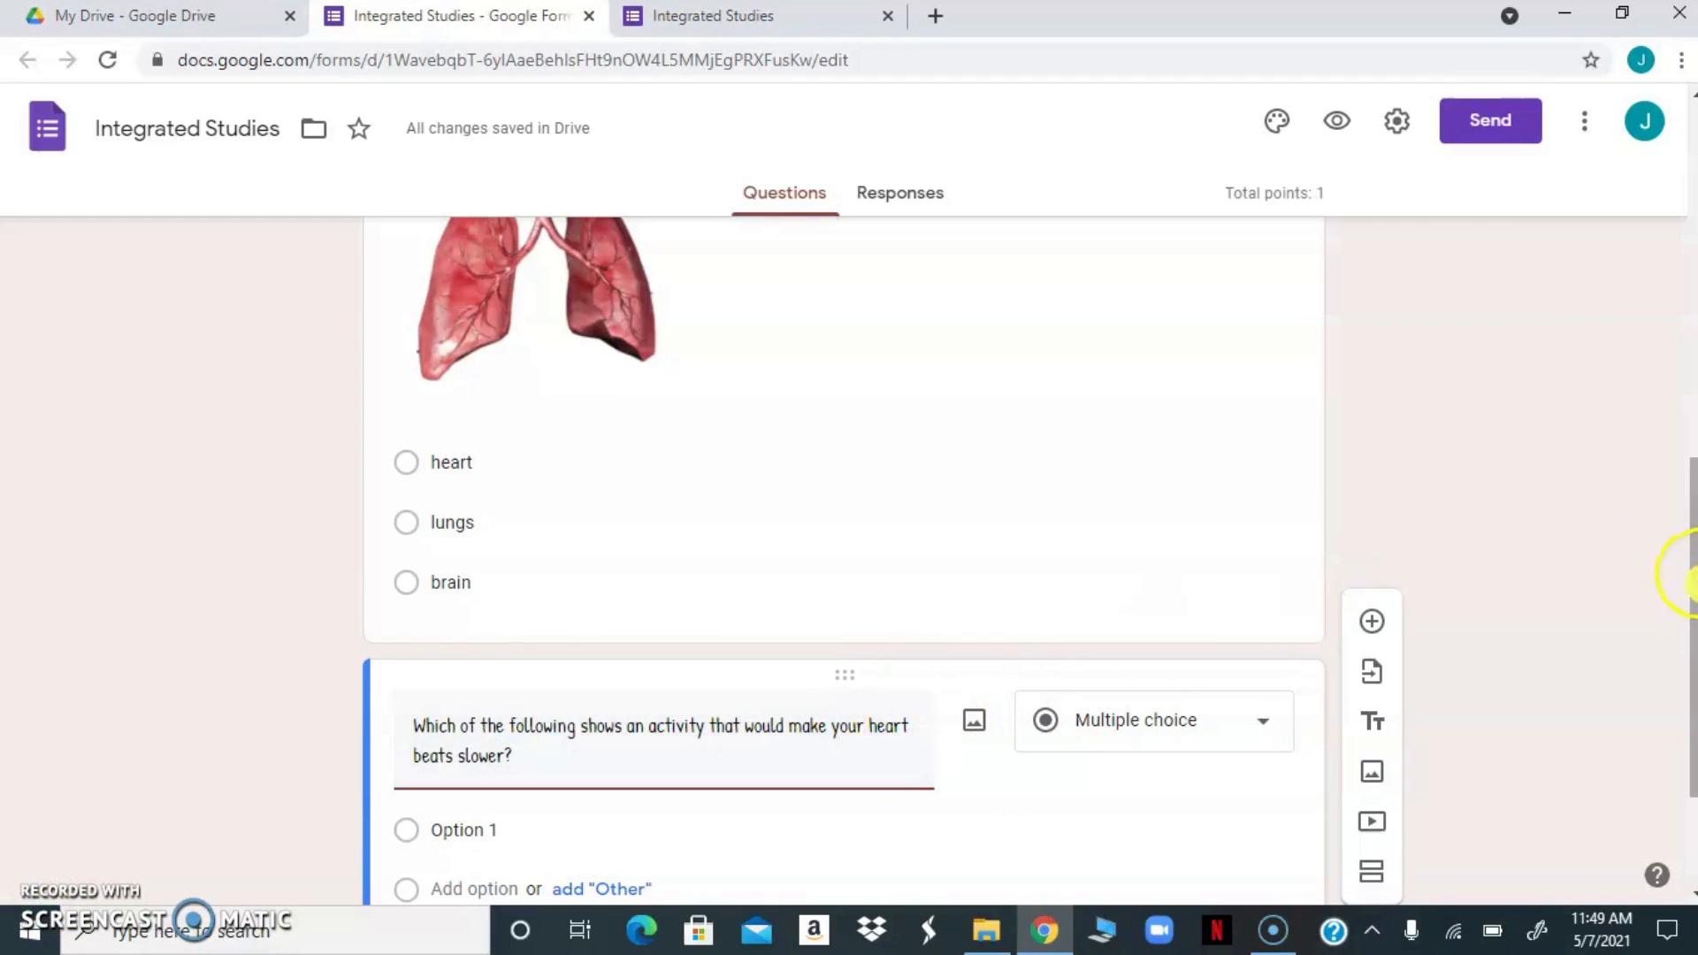
pyautogui.moveTo(1691, 579); pyautogui.dragTo(1691, 655)
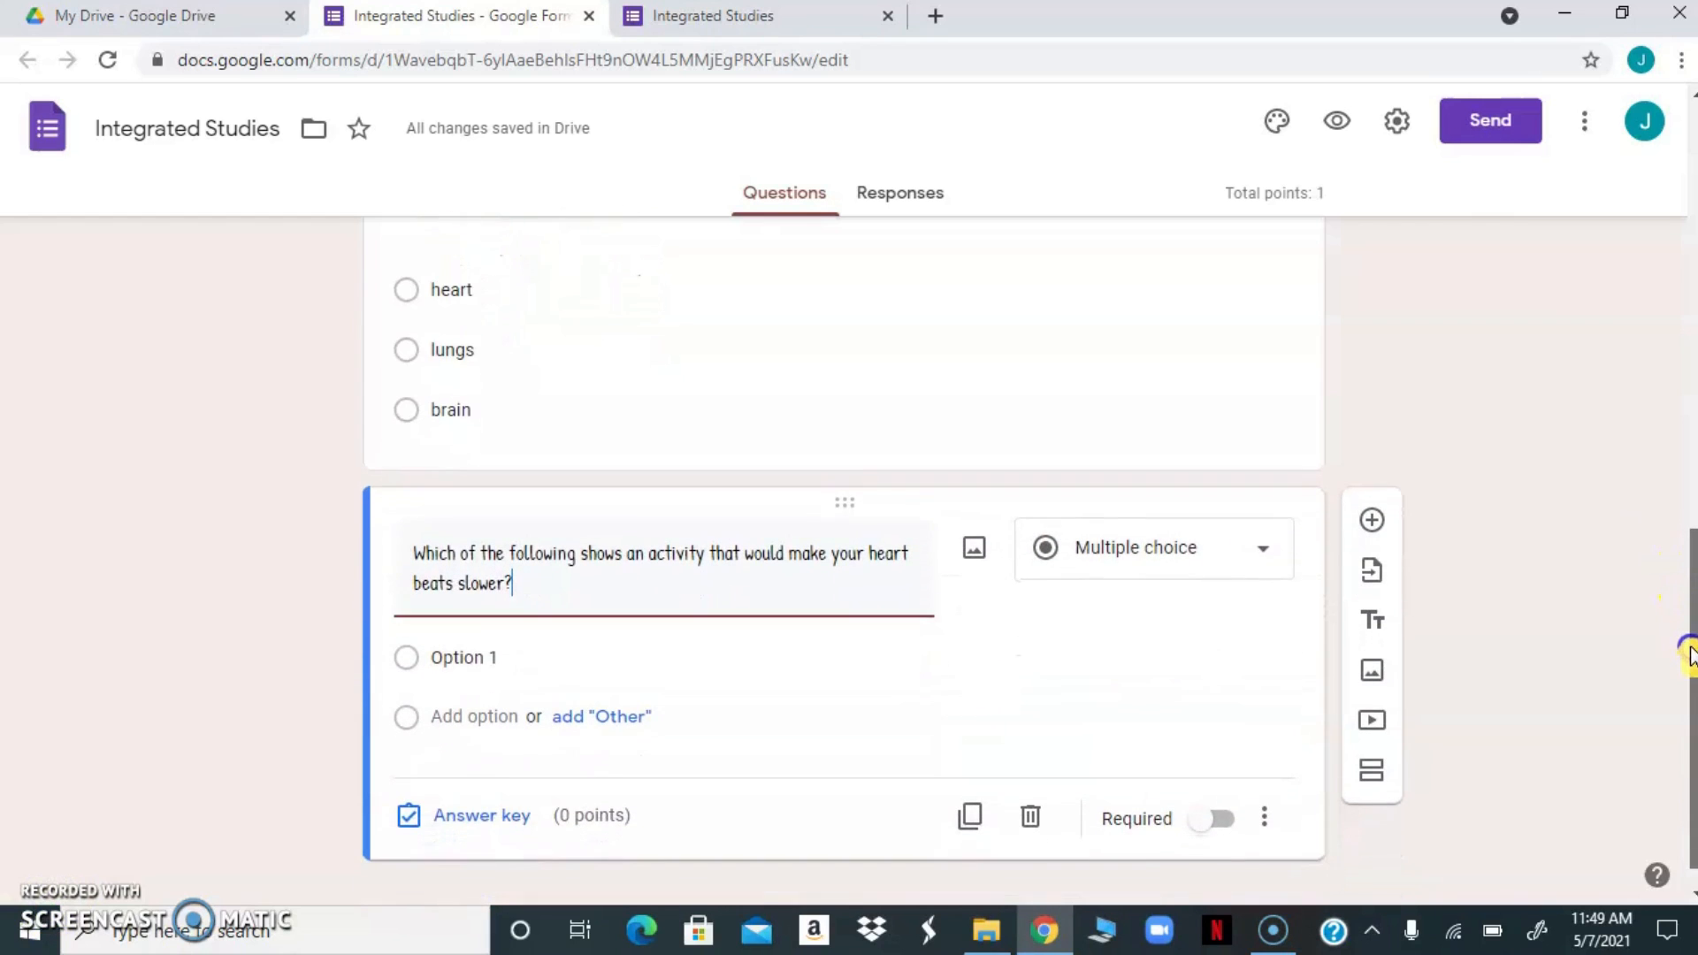
pyautogui.click(1265, 554)
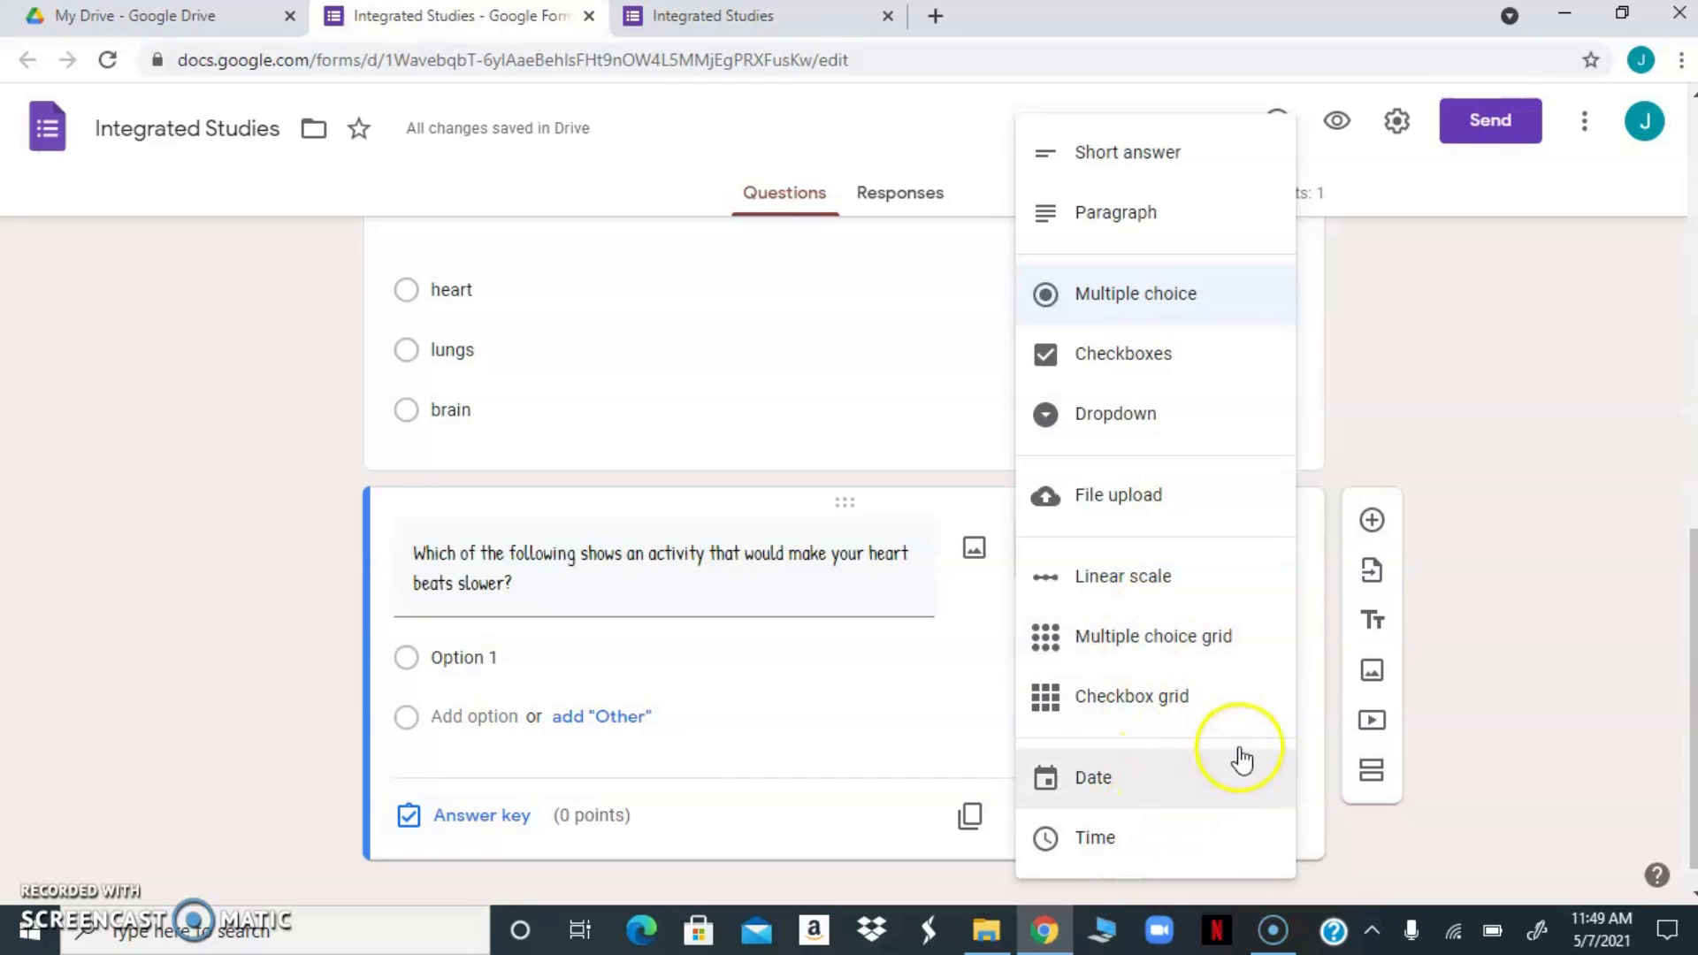
pyautogui.click(1121, 294)
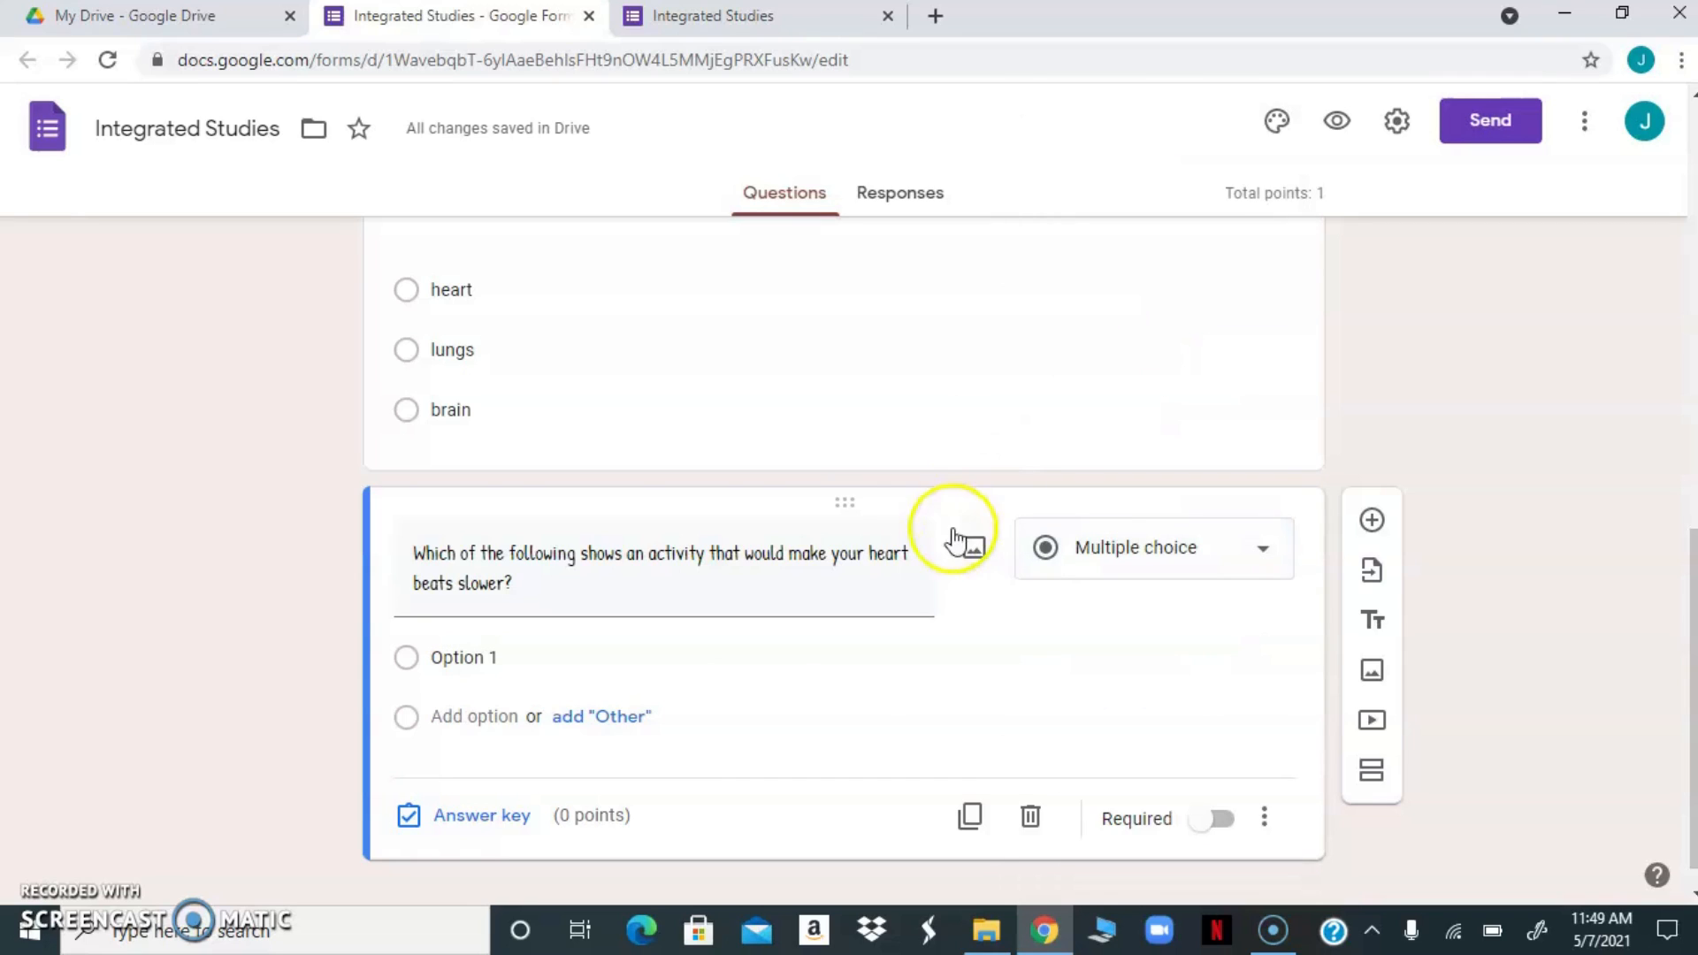
# Search Google images for "girl skipping" and insert the cartoon of a girl with a skipping rope into the first answer option
pyautogui.click(448, 657)
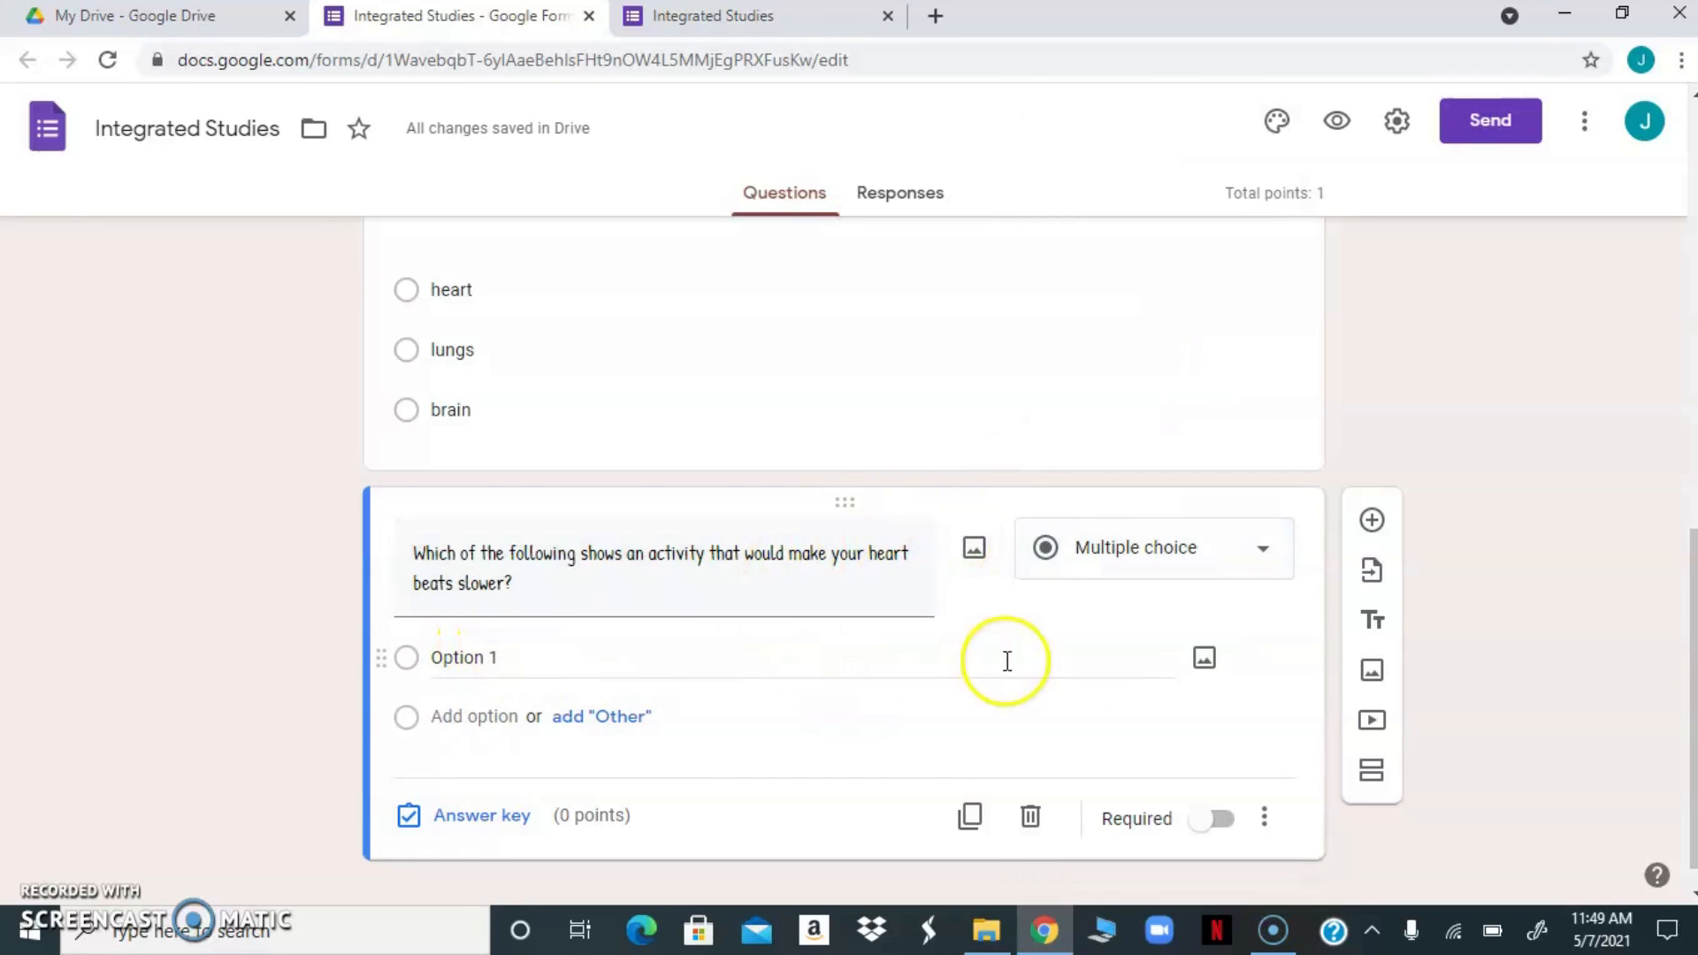
pyautogui.click(1206, 665)
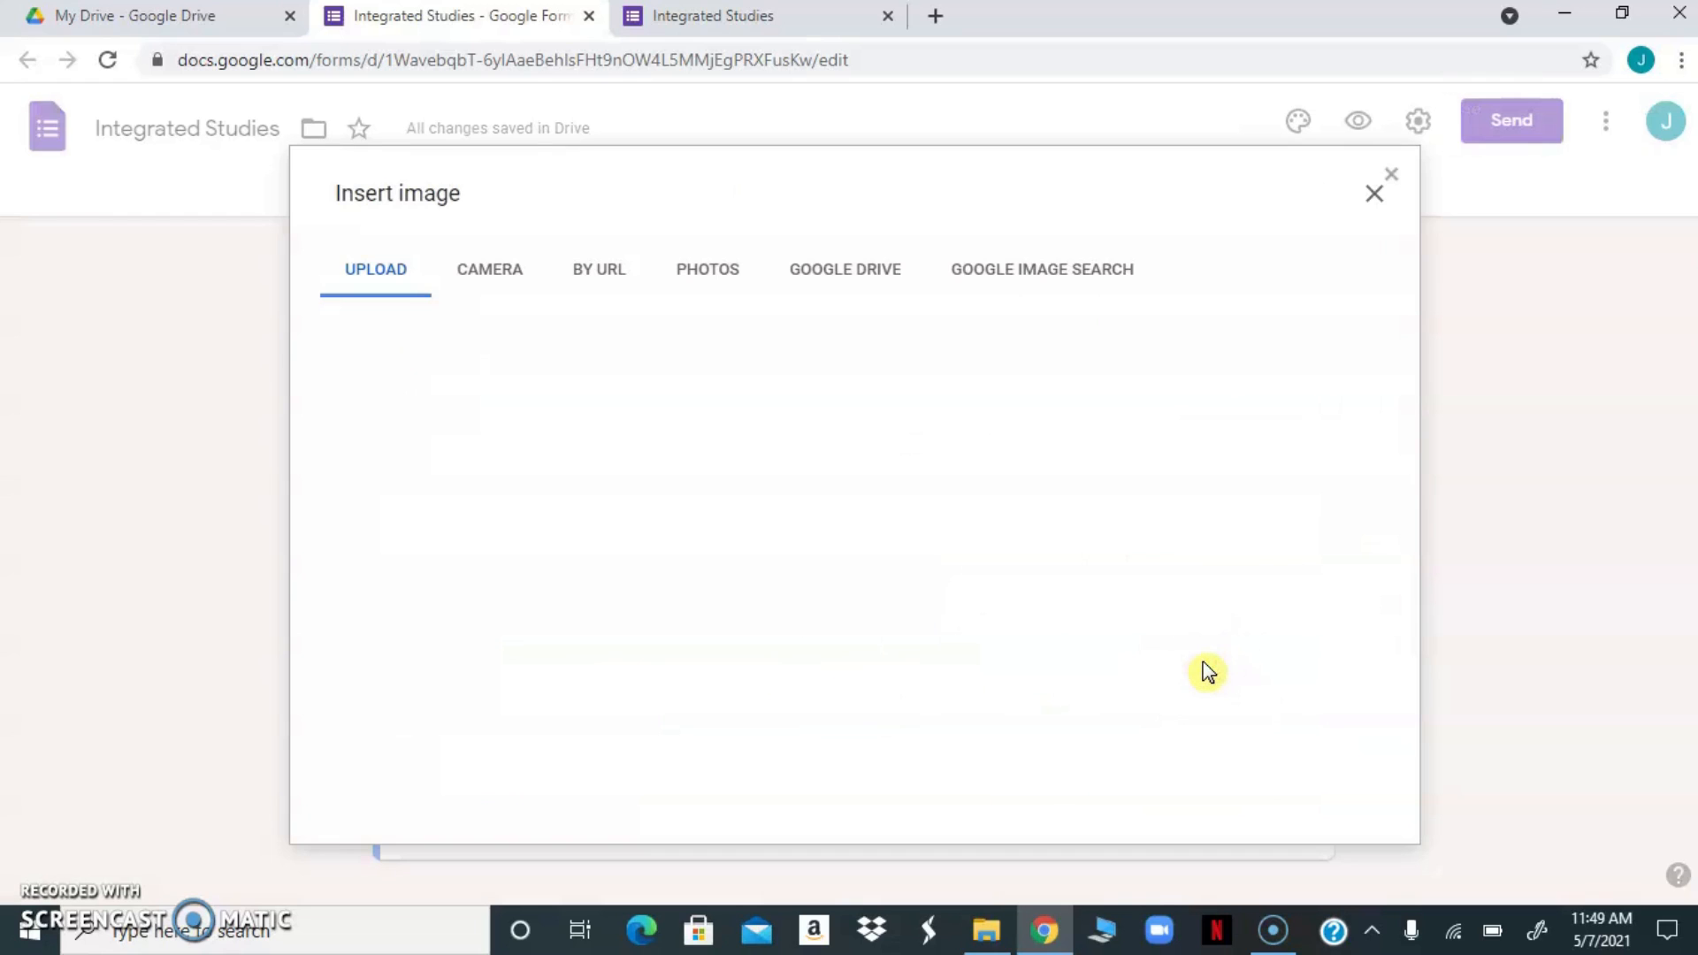
pyautogui.click(1048, 277)
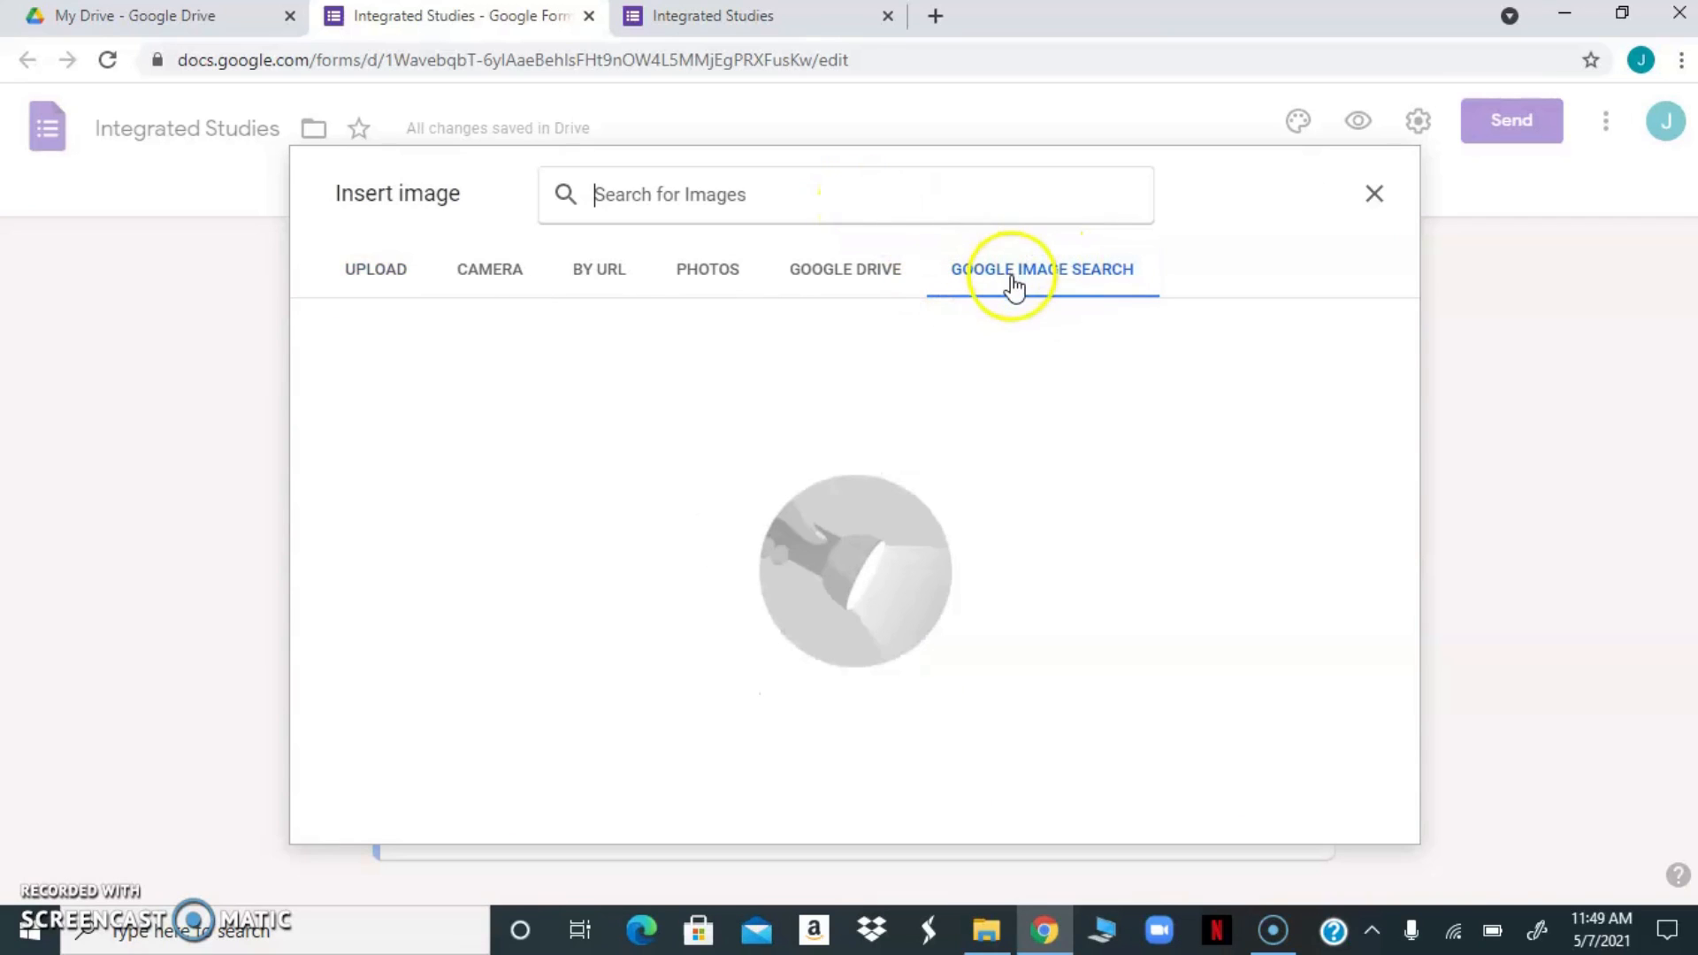
pyautogui.click(779, 192)
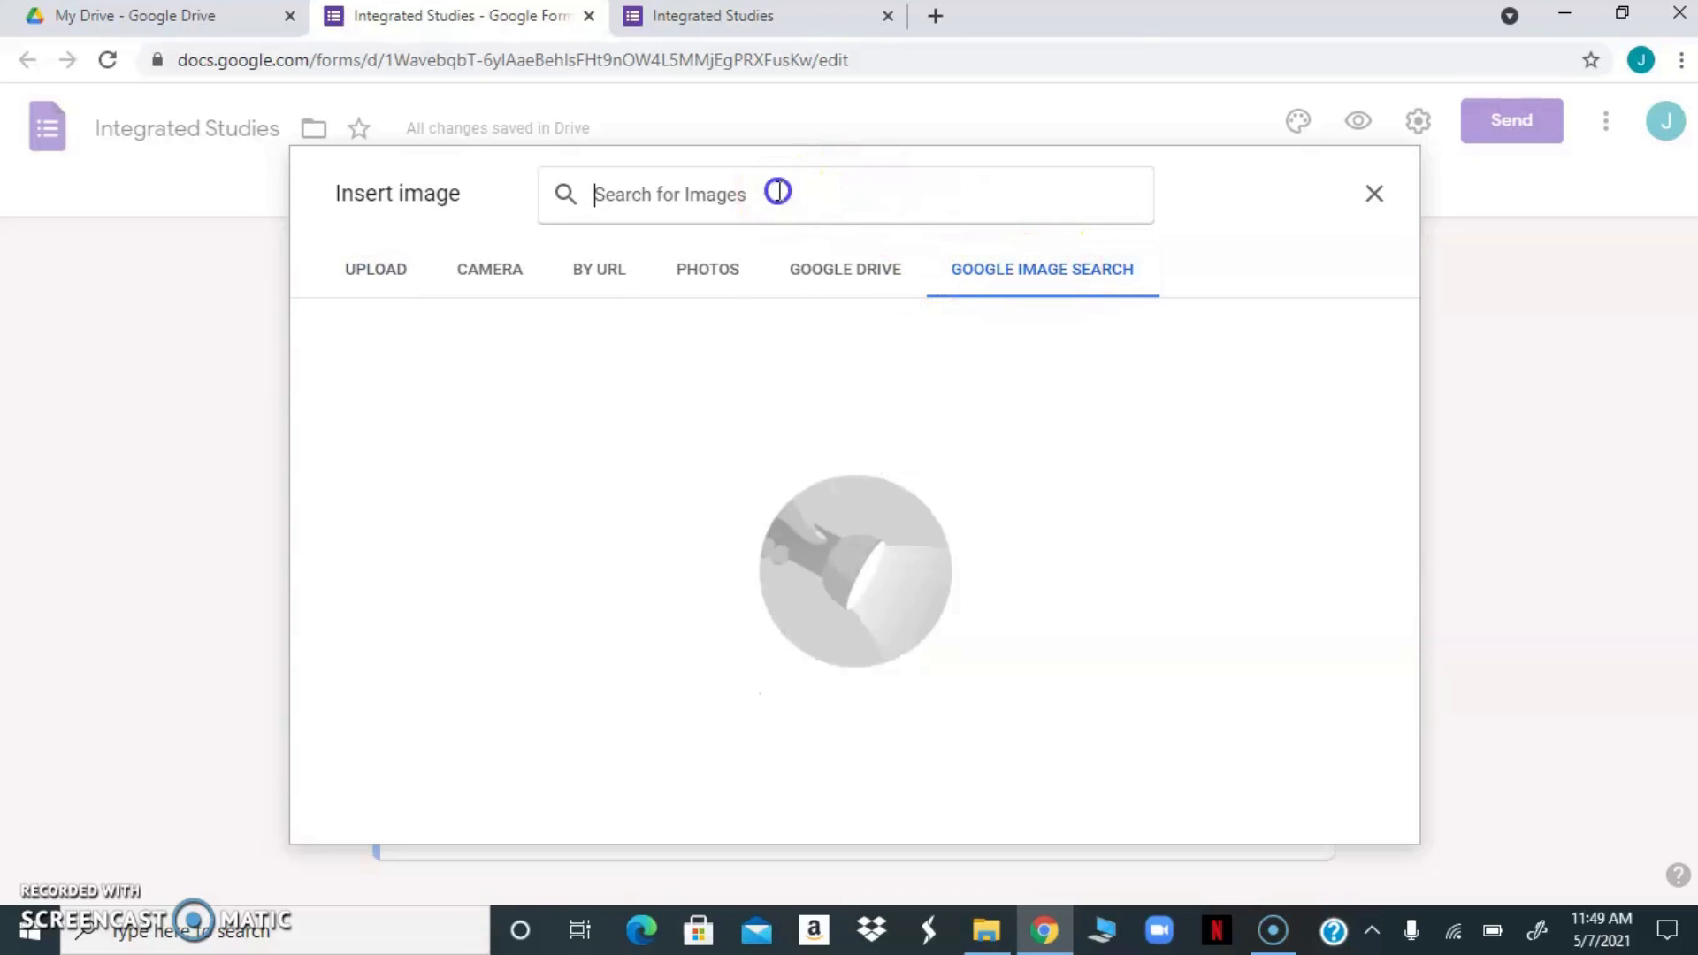
pyautogui.write('girl ski')
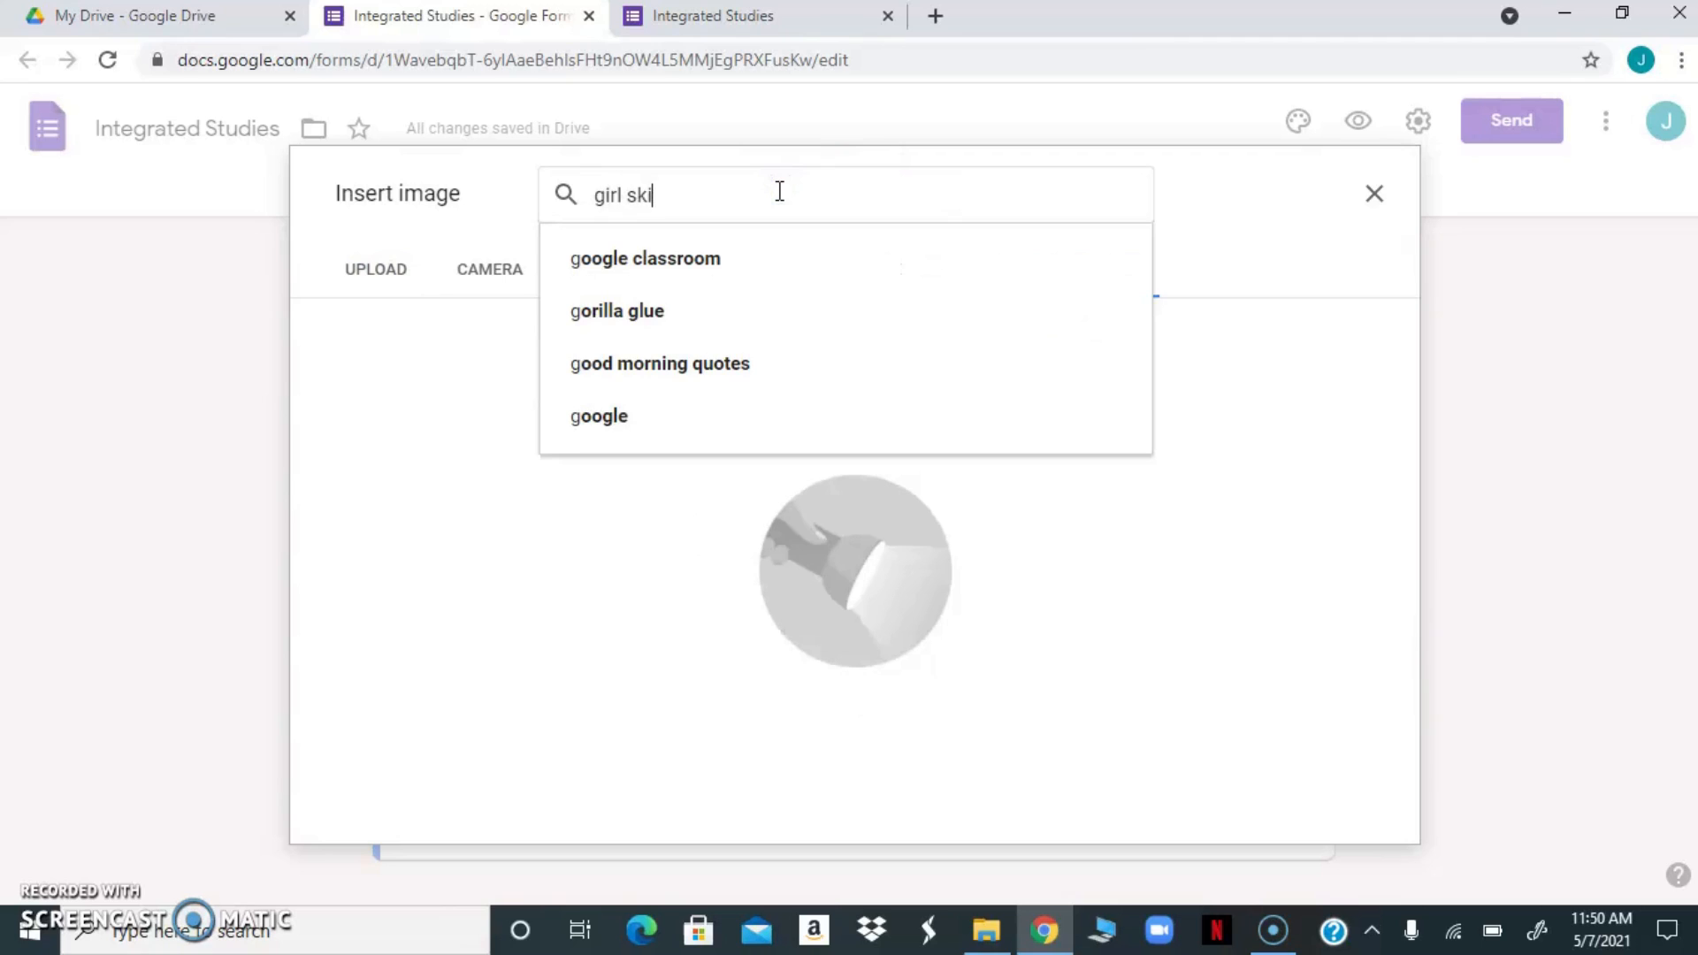
pyautogui.write('pping')
pyautogui.press('Return')
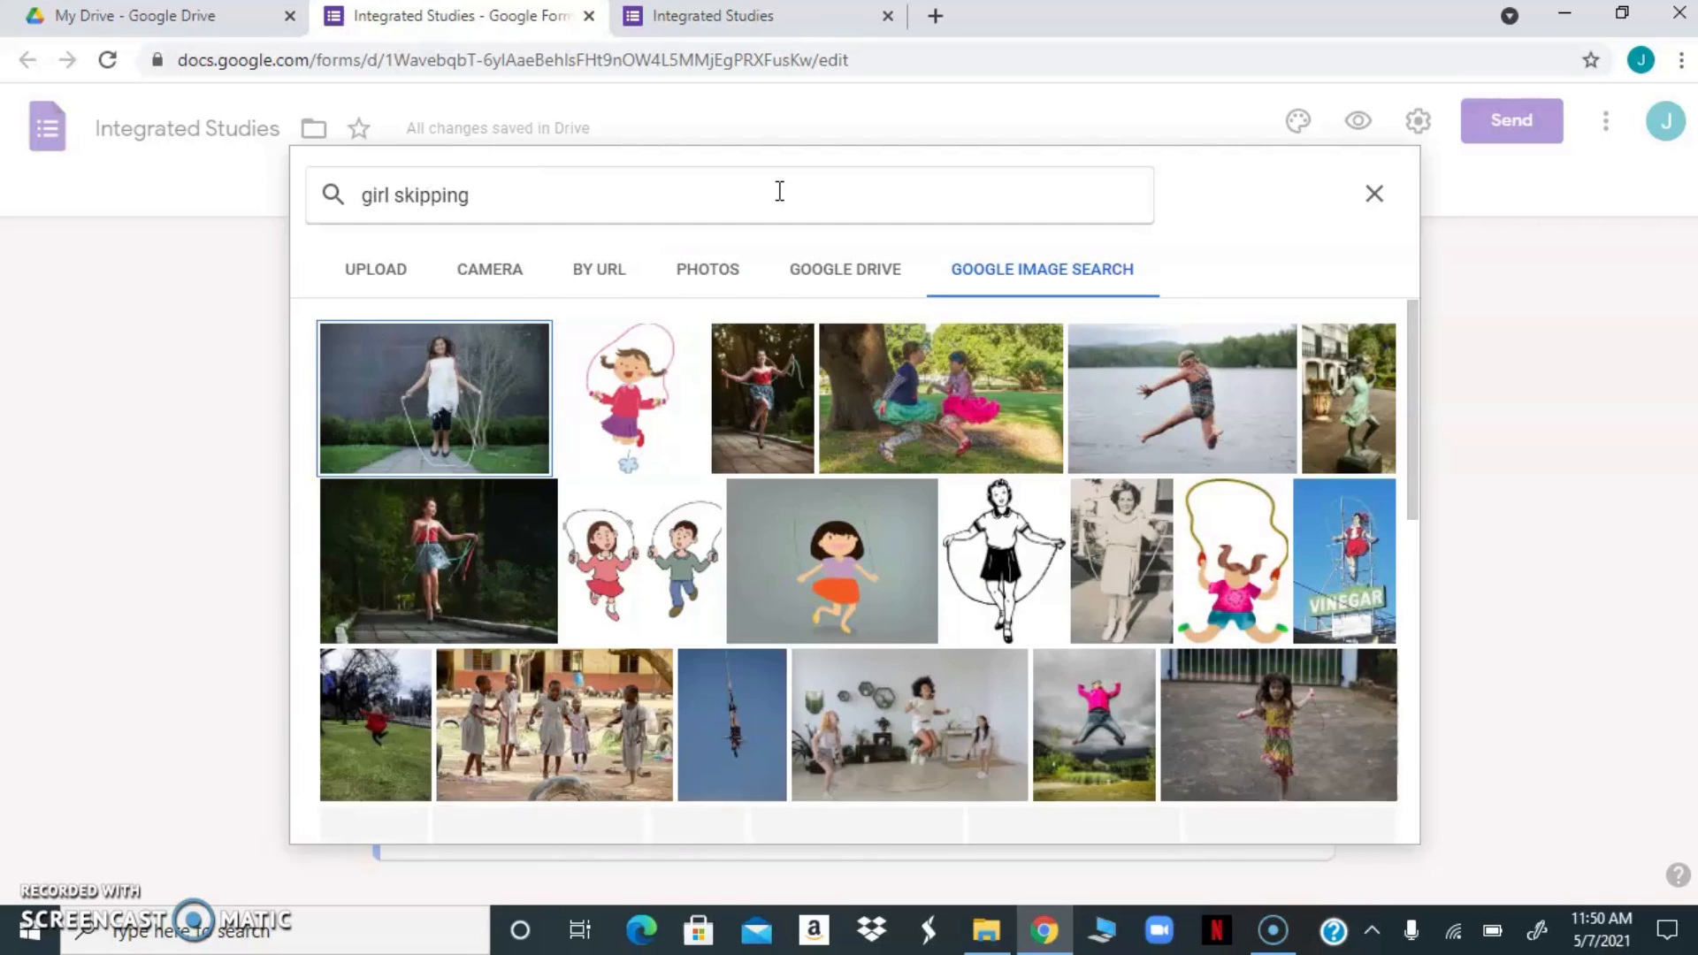
pyautogui.doubleClick(635, 400)
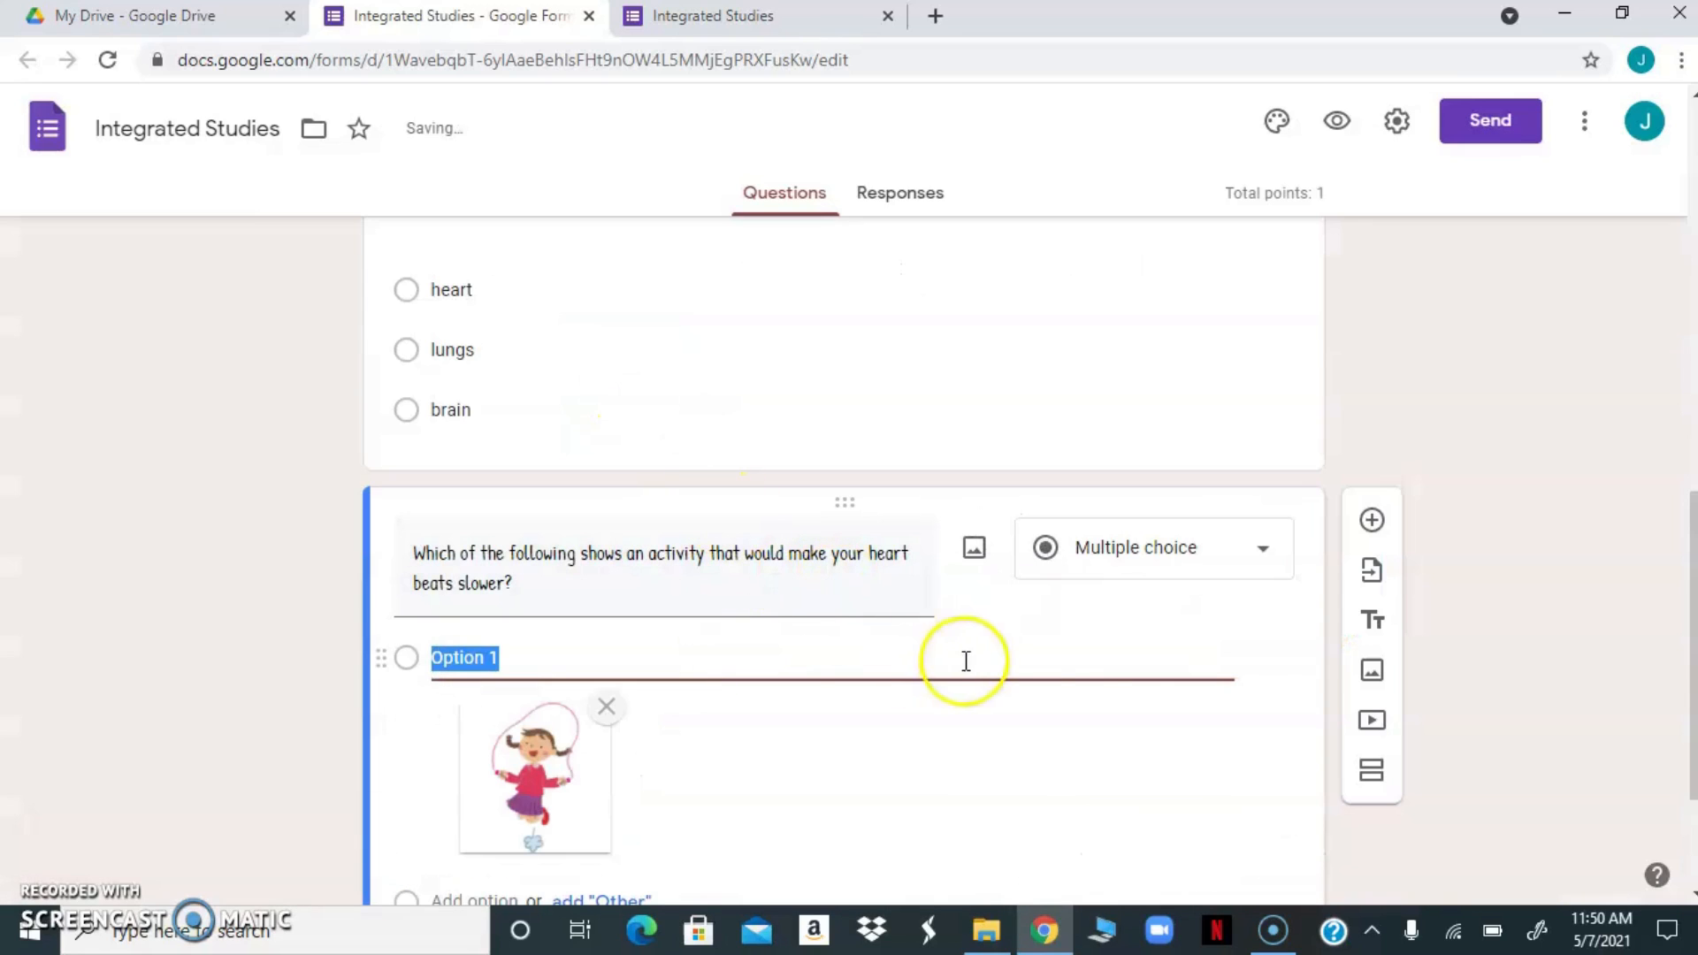
# Add an "Other" choice and a second answer option to the heartbeat question
pyautogui.moveTo(1691, 659); pyautogui.dragTo(1679, 746)
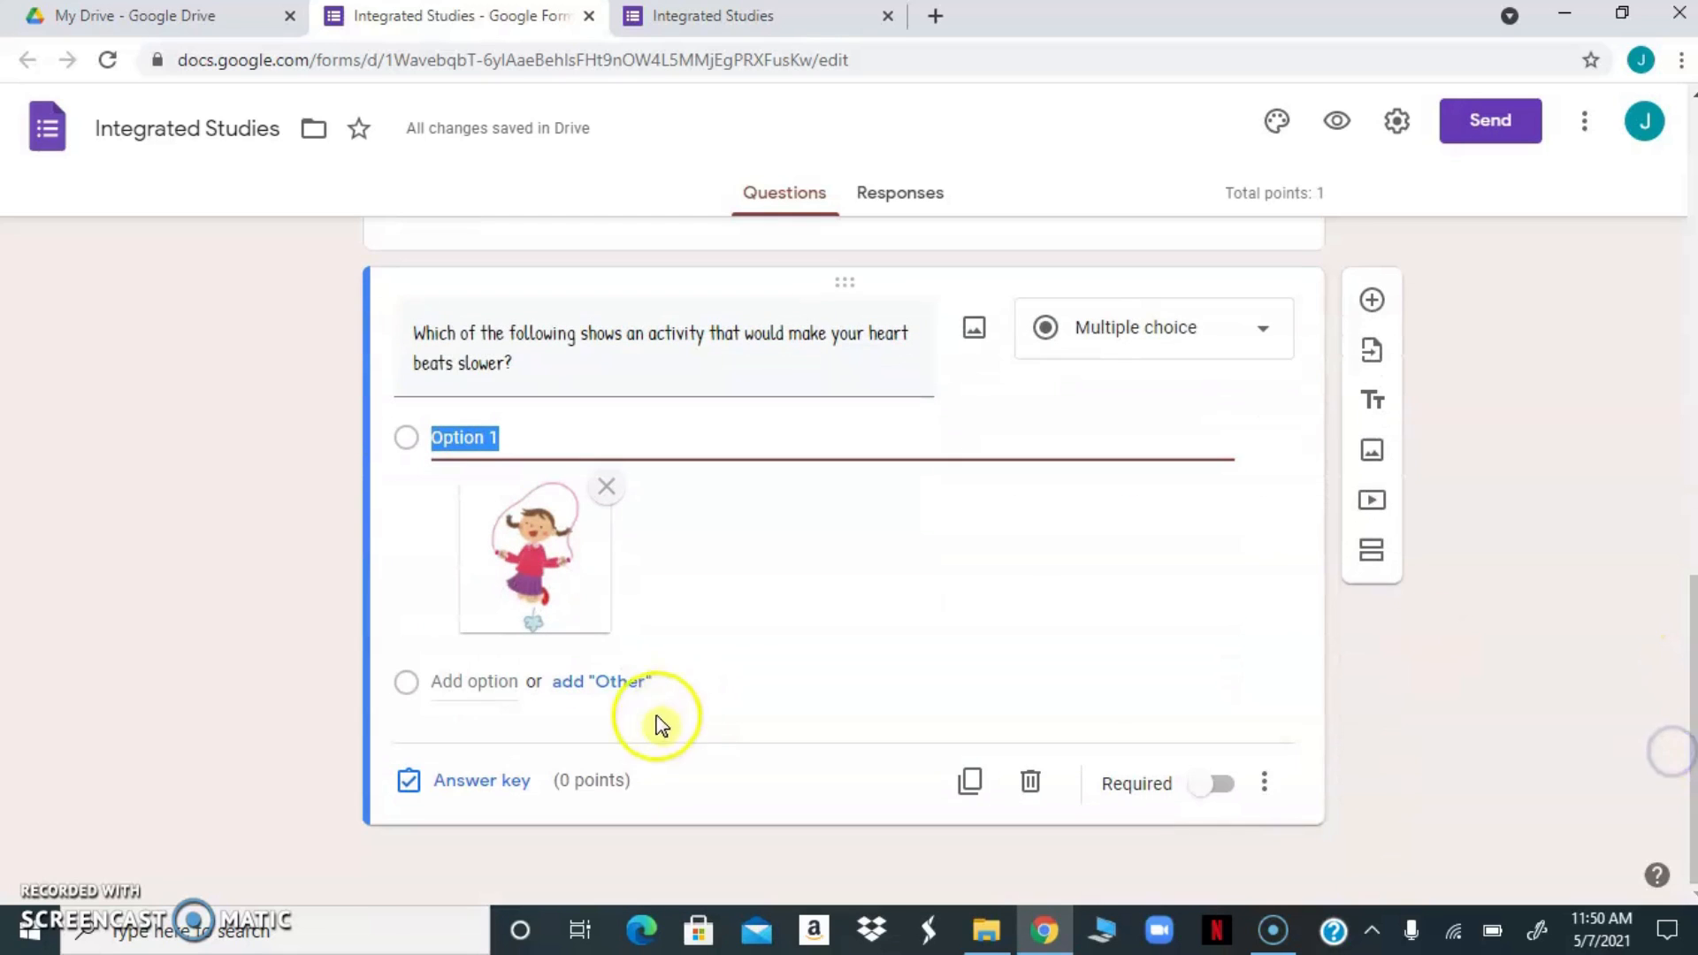
pyautogui.click(607, 683)
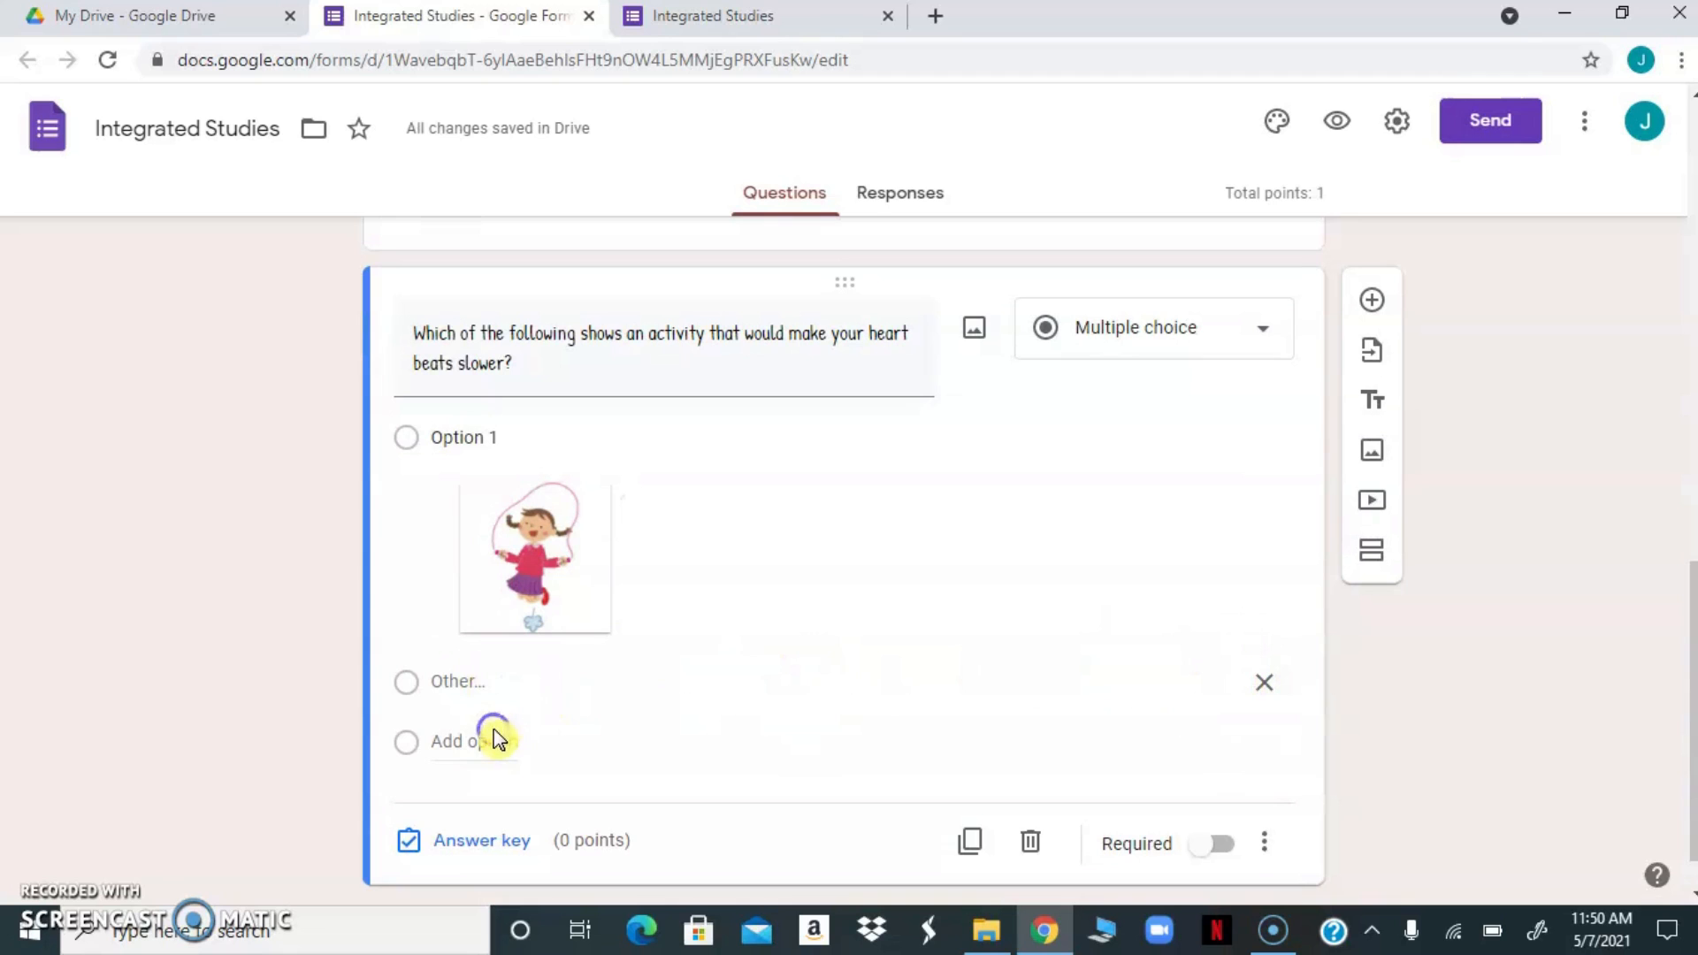
pyautogui.click(556, 436)
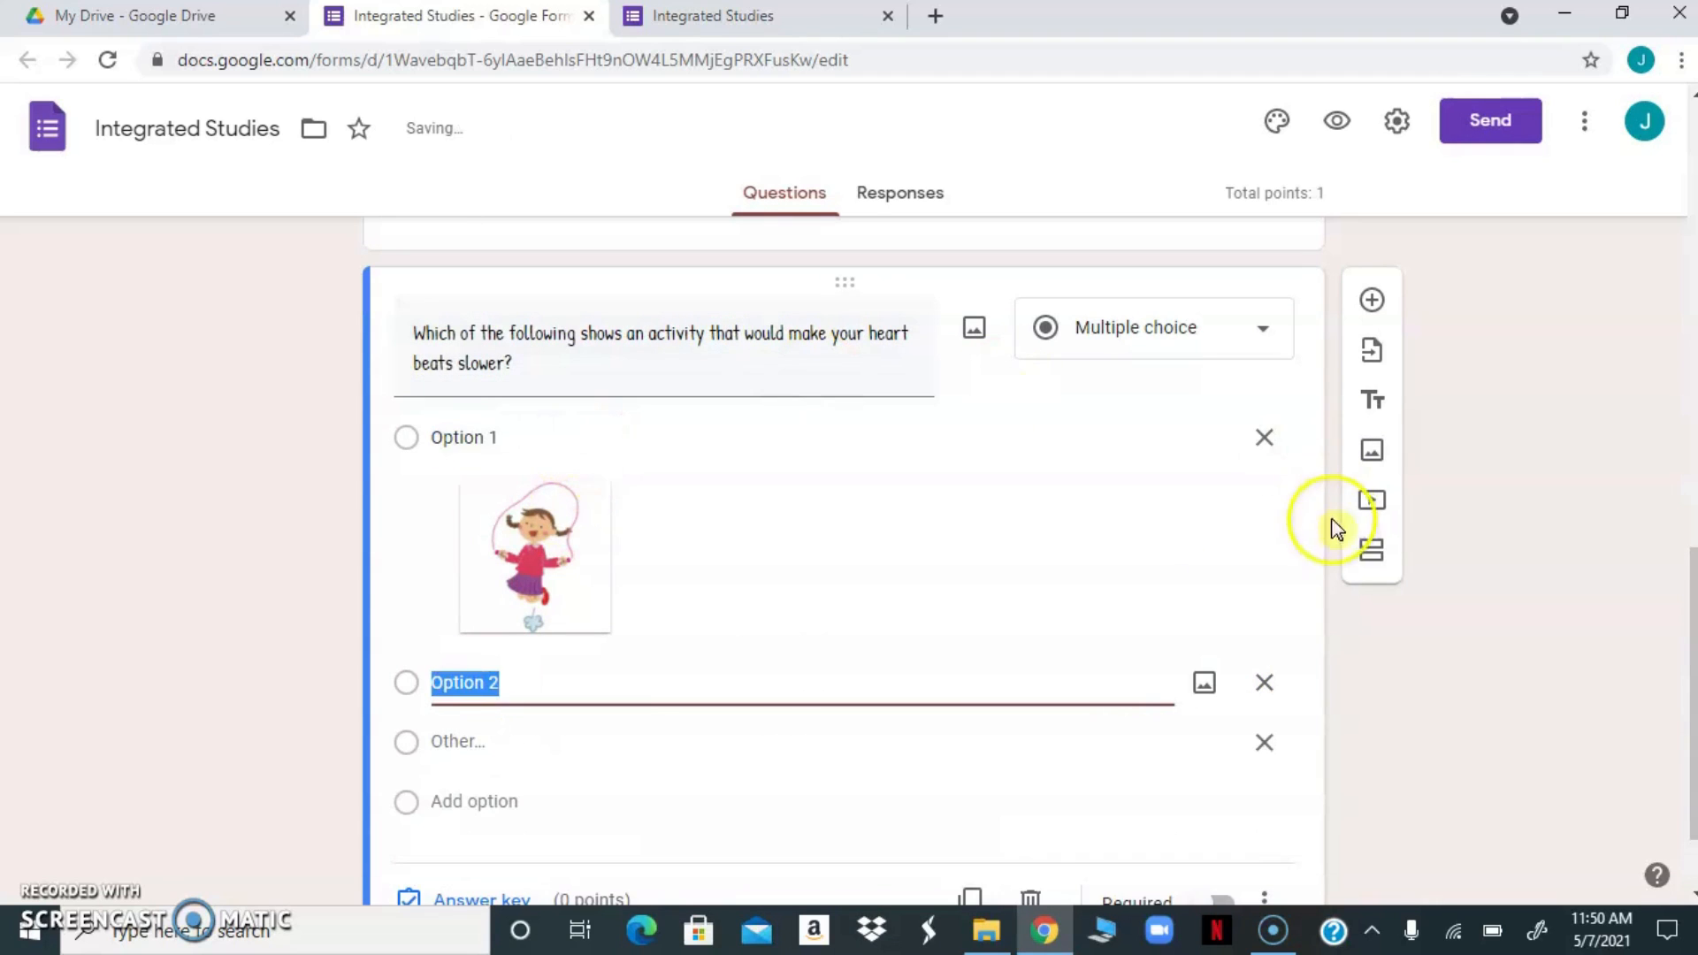
# Search Google images for "girl running" and insert the cartoon of a running girl in an orange dress into the second answer option
pyautogui.click(1205, 684)
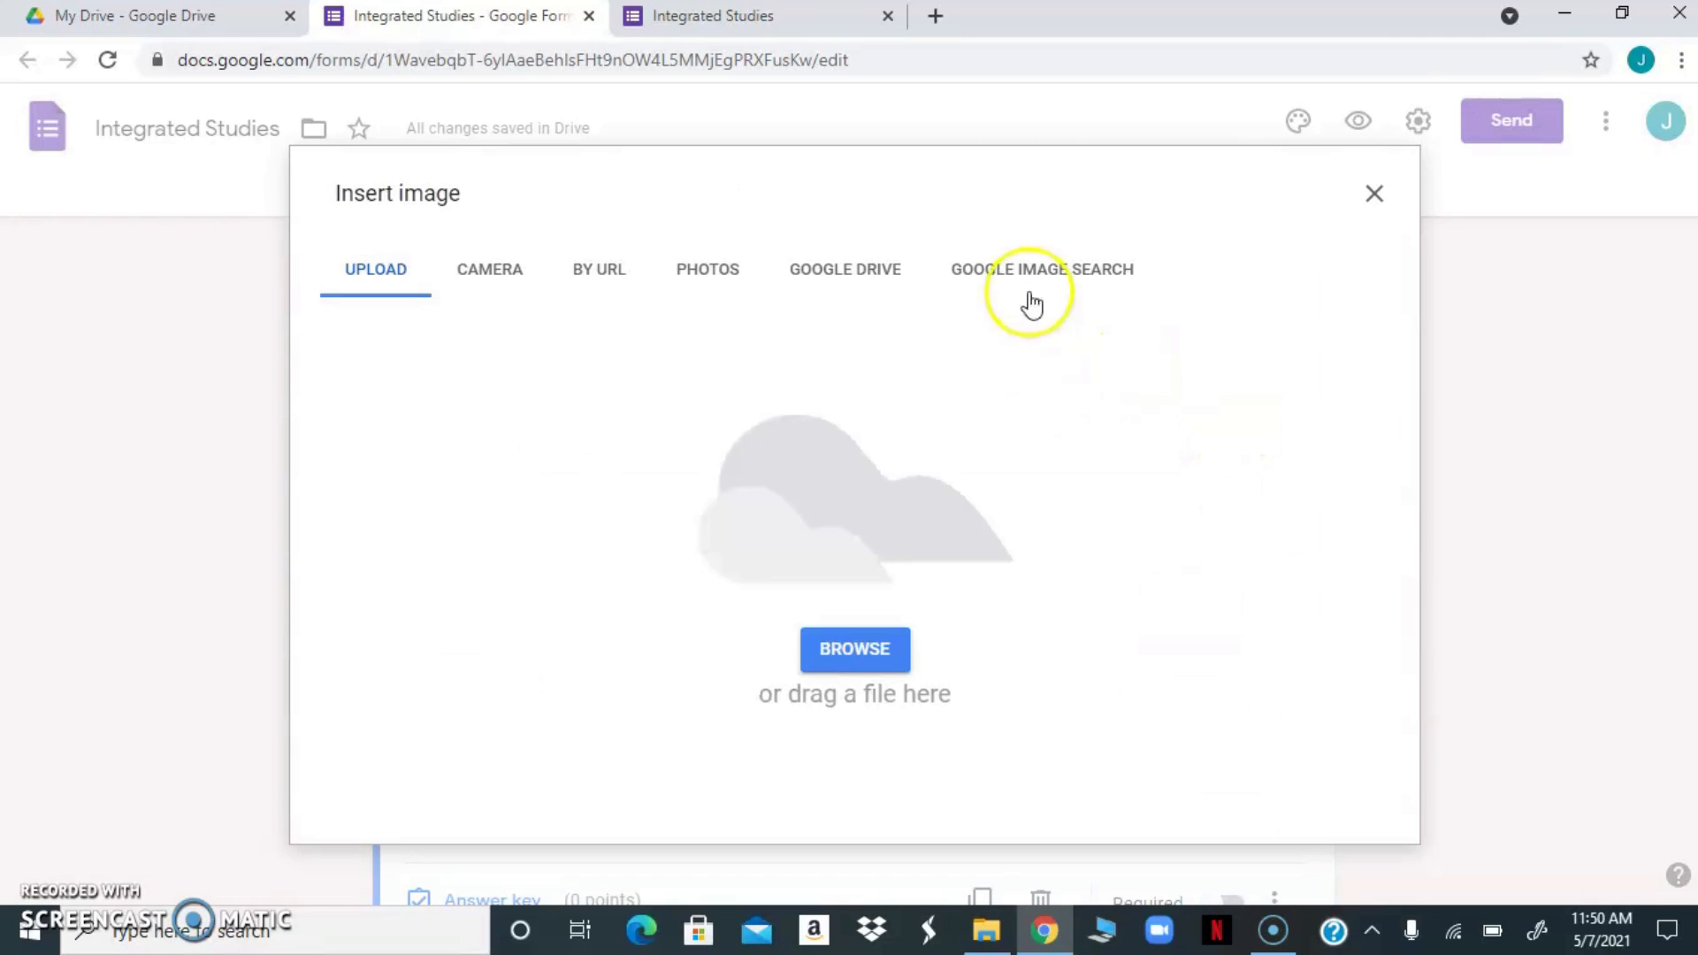
pyautogui.click(1005, 266)
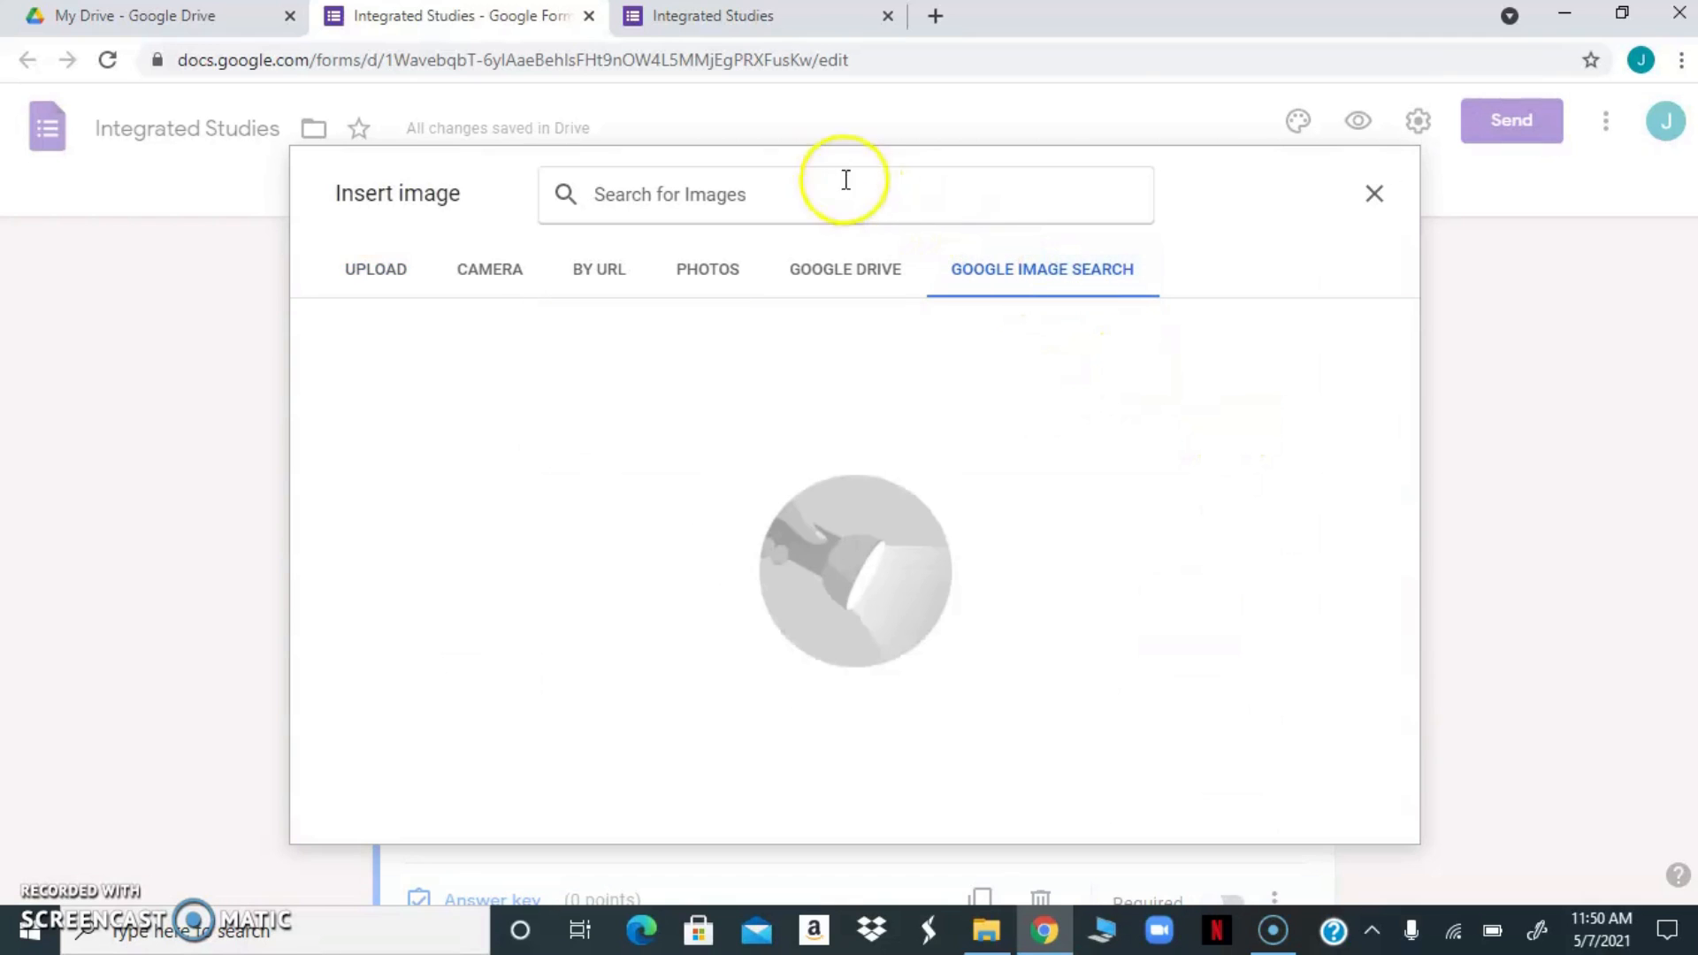
pyautogui.click(775, 192)
pyautogui.write('girl ')
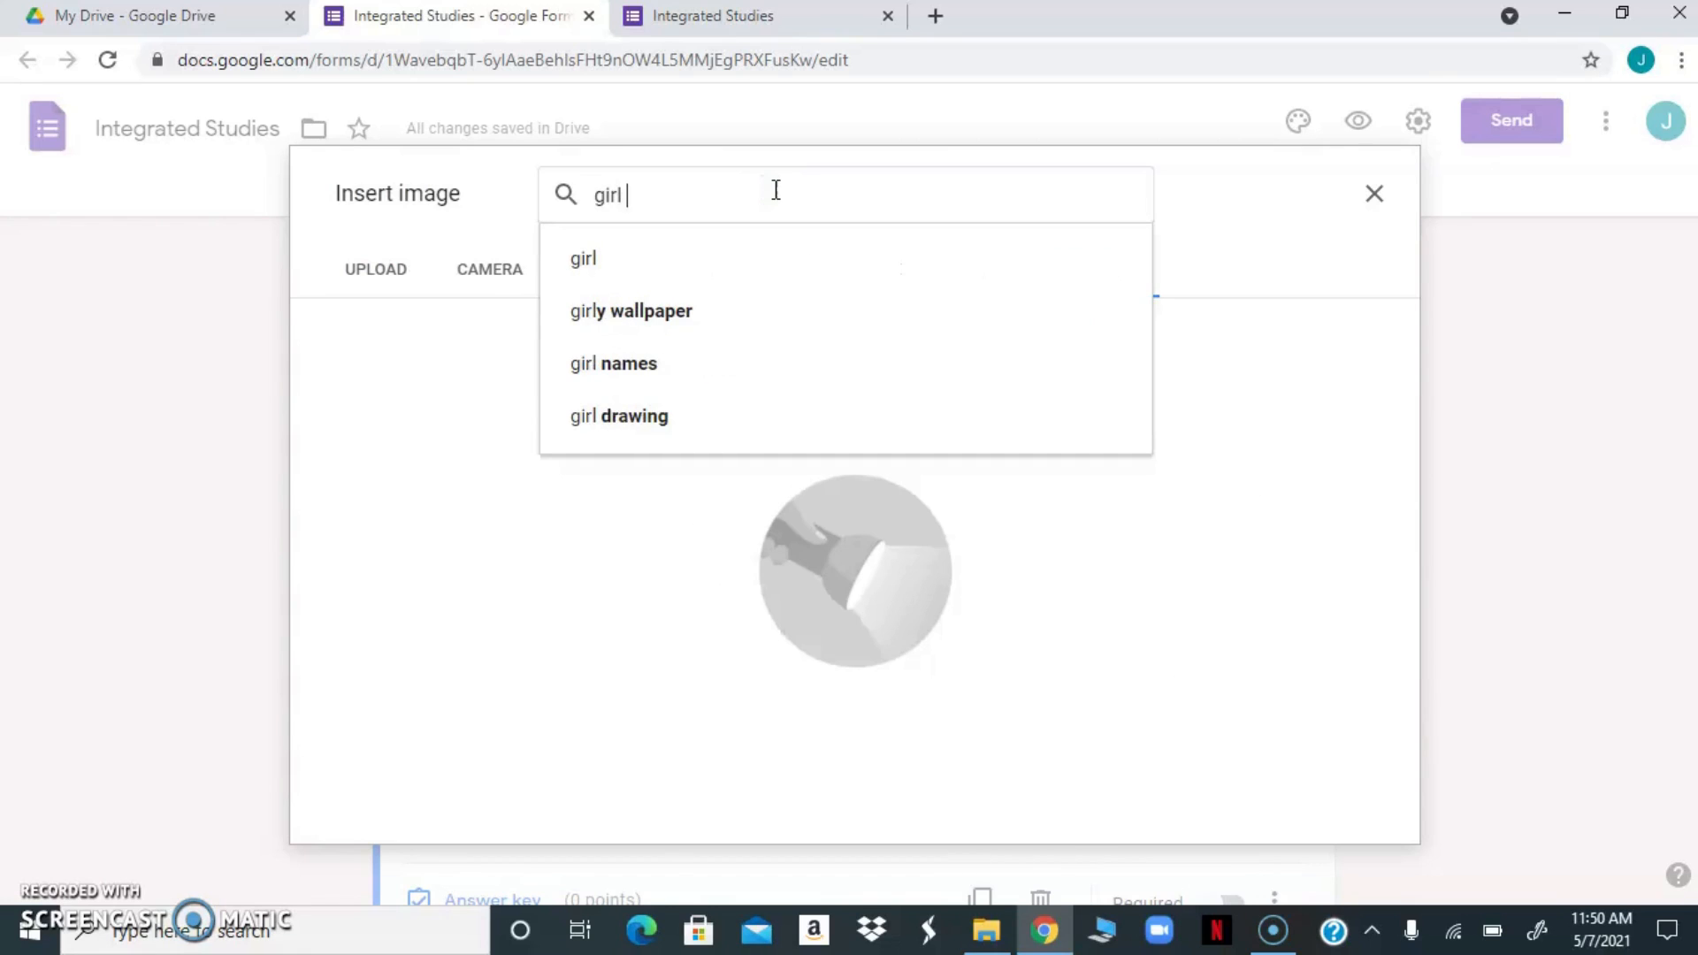
pyautogui.write('running')
pyautogui.press('Return')
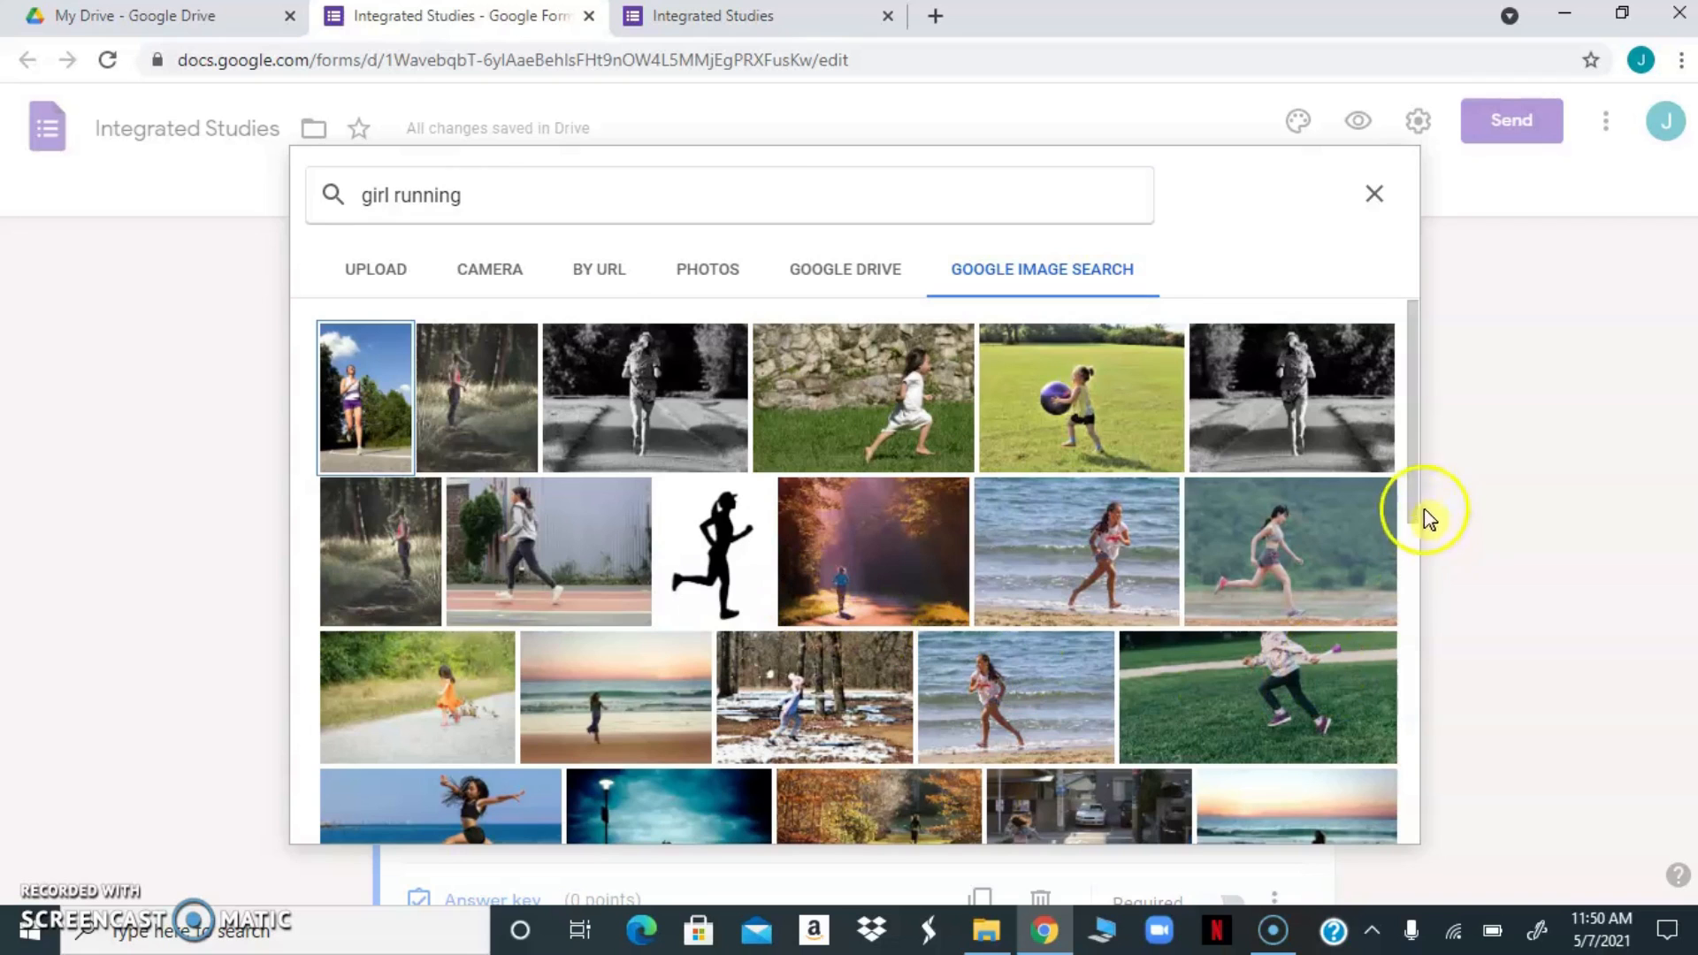
pyautogui.moveTo(1412, 498); pyautogui.dragTo(1402, 652)
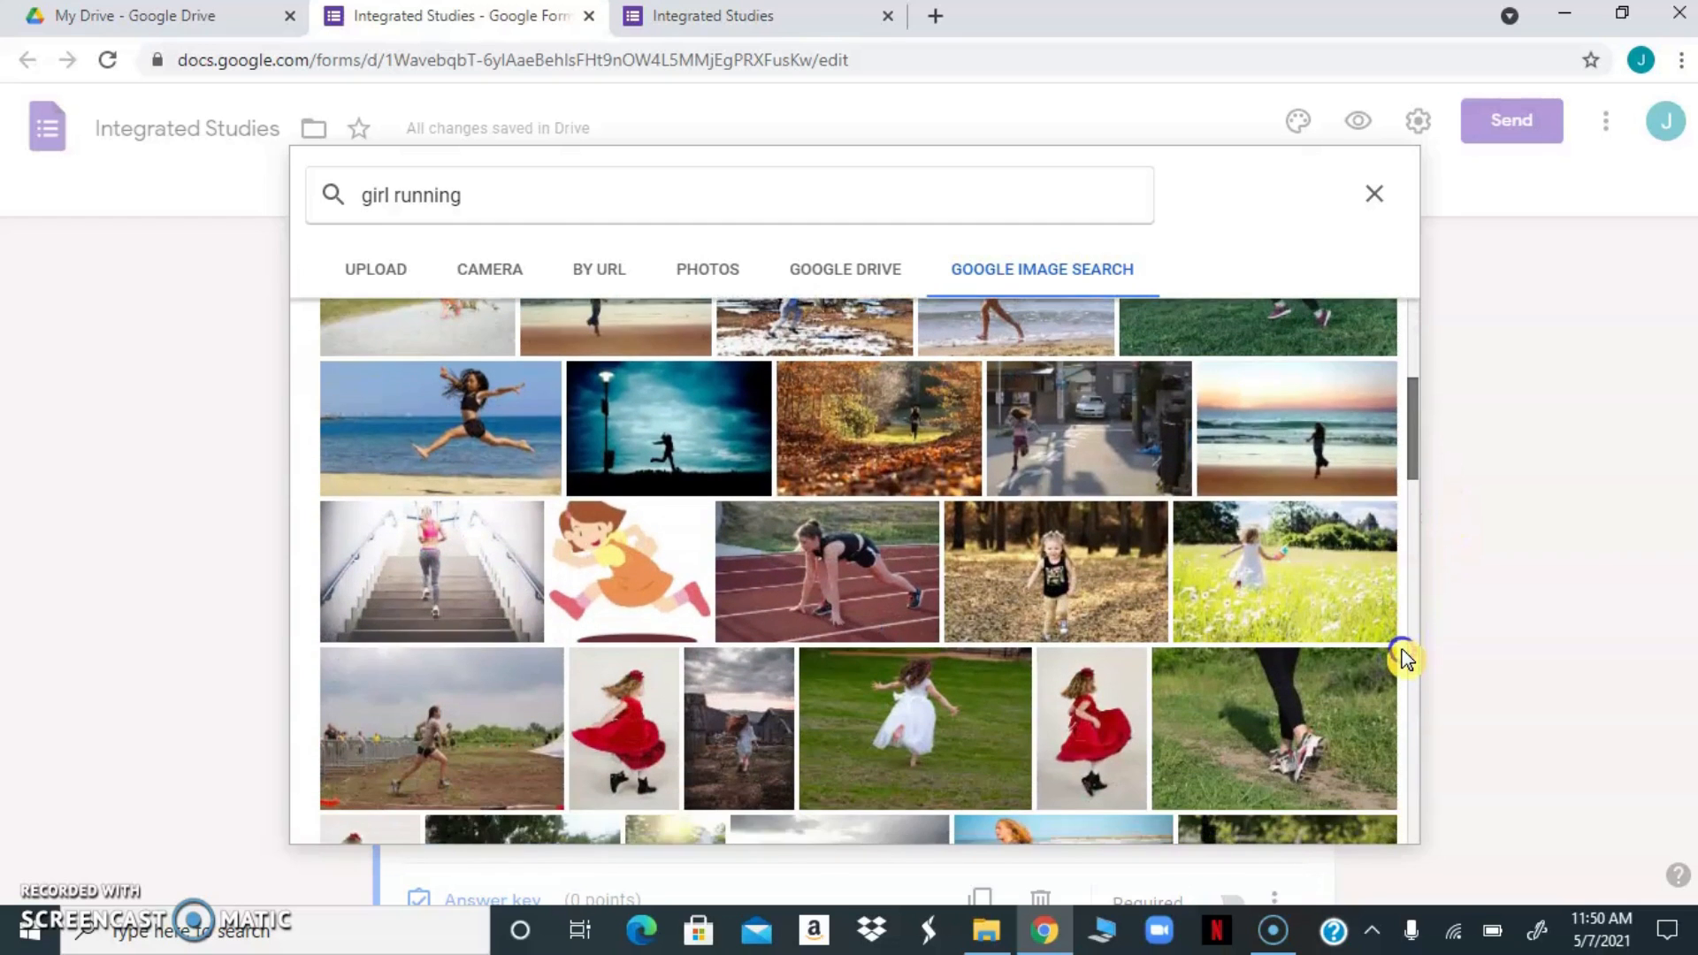
pyautogui.click(793, 619)
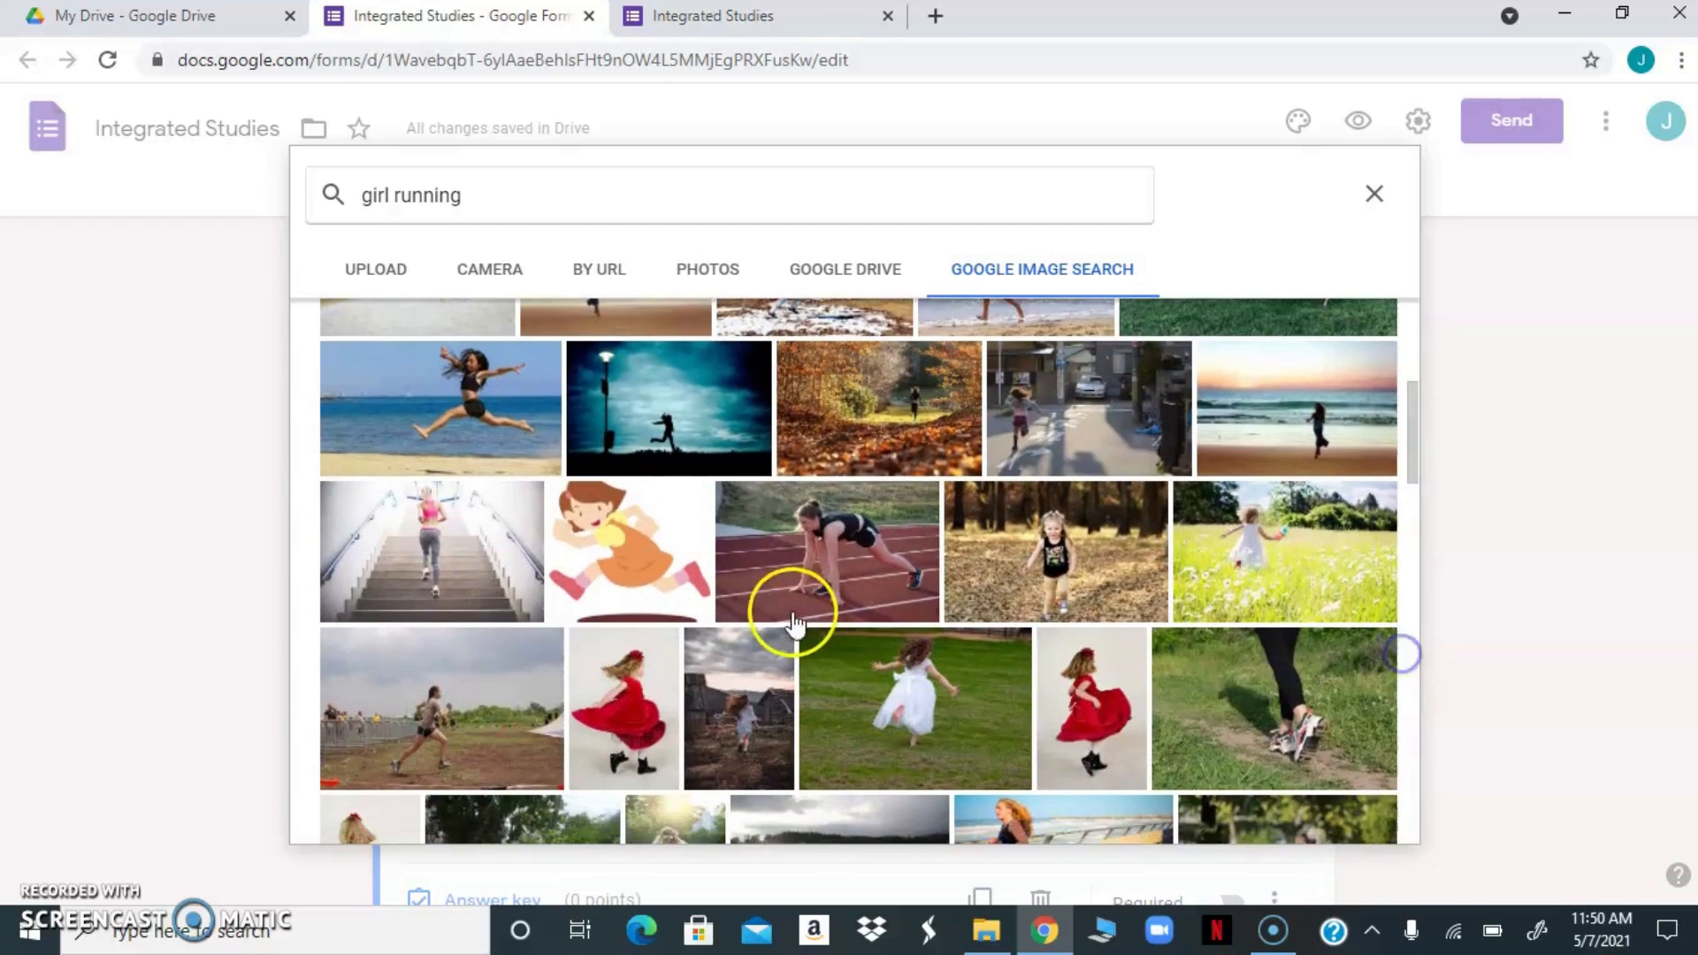
pyautogui.click(631, 555)
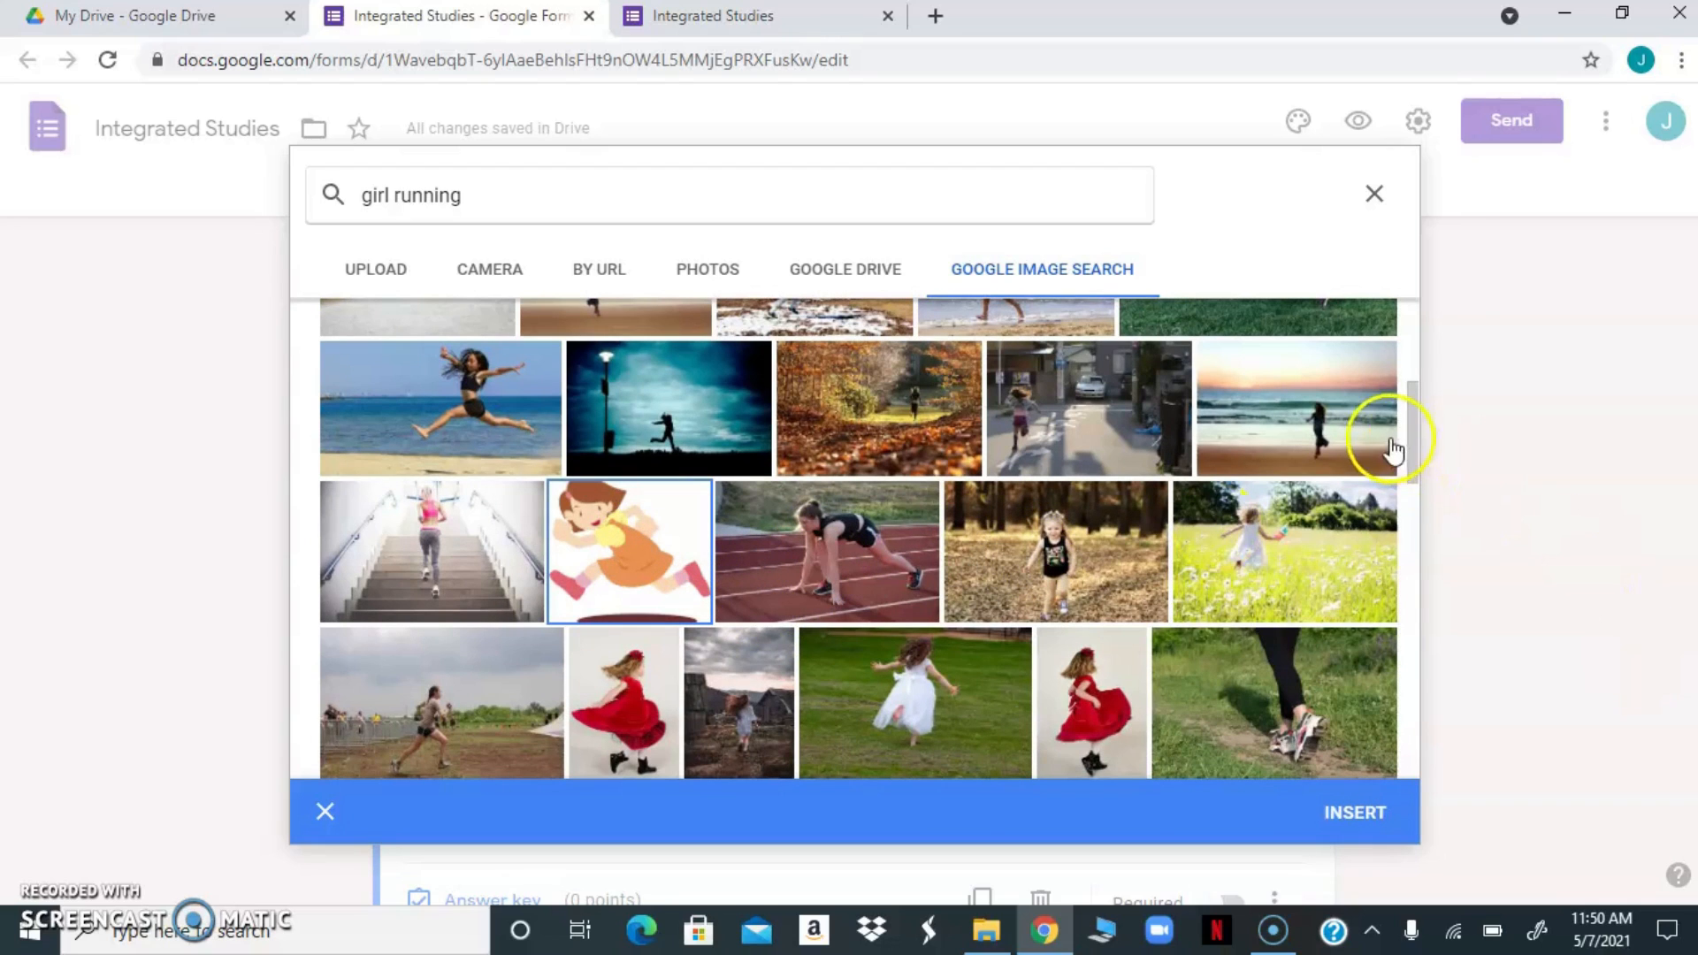
pyautogui.moveTo(1412, 448); pyautogui.dragTo(1398, 725)
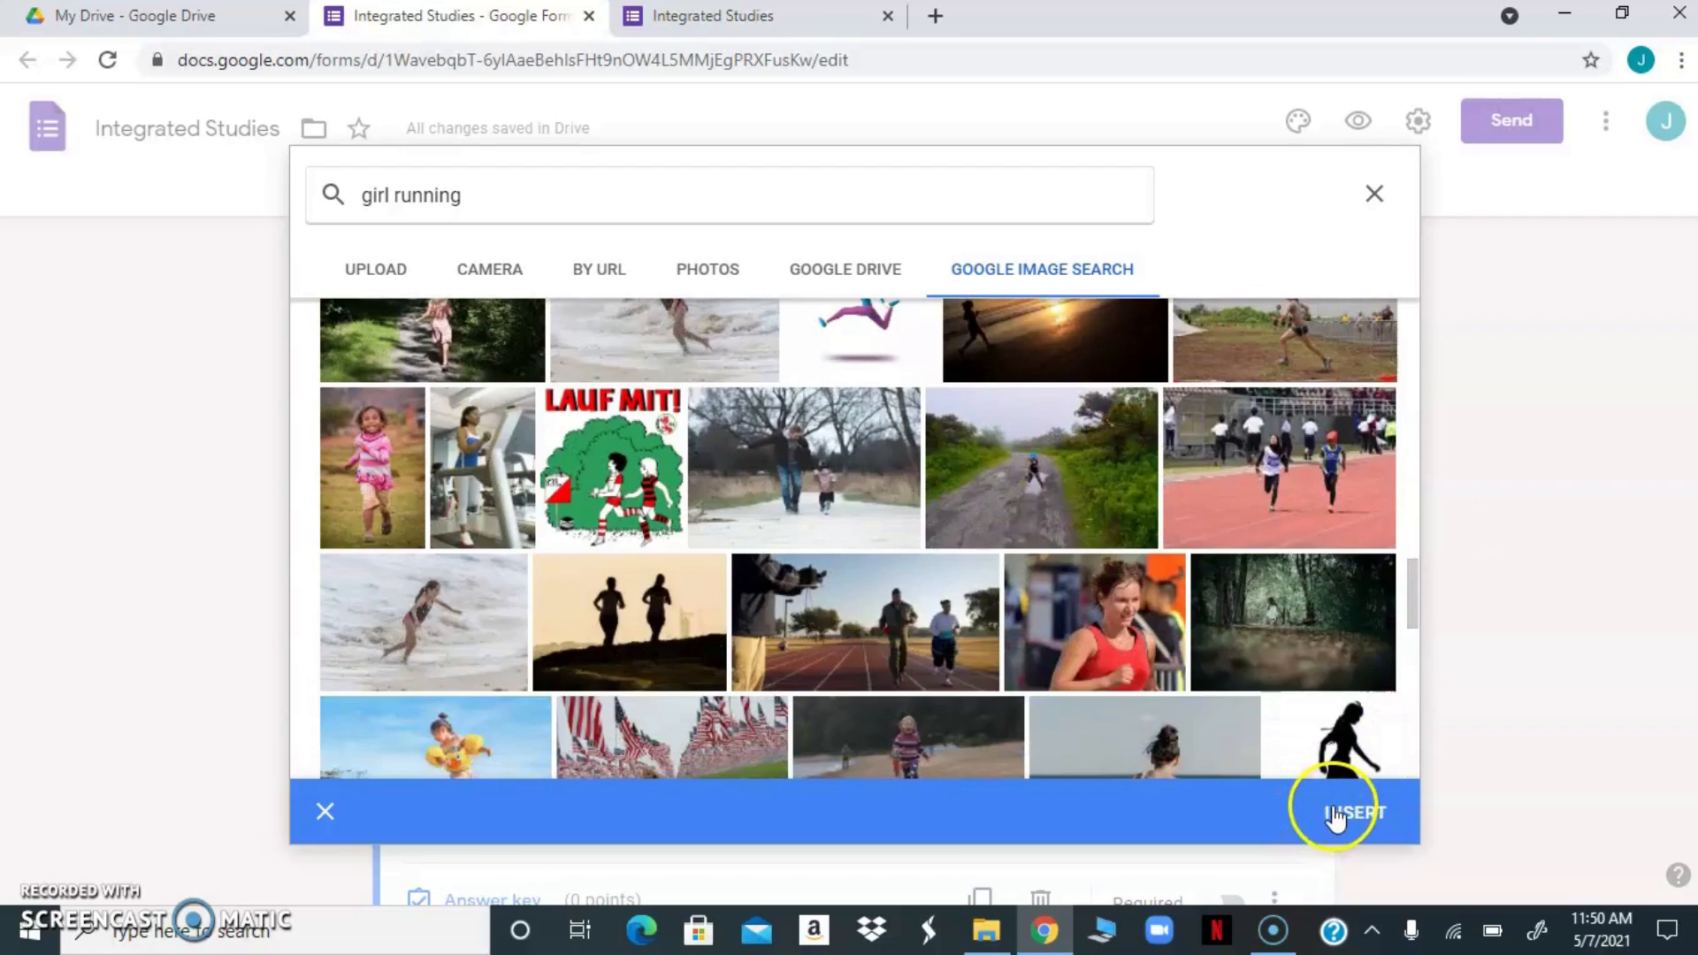
pyautogui.click(1336, 818)
pyautogui.click(958, 663)
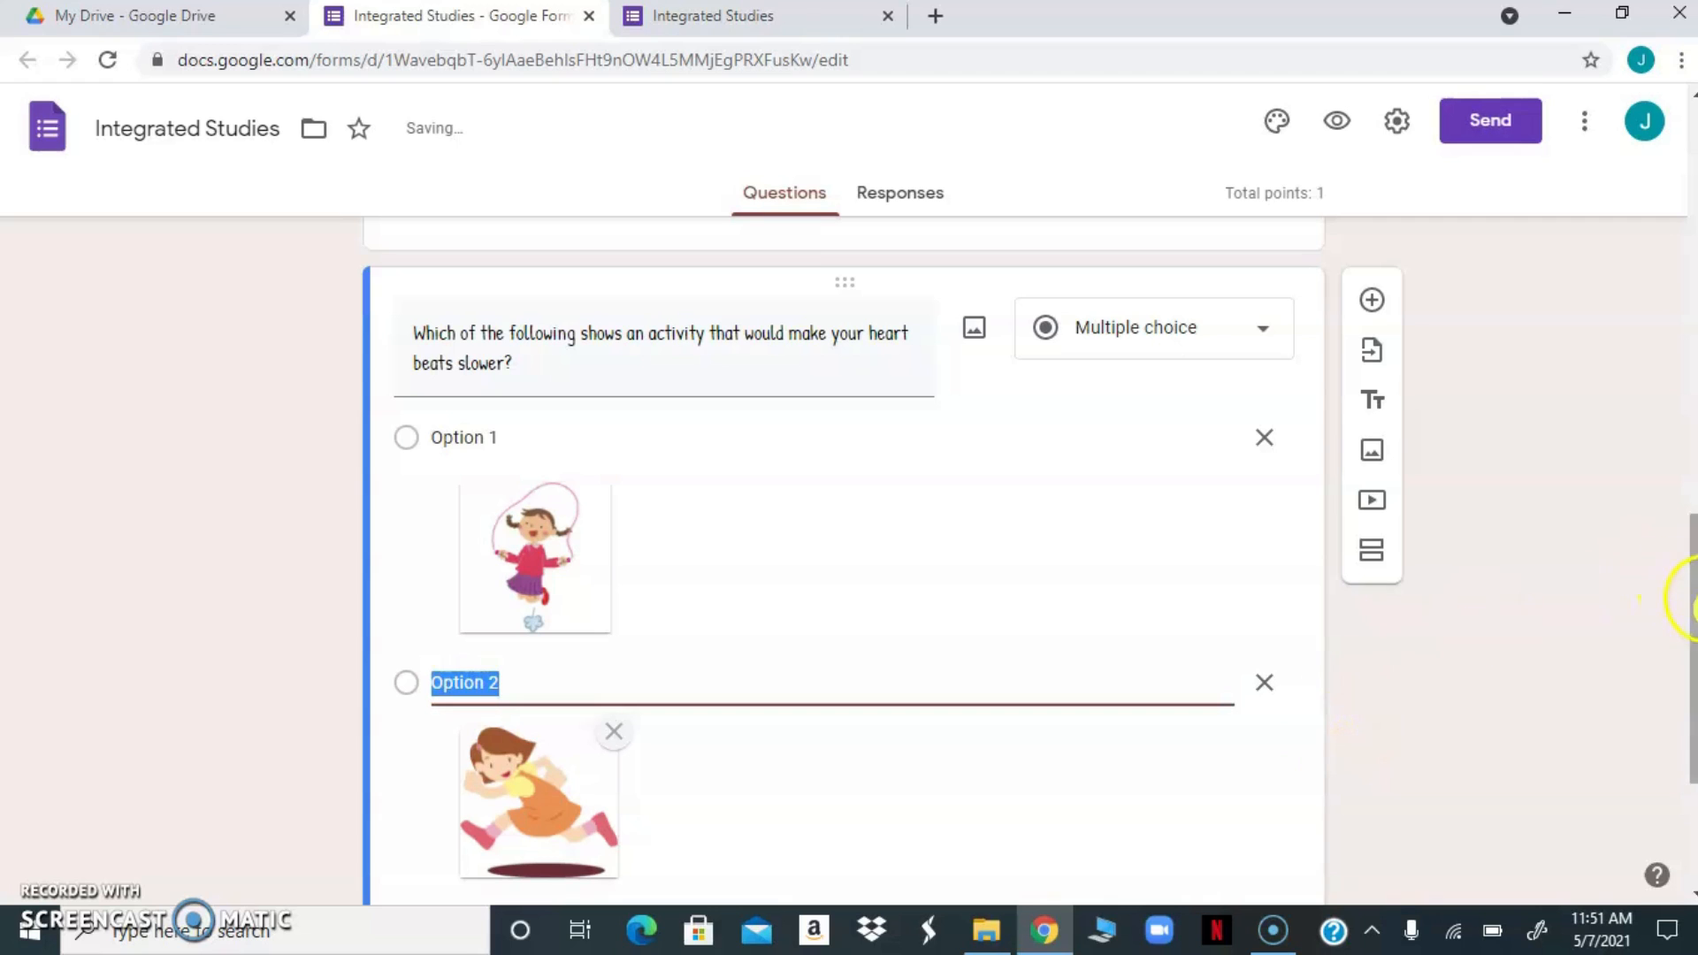
# Add a third answer option to the heartbeat question and search Google images for "girl walking" for it
pyautogui.moveTo(1680, 601); pyautogui.dragTo(1660, 751)
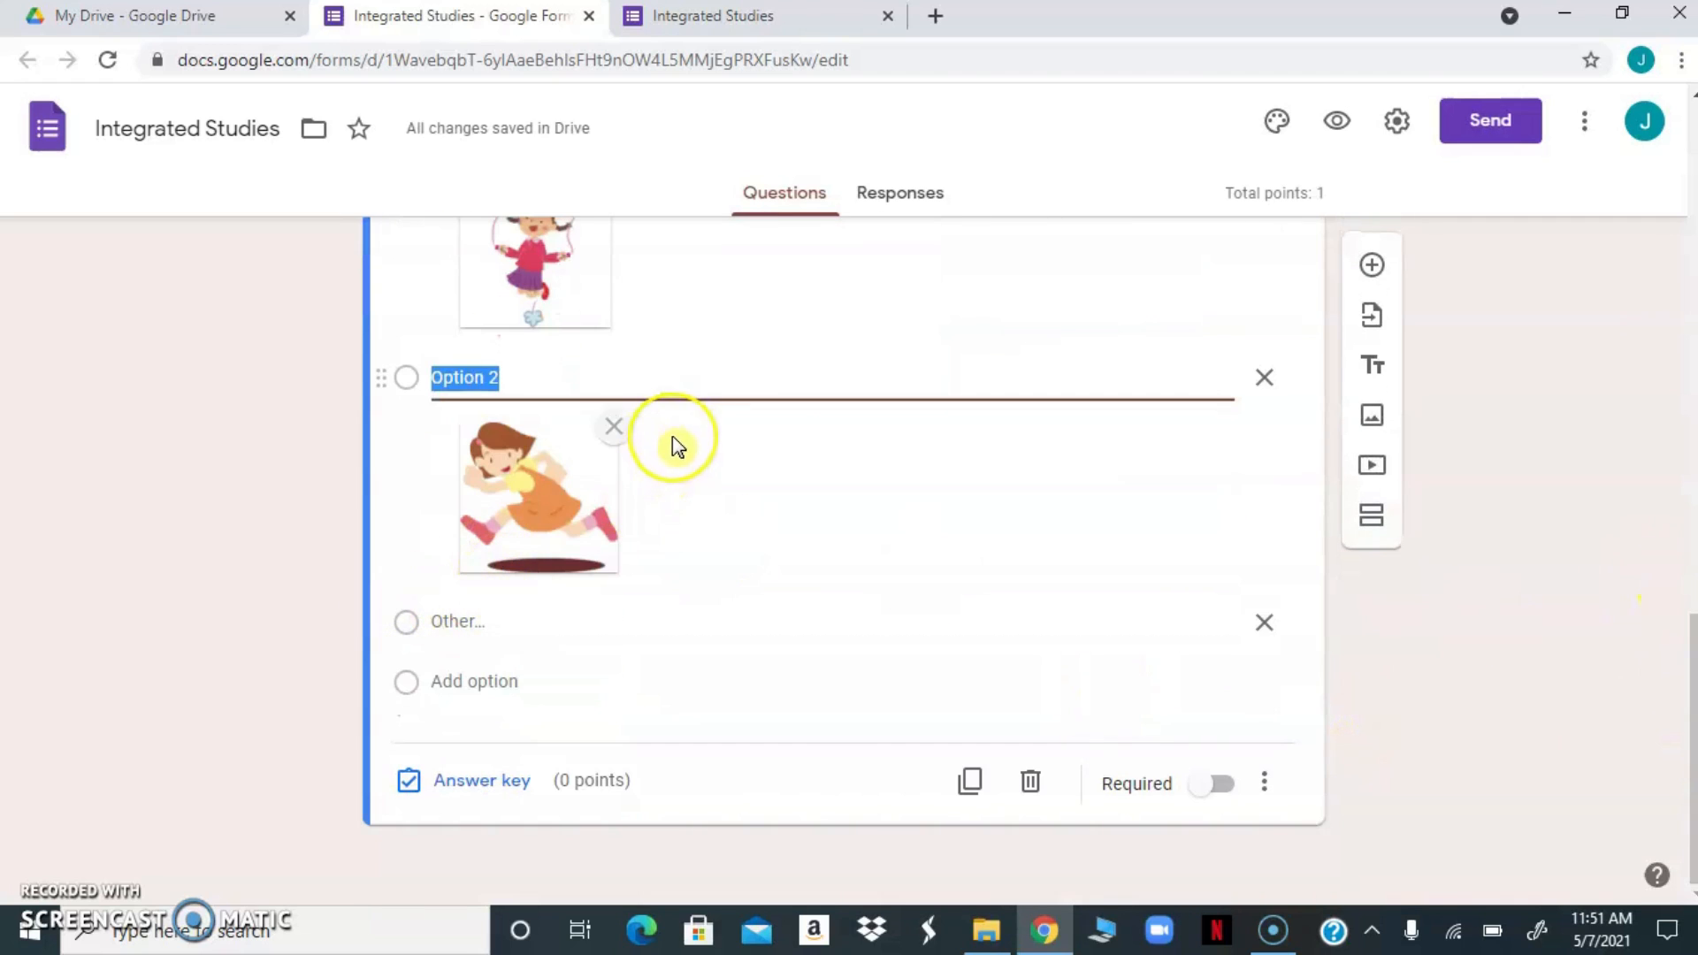
pyautogui.press('Return')
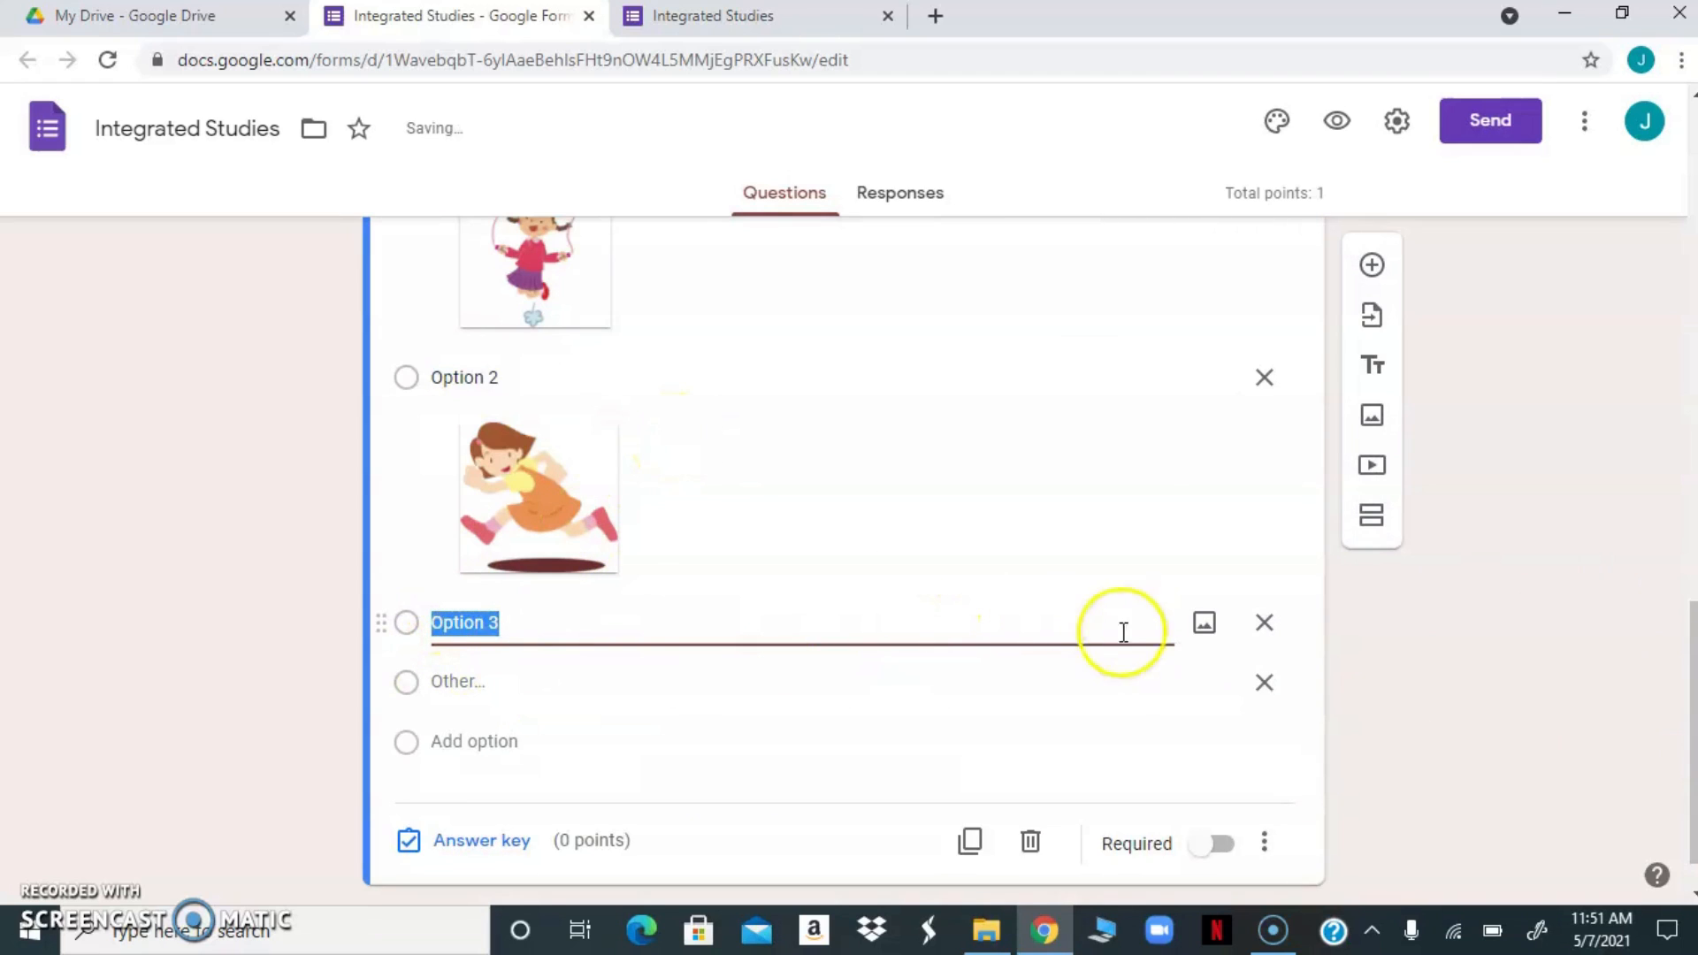
pyautogui.click(1202, 625)
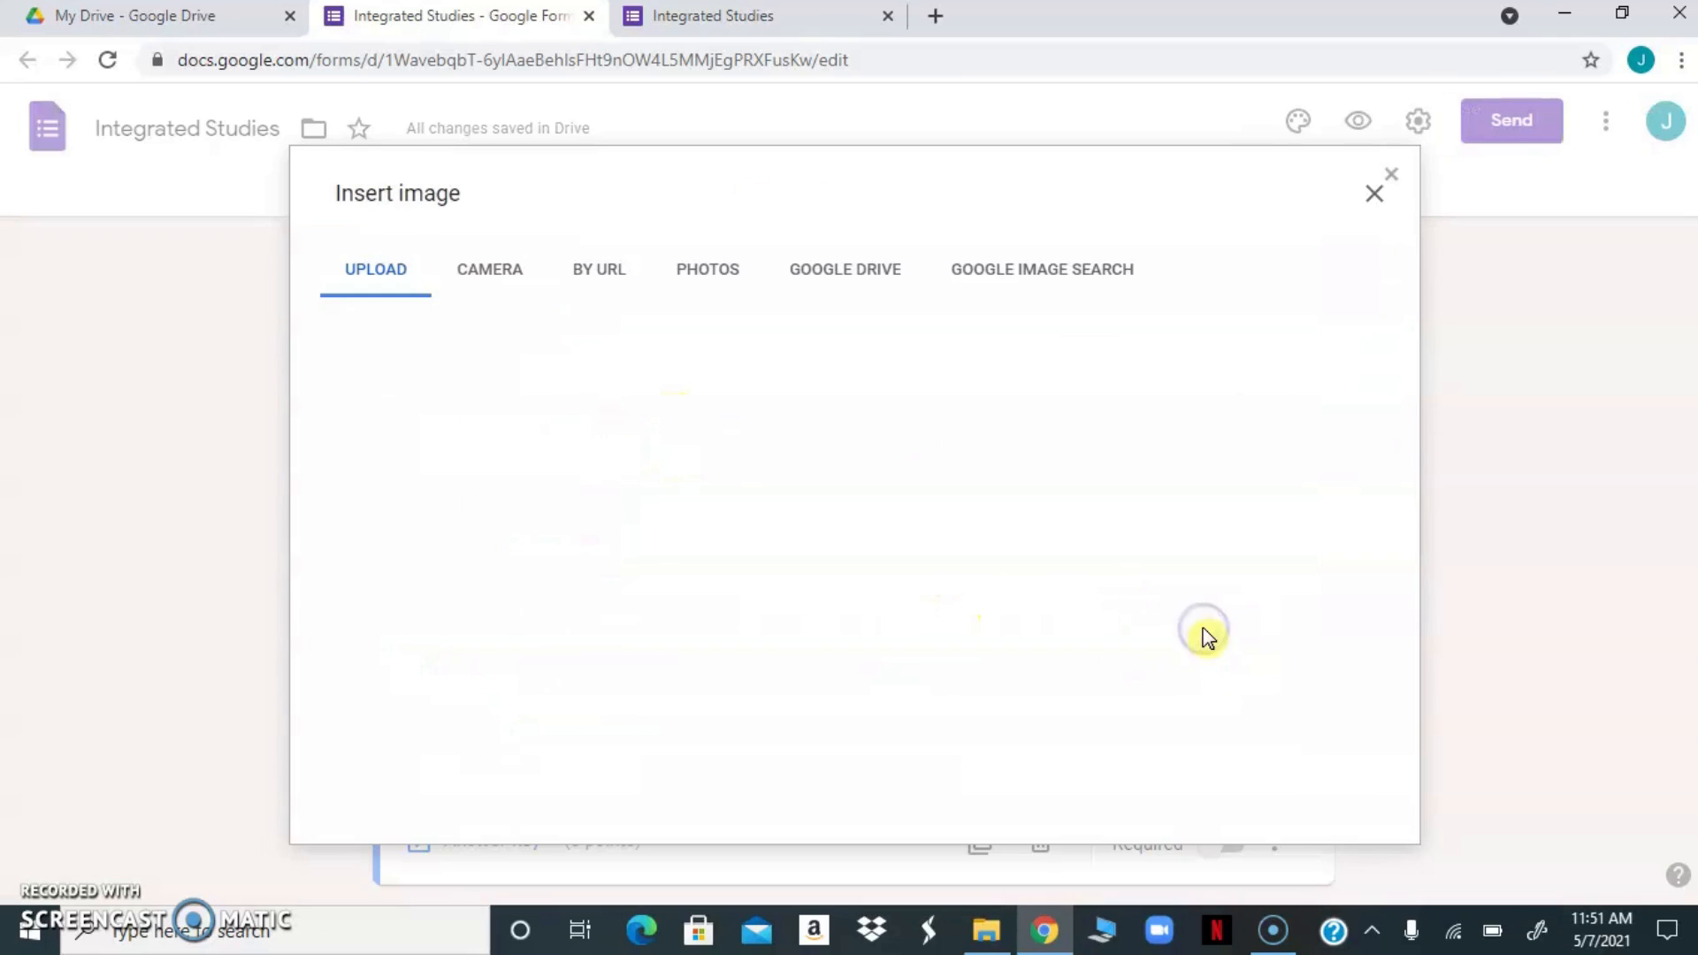
pyautogui.click(1012, 277)
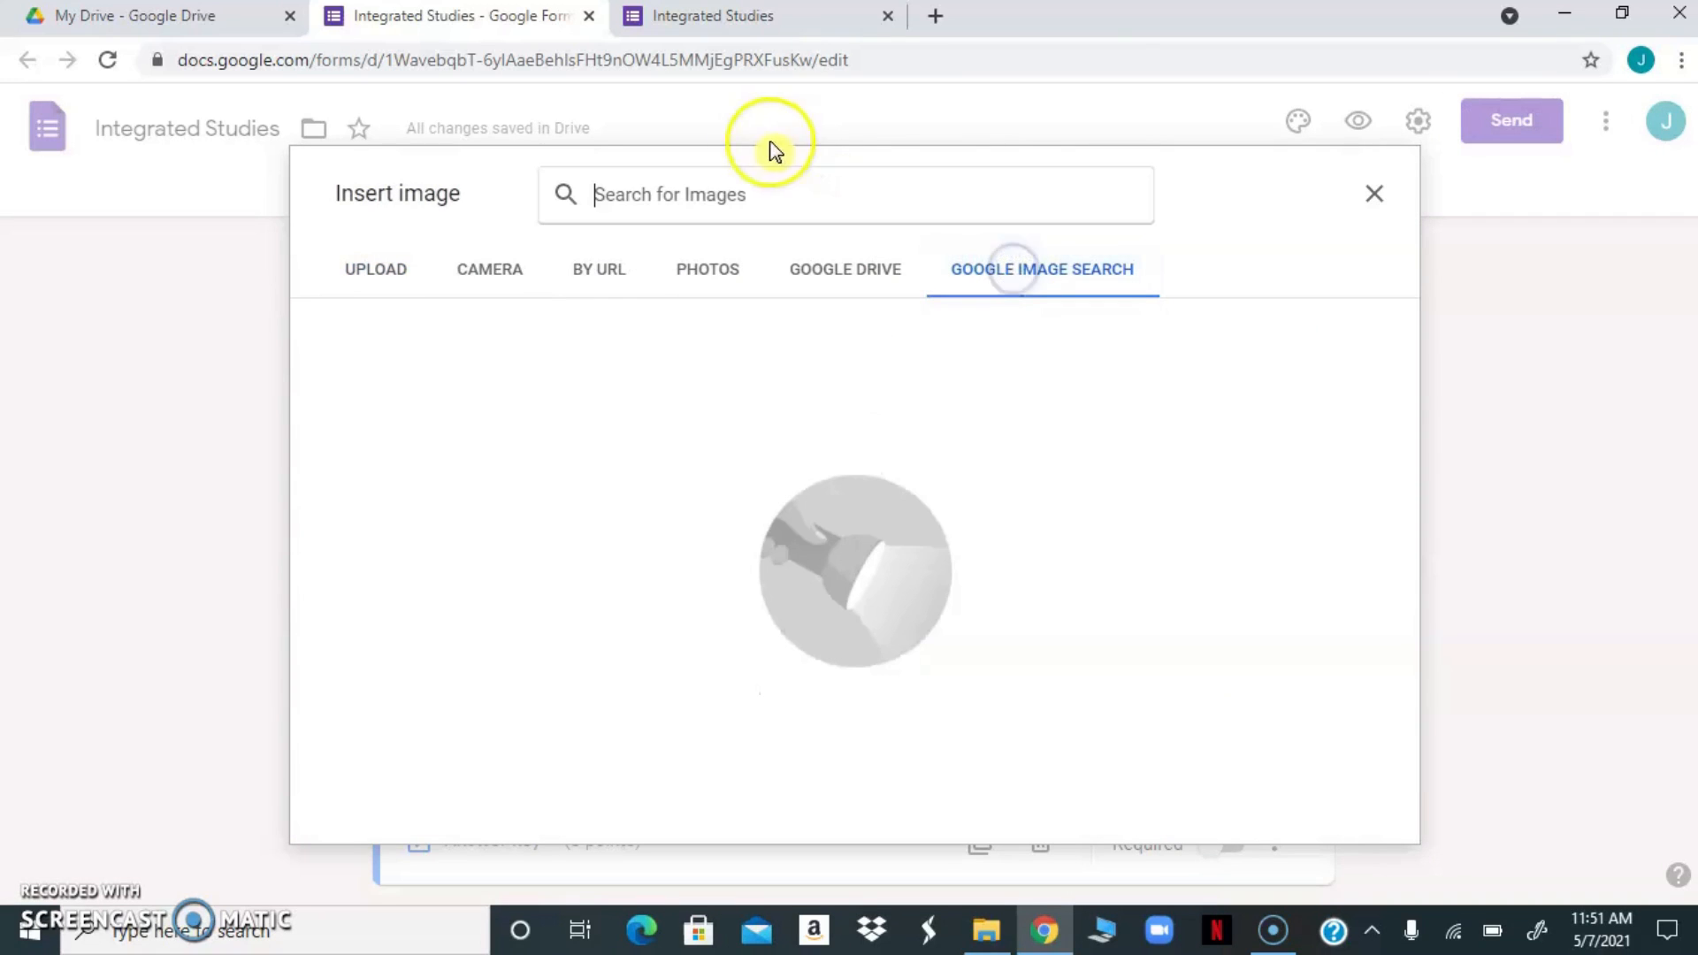
pyautogui.click(751, 191)
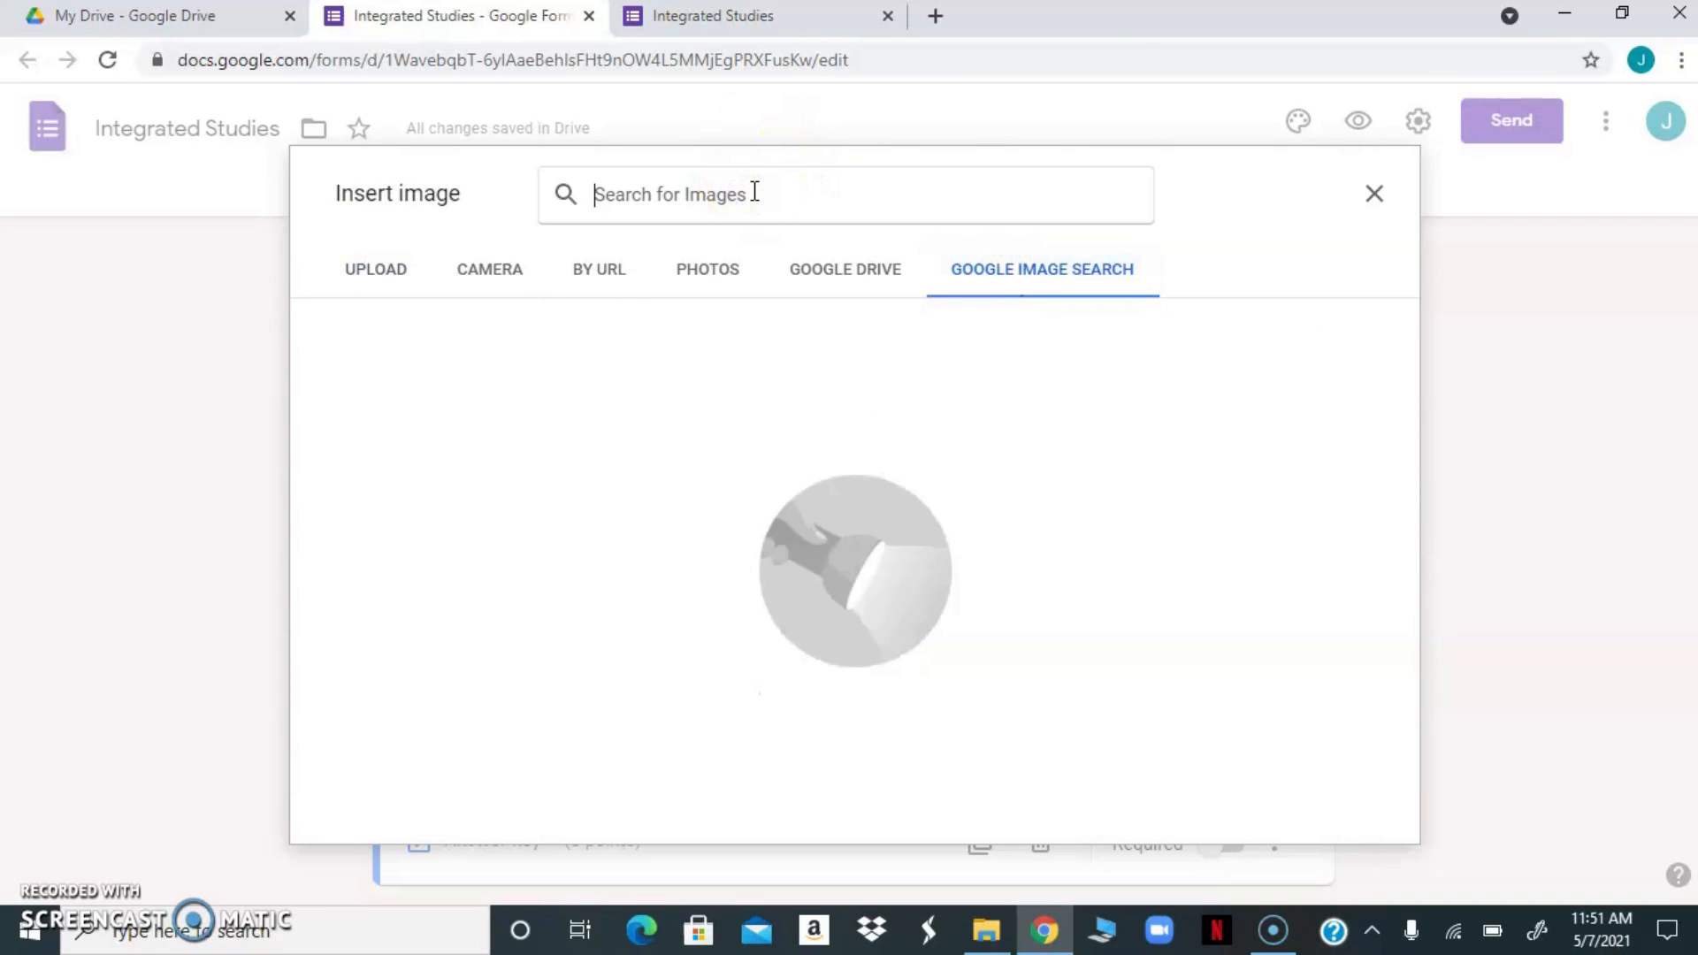
pyautogui.write('girl w')
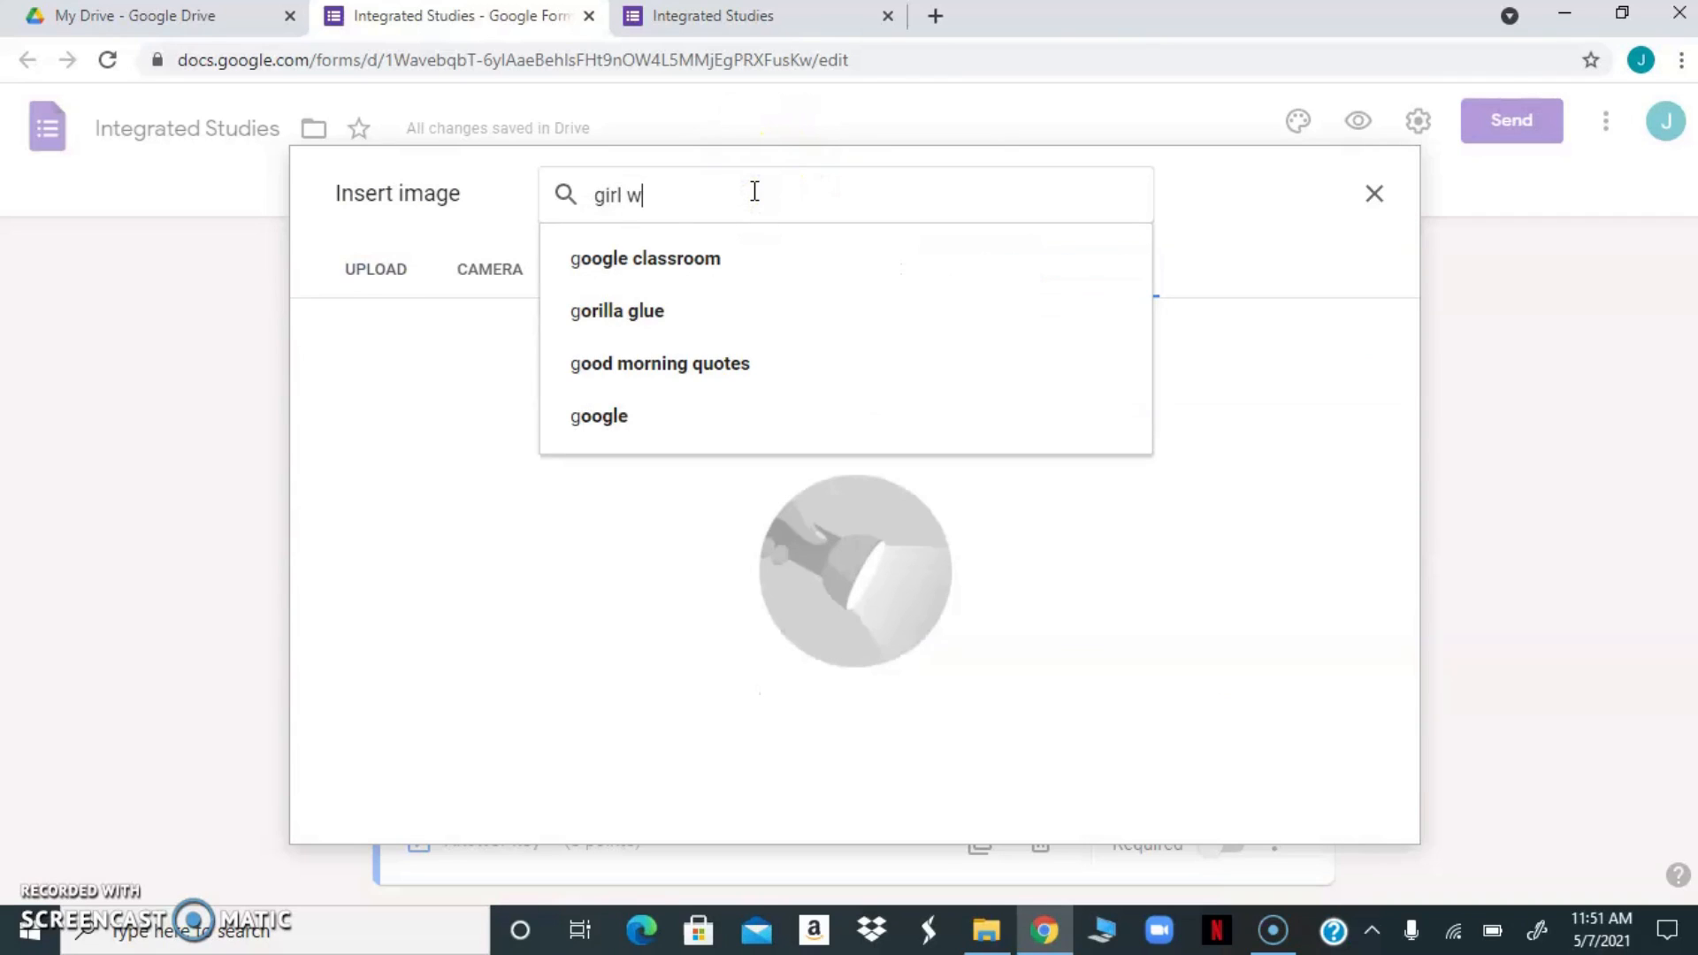
pyautogui.write('alking')
pyautogui.press('Return')
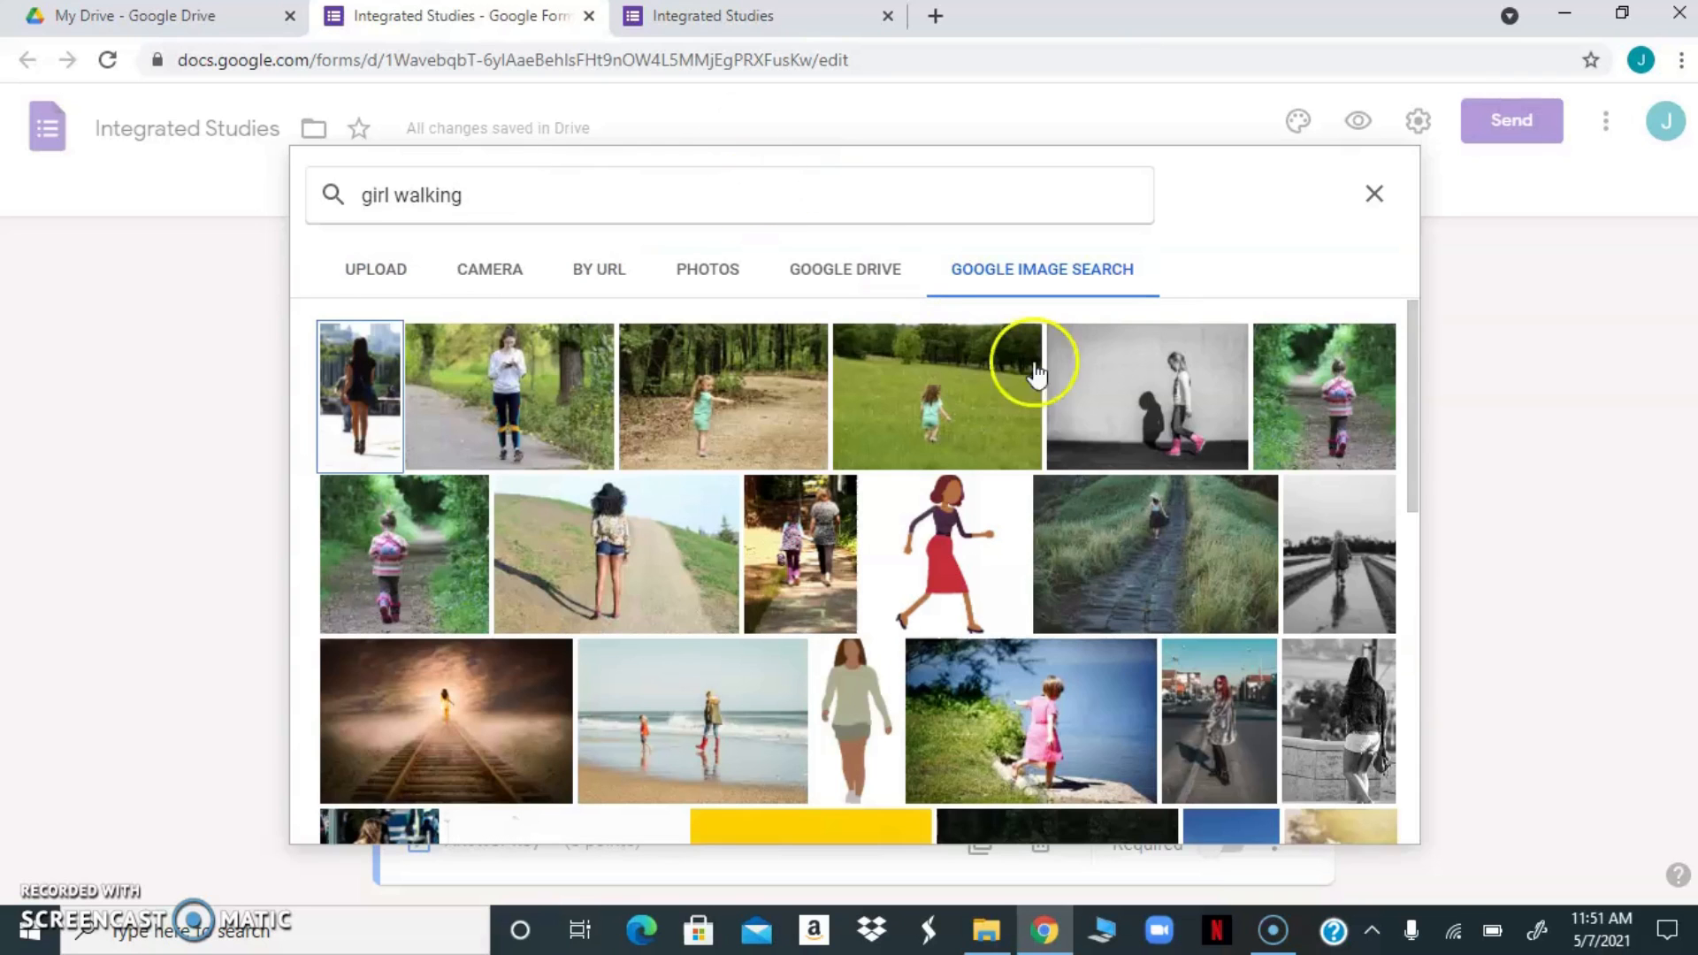
# Insert the illustration of a walking girl in a pale green top and shorts into the third answer option
pyautogui.click(1415, 392)
pyautogui.moveTo(1415, 392); pyautogui.dragTo(1324, 614)
pyautogui.scroll(2, 1324, 614)
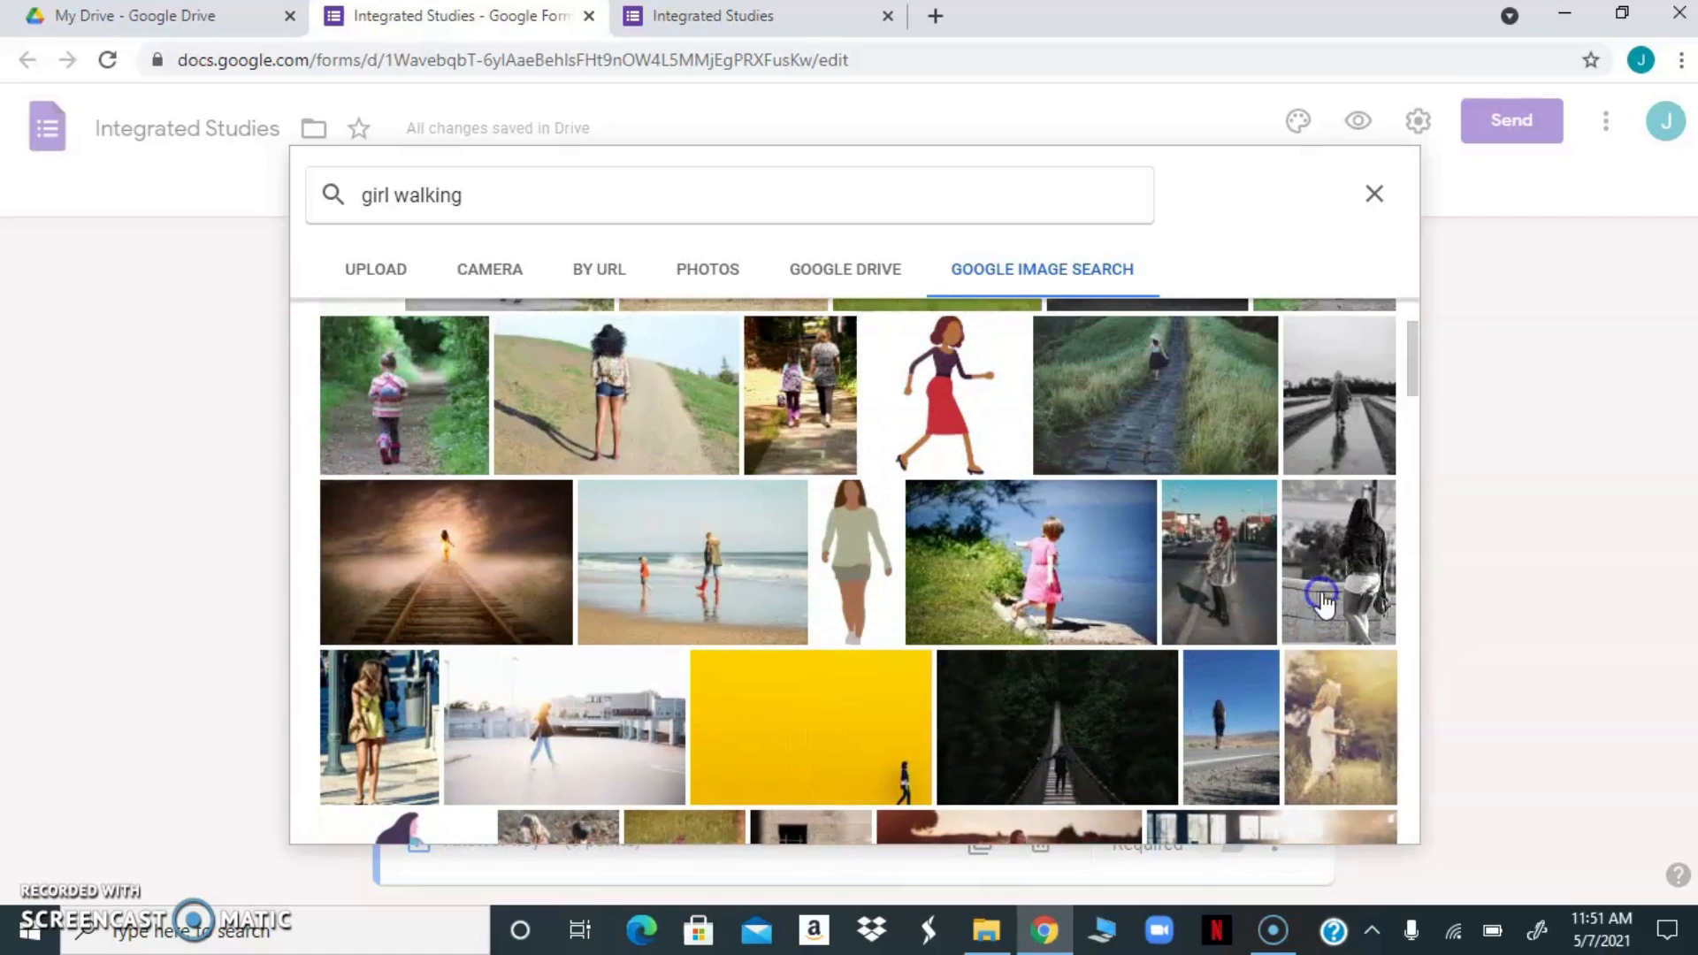
pyautogui.click(875, 535)
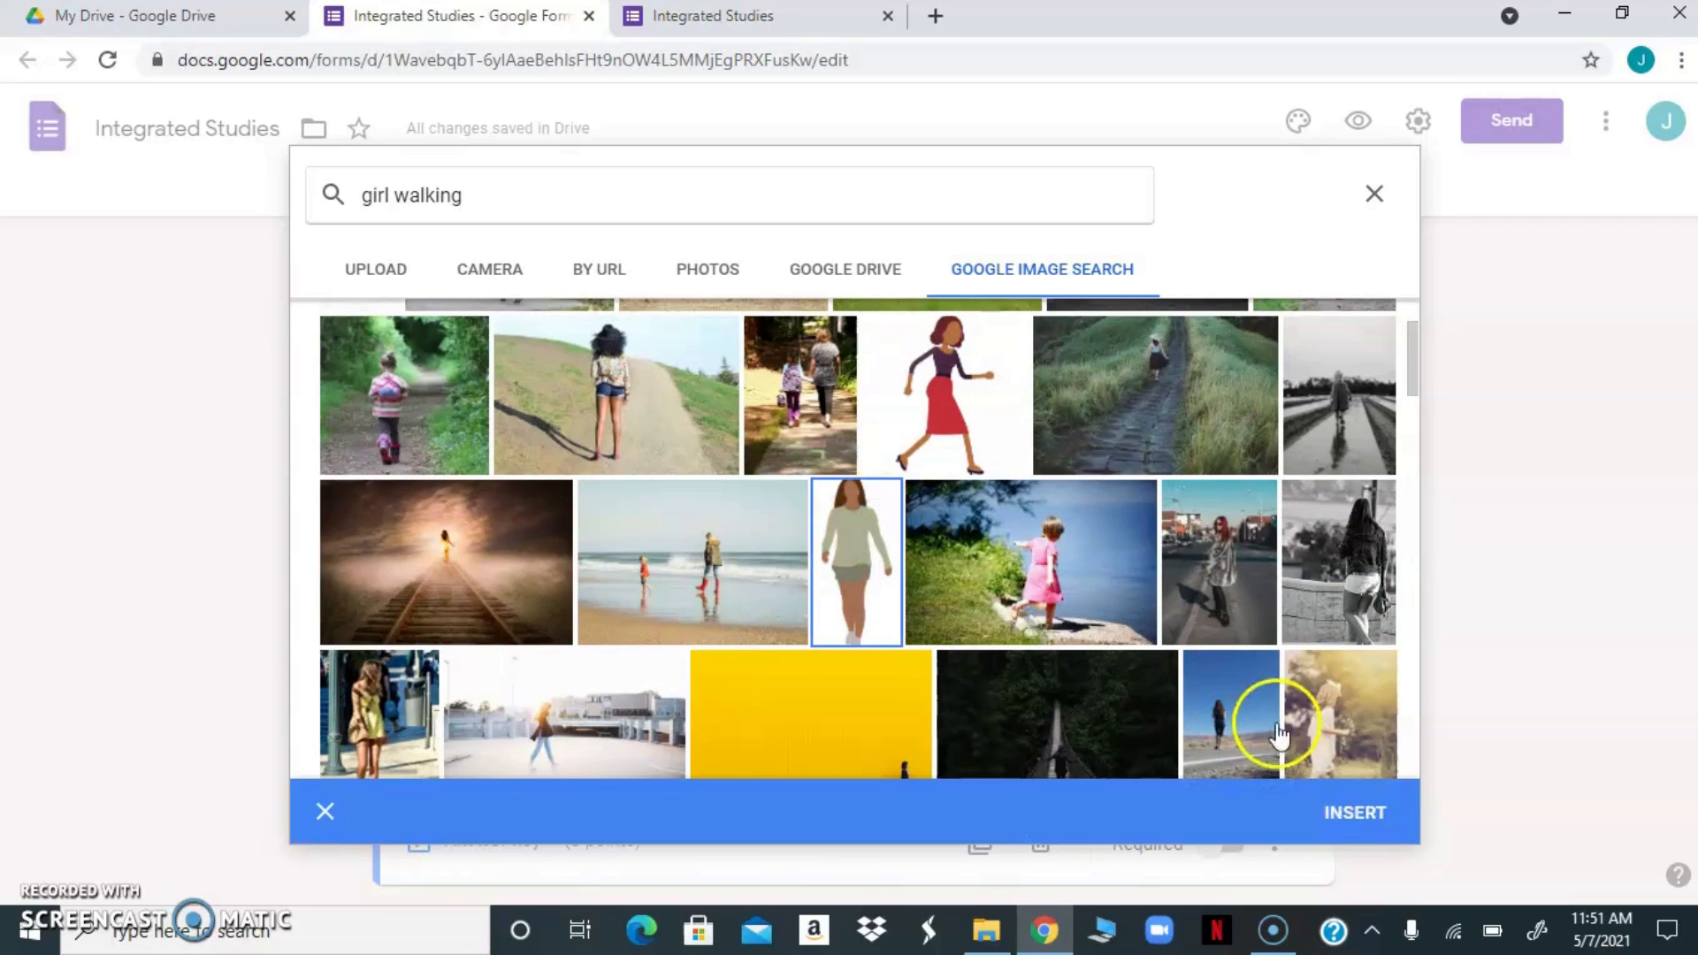
pyautogui.click(1360, 811)
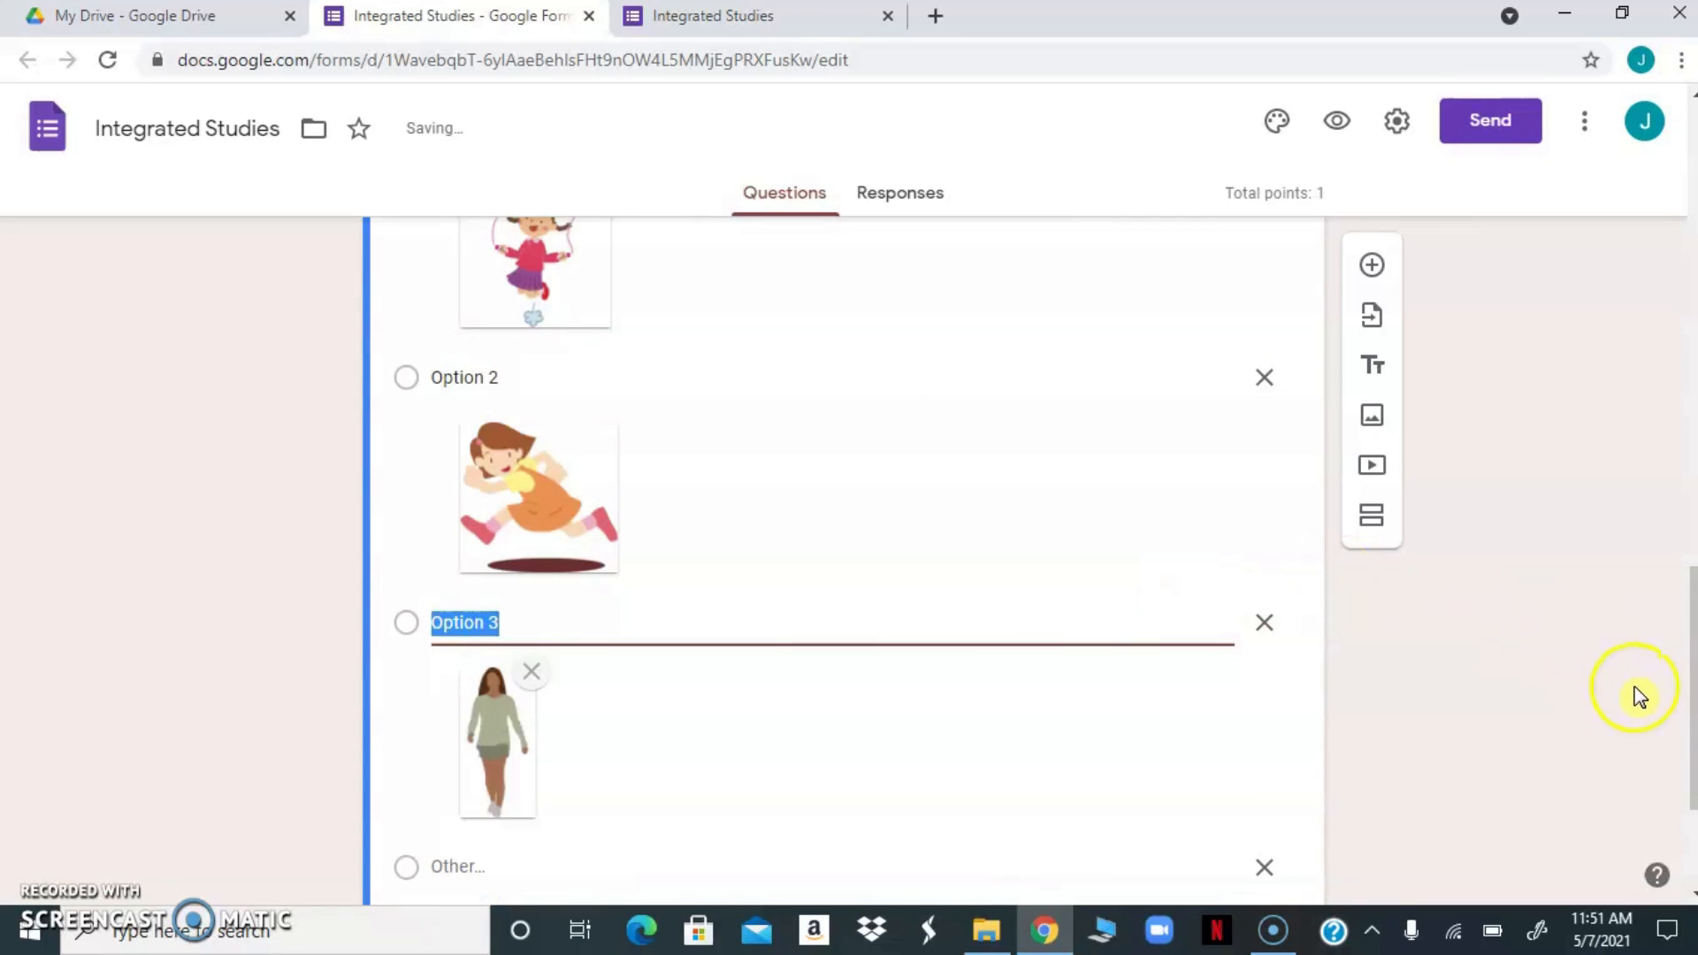
# Set the heartbeat question's answer key to Option 3, the walking girl, worth 1 point
pyautogui.moveTo(1687, 677); pyautogui.dragTo(1677, 549)
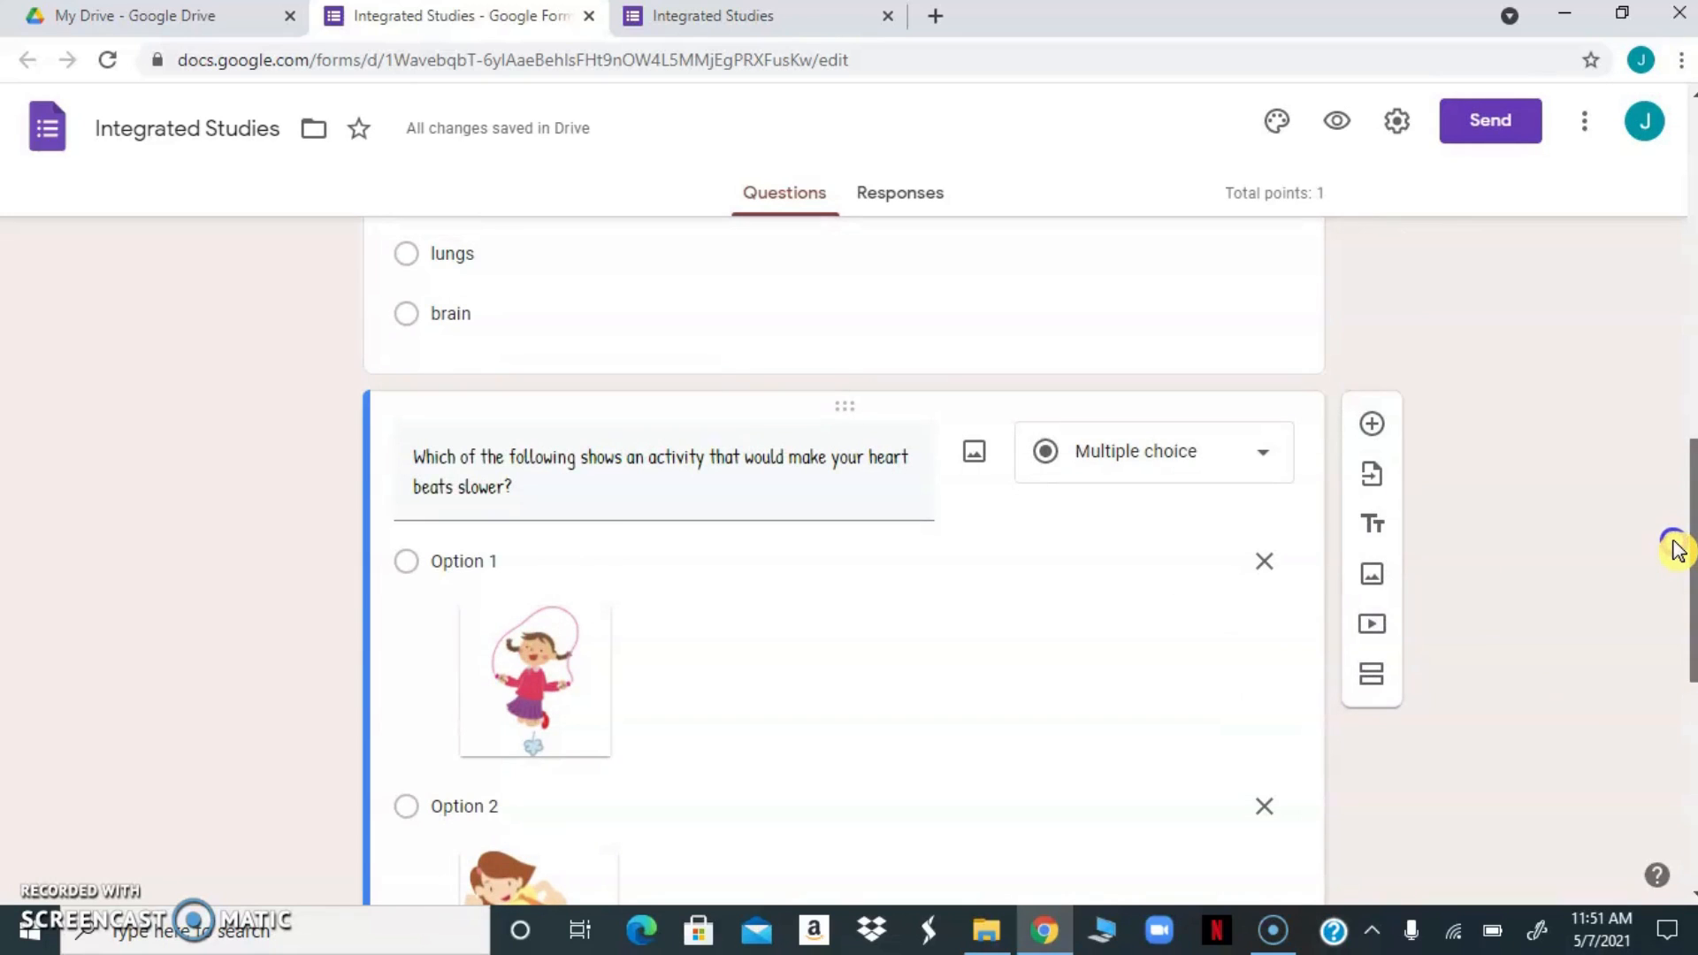
pyautogui.moveTo(1678, 548); pyautogui.dragTo(1649, 724)
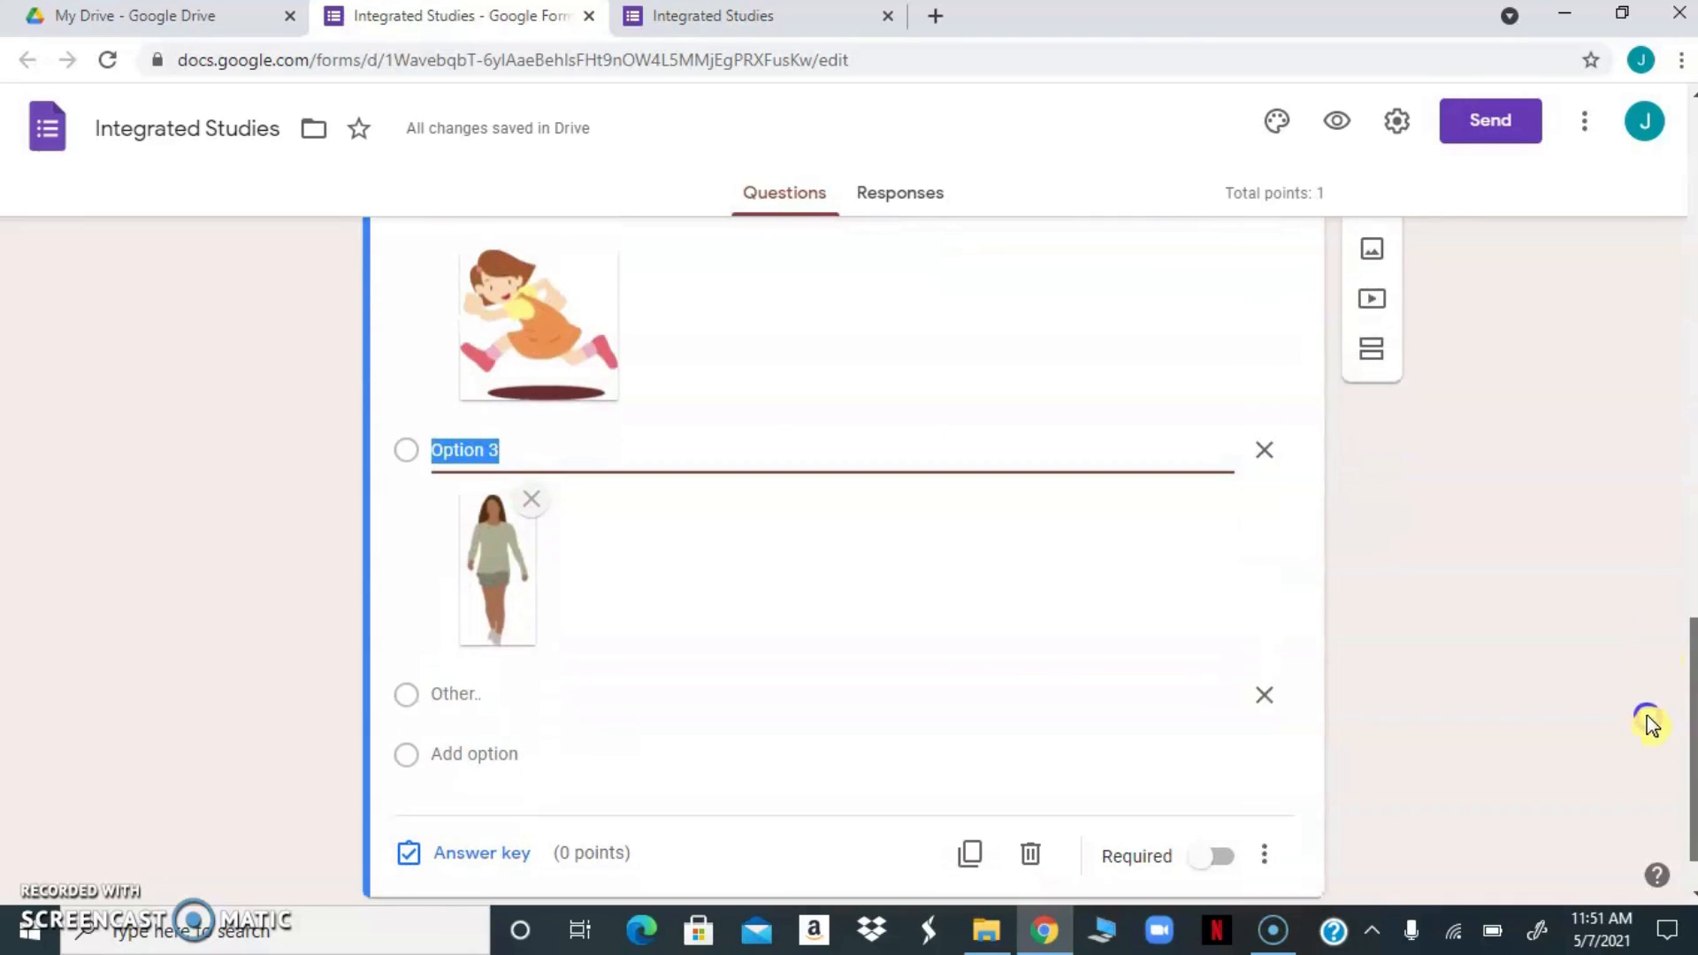
pyautogui.click(399, 840)
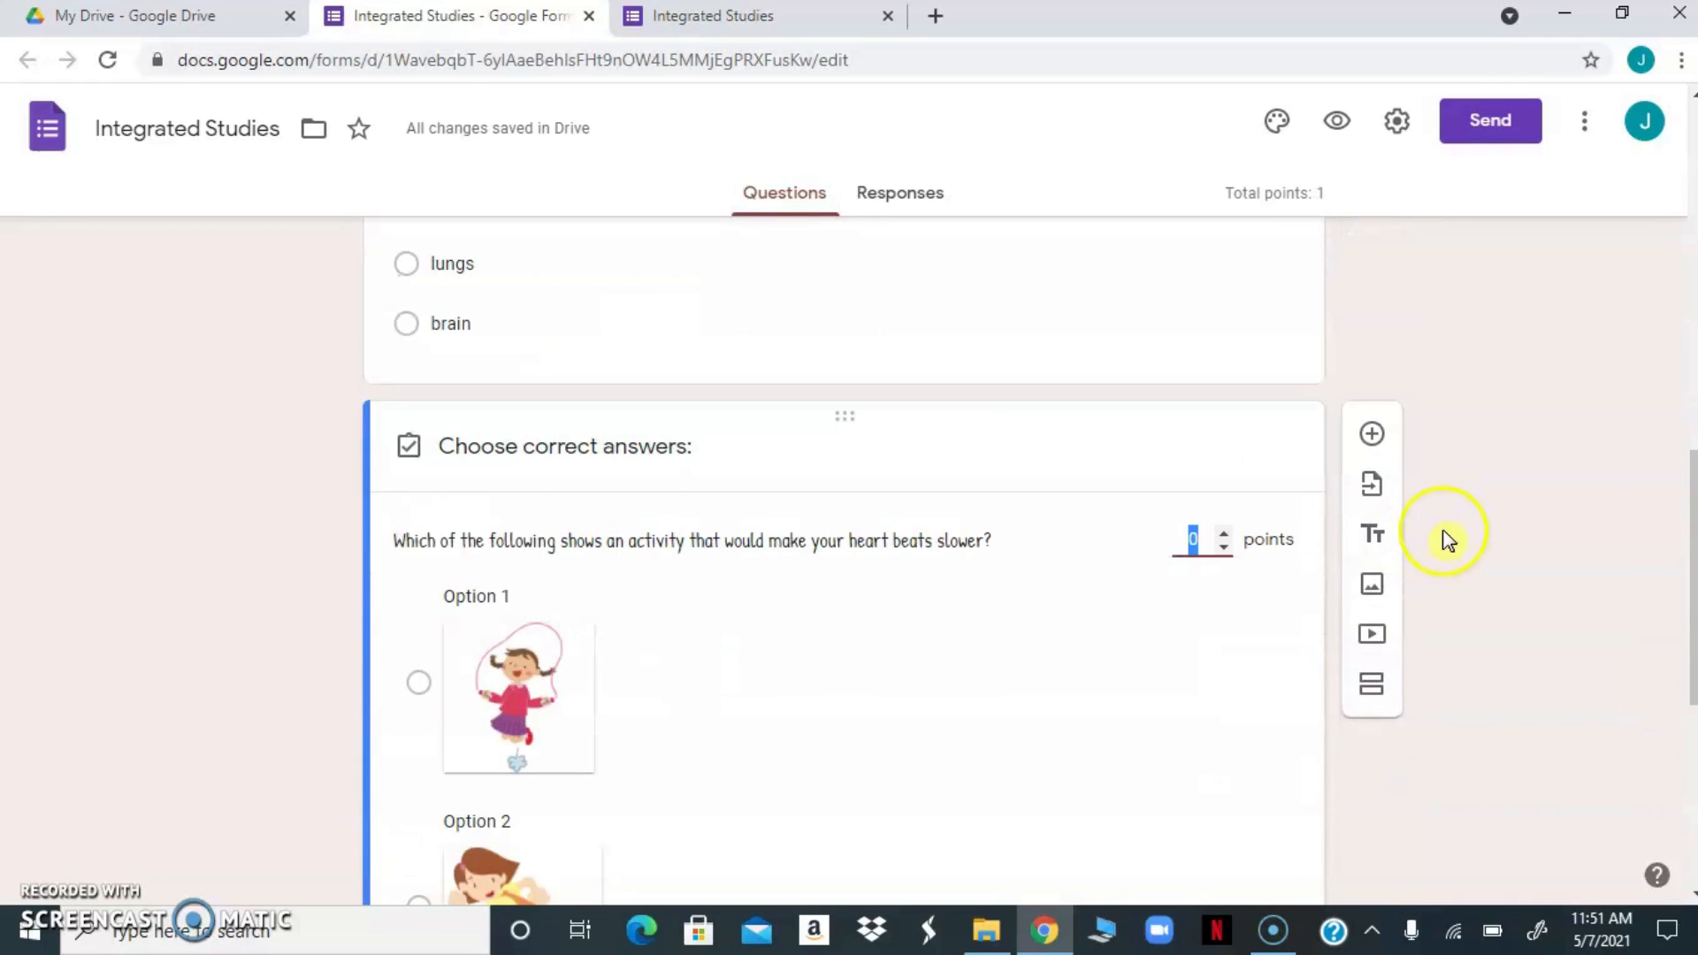
pyautogui.moveTo(1693, 544); pyautogui.dragTo(1668, 681)
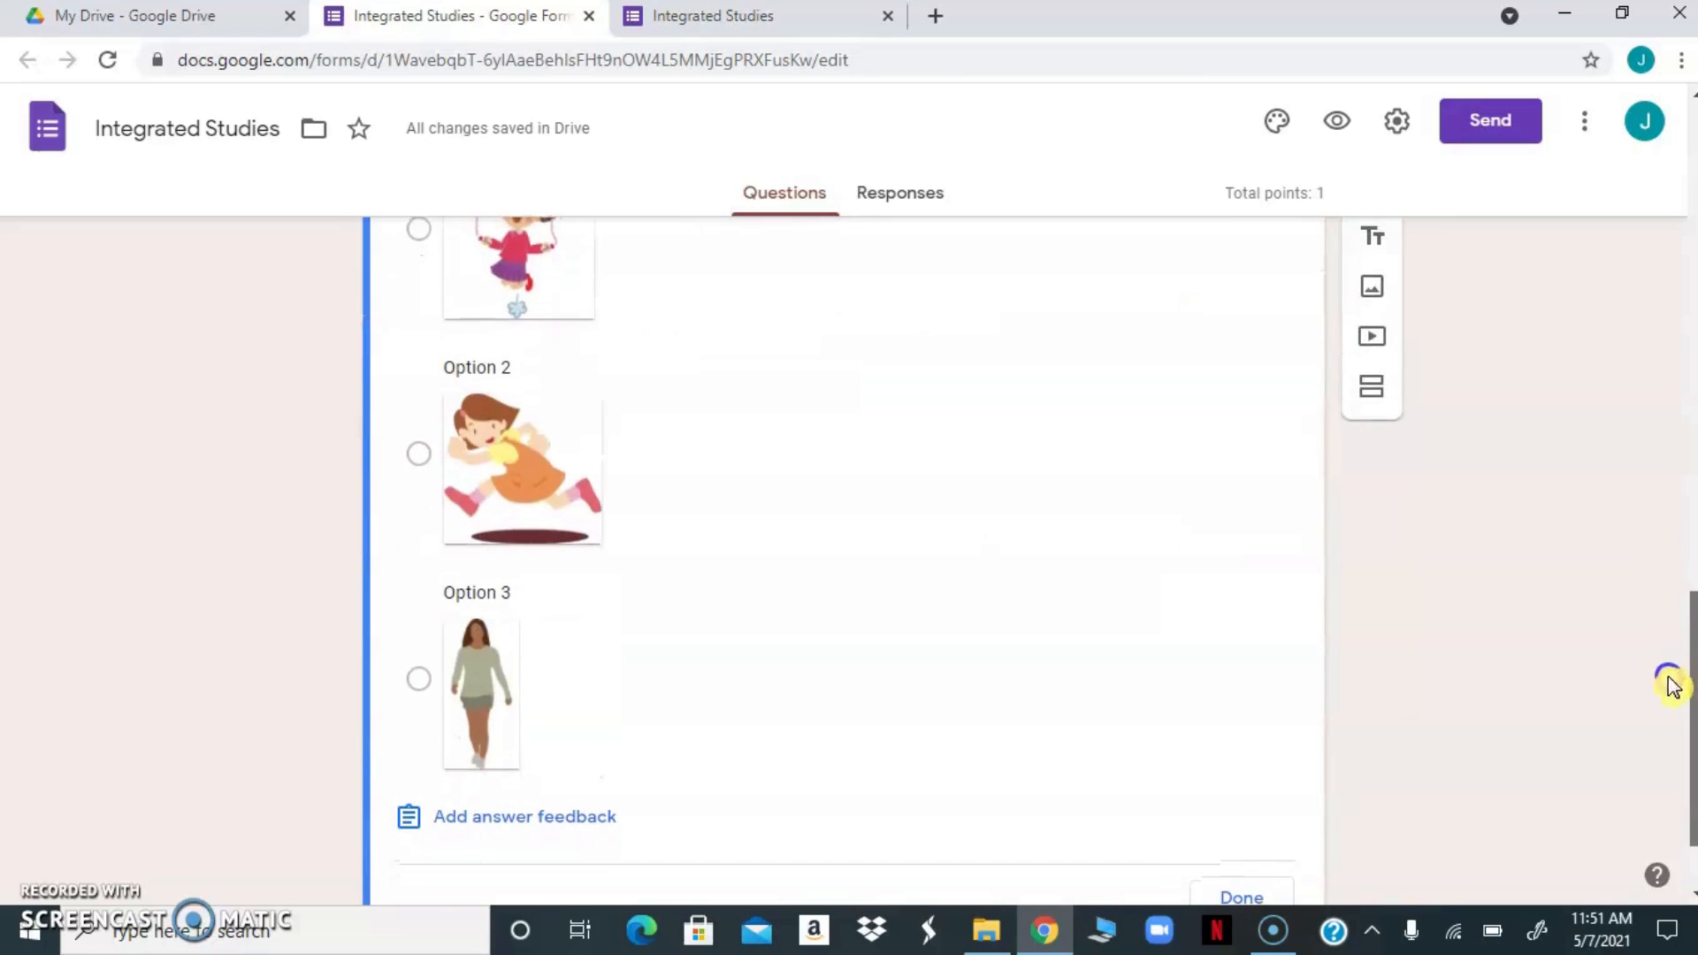
pyautogui.click(419, 674)
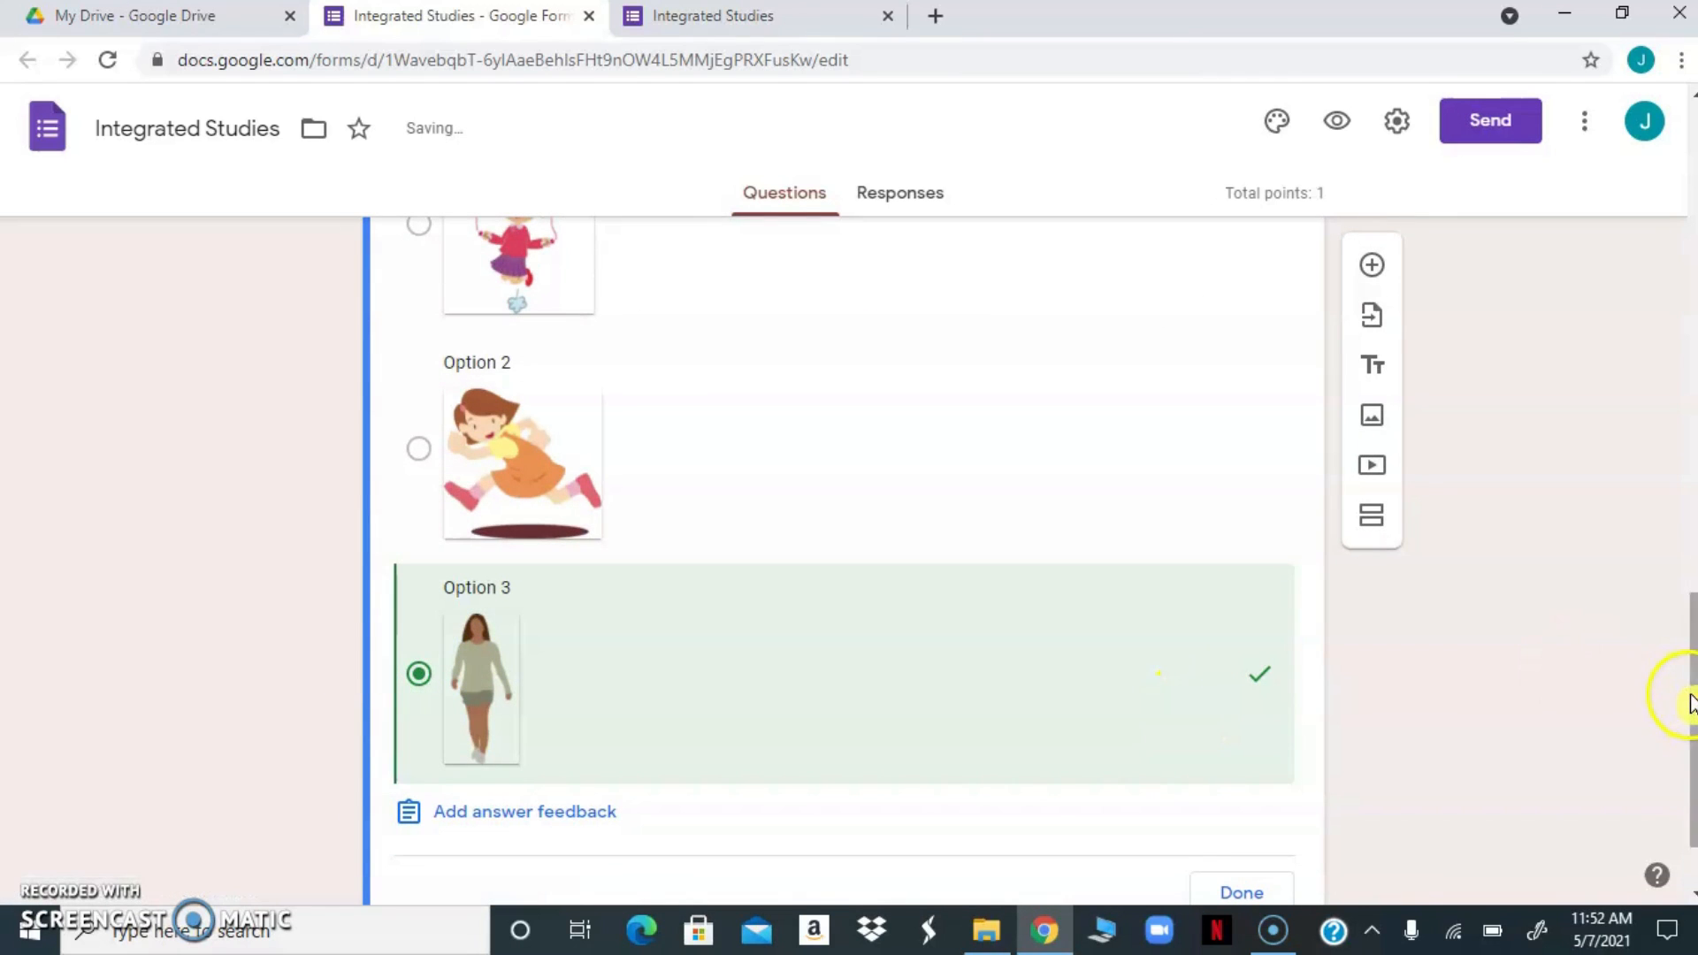
pyautogui.moveTo(1690, 705); pyautogui.dragTo(1690, 597)
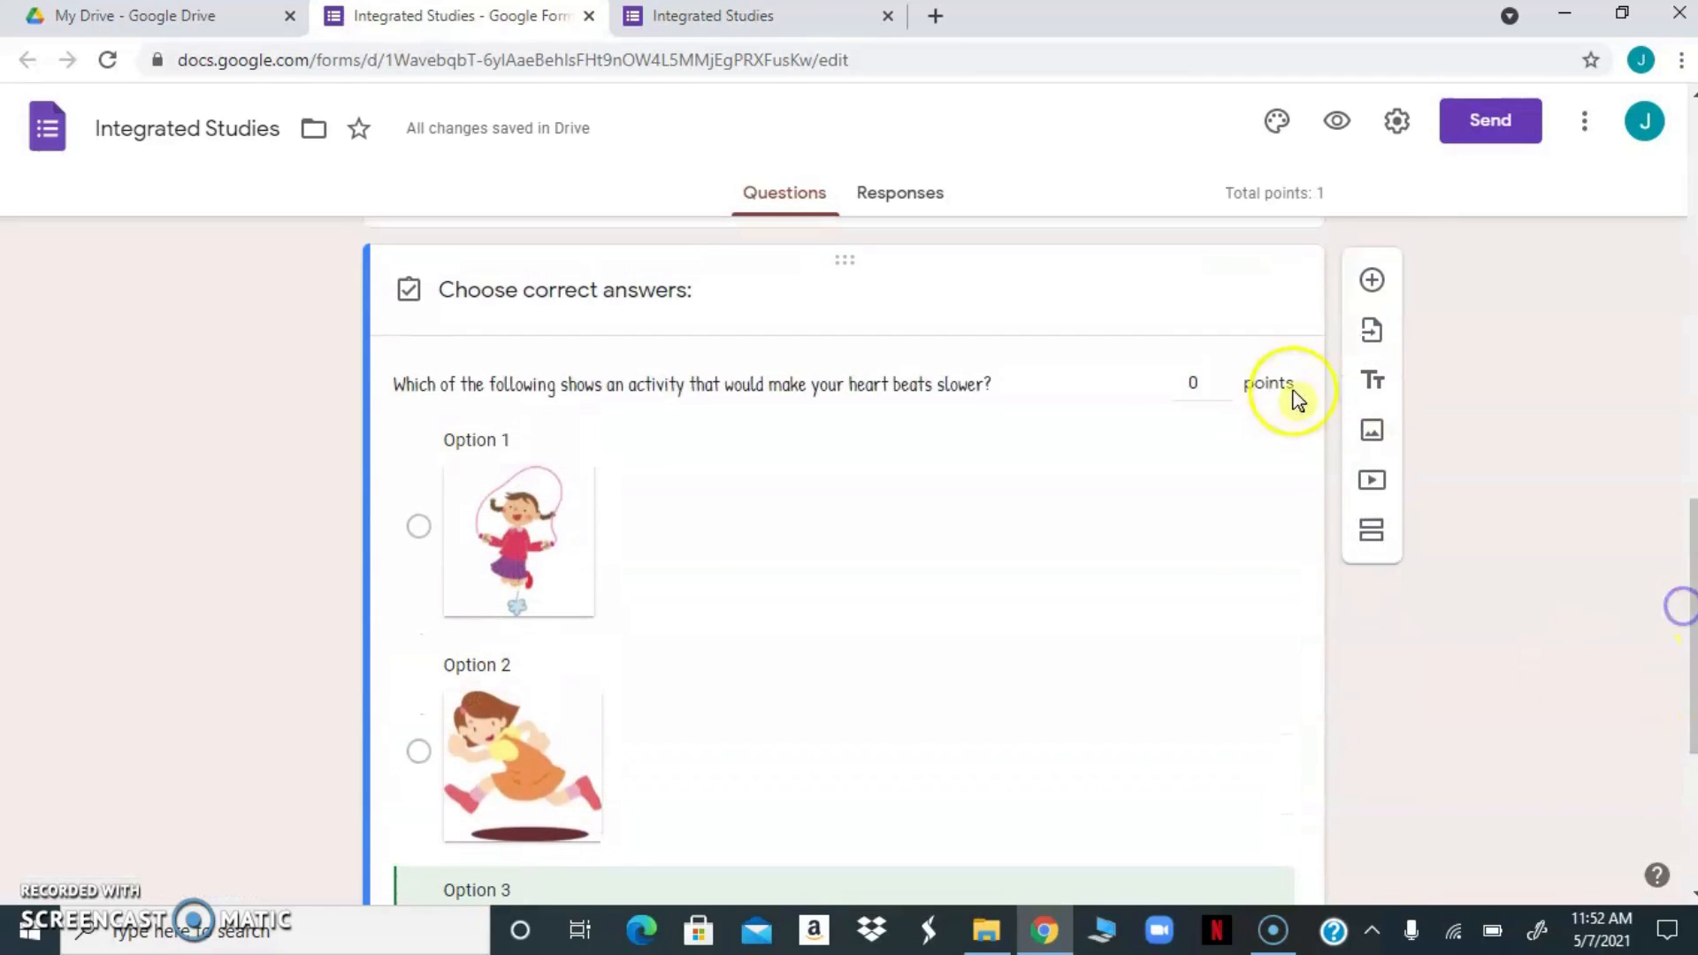
pyautogui.click(1224, 377)
pyautogui.moveTo(1690, 593); pyautogui.dragTo(1671, 720)
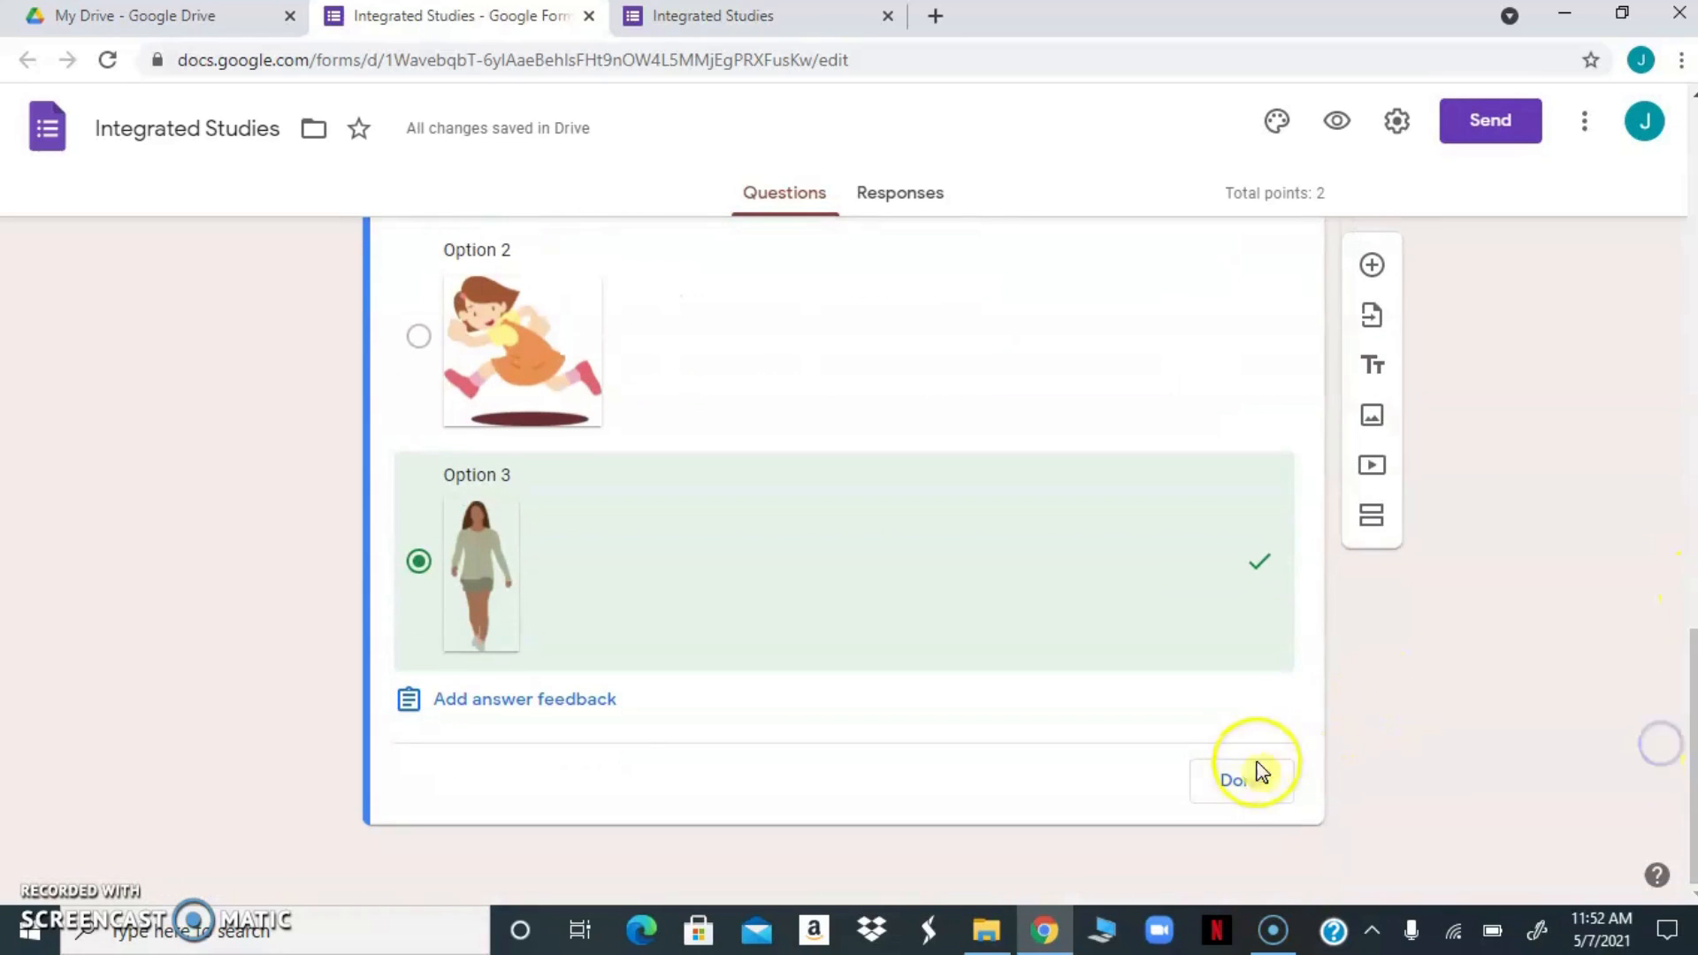
pyautogui.click(1234, 780)
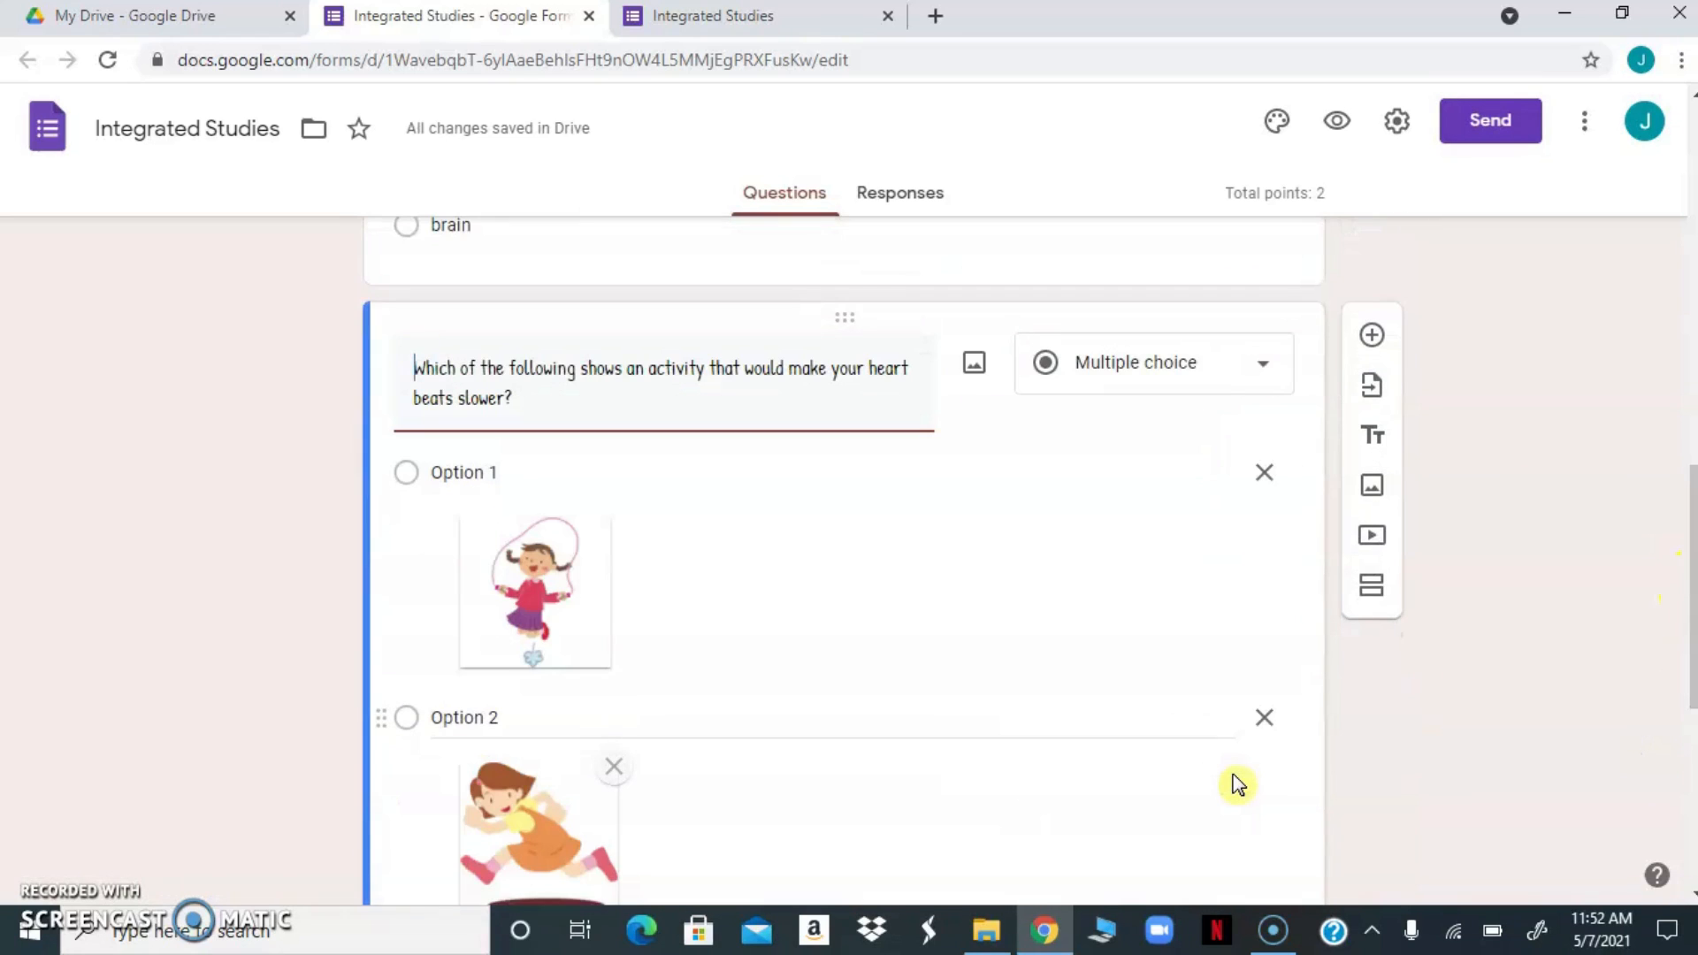
# Make the heartbeat question required
pyautogui.moveTo(1690, 681); pyautogui.dragTo(1674, 849)
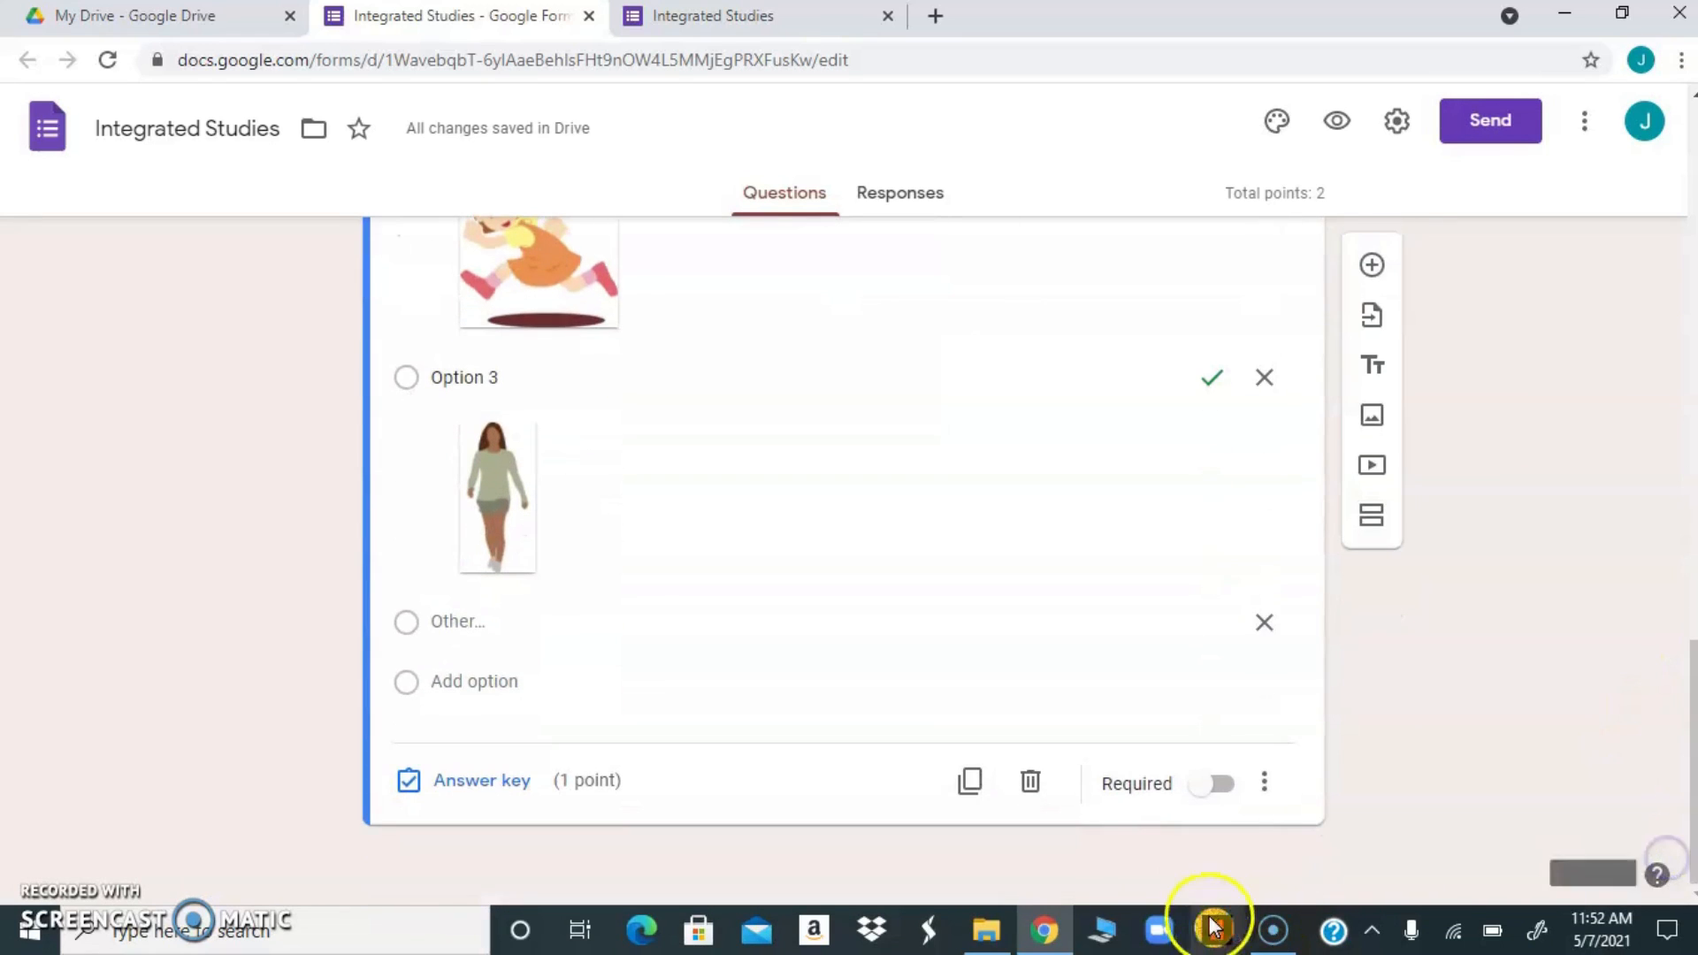
pyautogui.click(1221, 784)
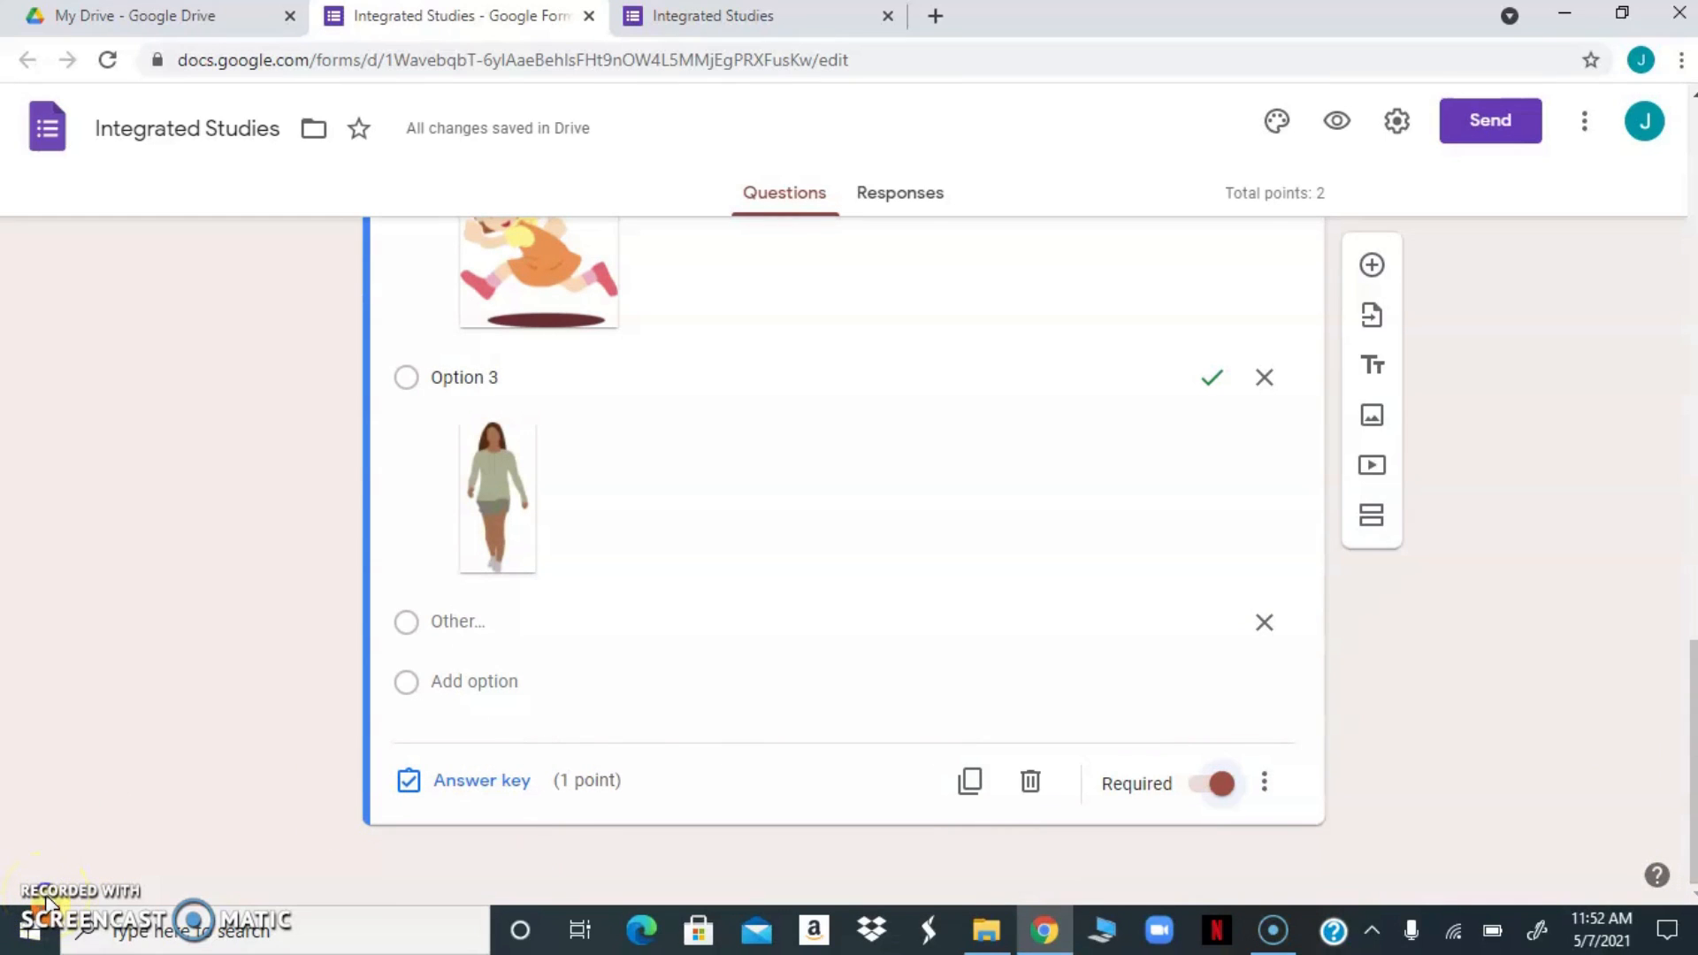
pyautogui.click(47, 903)
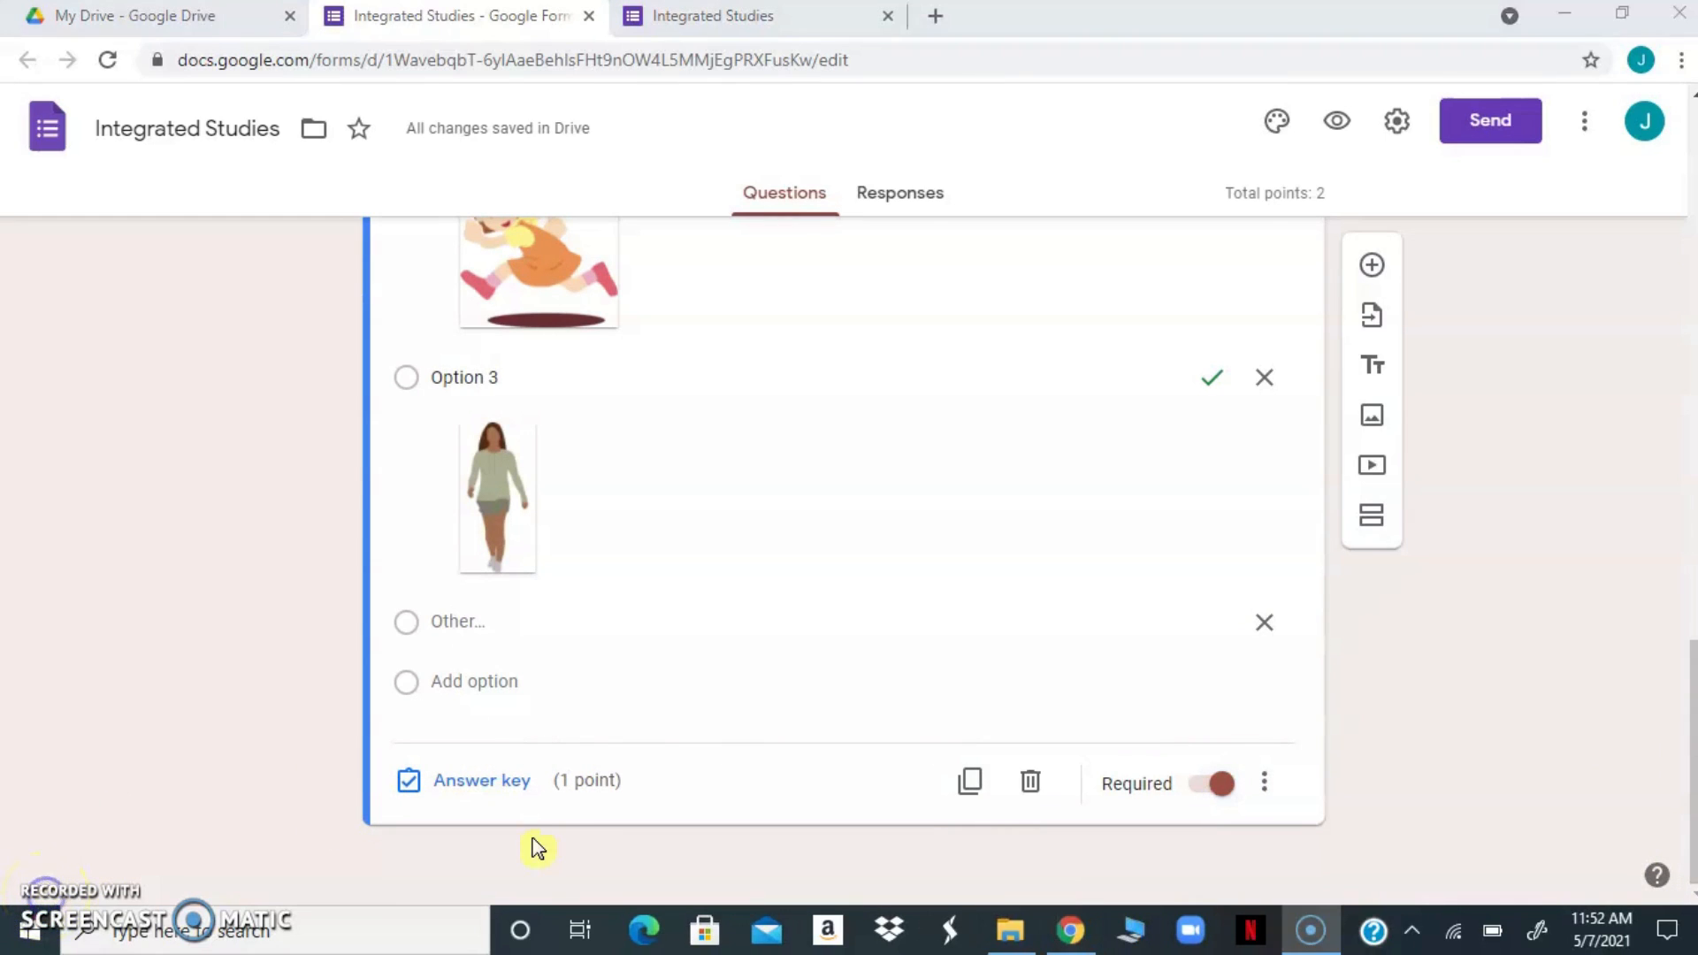
# Duplicate the heartbeat question and delete the copy
pyautogui.click(970, 784)
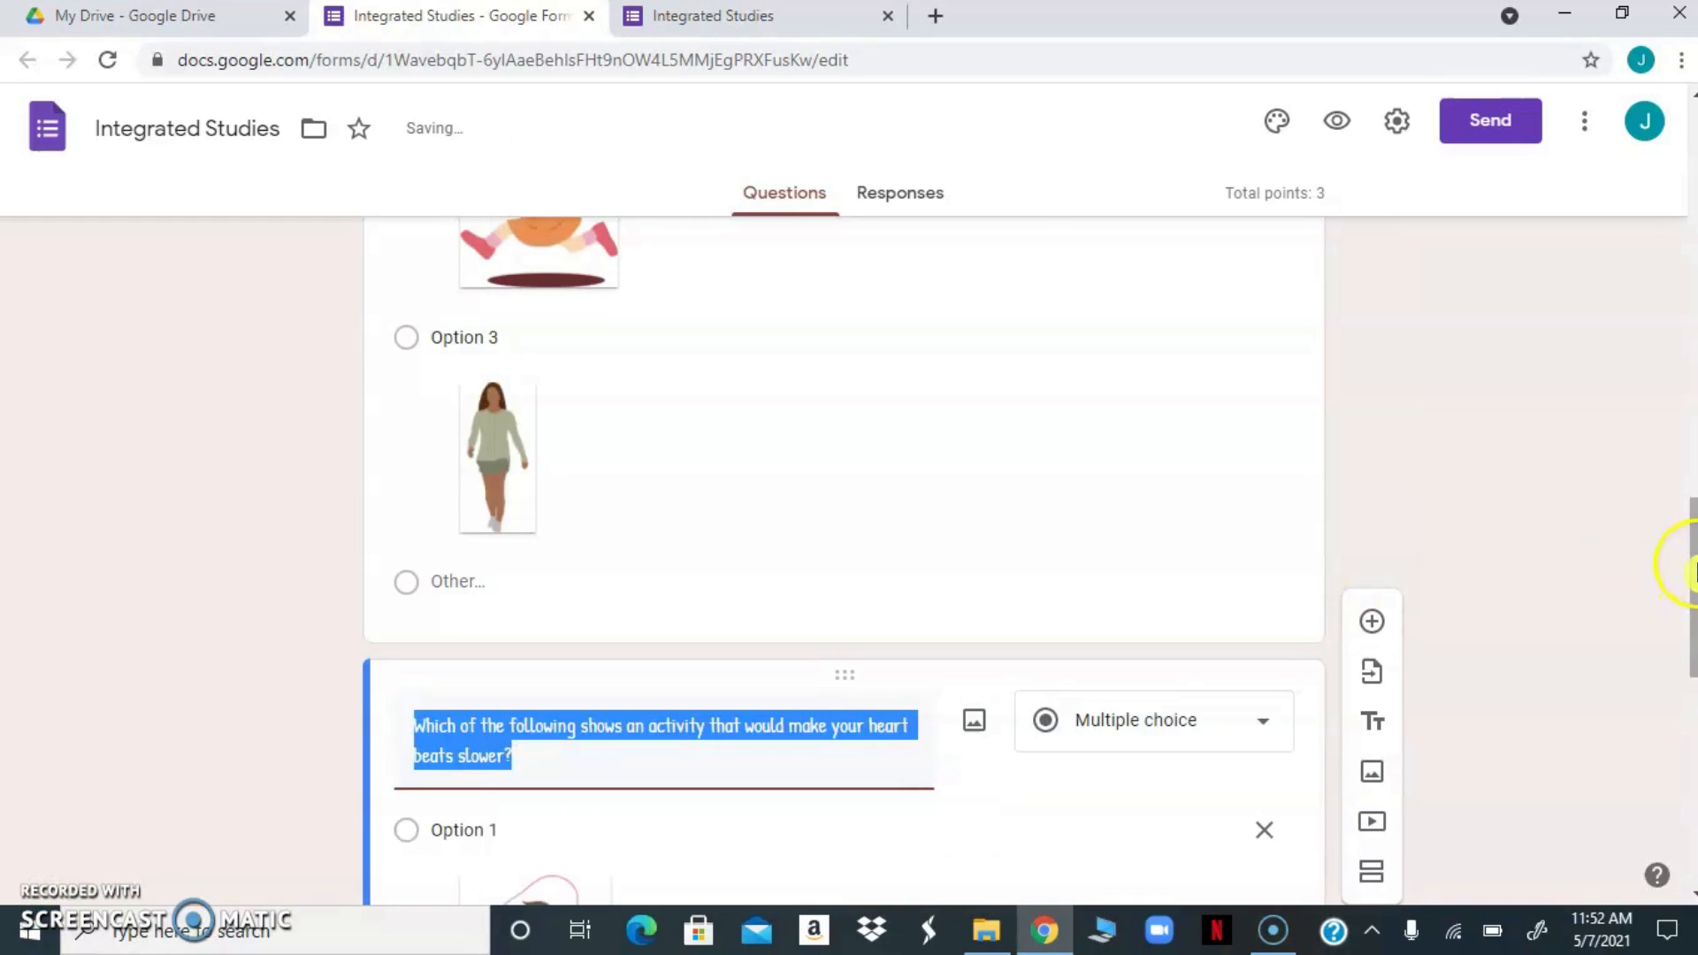
pyautogui.moveTo(1689, 566); pyautogui.dragTo(1664, 809)
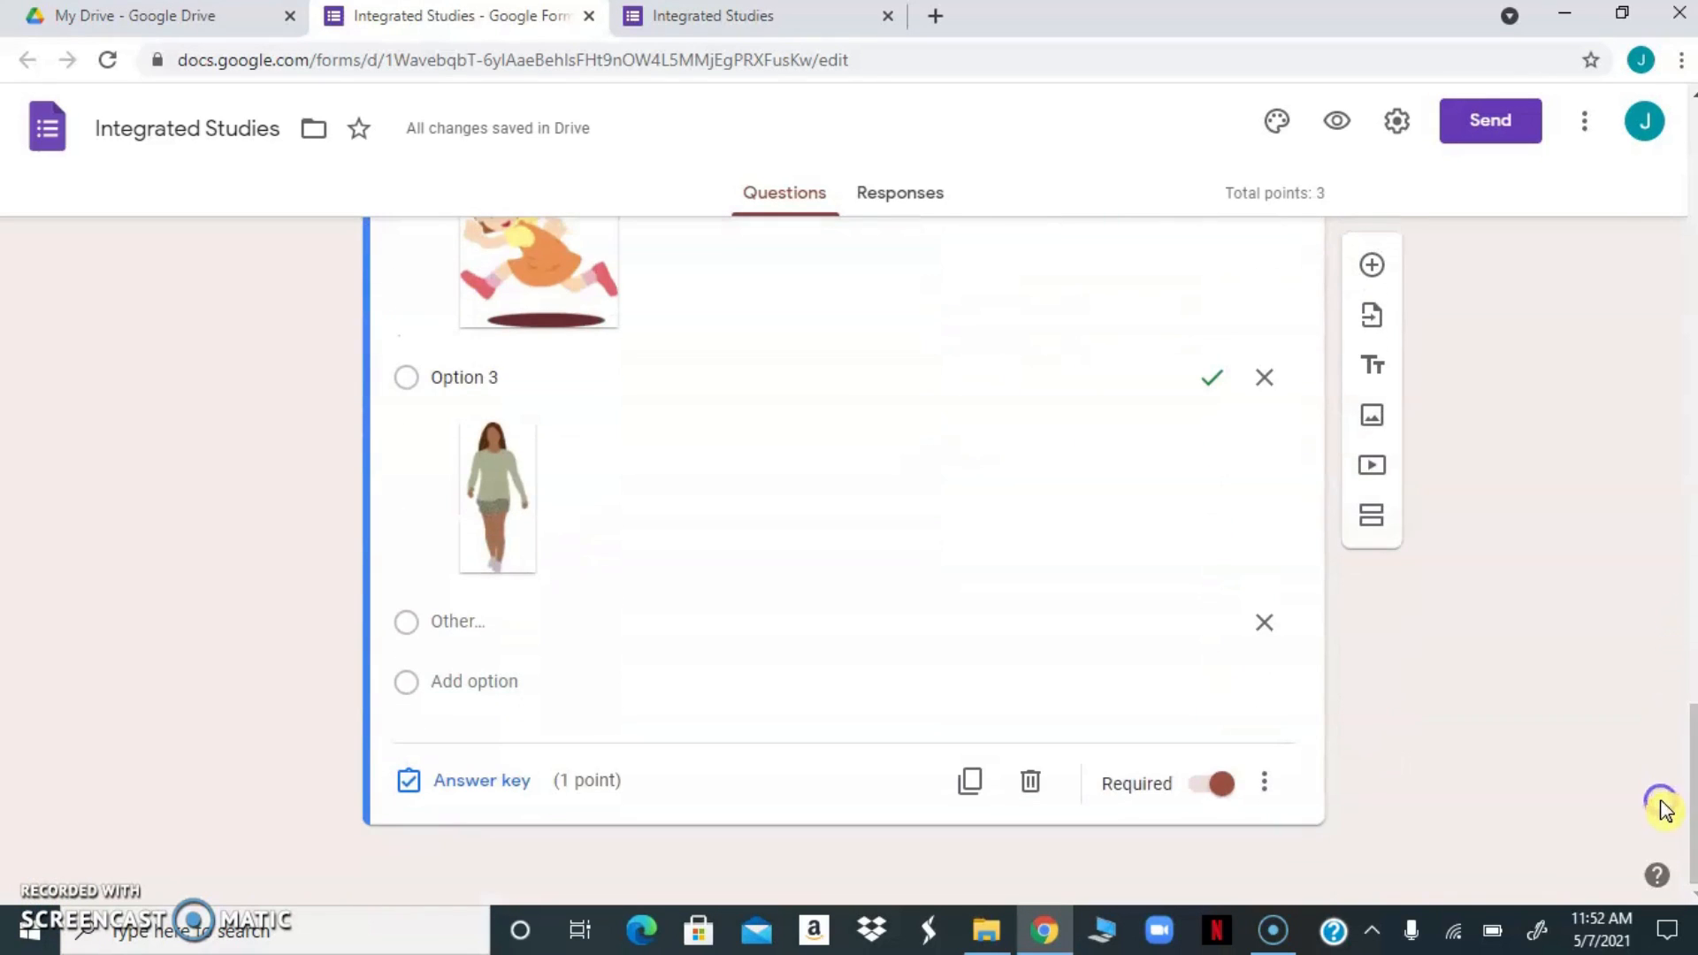
pyautogui.click(1031, 782)
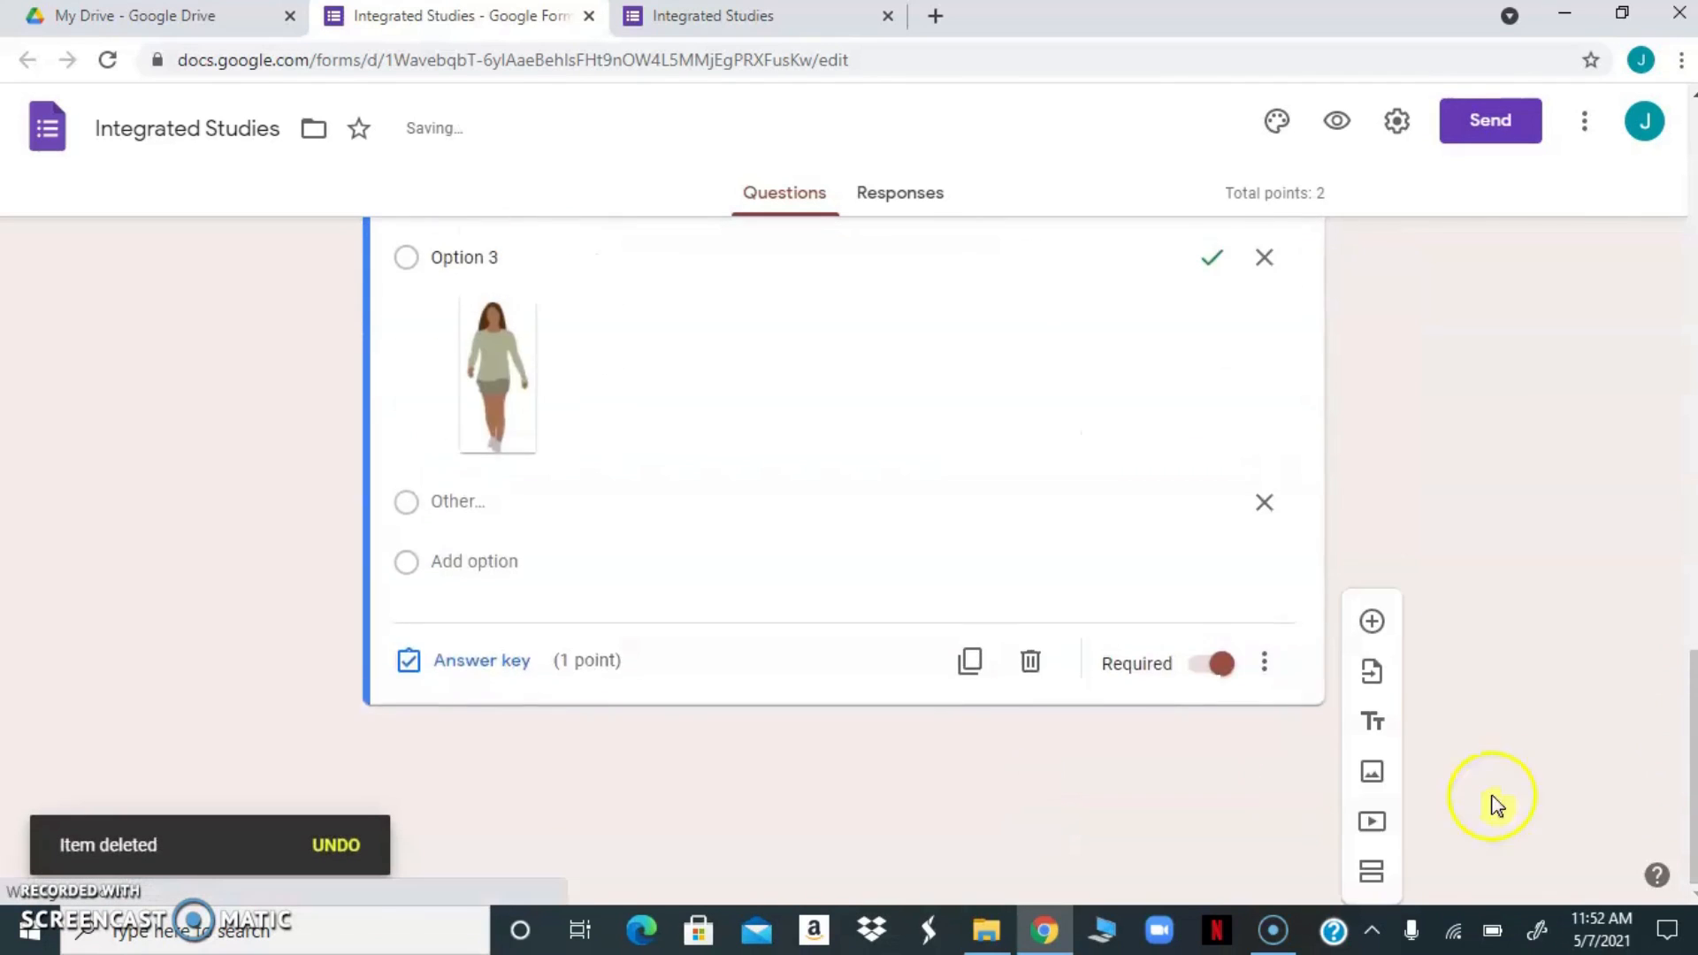
# Move the heartbeat question above the body-part question with the lungs picture
pyautogui.moveTo(1691, 741); pyautogui.dragTo(1660, 429)
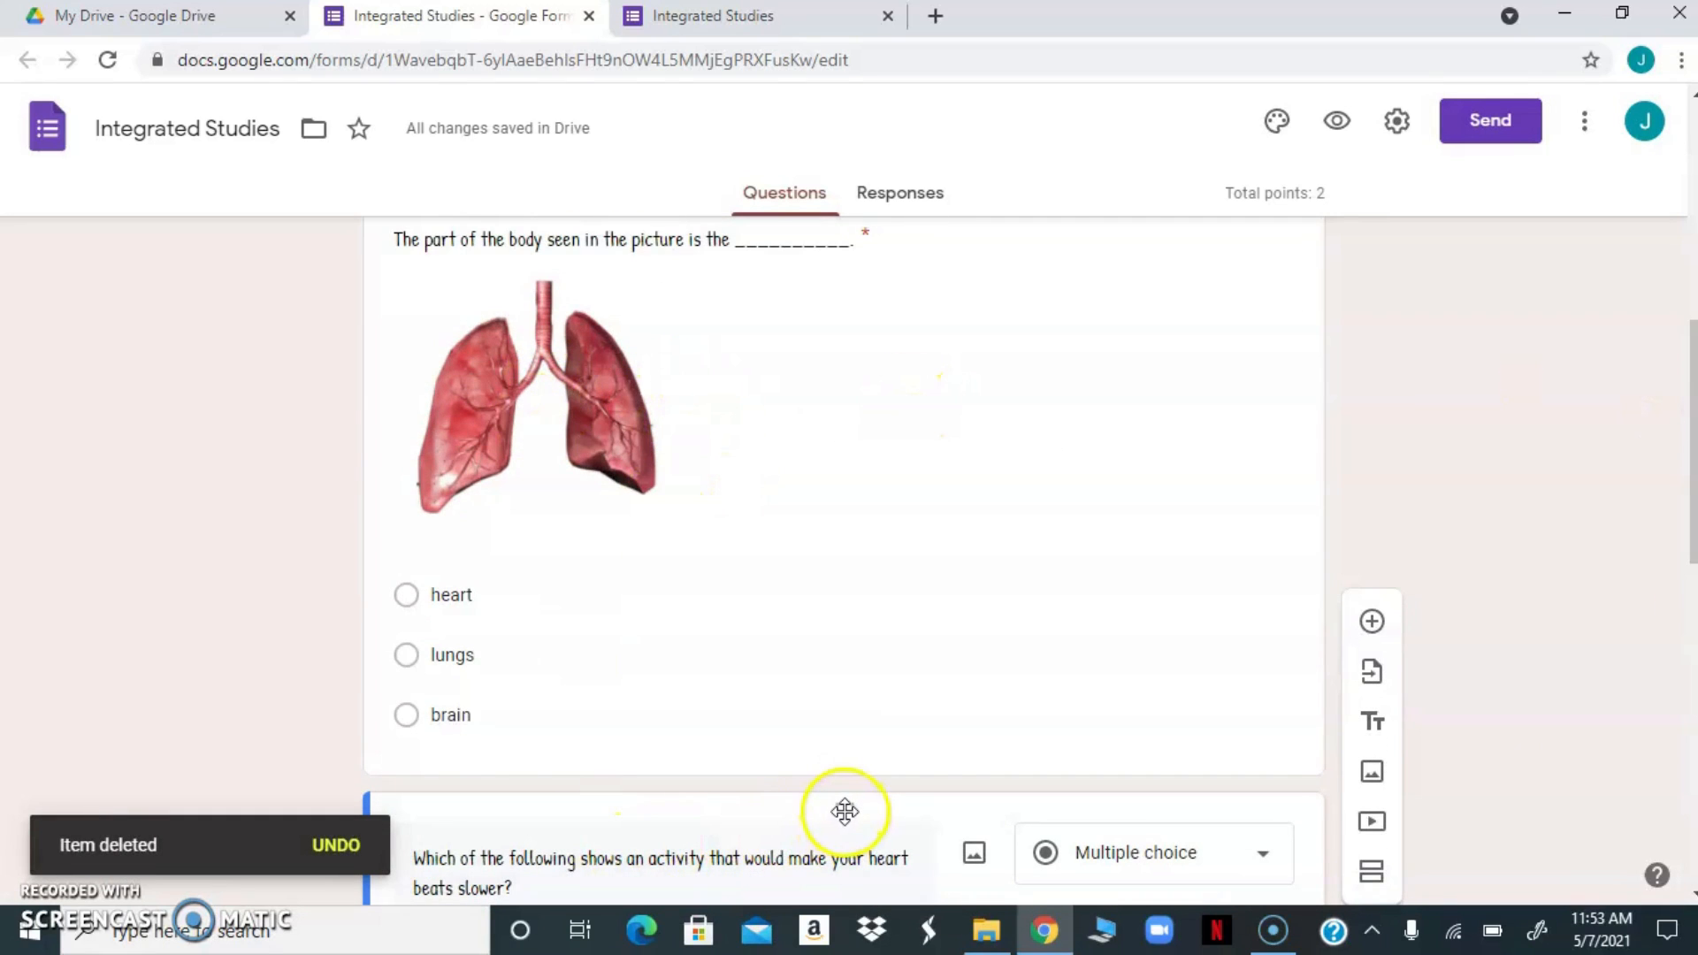
pyautogui.click(887, 809)
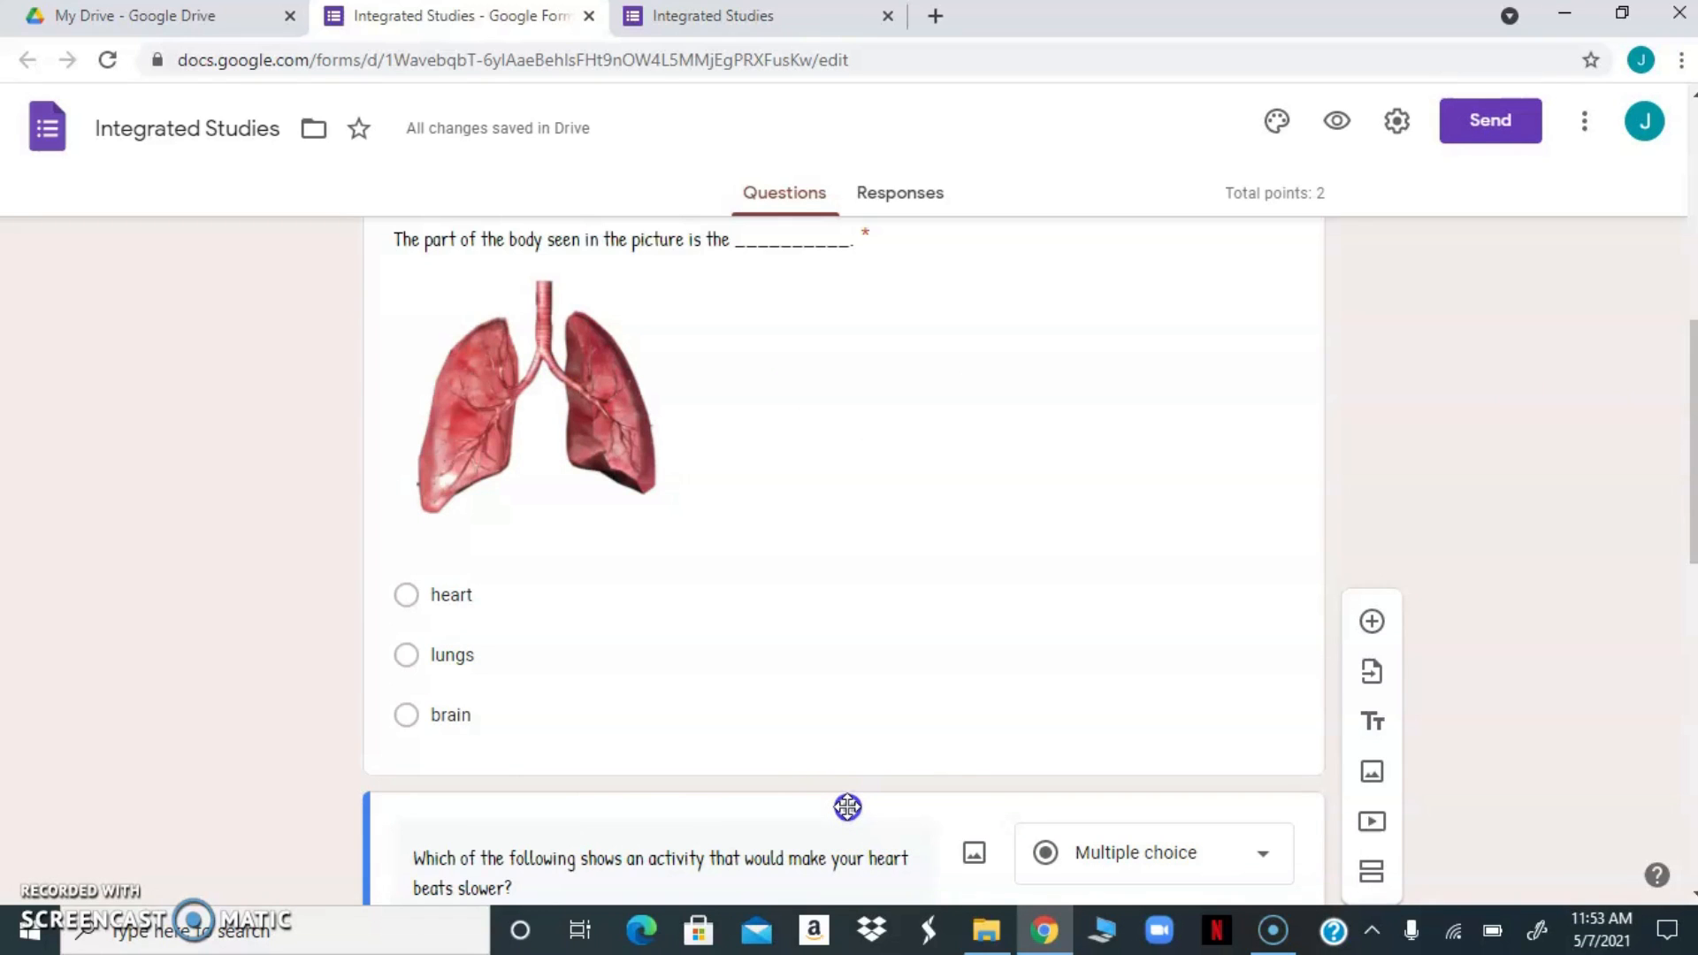
pyautogui.moveTo(847, 807); pyautogui.dragTo(769, 387)
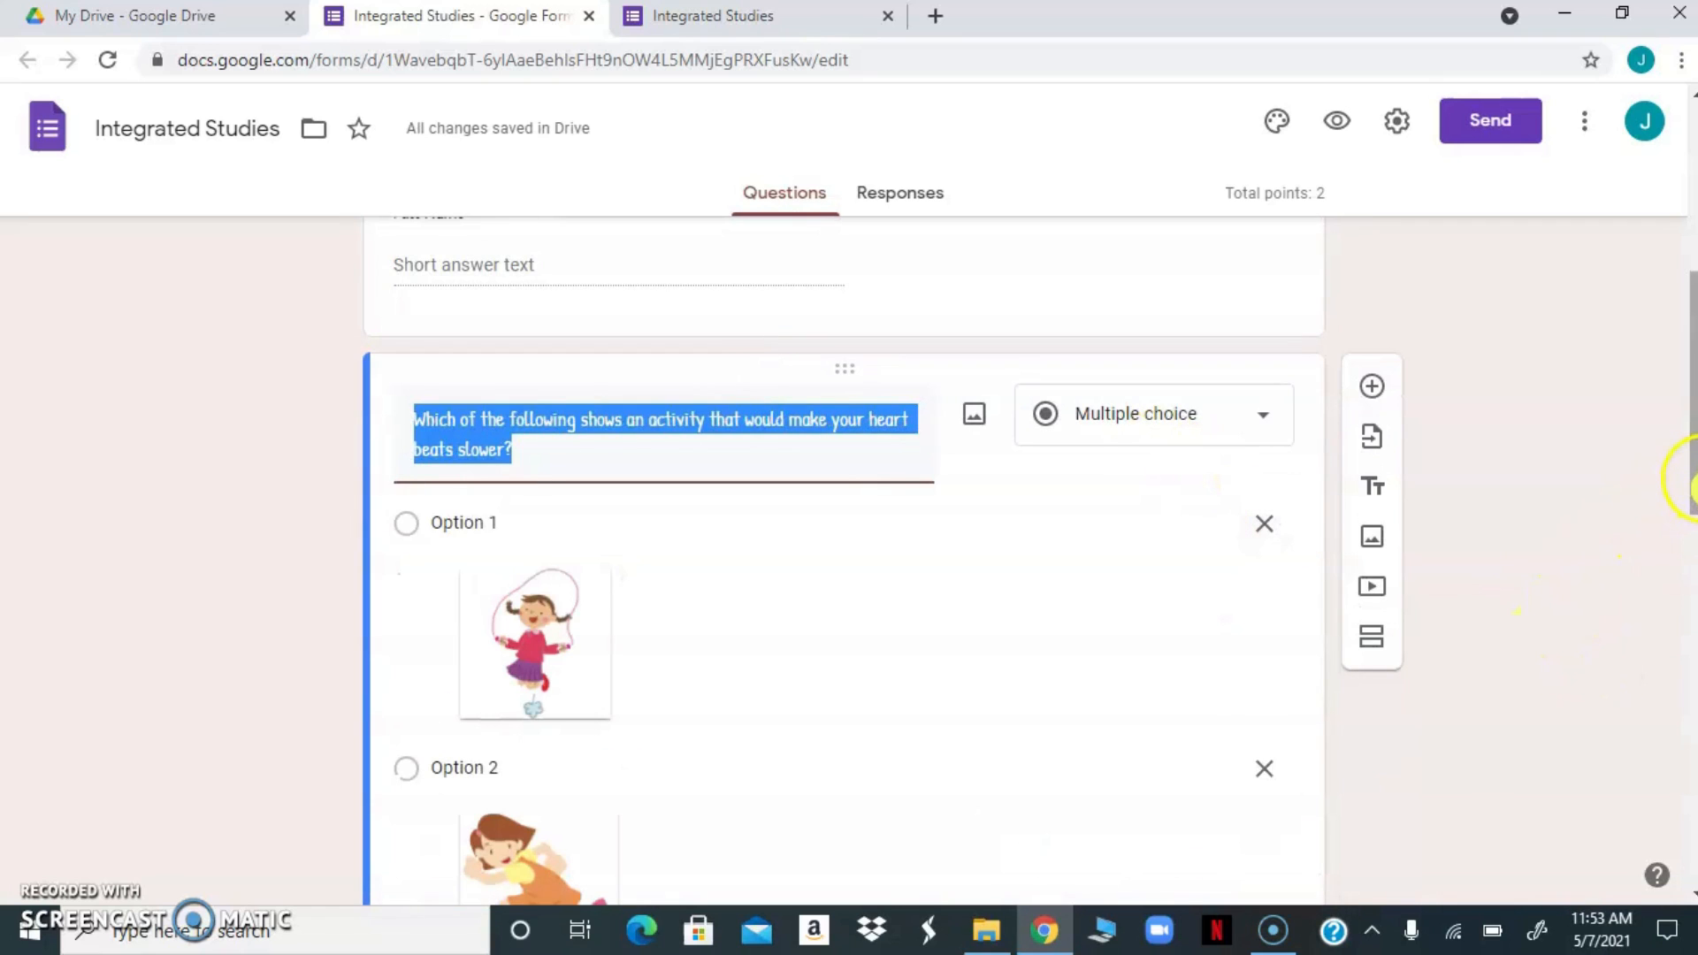
# Add a dropdown question below the body-part question reading "The image in the picture below shows a_________________."
pyautogui.moveTo(1691, 484); pyautogui.dragTo(1588, 885)
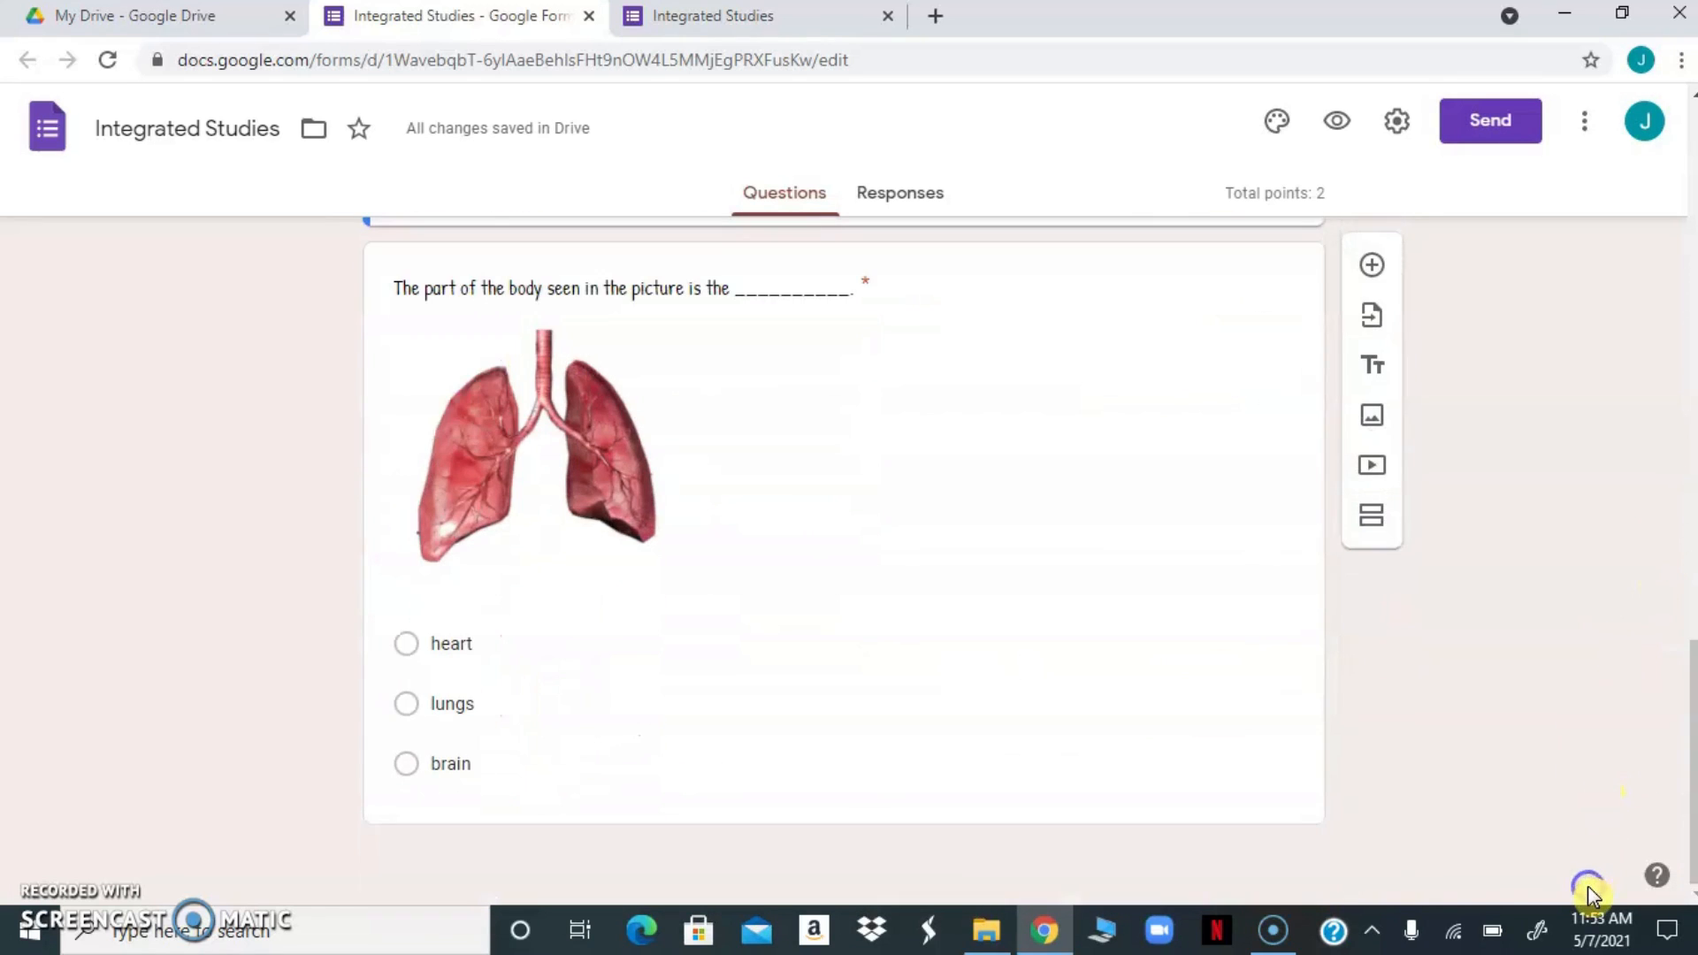
pyautogui.click(1190, 744)
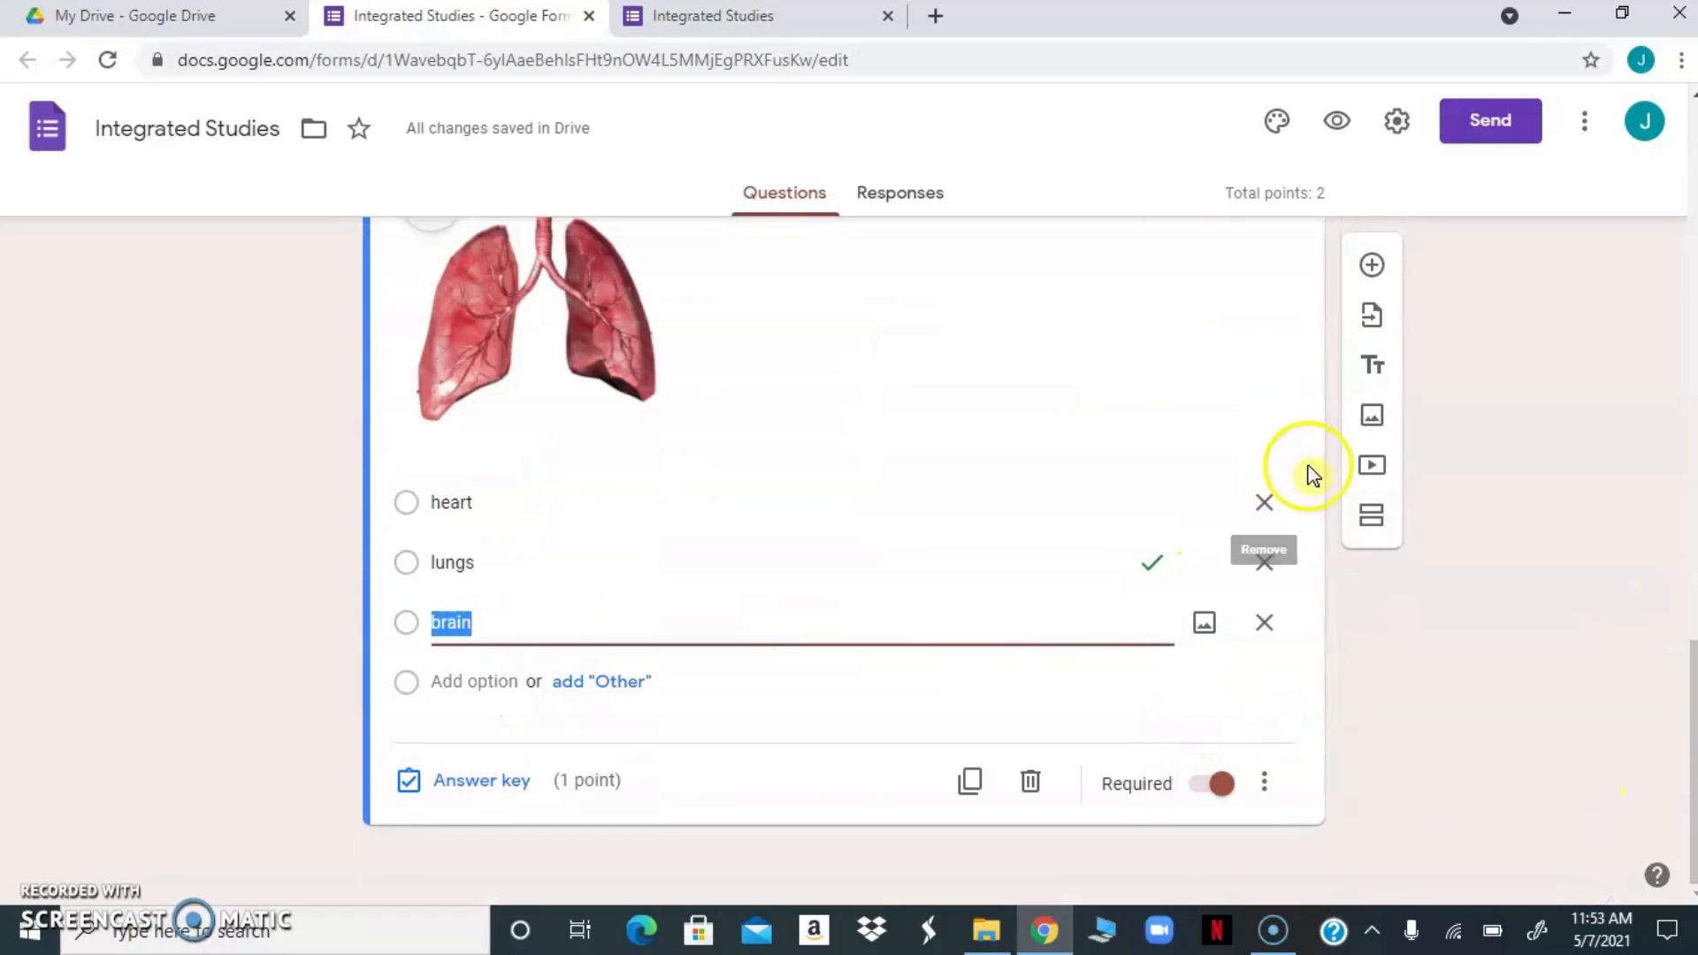
pyautogui.click(1373, 266)
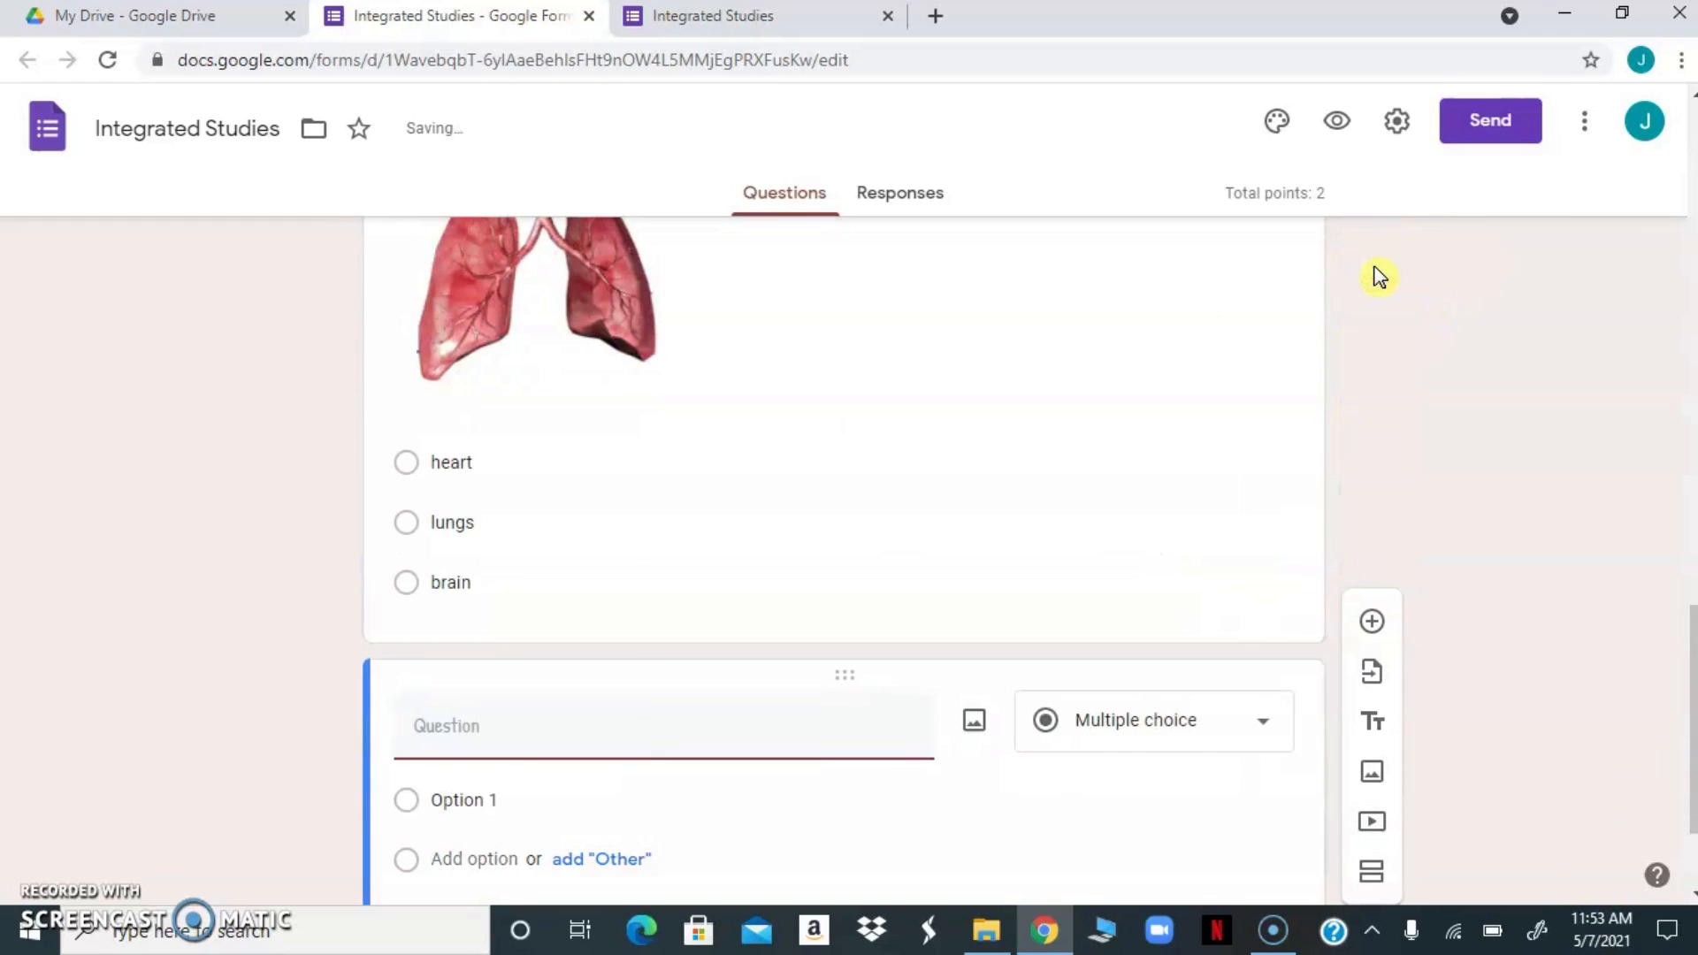
pyautogui.moveTo(1695, 685); pyautogui.dragTo(1680, 749)
pyautogui.click(1270, 547)
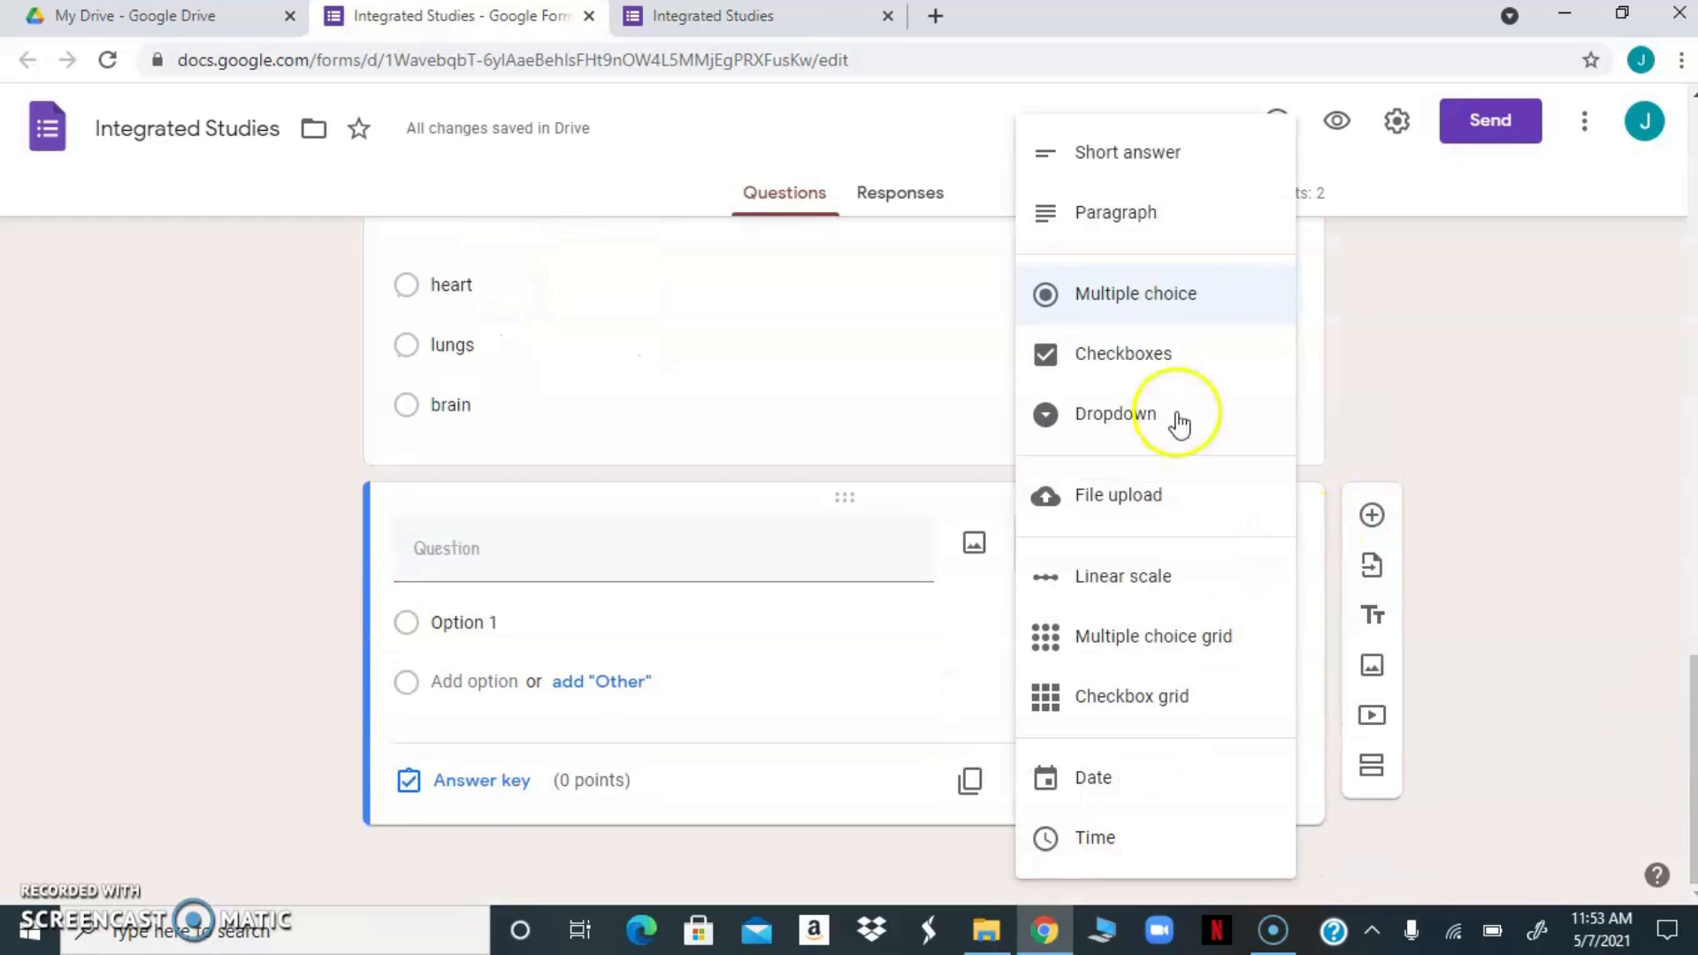
pyautogui.click(1101, 421)
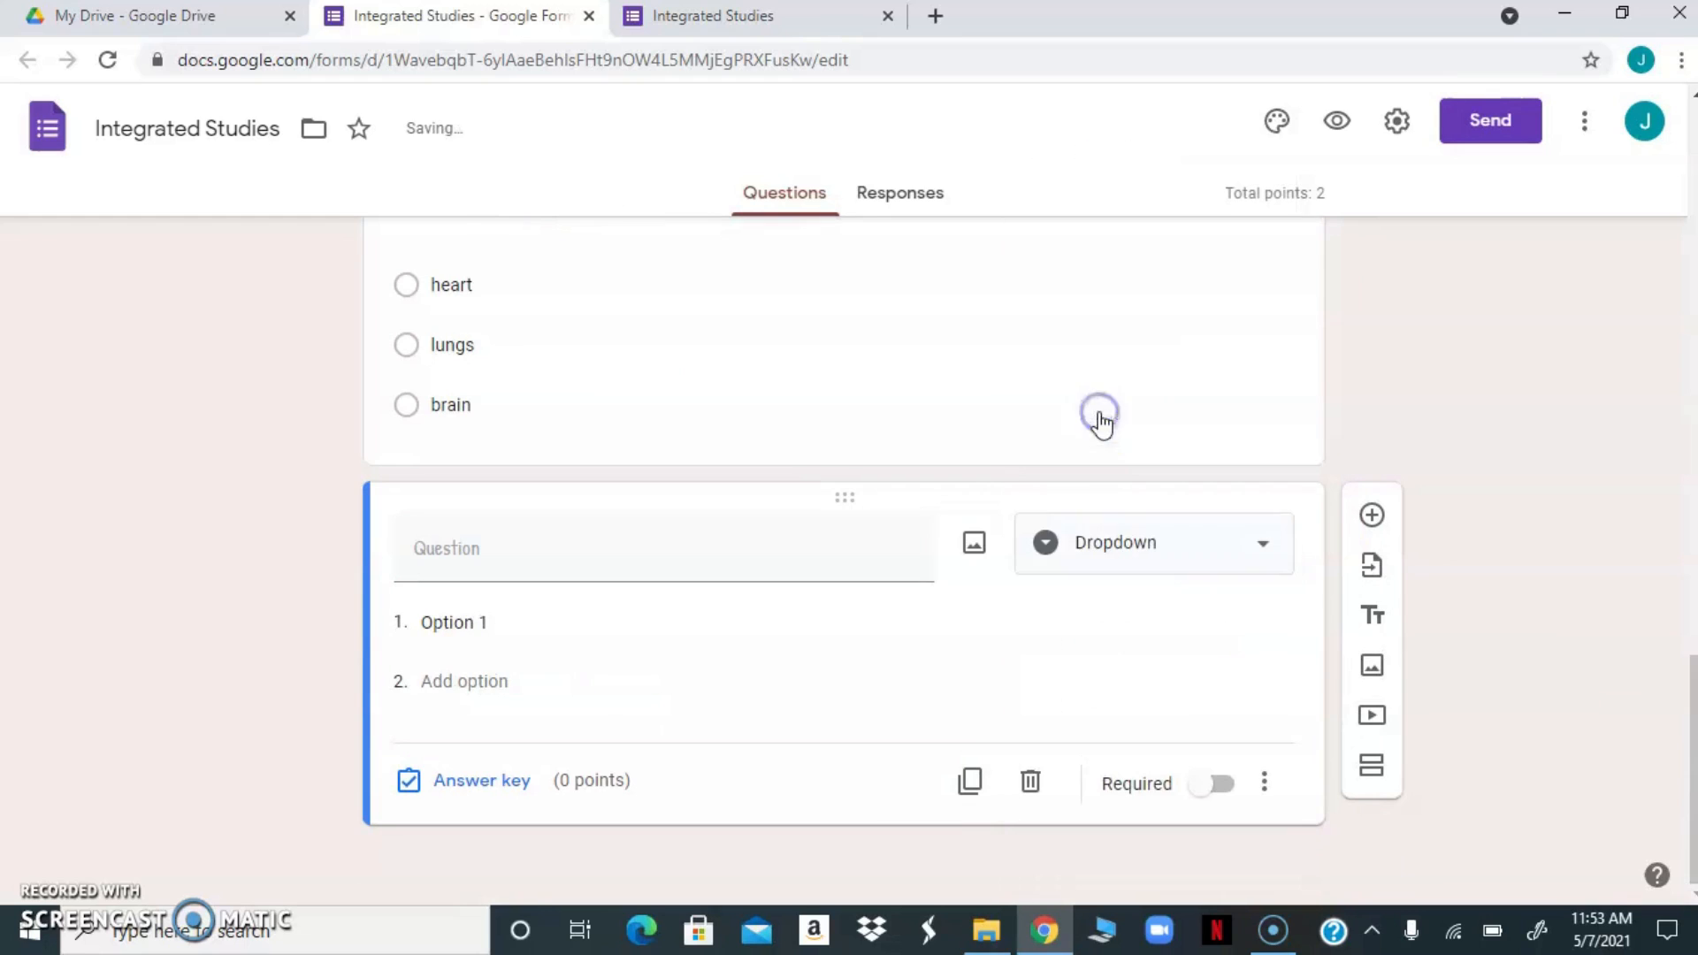
pyautogui.click(534, 552)
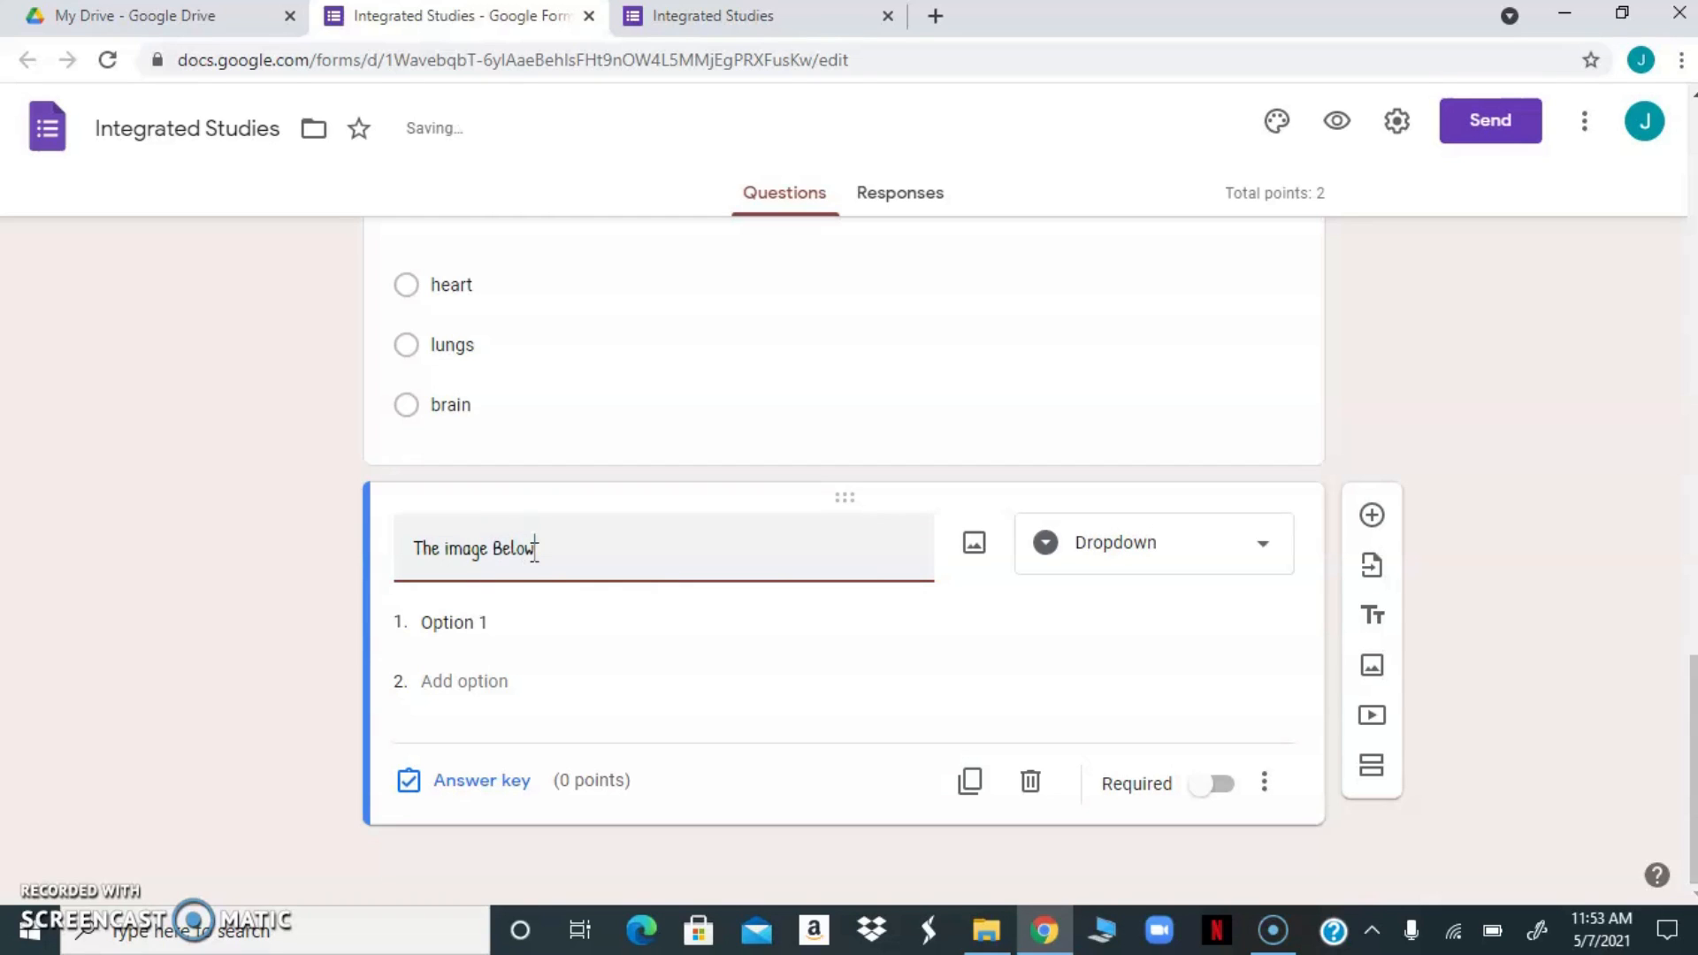
pyautogui.press('BackSpace')
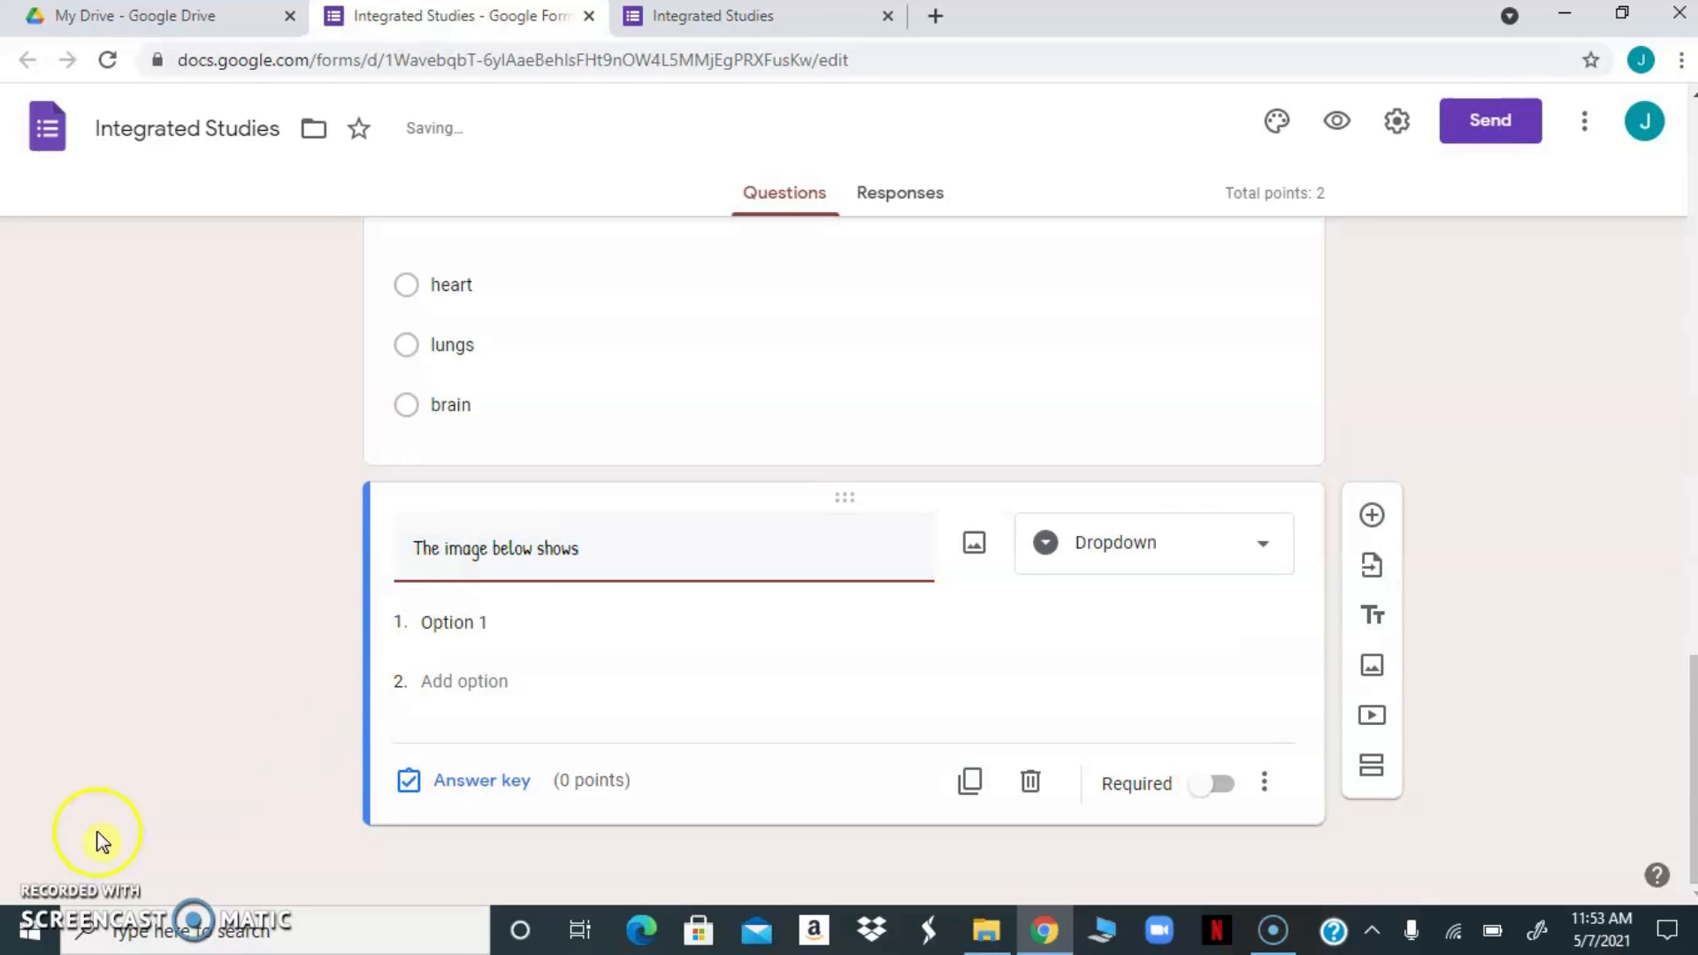
# Insert the stethoscope picture from the Desktop mentor folder into the dropdown question
pyautogui.click(974, 545)
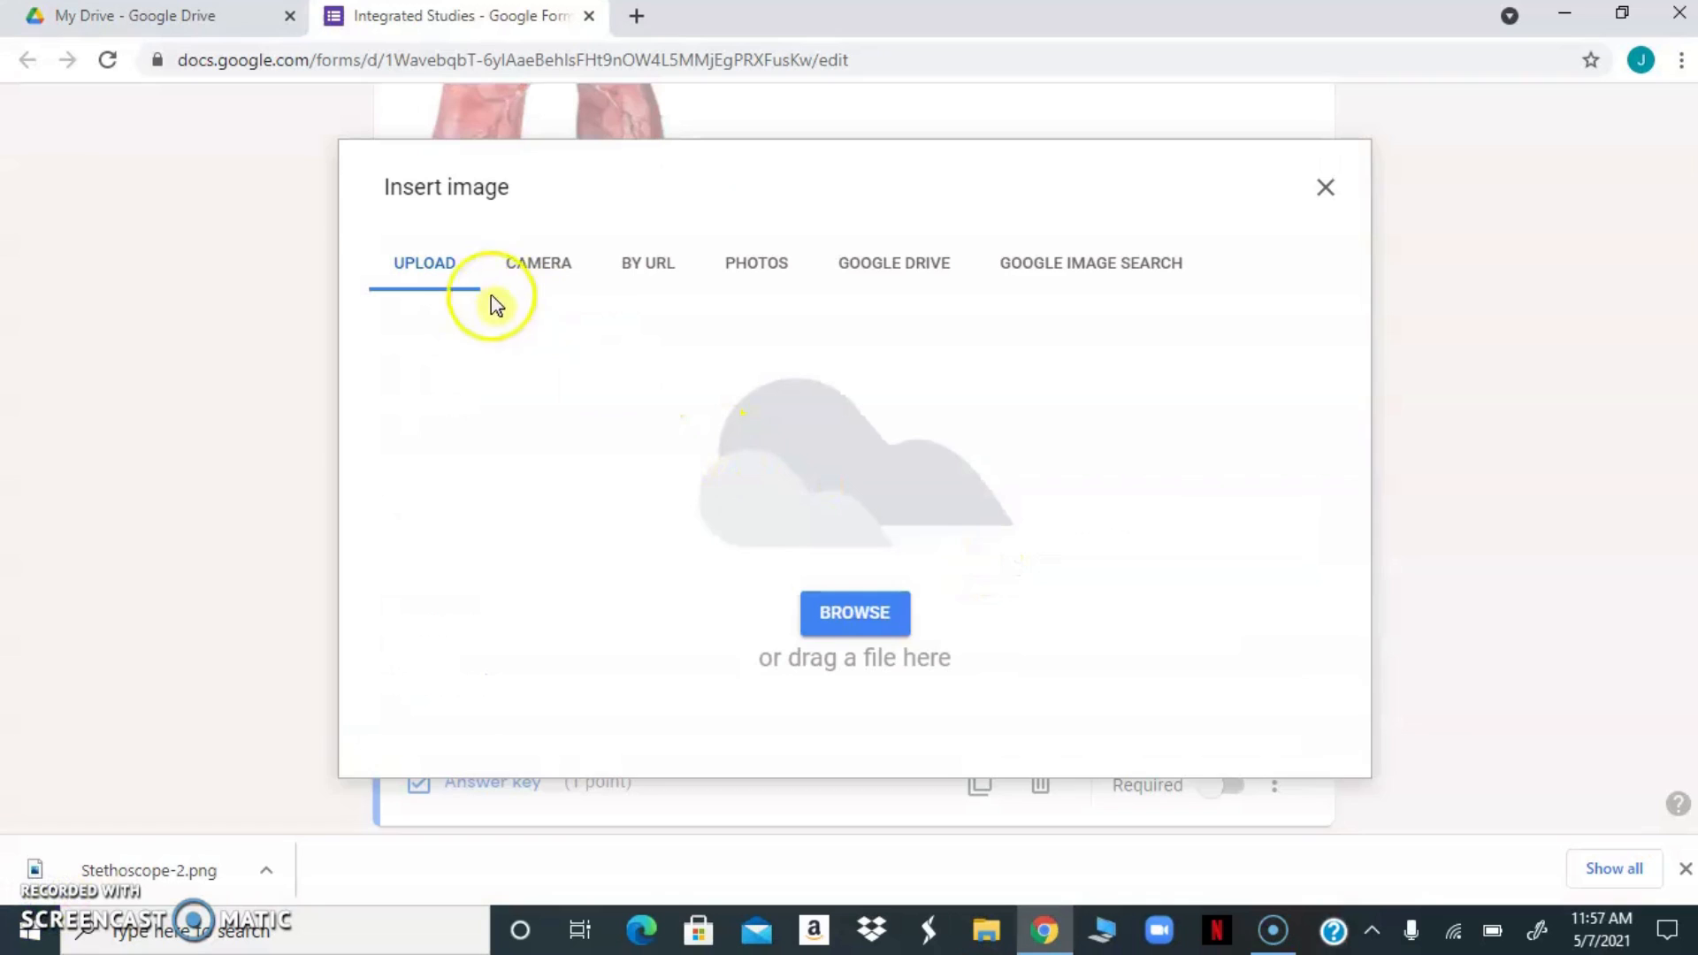
pyautogui.click(857, 610)
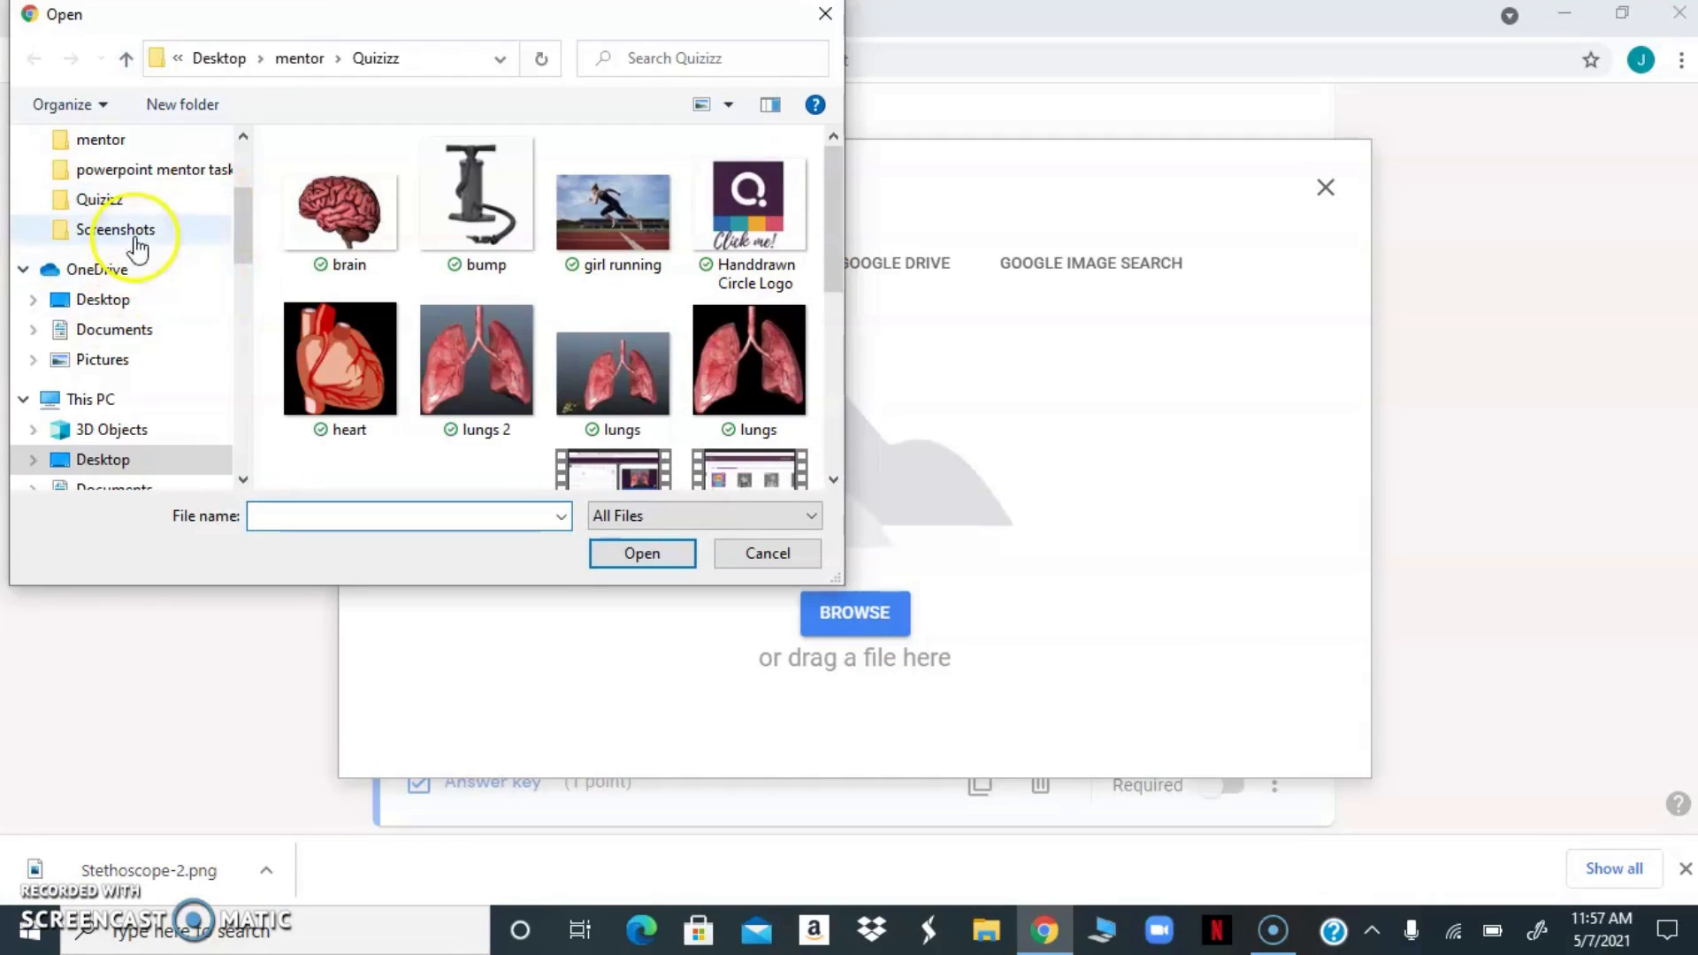
pyautogui.click(128, 140)
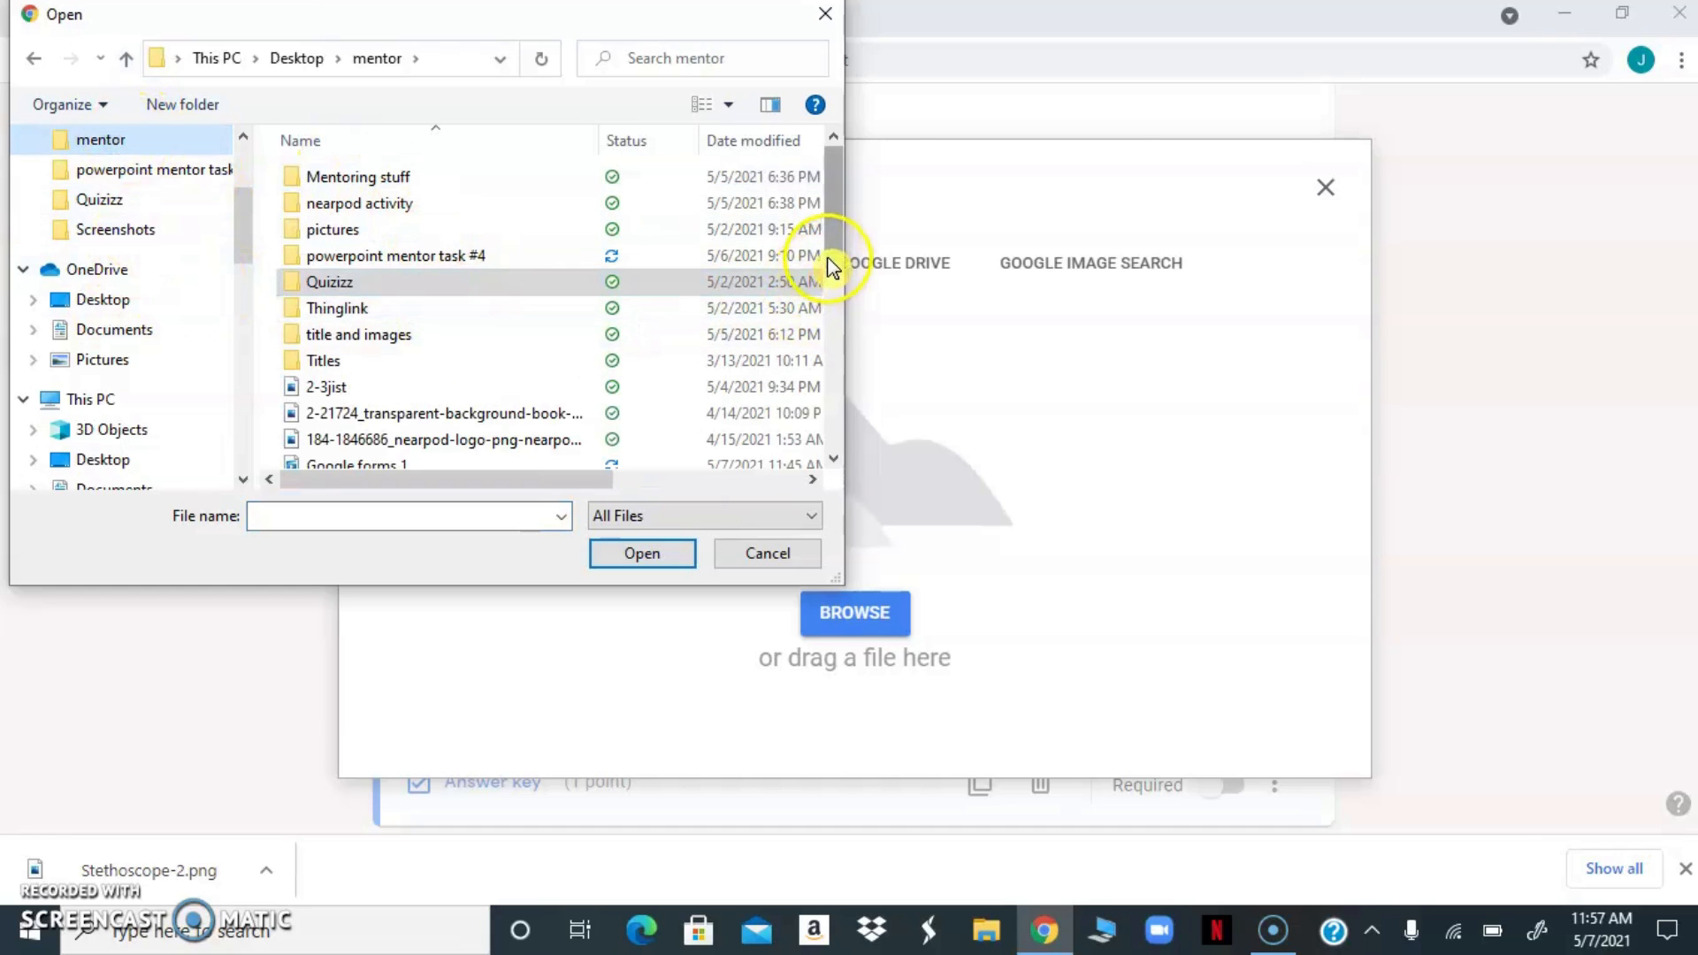
pyautogui.moveTo(836, 258); pyautogui.dragTo(758, 358)
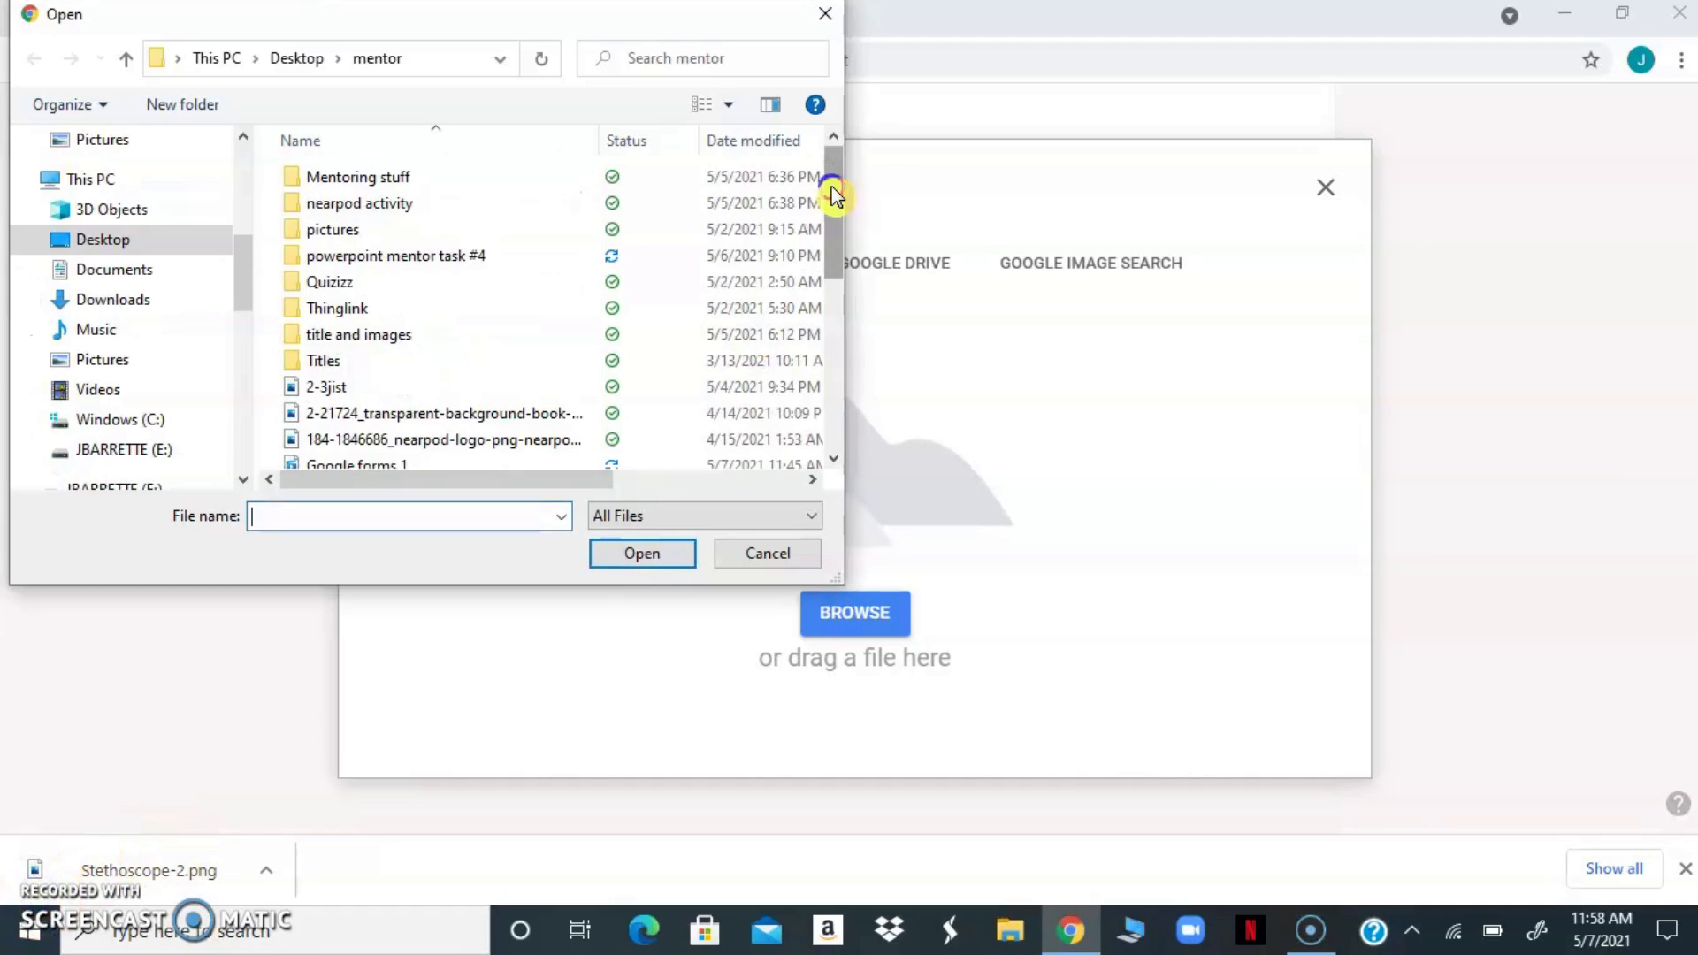
pyautogui.scroll(-2, 827, 221)
pyautogui.scroll(-3, 822, 270)
pyautogui.doubleClick(333, 371)
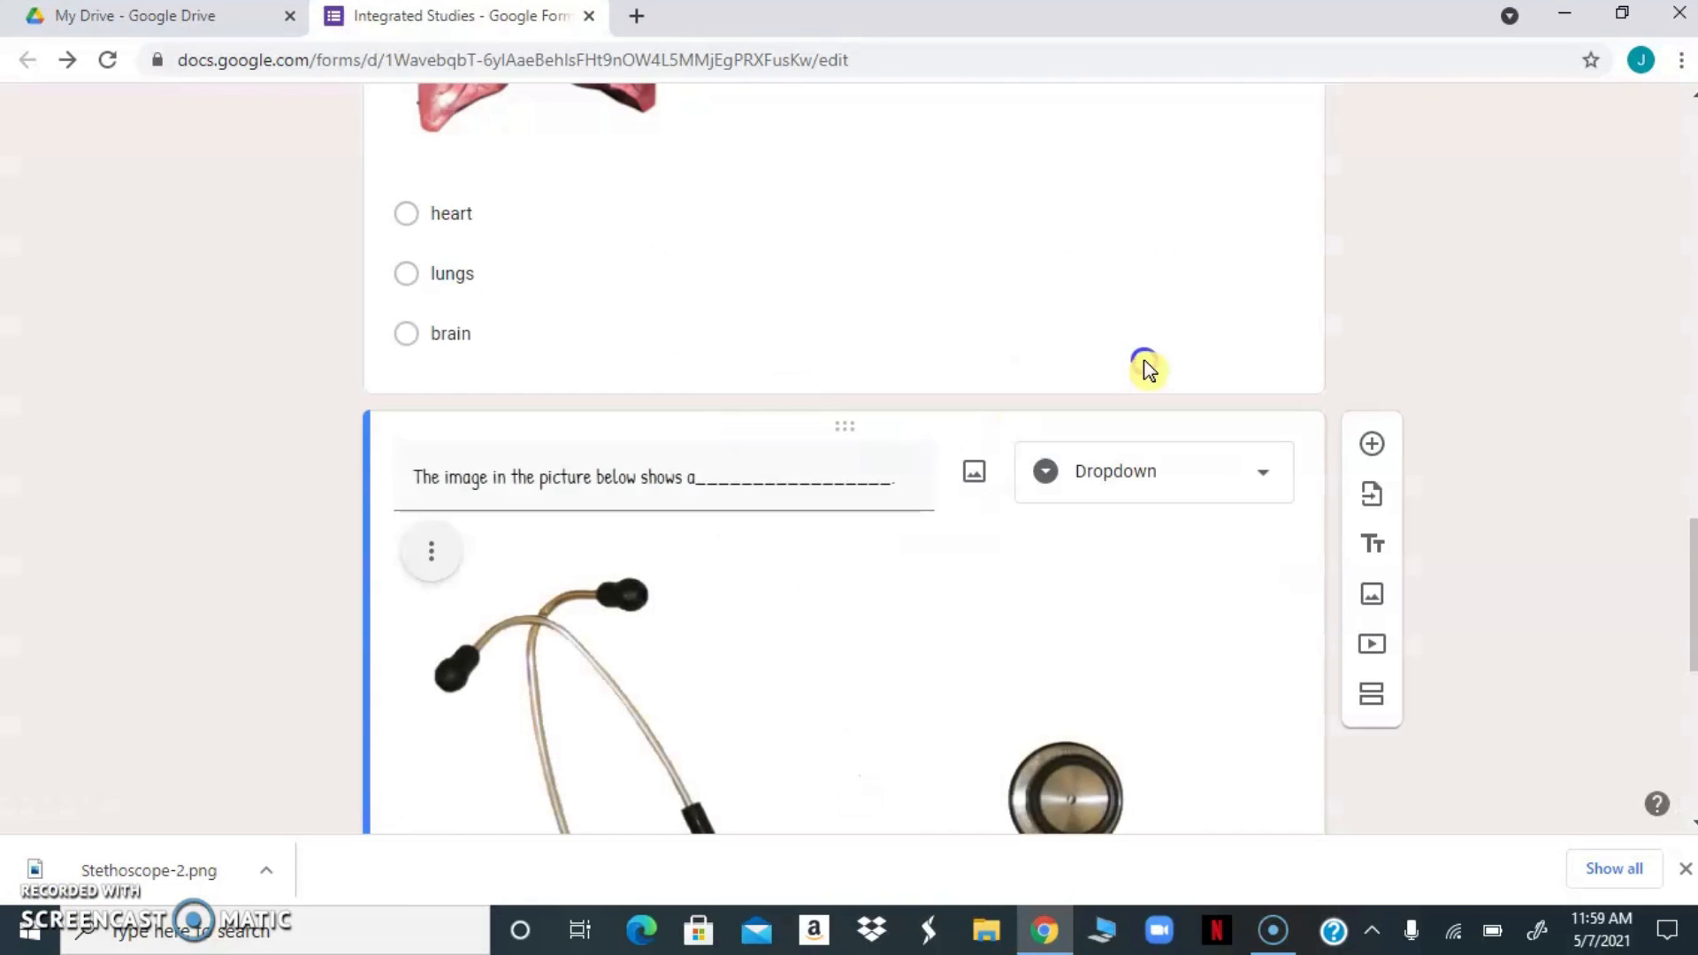
# Shrink the stethoscope picture in the dropdown question to about half its inserted width
pyautogui.click(587, 673)
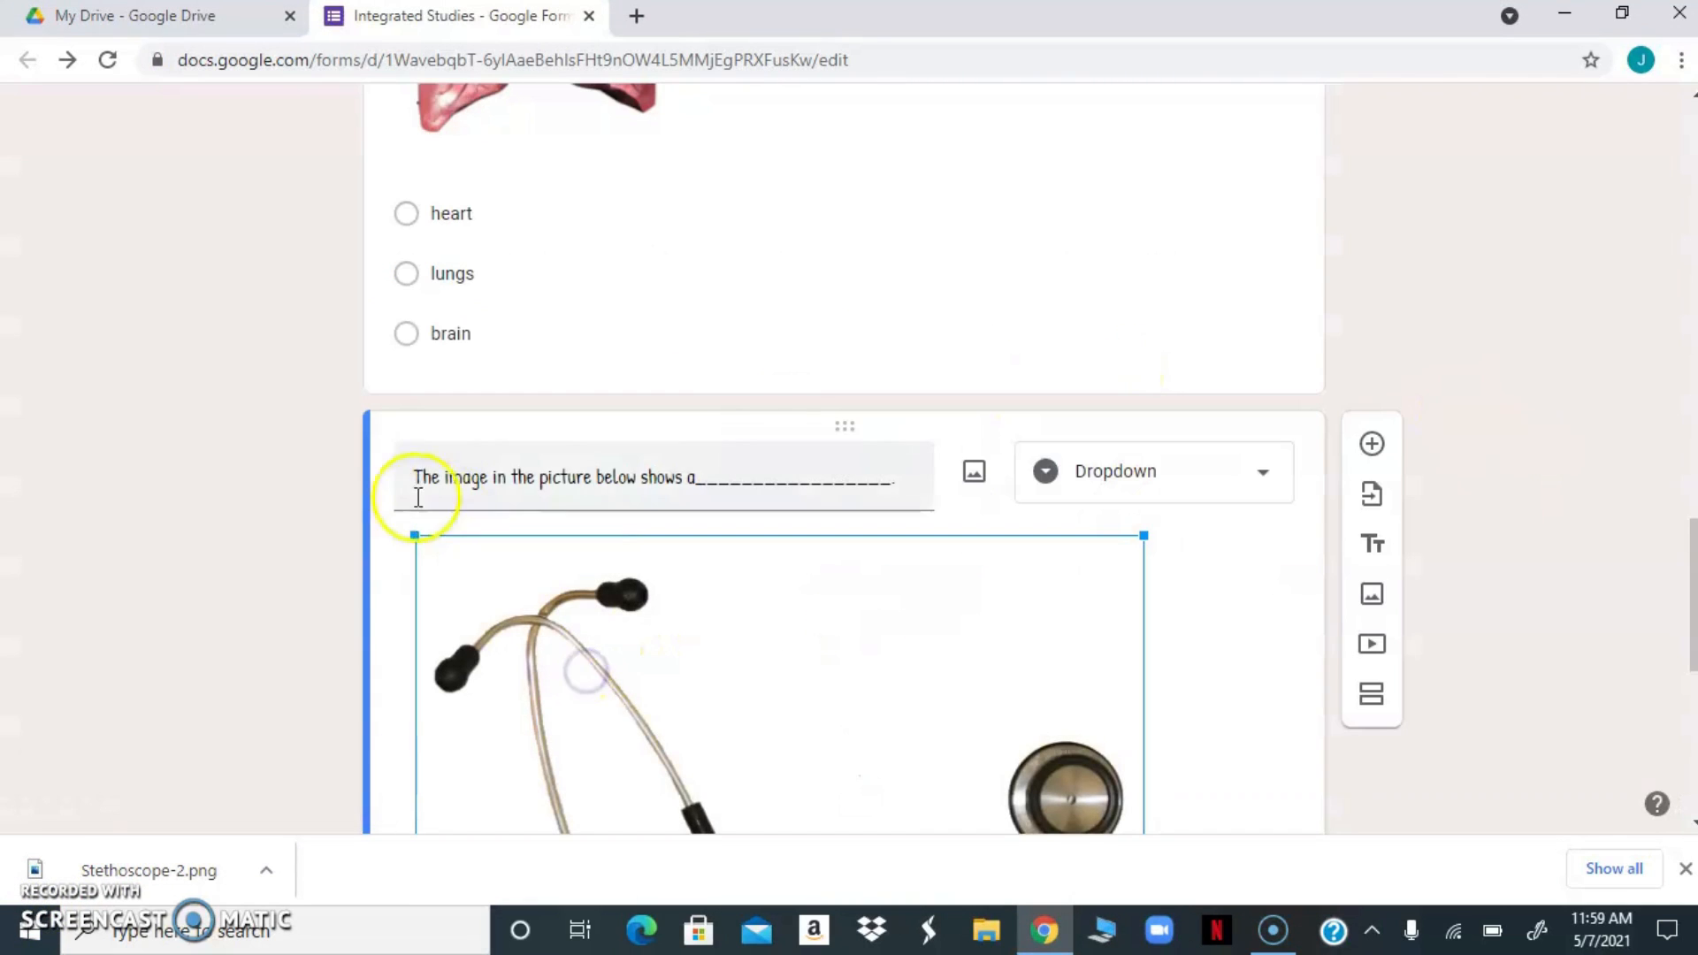
pyautogui.moveTo(413, 539); pyautogui.dragTo(829, 822)
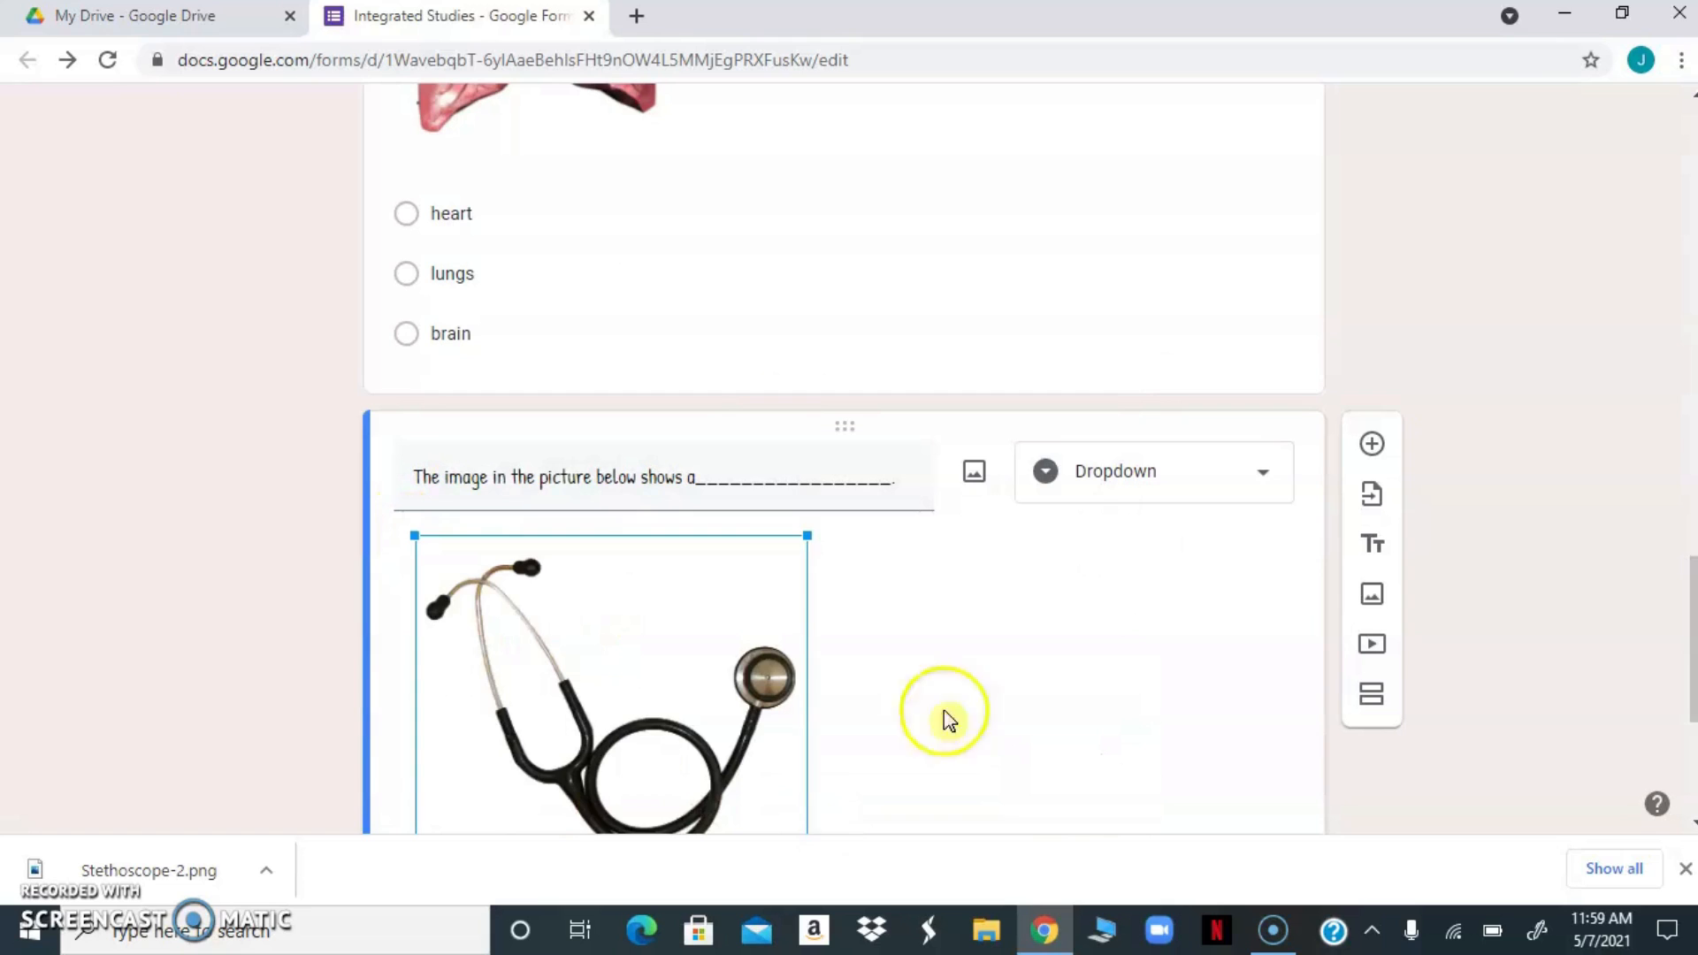
pyautogui.click(938, 615)
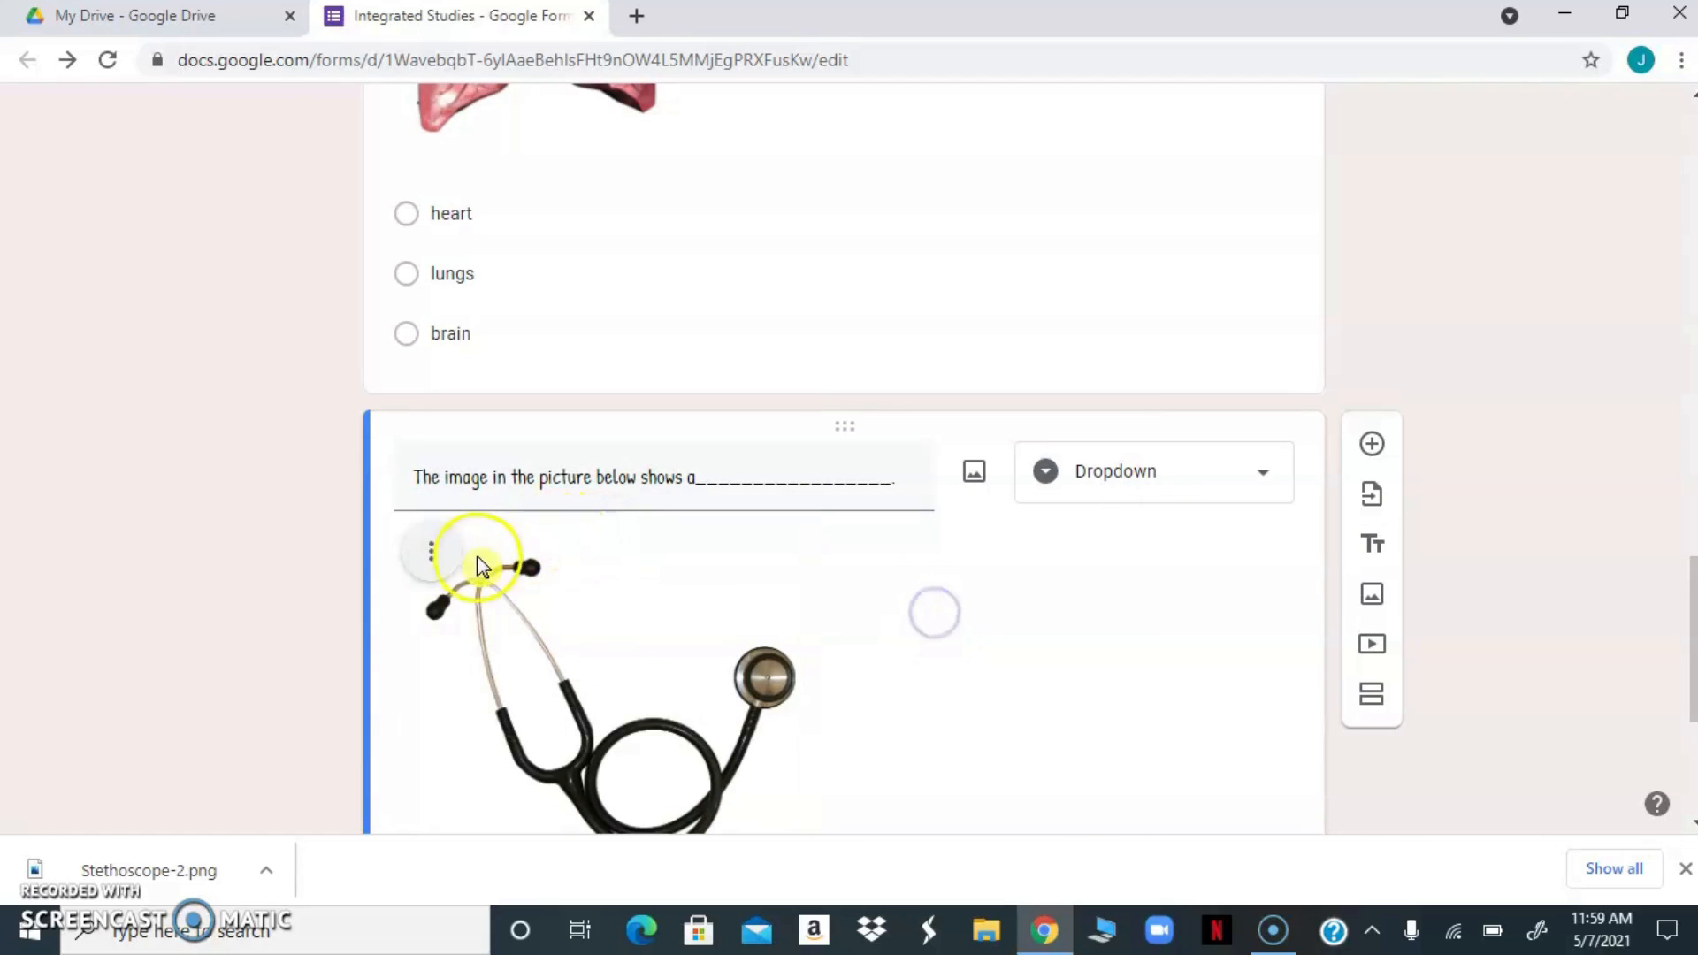
# Review the alignment, change, remove and caption options available for the stethoscope picture
pyautogui.click(431, 554)
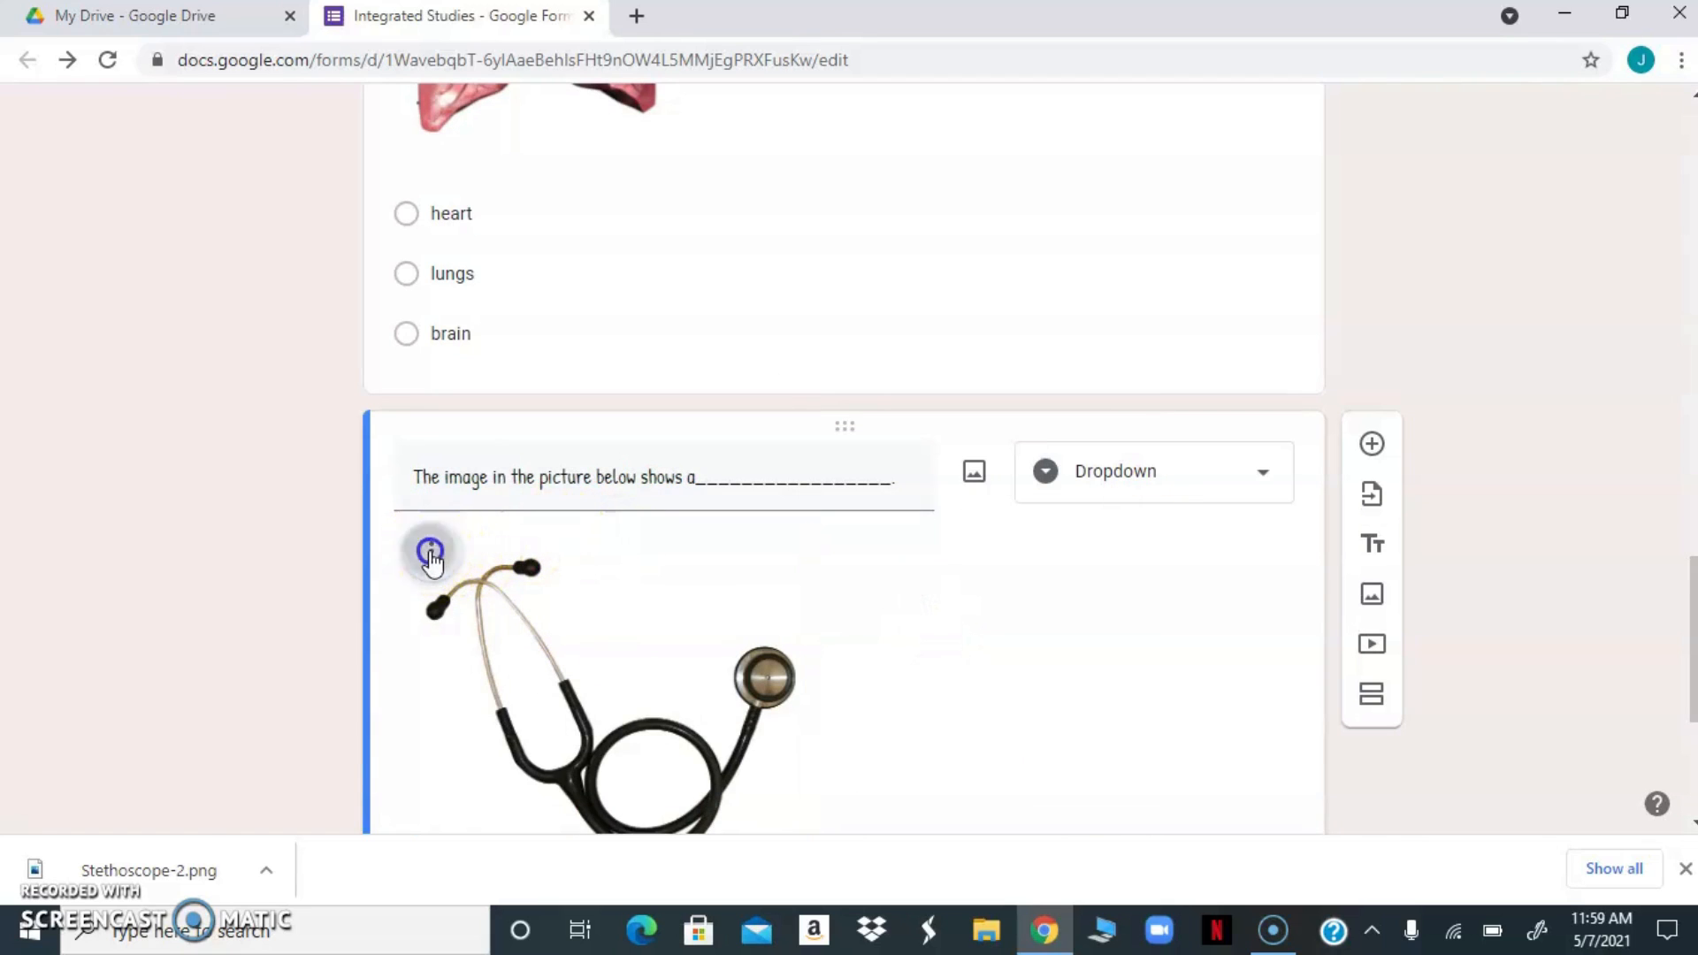
pyautogui.click(348, 695)
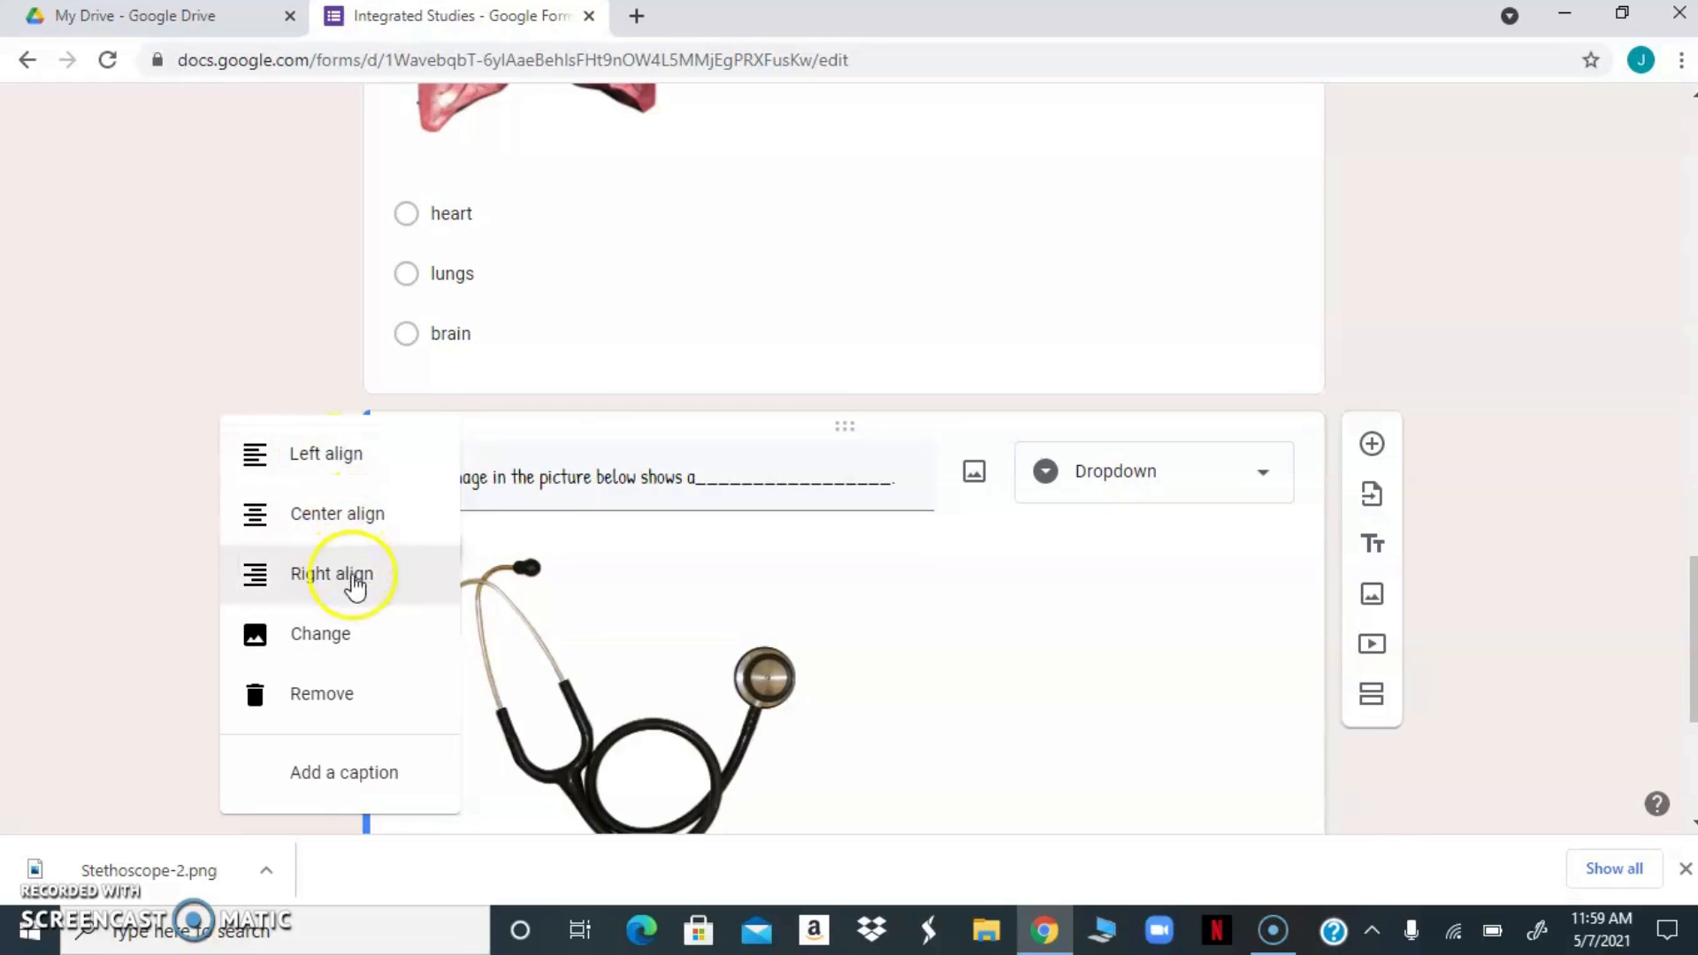
pyautogui.click(930, 714)
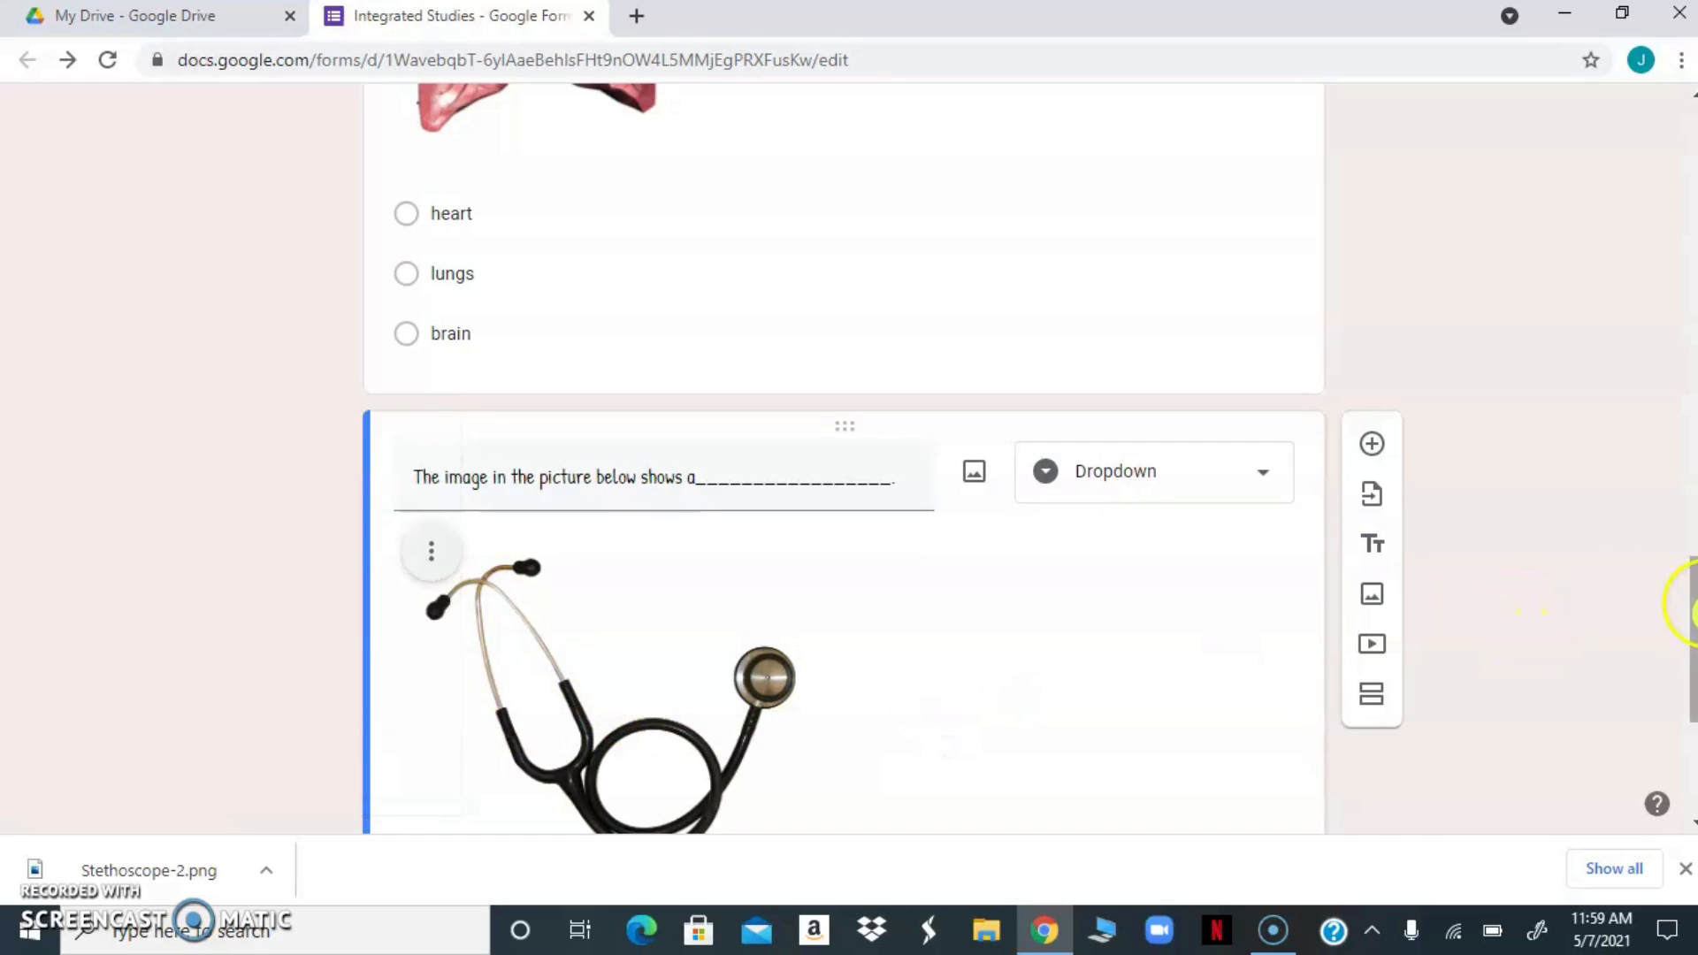
# Reduce the stethoscope picture further to about two thirds of its current width
pyautogui.moveTo(1694, 612); pyautogui.dragTo(1694, 703)
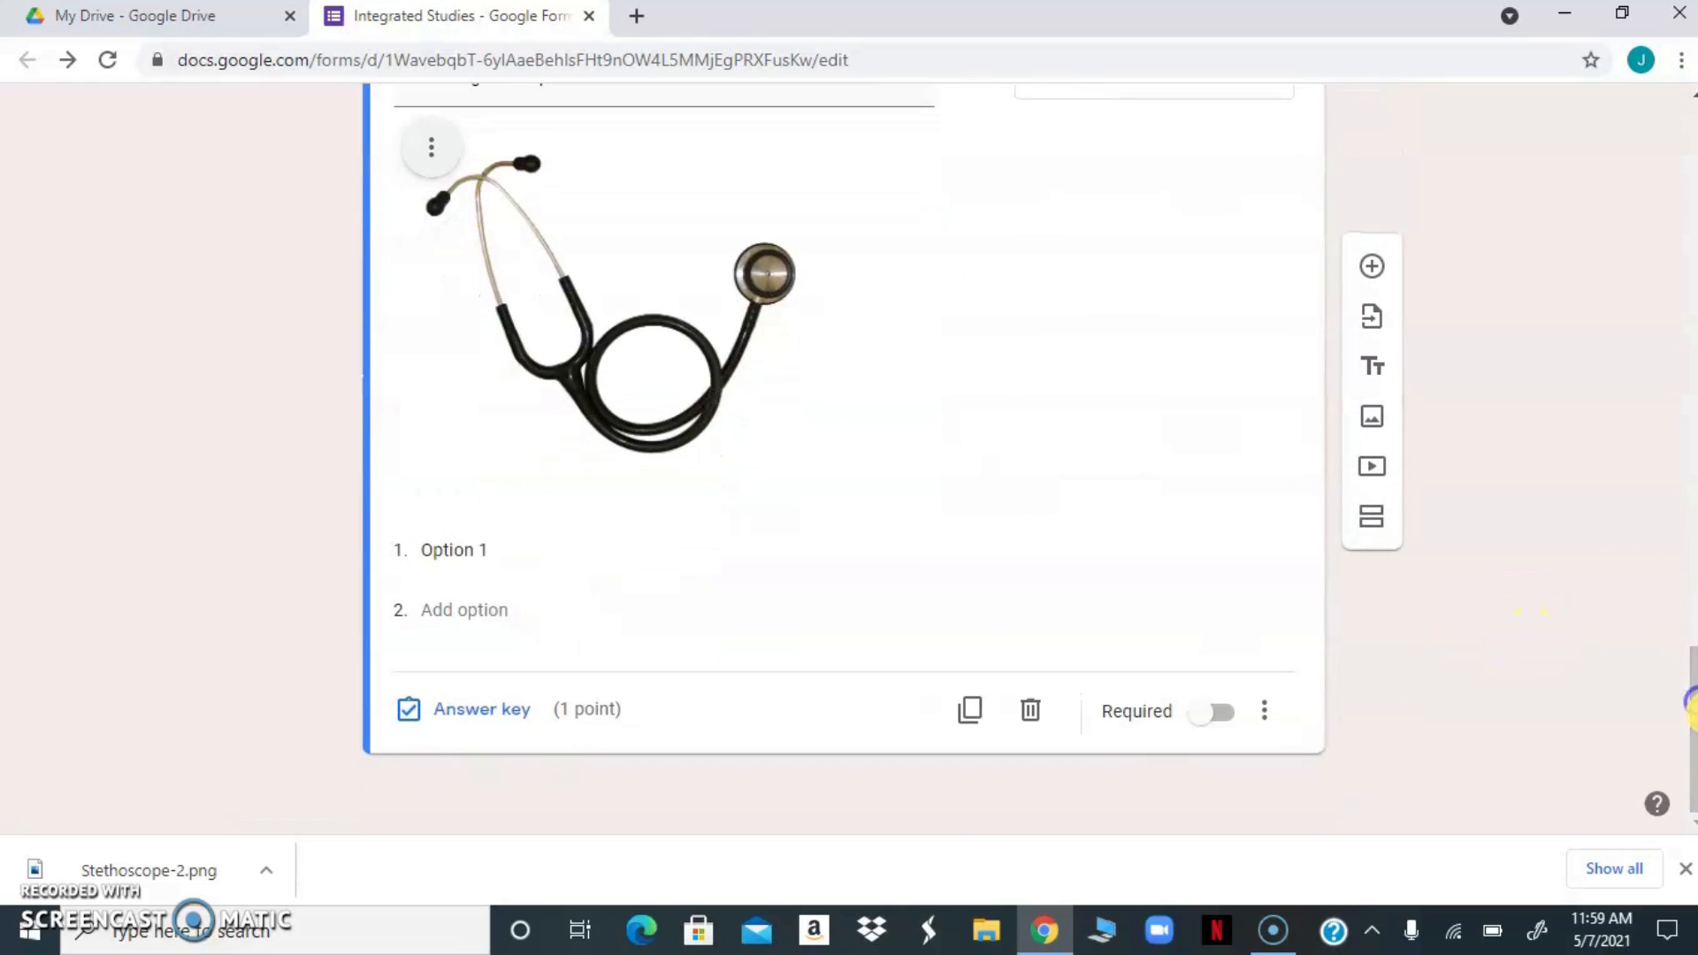
pyautogui.click(636, 364)
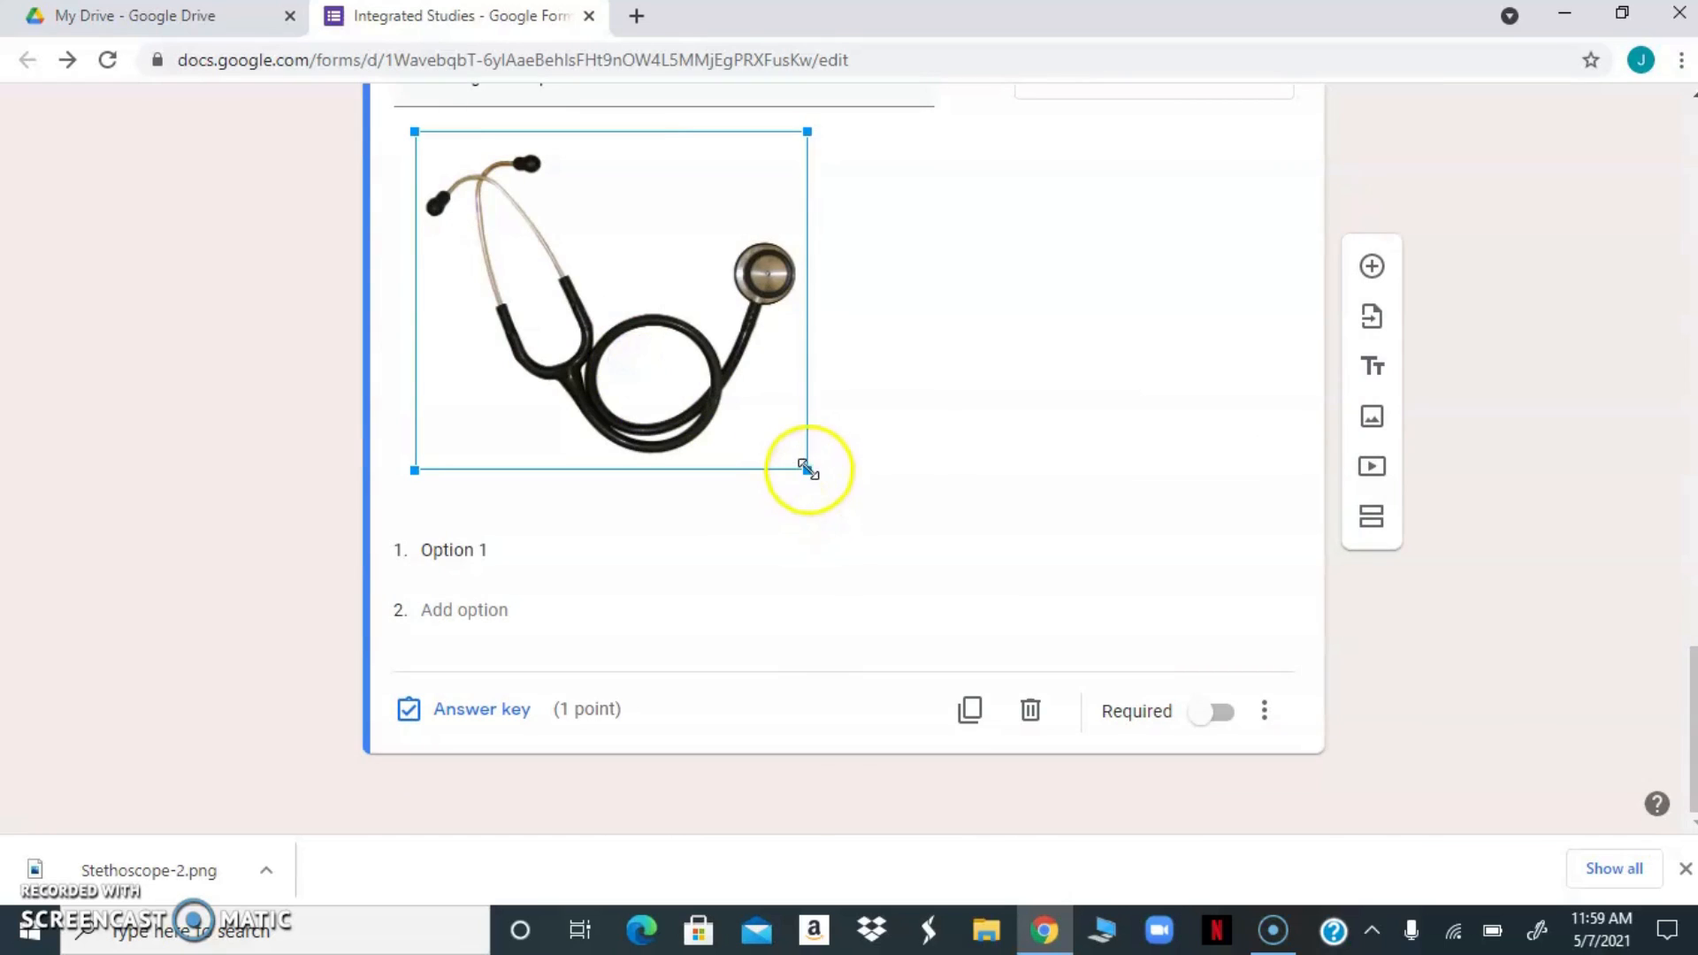
pyautogui.moveTo(809, 470); pyautogui.dragTo(675, 362)
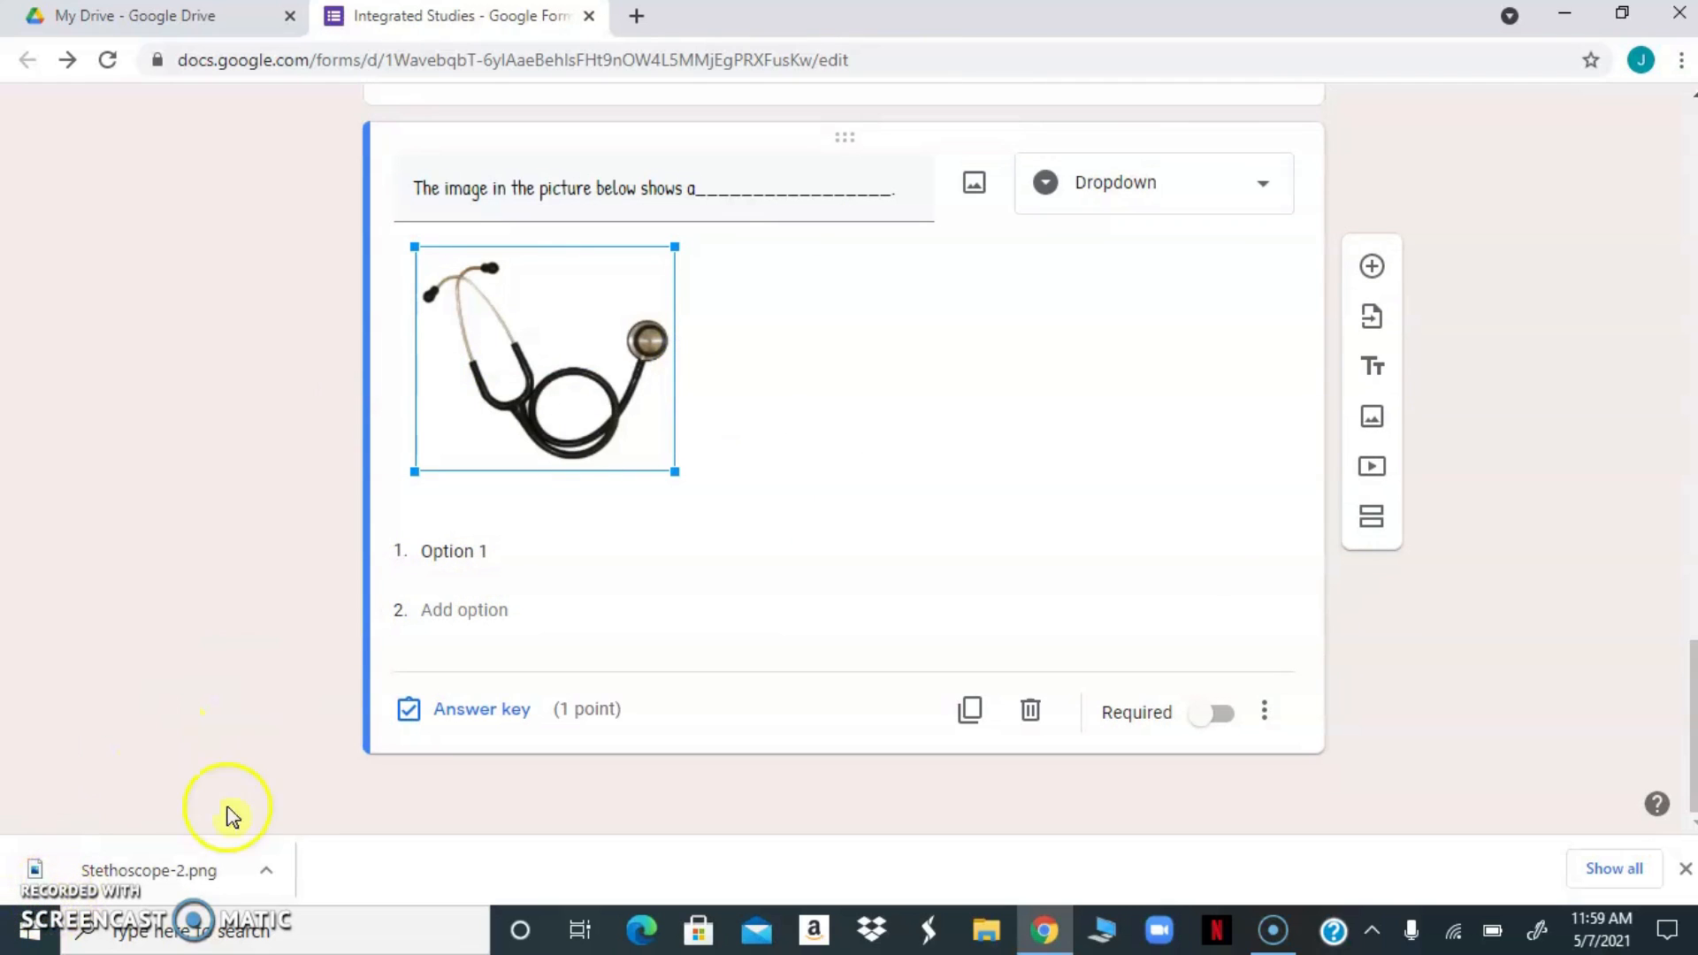
# Enter "telescope", "stethoscope" and "setoscope" as the three answer options of the dropdown question
pyautogui.click(513, 549)
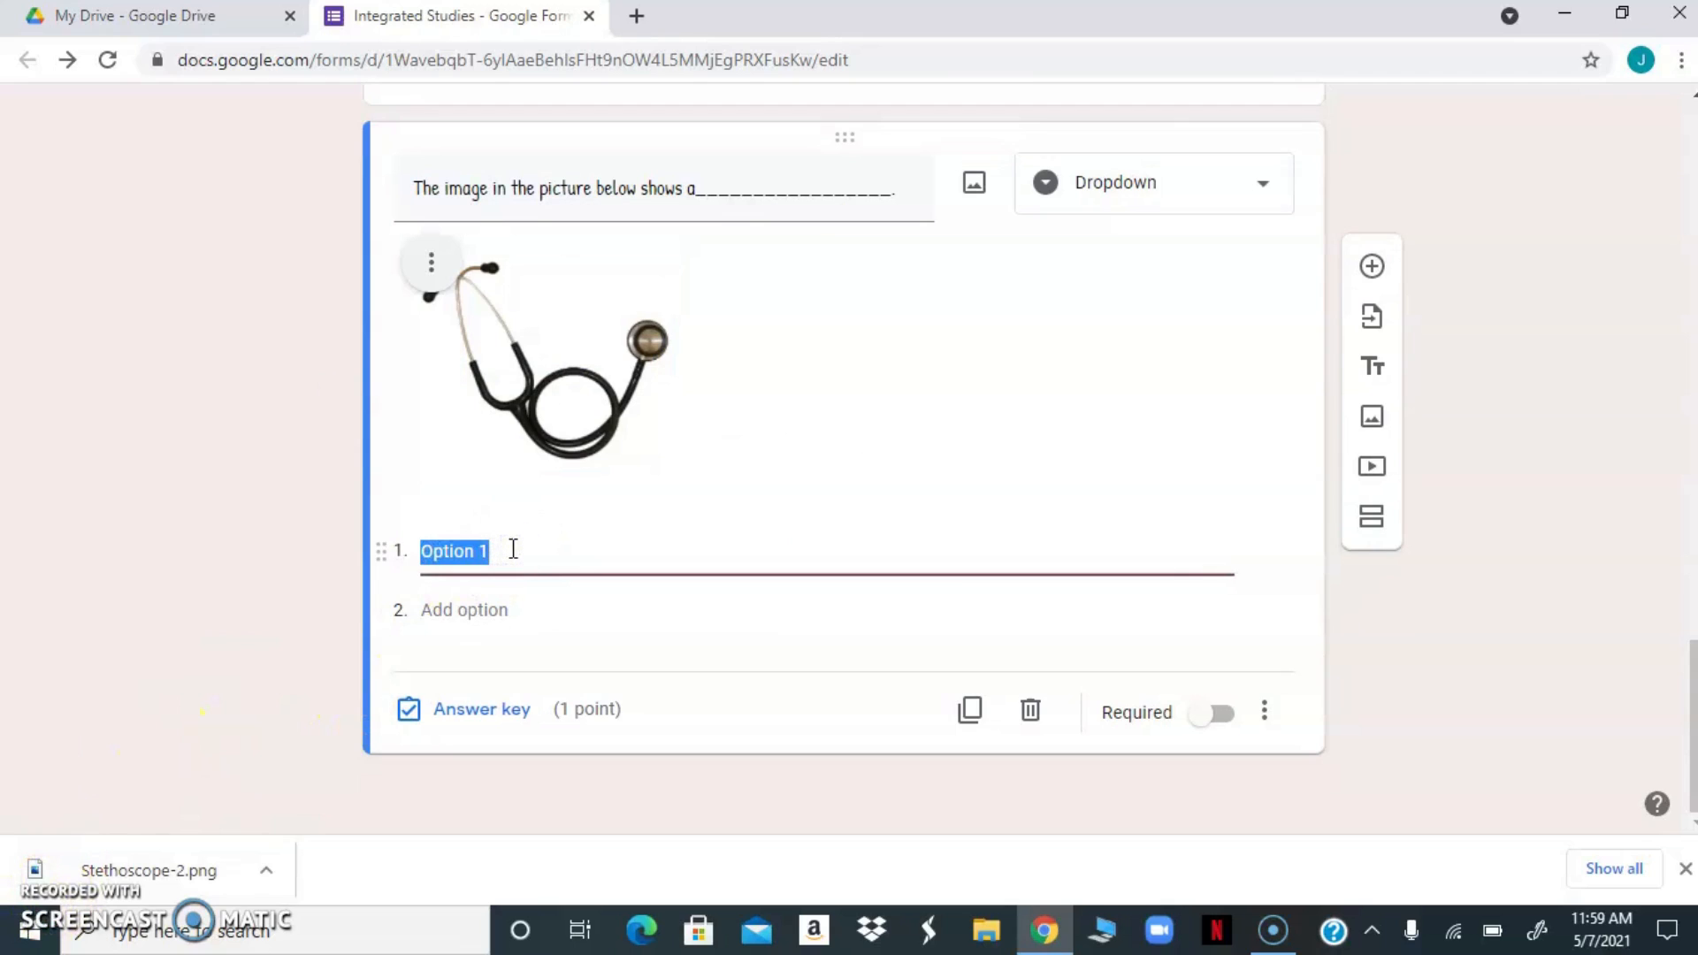
pyautogui.write('telescope')
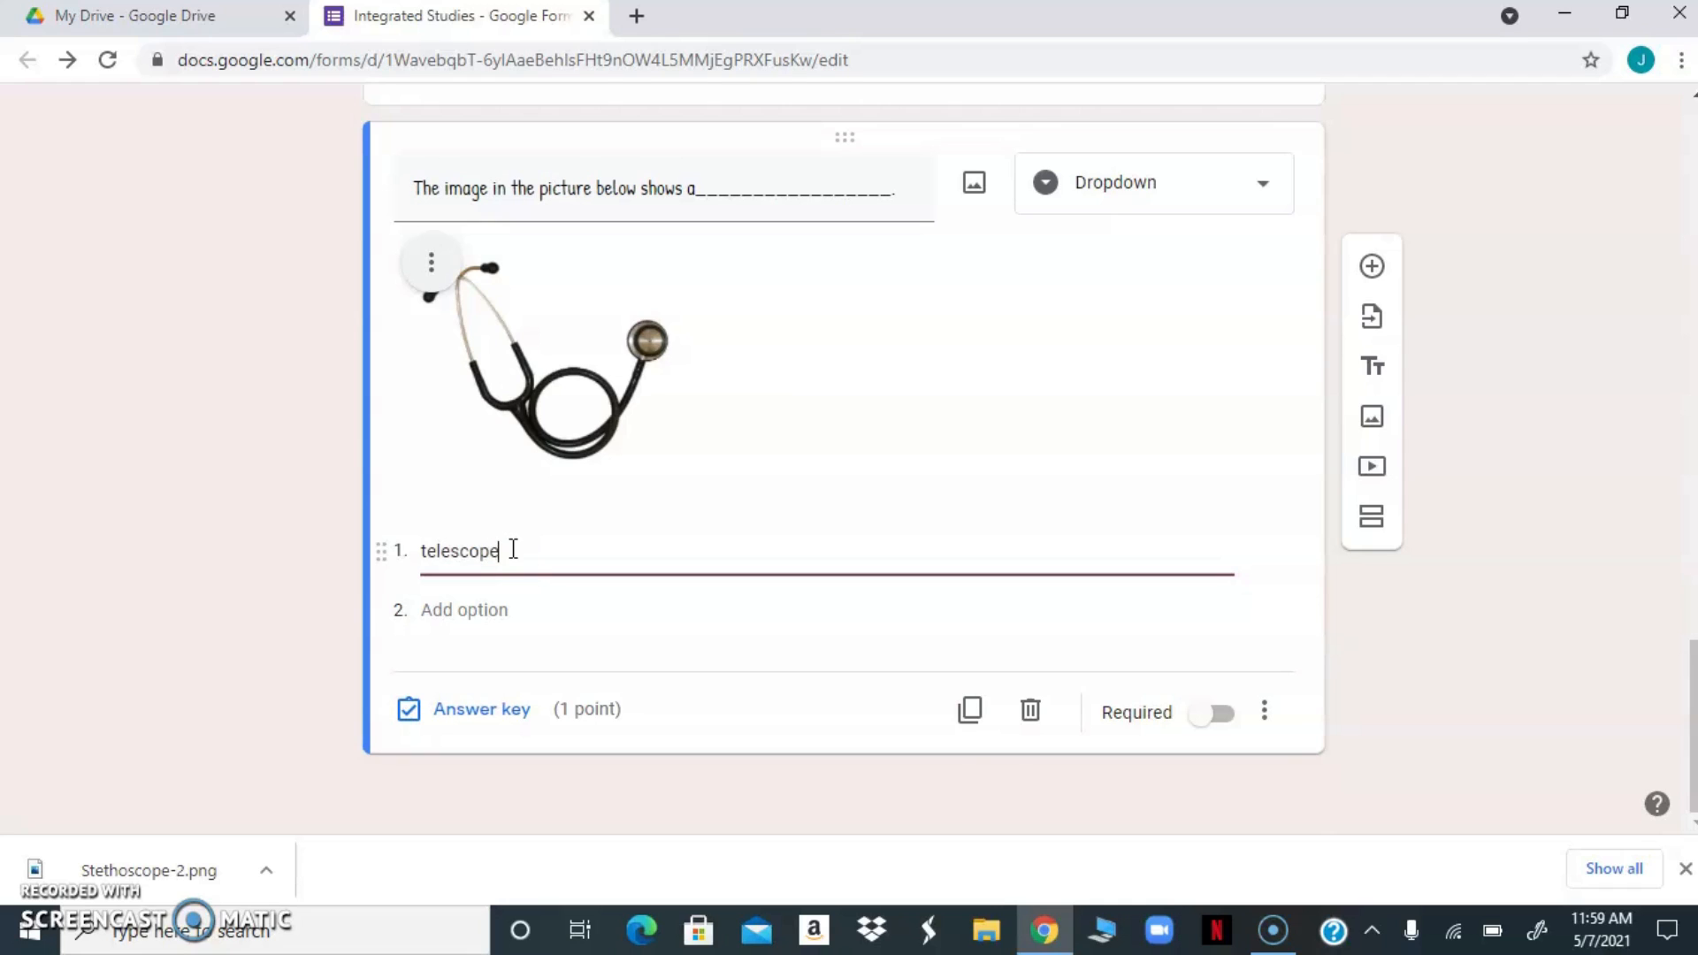
pyautogui.press('Return')
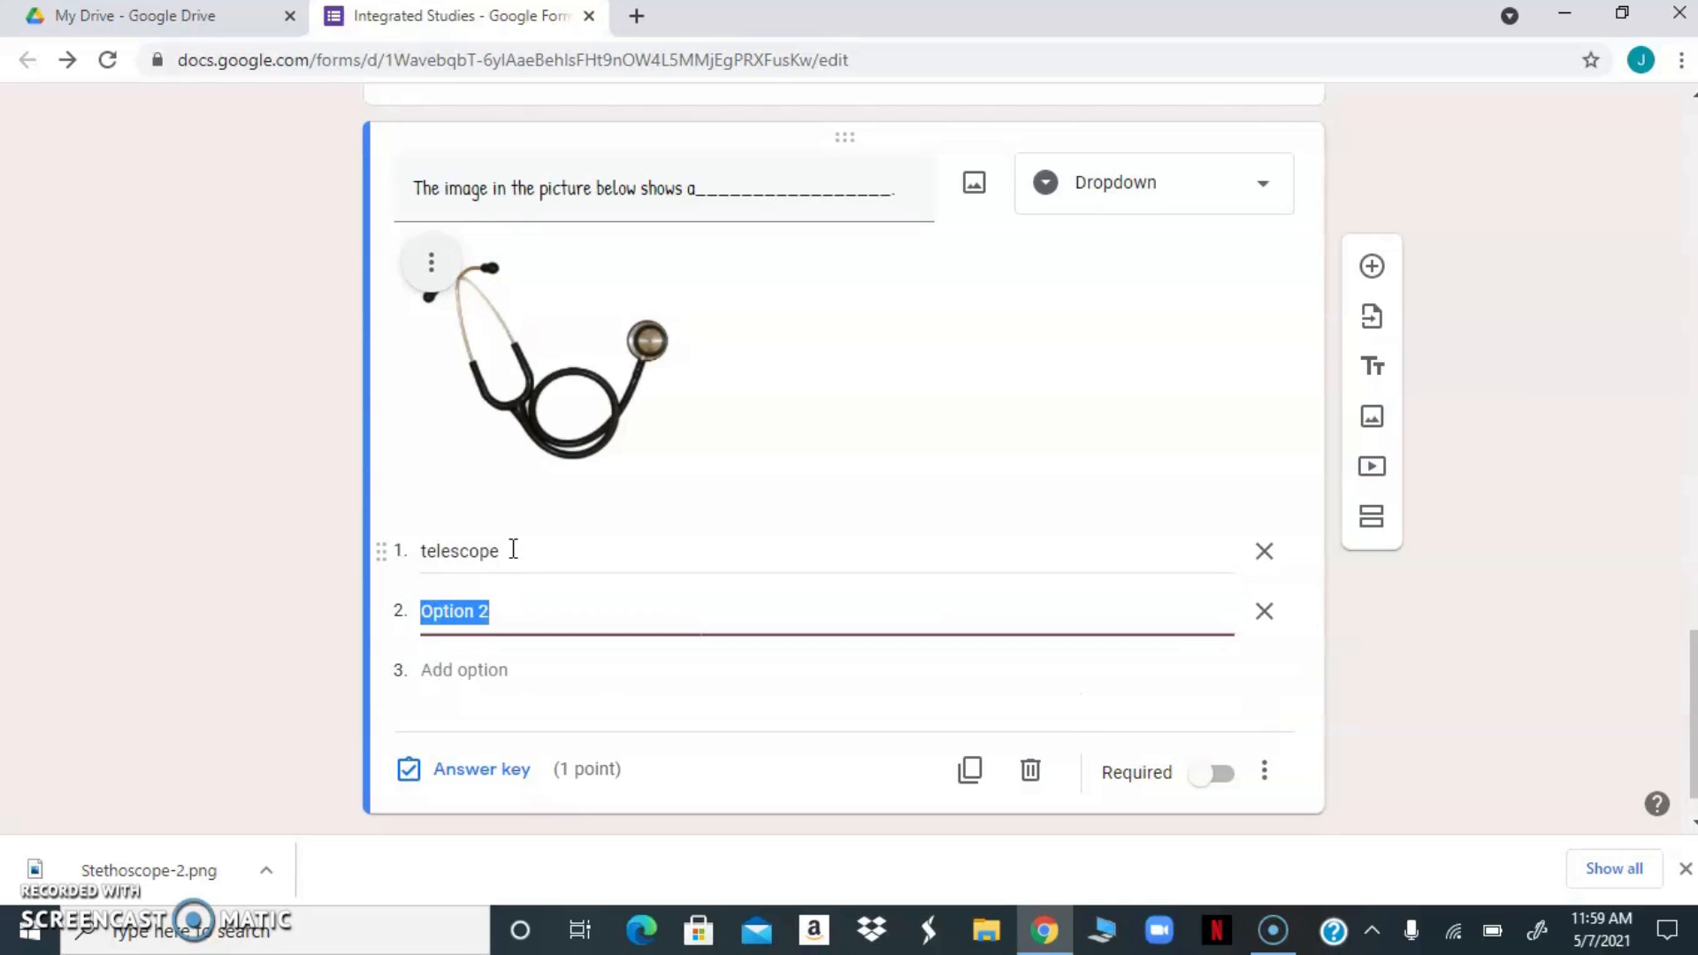
pyautogui.write('stethoscope')
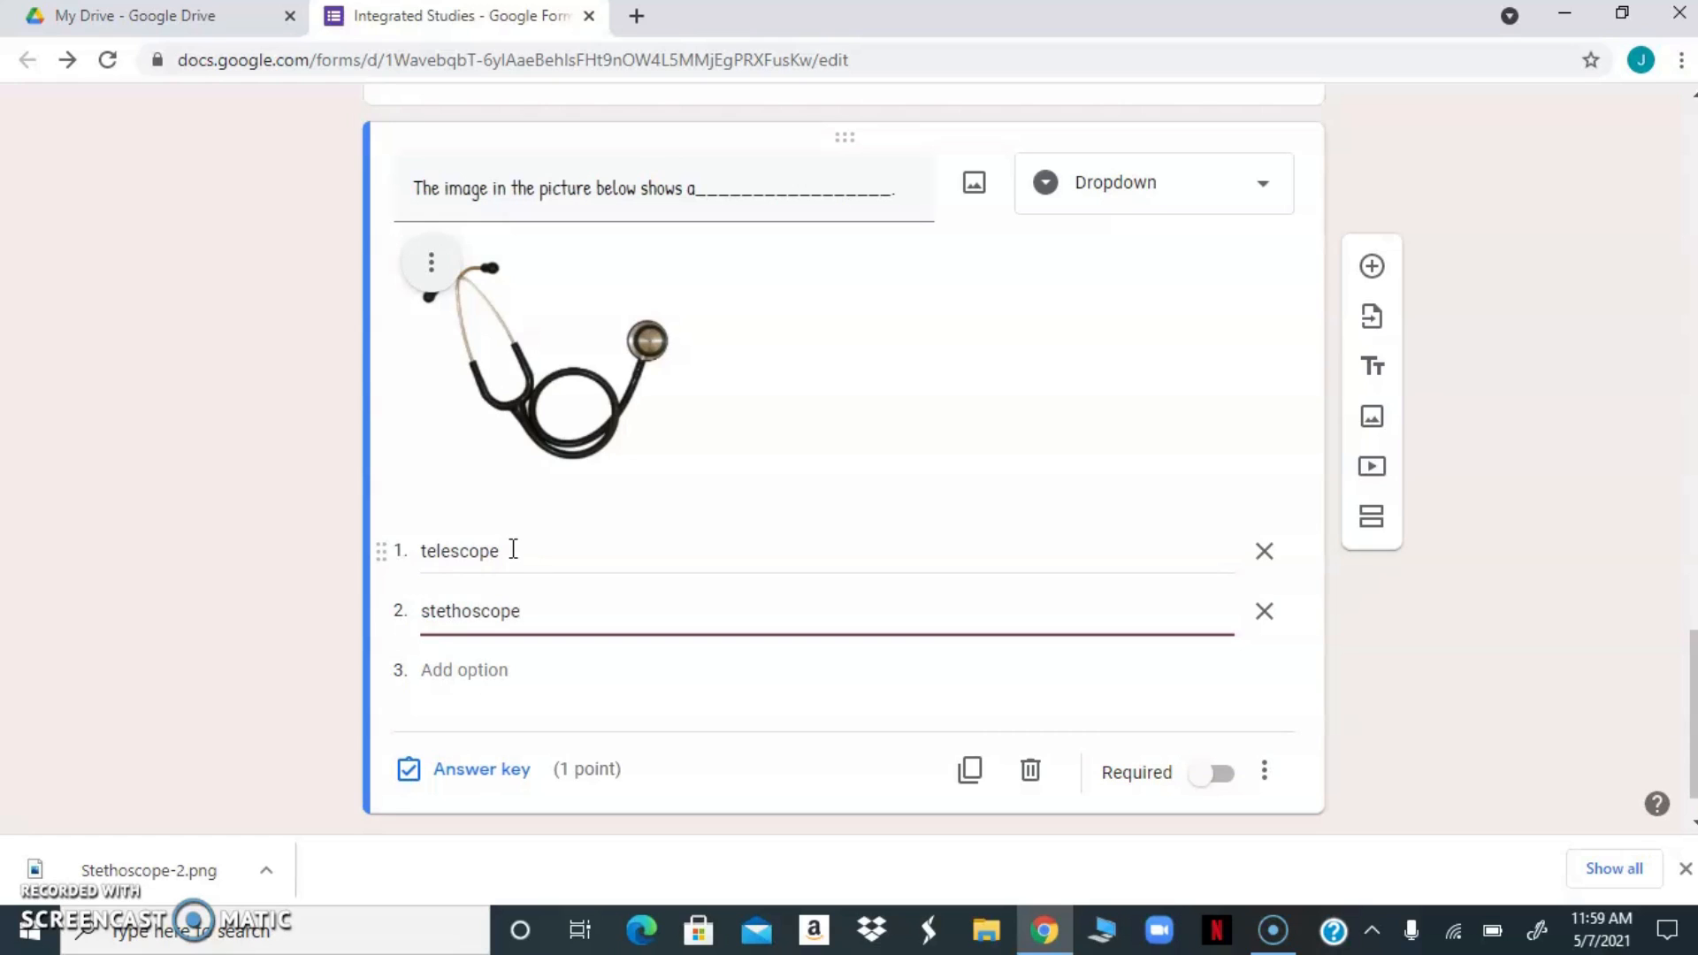
pyautogui.press('Return')
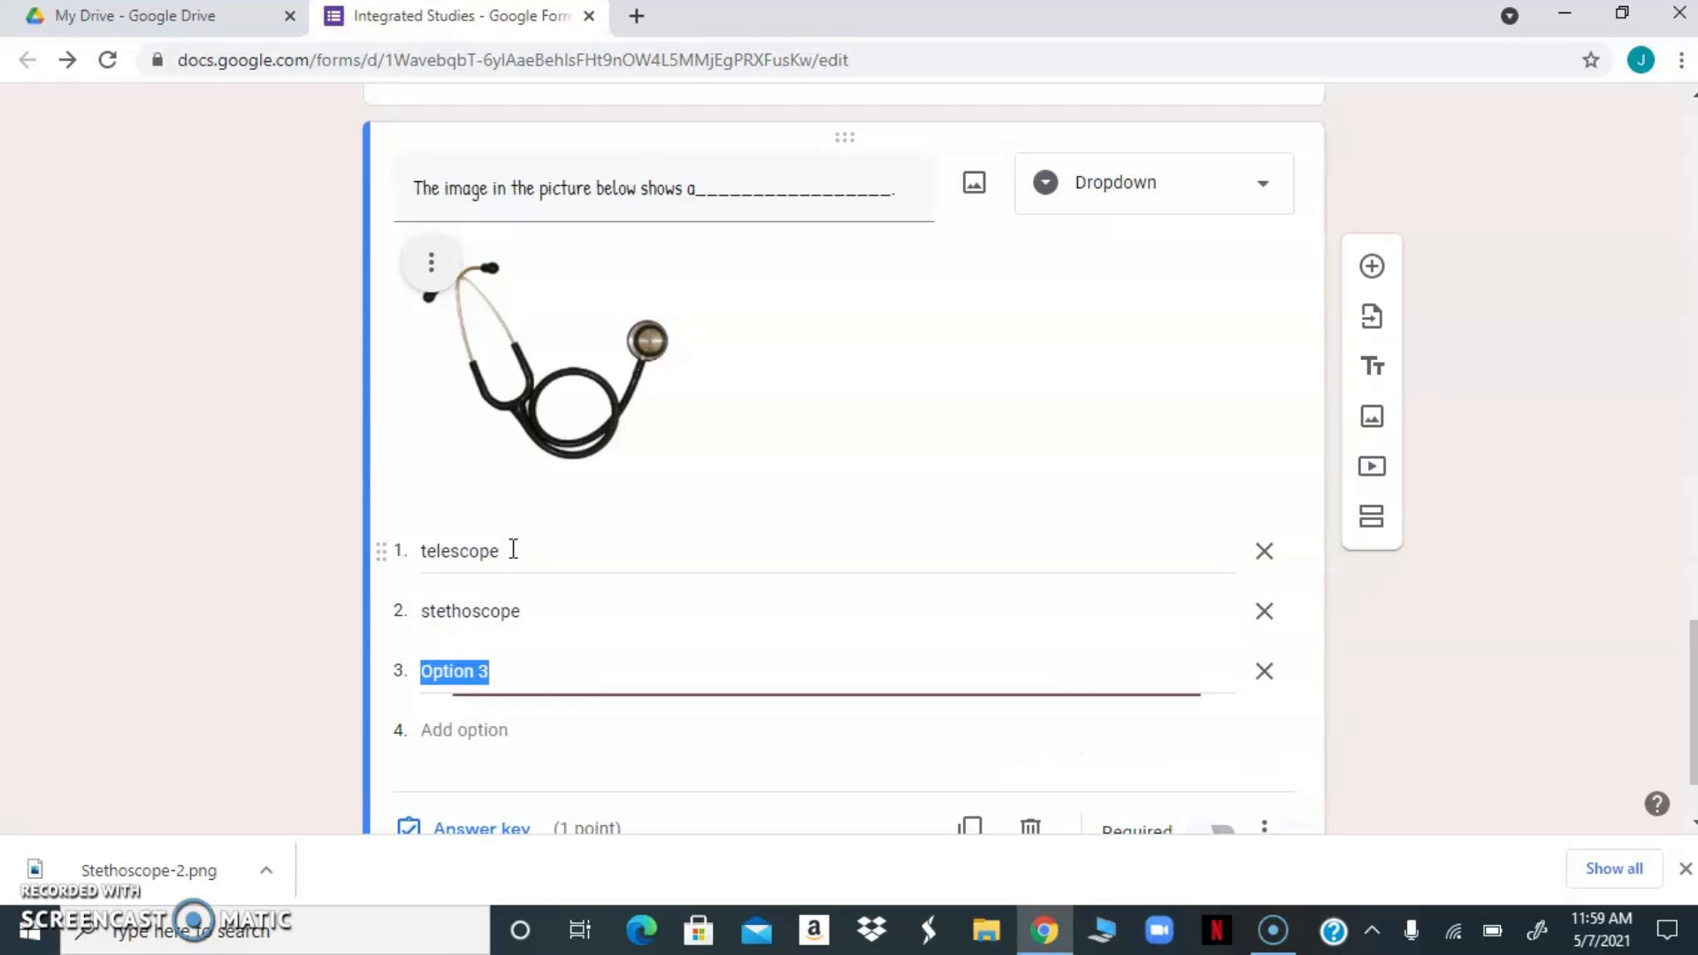
pyautogui.write('setoscope')
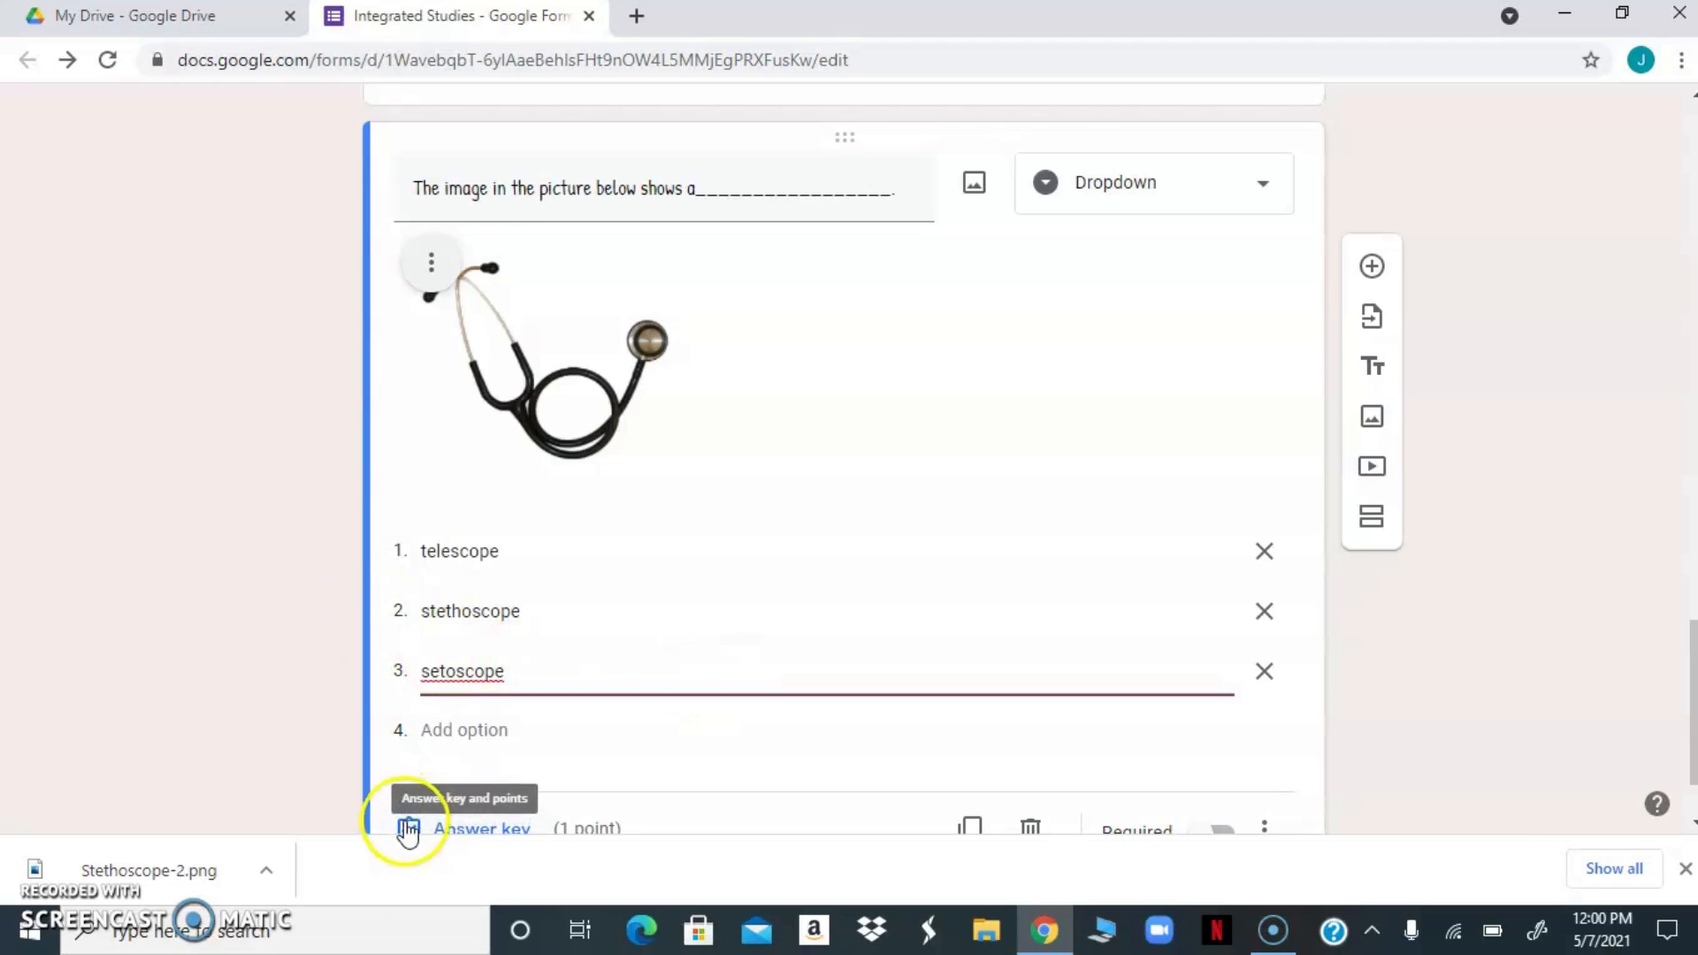
# Mark "stethoscope" as the correct answer in the answer key and make the dropdown question required
pyautogui.scroll(-1, 558, 766)
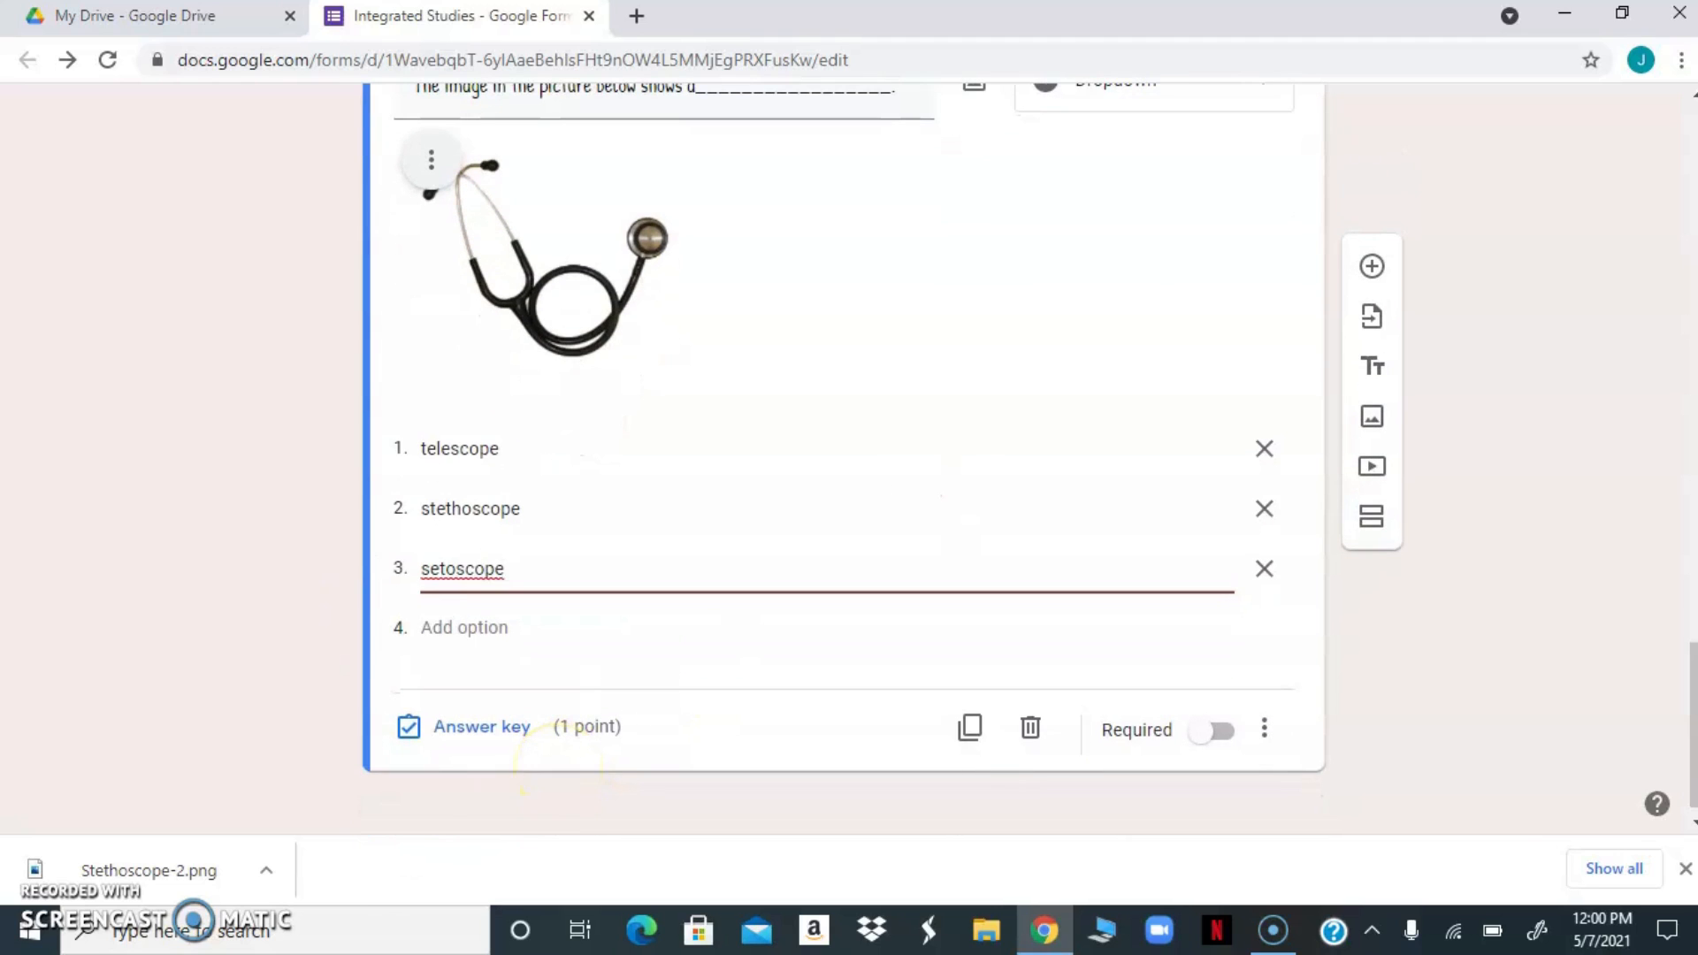
pyautogui.click(408, 727)
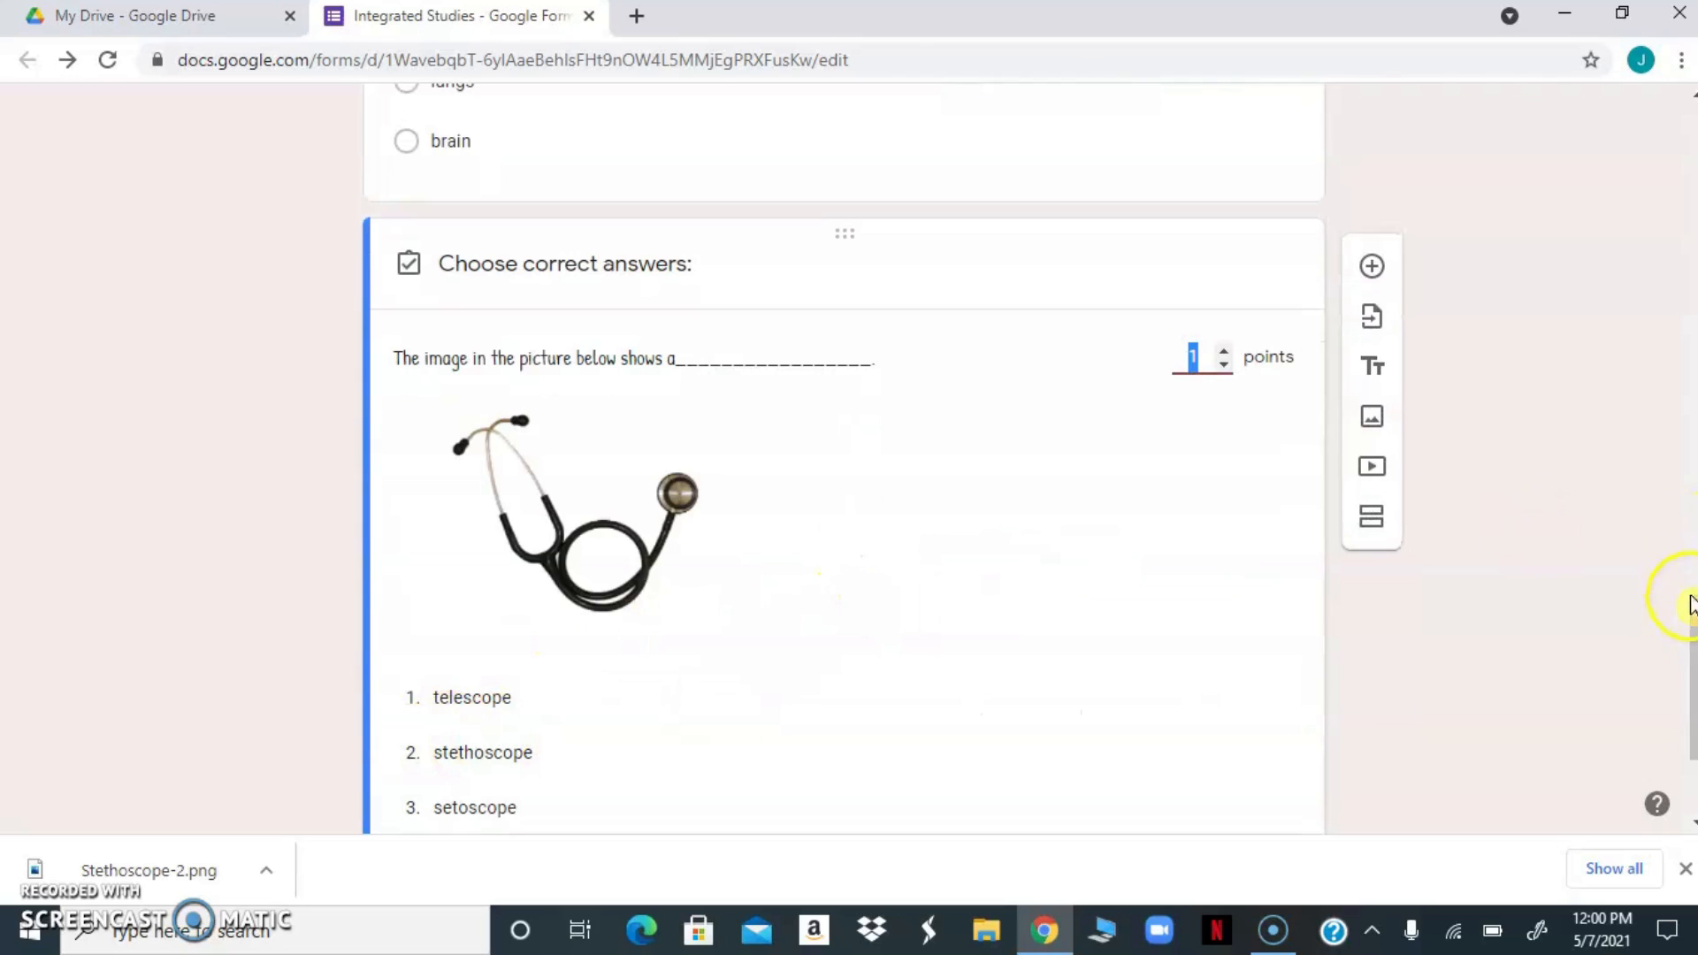
pyautogui.moveTo(1691, 628); pyautogui.dragTo(1690, 665)
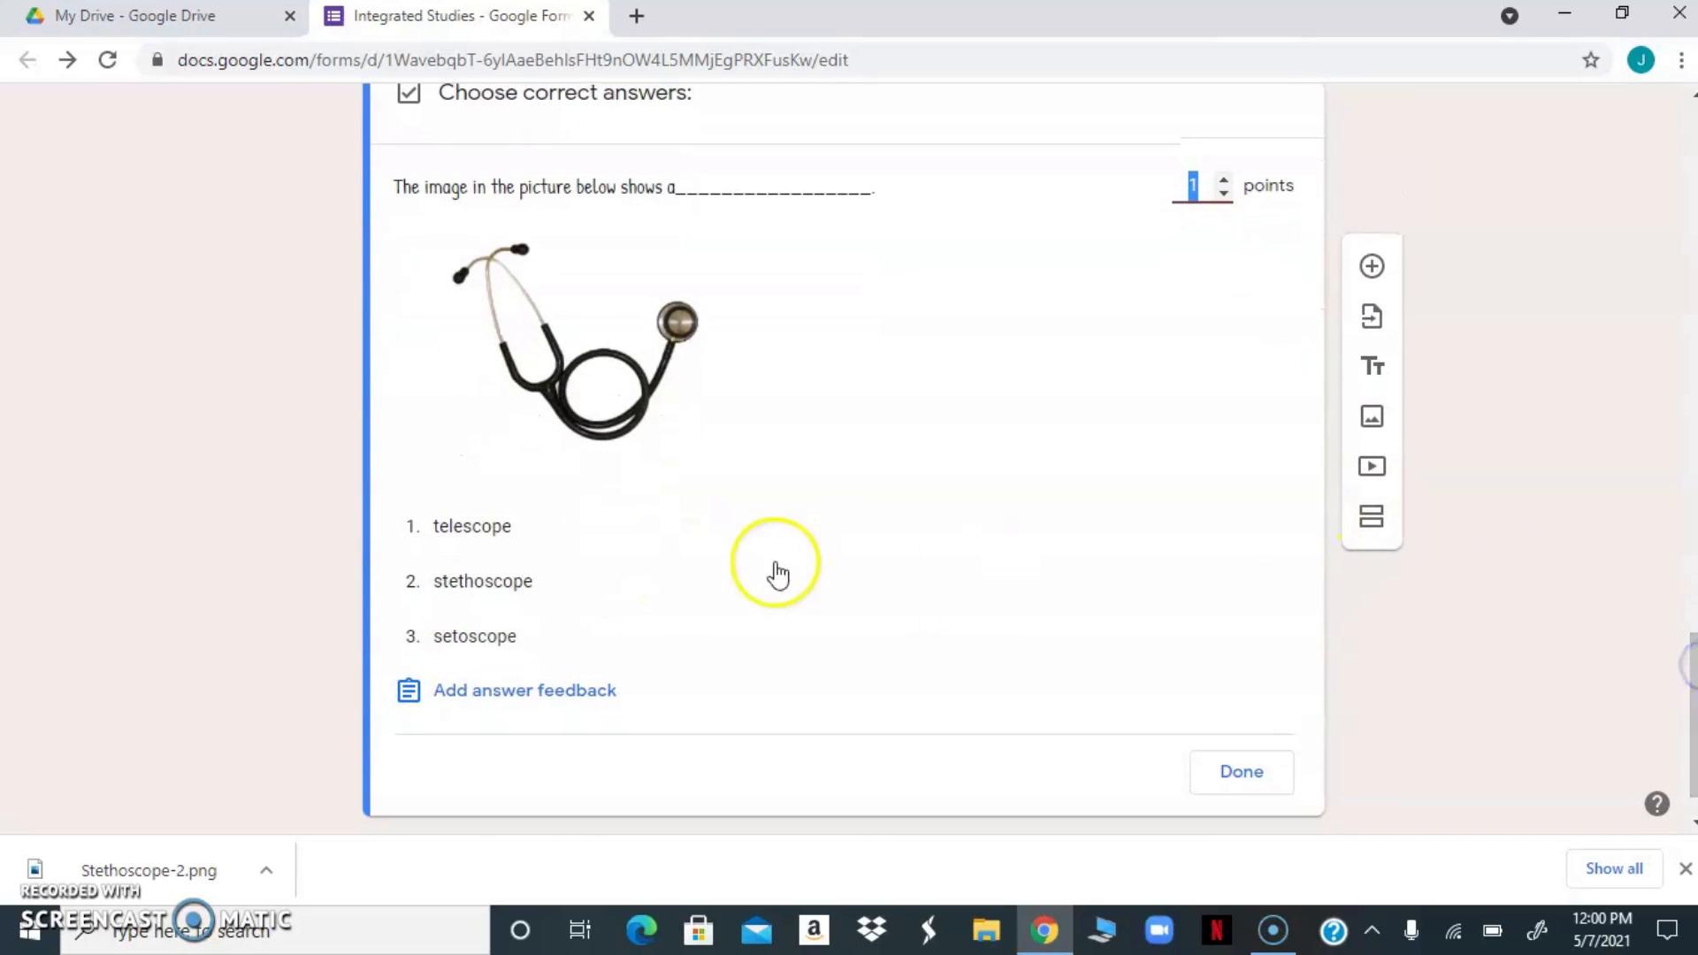
pyautogui.click(413, 584)
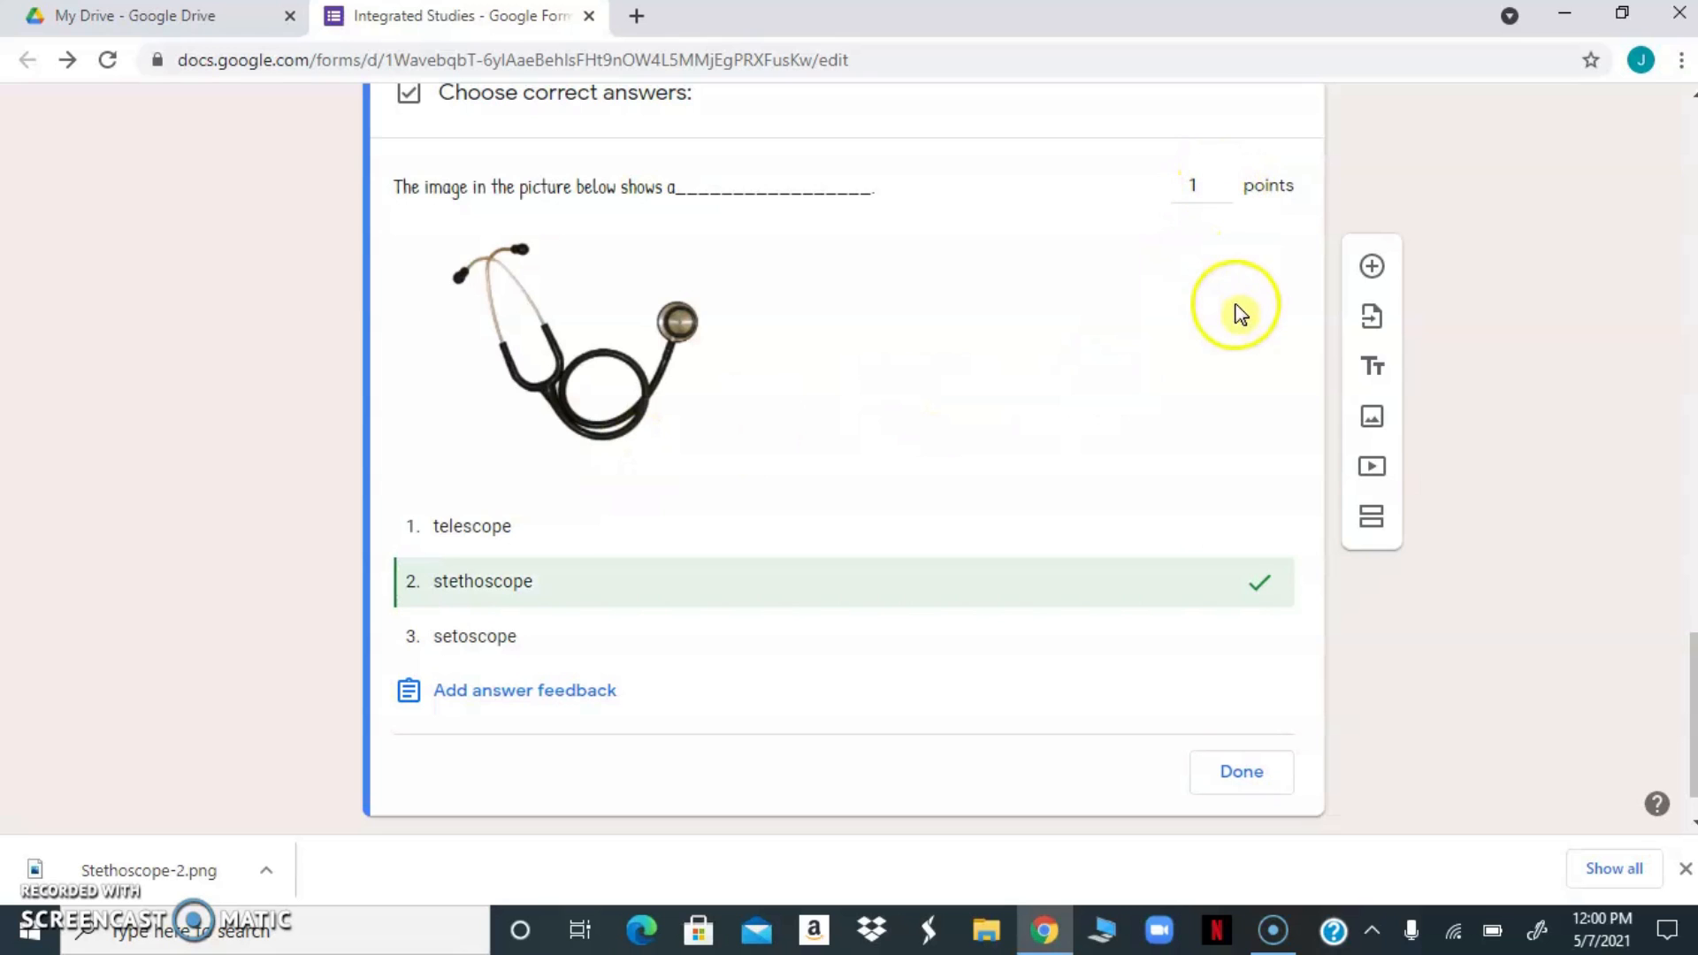
pyautogui.click(1231, 777)
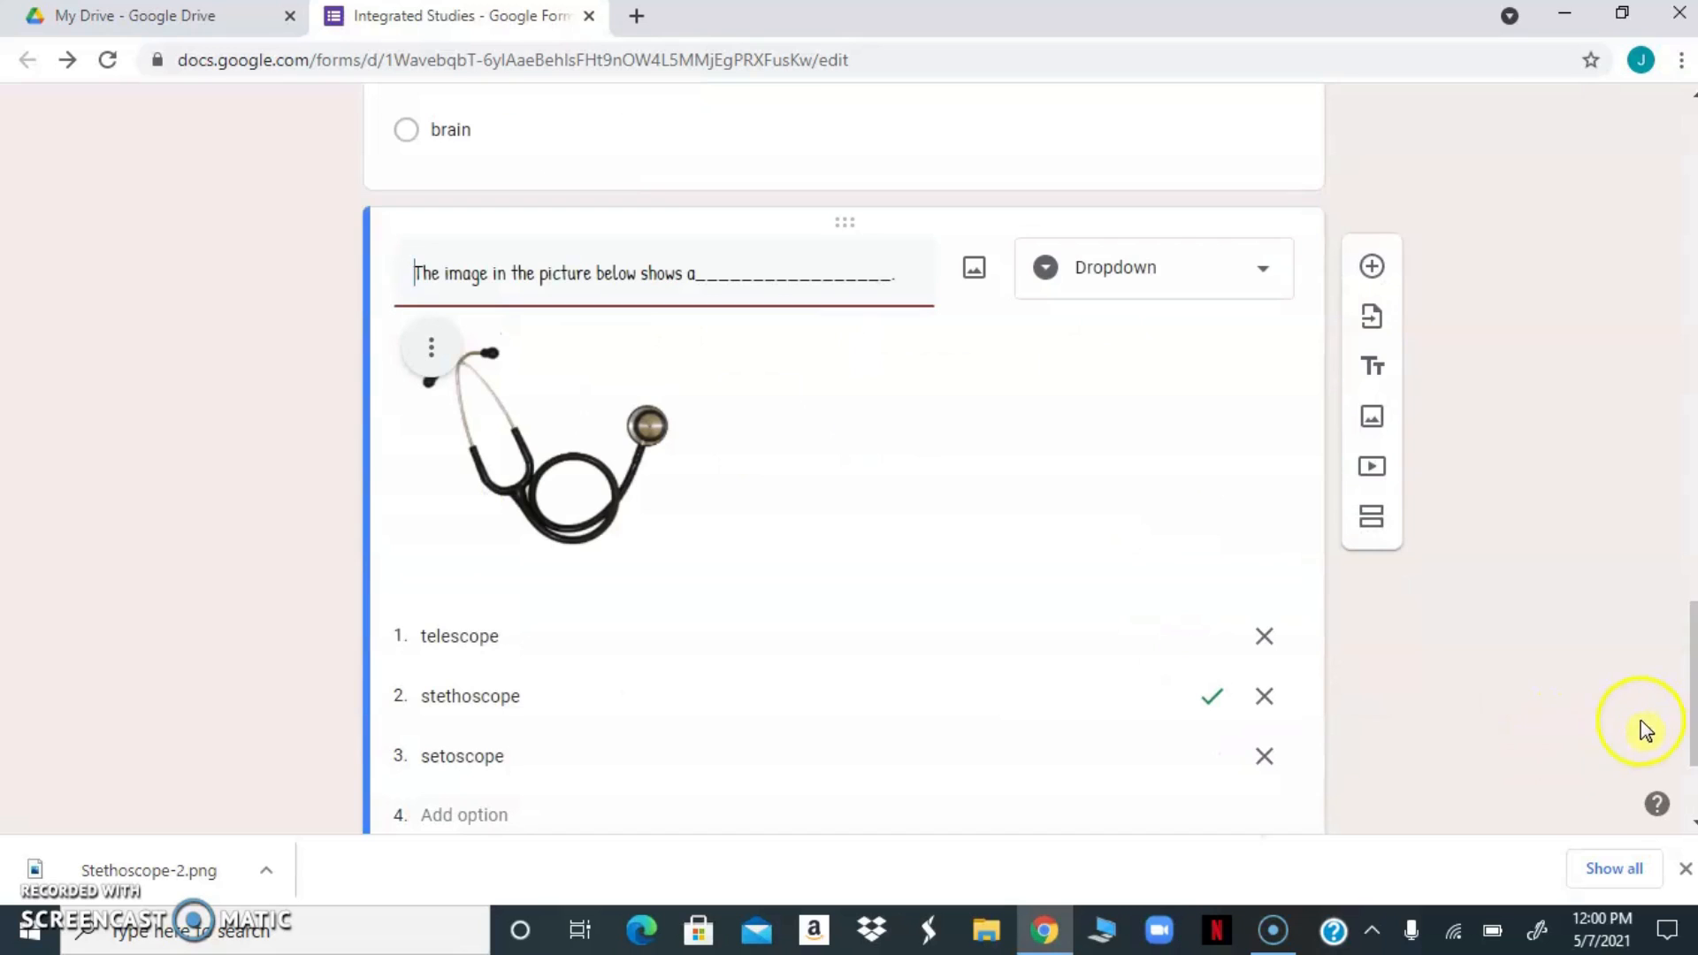
pyautogui.scroll(-3, 1689, 692)
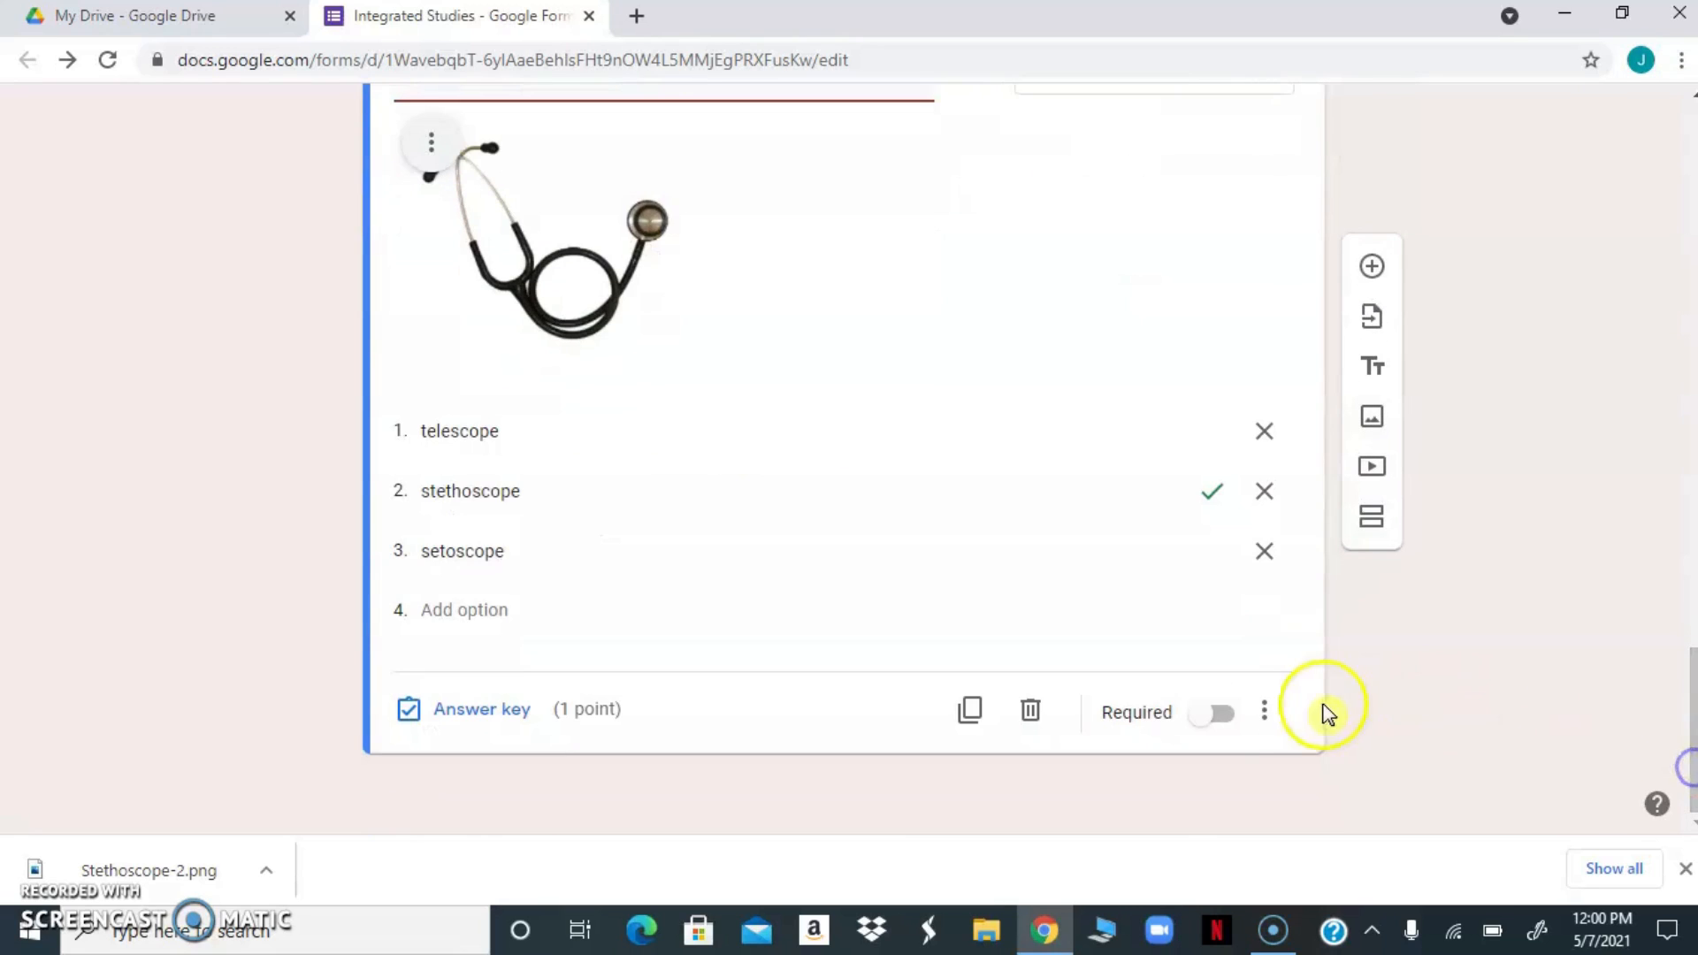
pyautogui.click(1219, 714)
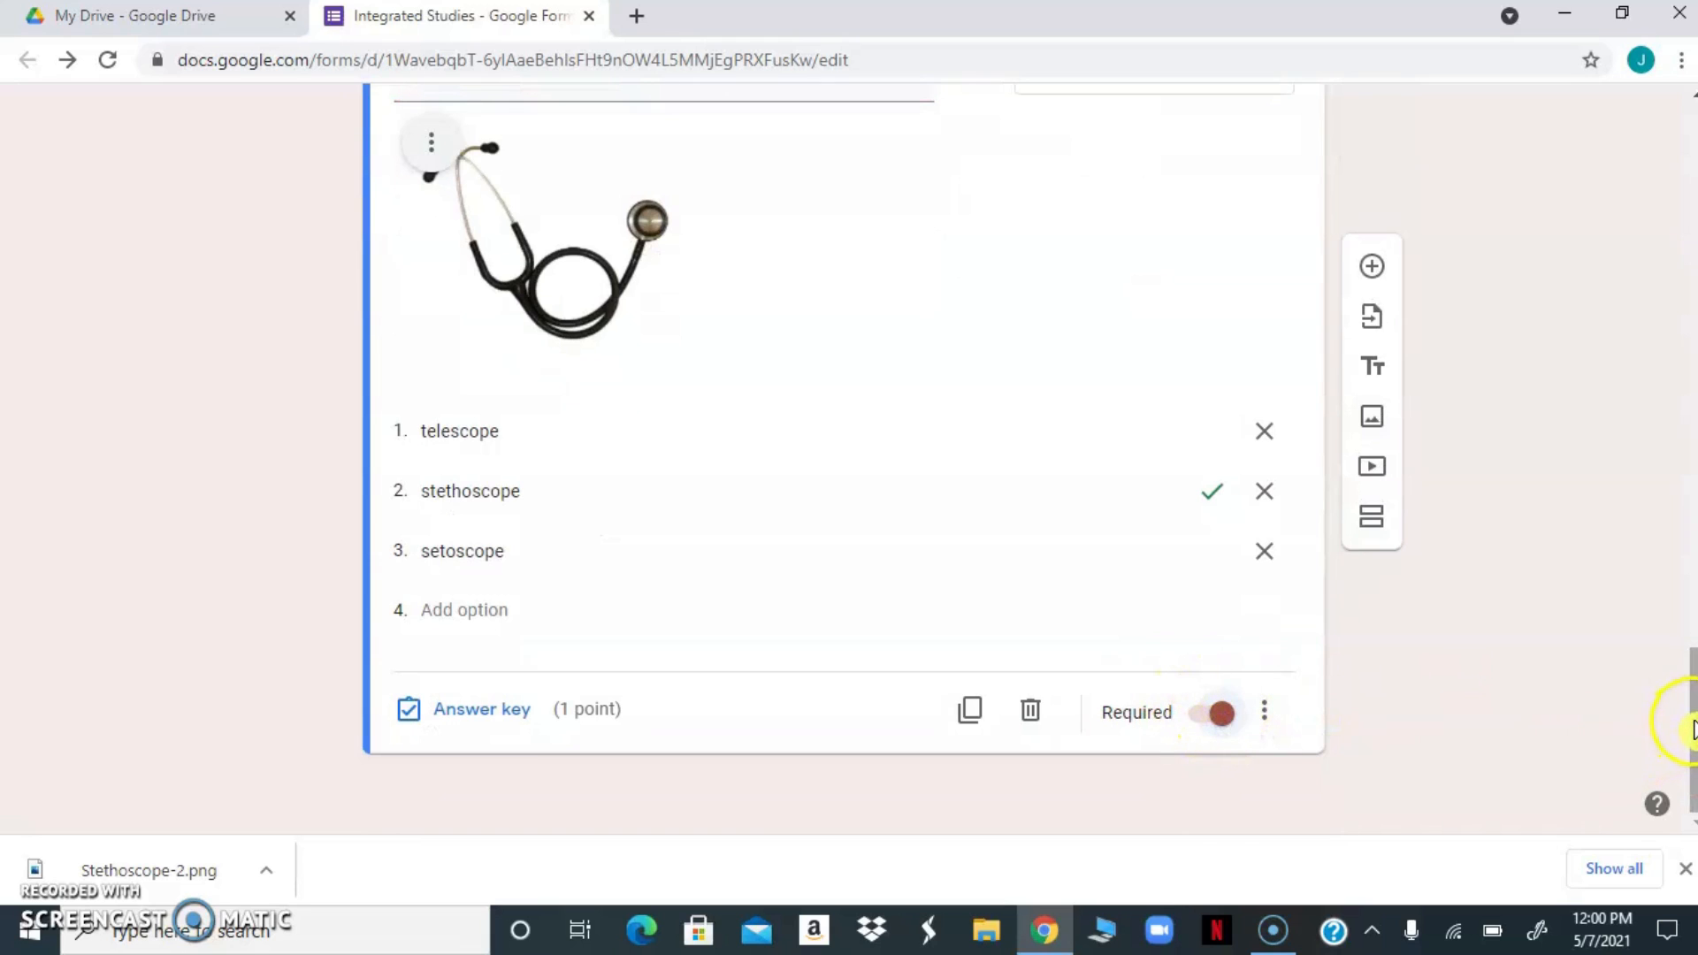
# Preview the form and check the answer choices offered by the stethoscope dropdown question
pyautogui.moveTo(1691, 729); pyautogui.dragTo(1687, 164)
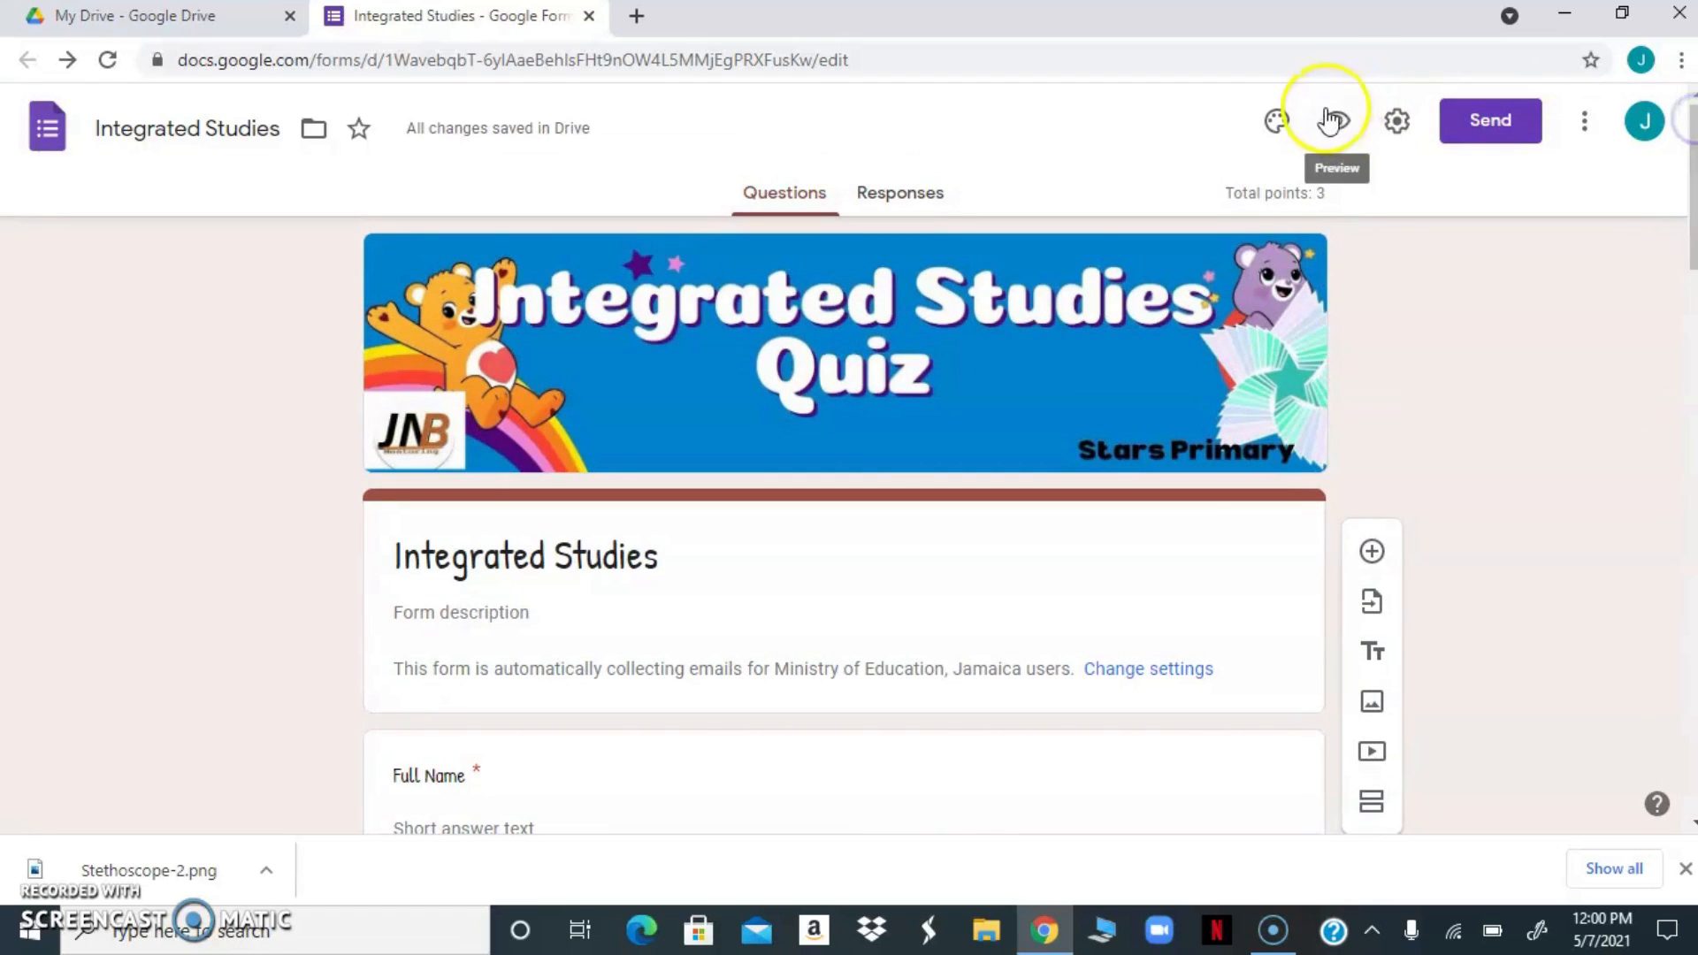
pyautogui.click(1337, 128)
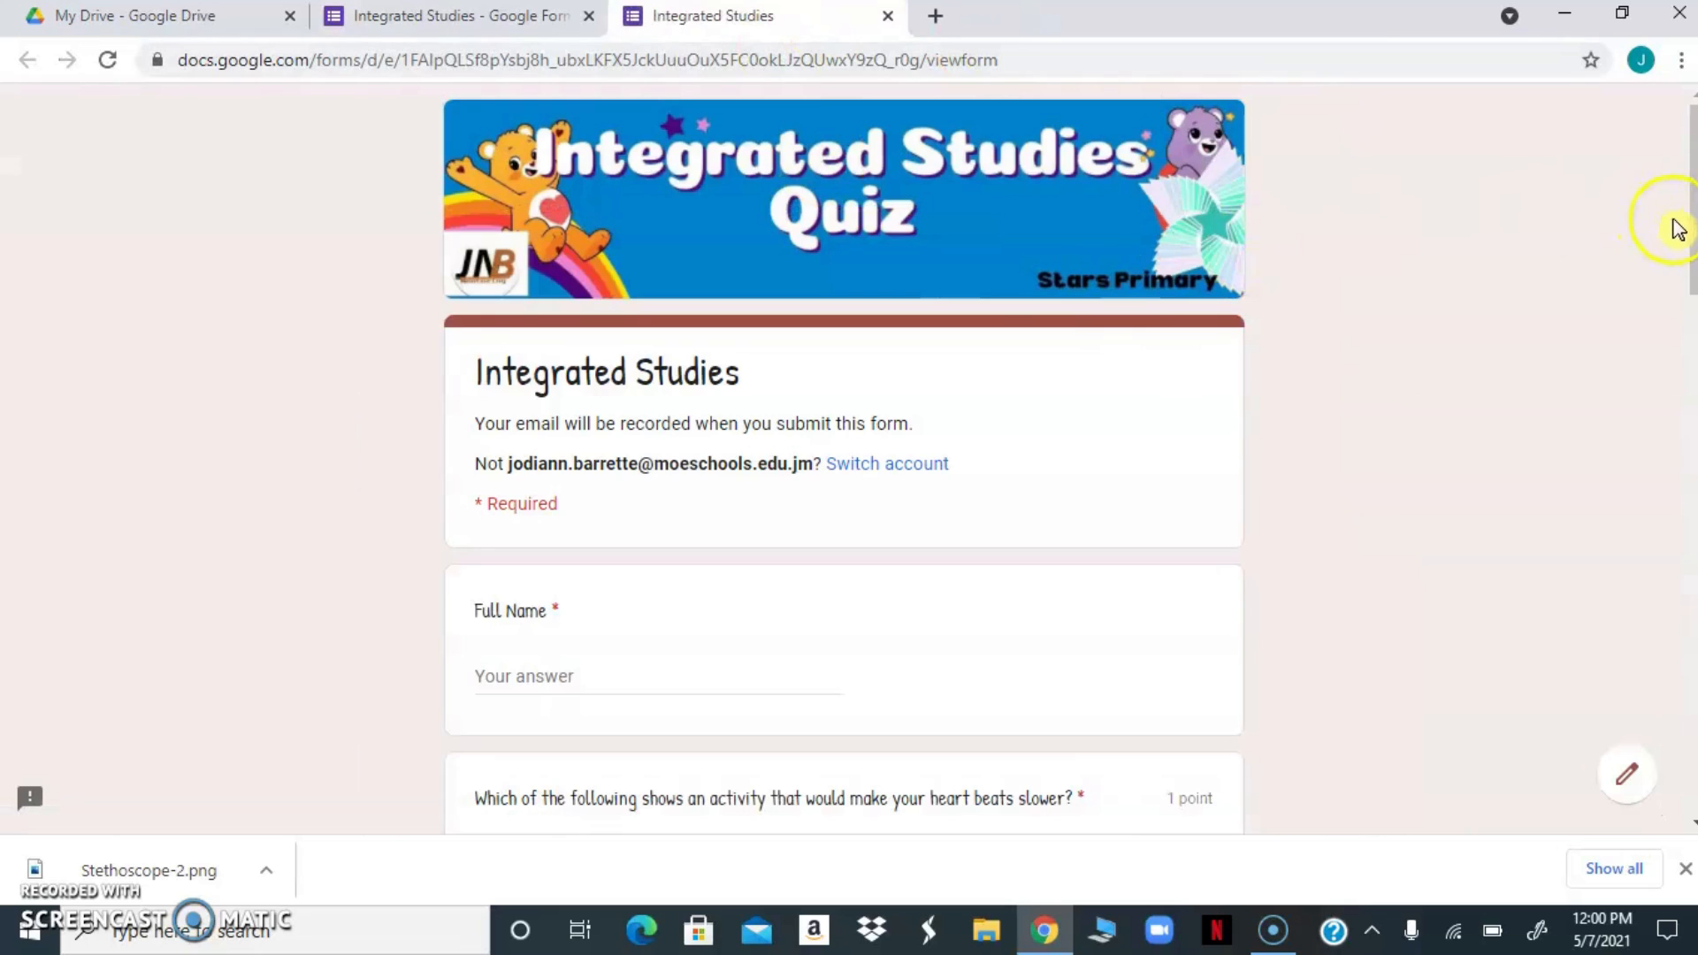
pyautogui.moveTo(1687, 239); pyautogui.dragTo(1607, 735)
pyautogui.click(752, 524)
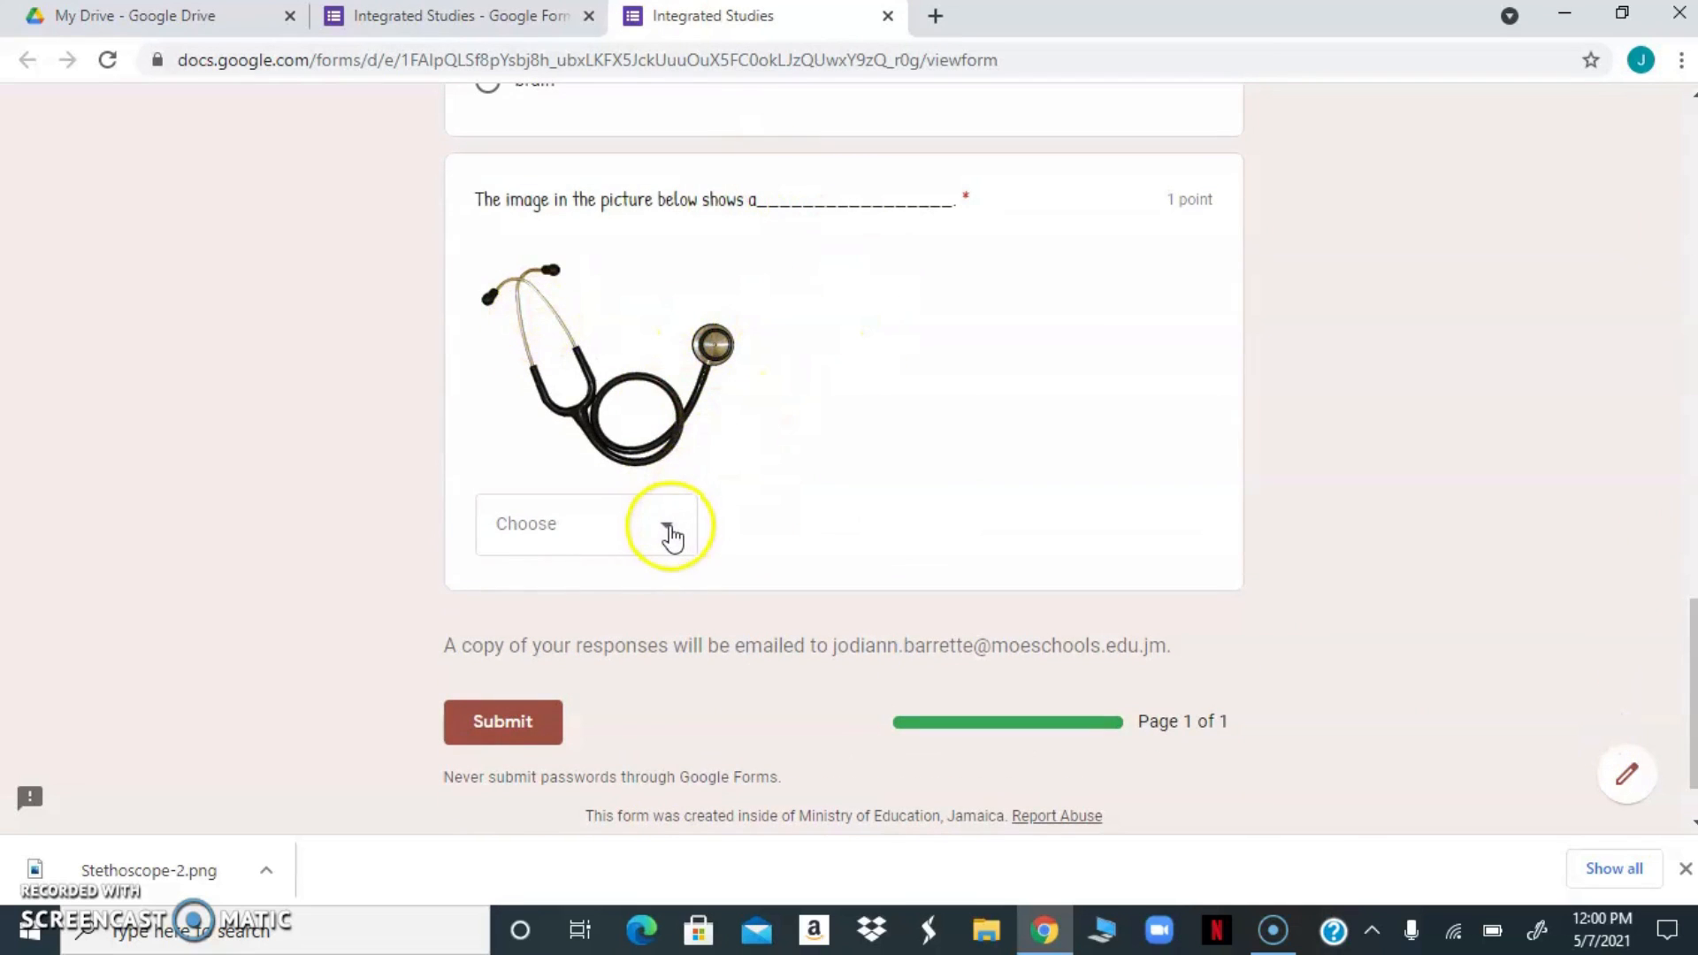
pyautogui.click(672, 535)
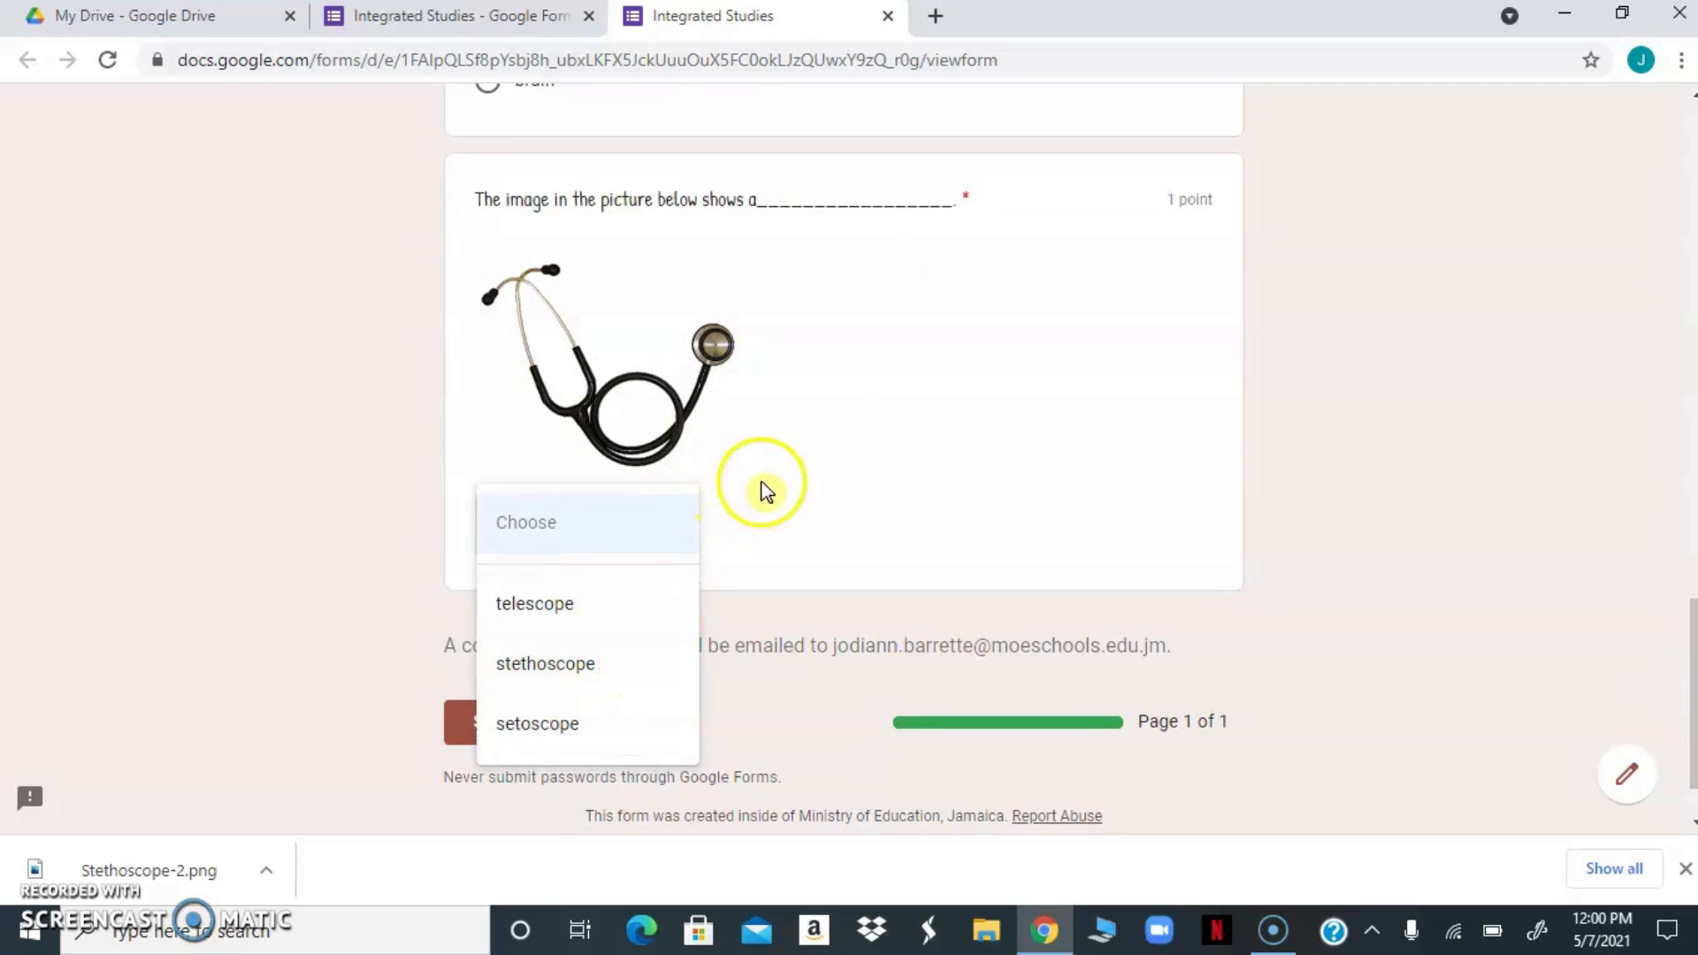
pyautogui.click(766, 491)
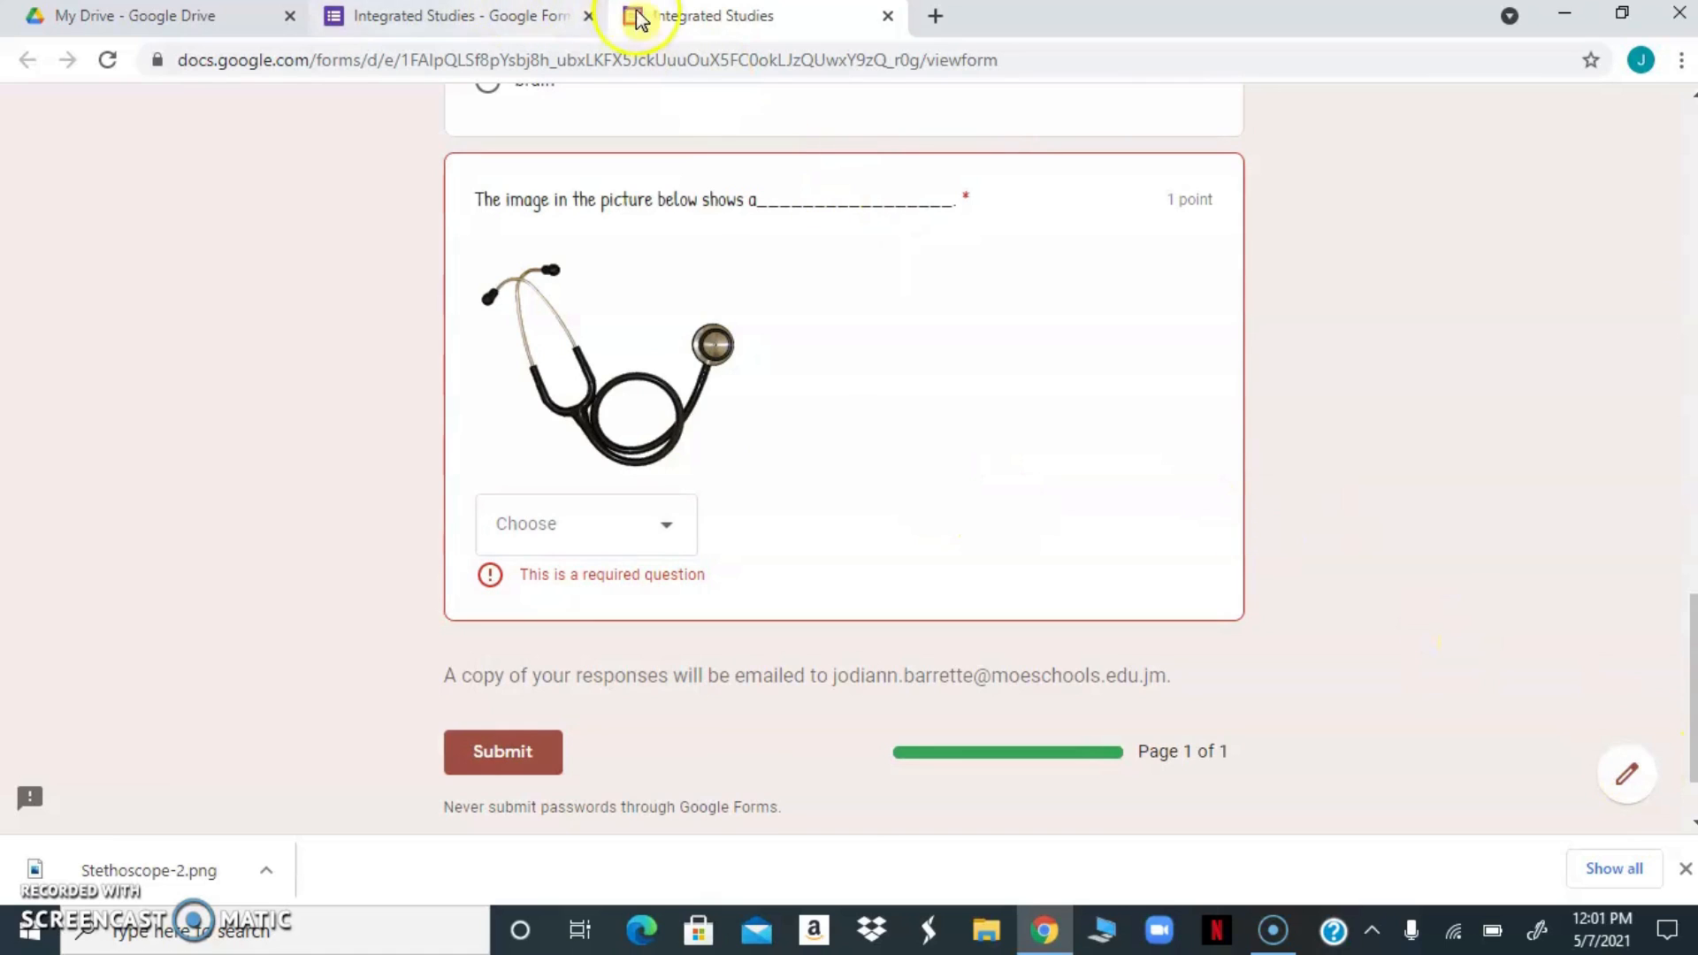
# Return to editing the form and add the question "The skeleton is made up of __________." below the stethoscope question
pyautogui.click(1626, 772)
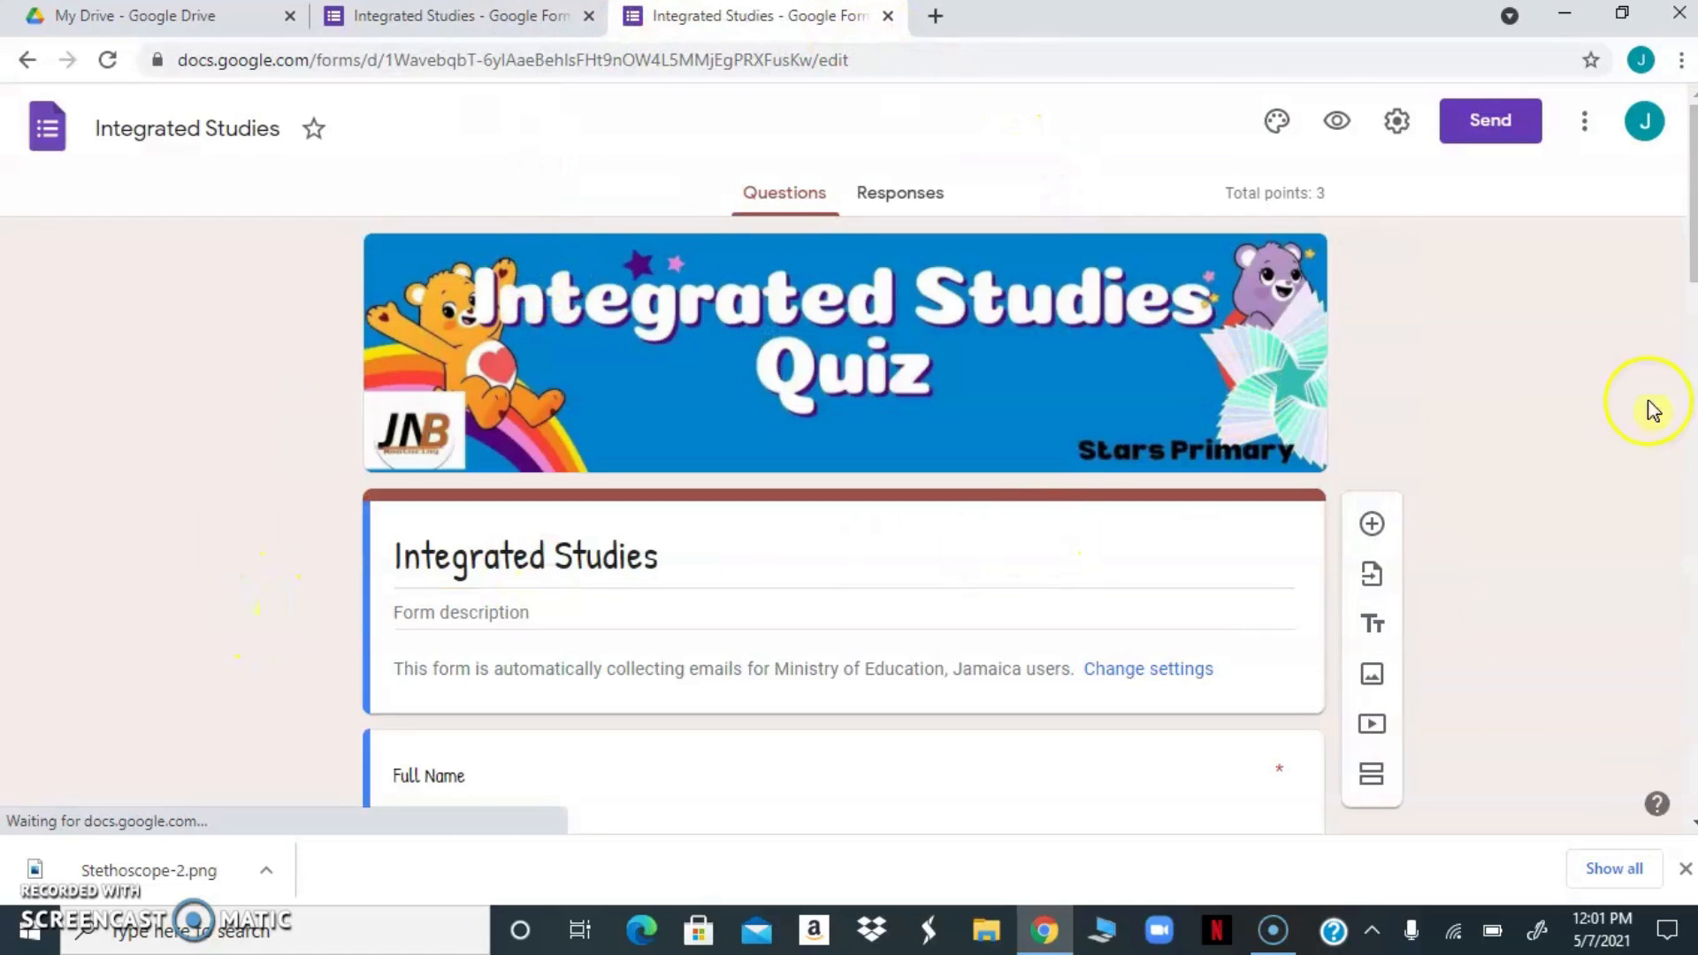
pyautogui.moveTo(1691, 266); pyautogui.dragTo(1645, 864)
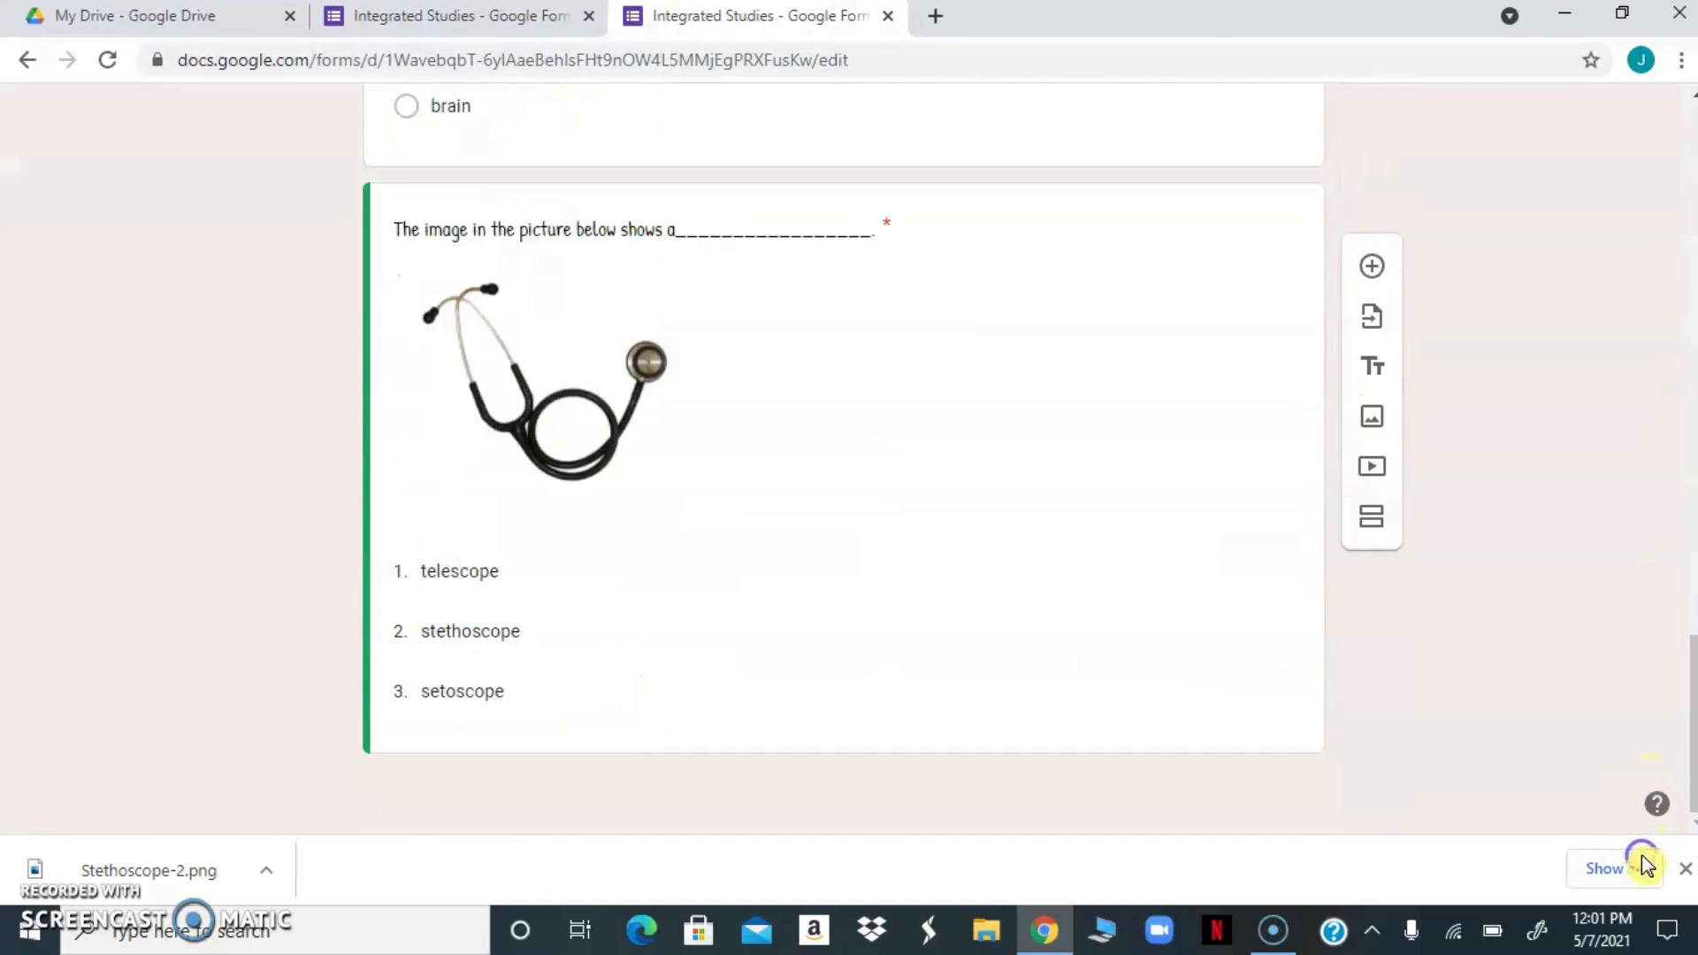
pyautogui.click(1264, 683)
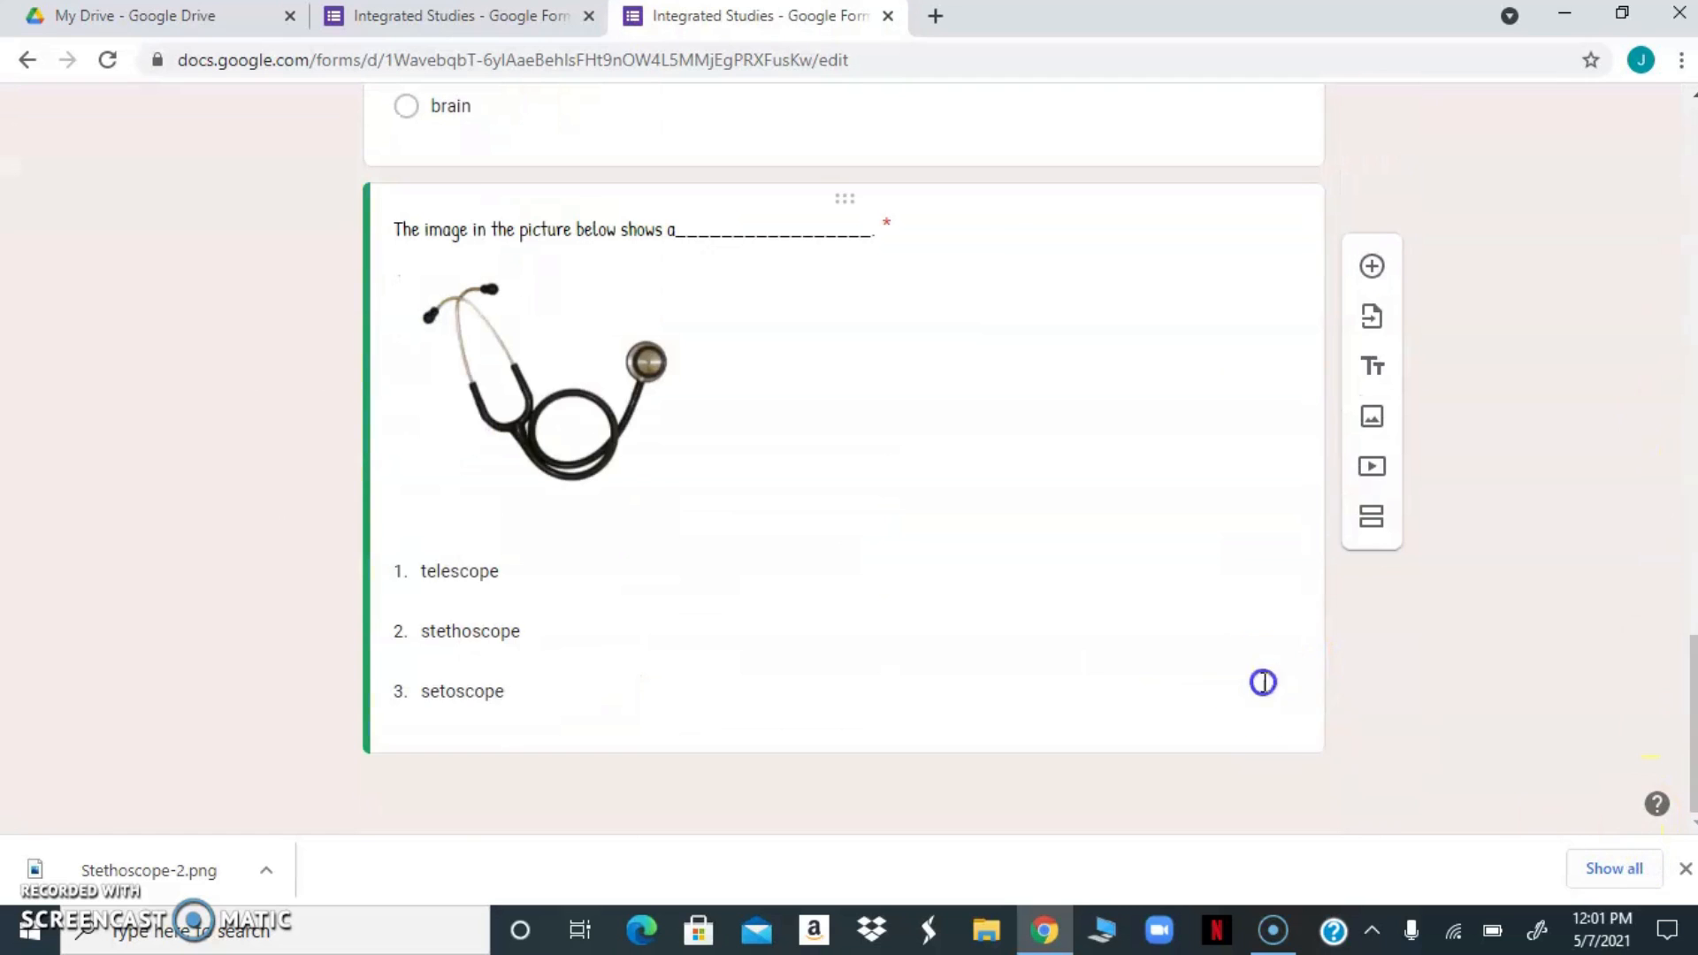
pyautogui.click(1373, 271)
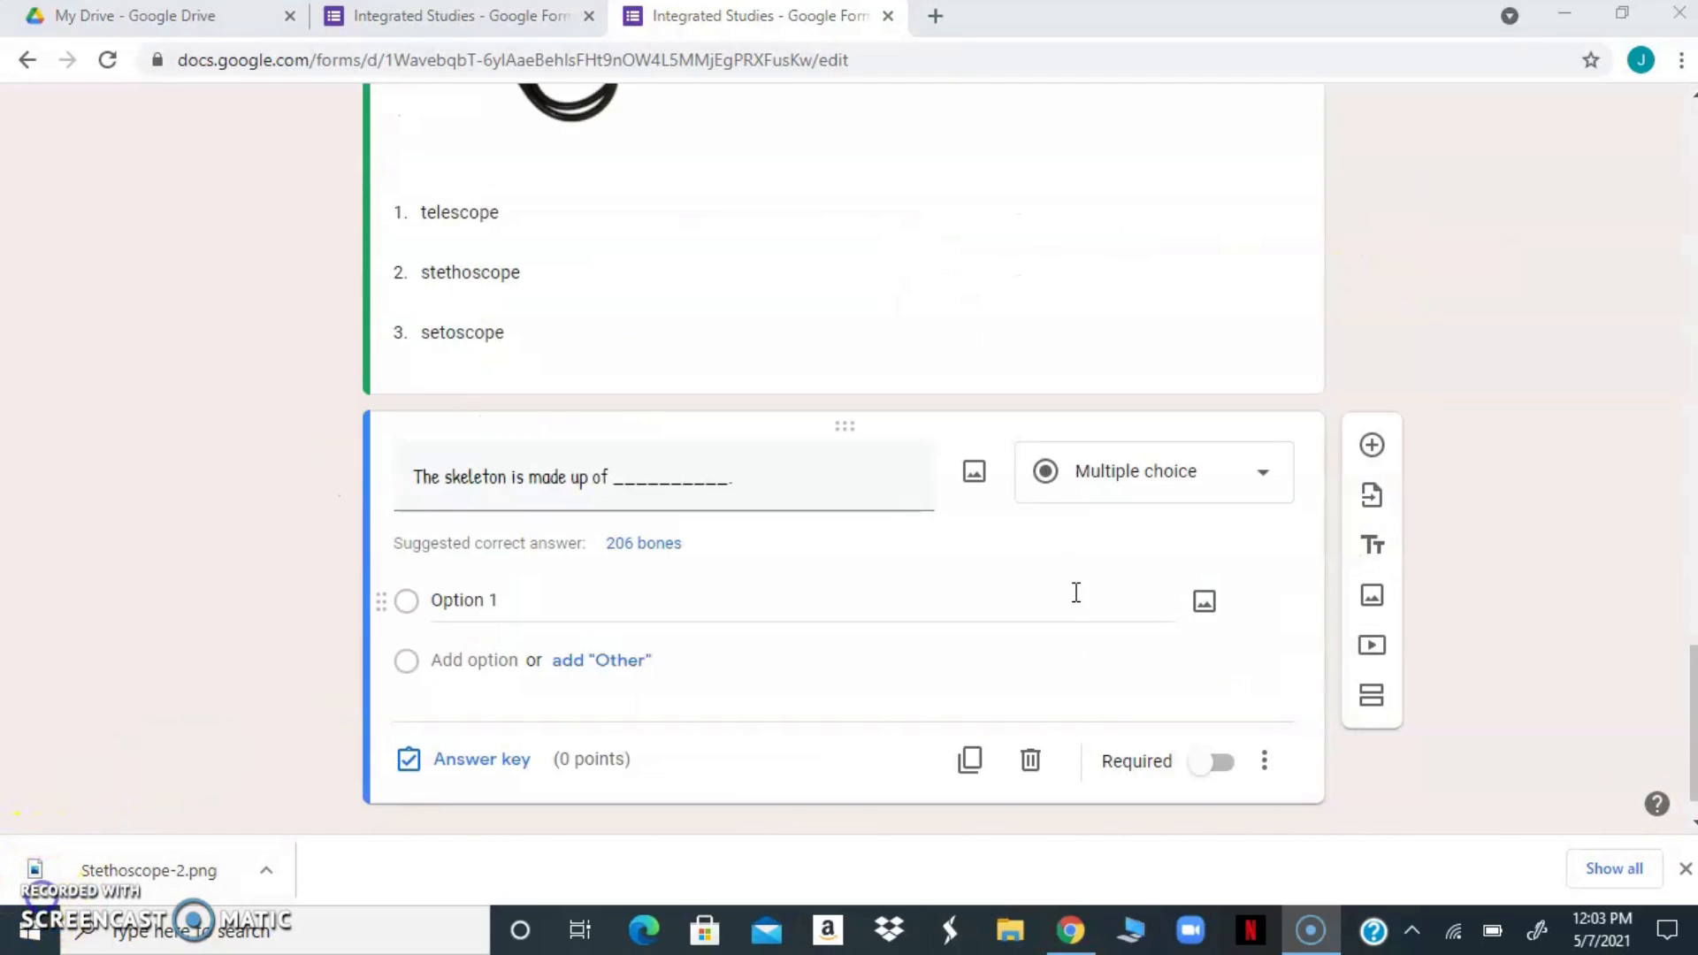
# Change the skeleton question to checkboxes and enter "tissues", "bones" and "organs" as its options
pyautogui.click(1268, 484)
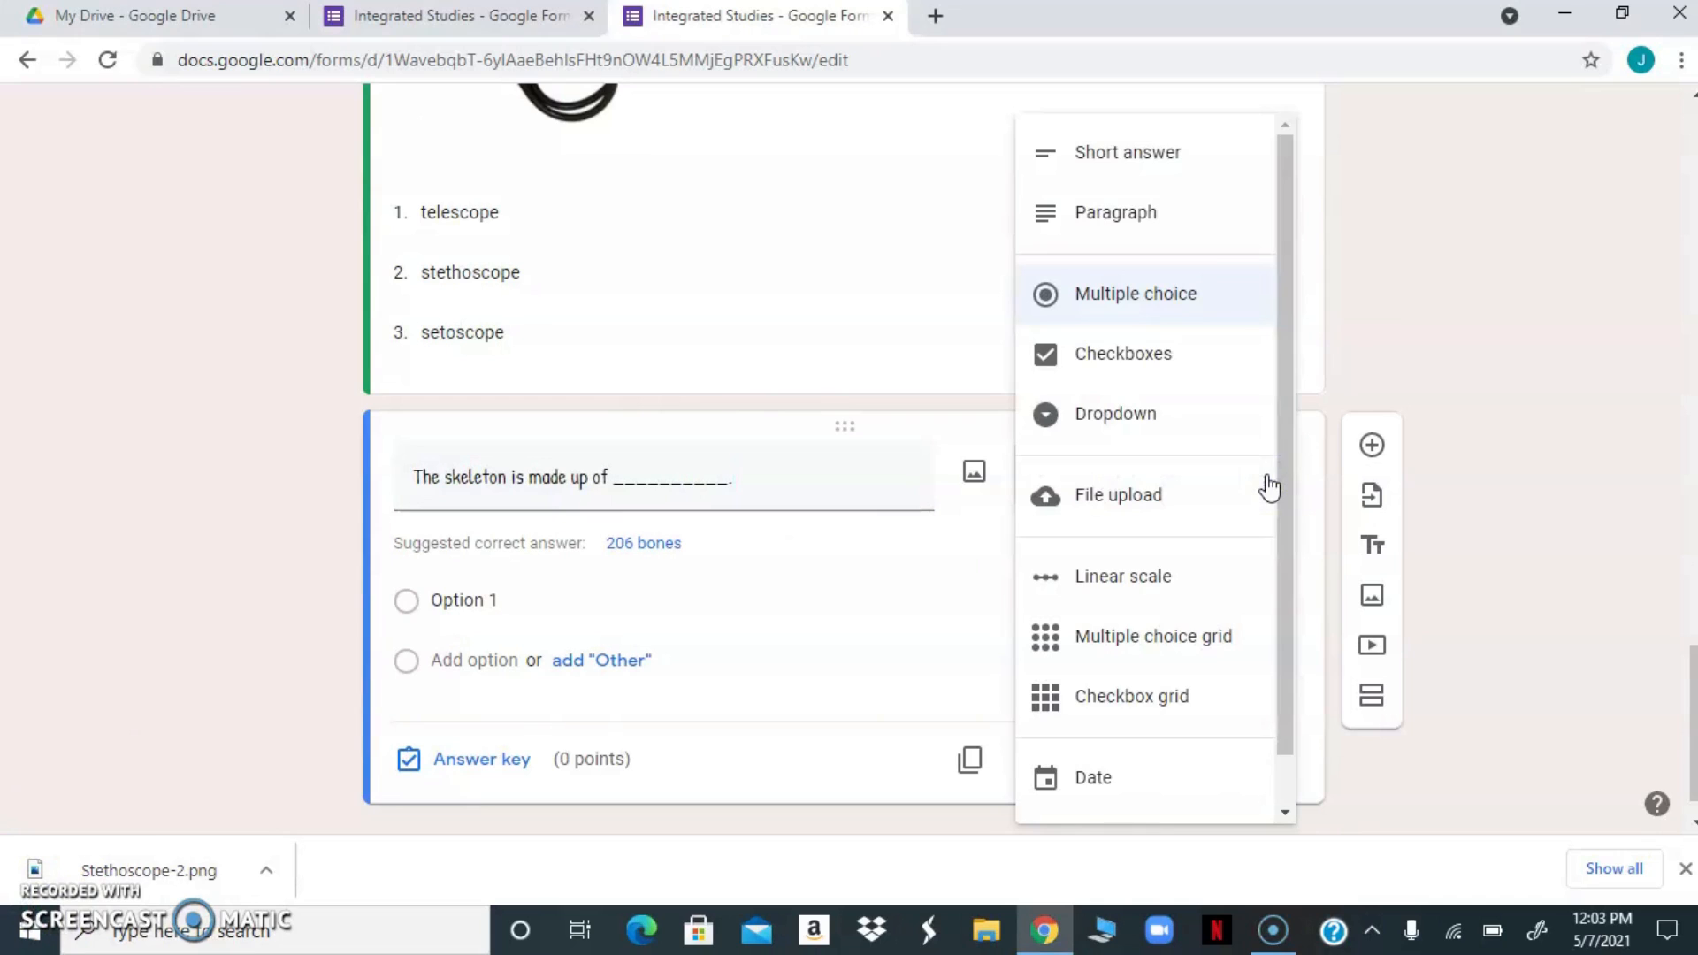
pyautogui.click(1125, 366)
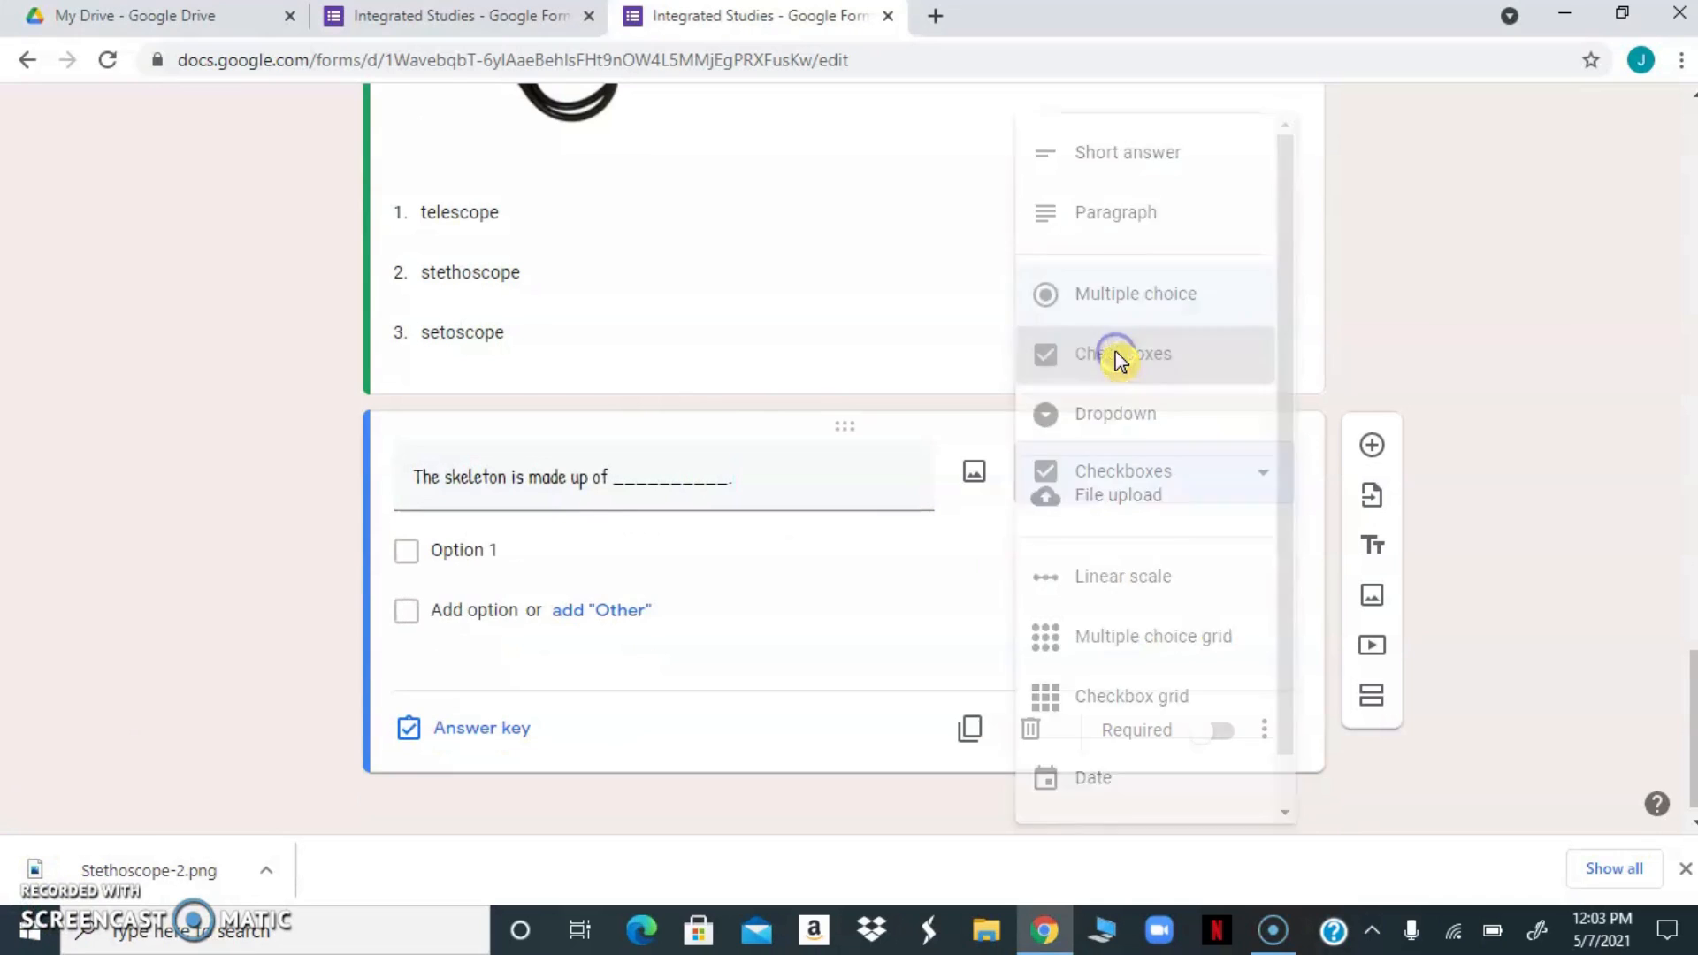
pyautogui.click(509, 552)
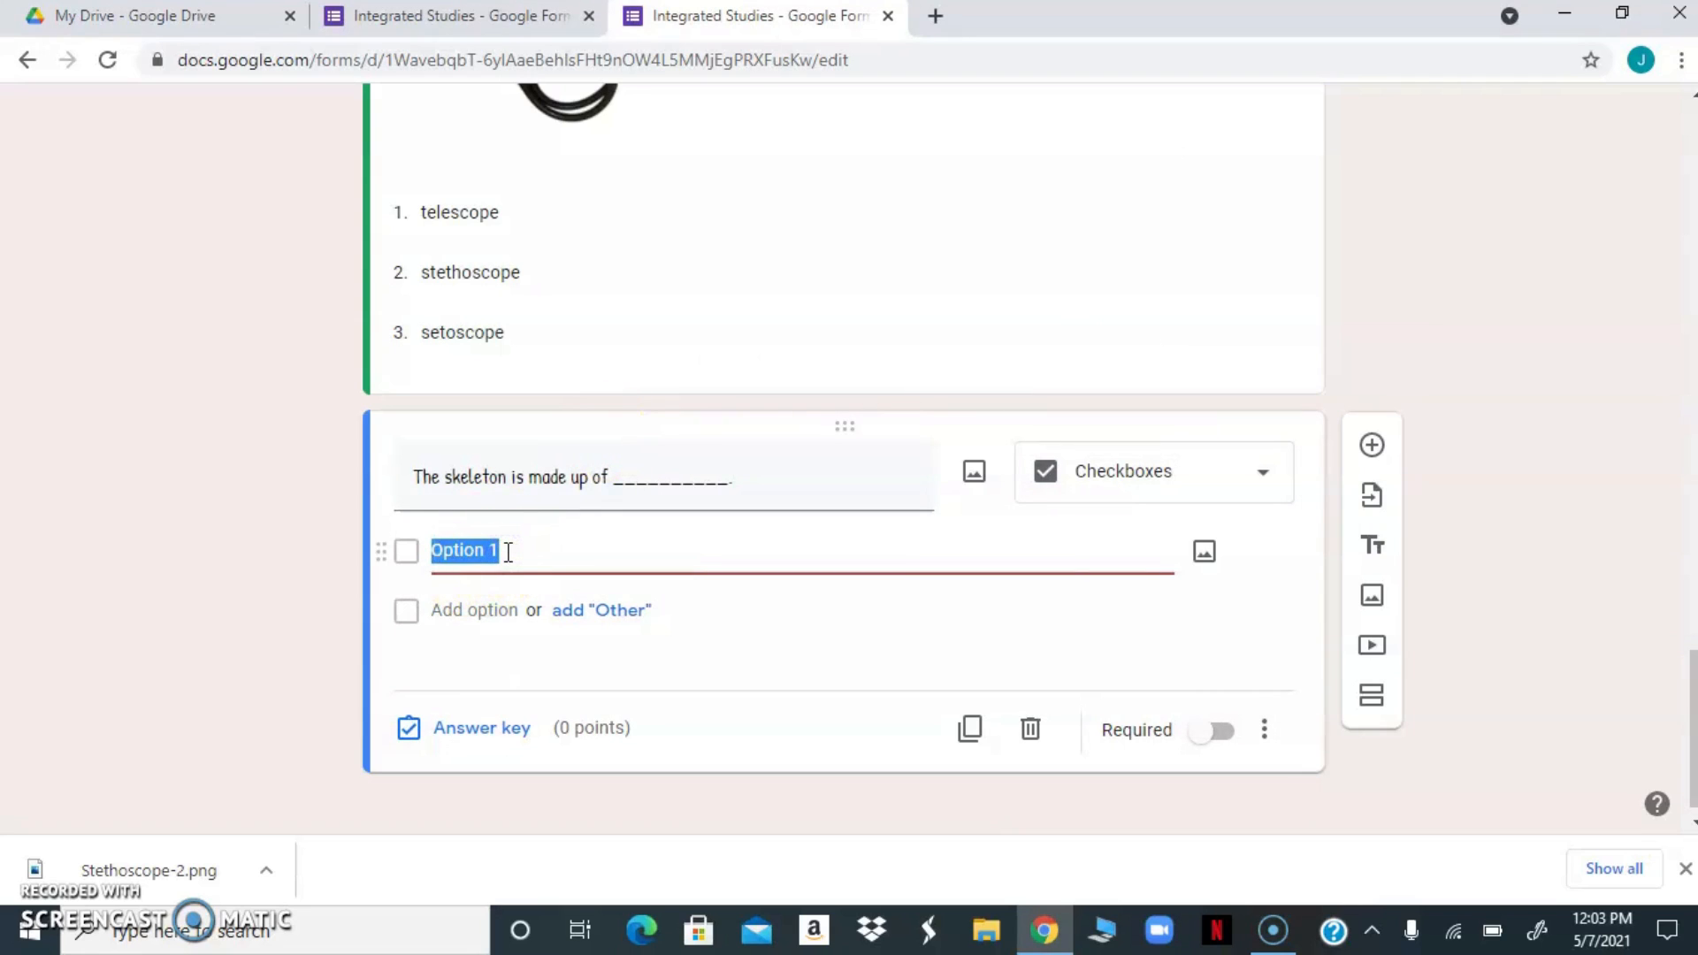
pyautogui.write('tissue')
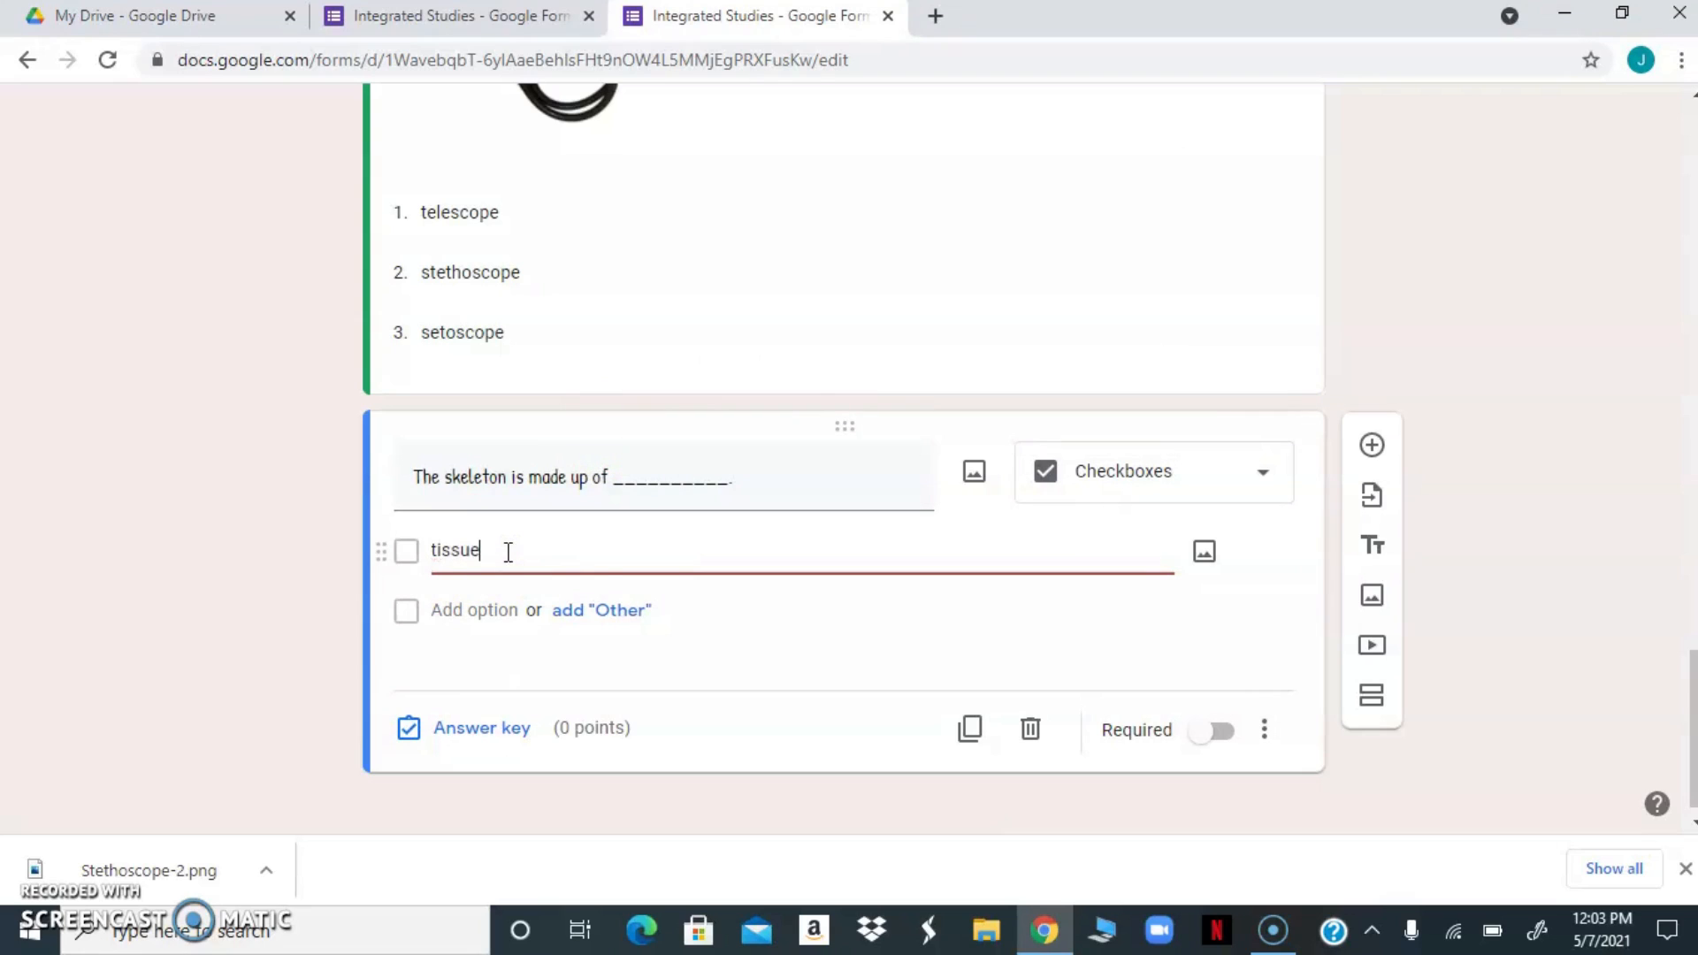
pyautogui.write('s')
pyautogui.press('Return')
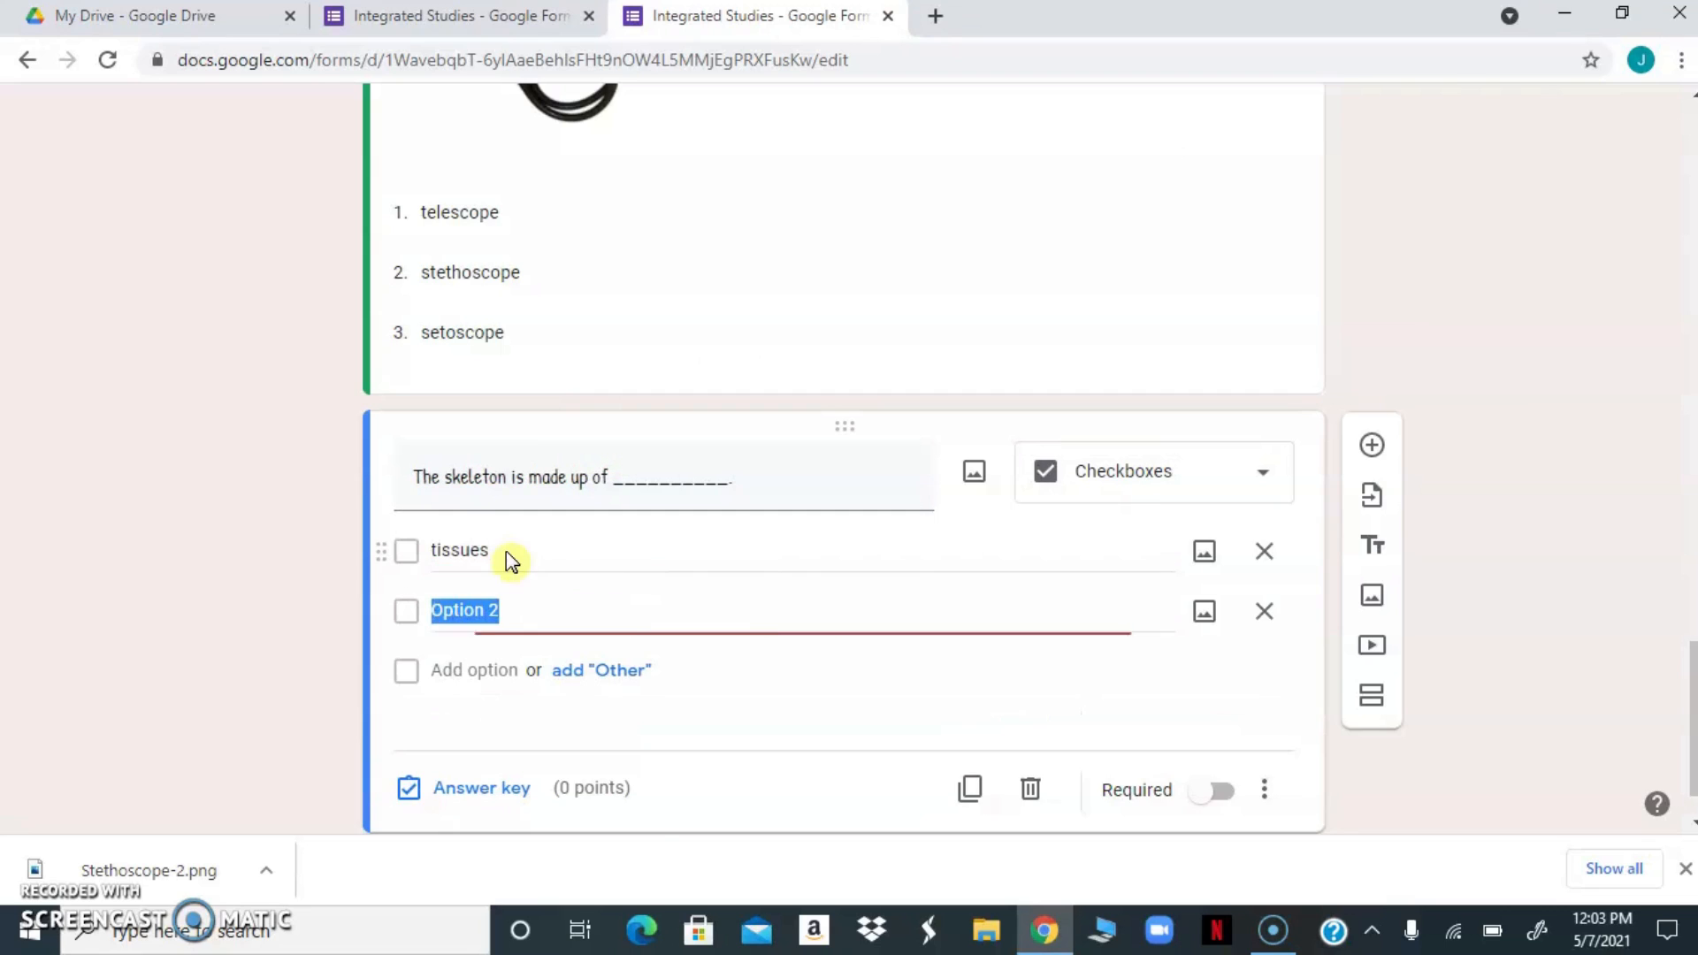
pyautogui.write('bones')
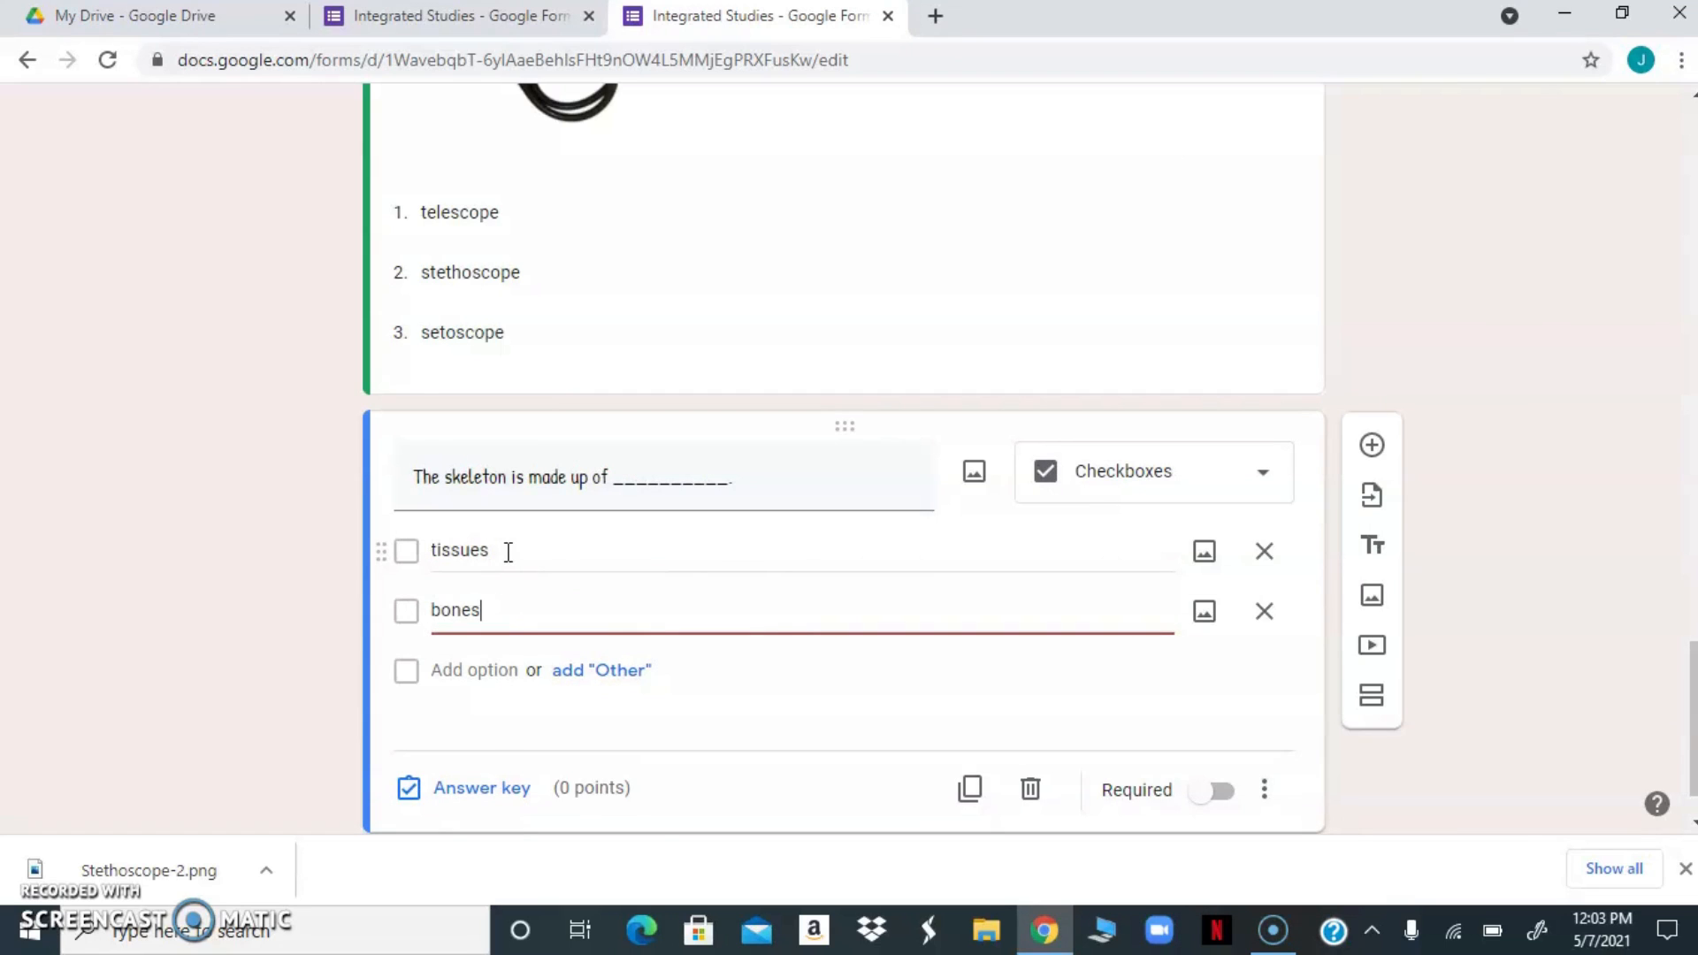
pyautogui.press('Return')
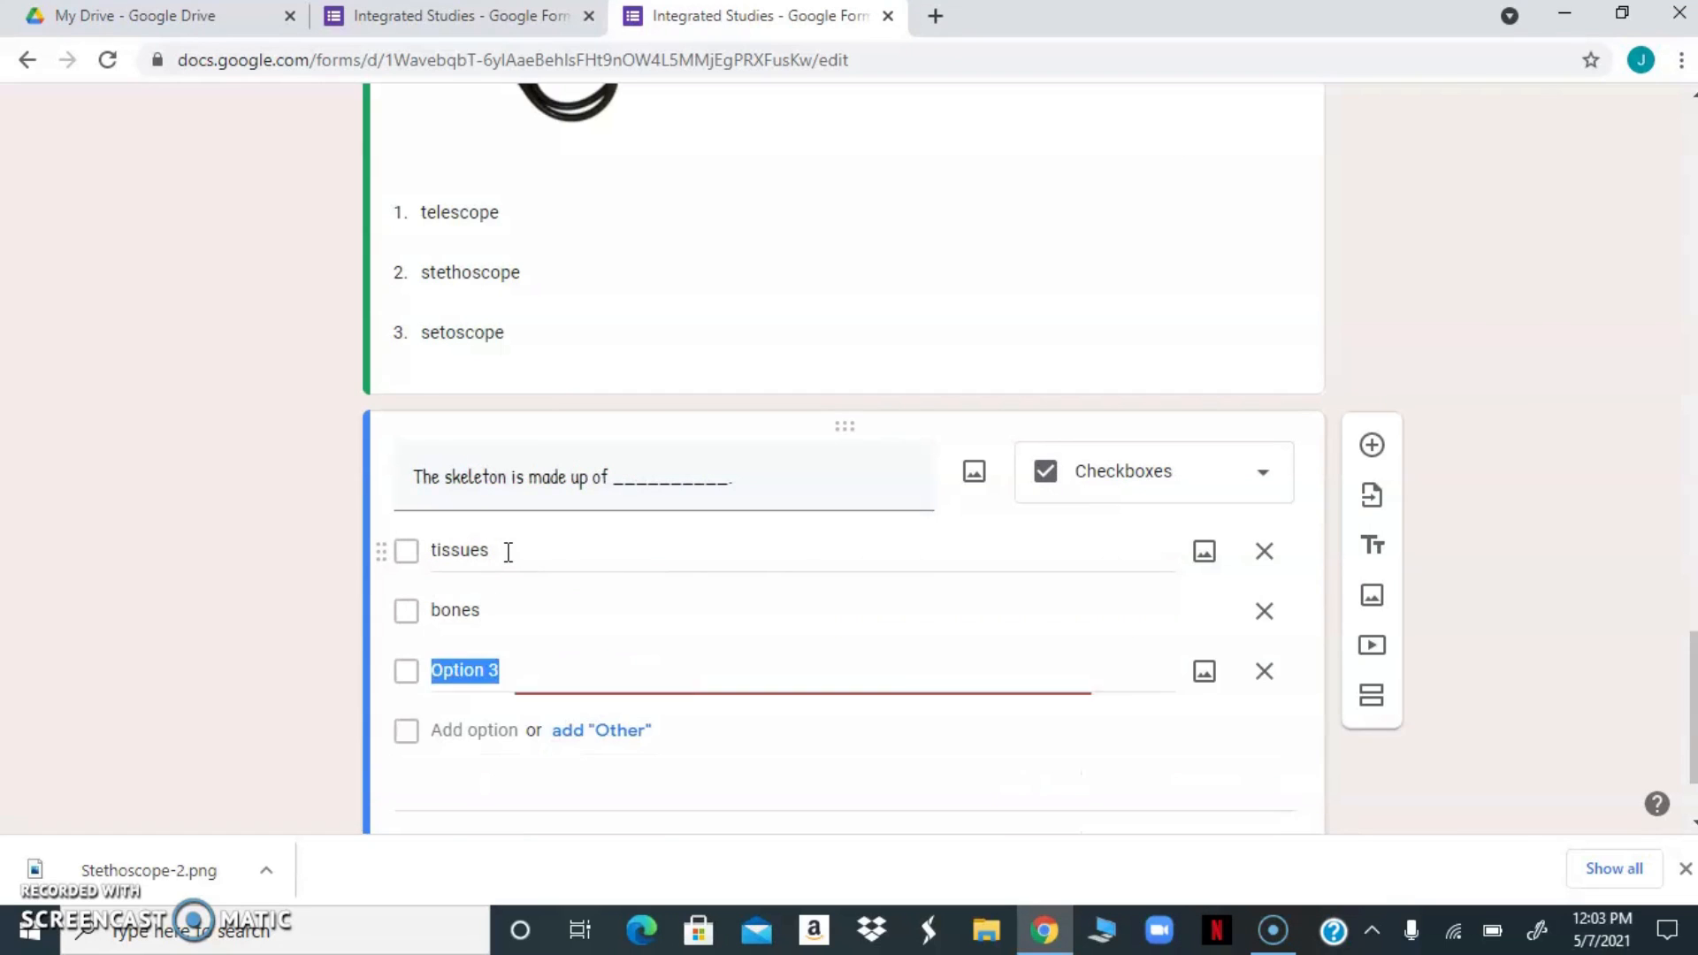
pyautogui.write('organs')
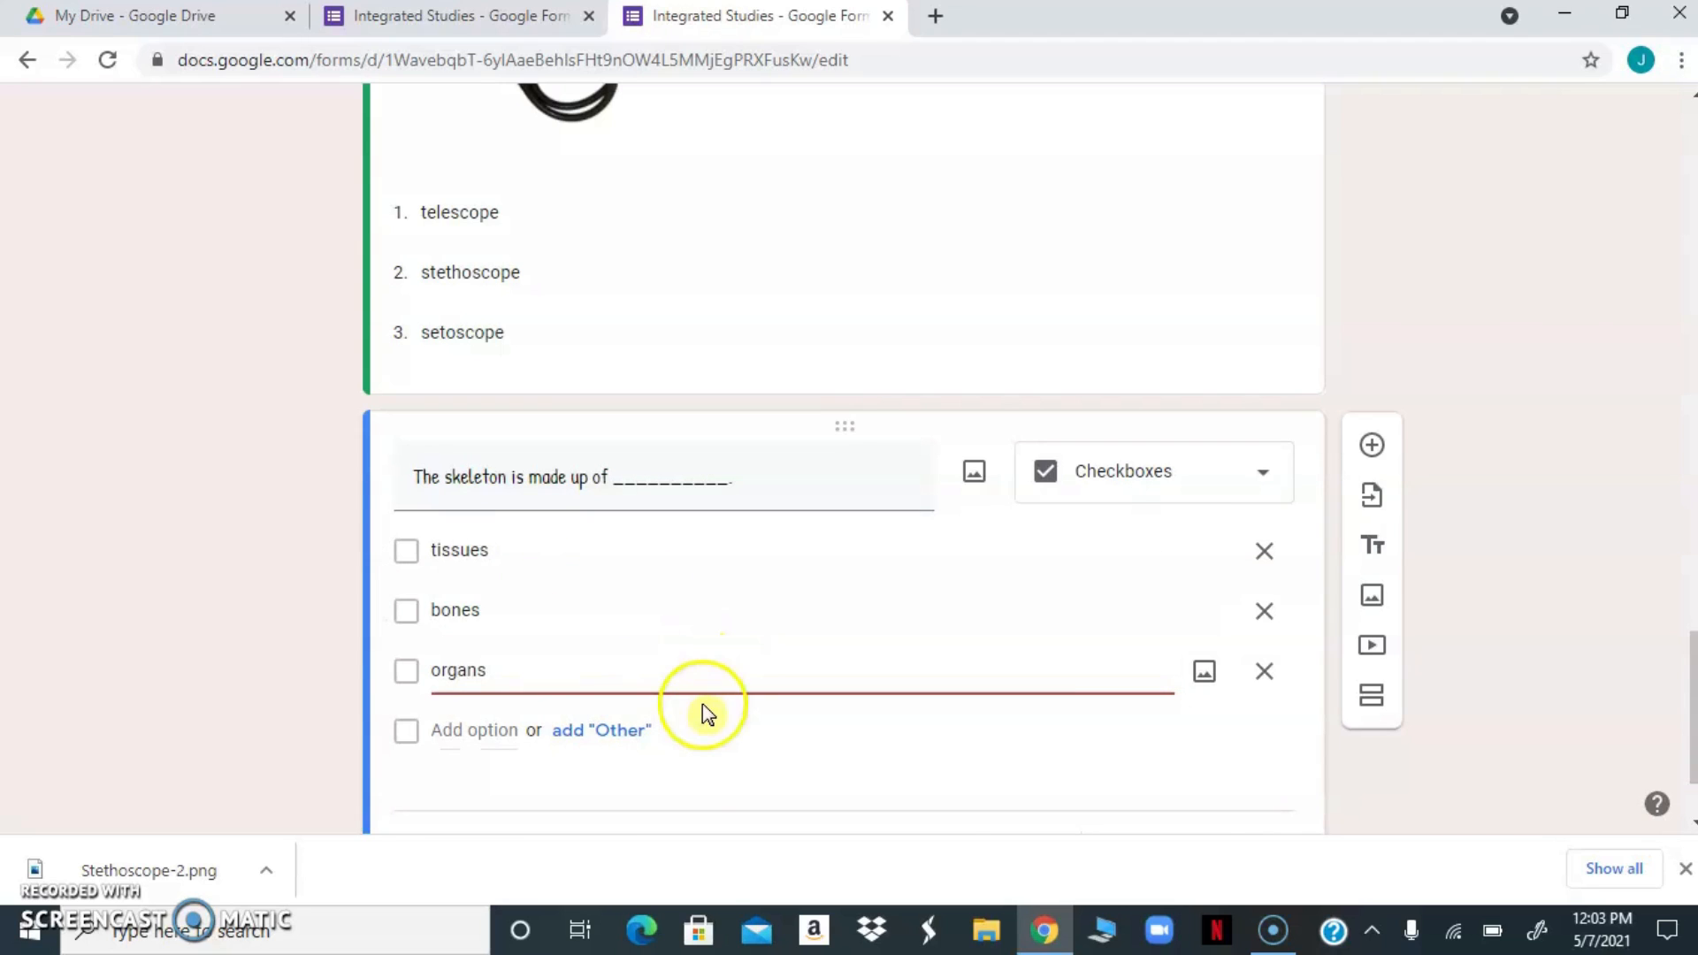
# Mark "bones" as the correct answer worth 1 point and make the skeleton question required
pyautogui.scroll(-2, 702, 703)
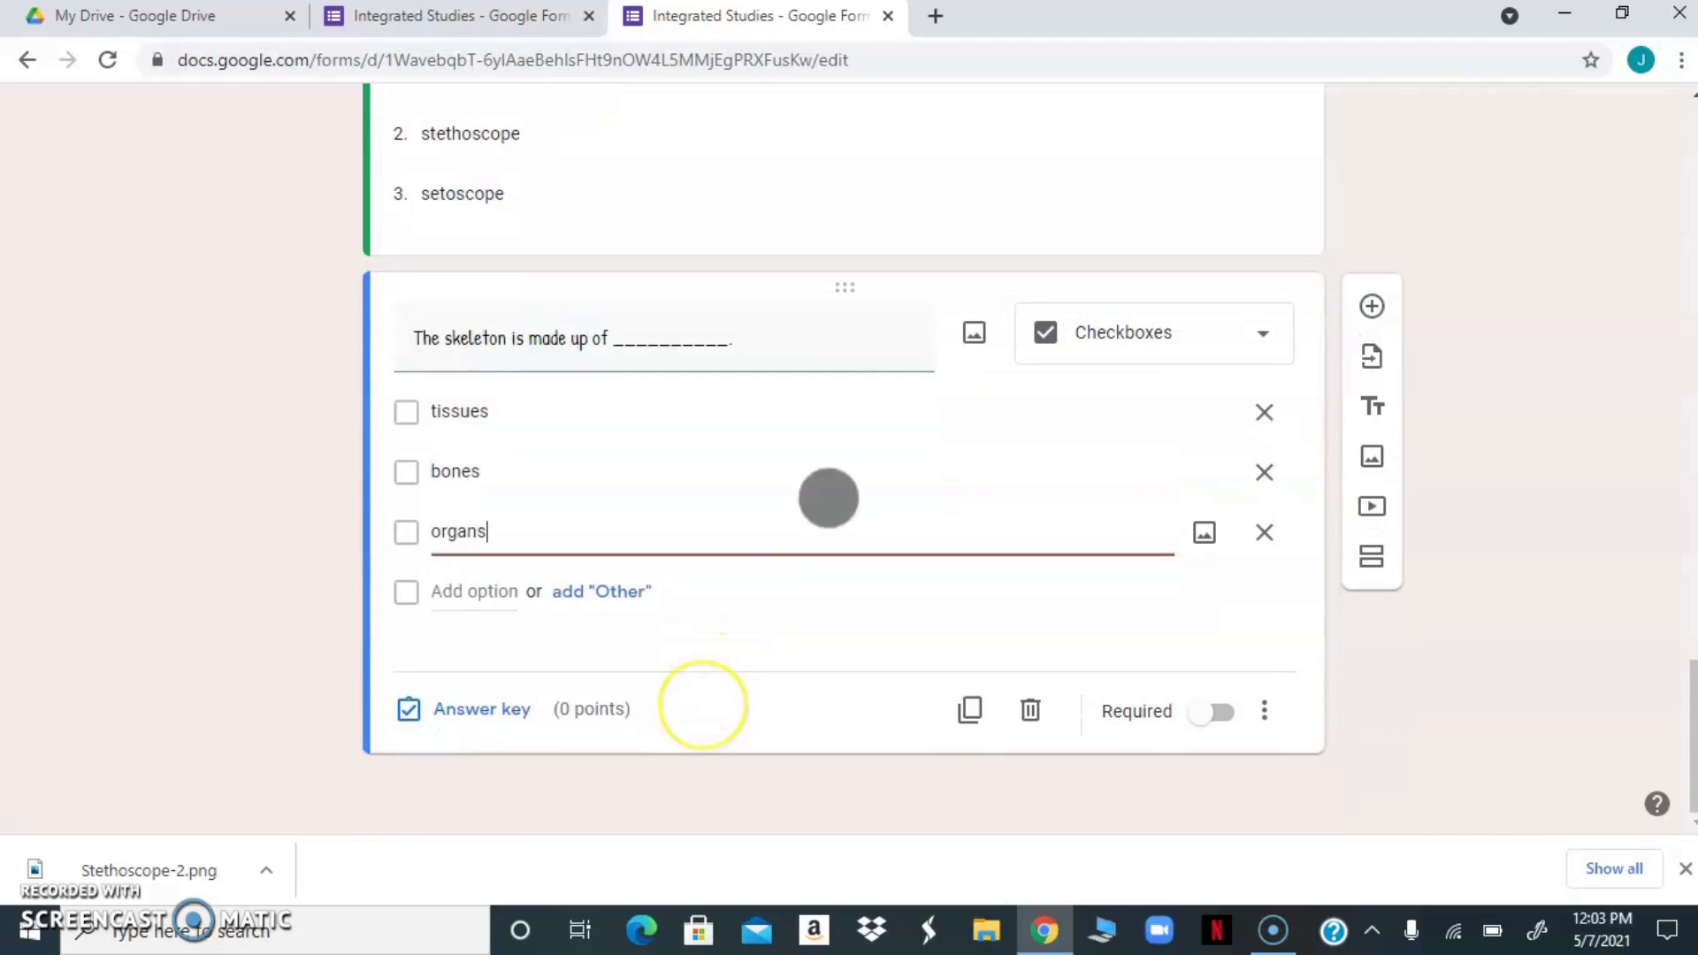
pyautogui.click(409, 708)
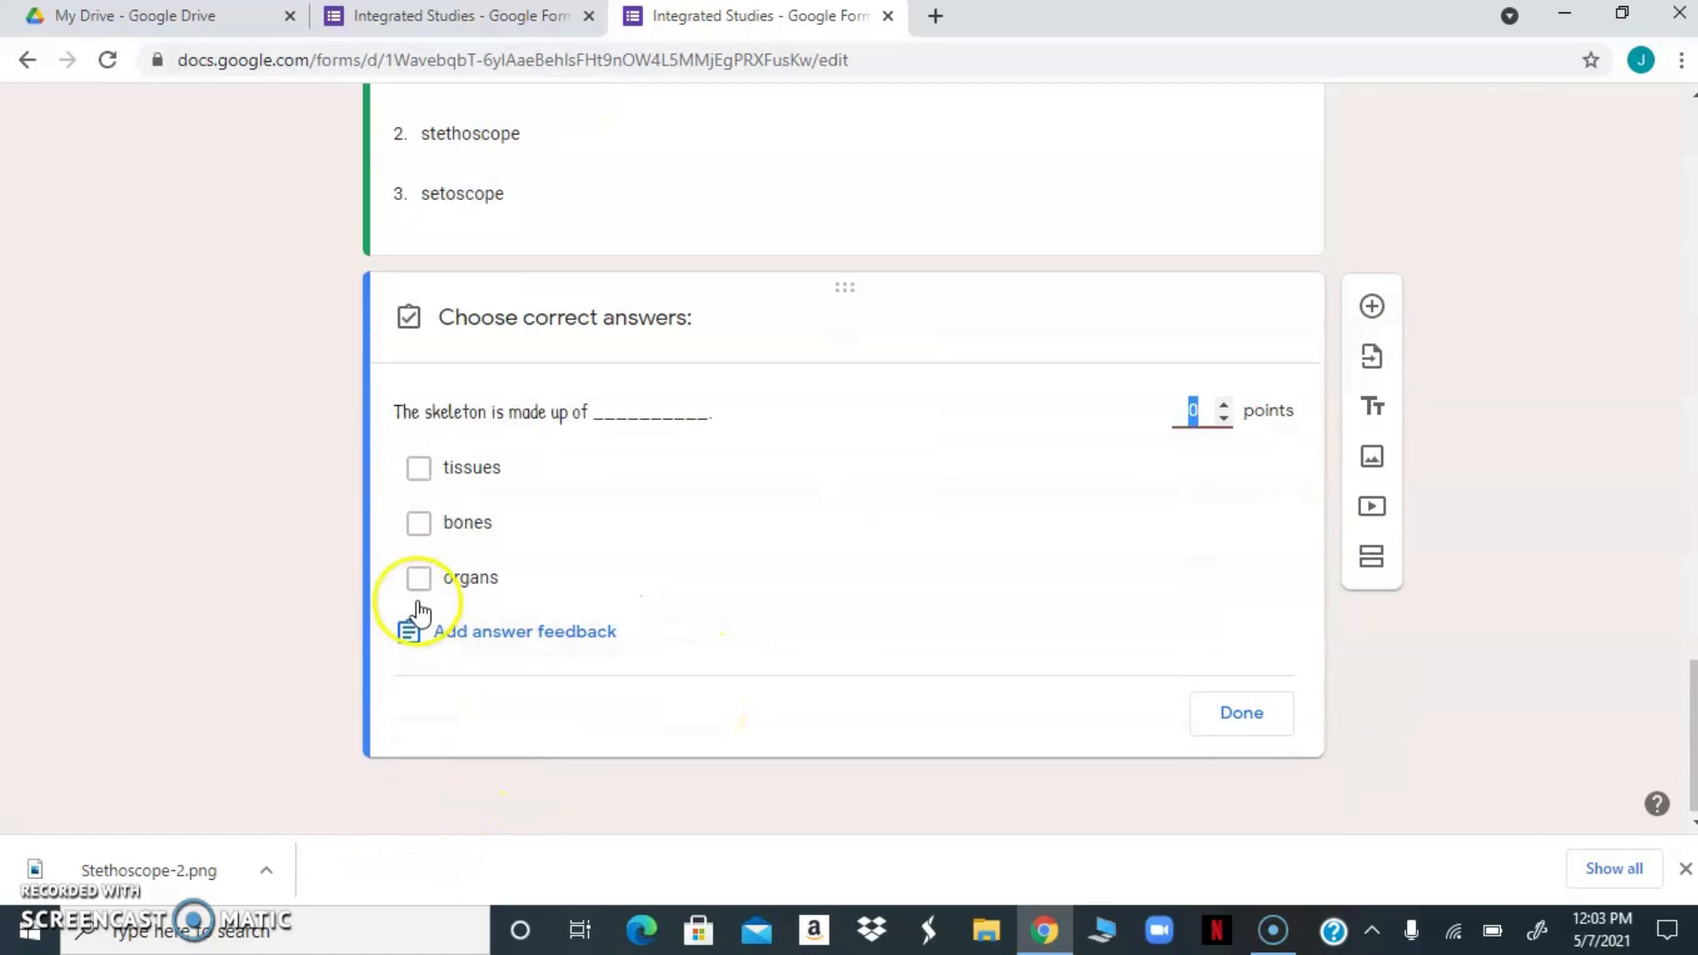
pyautogui.click(420, 526)
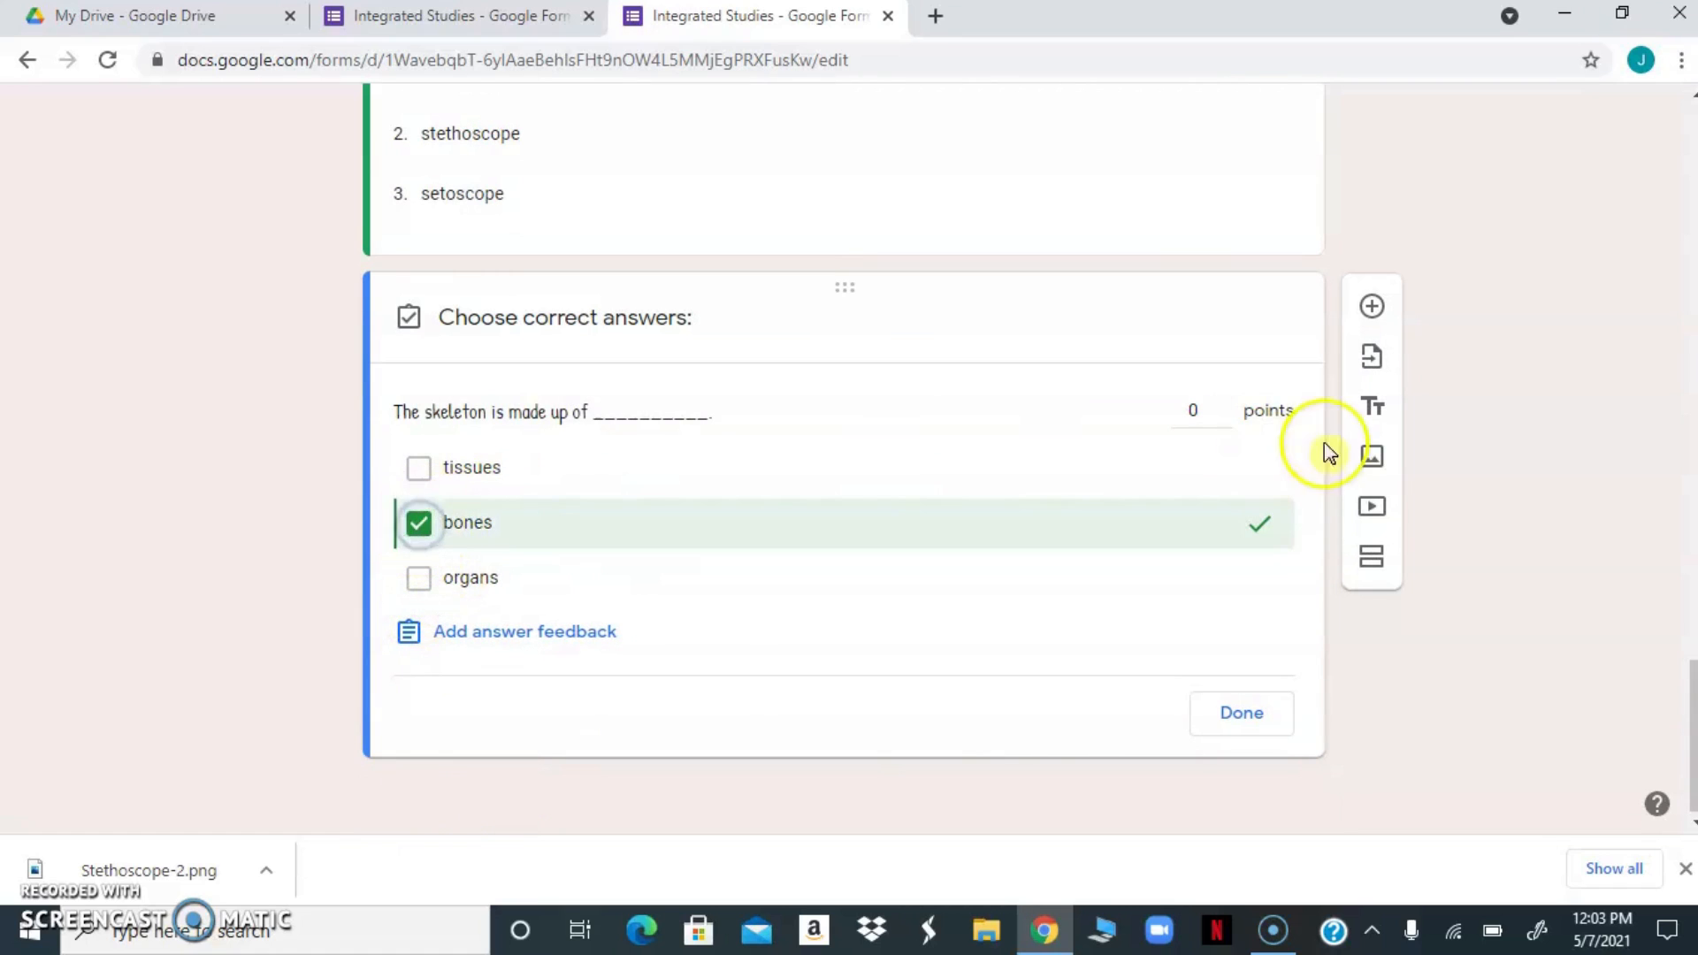
pyautogui.click(1224, 409)
pyautogui.write('1')
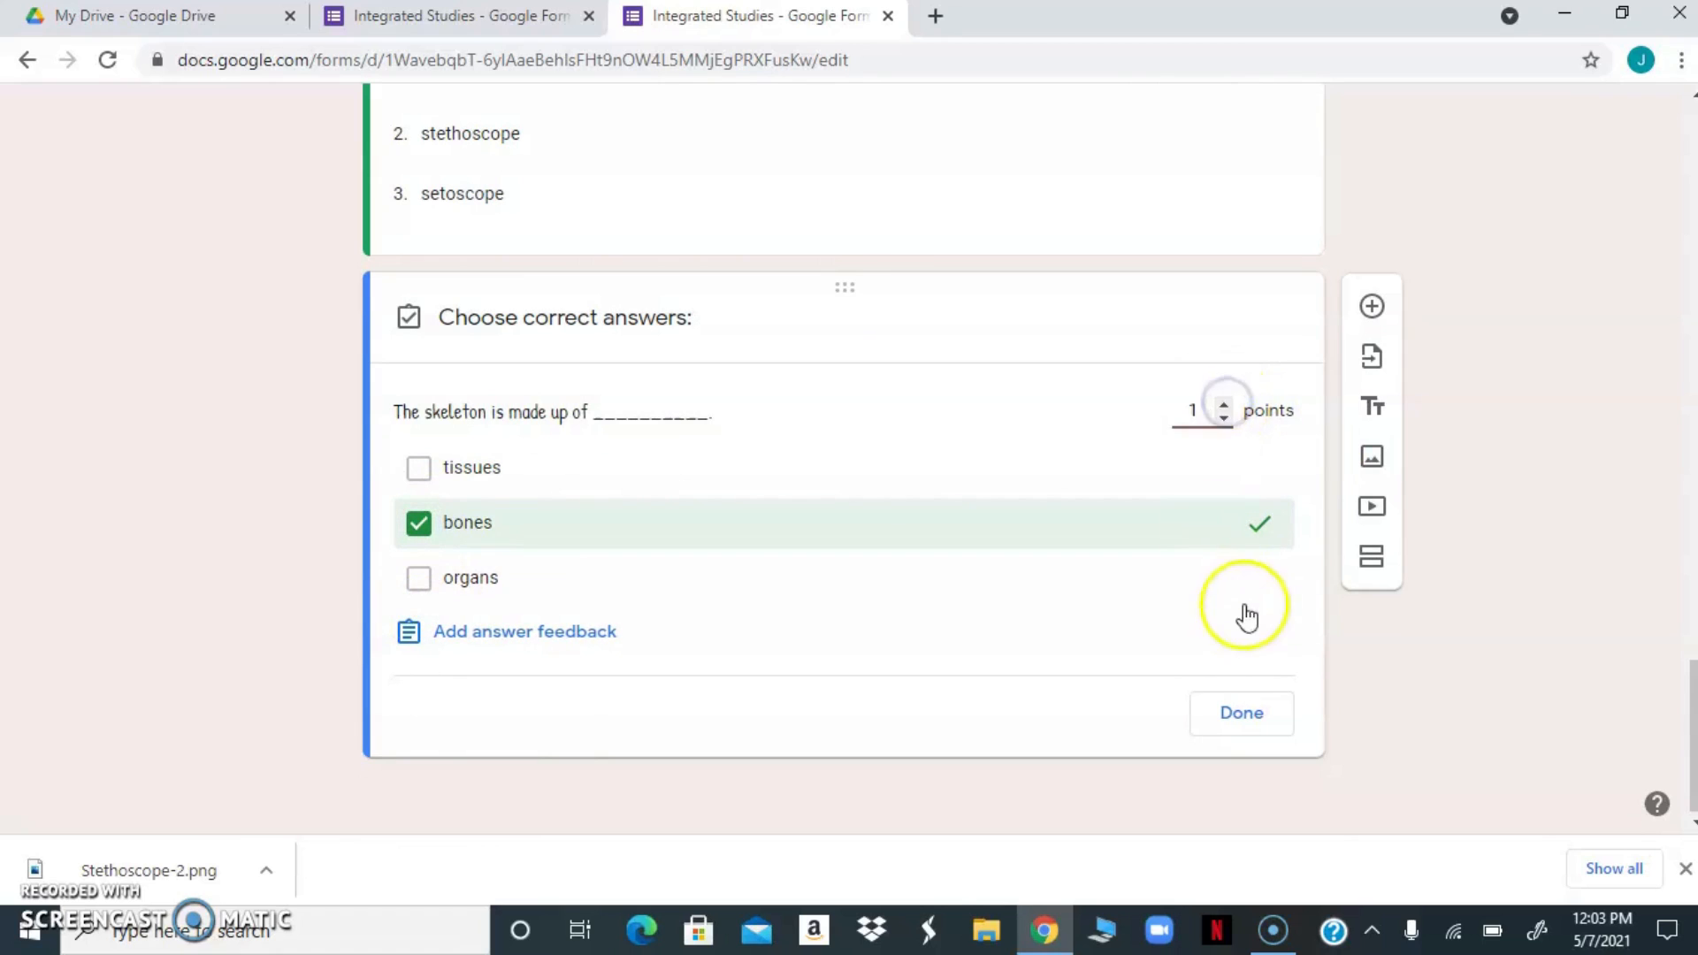
pyautogui.click(1234, 713)
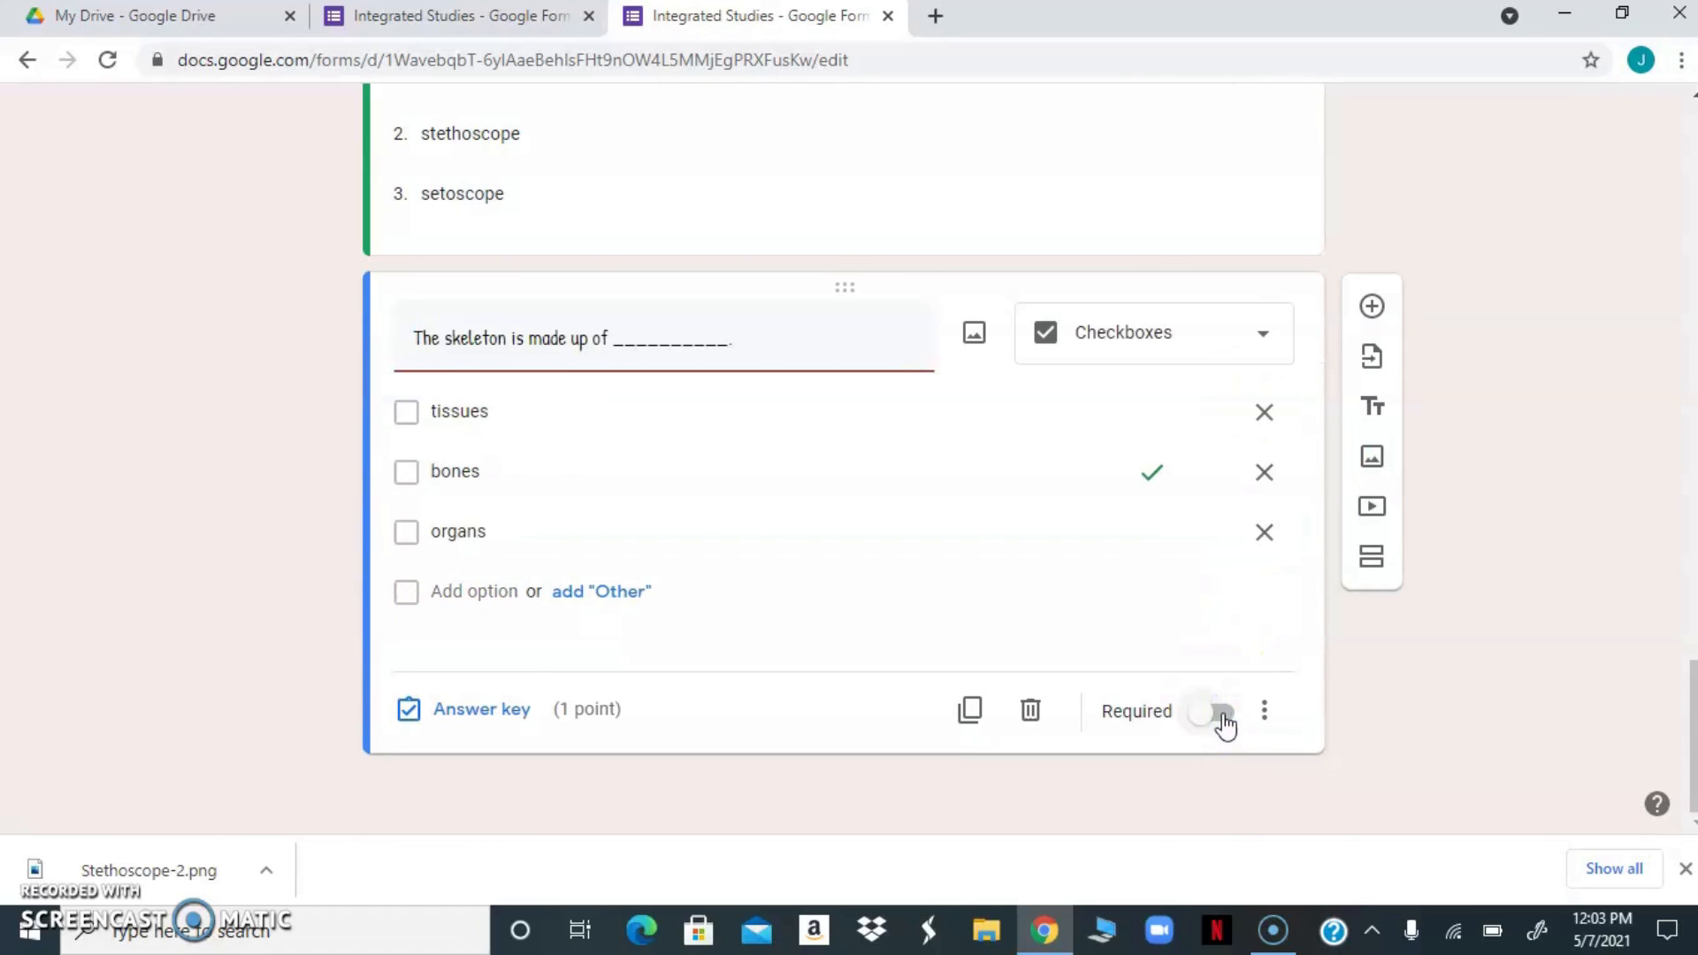
pyautogui.click(1224, 712)
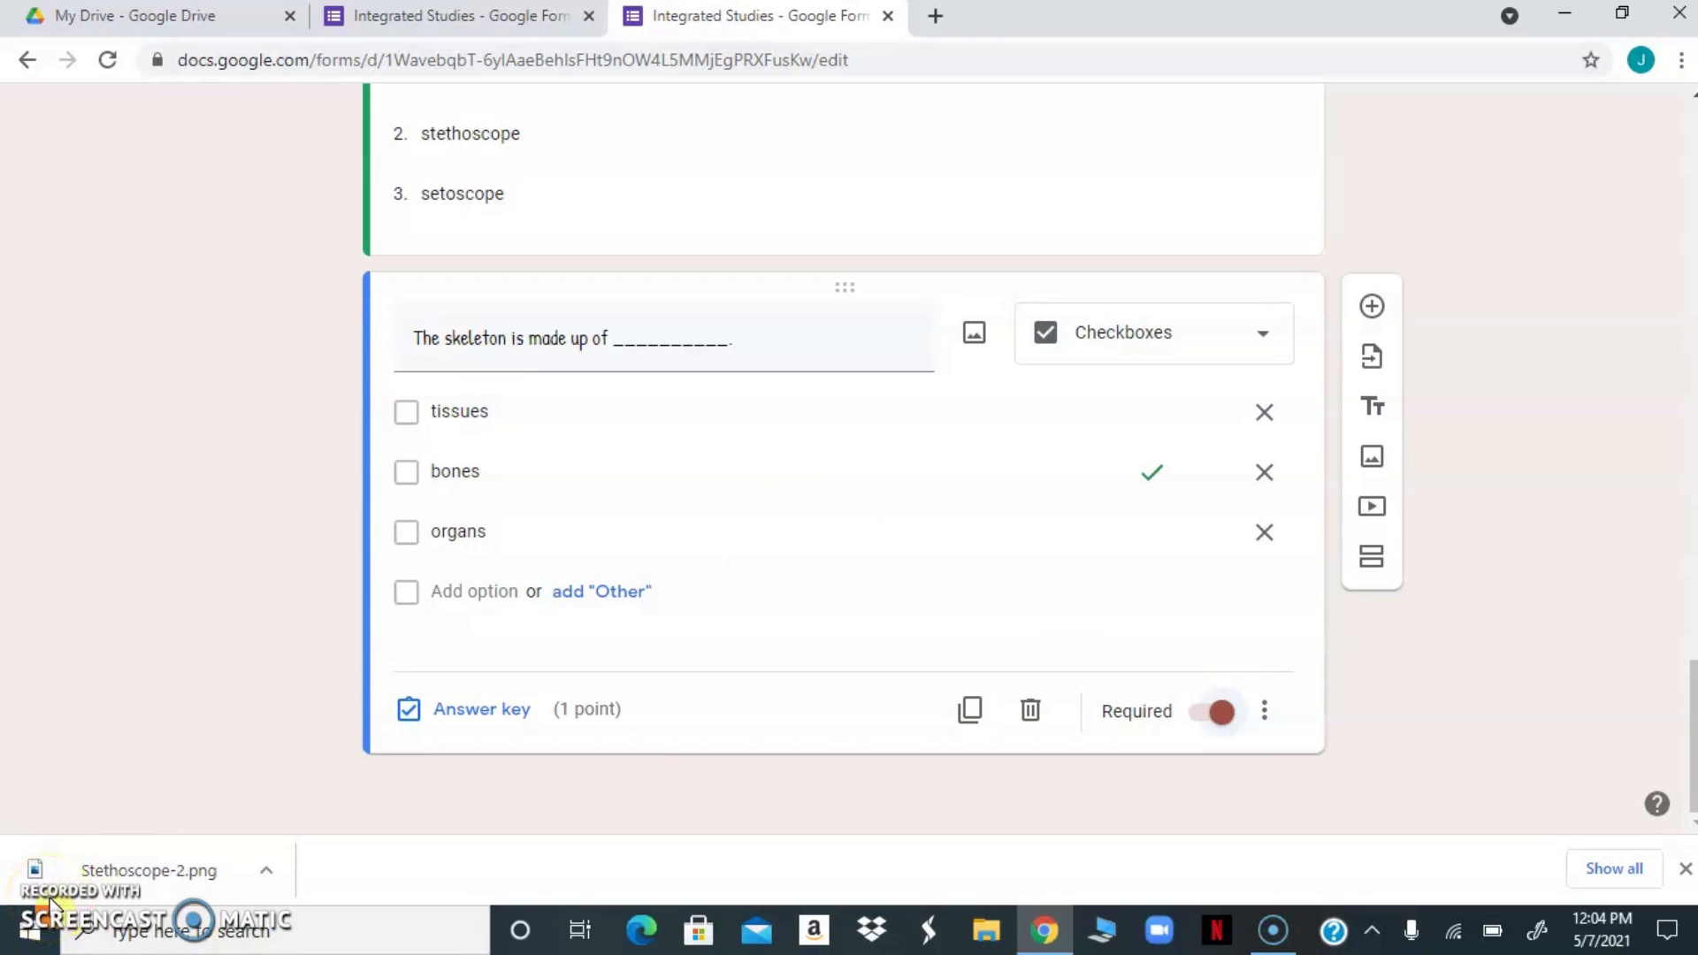
# Add the required multiple-choice question "Our bones need ____________ to grow." with "calcium" as the correct answer worth 1 point
pyautogui.click(1373, 308)
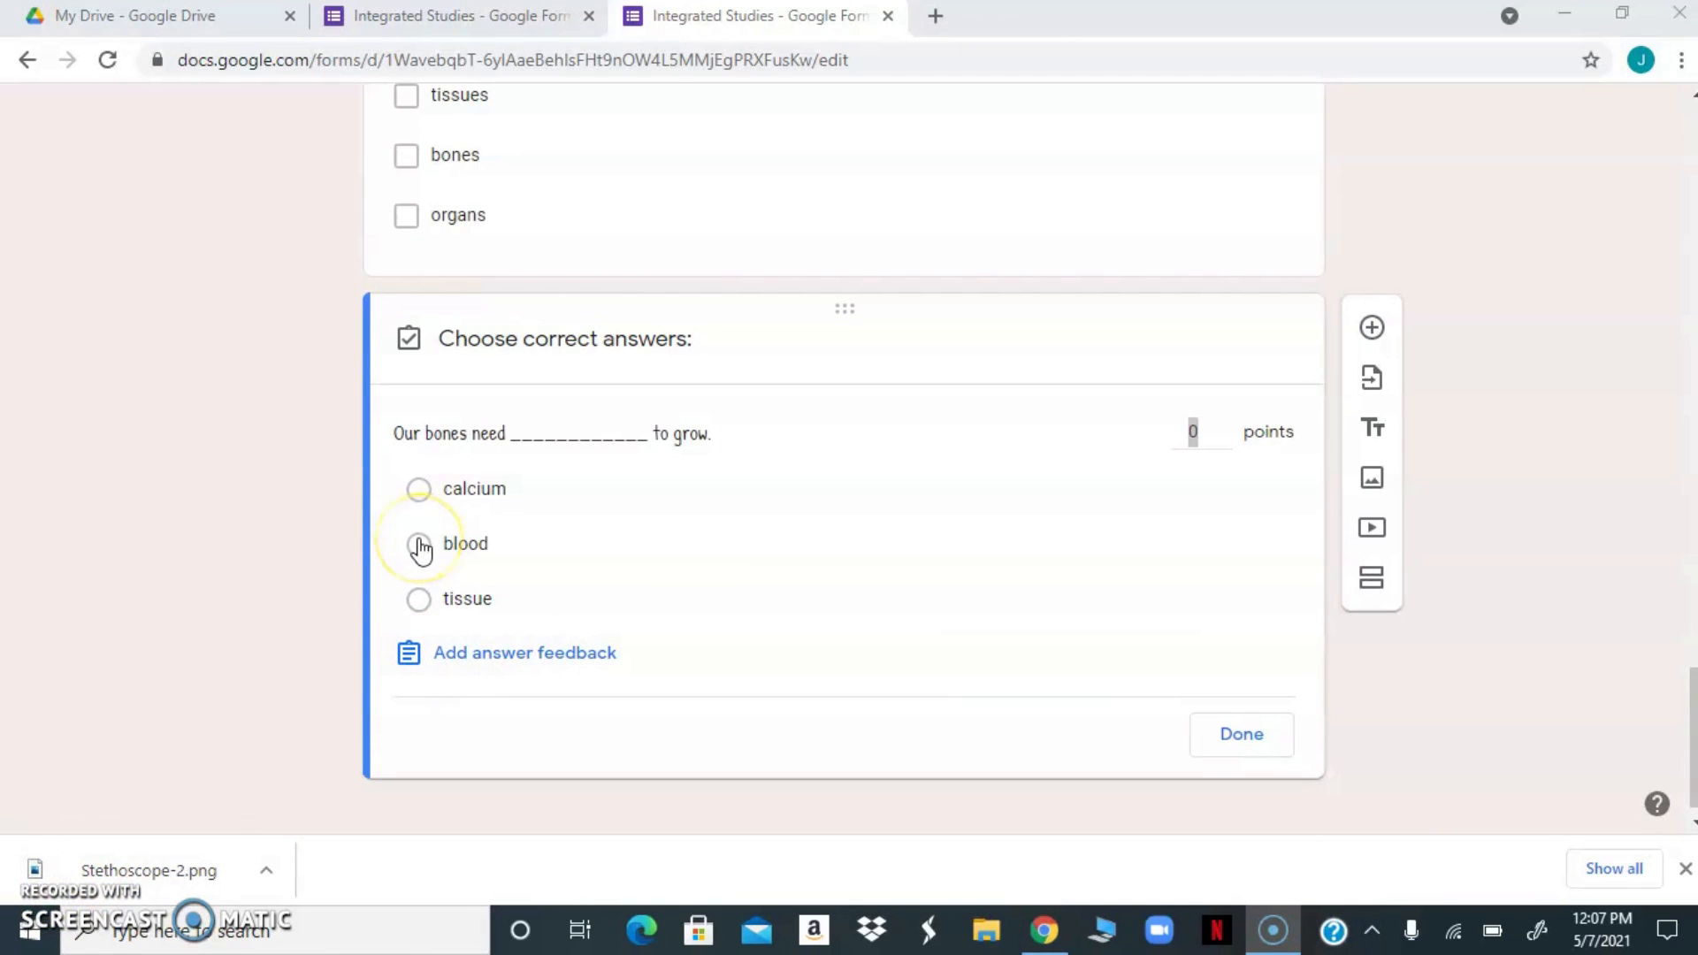
pyautogui.click(420, 489)
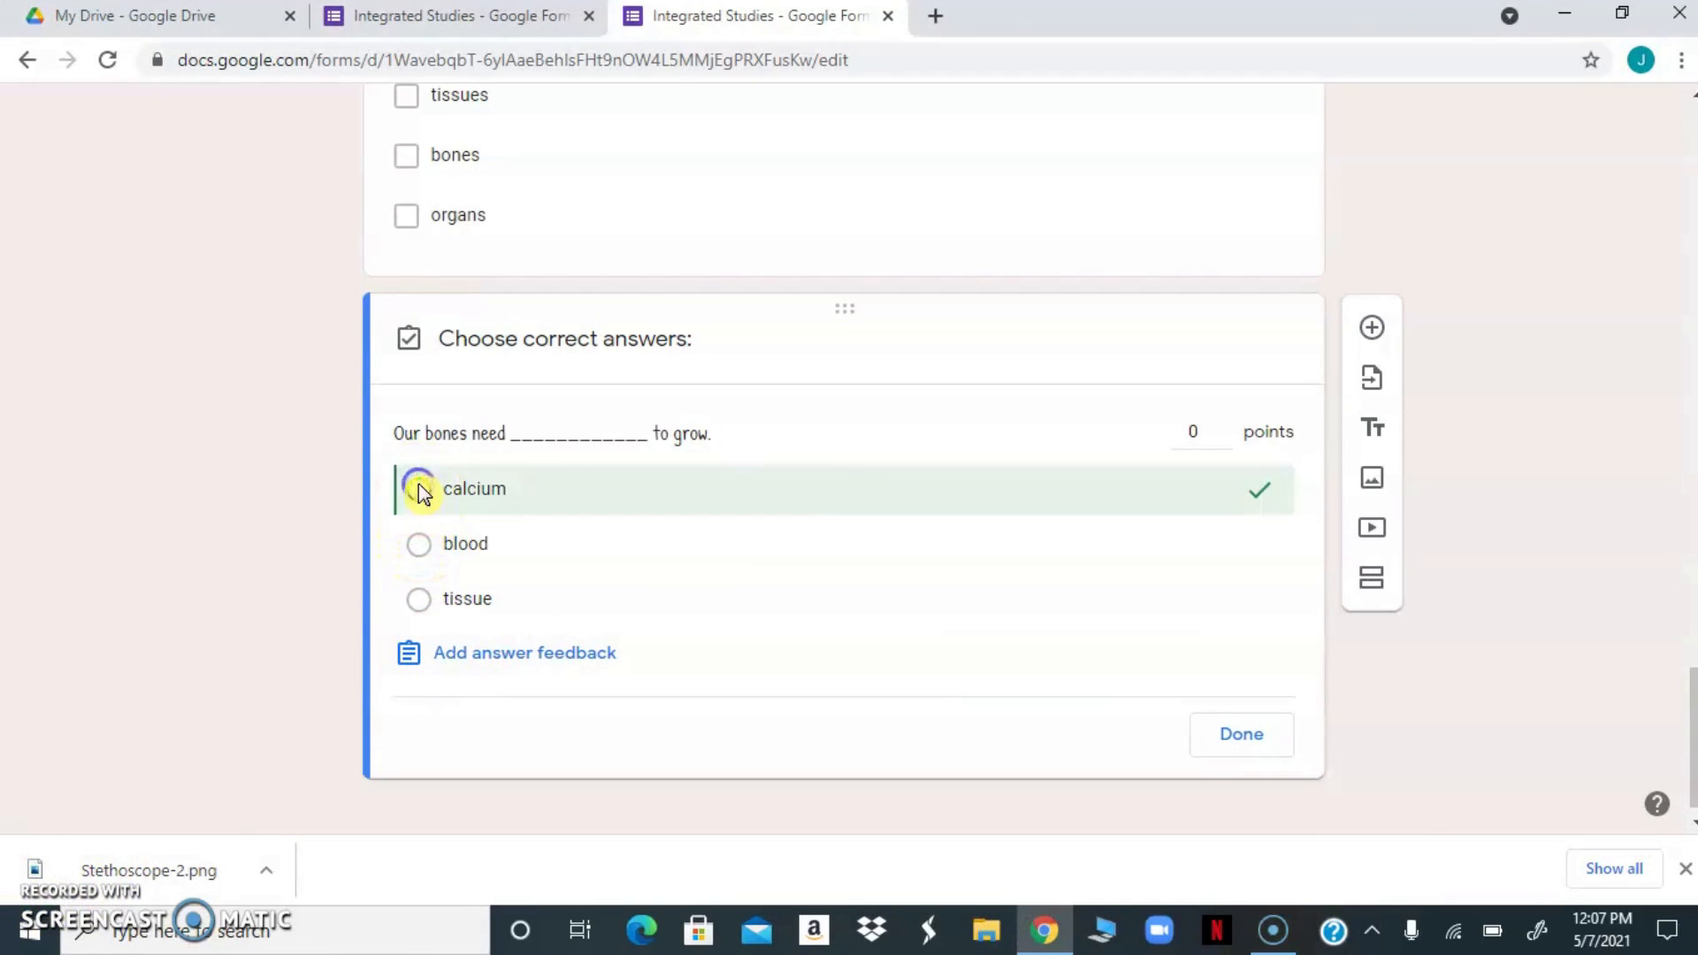
pyautogui.click(1224, 426)
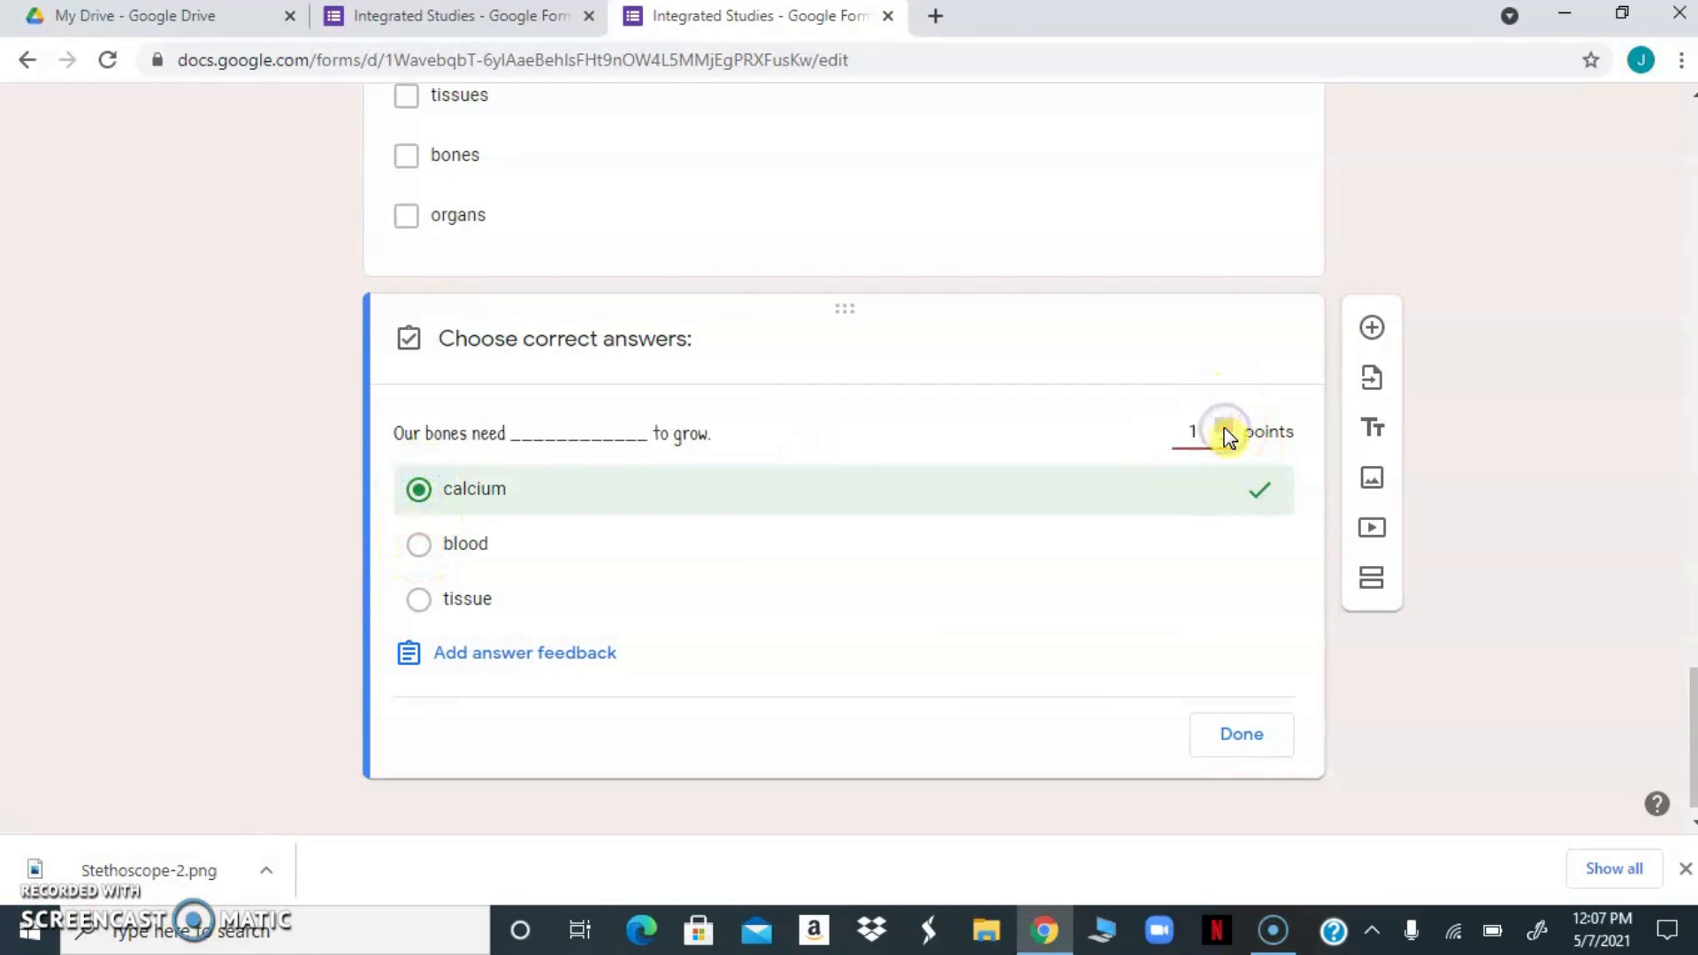
pyautogui.click(1226, 744)
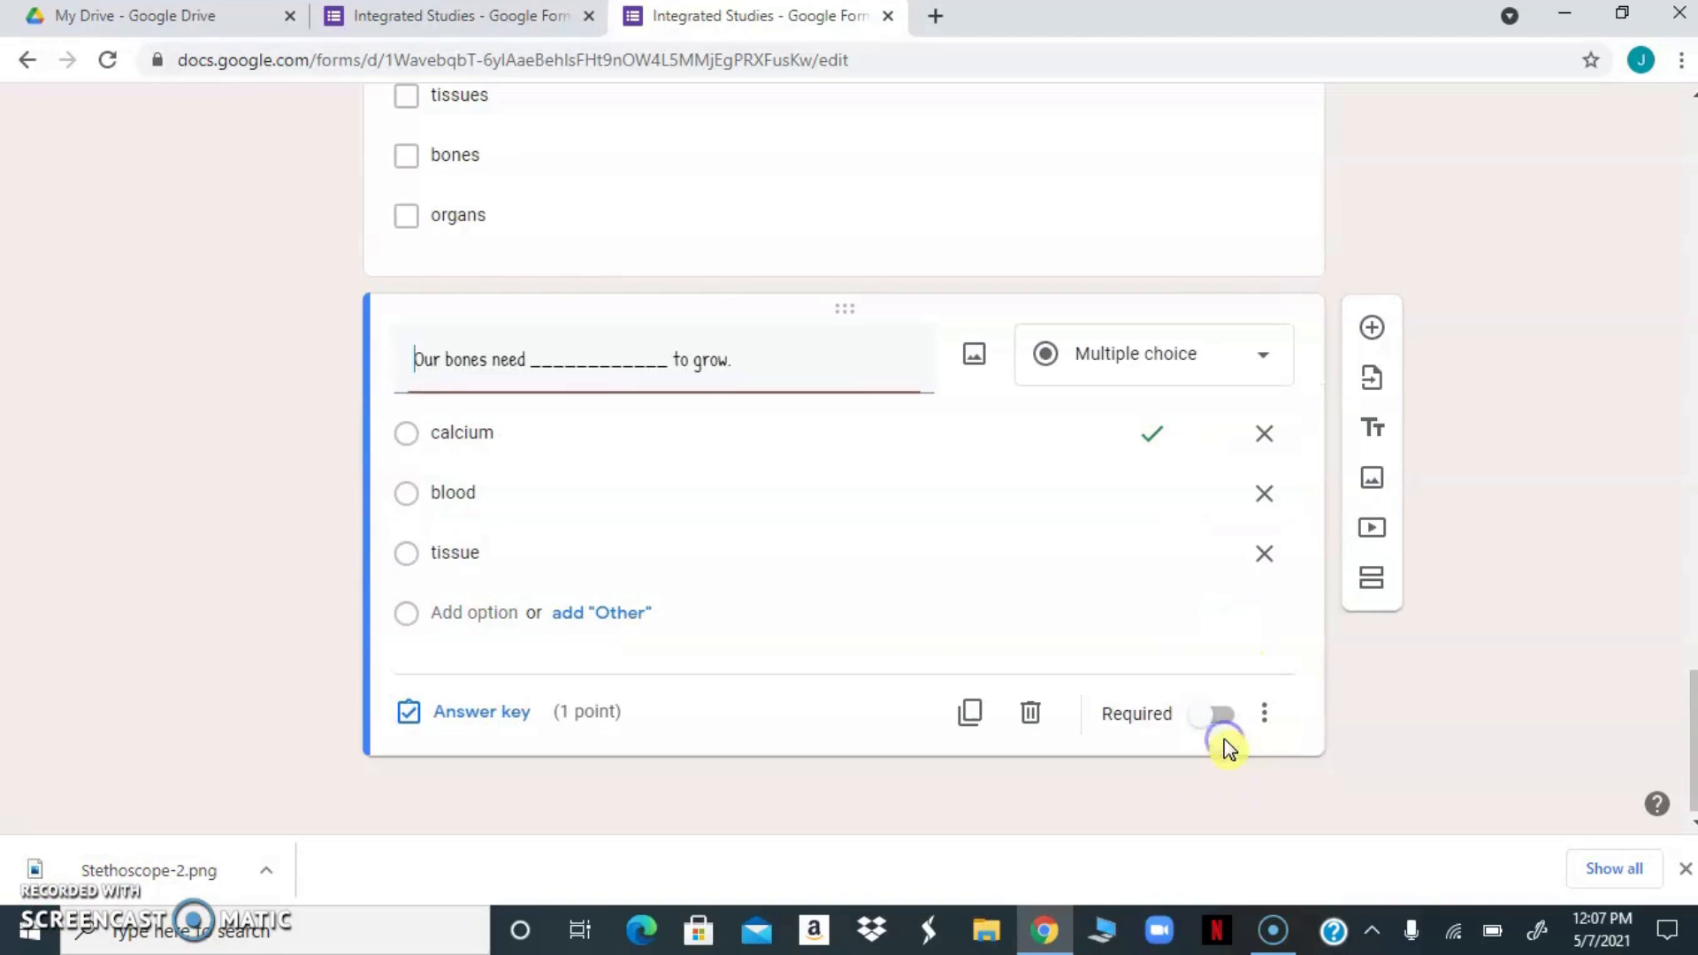
pyautogui.click(1225, 716)
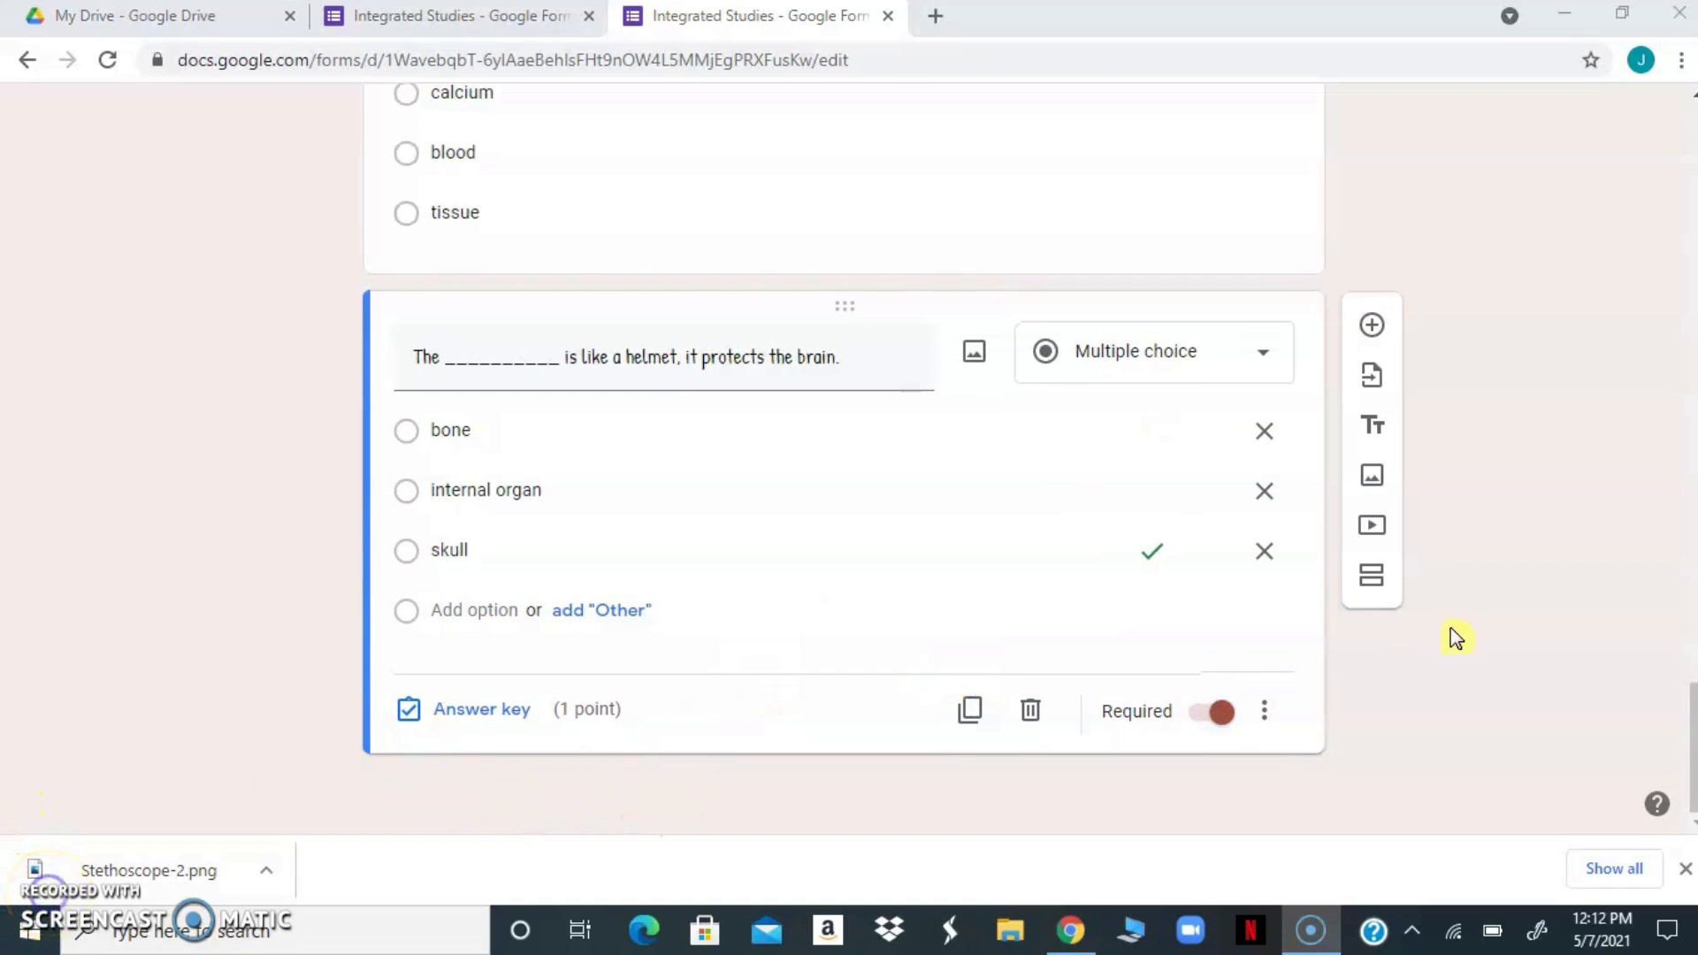
# Add a short-answer question below the question about what protects the brain
pyautogui.click(1371, 327)
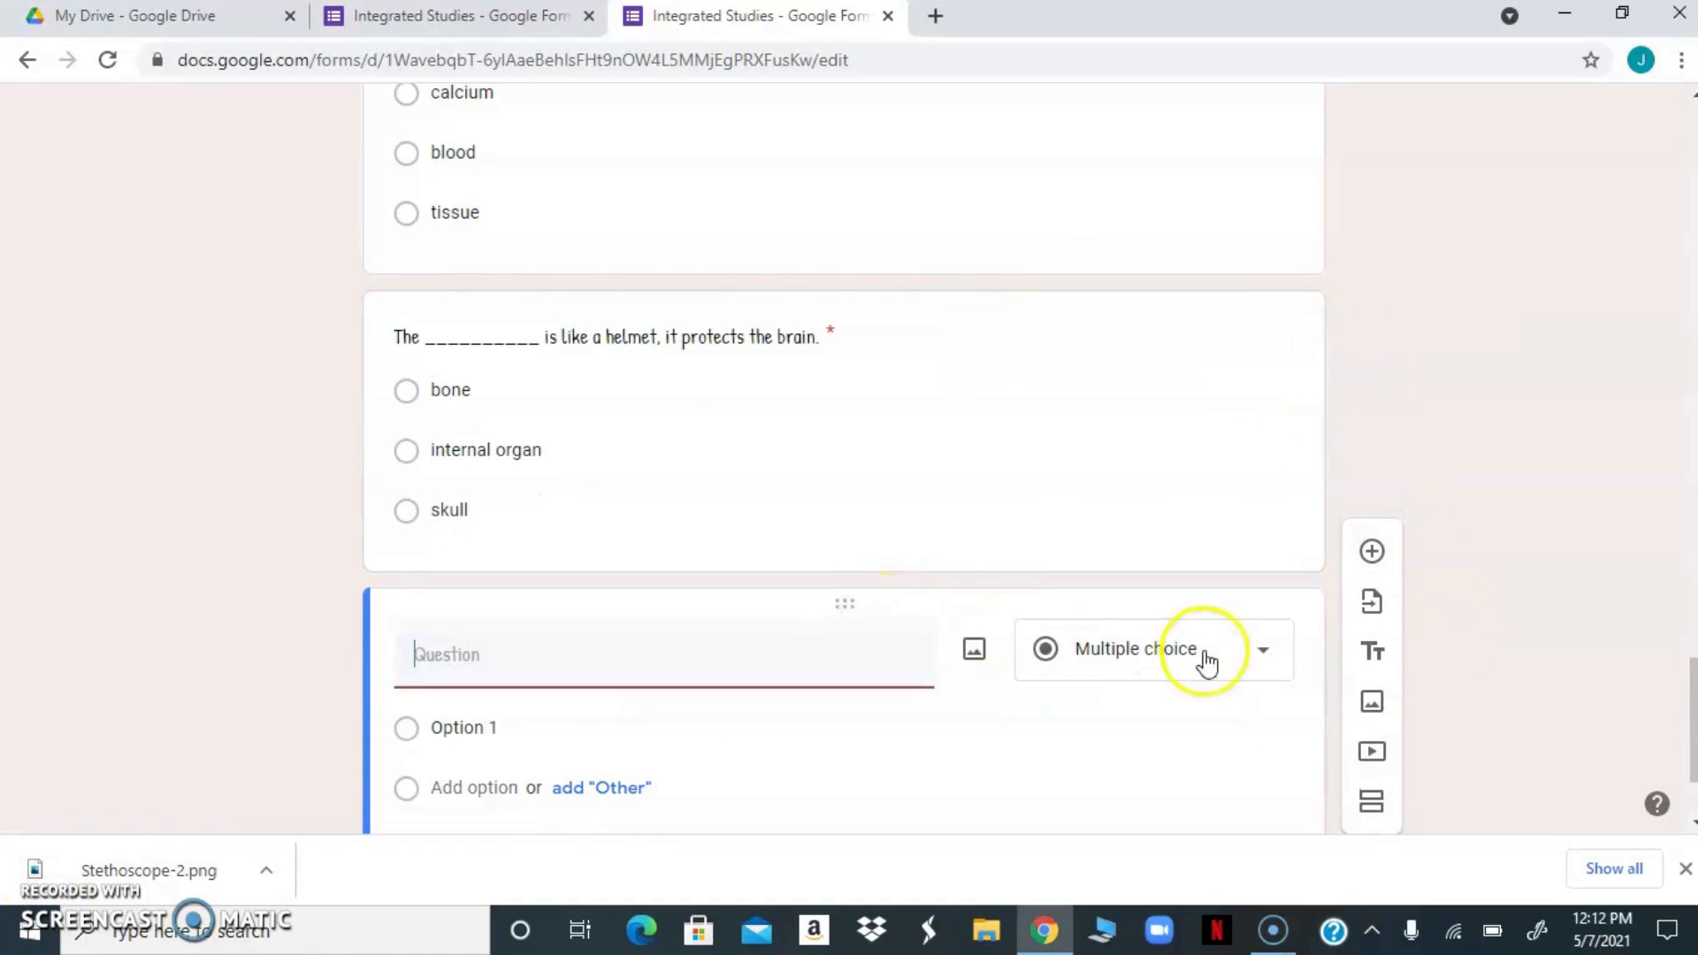
pyautogui.click(1265, 660)
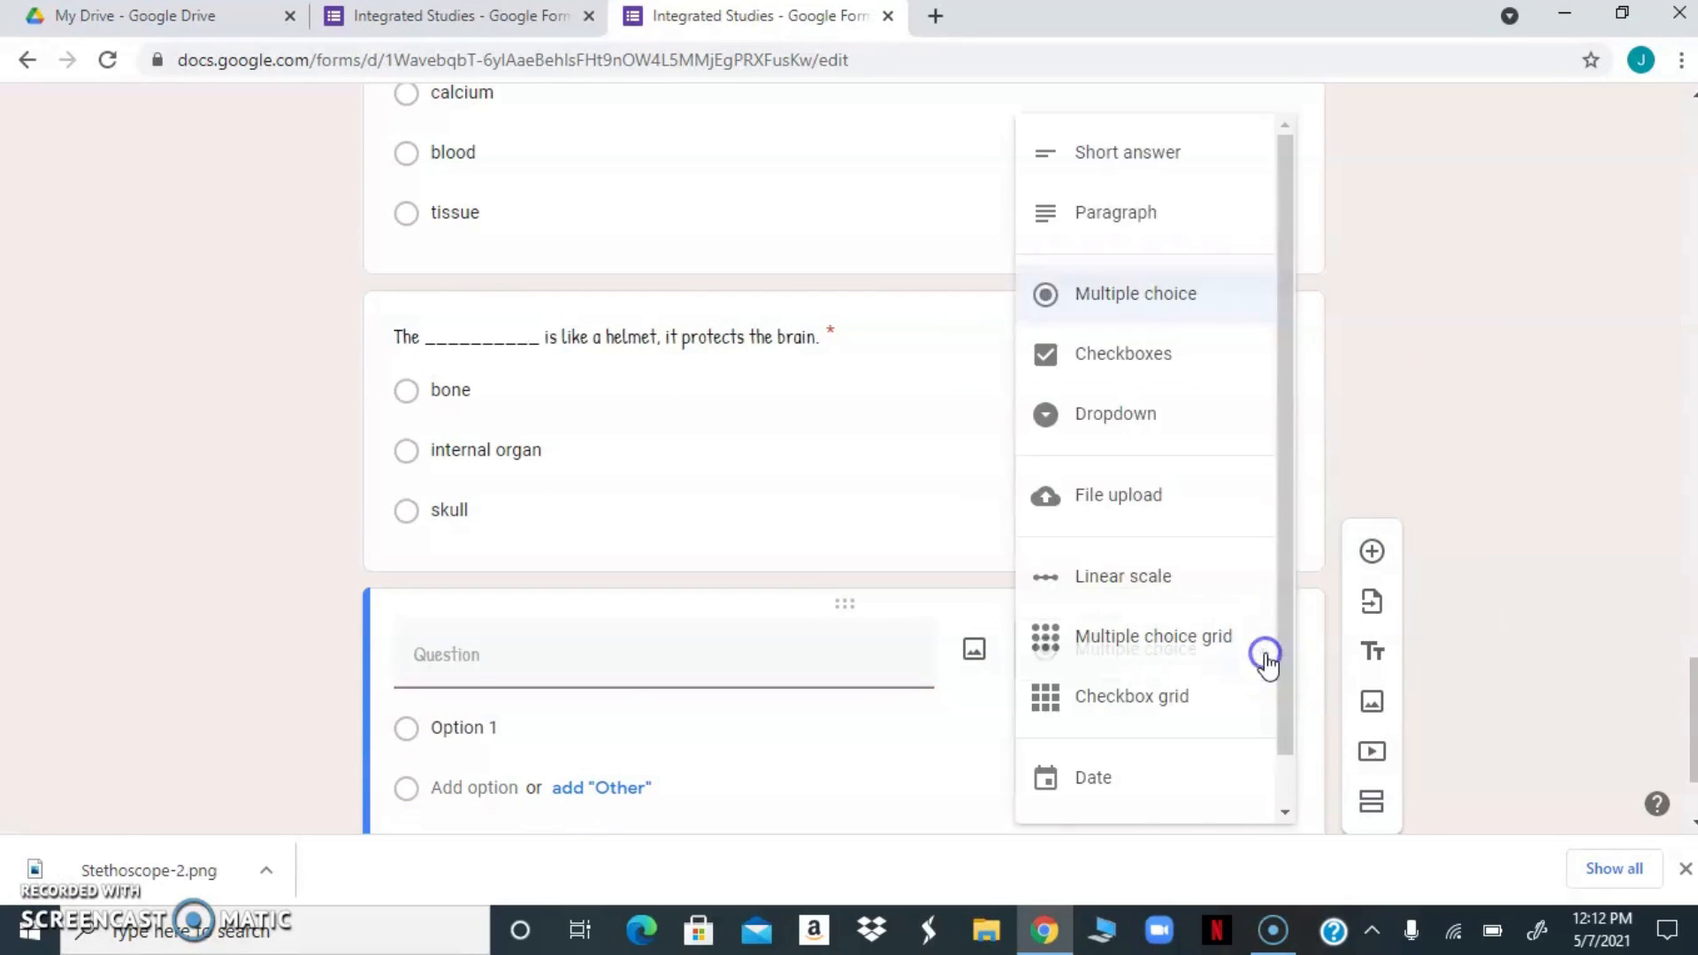
pyautogui.click(1136, 162)
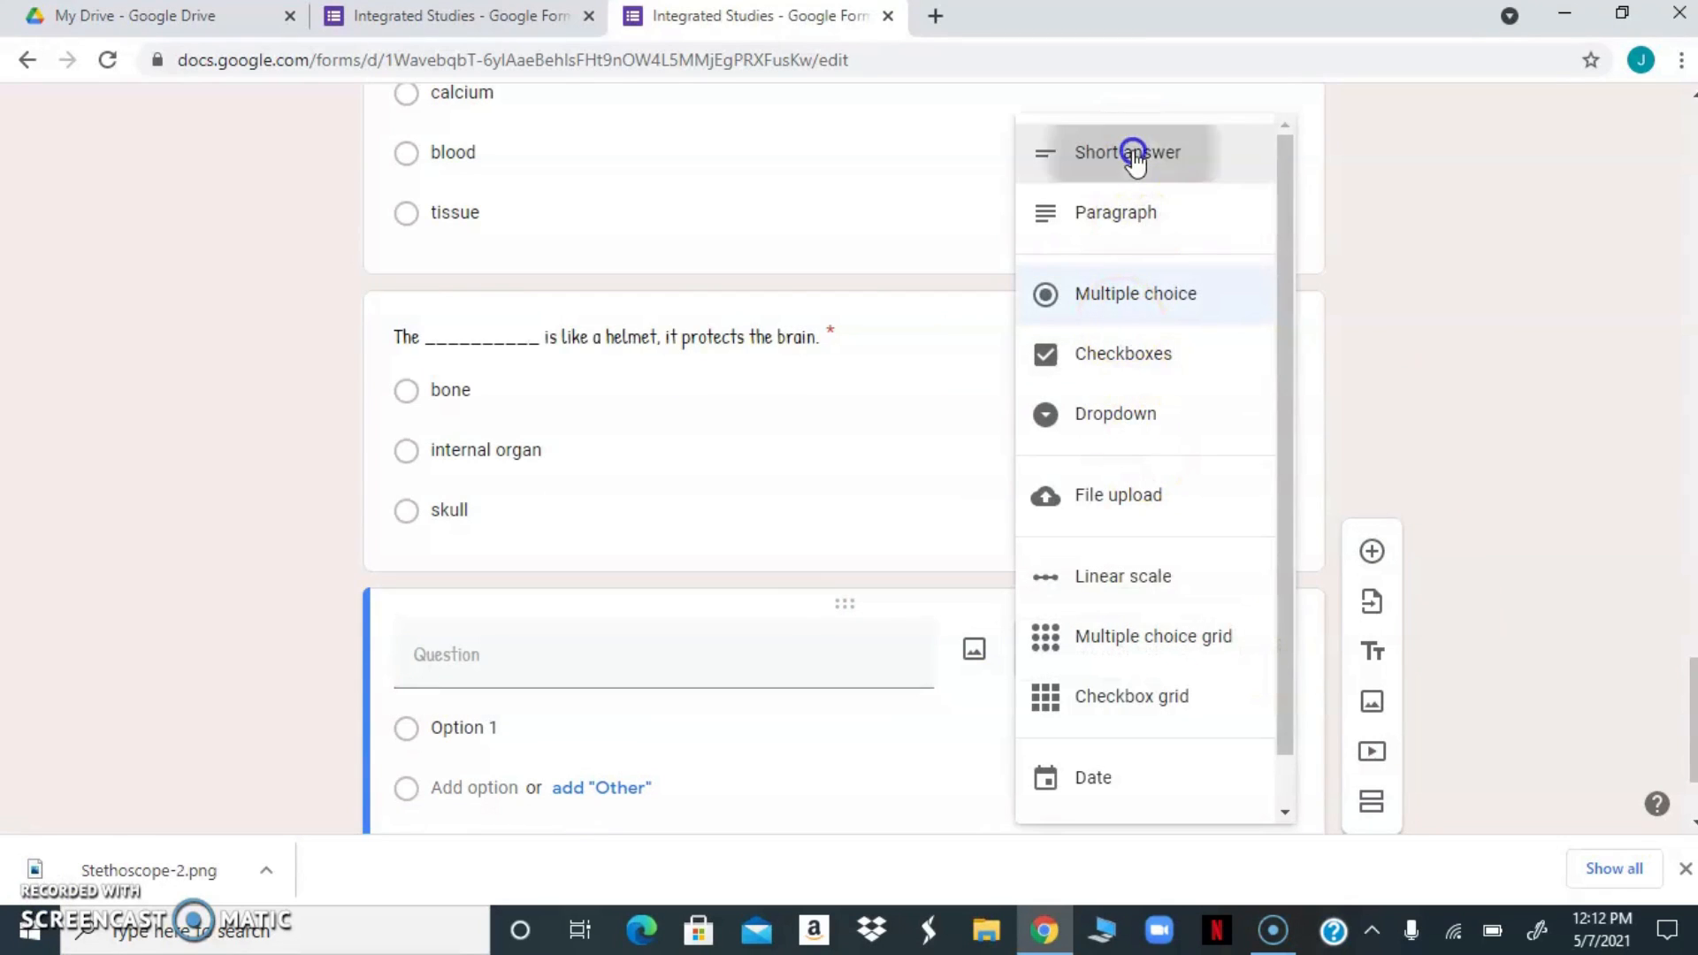
pyautogui.click(505, 663)
pyautogui.click(507, 670)
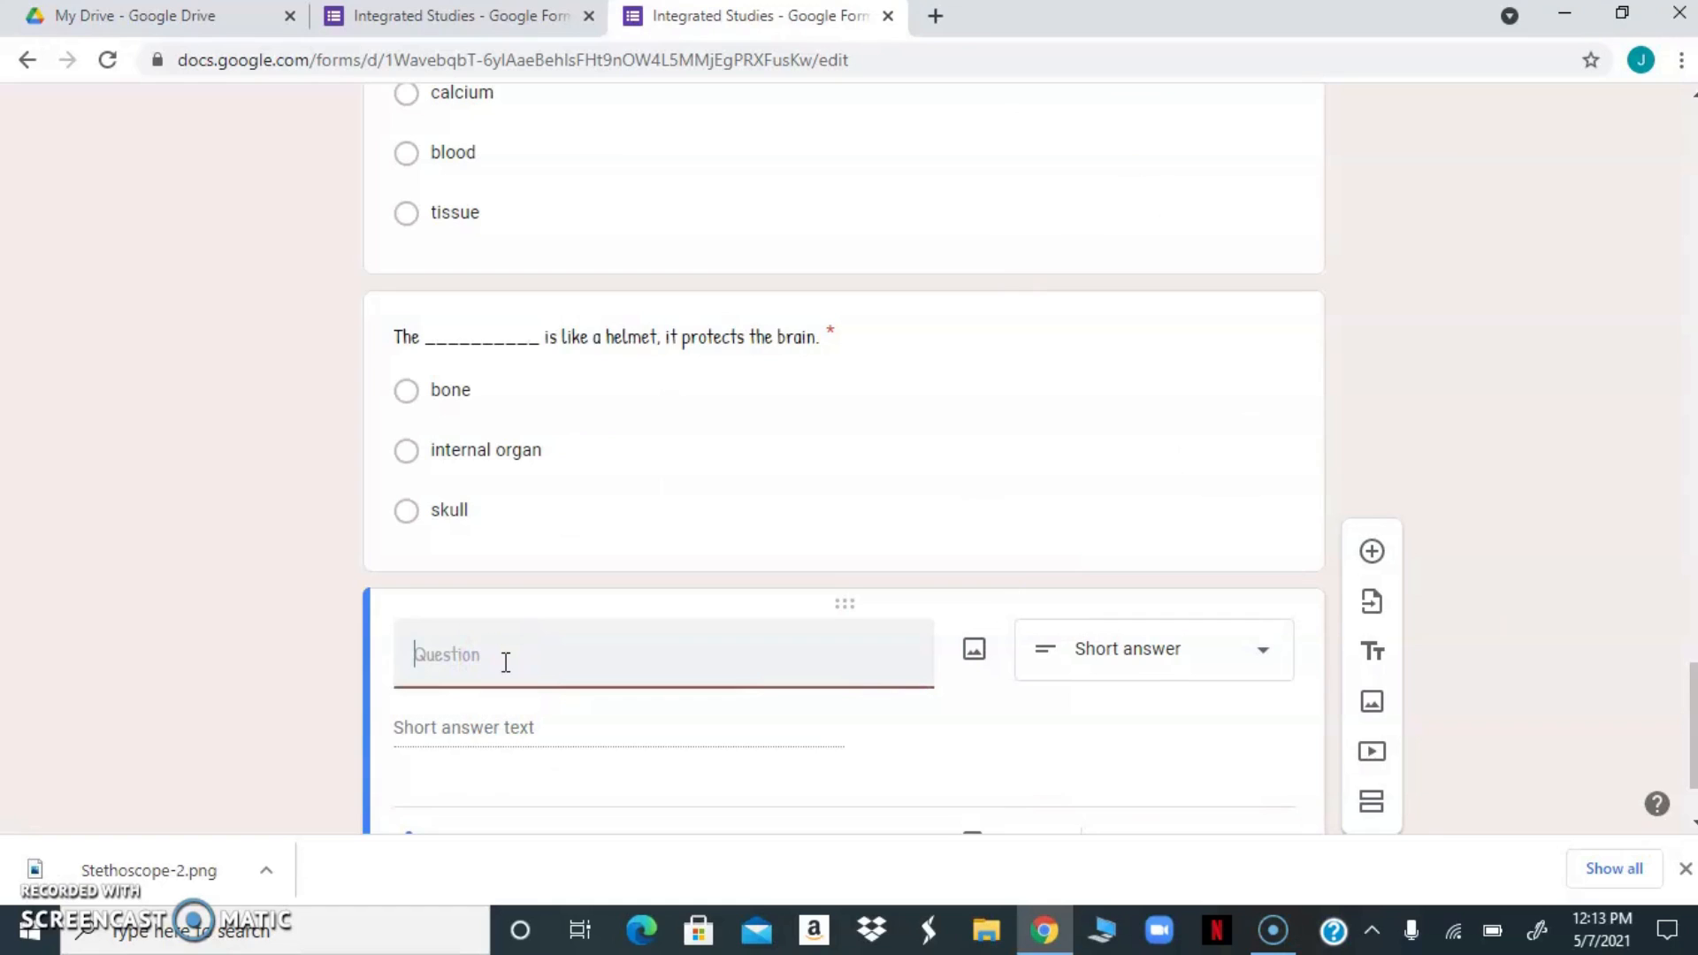
# Enter "The ______ controls my body." as the text of the short-answer question
pyautogui.write('T')
pyautogui.press('BackSpace')
pyautogui.write('c')
pyautogui.press('Right')
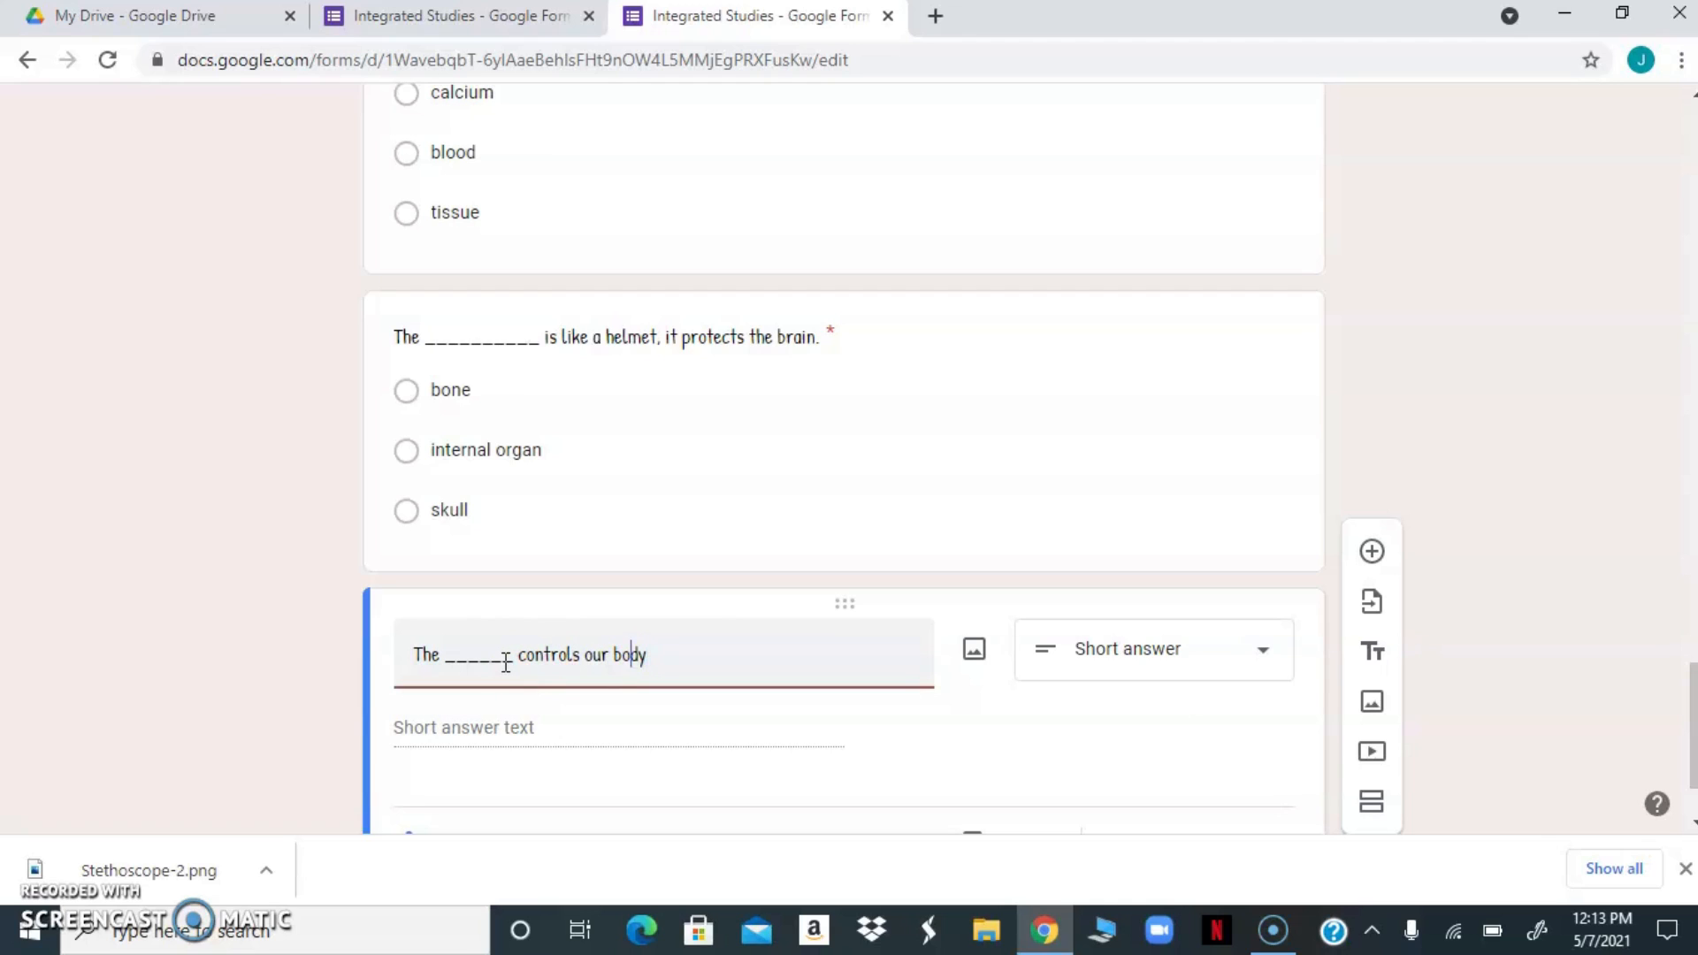
pyautogui.press('BackSpace')
pyautogui.press('BackSpace')
pyautogui.press('BackSpace')
pyautogui.write('my')
pyautogui.click(552, 731)
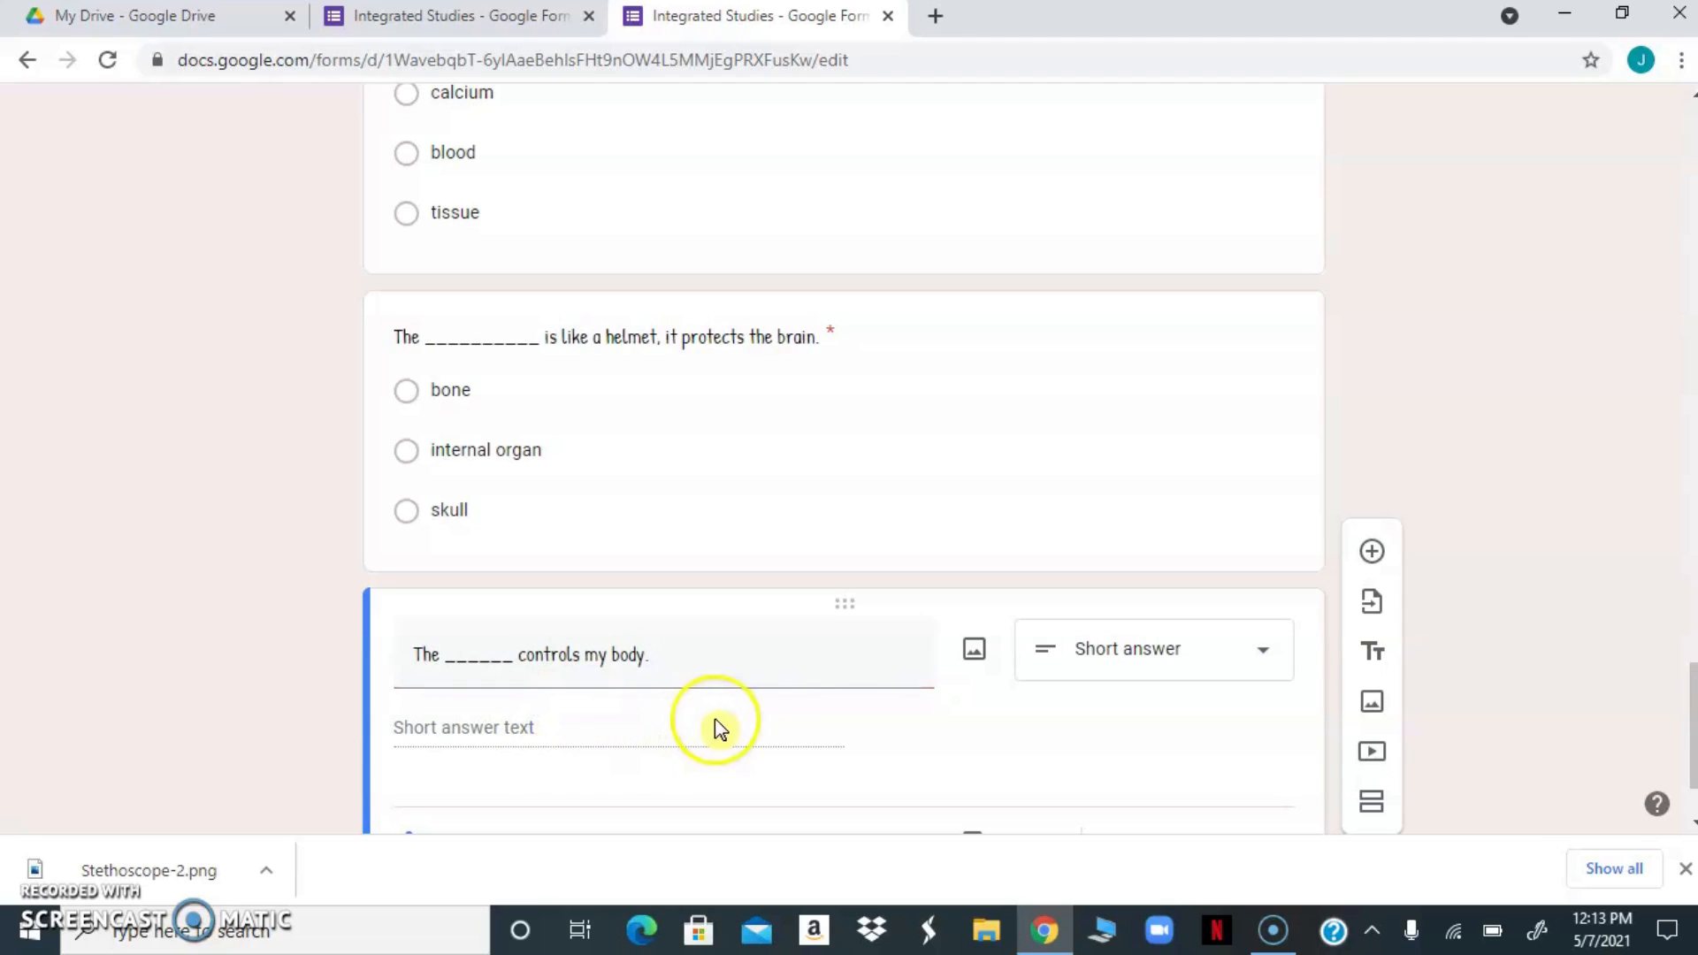
pyautogui.scroll(-2, 1691, 699)
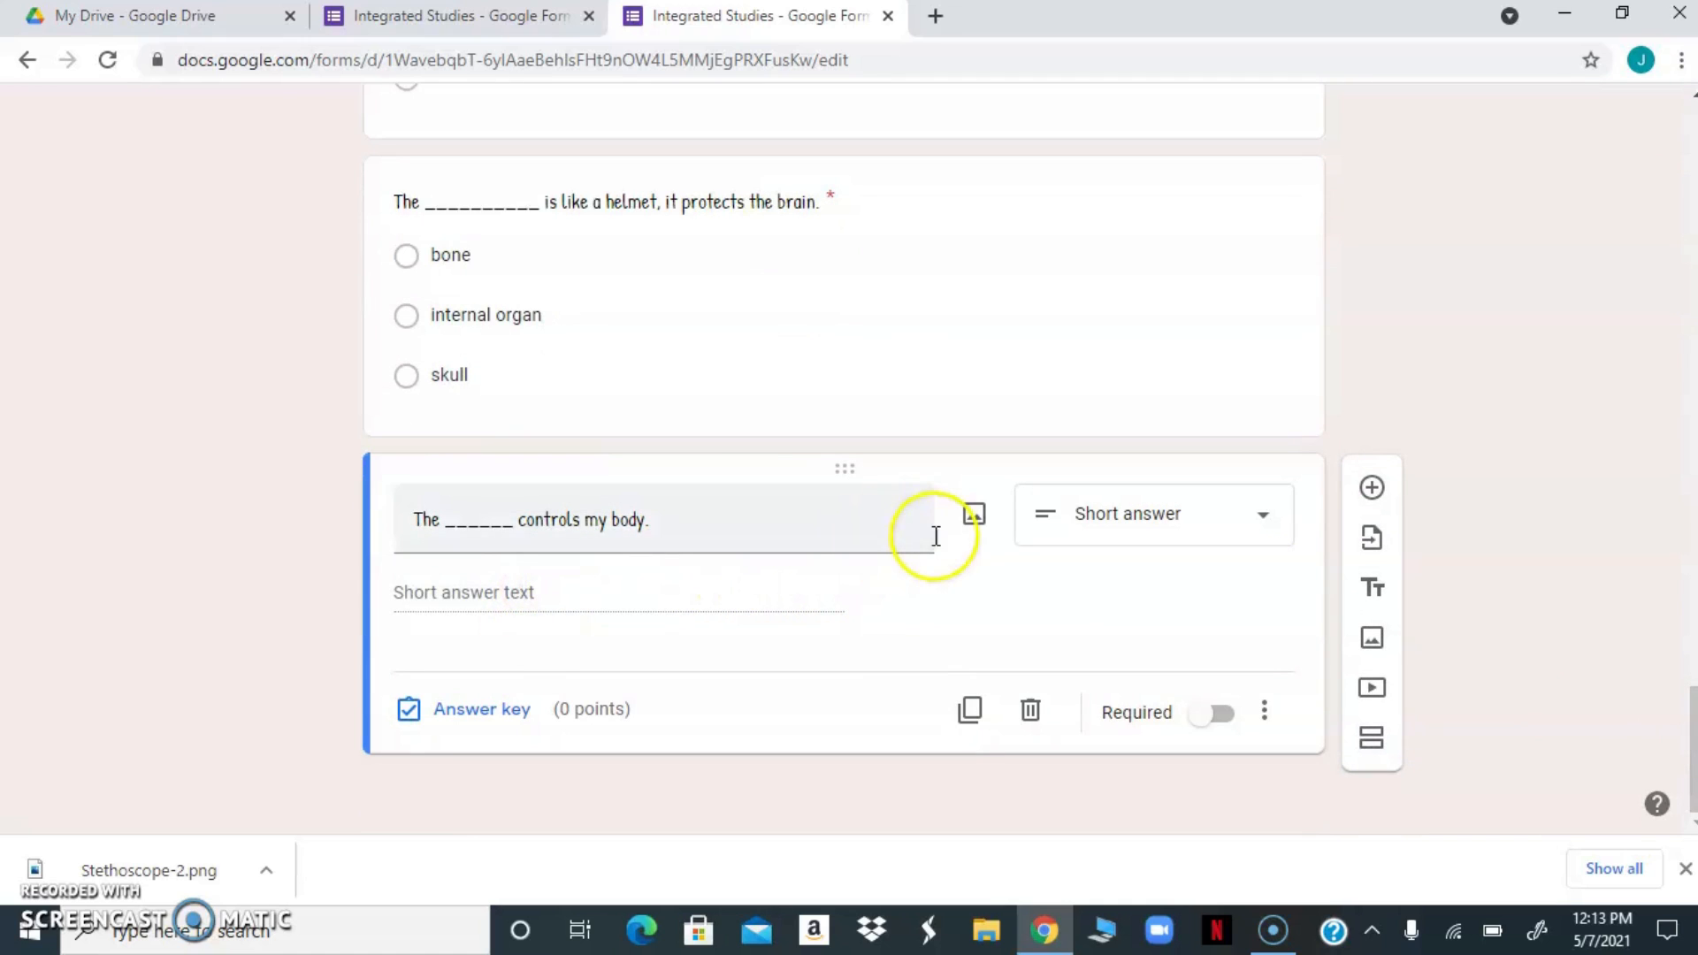
pyautogui.tripleClick(823, 531)
pyautogui.click(824, 530)
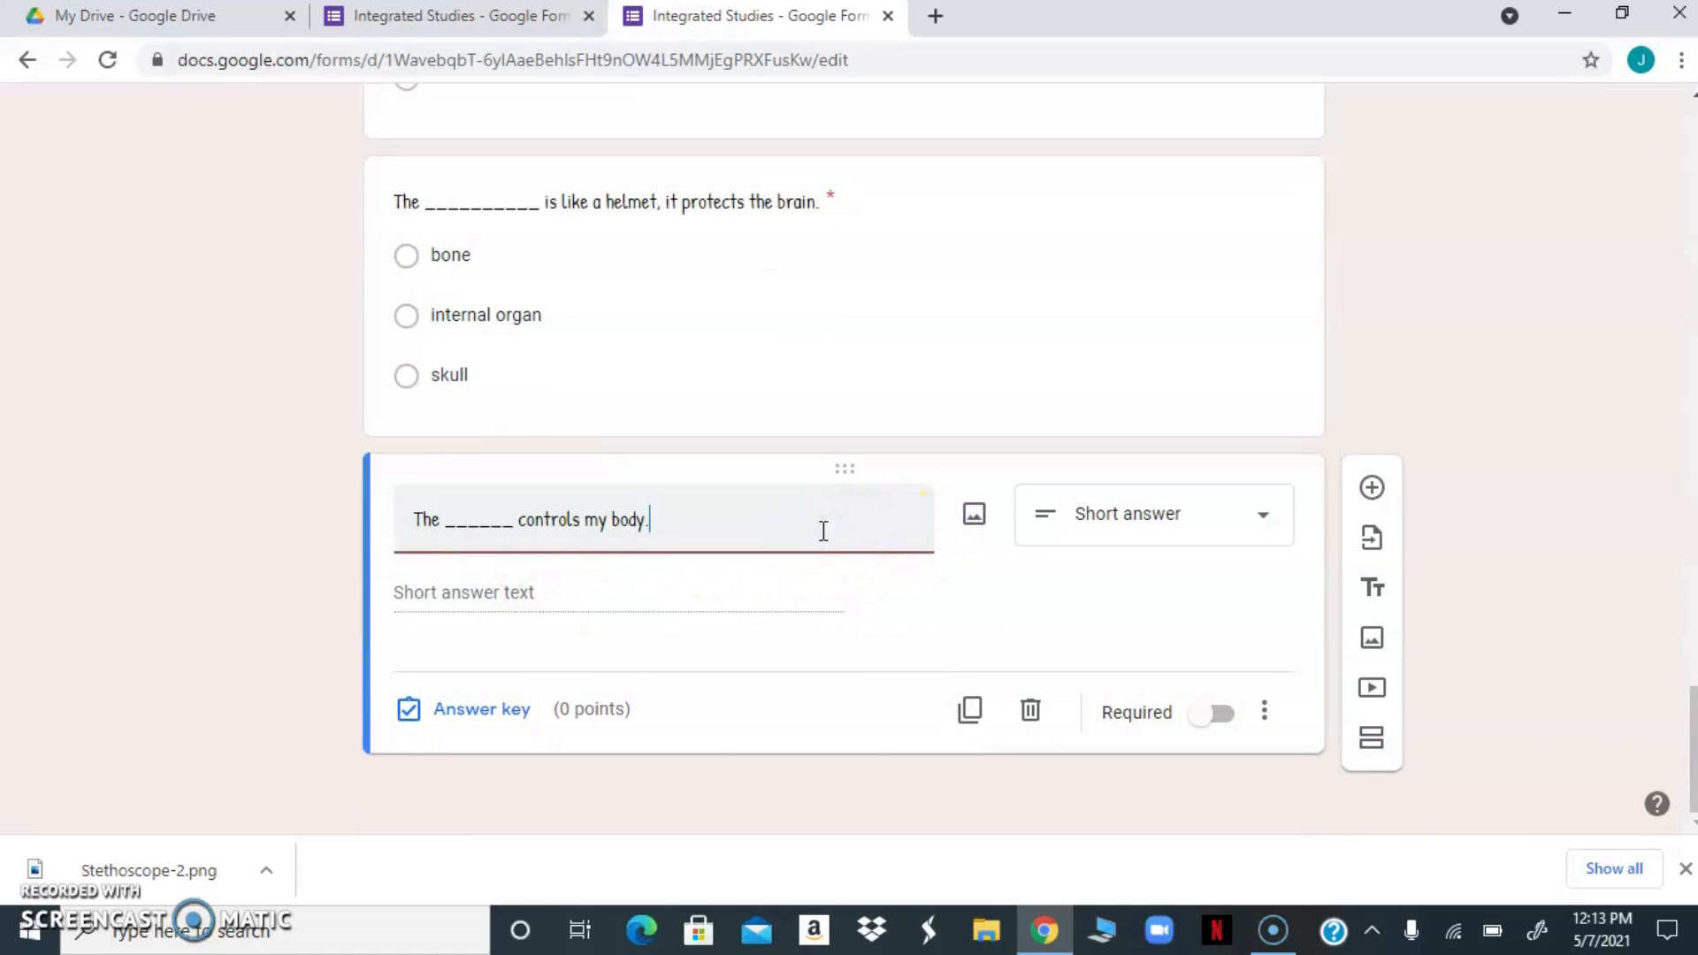
# Enter "brain" as the correct answer in the answer key of the "The ______ controls my body." question
pyautogui.click(555, 648)
pyautogui.click(457, 705)
pyautogui.click(412, 710)
pyautogui.click(443, 648)
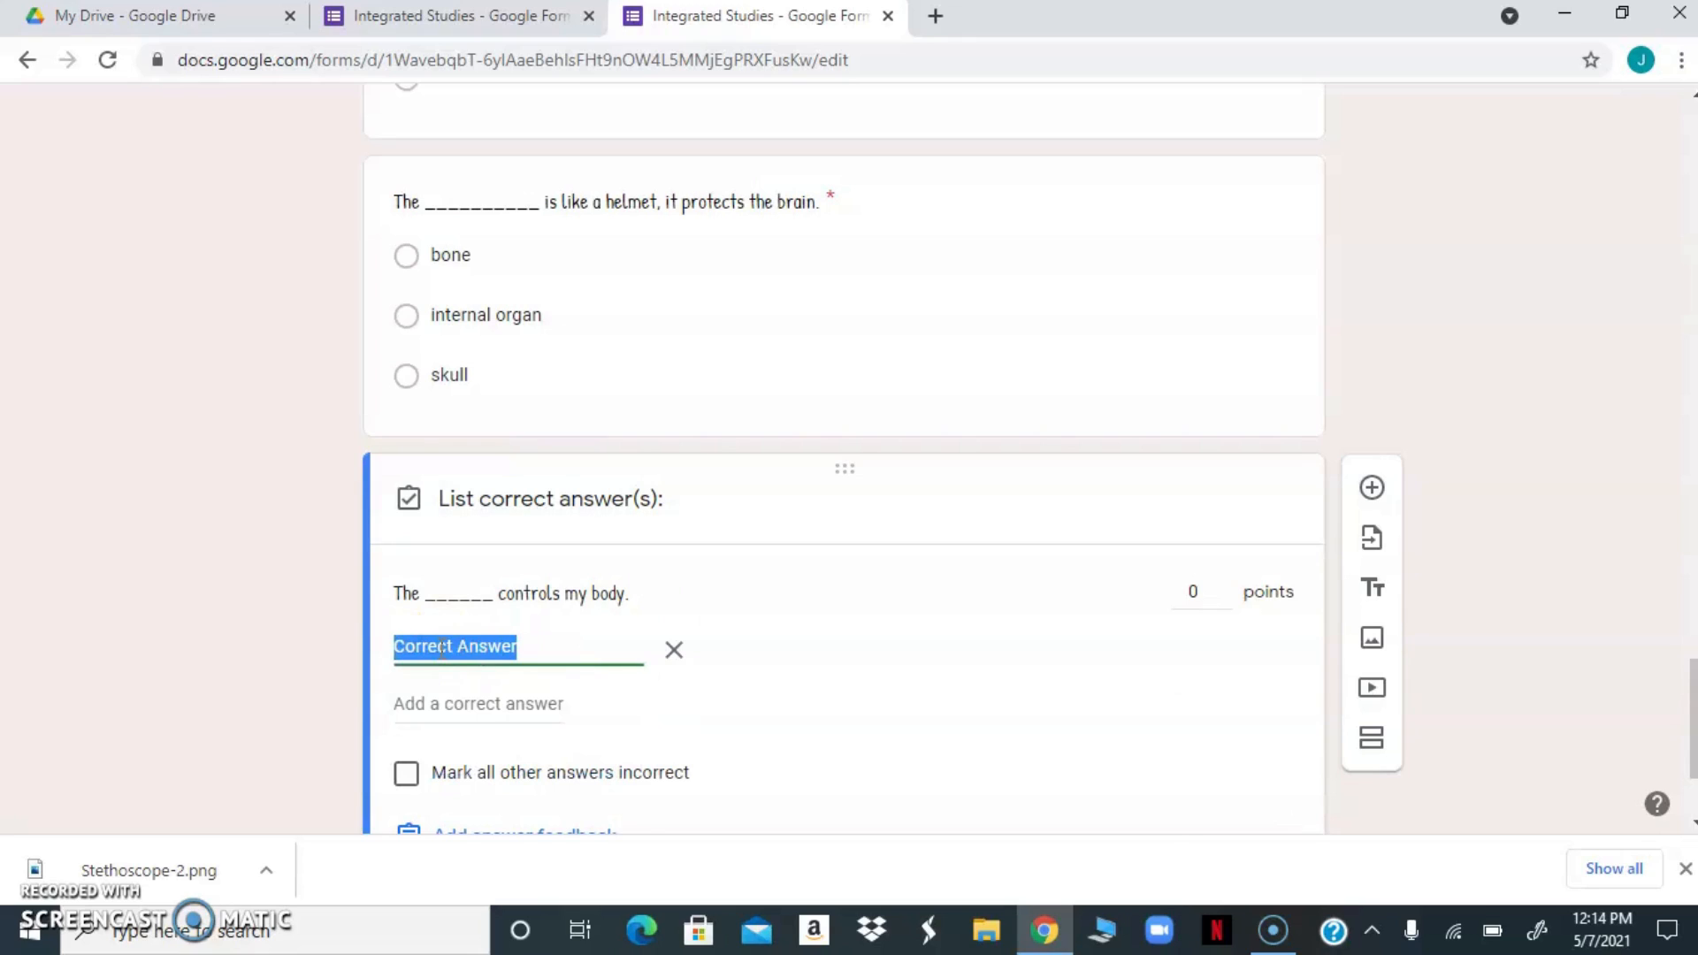
pyautogui.write('b')
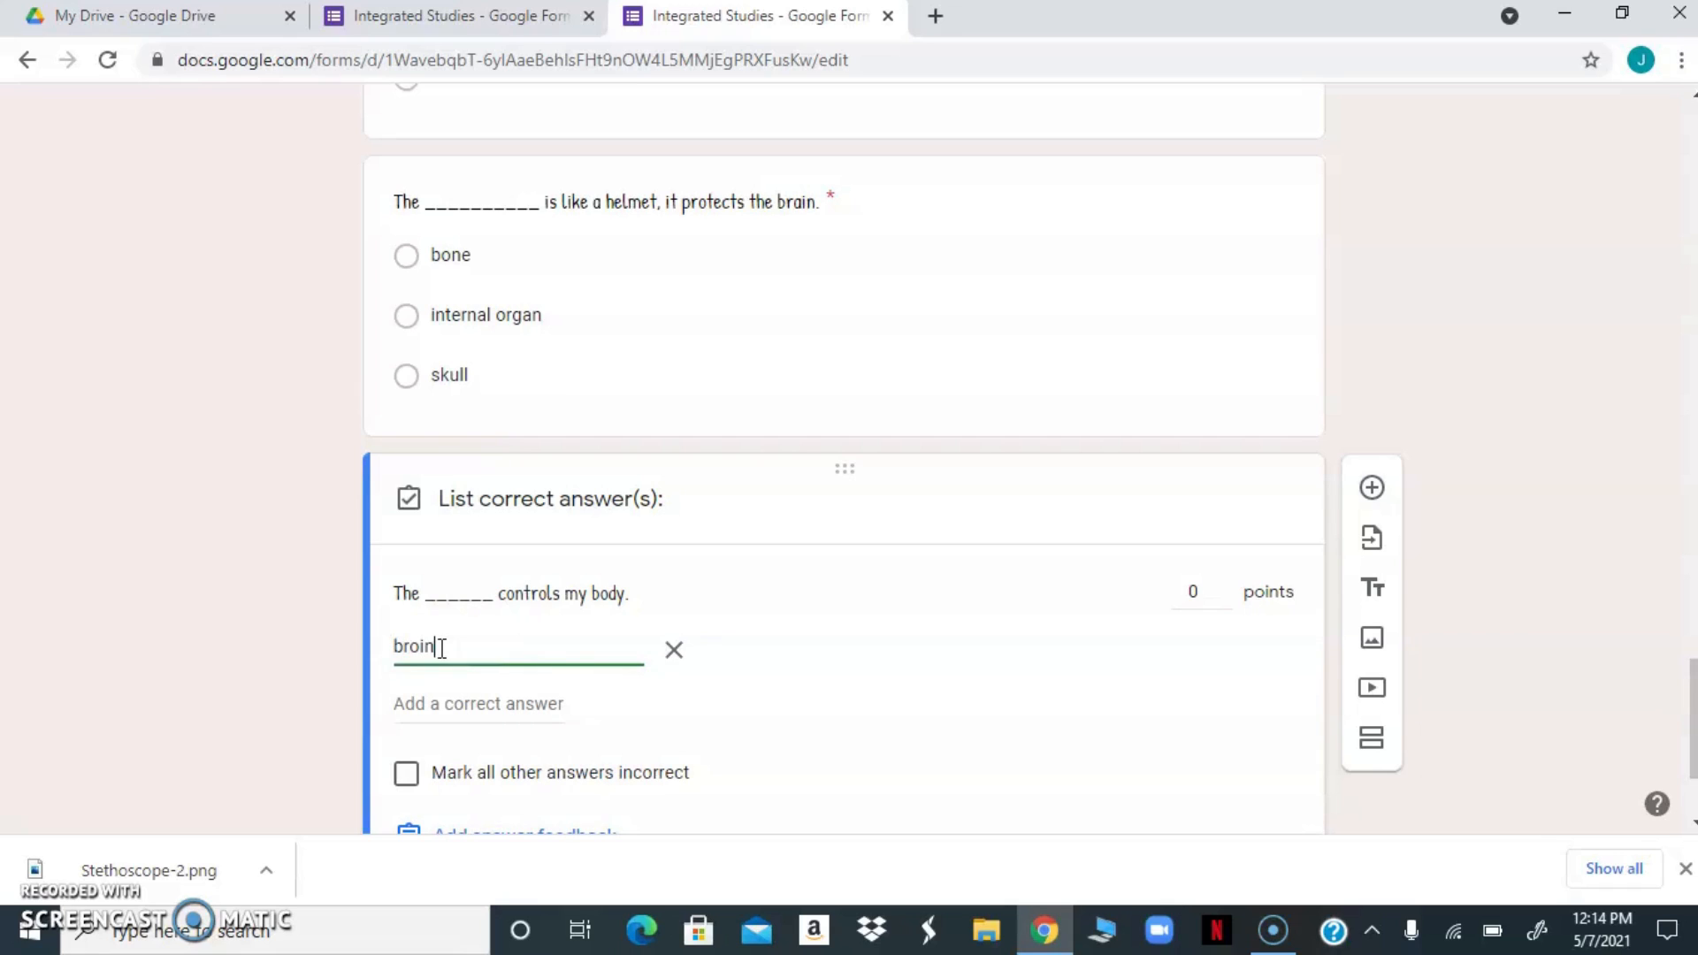
pyautogui.write('ro')
pyautogui.press('BackSpace')
pyautogui.write('ai')
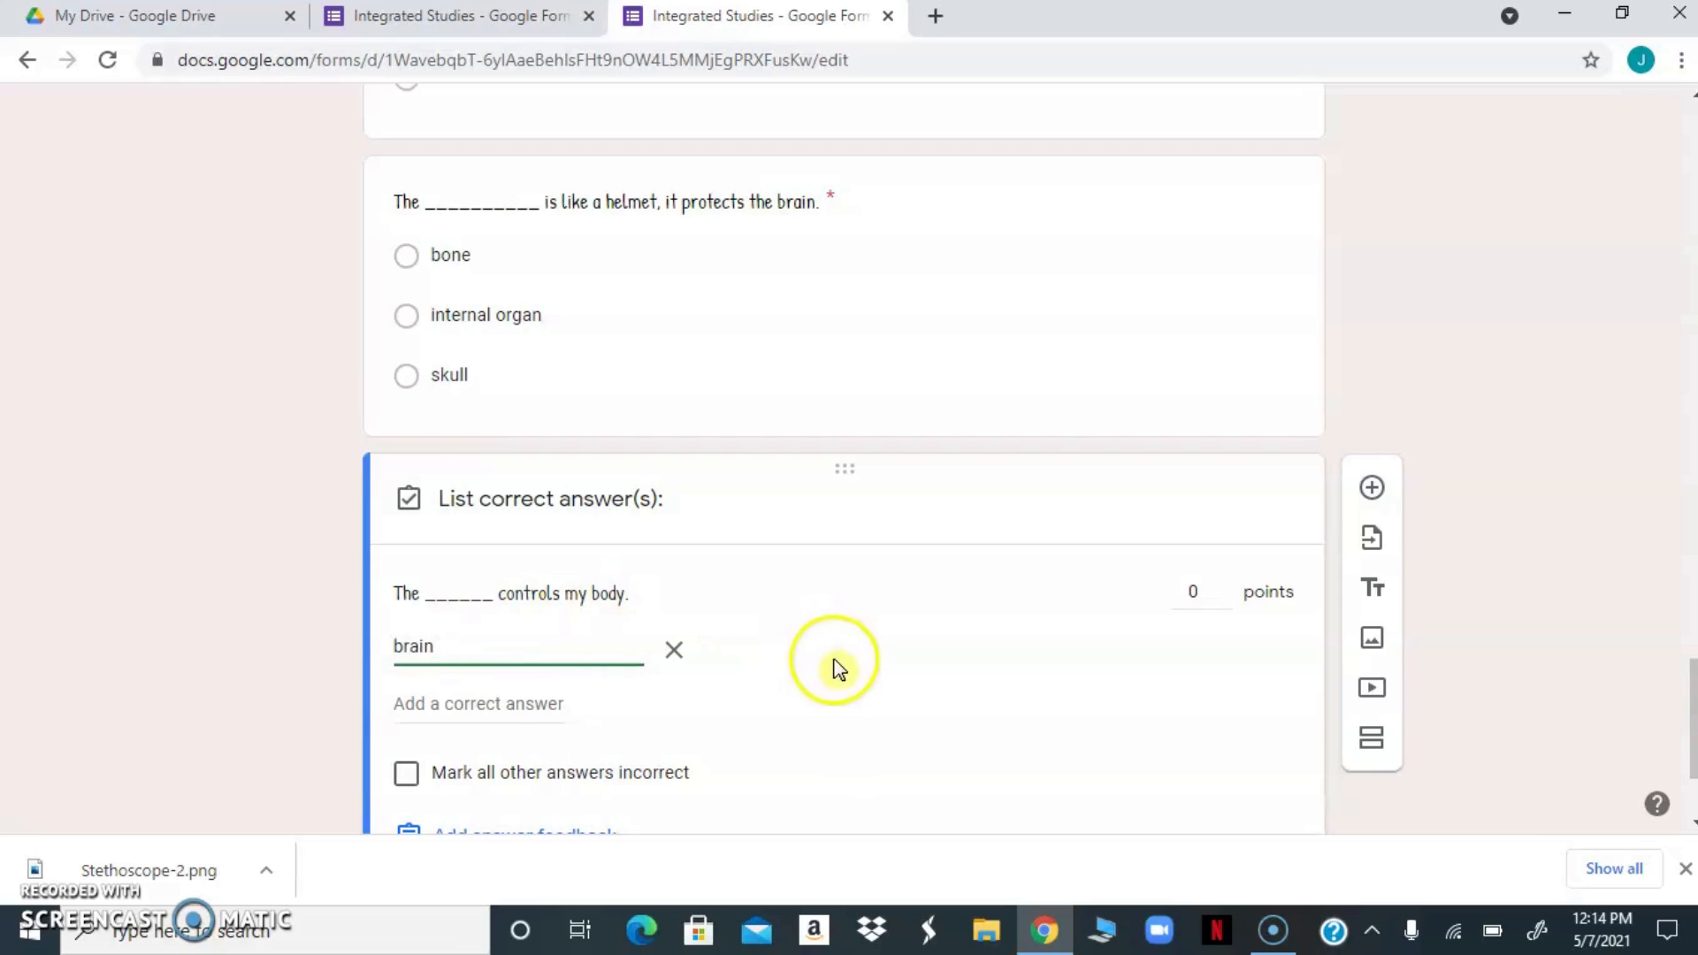
# Make the body-control question worth 1 point with all other answers marked incorrect, and make it required
pyautogui.click(1224, 585)
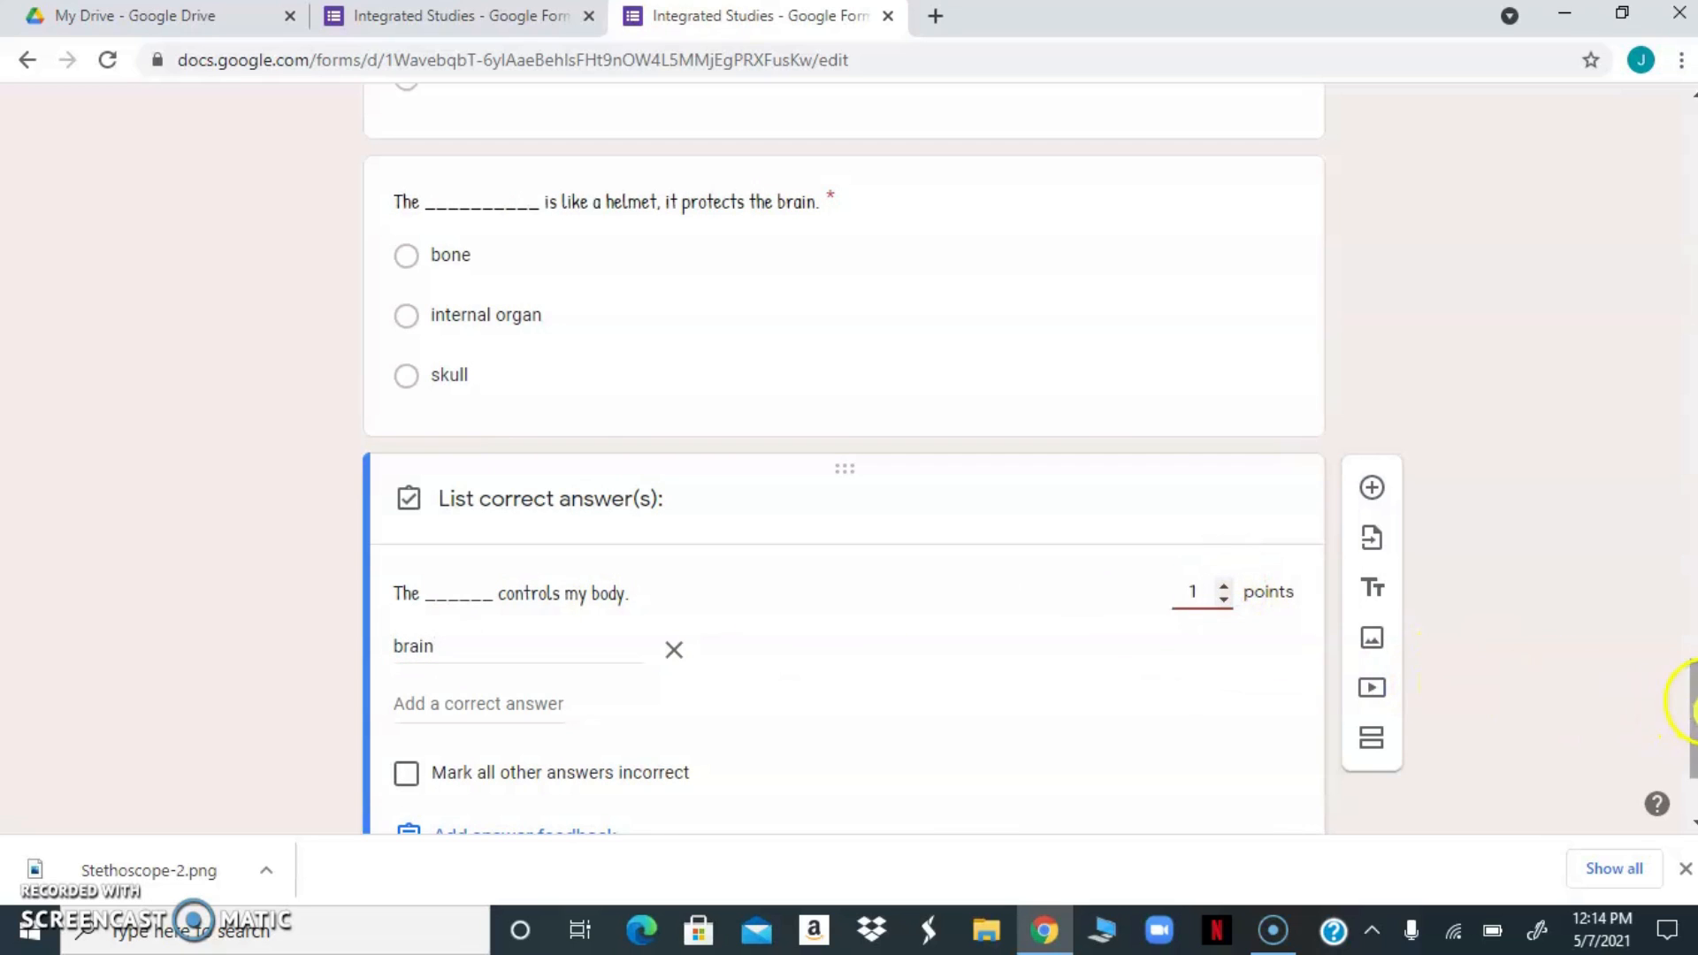
pyautogui.scroll(-2, 1689, 703)
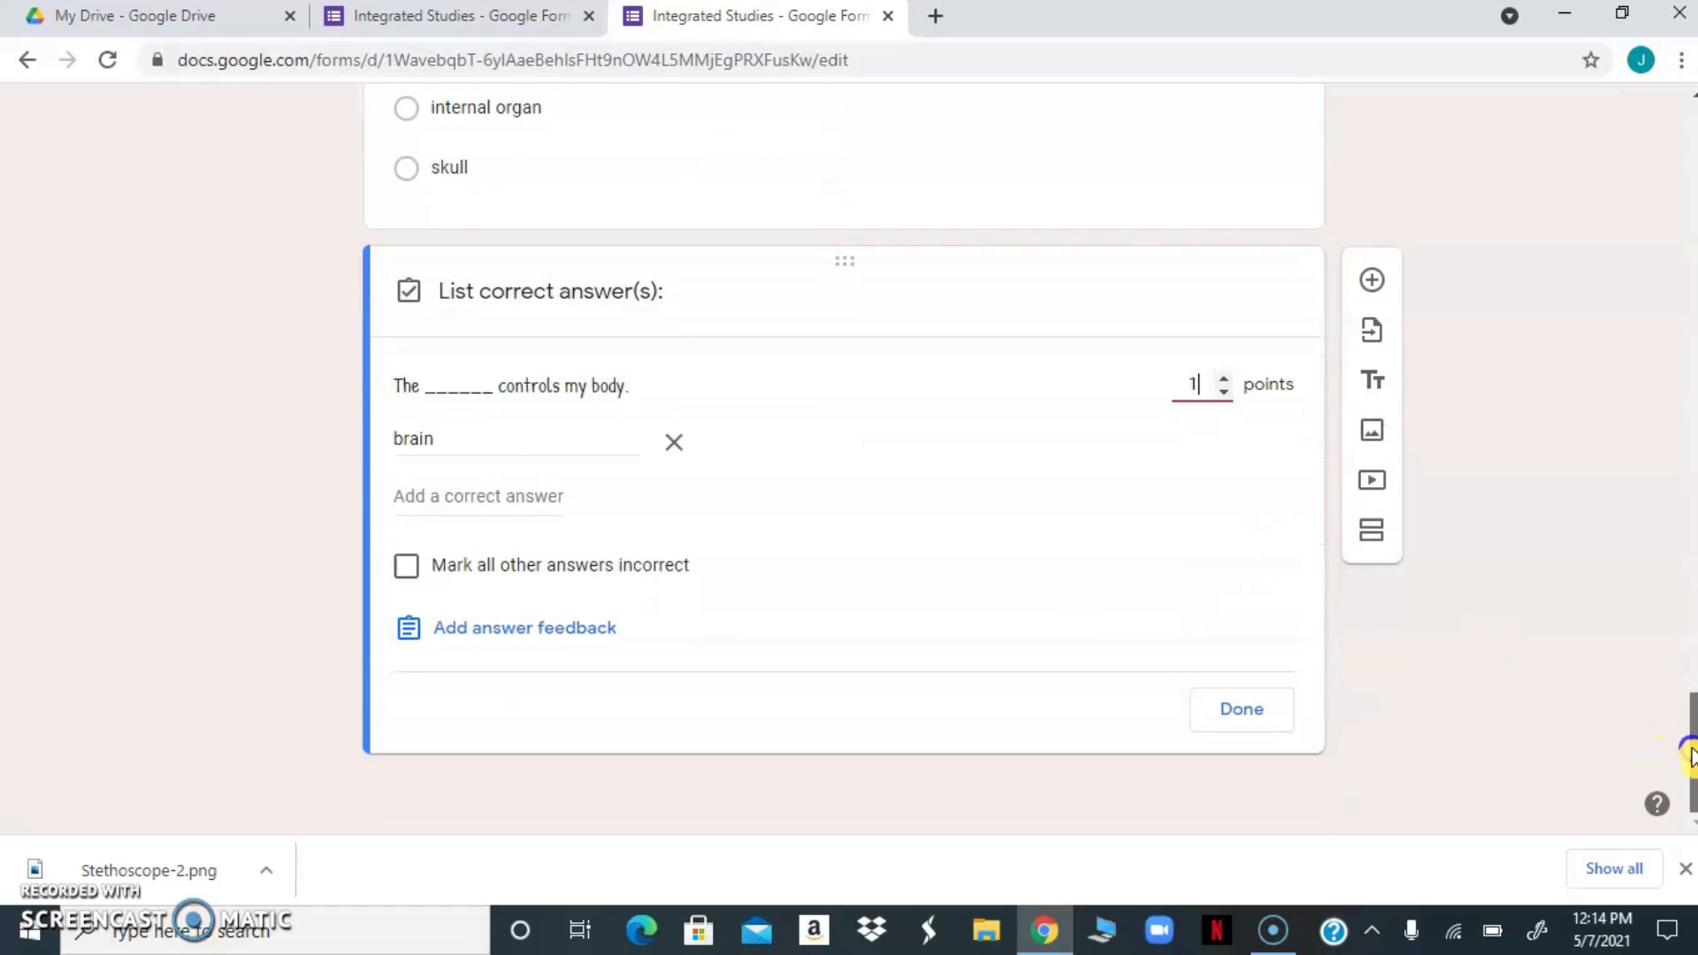
pyautogui.click(407, 567)
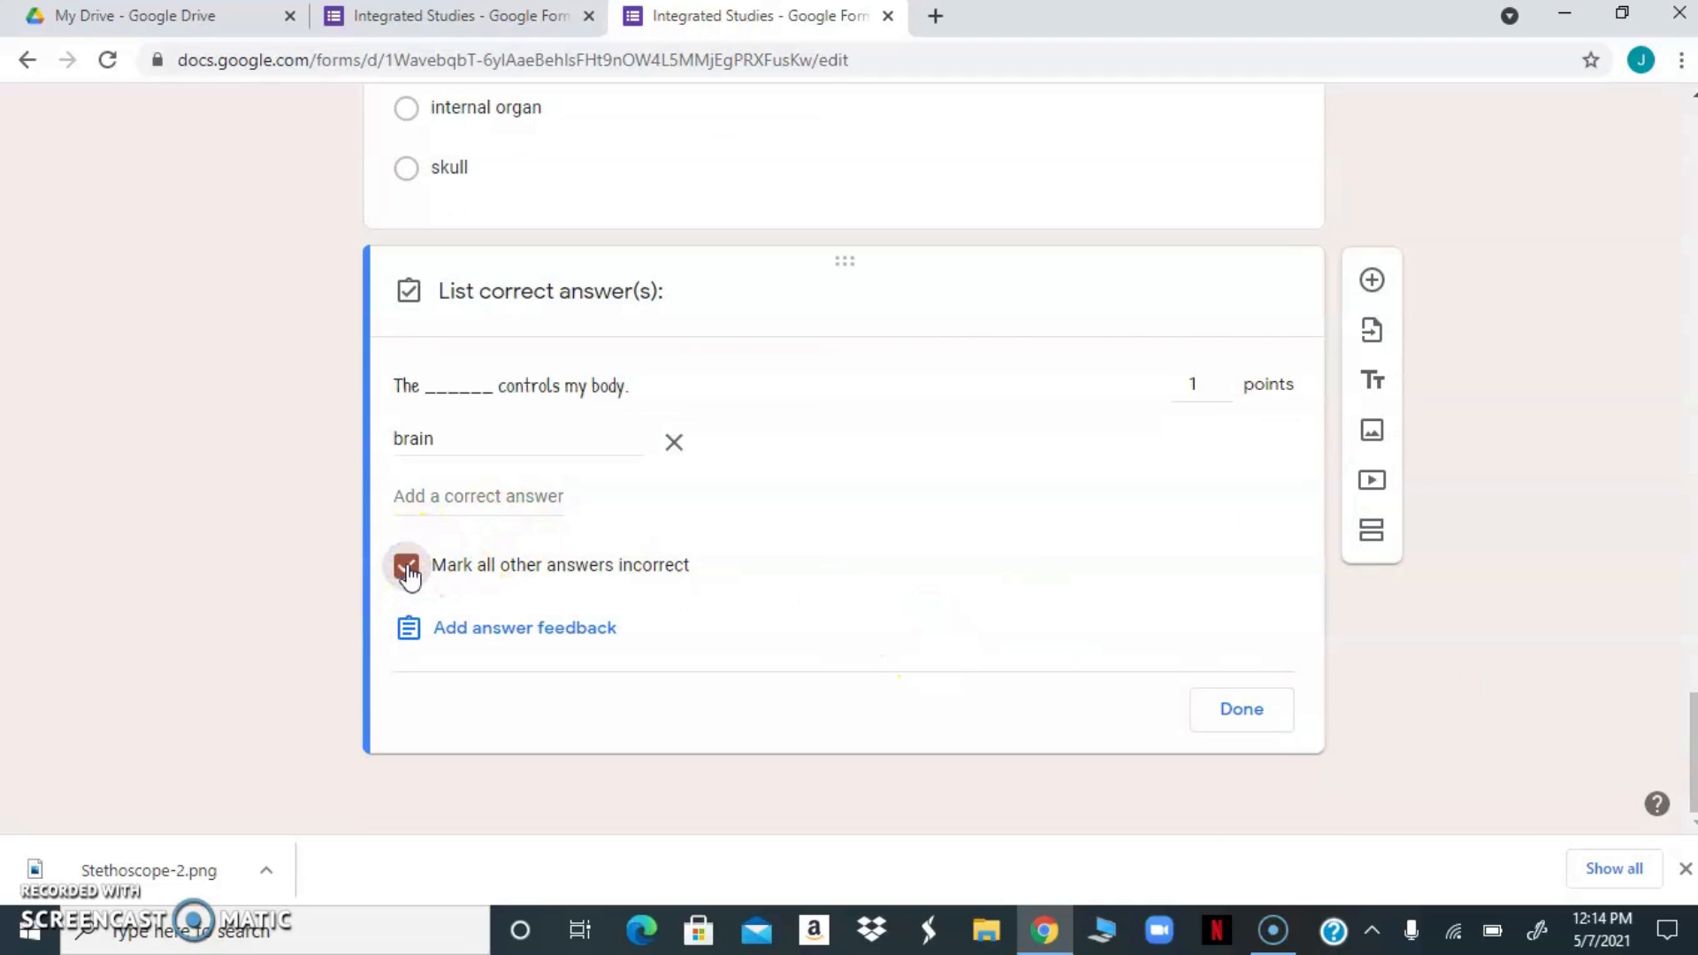
pyautogui.click(1231, 708)
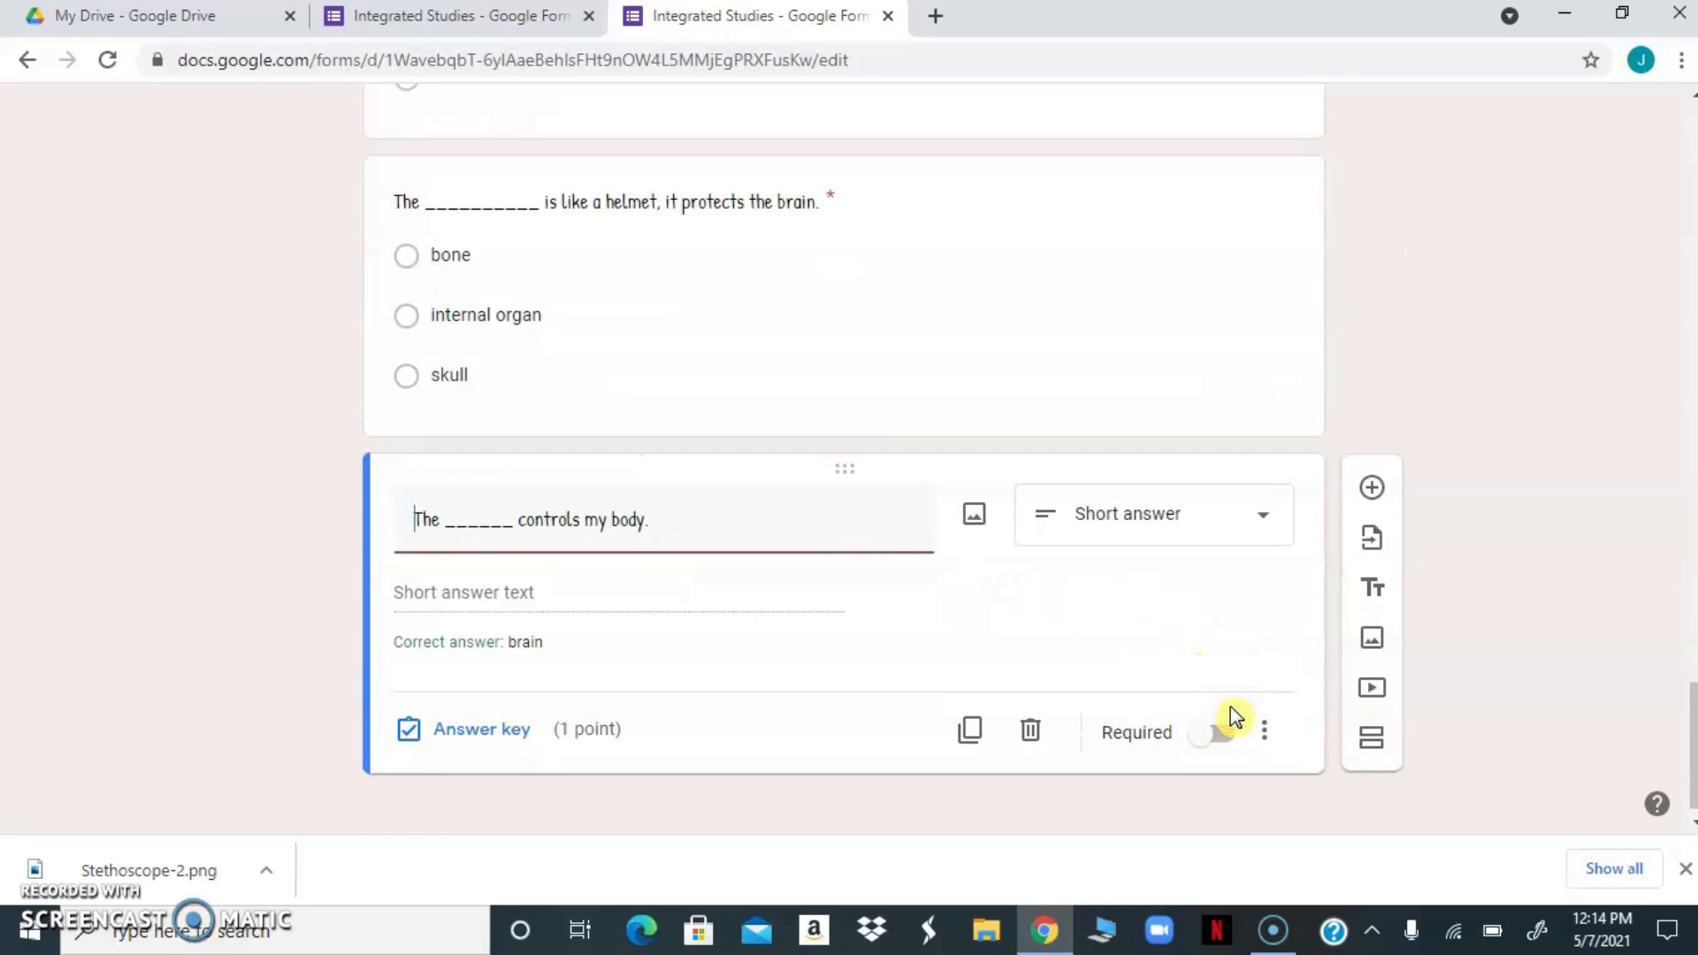
pyautogui.click(1225, 743)
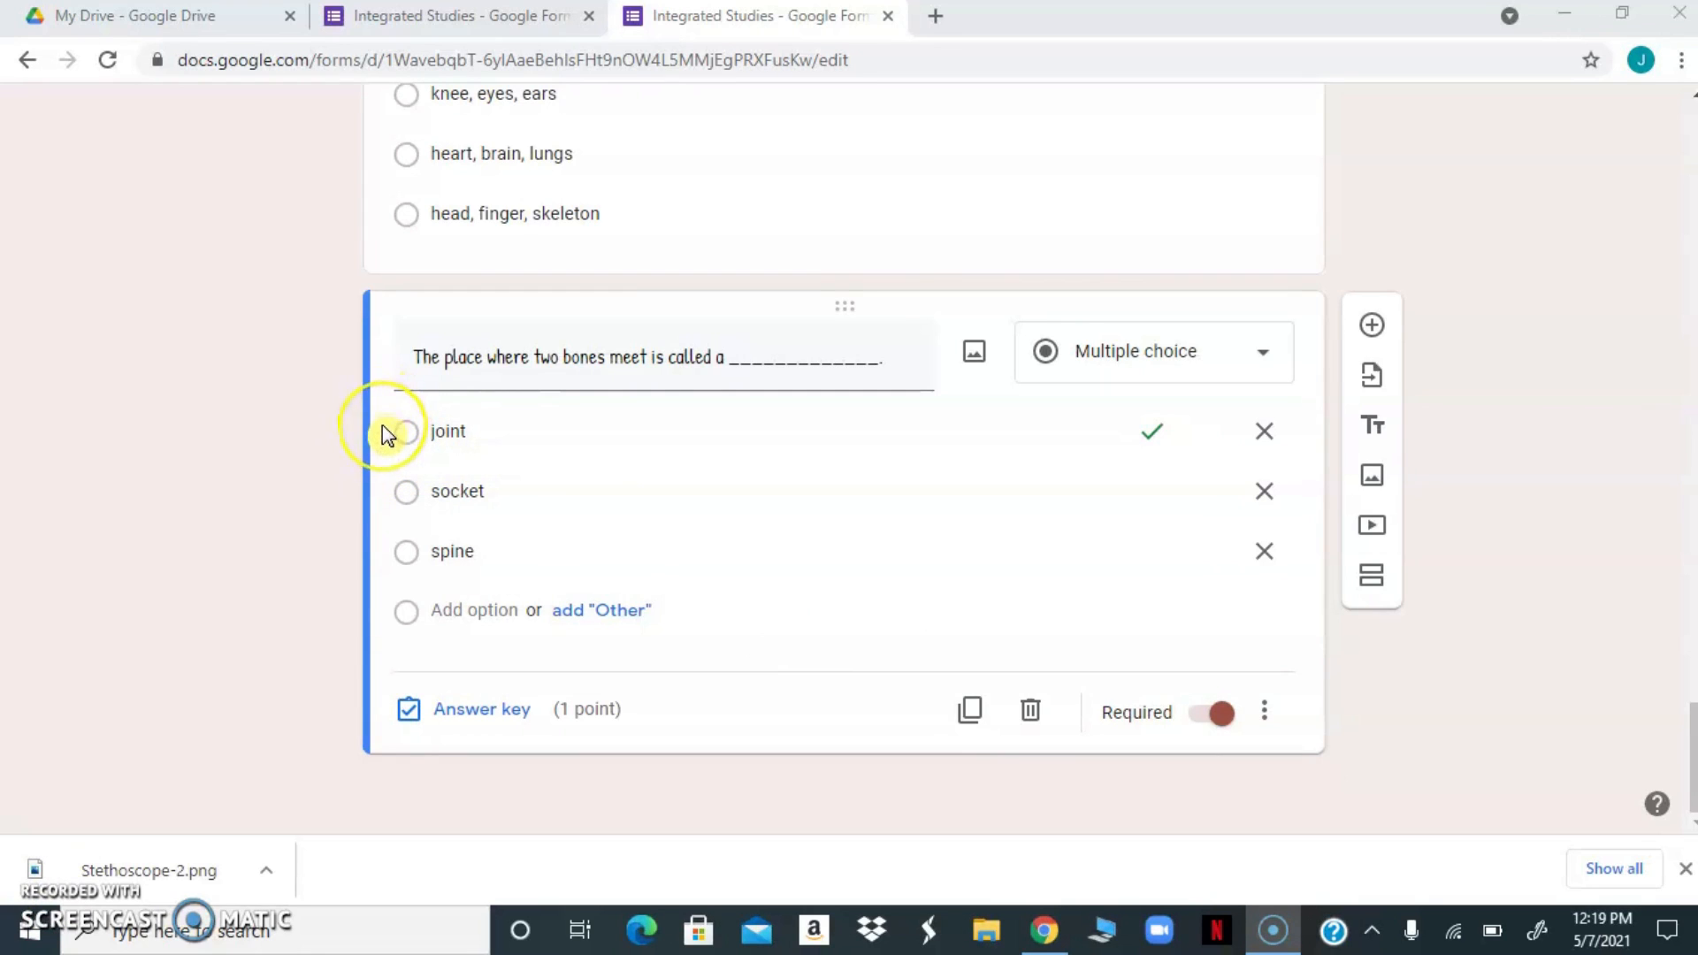
# Reorder the options of the question about where two bones meet, placing "joint" last and "spine" above "socket"
pyautogui.moveTo(386, 435); pyautogui.dragTo(387, 478)
pyautogui.doubleClick(547, 477)
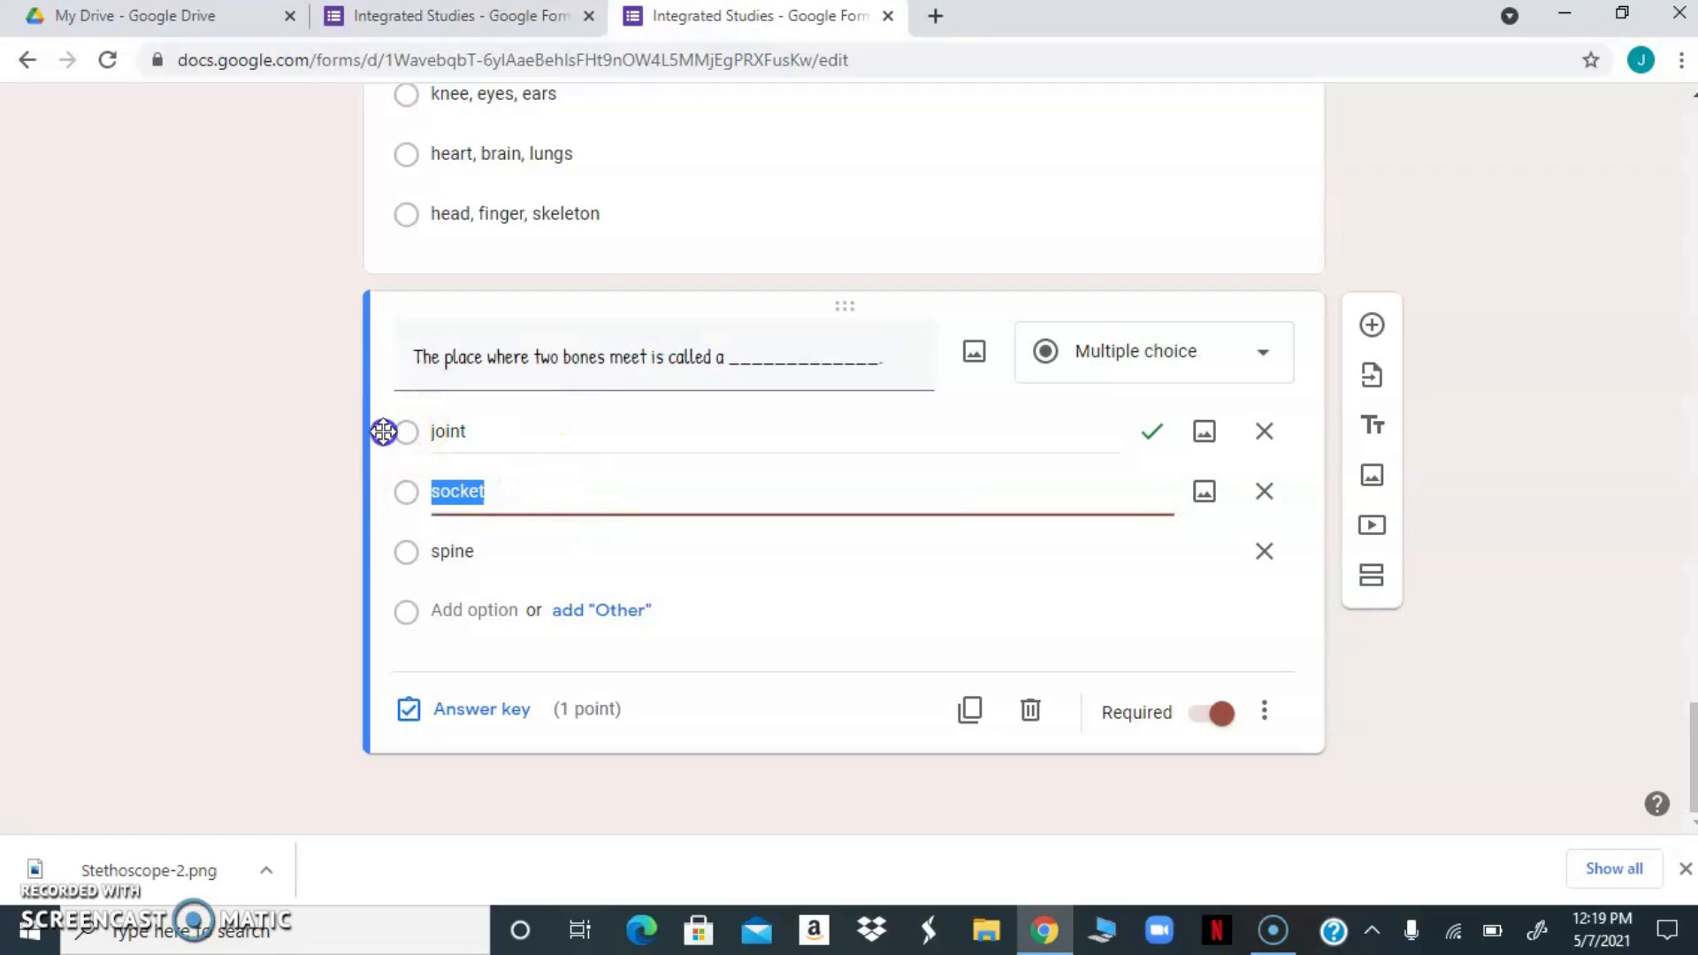
pyautogui.moveTo(383, 437); pyautogui.dragTo(416, 571)
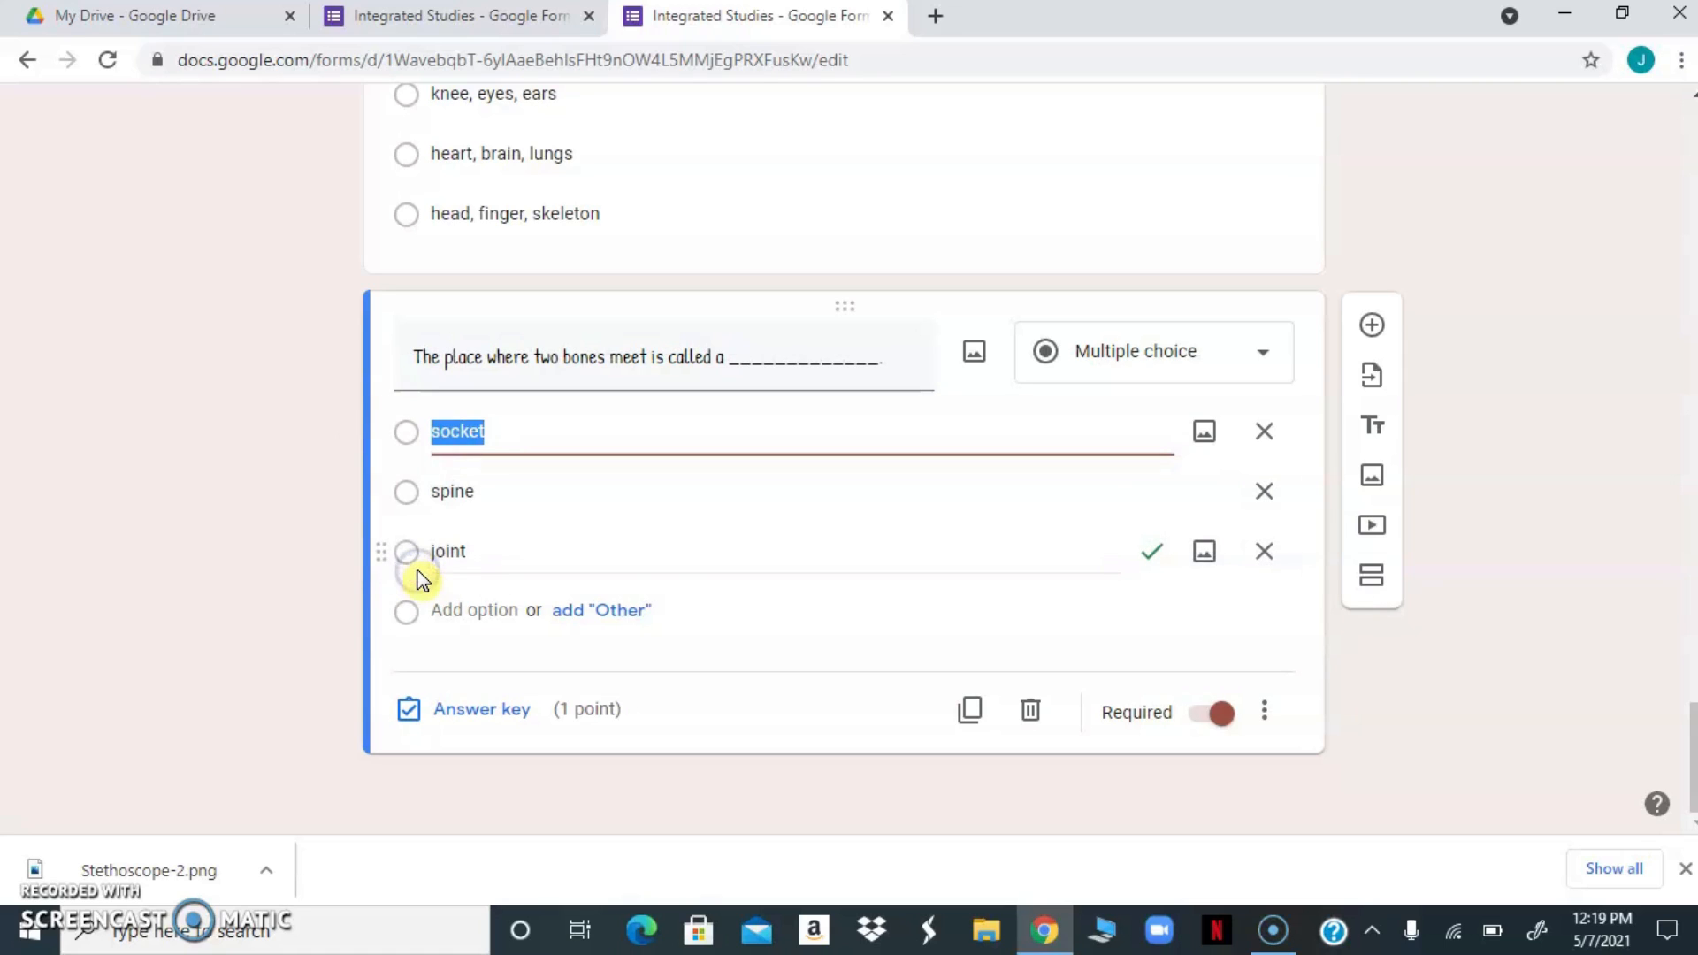
pyautogui.moveTo(380, 487); pyautogui.dragTo(406, 437)
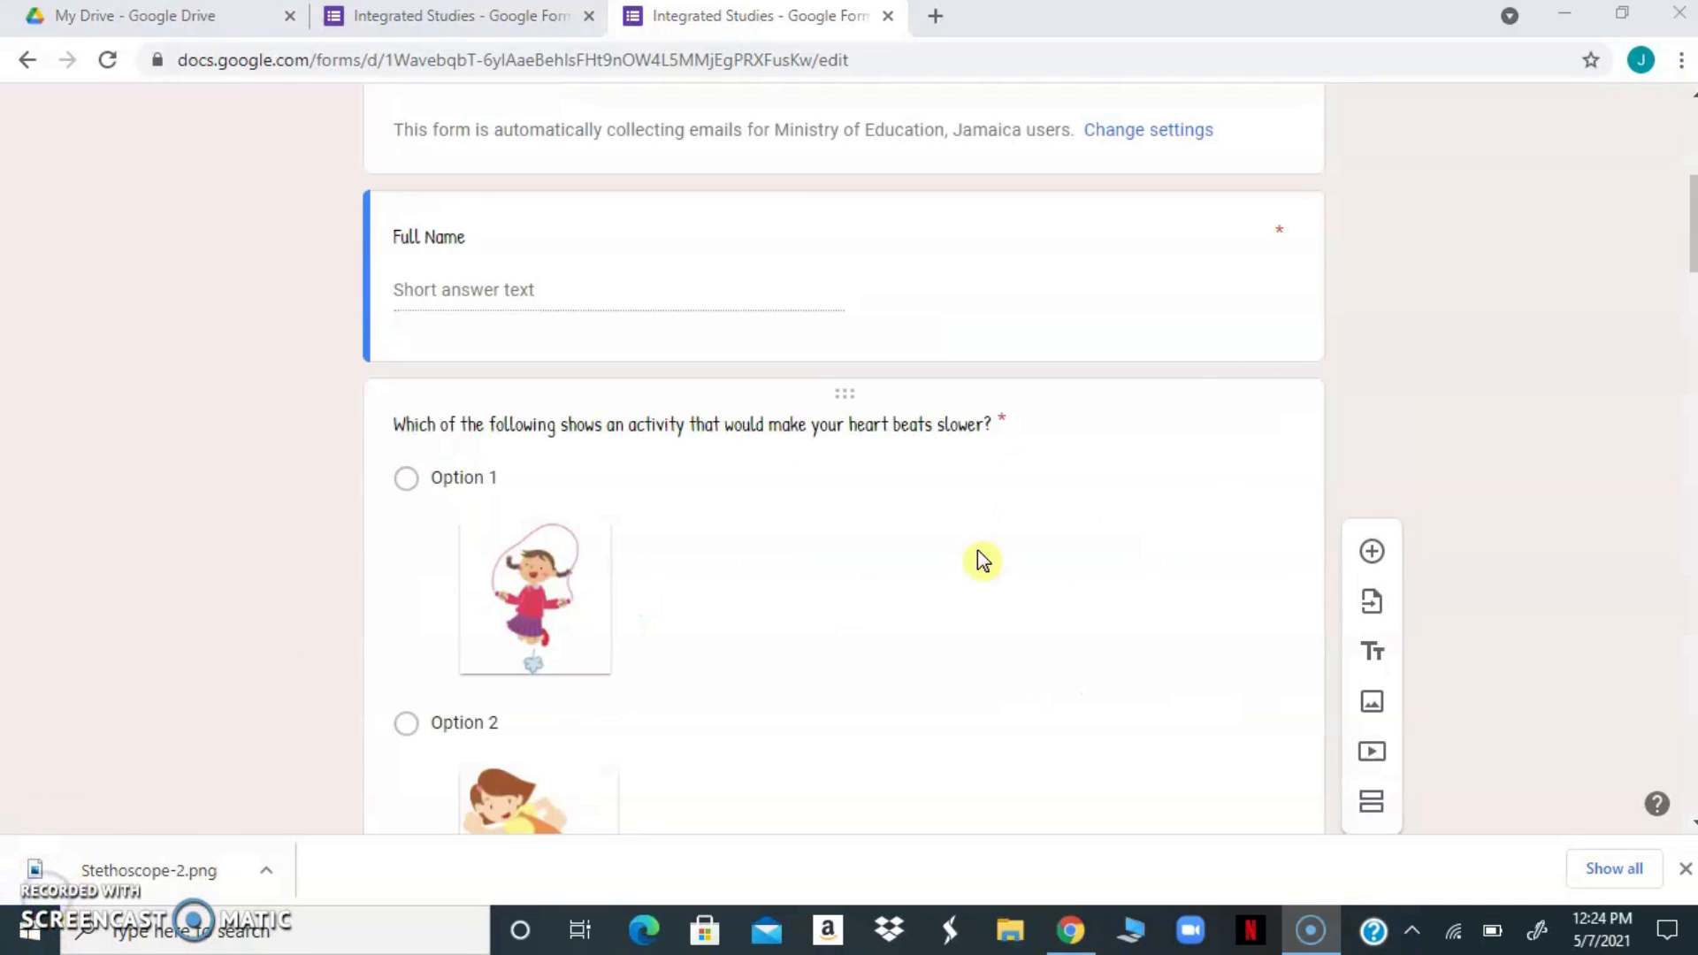
# Add a new section directly after the Full Name question and select its title text
pyautogui.click(1280, 349)
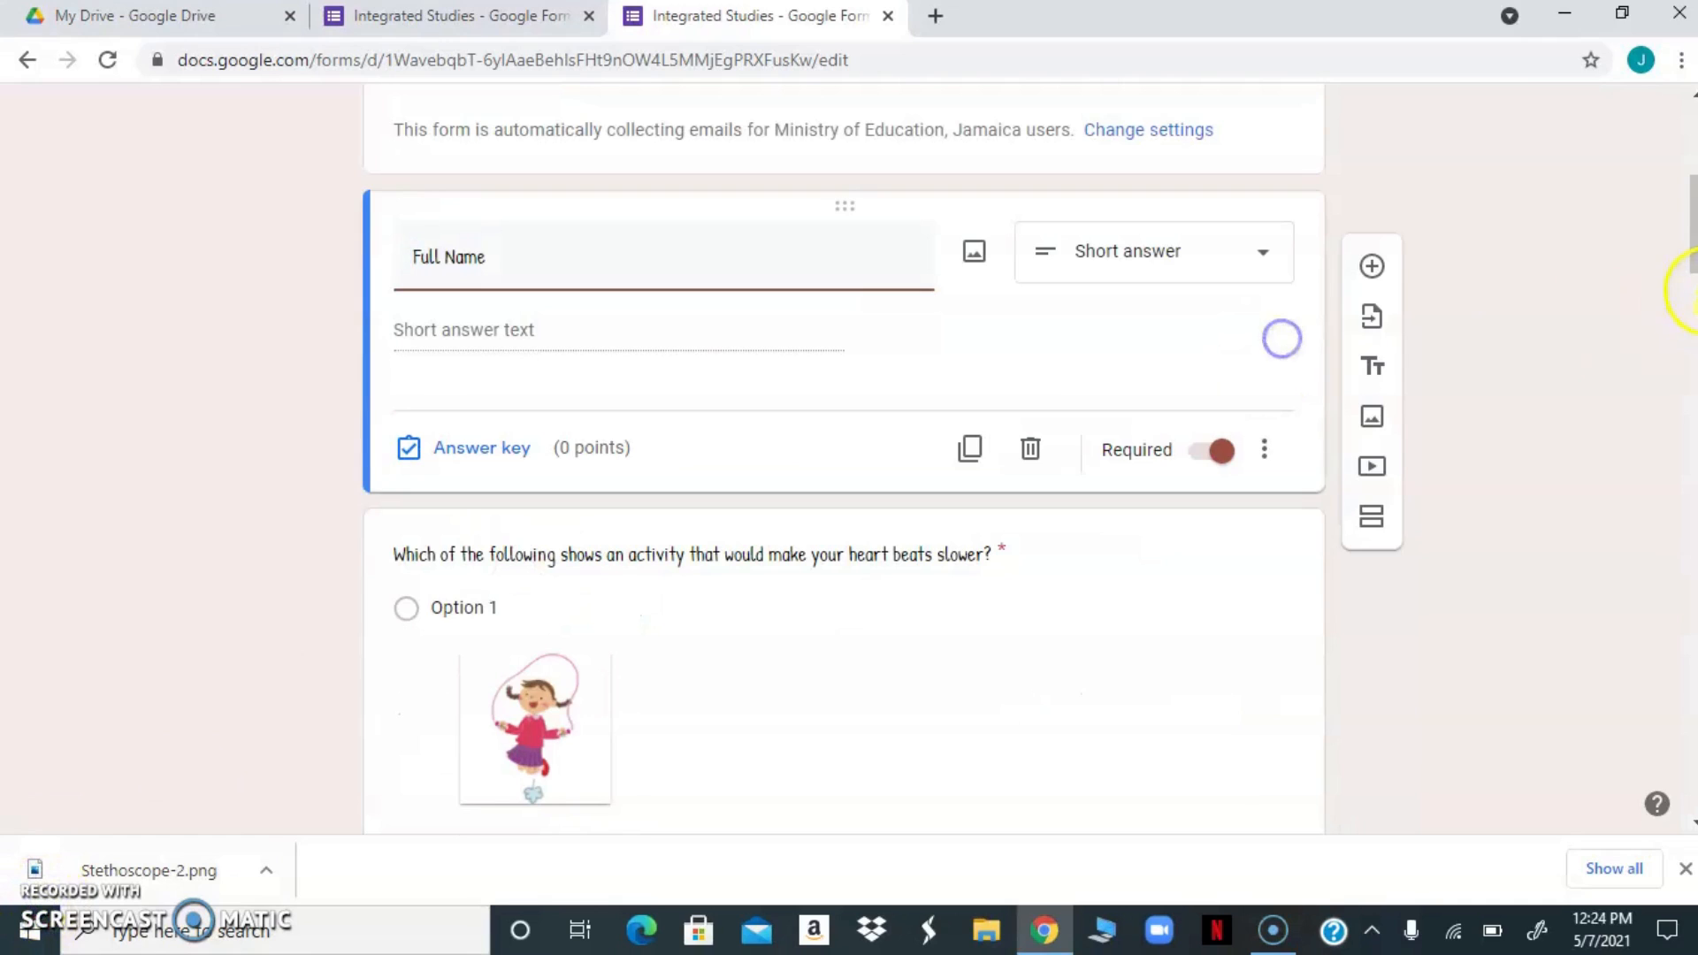
pyautogui.click(1373, 520)
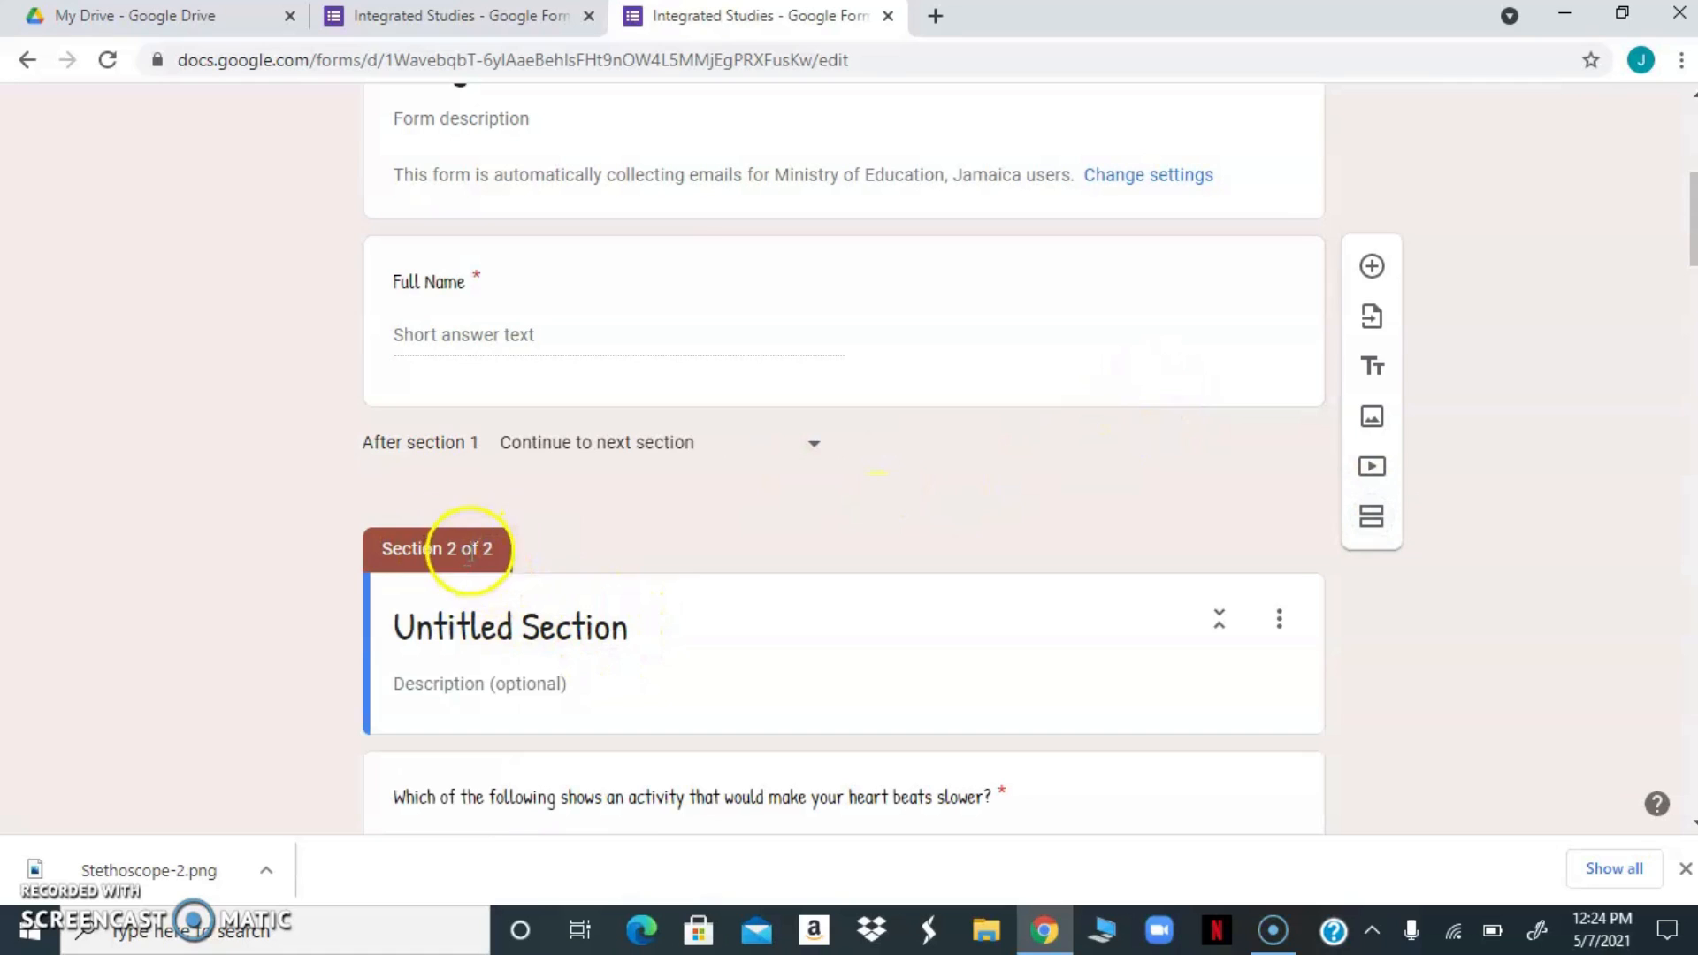
pyautogui.click(632, 626)
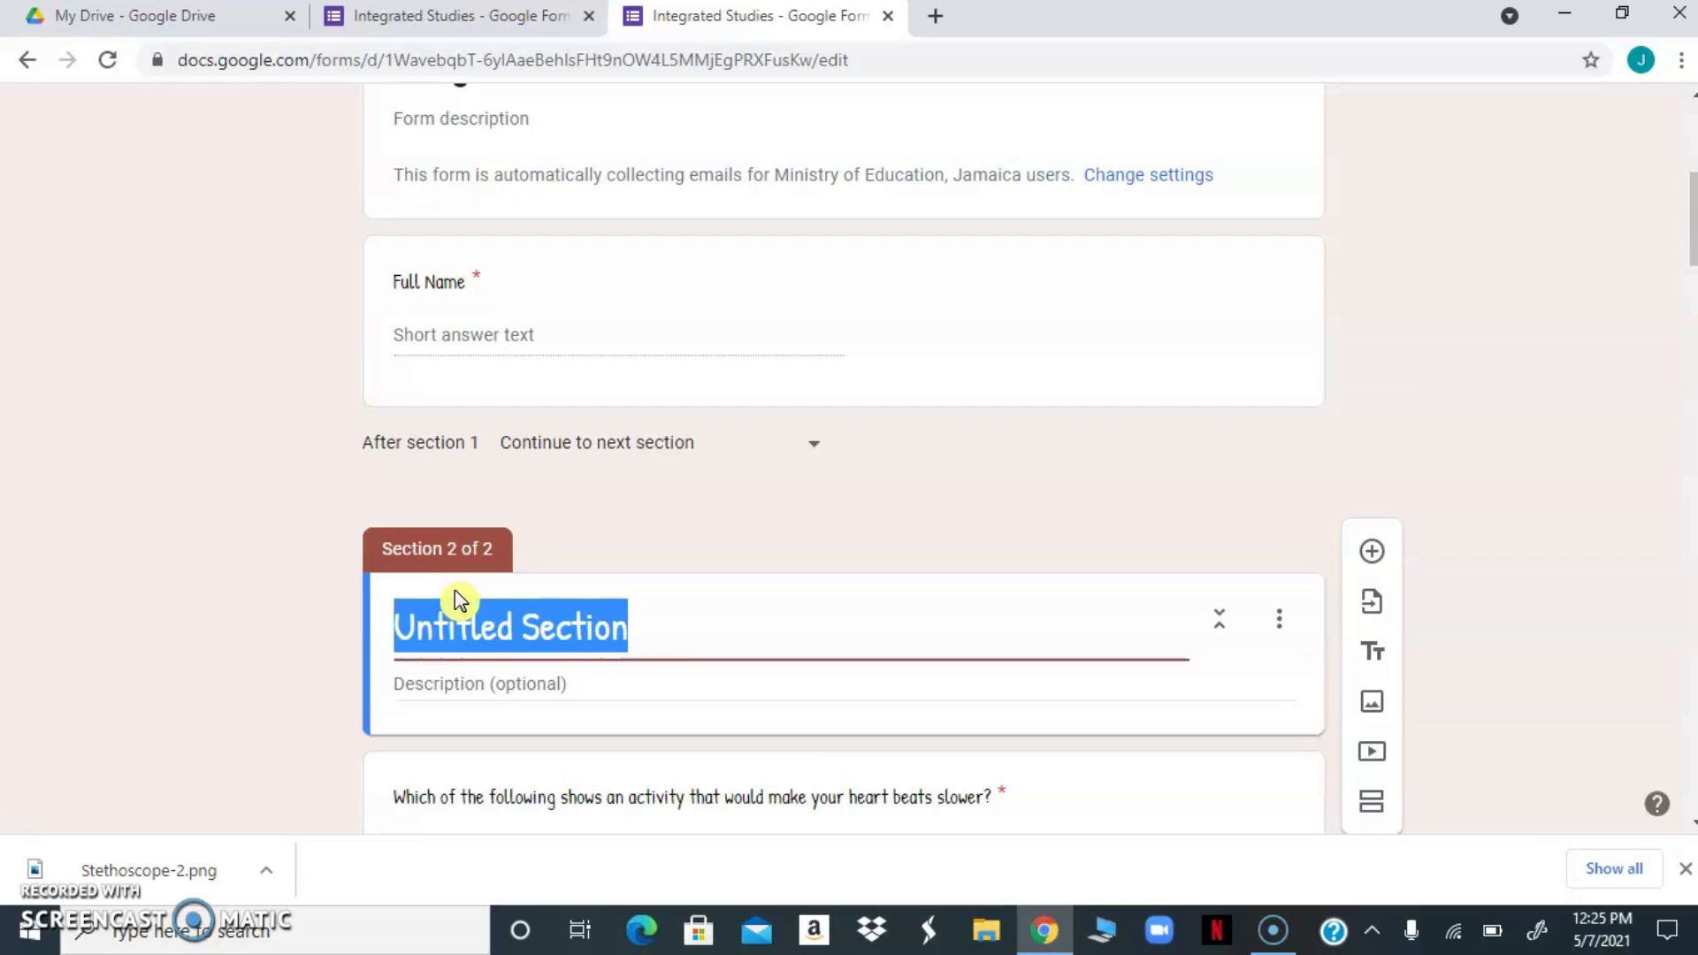
# Title section 2 "My Body" and give it the description "Answer all questions."
pyautogui.write('My Body')
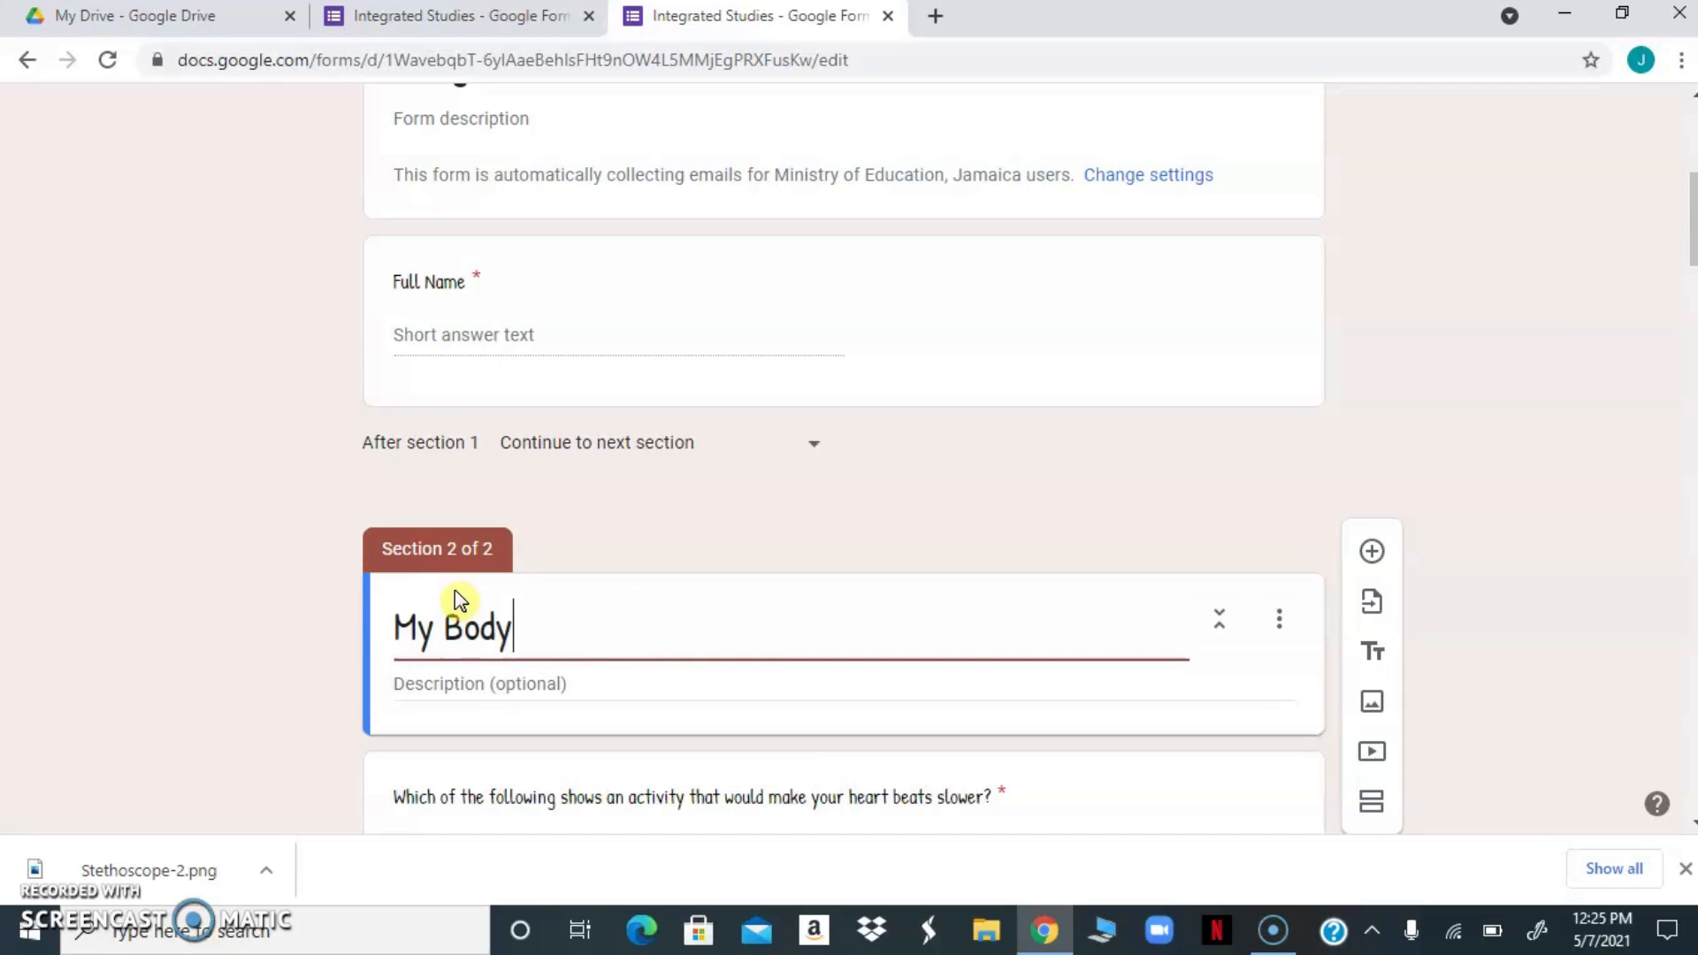
pyautogui.click(487, 682)
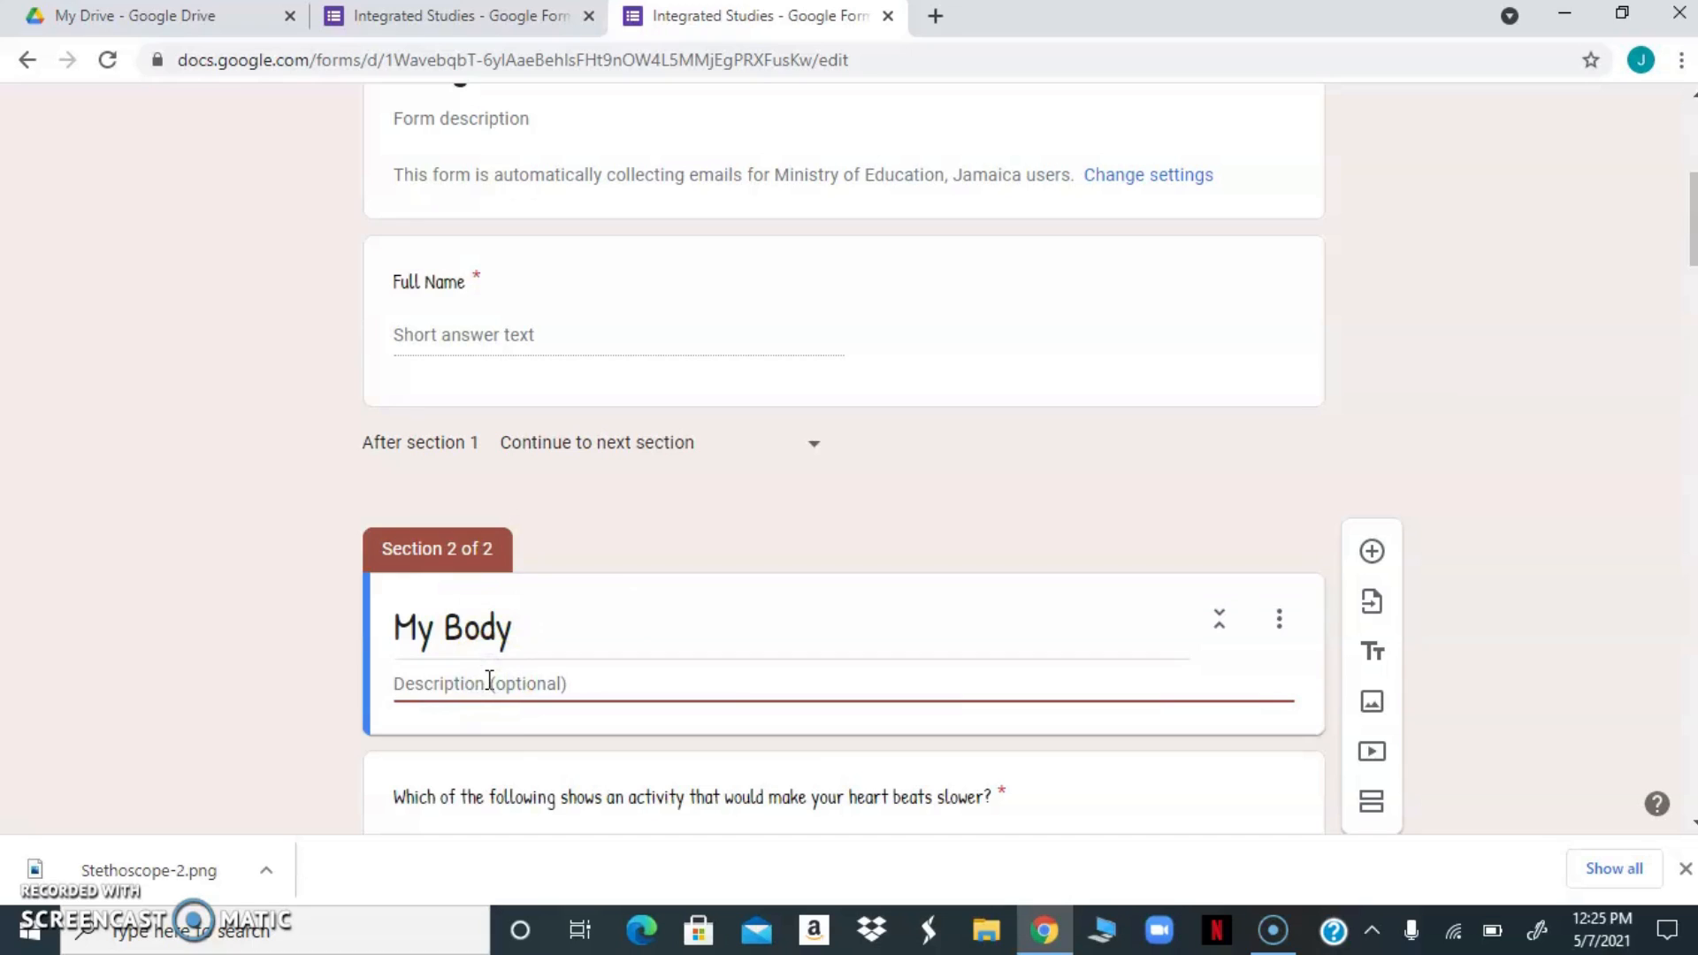
pyautogui.write('Answer all questions.')
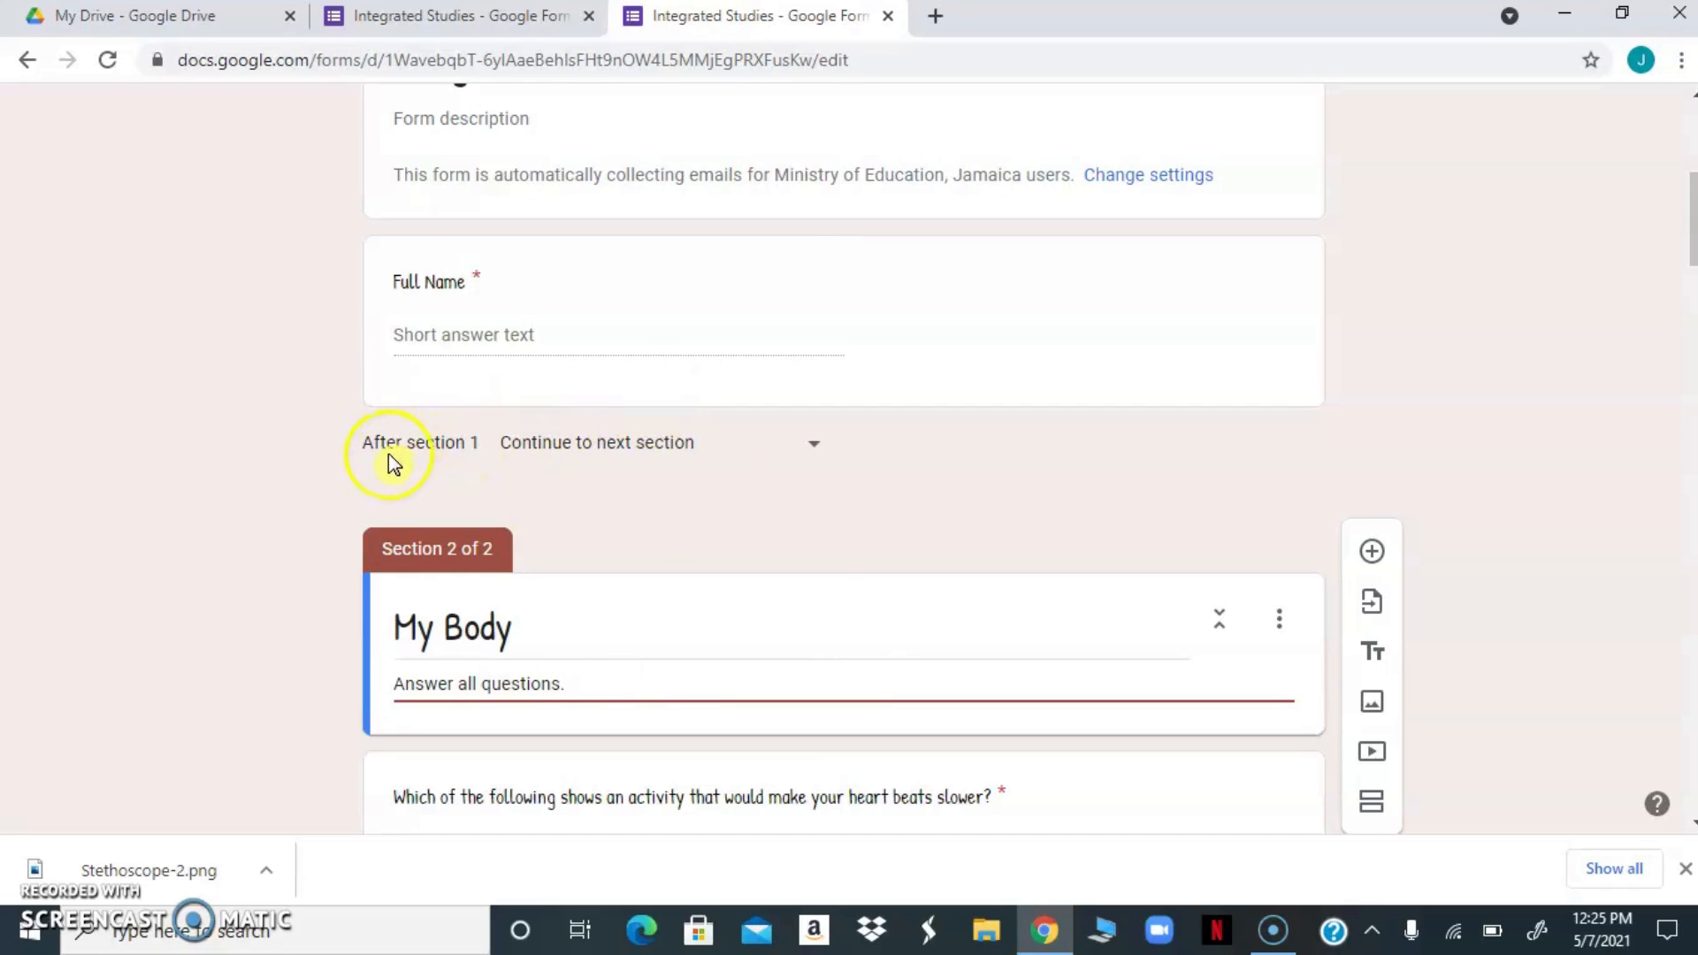
# Set the navigation after section 1 to go to section 2 (My Body)
pyautogui.click(815, 450)
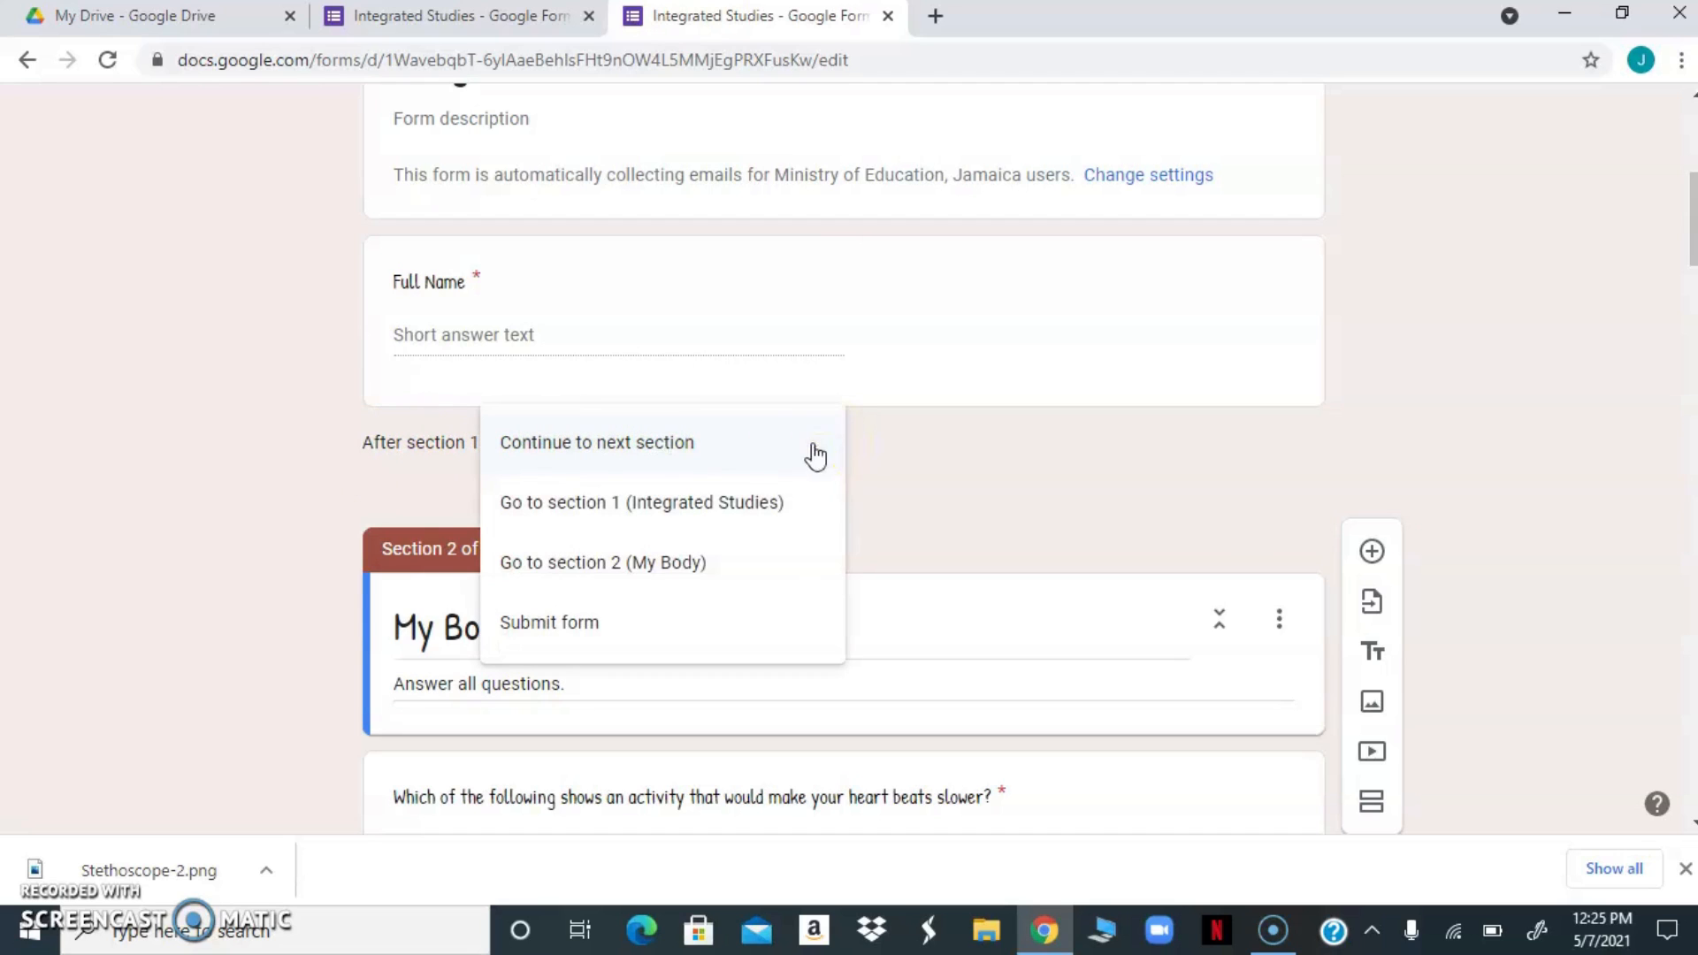
pyautogui.click(669, 577)
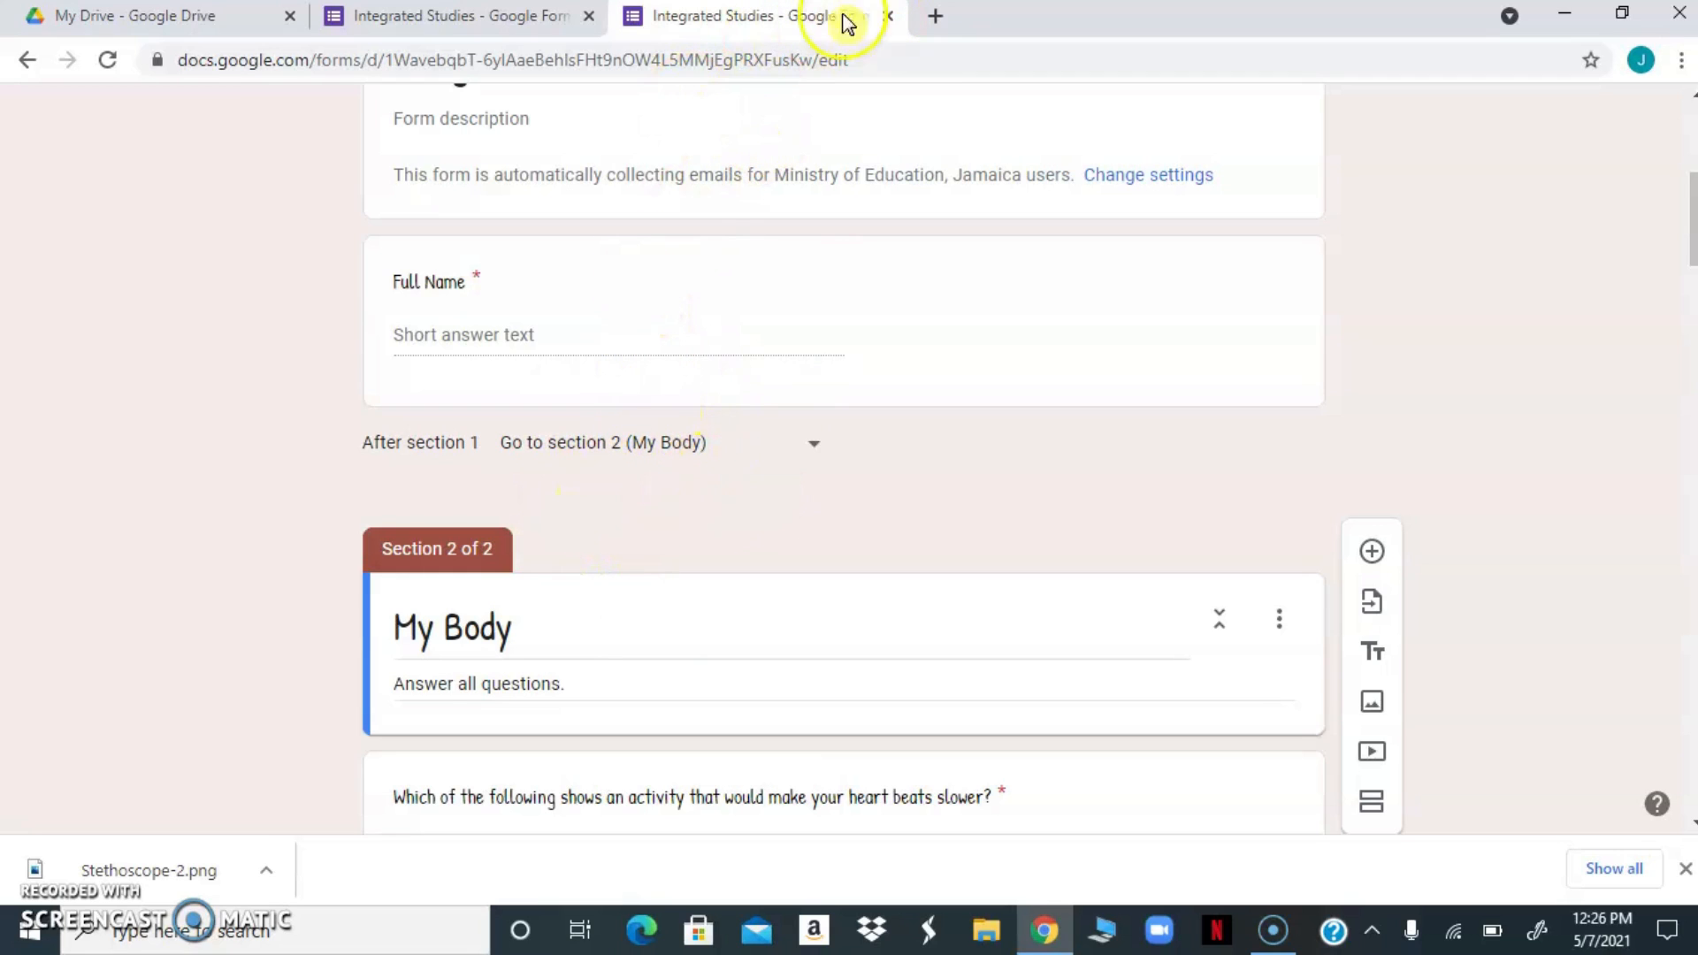
# Preview the quiz's Full Name page as respondents see it, and return to the form editor
pyautogui.moveTo(1691, 228); pyautogui.dragTo(1691, 142)
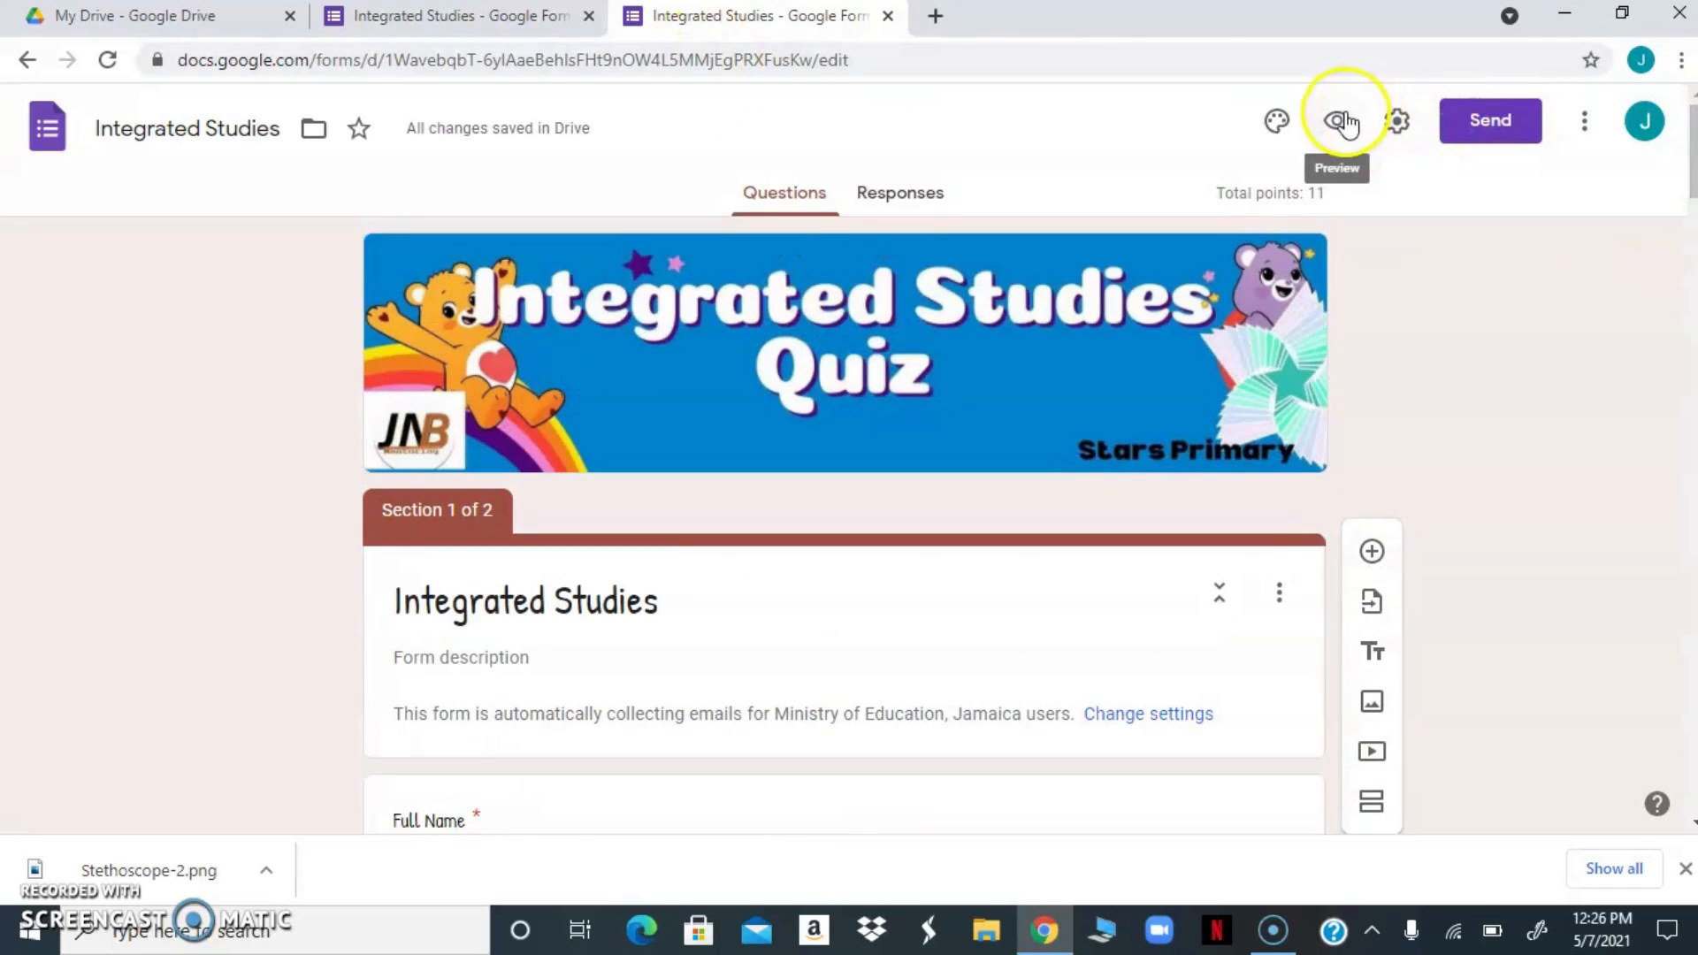
pyautogui.click(1341, 119)
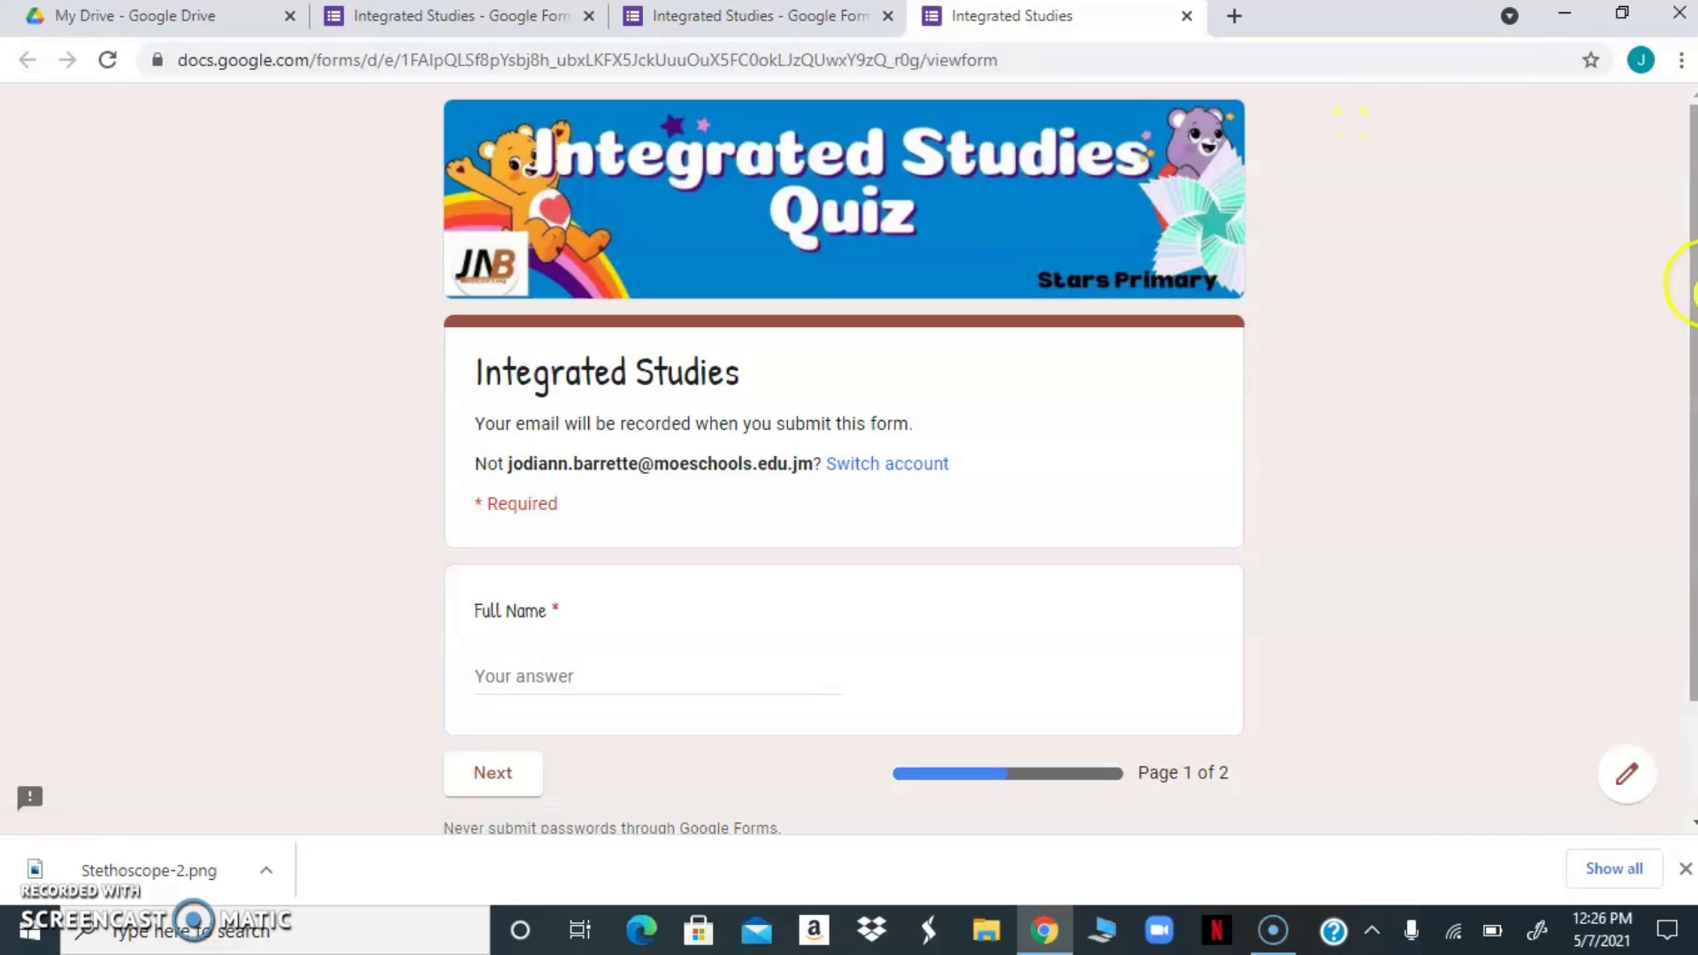
pyautogui.moveTo(1691, 278); pyautogui.dragTo(1691, 390)
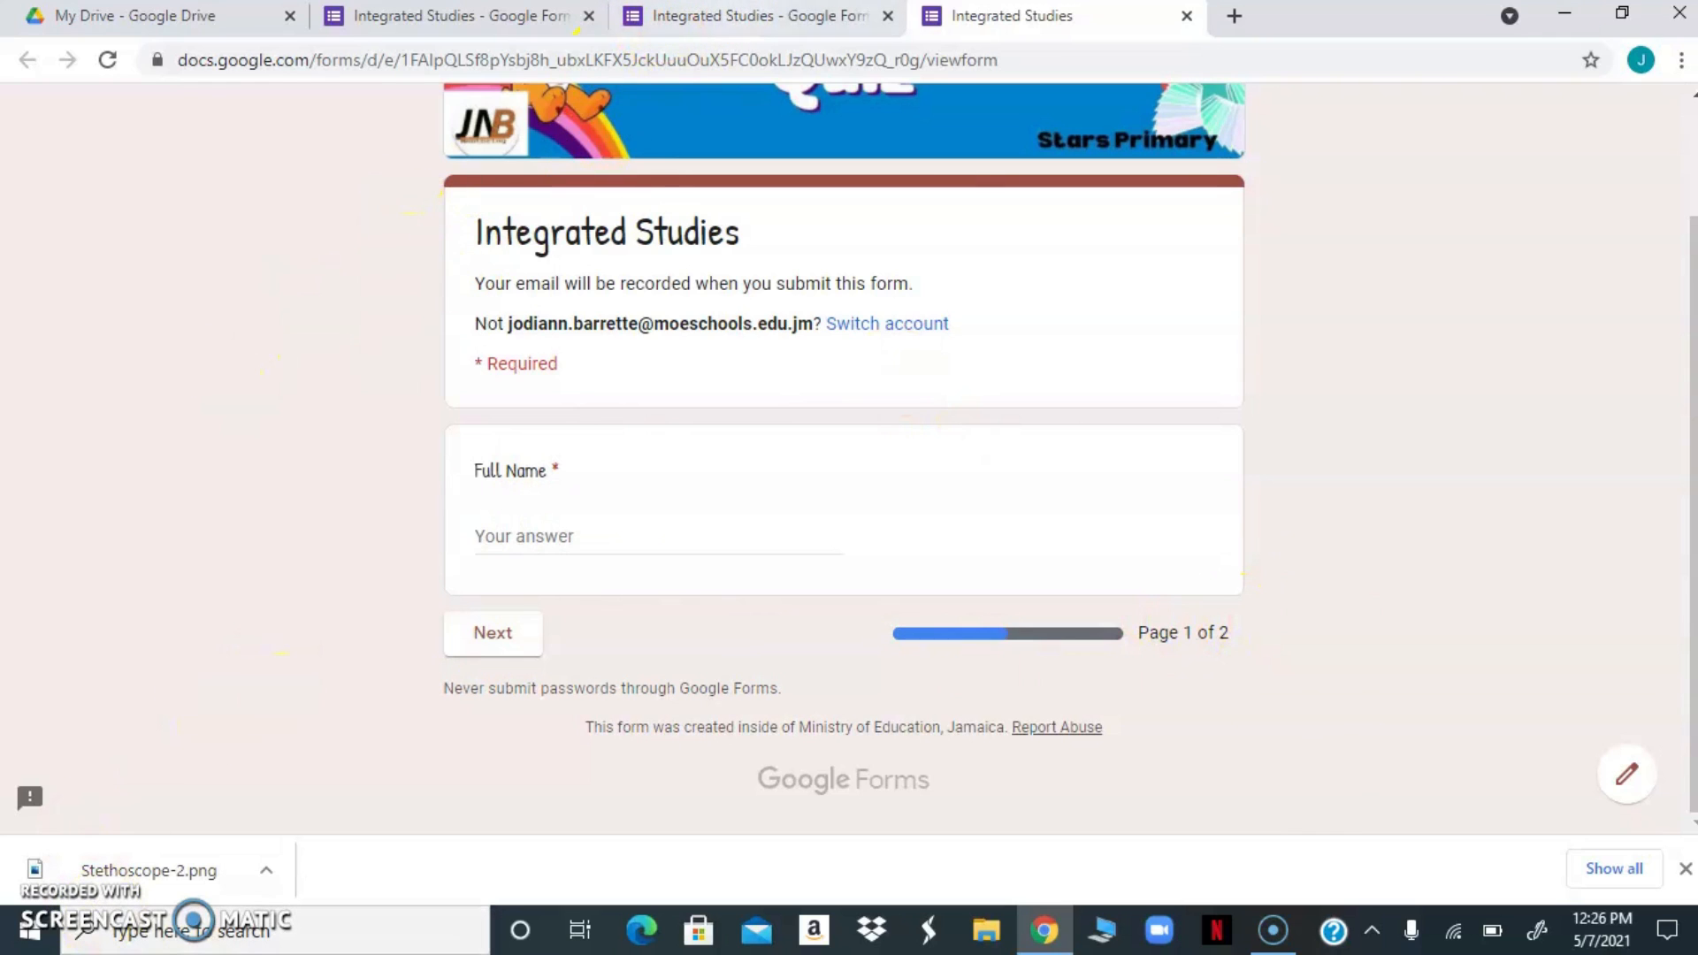
pyautogui.click(727, 16)
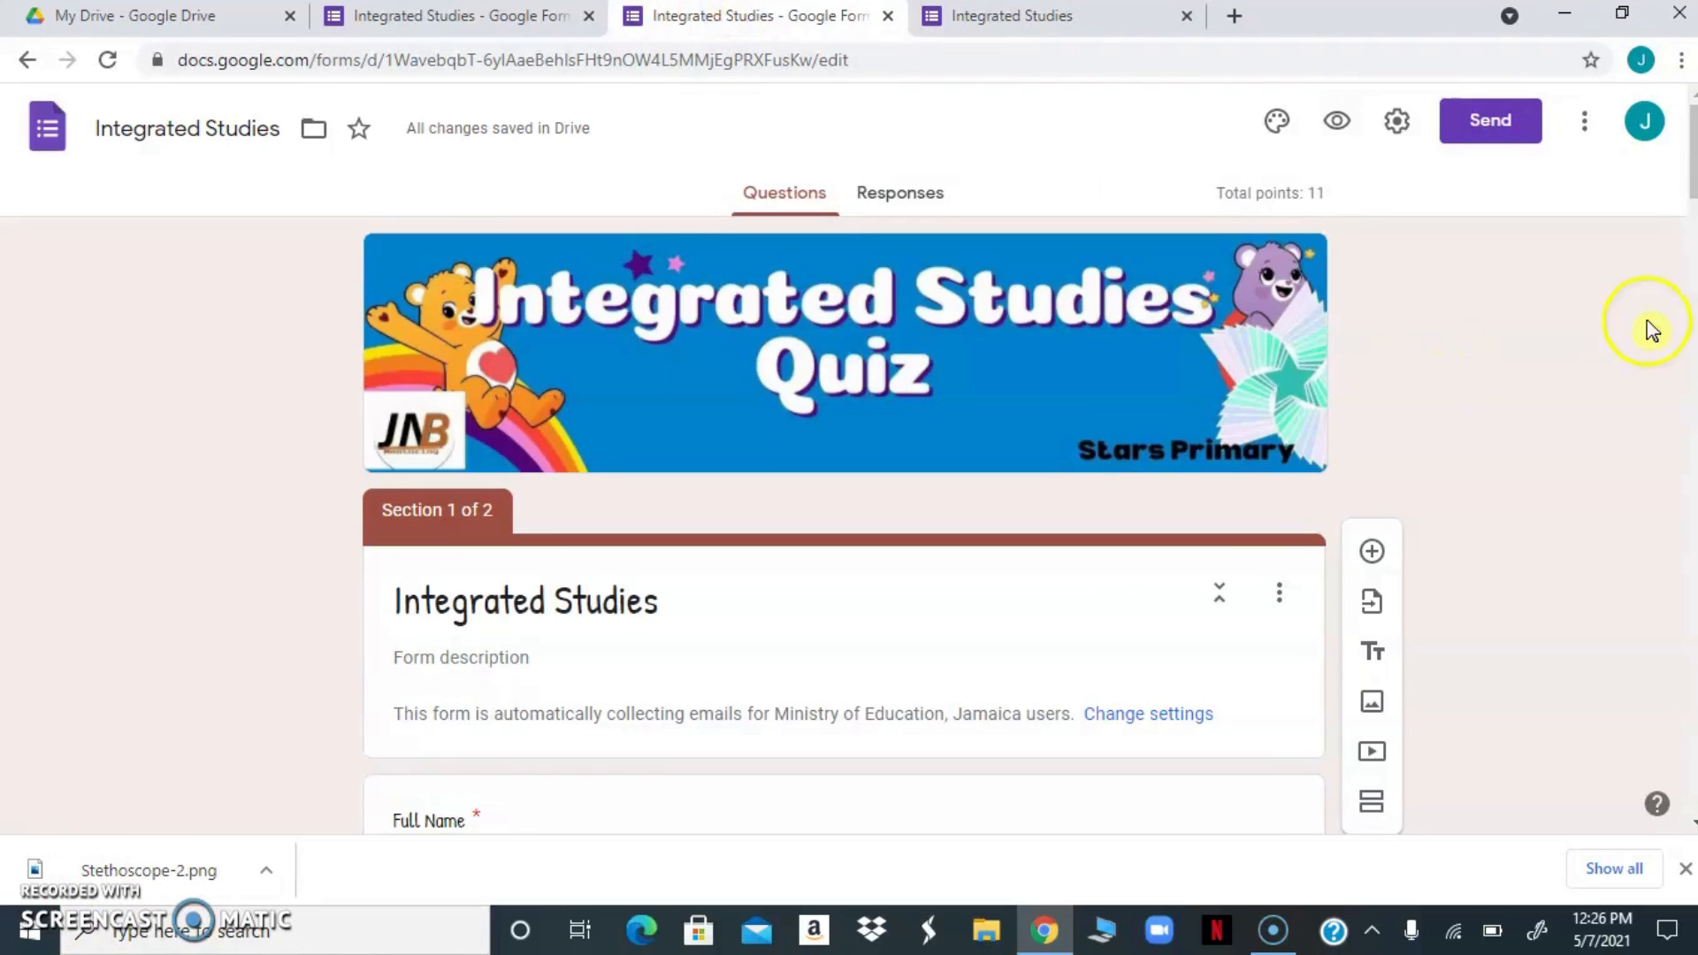
# Move the dropdown question with the stethoscope image to the end of the form, after the heart doctor question
pyautogui.scroll(-4, 1690, 221)
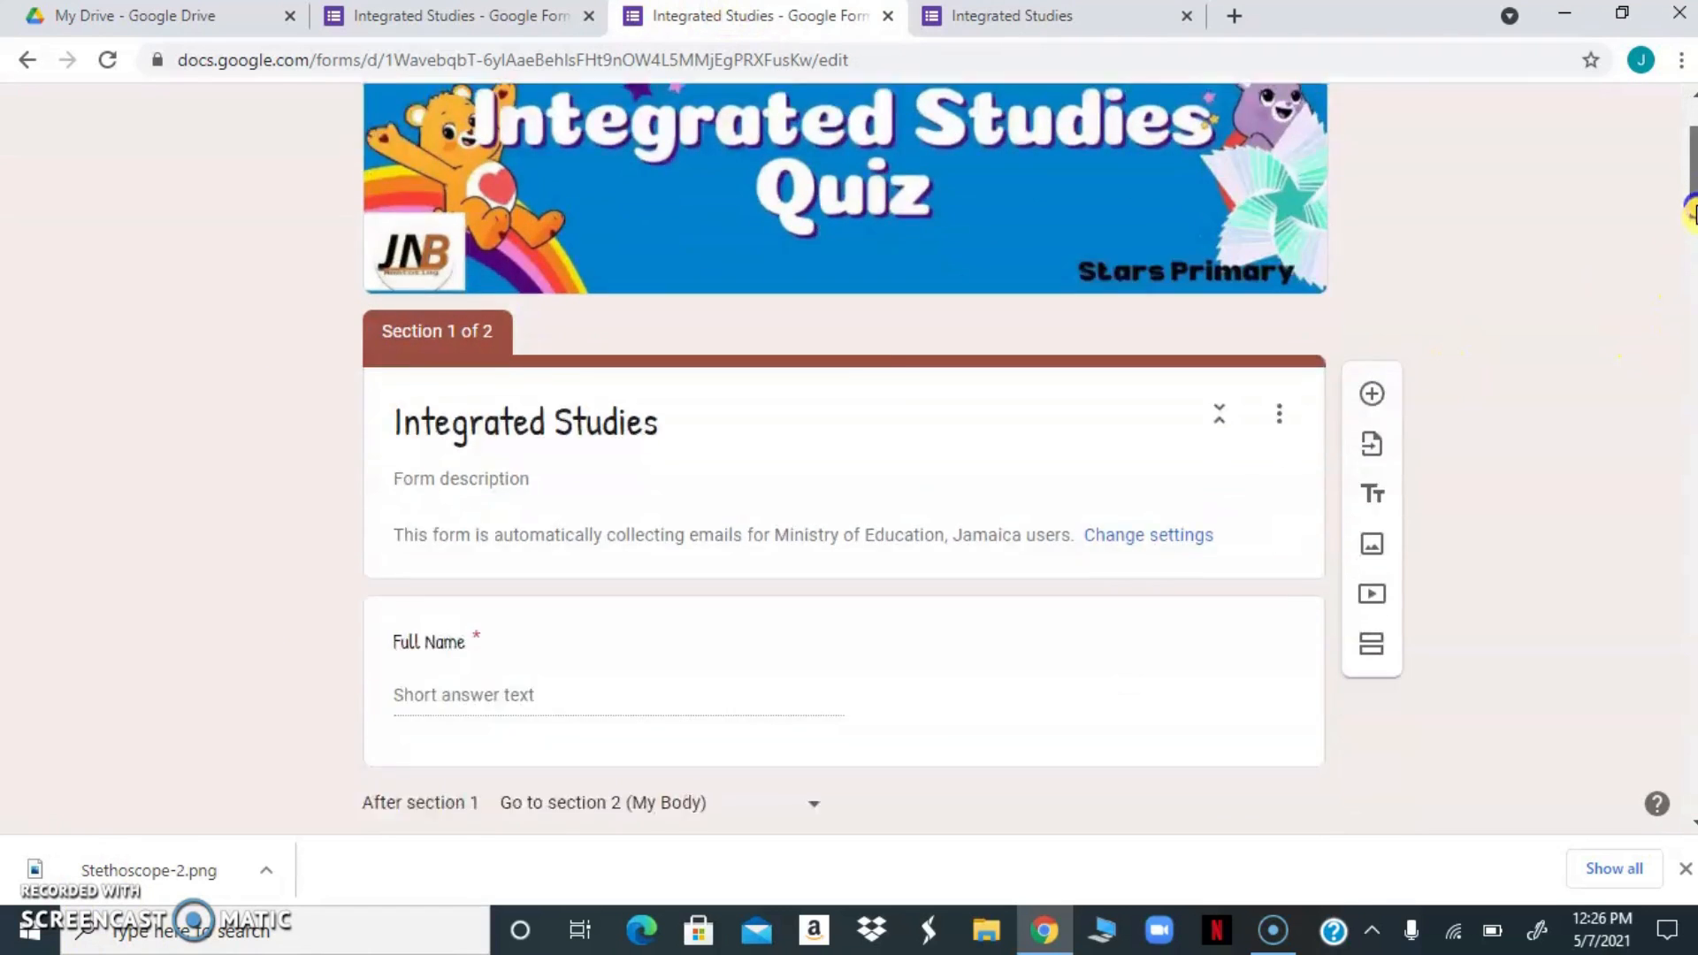
pyautogui.moveTo(1689, 231); pyautogui.dragTo(1614, 818)
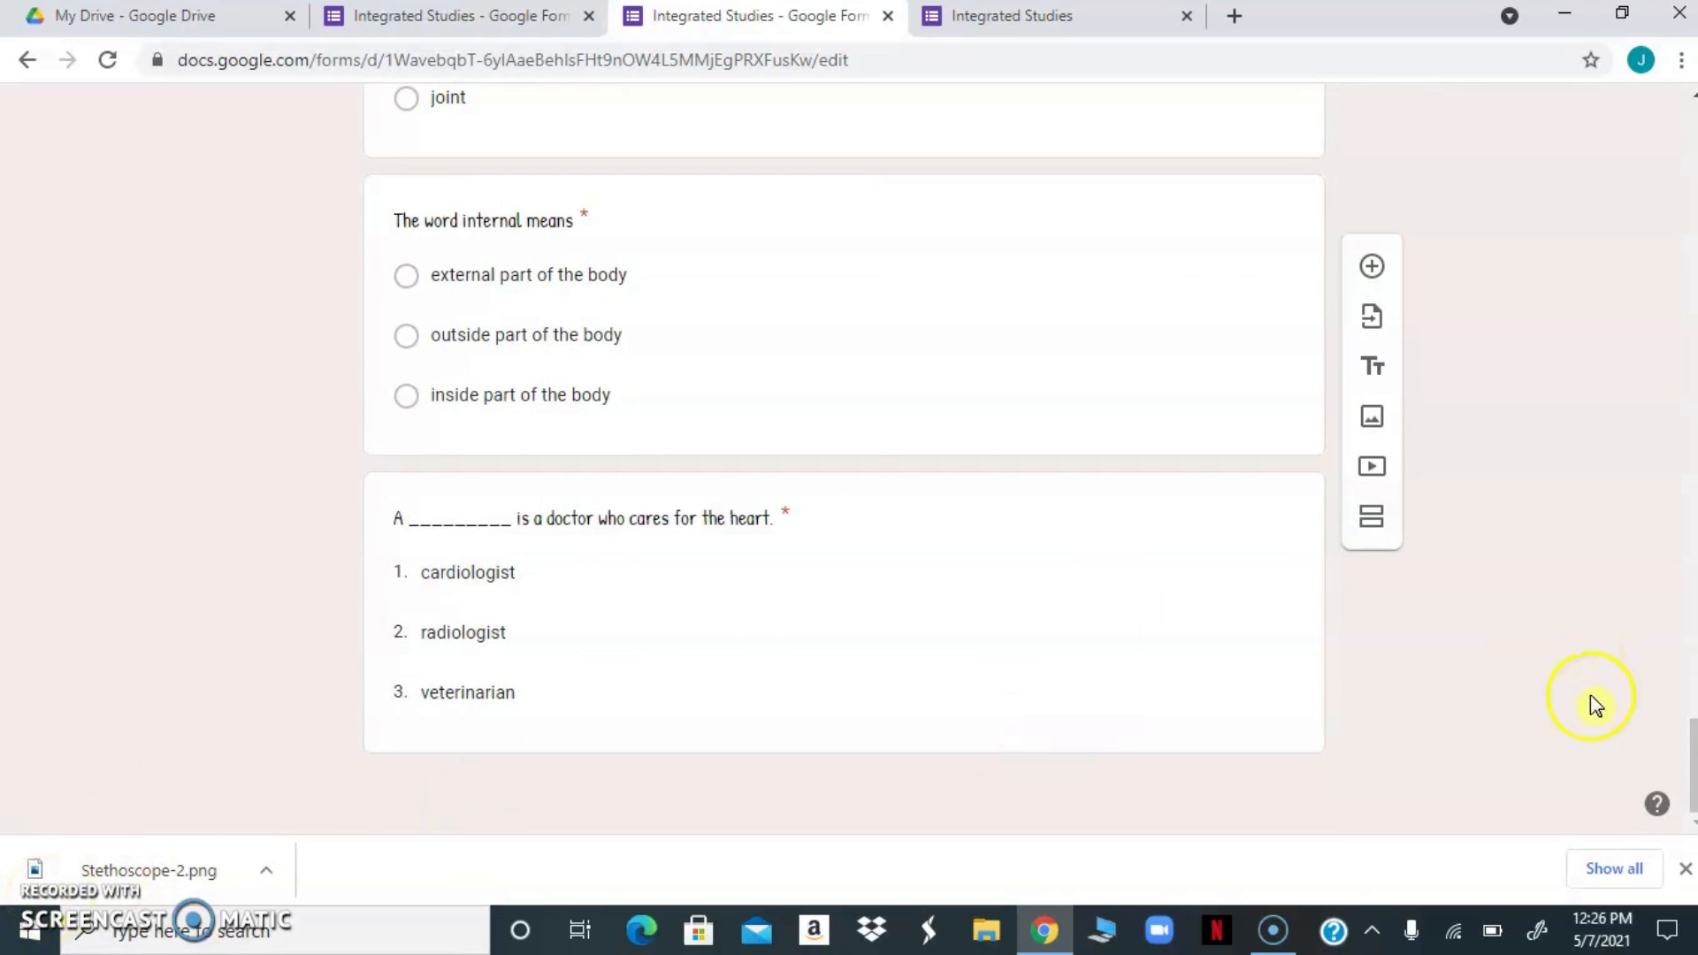
pyautogui.moveTo(1691, 743); pyautogui.dragTo(1666, 442)
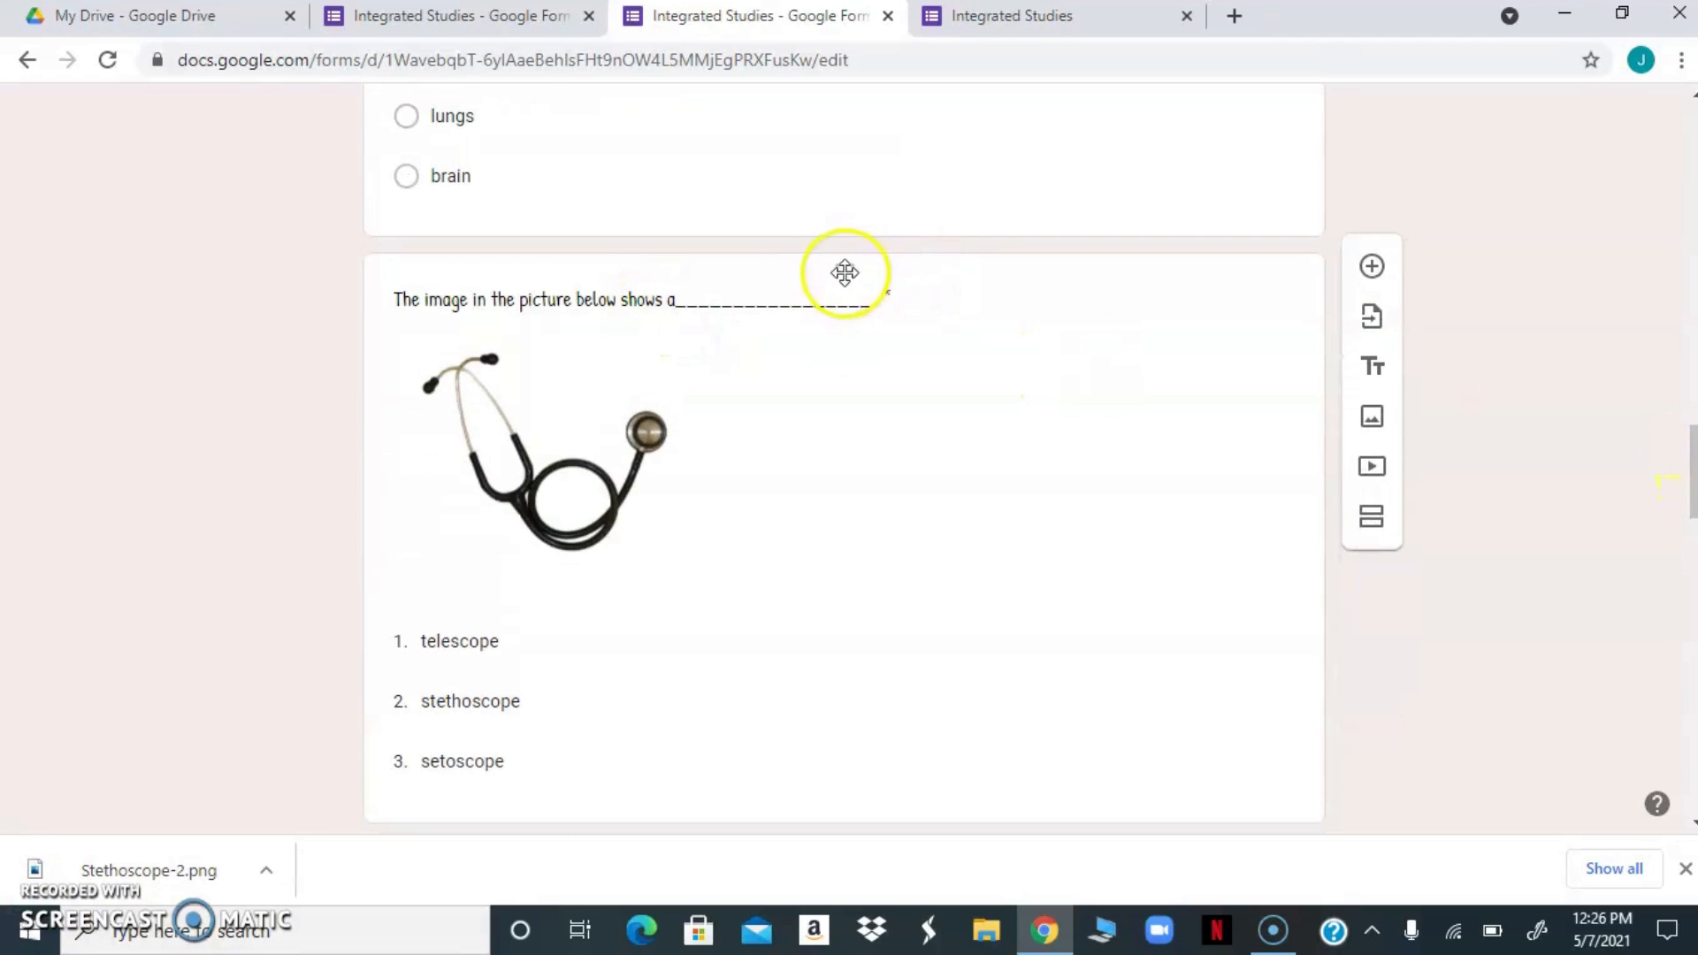
pyautogui.moveTo(840, 272); pyautogui.dragTo(846, 416)
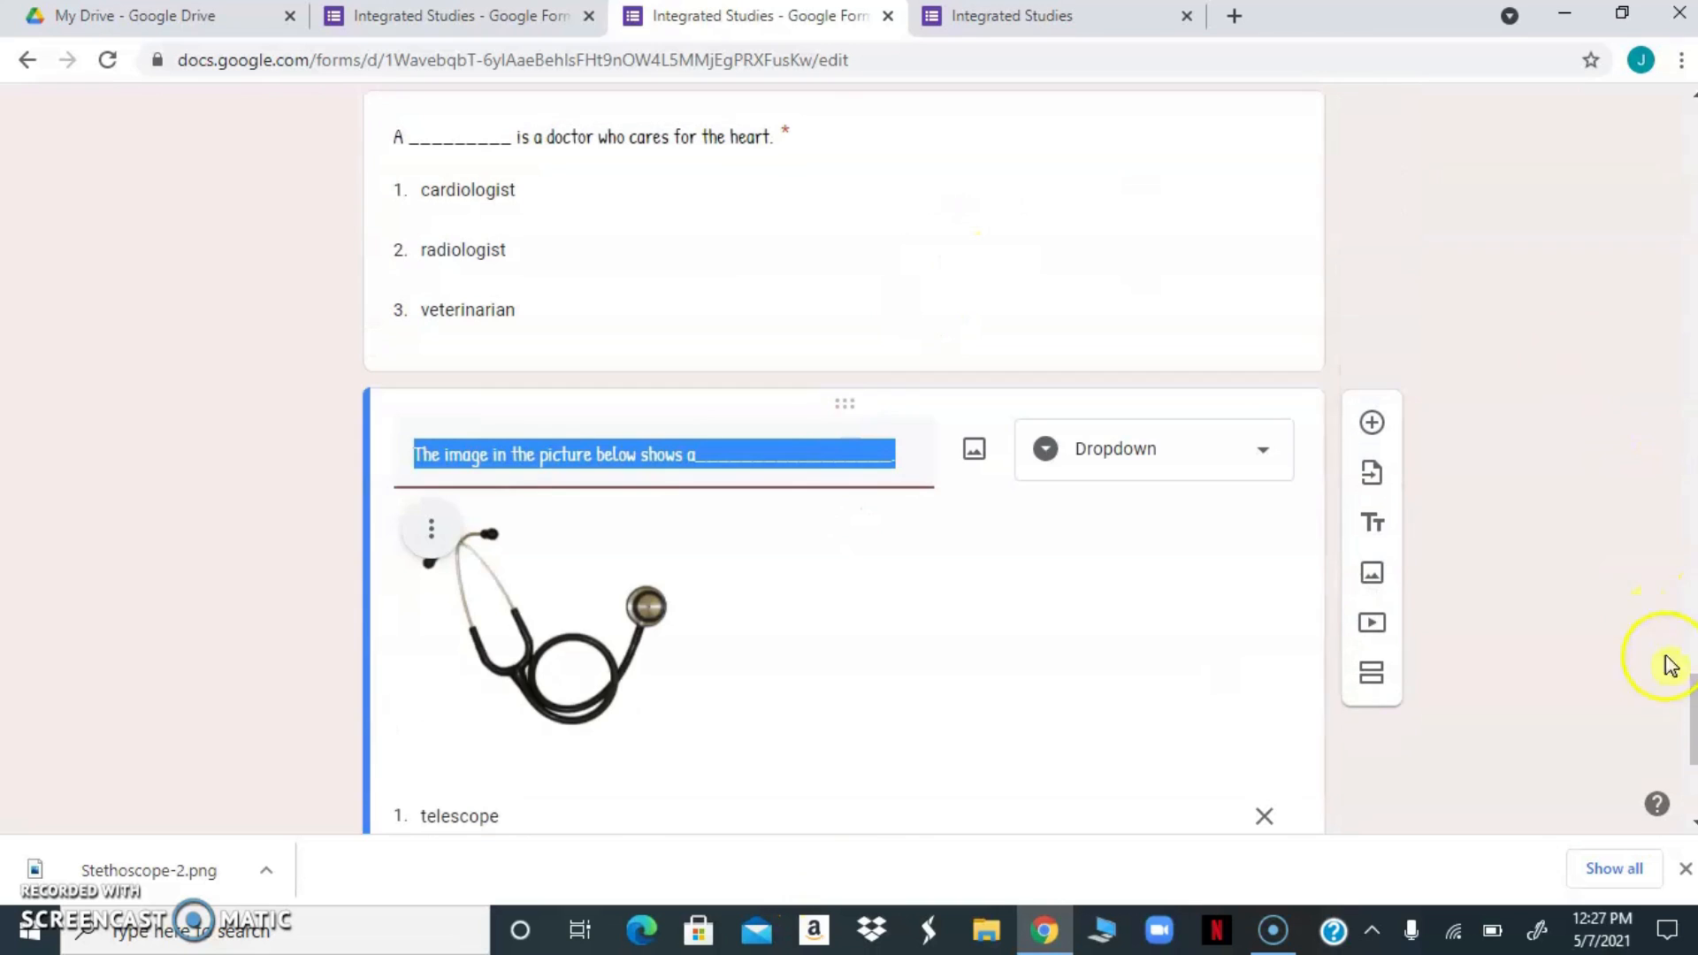
pyautogui.moveTo(1691, 703)
pyautogui.mouseDown()
pyautogui.moveTo(1678, 636)
pyautogui.moveTo(1671, 686)
pyautogui.mouseUp()
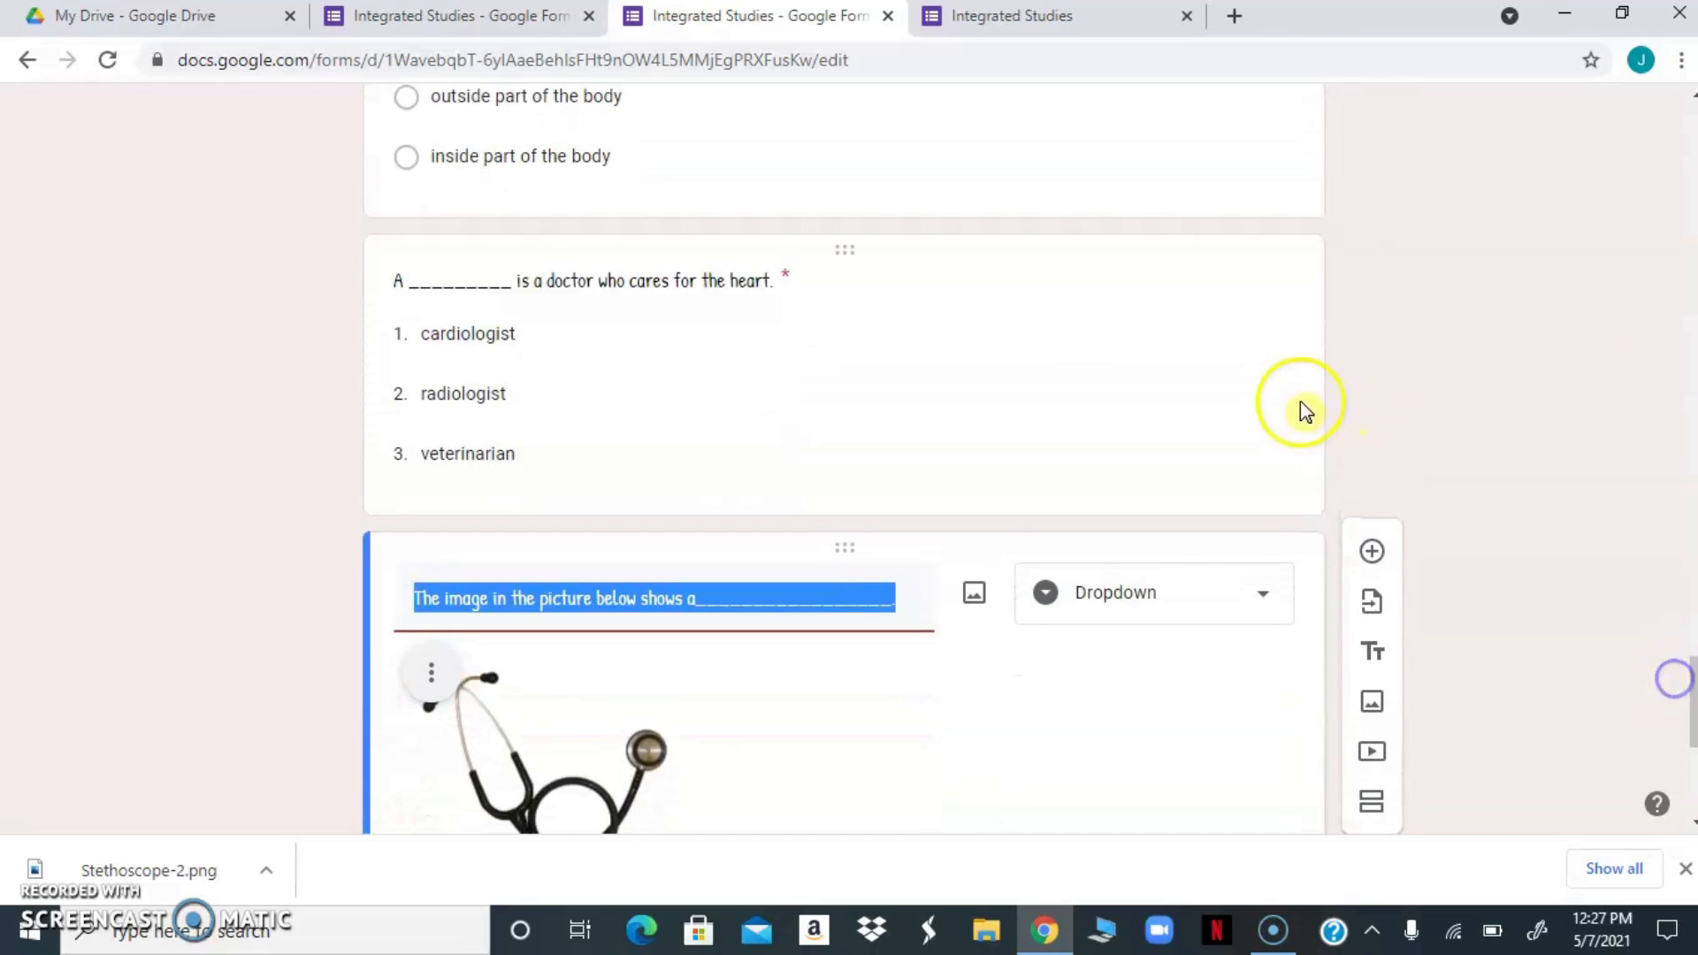
# Add a title and description block and place it between the "internal means" question and the heart doctor question
pyautogui.click(1284, 491)
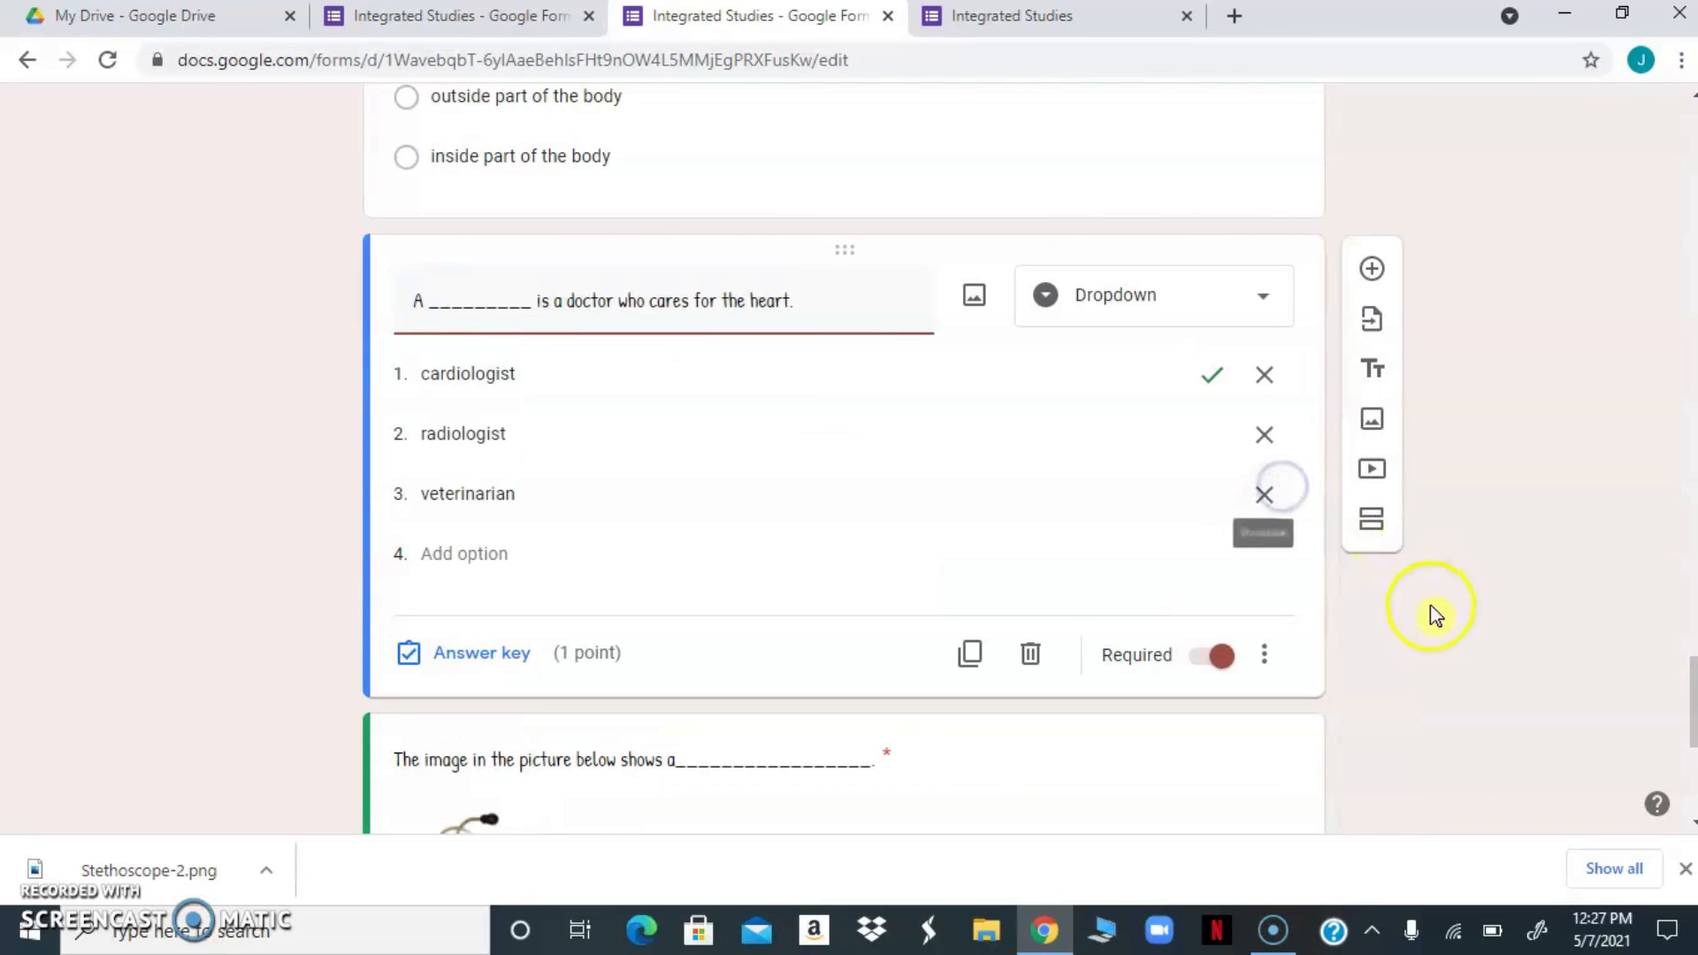
pyautogui.click(1373, 371)
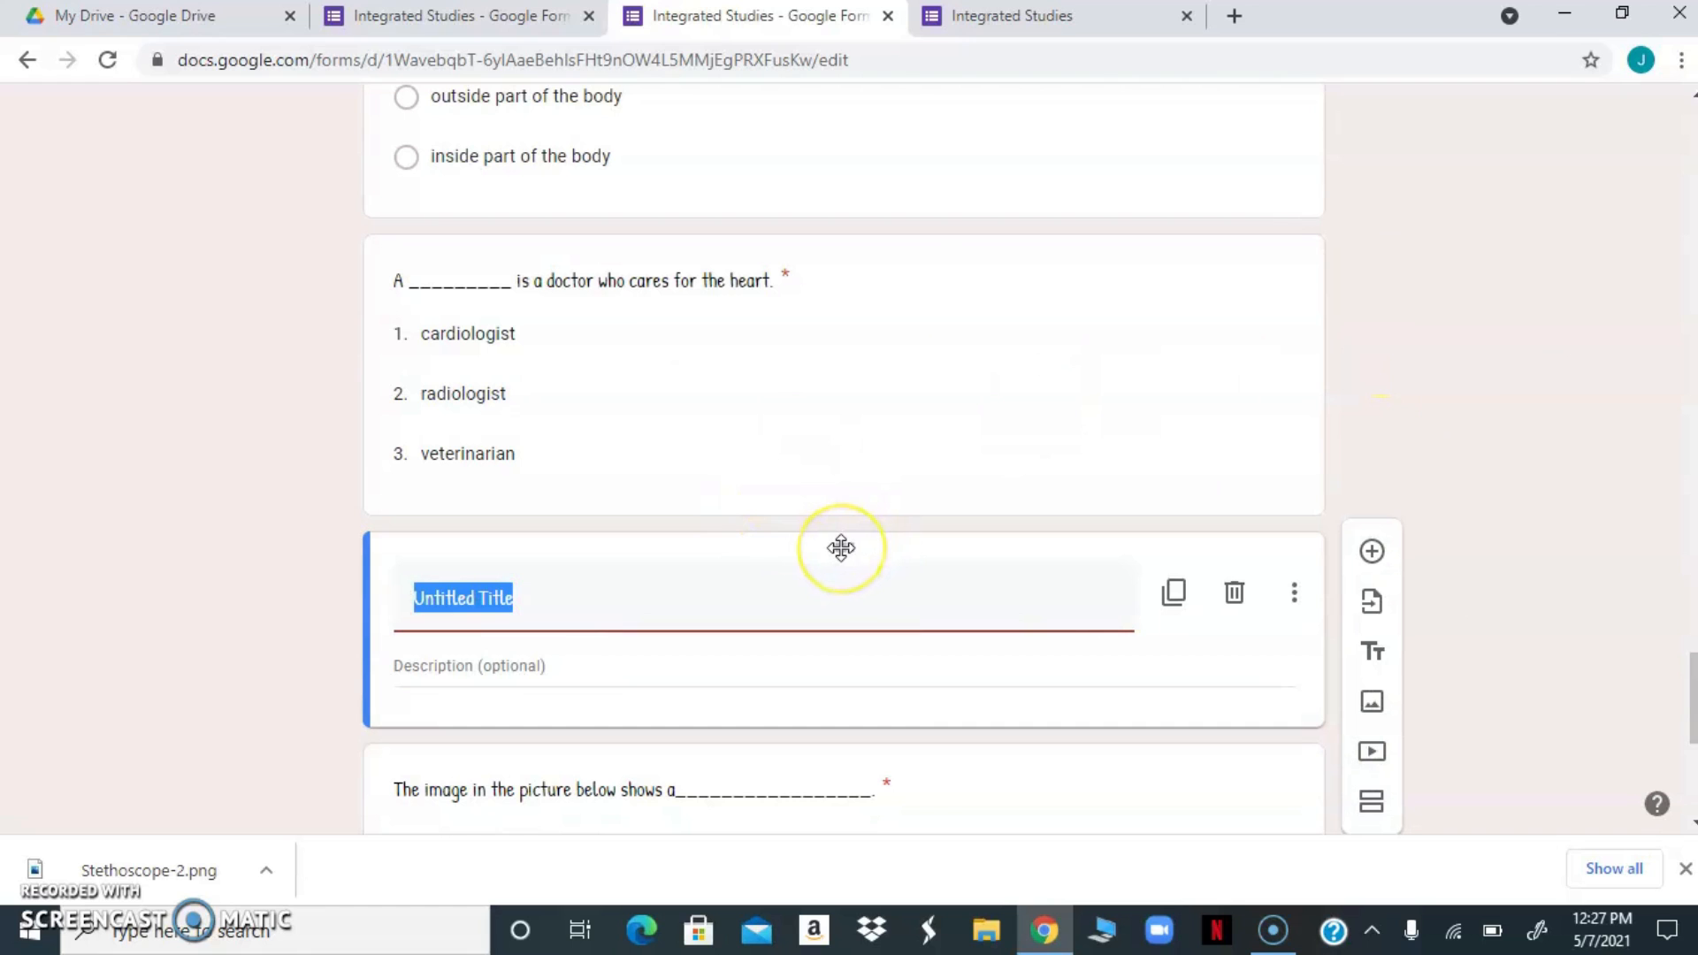
pyautogui.moveTo(841, 549); pyautogui.dragTo(788, 417)
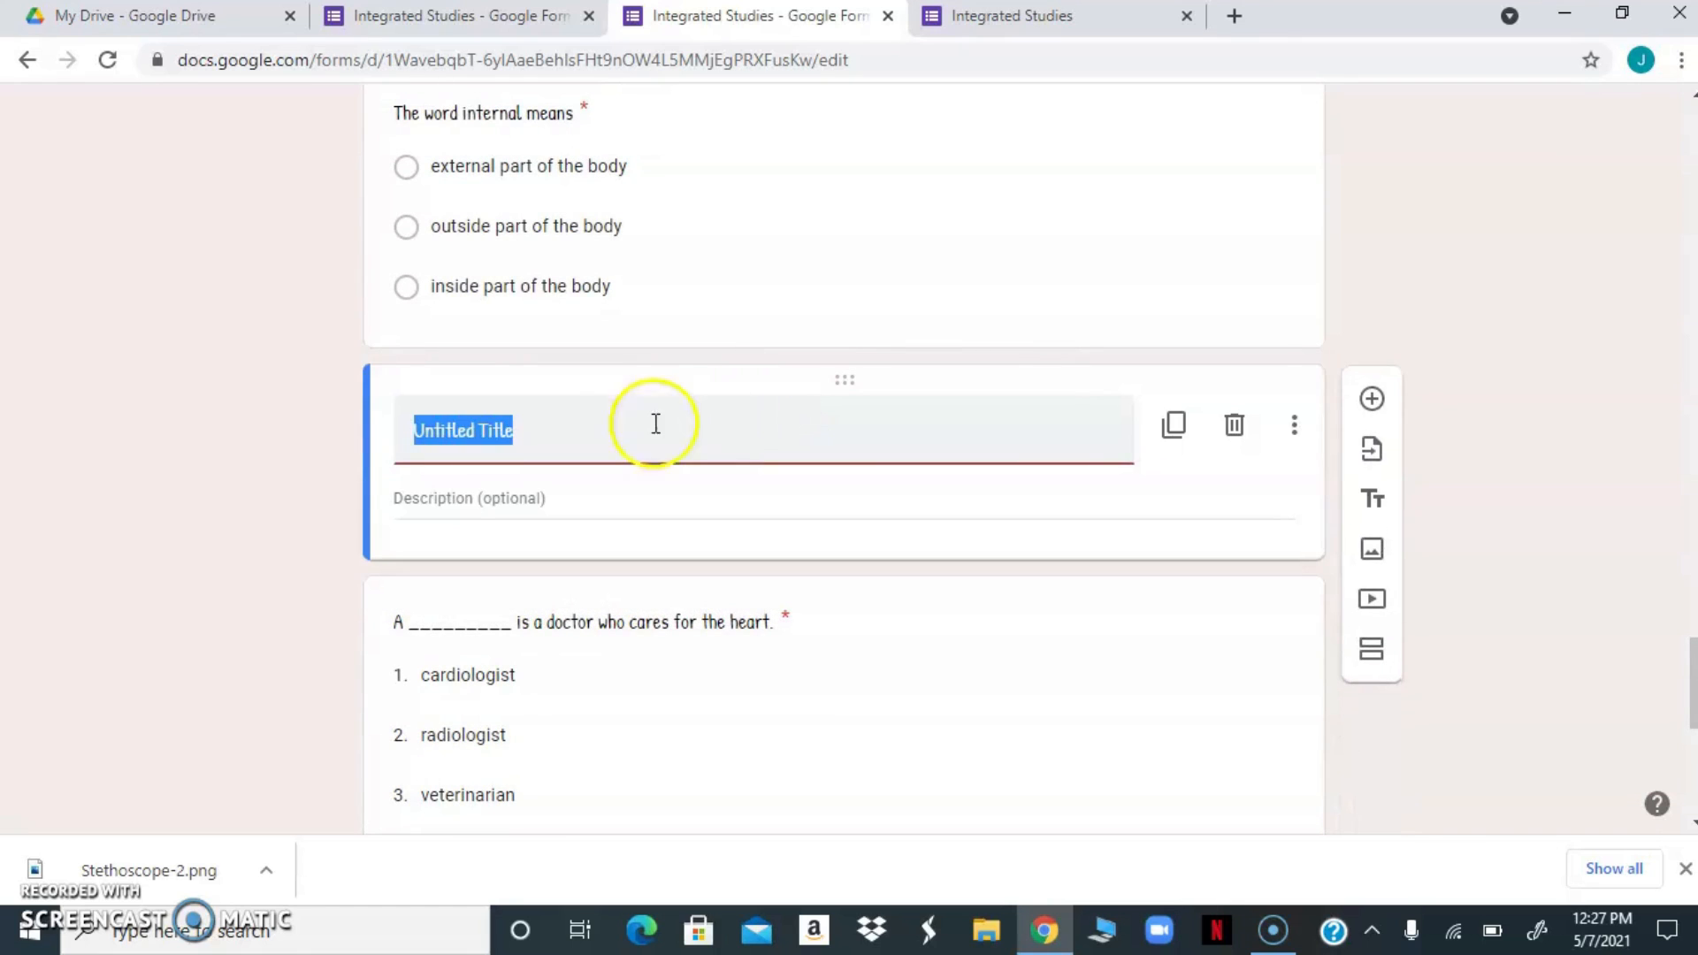
# Title the new text block "Dropdown arrow" with the description "Click on the arrow to select the correct answer."
pyautogui.click(540, 432)
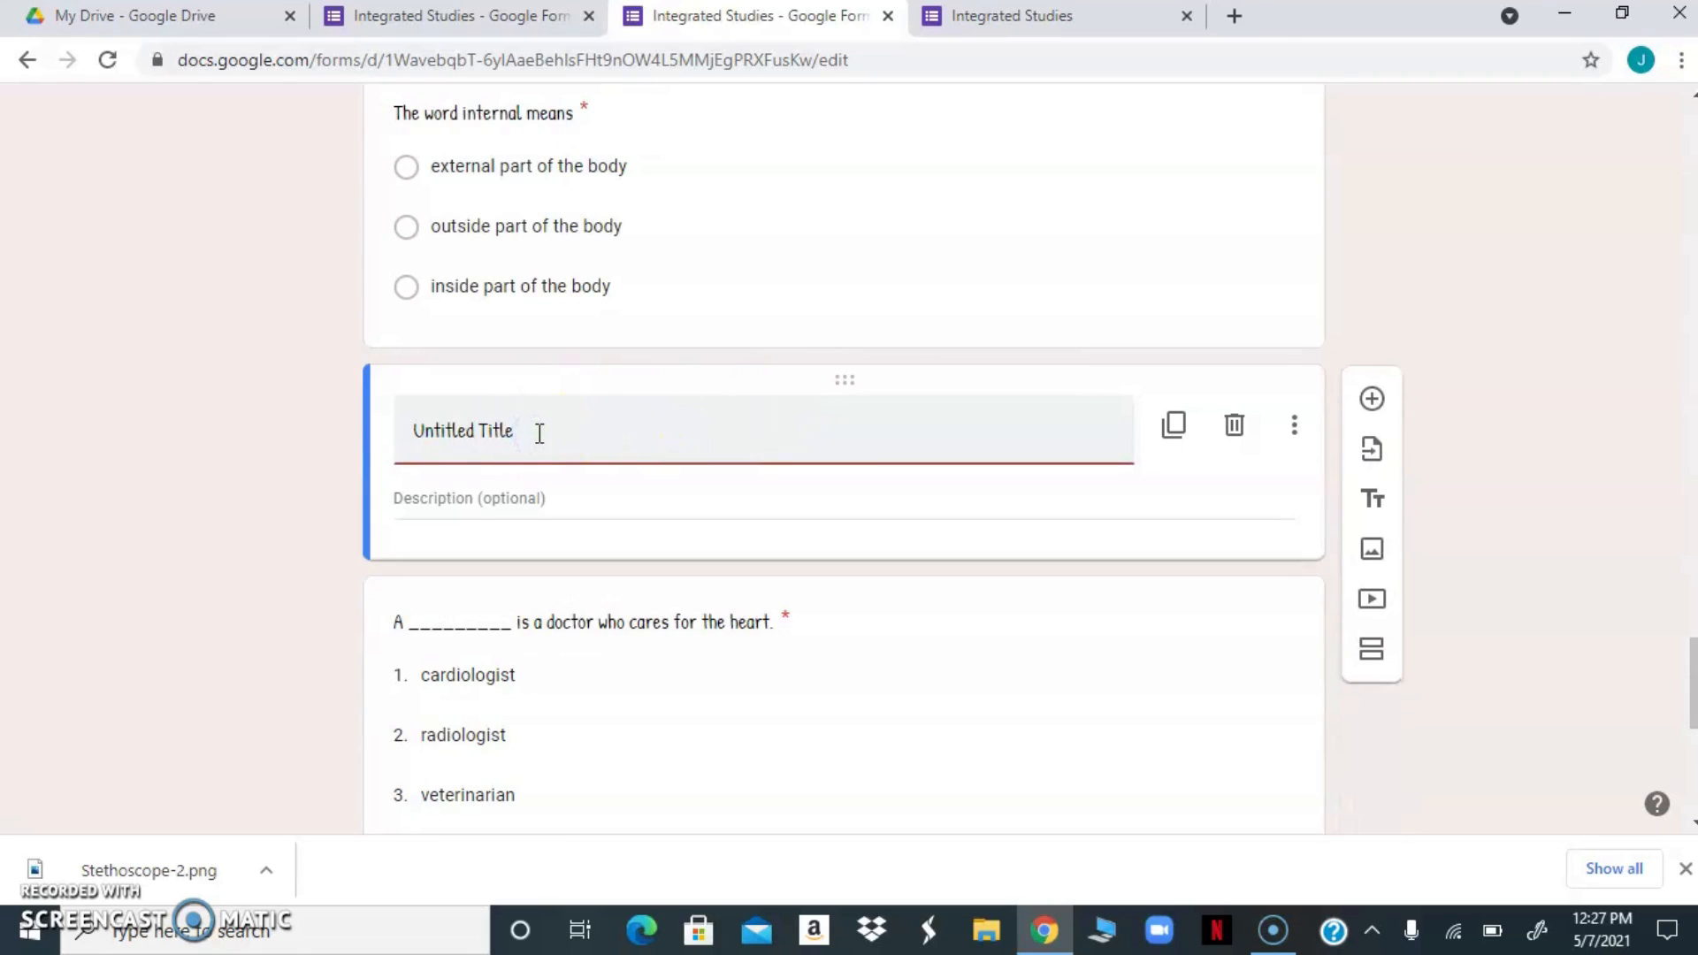
pyautogui.press('BackSpace')
pyautogui.press('BackSpace')
pyautogui.press('BackSpace')
pyautogui.press('BackSpace')
pyautogui.press('BackSpace')
pyautogui.press('BackSpace')
pyautogui.press('BackSpace')
pyautogui.press('BackSpace')
pyautogui.press('BackSpace')
pyautogui.press('BackSpace')
pyautogui.click(492, 498)
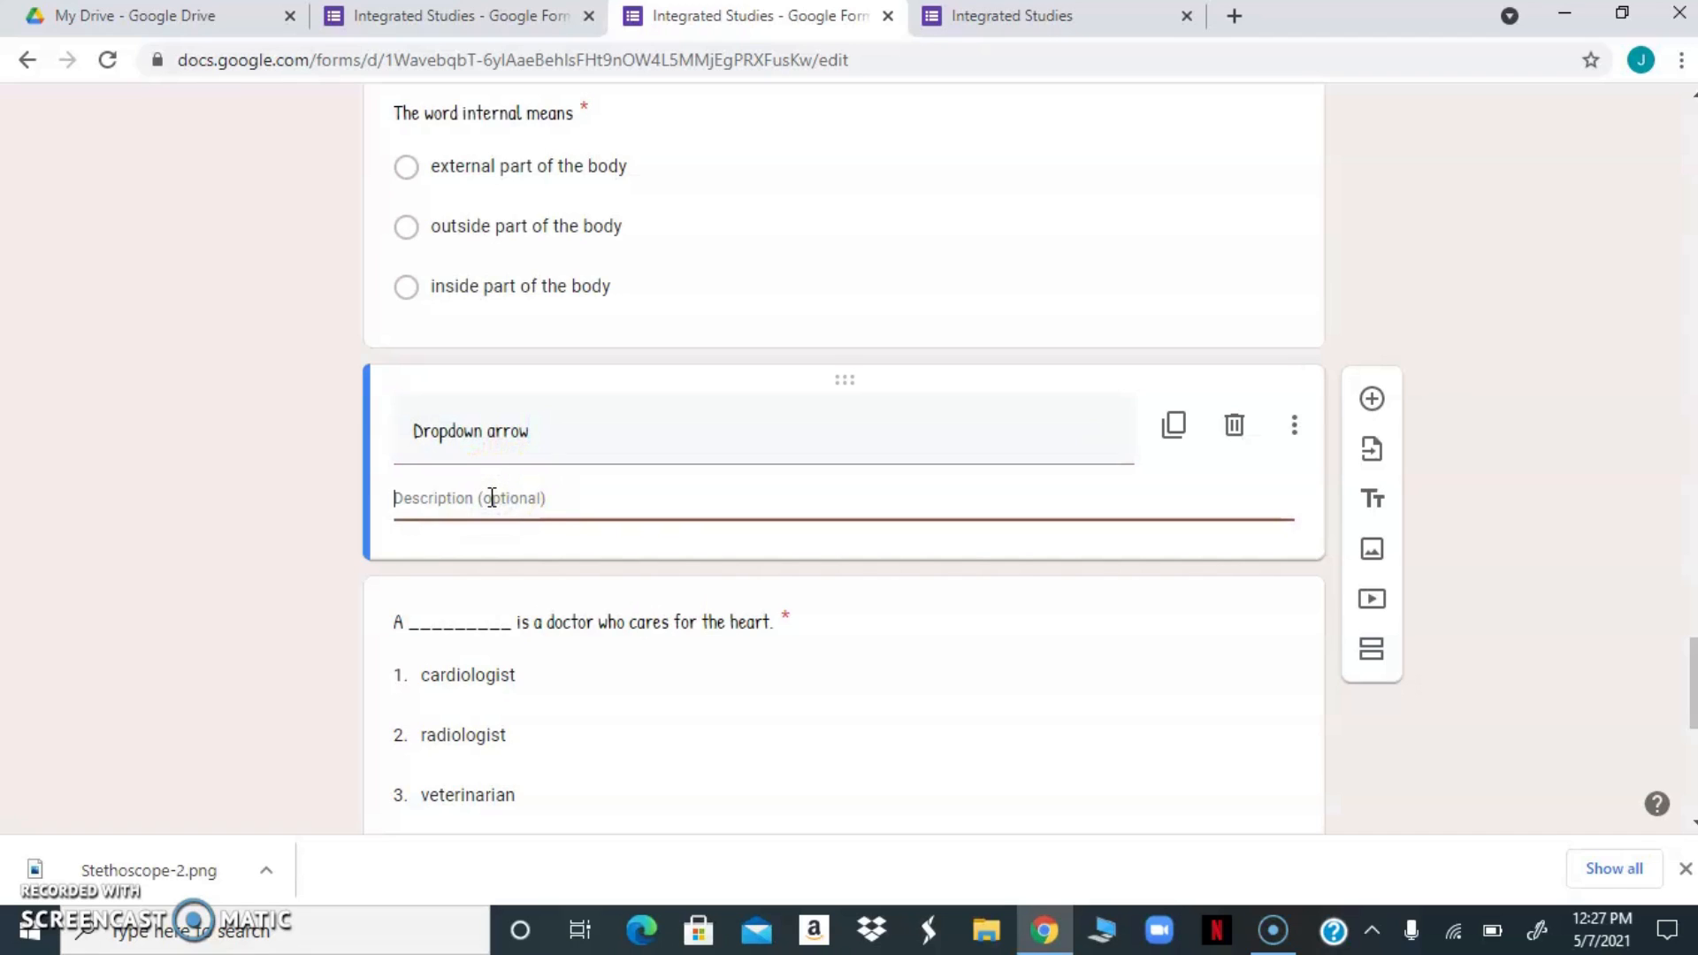
pyautogui.write('c')
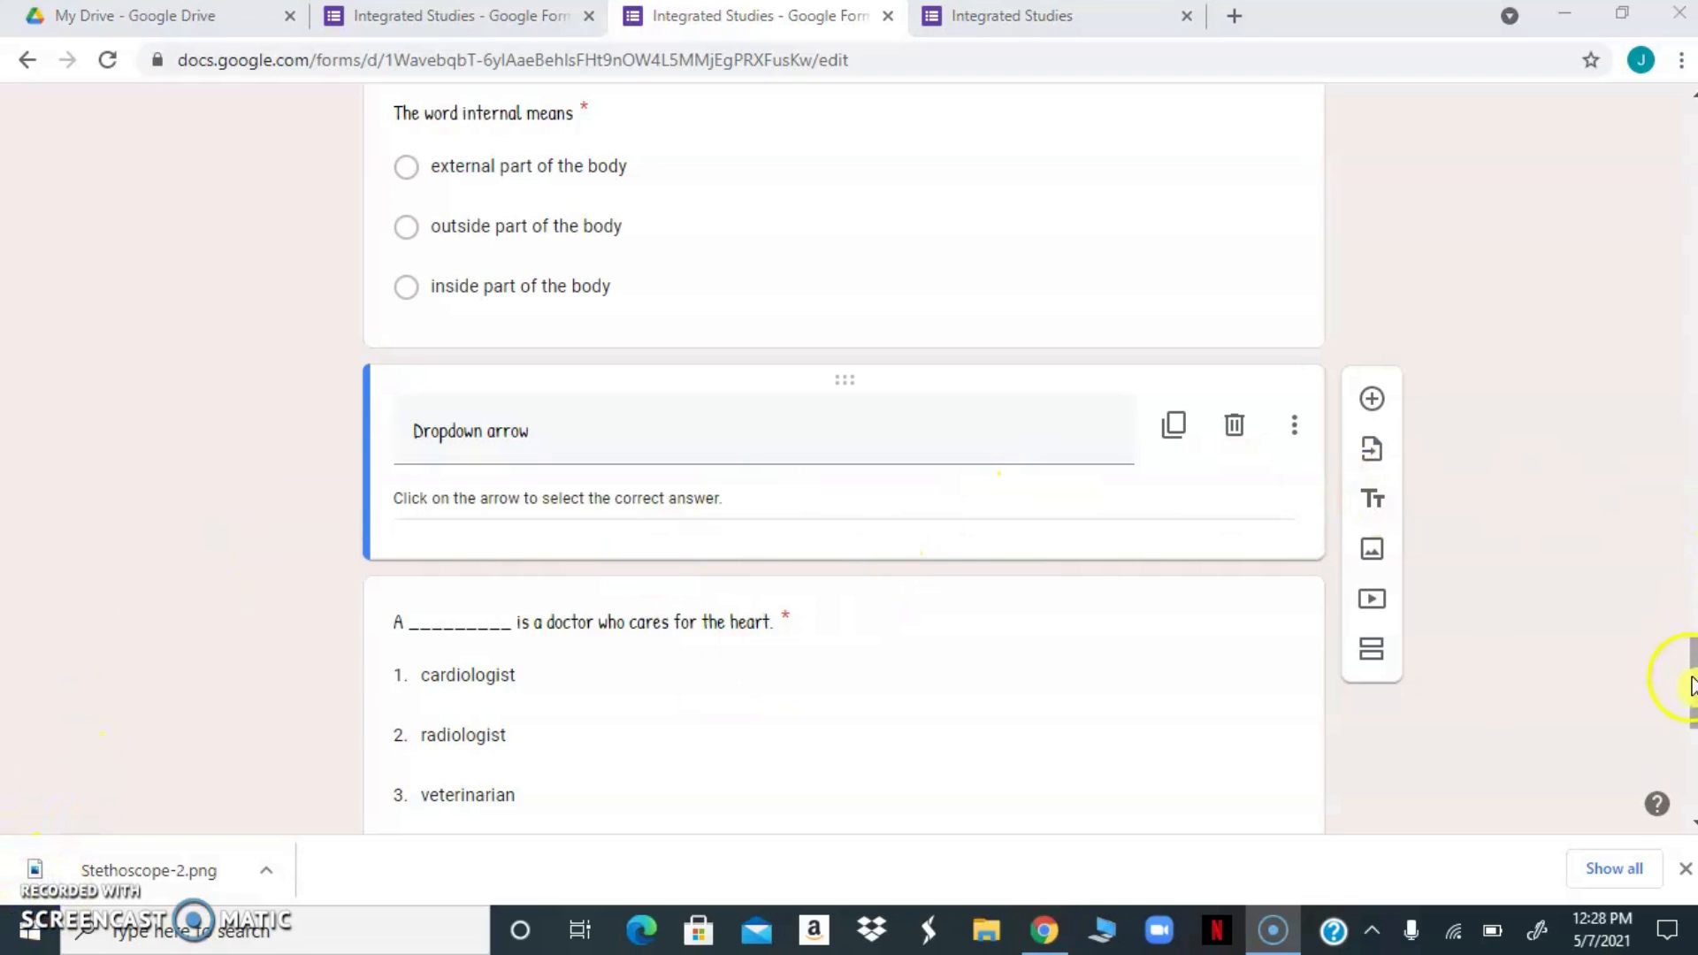
# Copy the full-length share link of the Integrated Studies form from its send options and close them
pyautogui.moveTo(1691, 681)
pyautogui.mouseDown()
pyautogui.moveTo(1690, 763)
pyautogui.moveTo(1672, 688)
pyautogui.moveTo(1674, 703)
pyautogui.mouseUp()
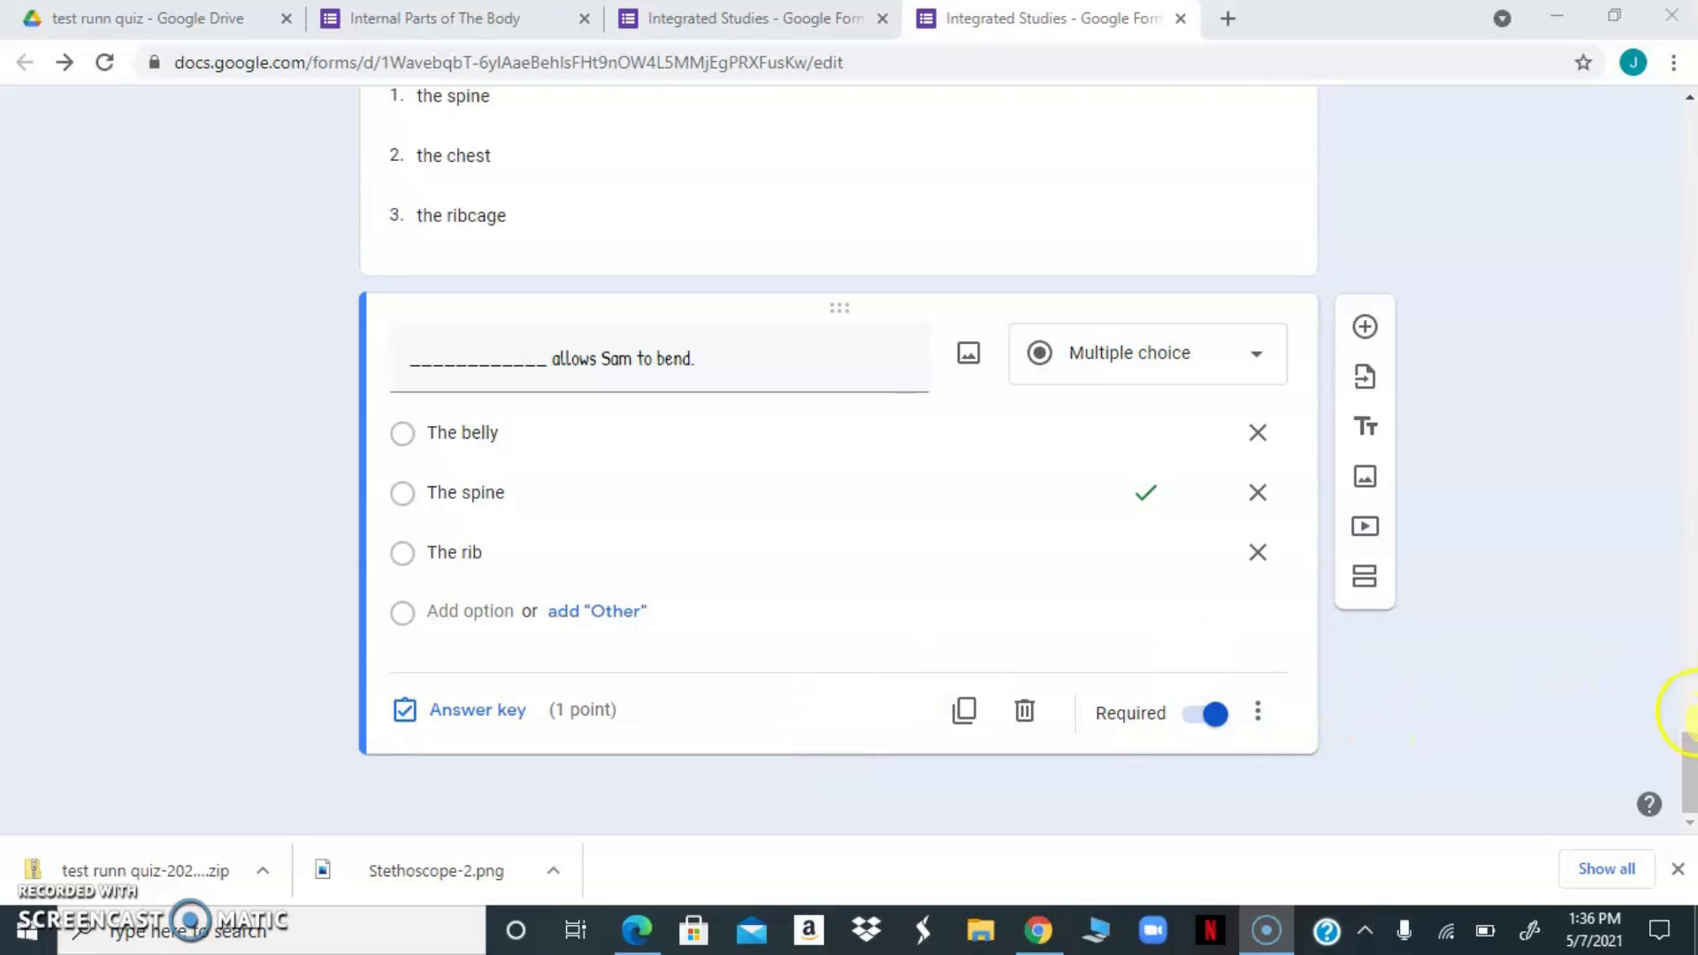
pyautogui.click(1689, 756)
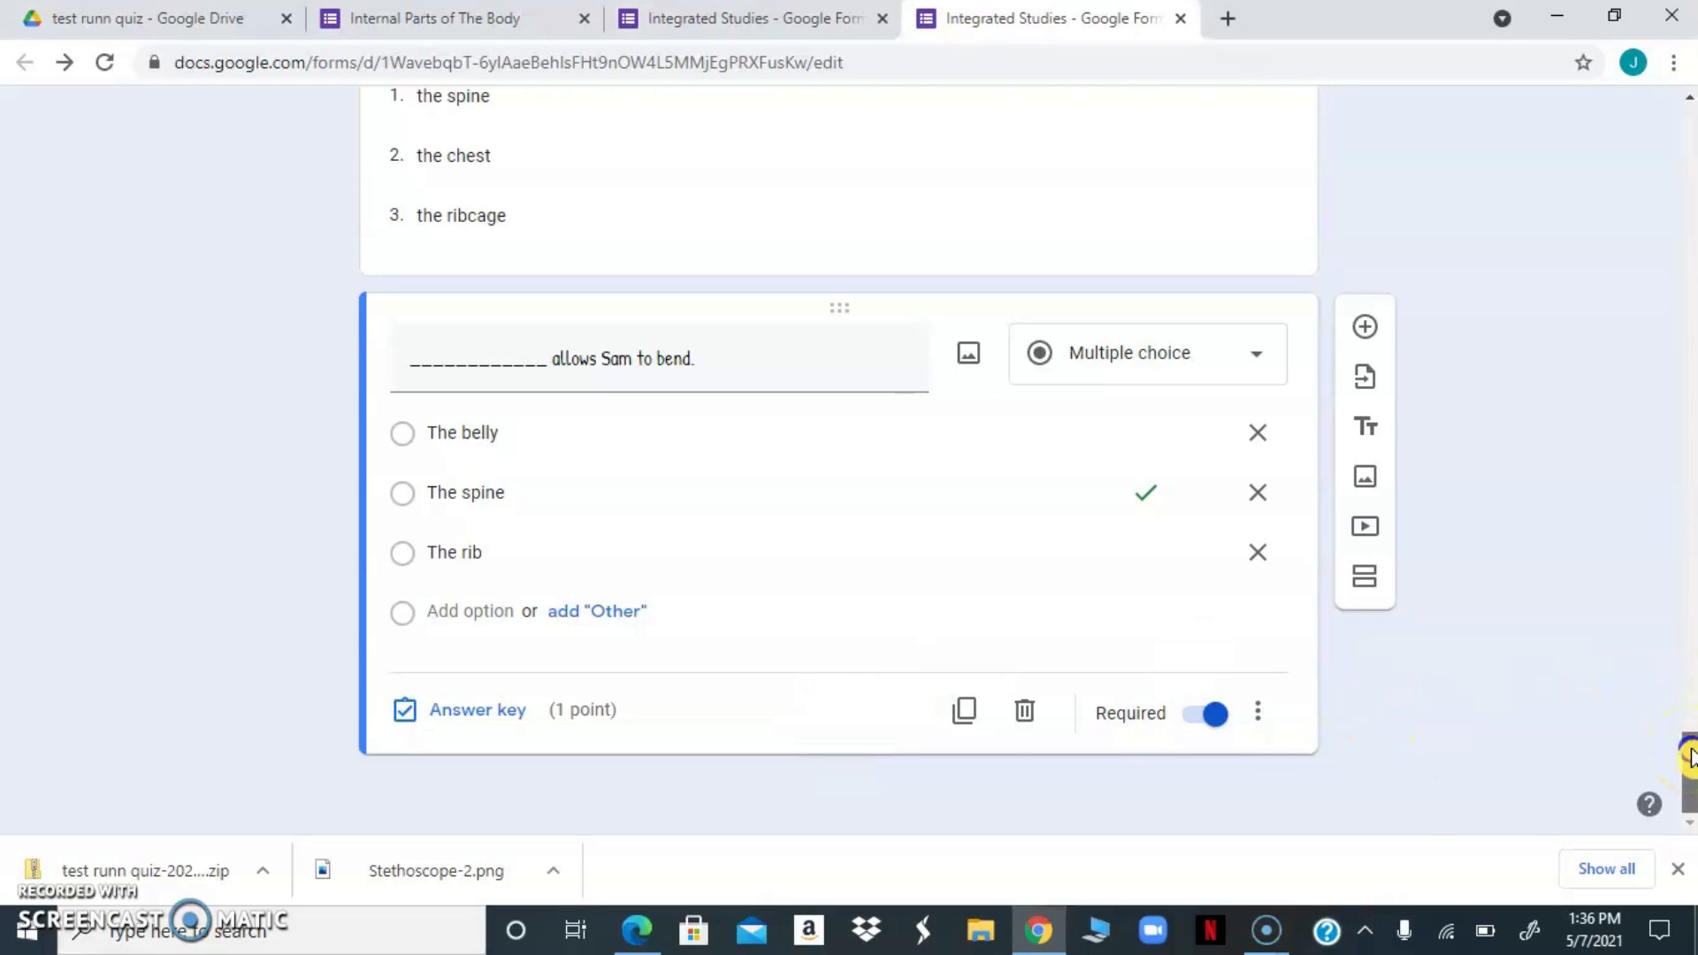
pyautogui.moveTo(1689, 756); pyautogui.dragTo(1691, 120)
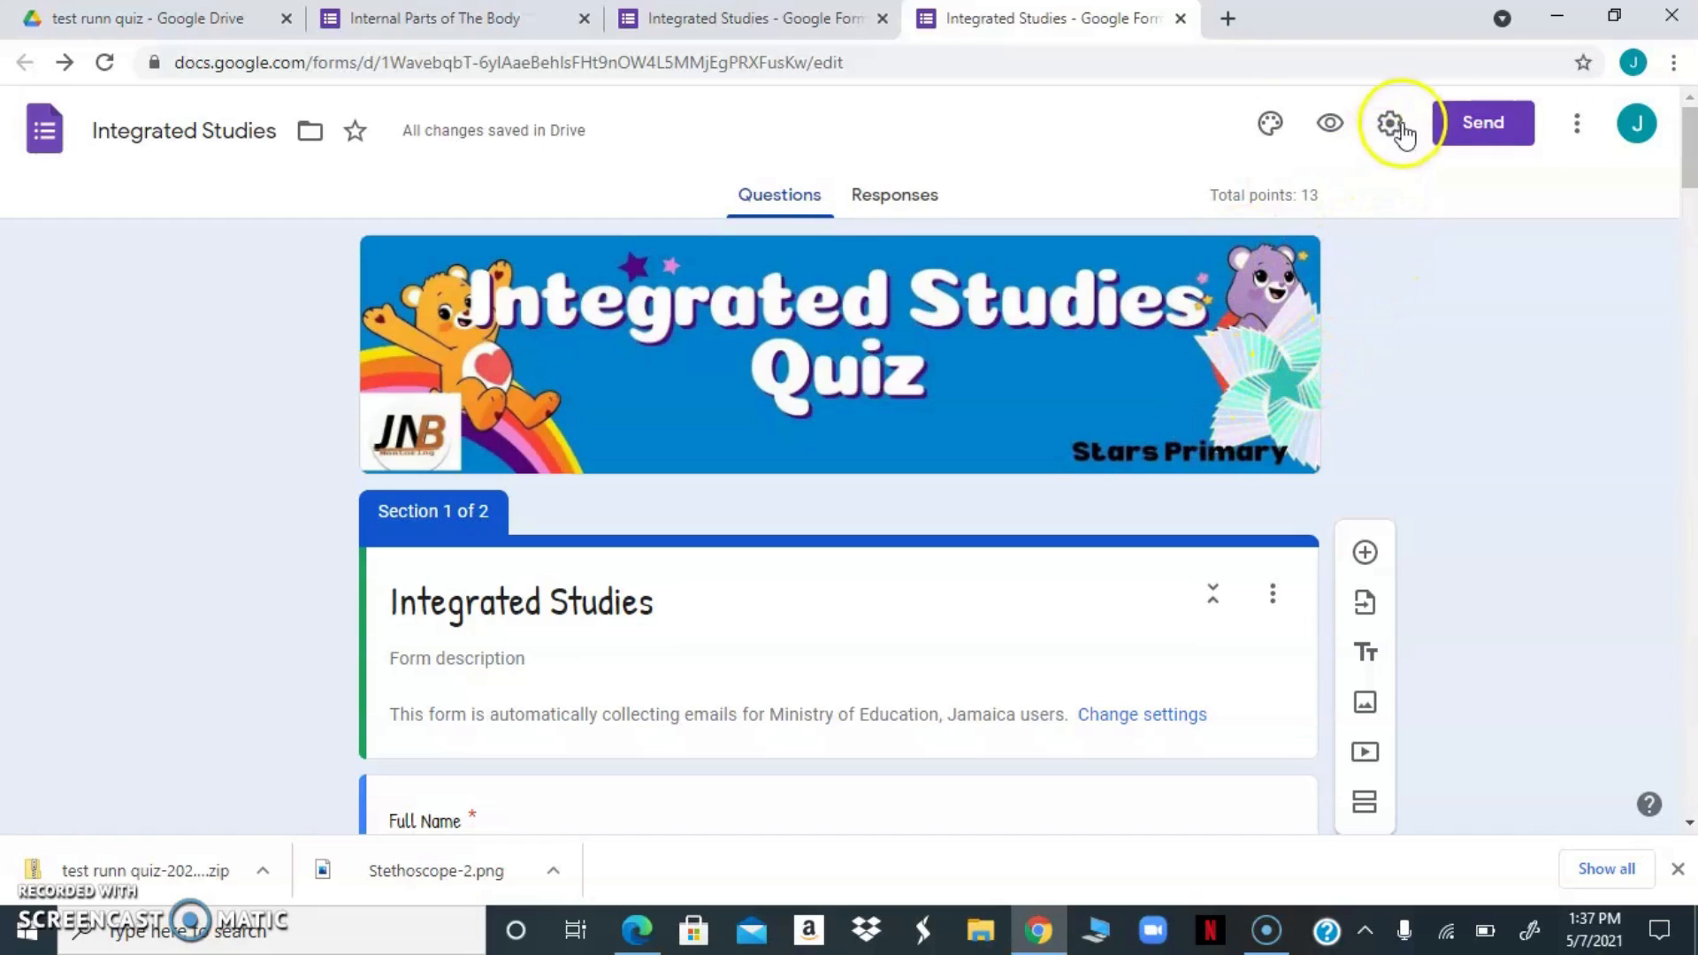
pyautogui.click(1455, 125)
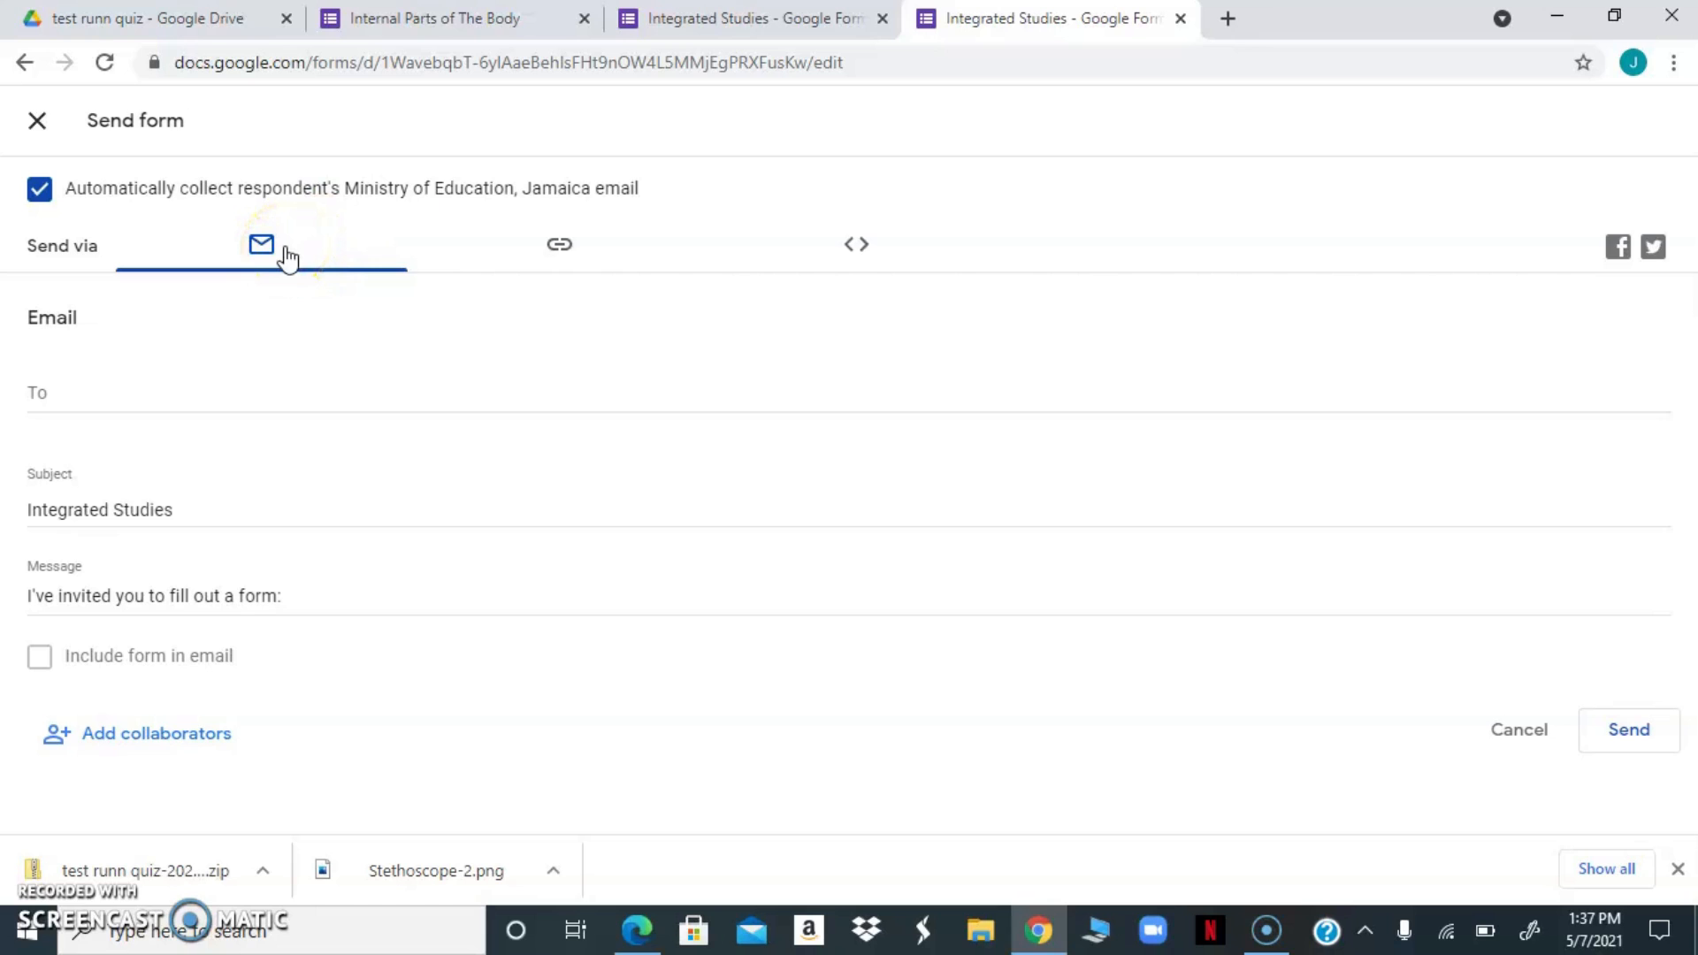
pyautogui.click(563, 256)
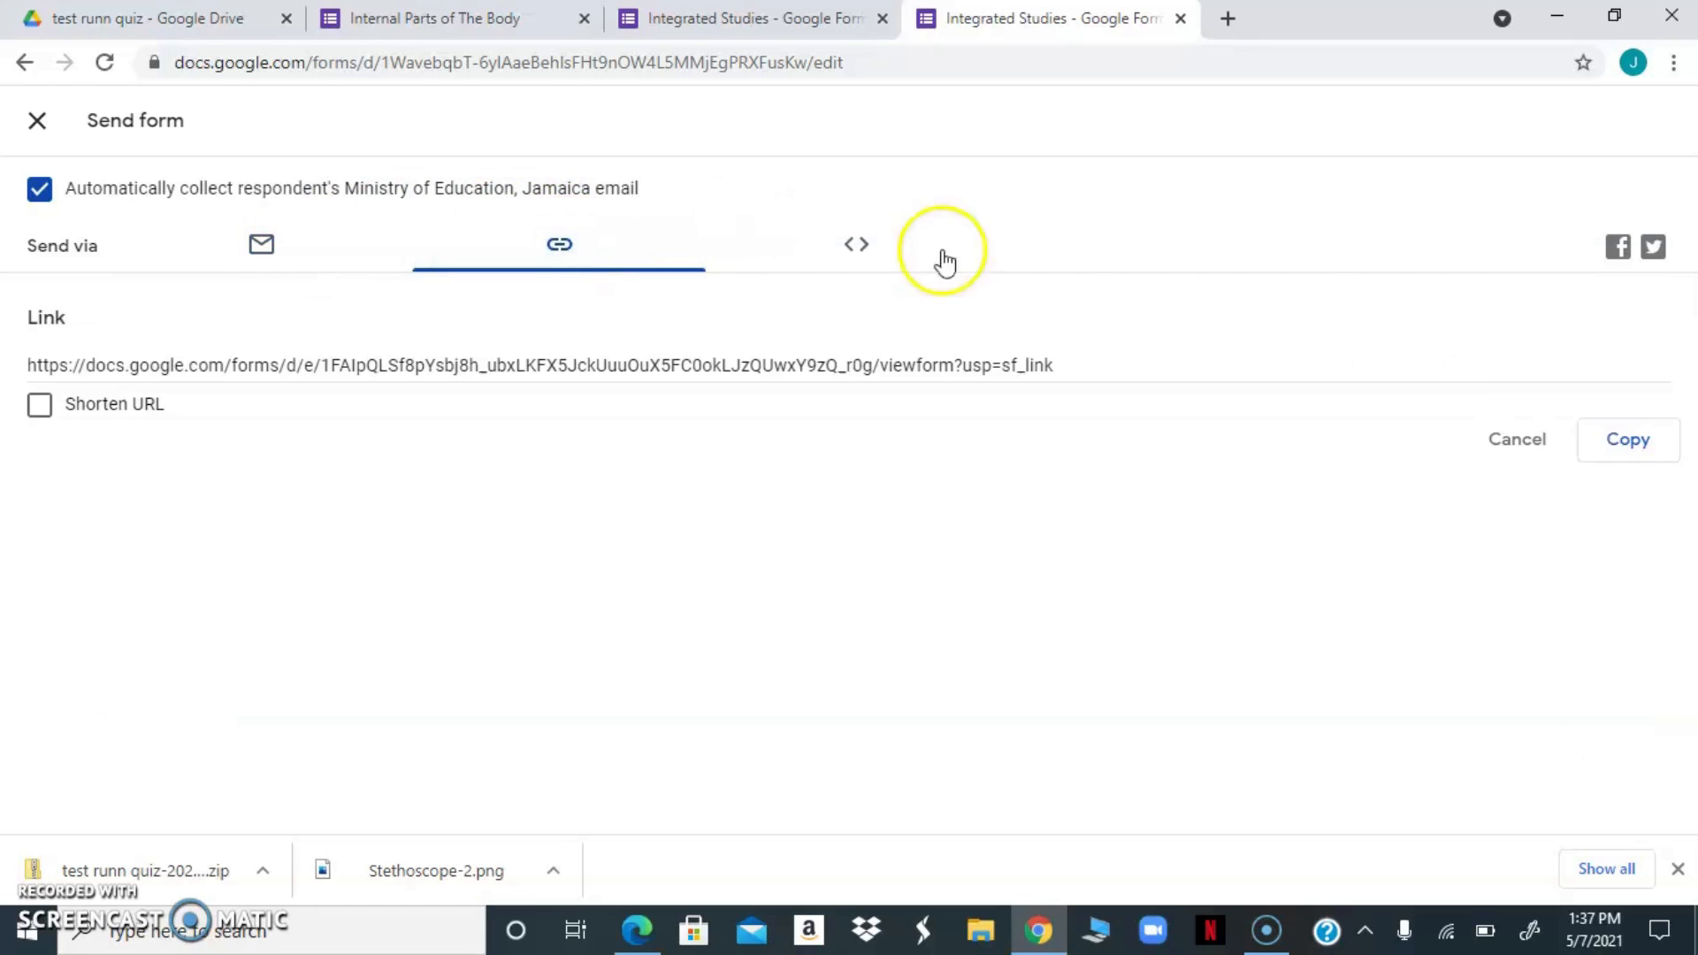
pyautogui.click(1625, 440)
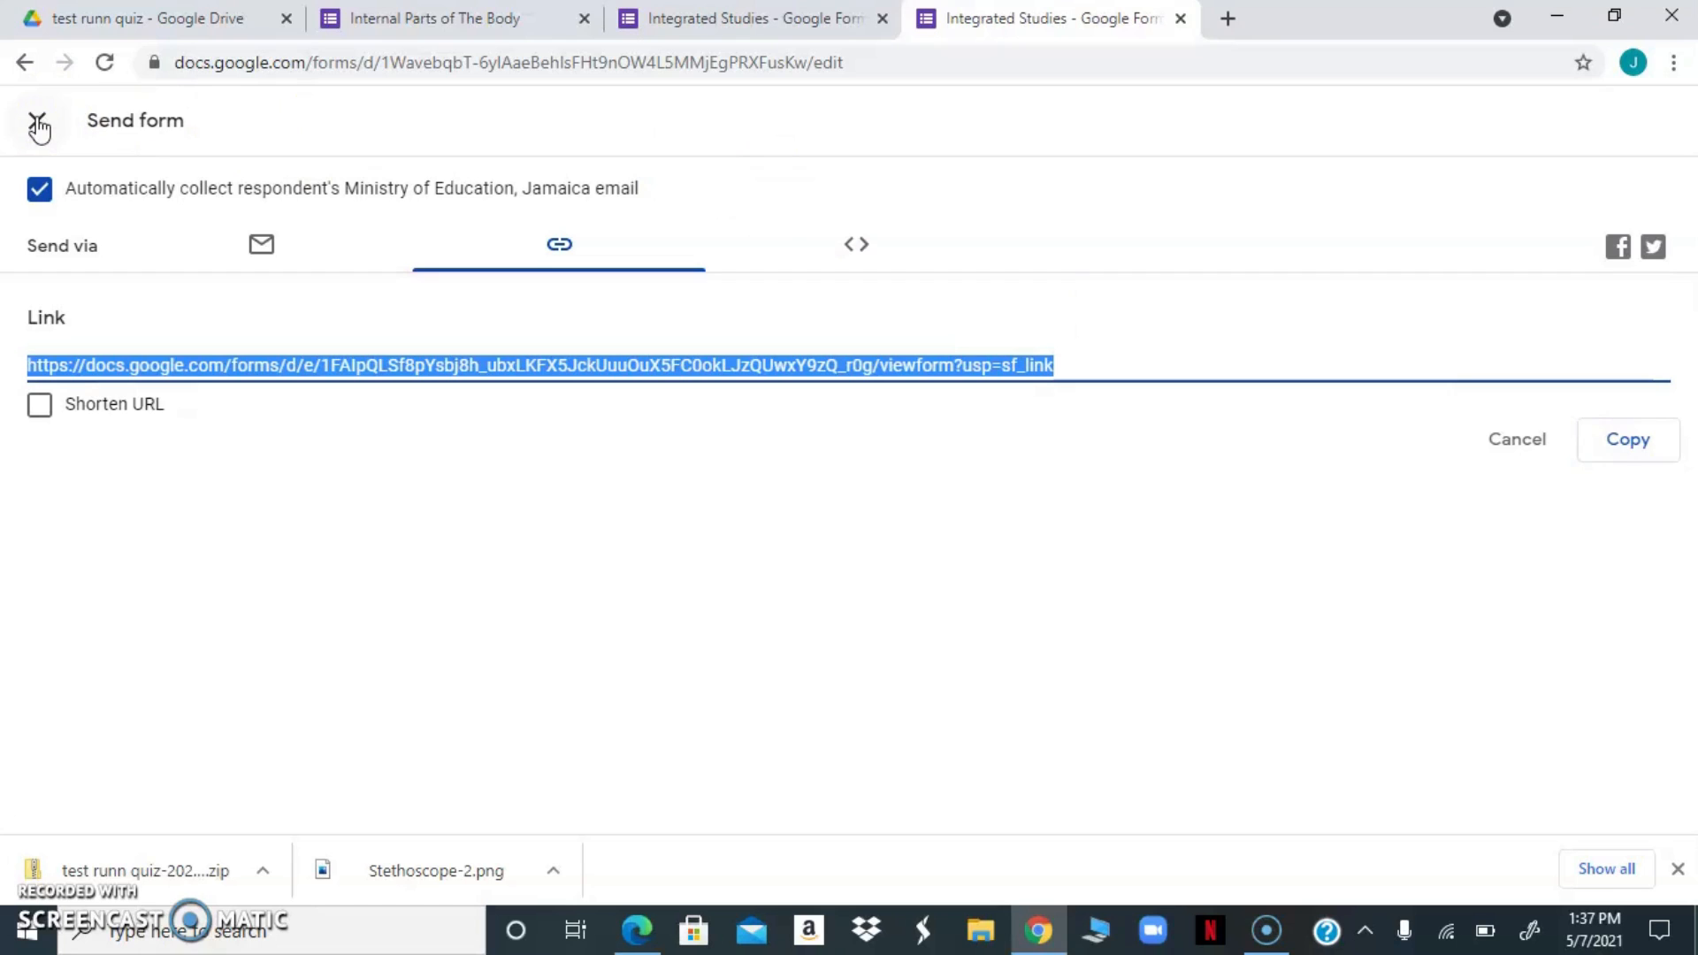
pyautogui.click(38, 125)
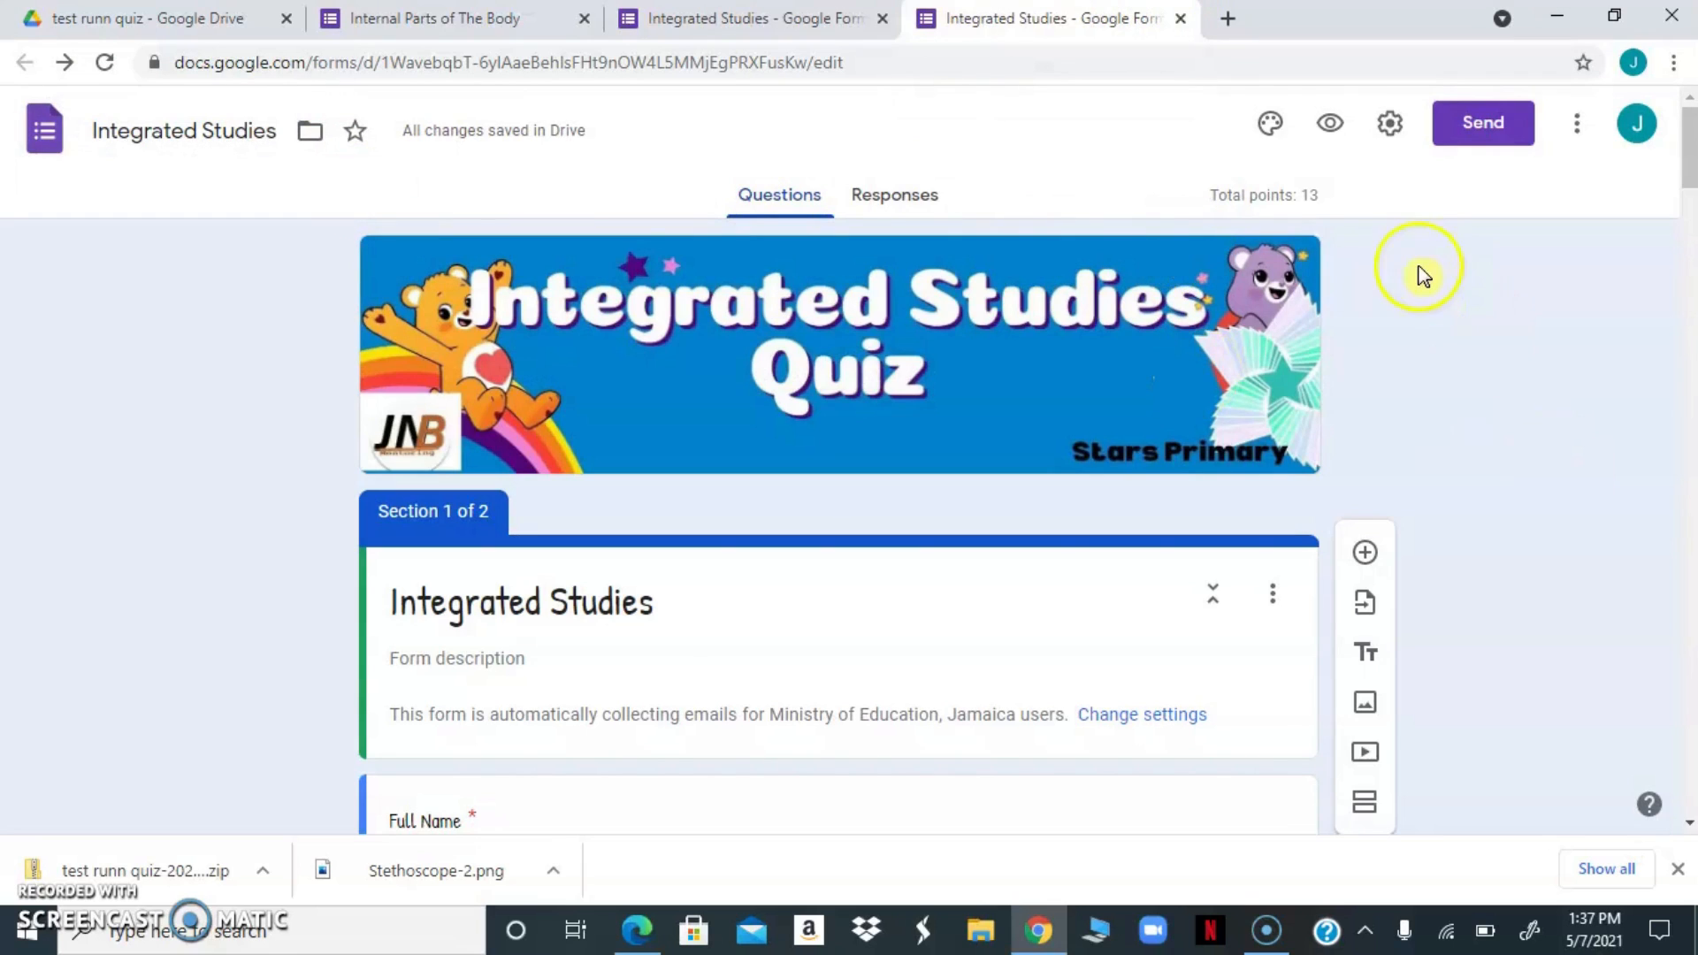
# Preview the finished Integrated Studies quiz from the respondent's side
pyautogui.click(1330, 128)
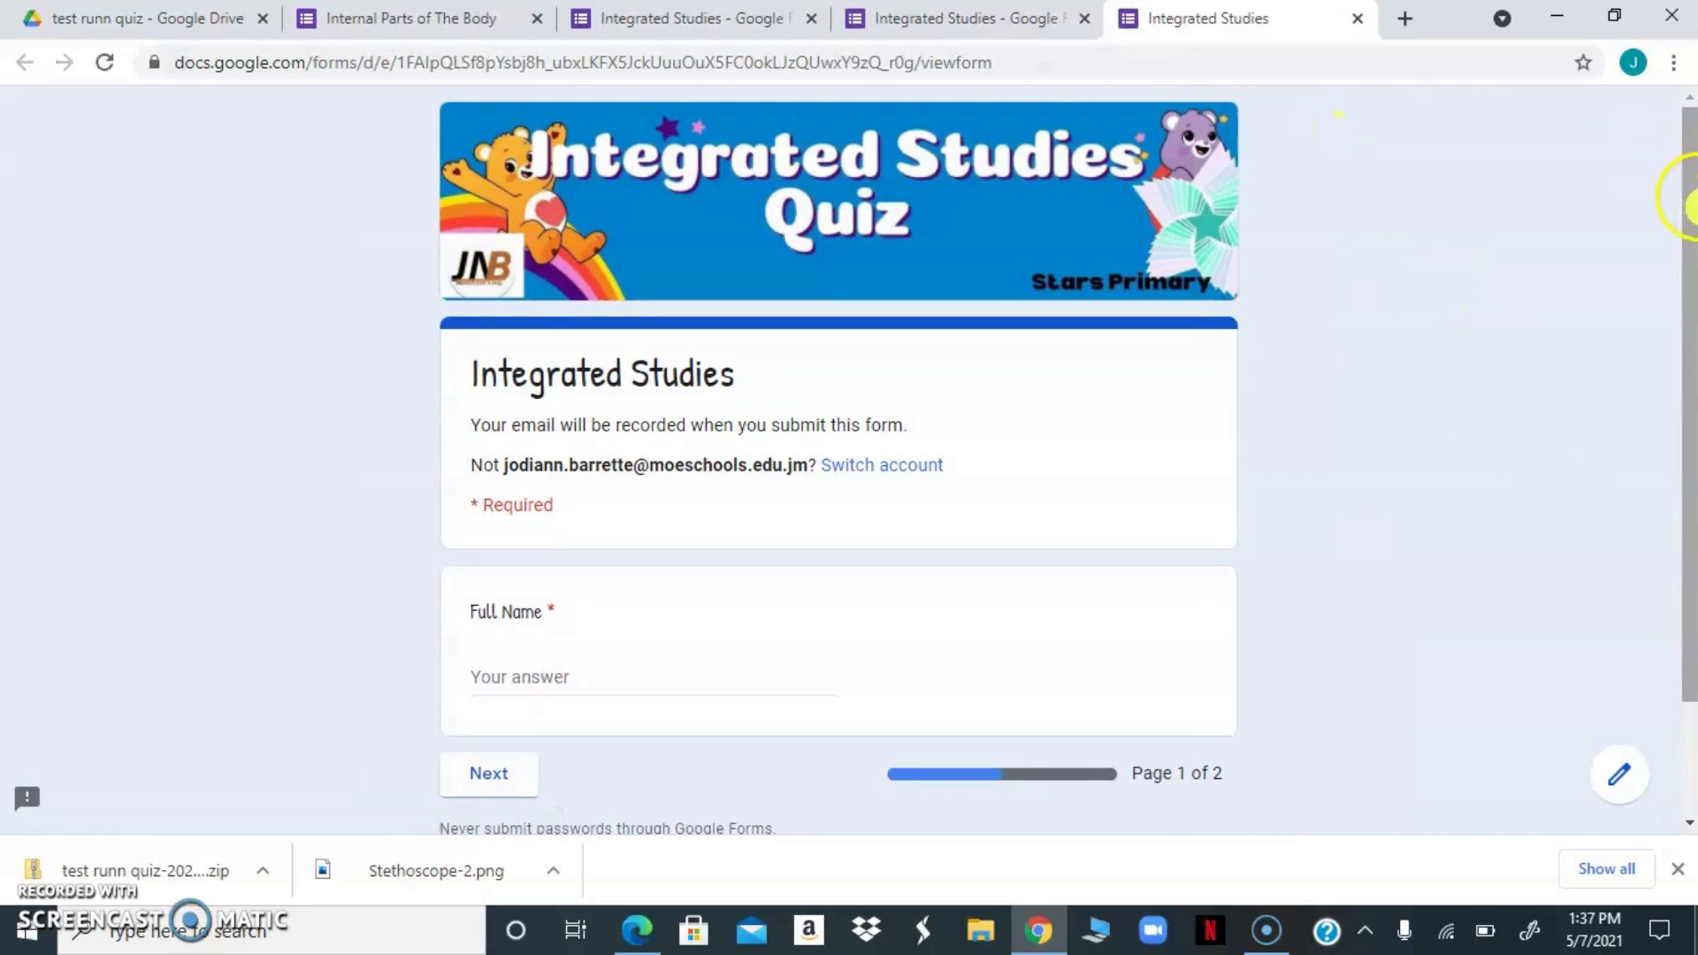
pyautogui.moveTo(1689, 205)
pyautogui.mouseDown()
pyautogui.moveTo(1679, 318)
pyautogui.moveTo(1668, 254)
pyautogui.moveTo(1661, 290)
pyautogui.moveTo(1653, 265)
pyautogui.moveTo(1666, 186)
pyautogui.mouseUp()
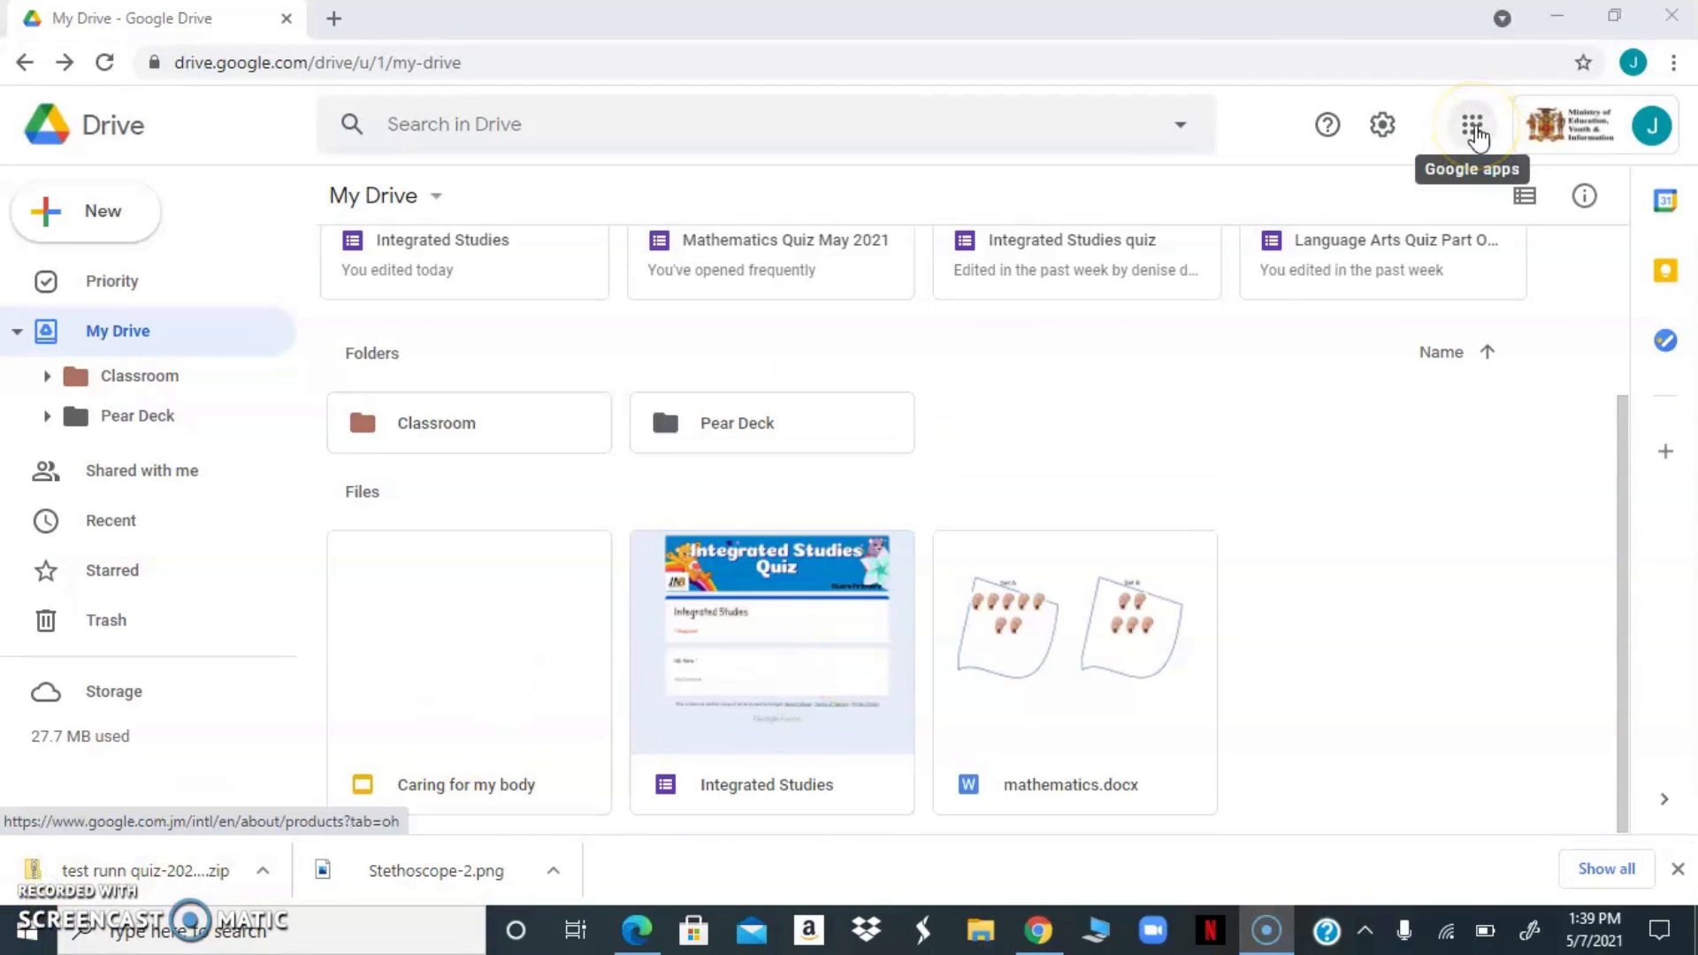
# Switch to Google Classroom and start a new quiz assignment in the Grade Two class's classwork
pyautogui.click(1474, 134)
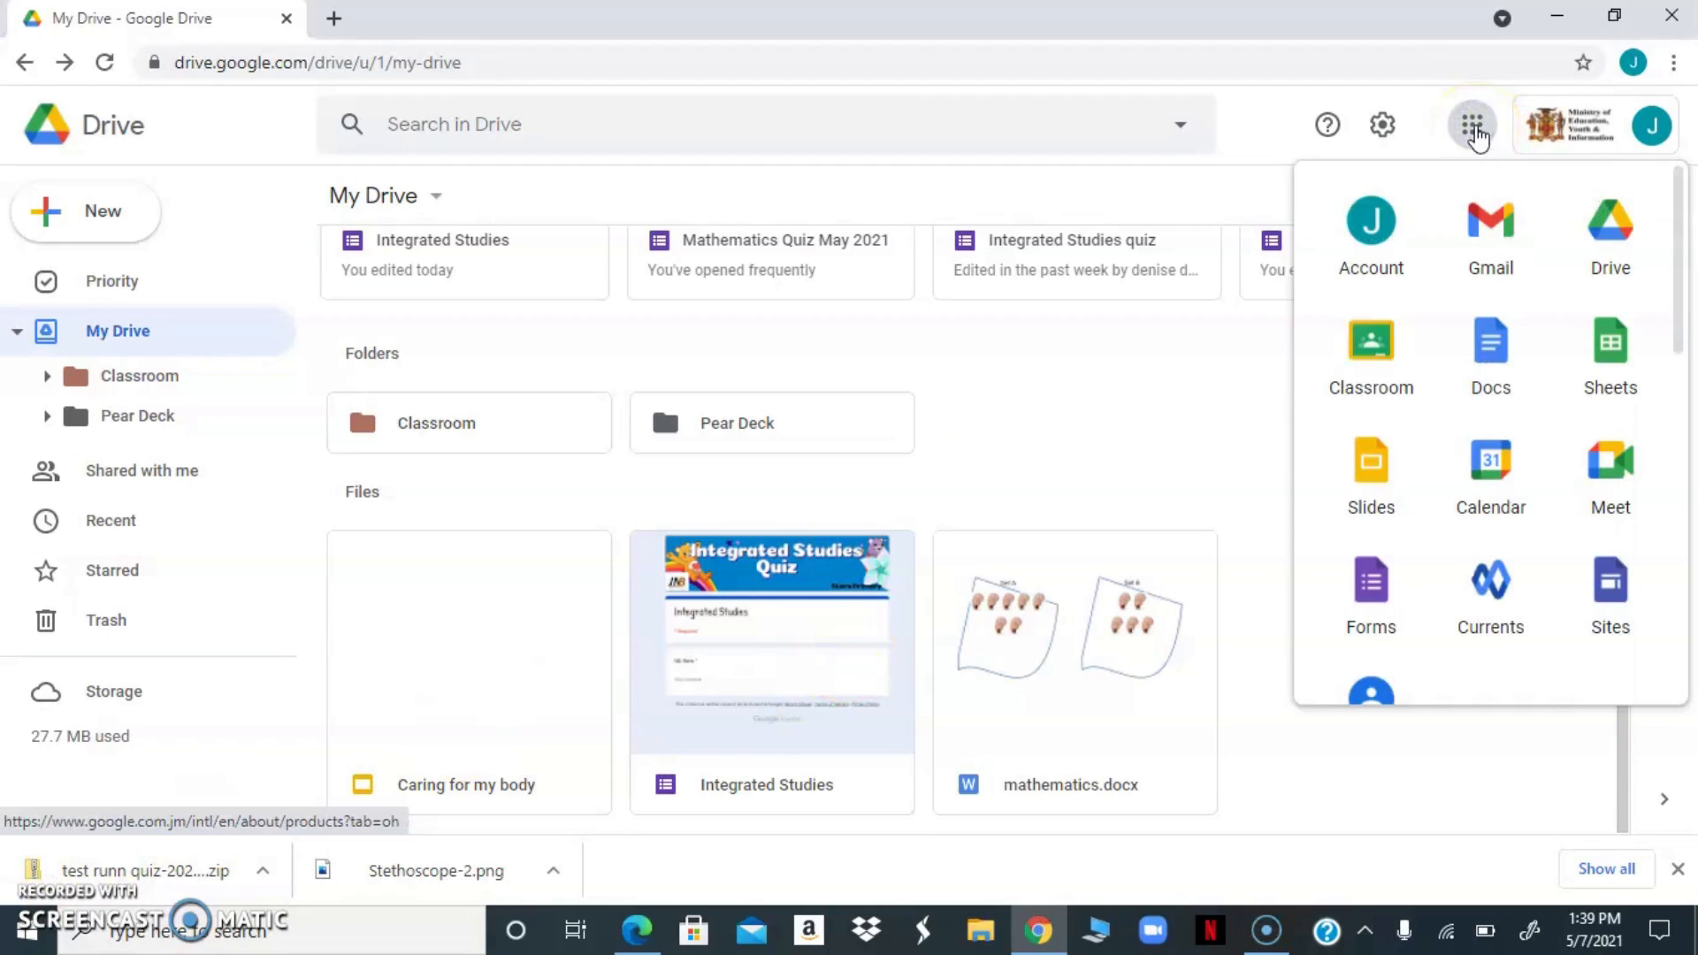
pyautogui.click(1390, 344)
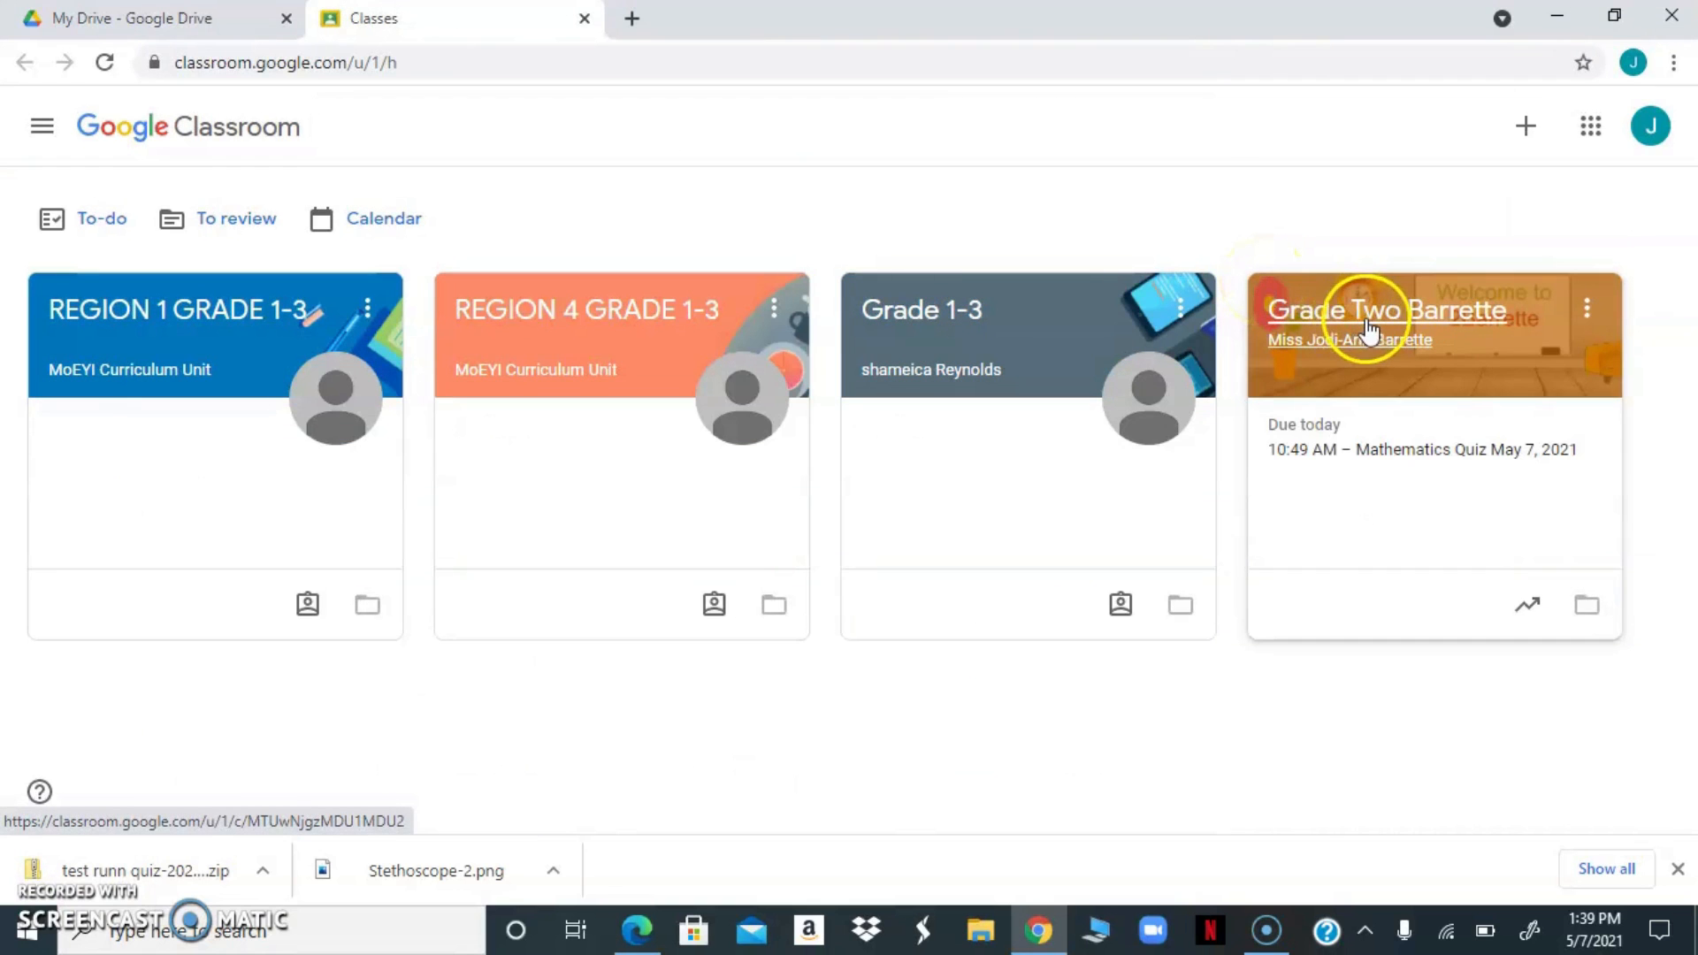
pyautogui.click(1370, 329)
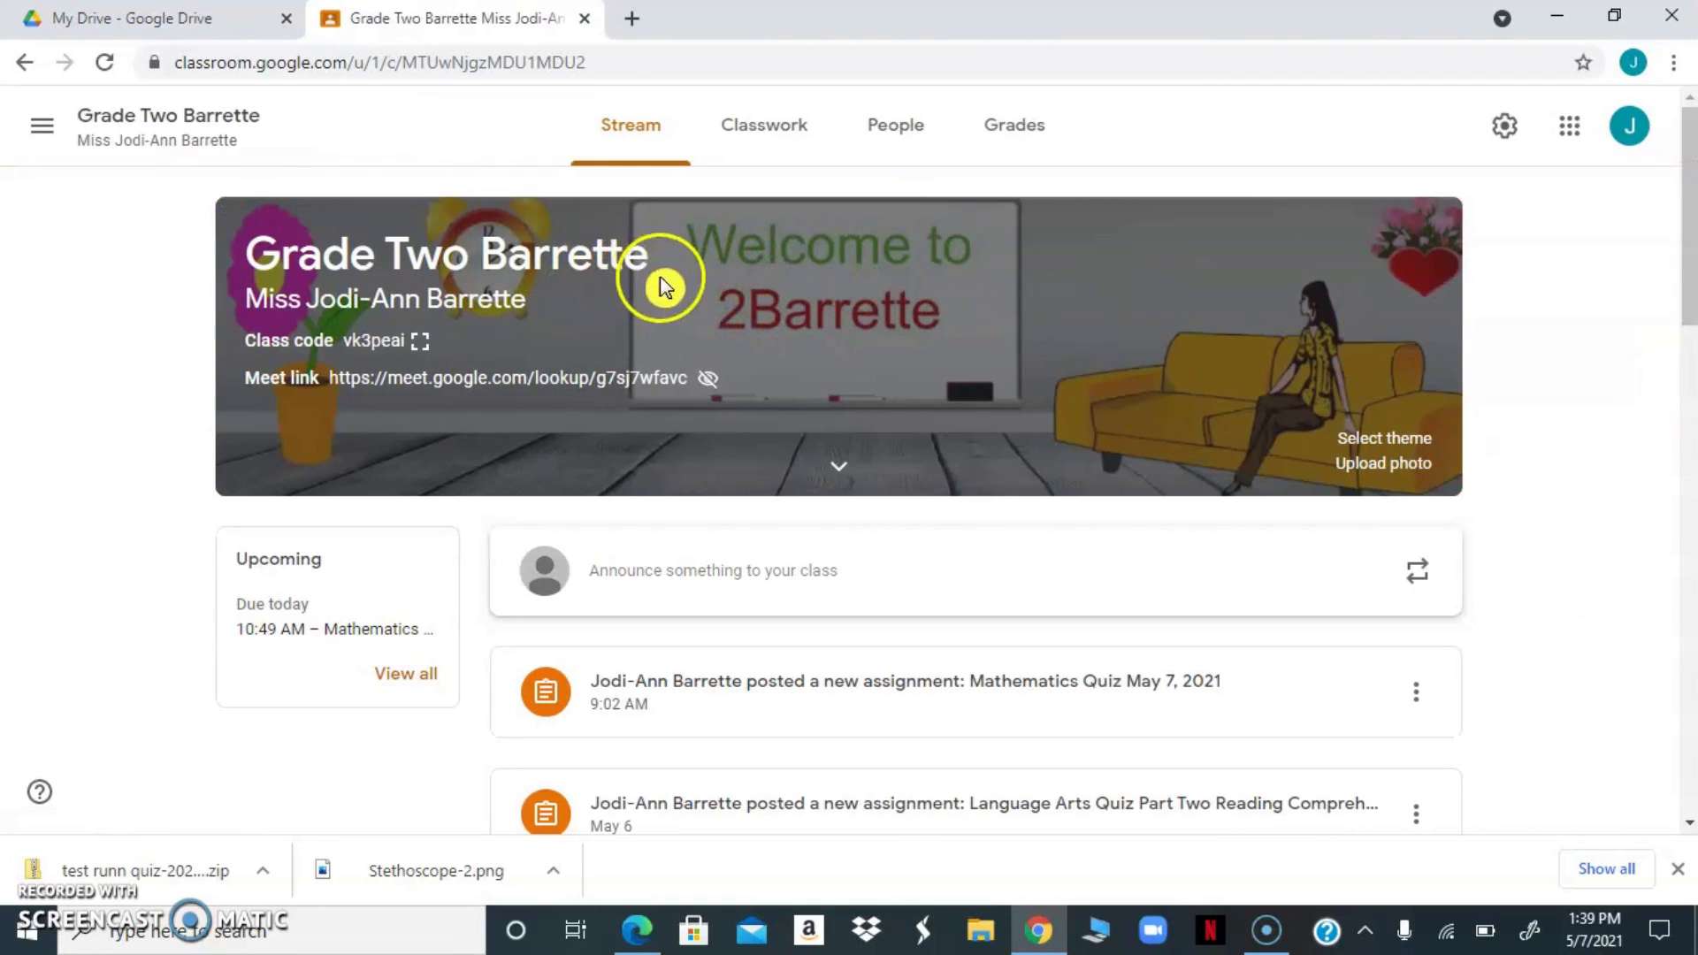
pyautogui.click(772, 134)
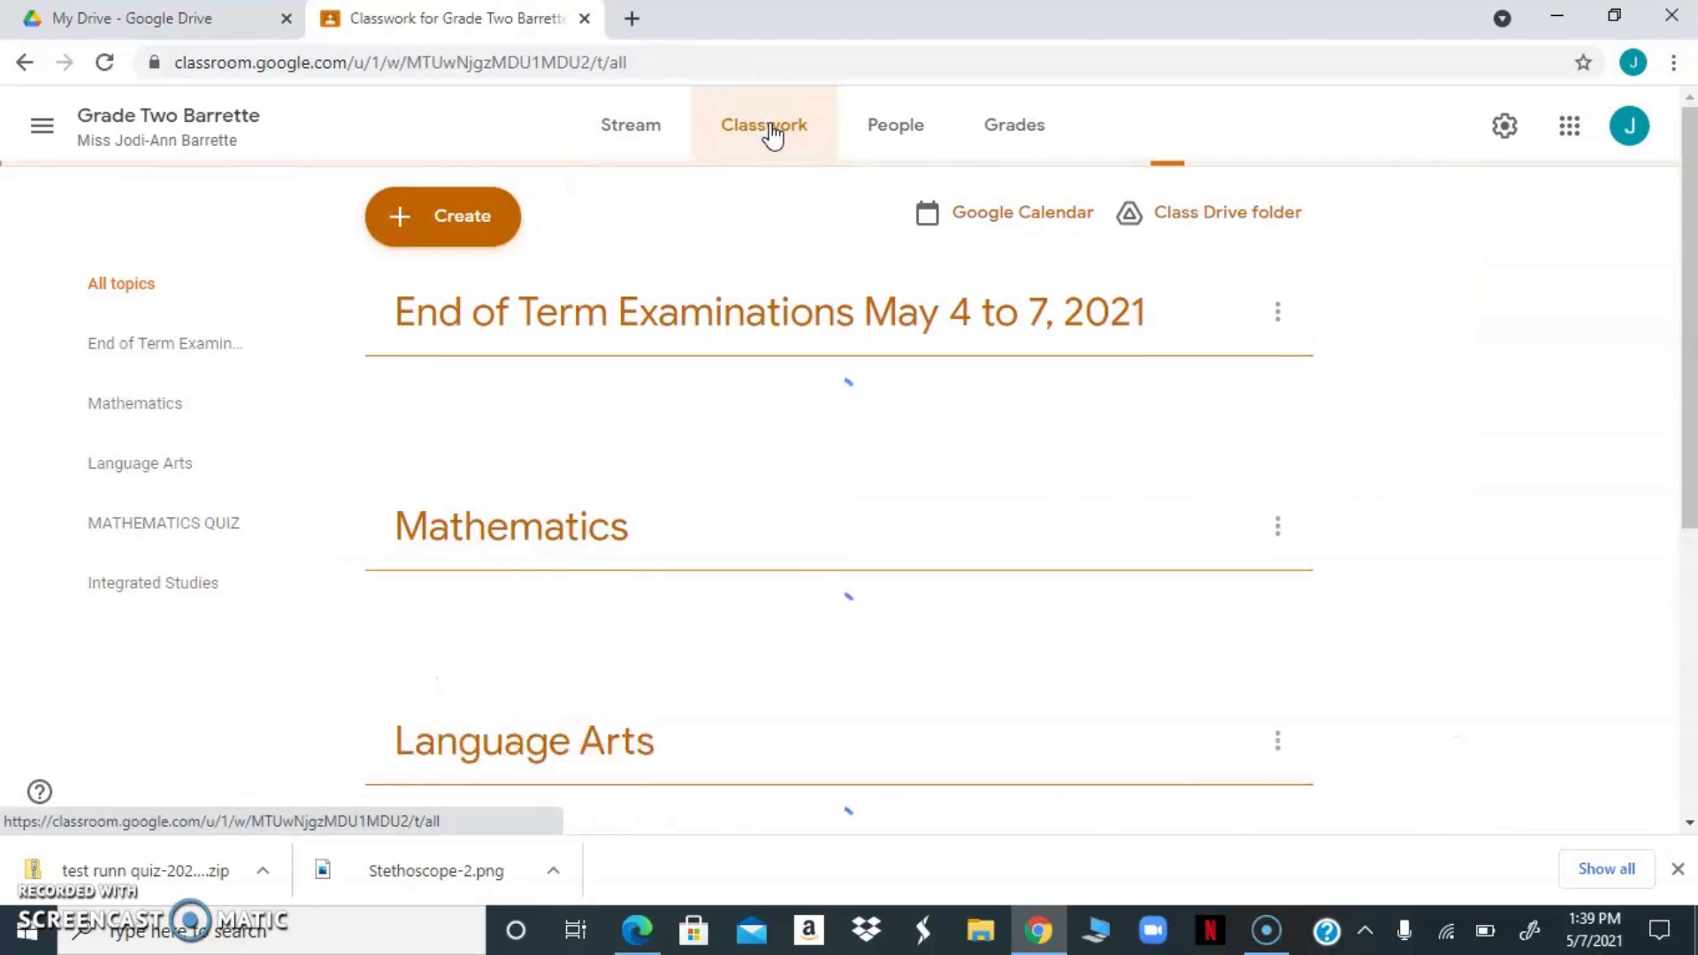
pyautogui.click(429, 216)
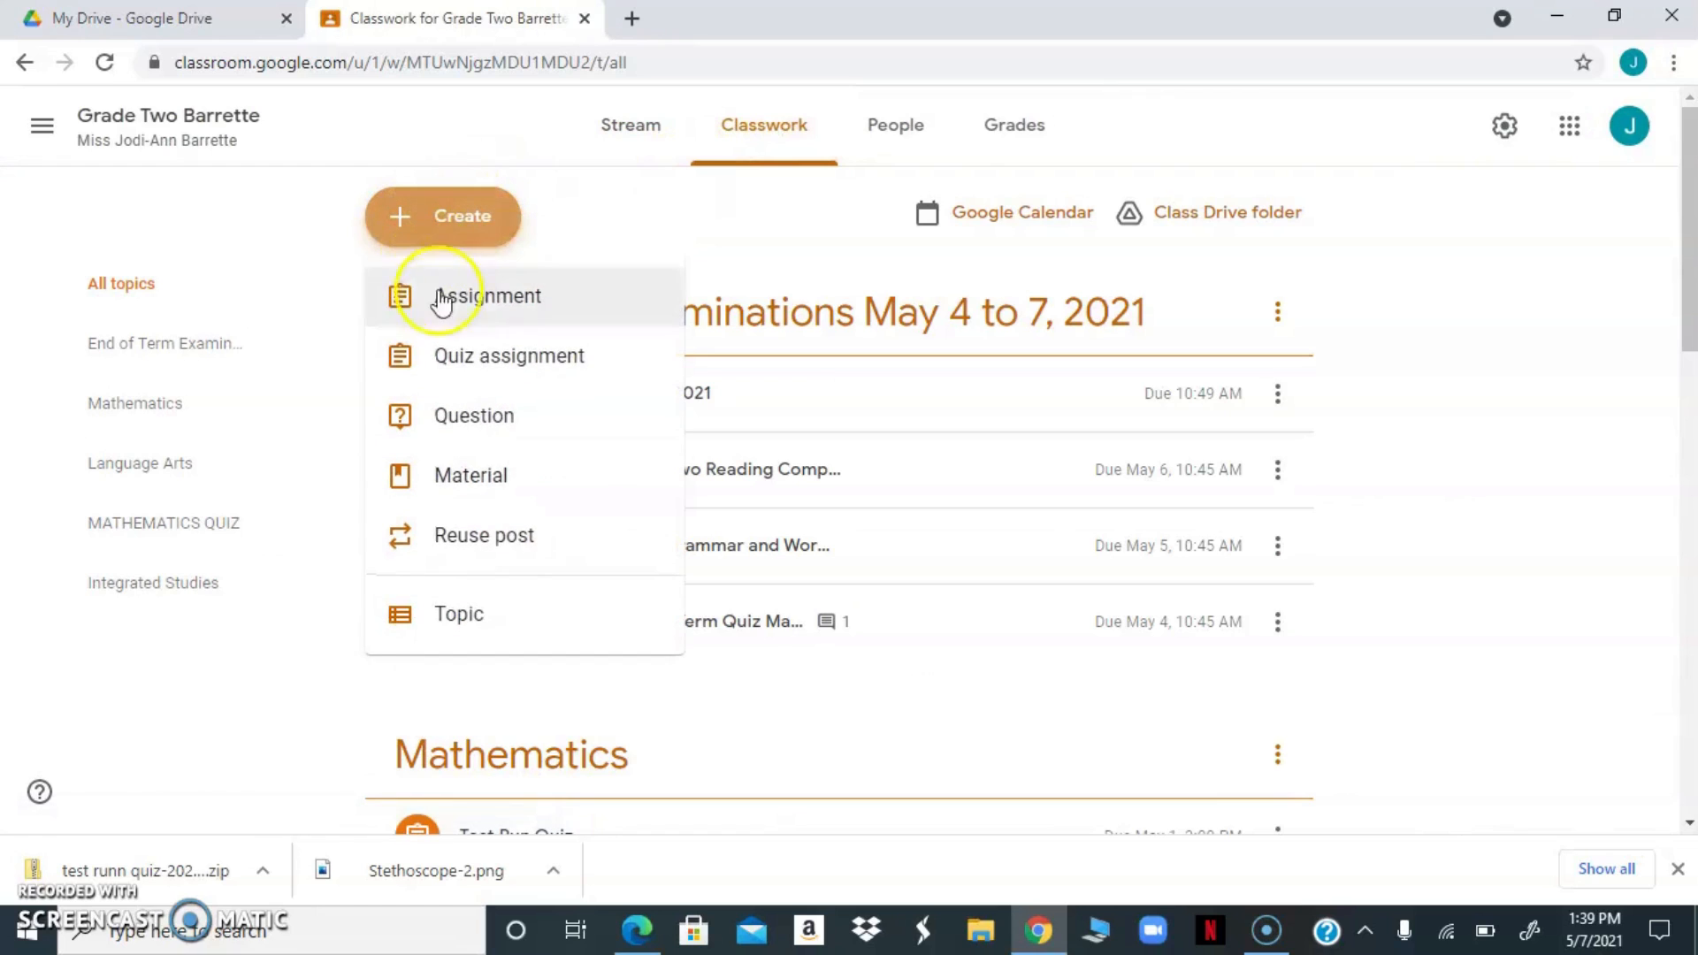
pyautogui.click(454, 354)
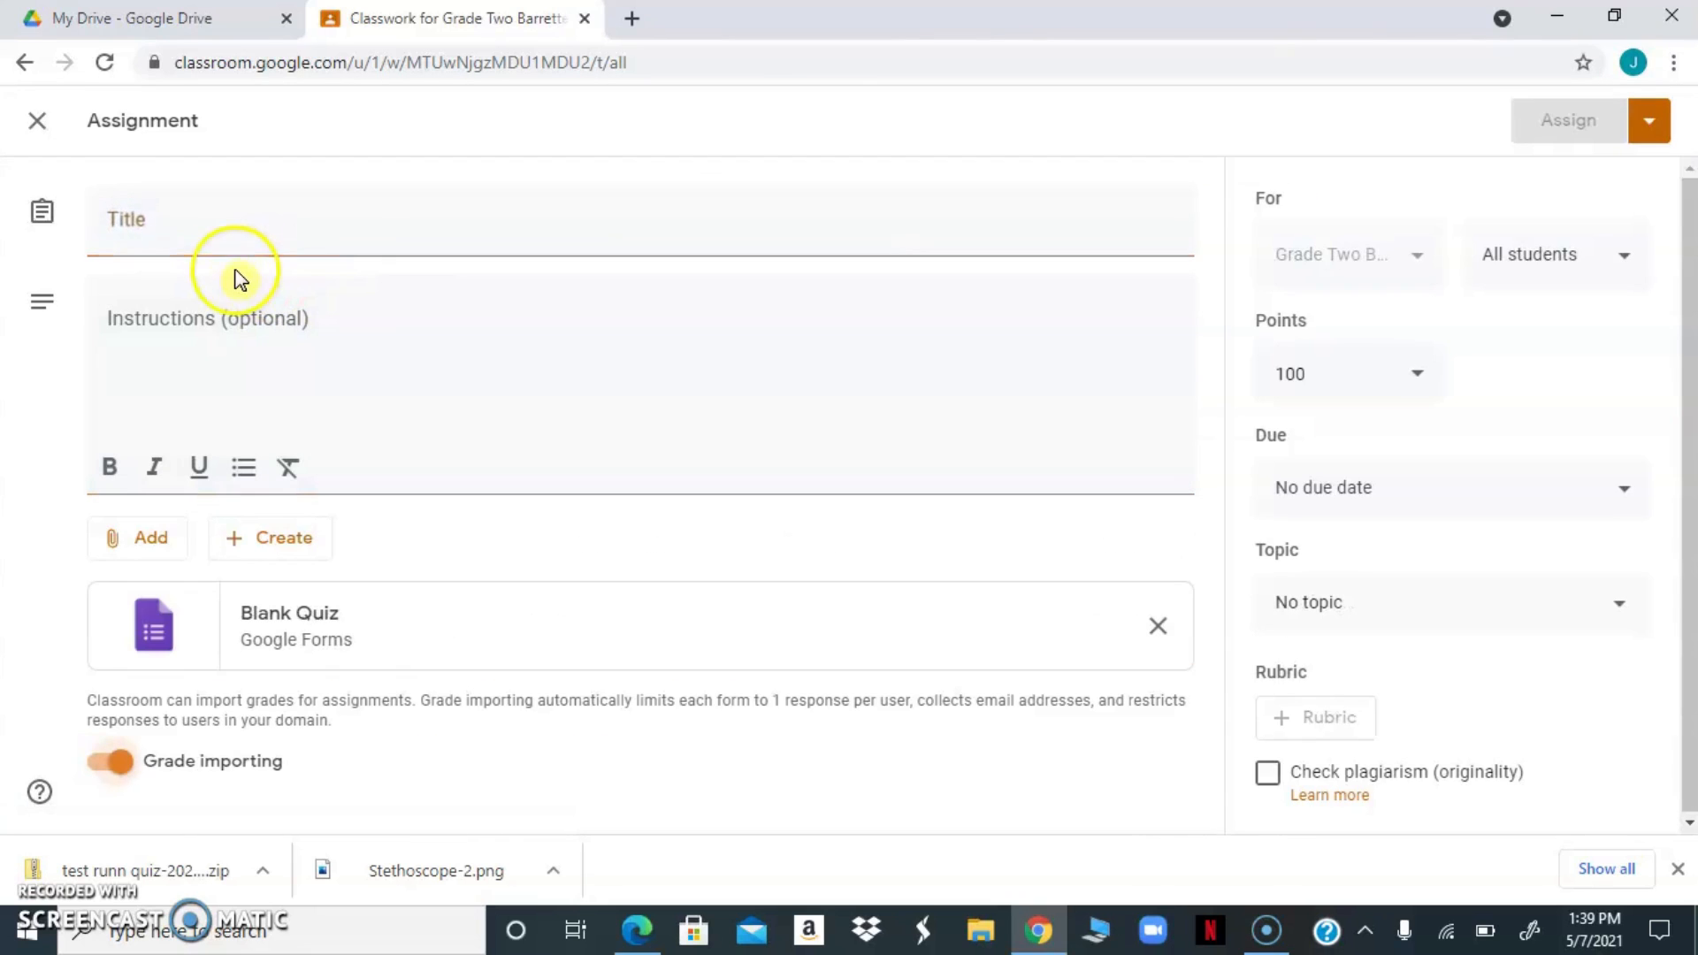
# Title the assignment "Integrated Studies Quiz" and enter the instructions "Answer all questions."
pyautogui.click(206, 230)
pyautogui.write('int')
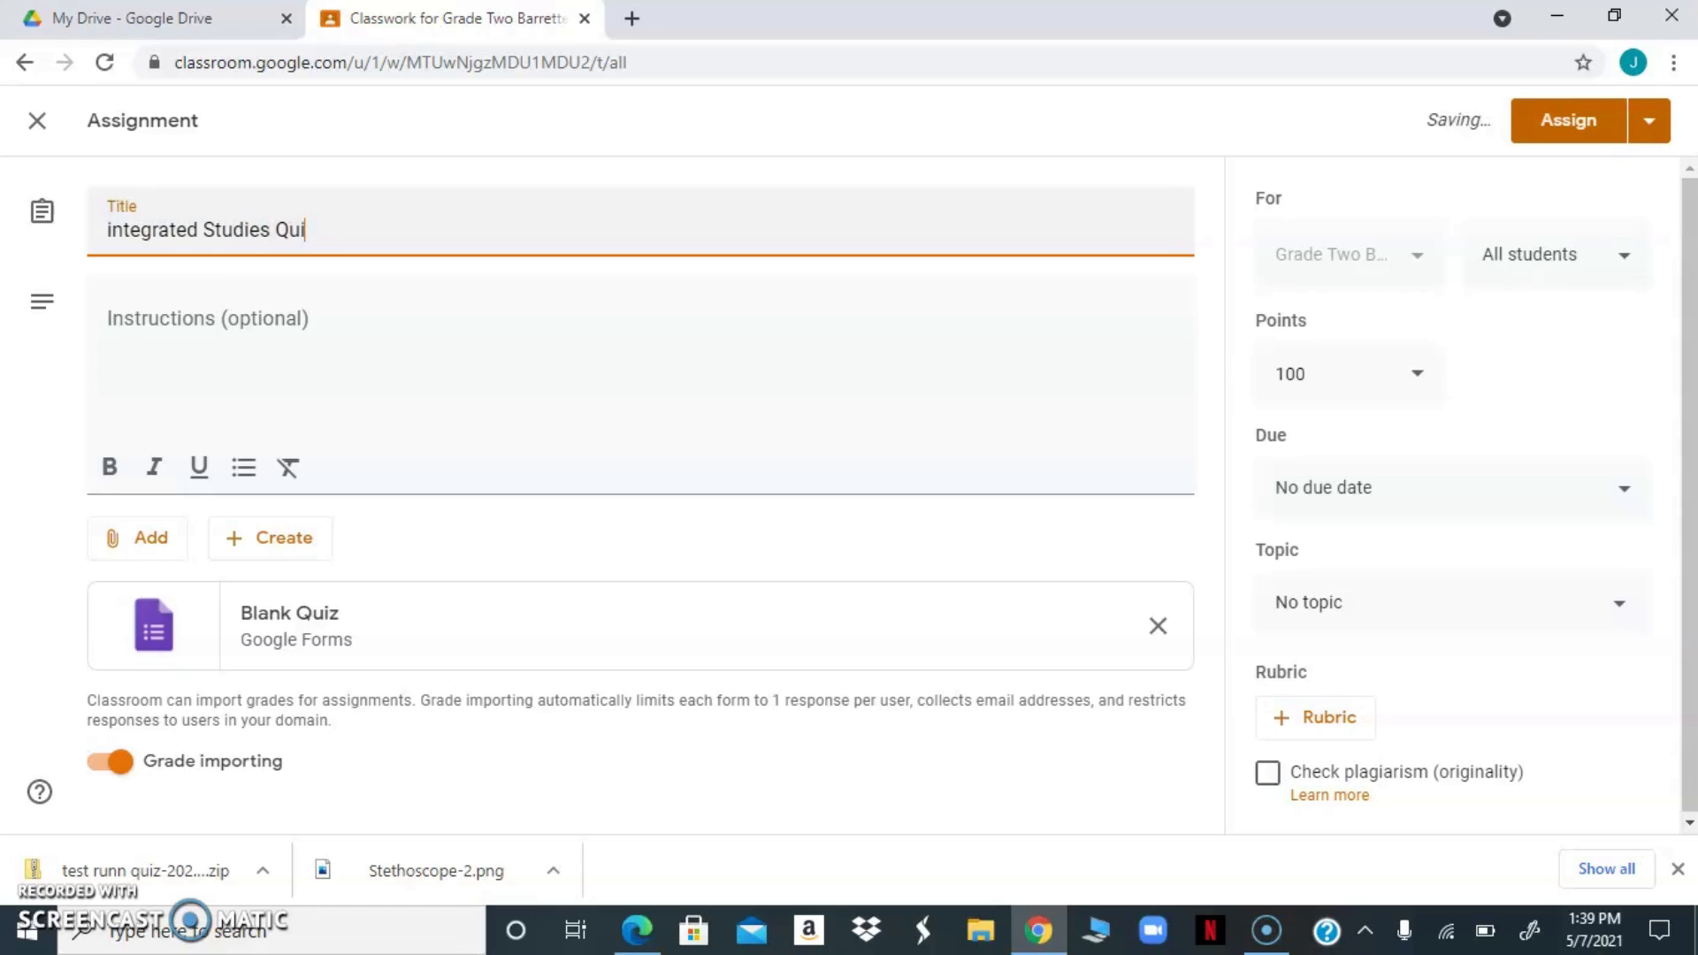
pyautogui.click(114, 225)
pyautogui.press('BackSpace')
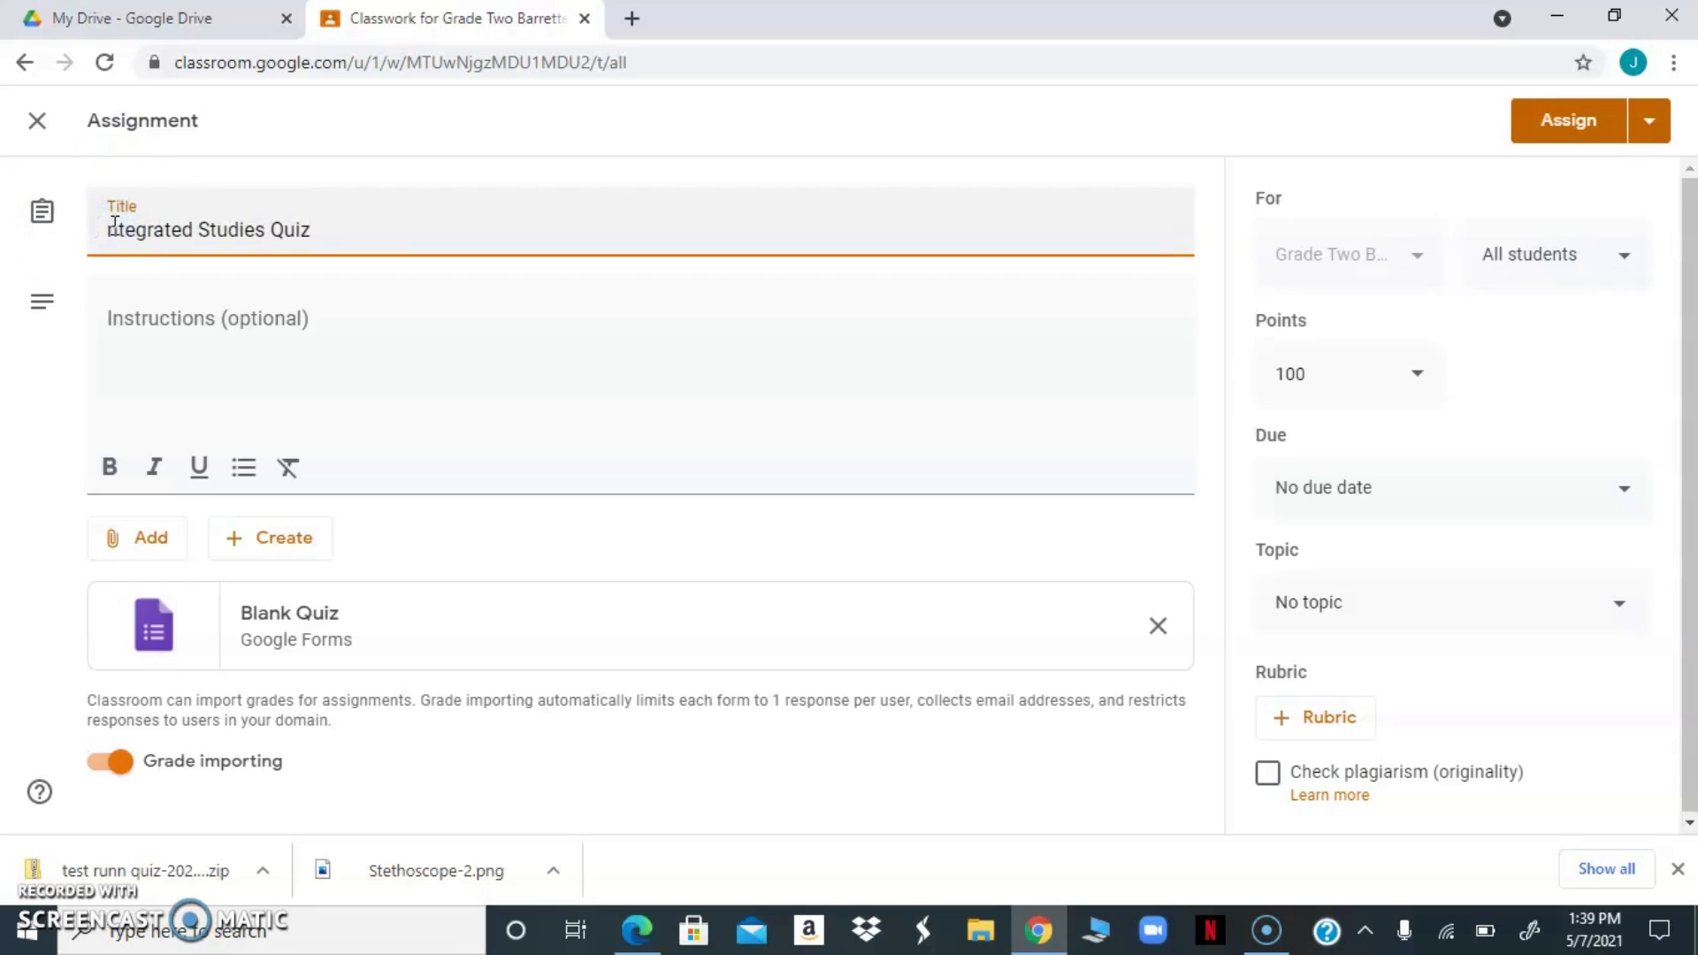
pyautogui.write('I')
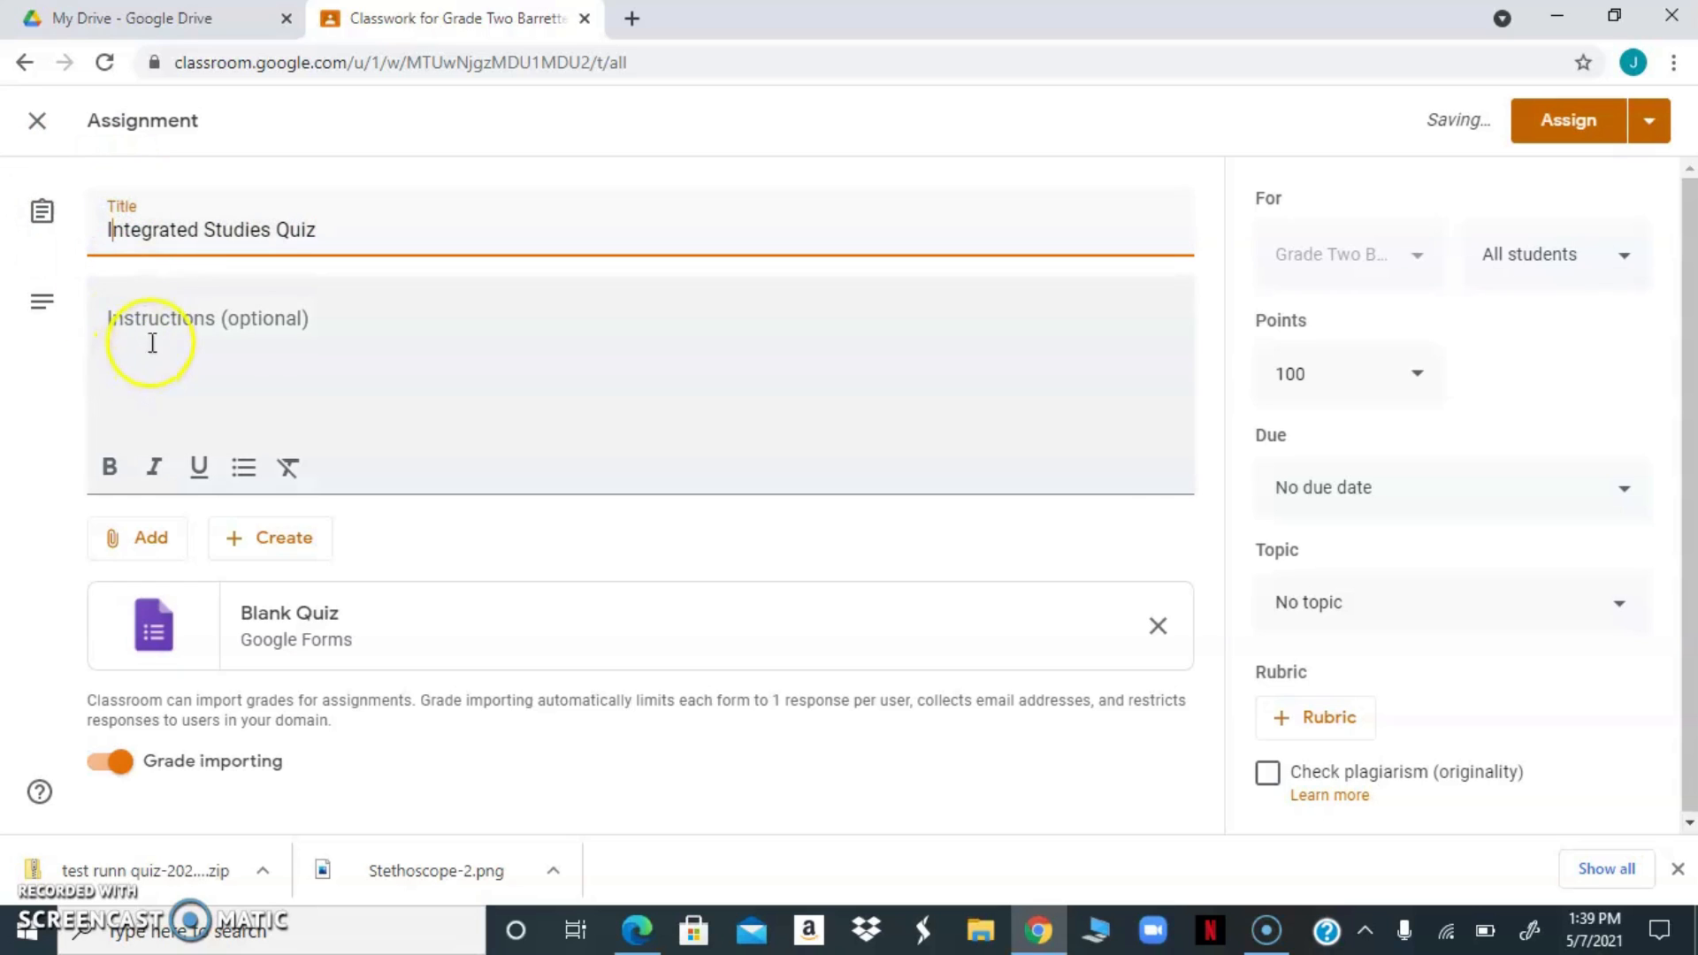
pyautogui.click(153, 316)
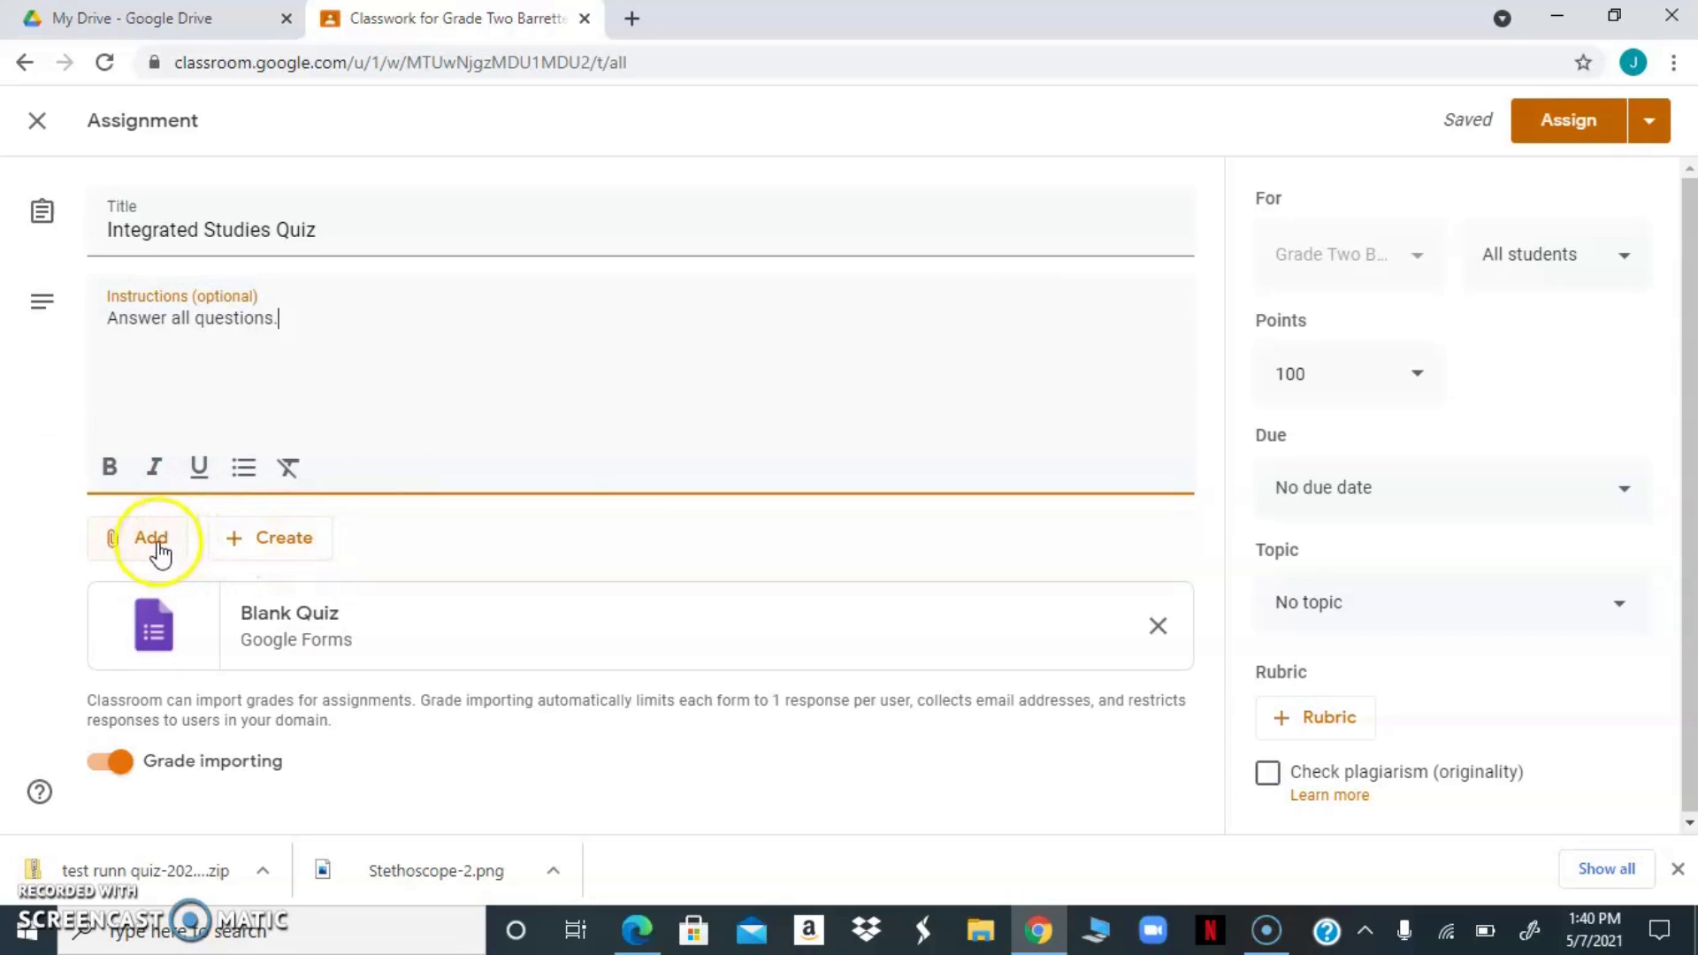
# Remove the Blank Quiz attachment and attach the Integrated Studies form from Google Drive in its place
pyautogui.click(1155, 626)
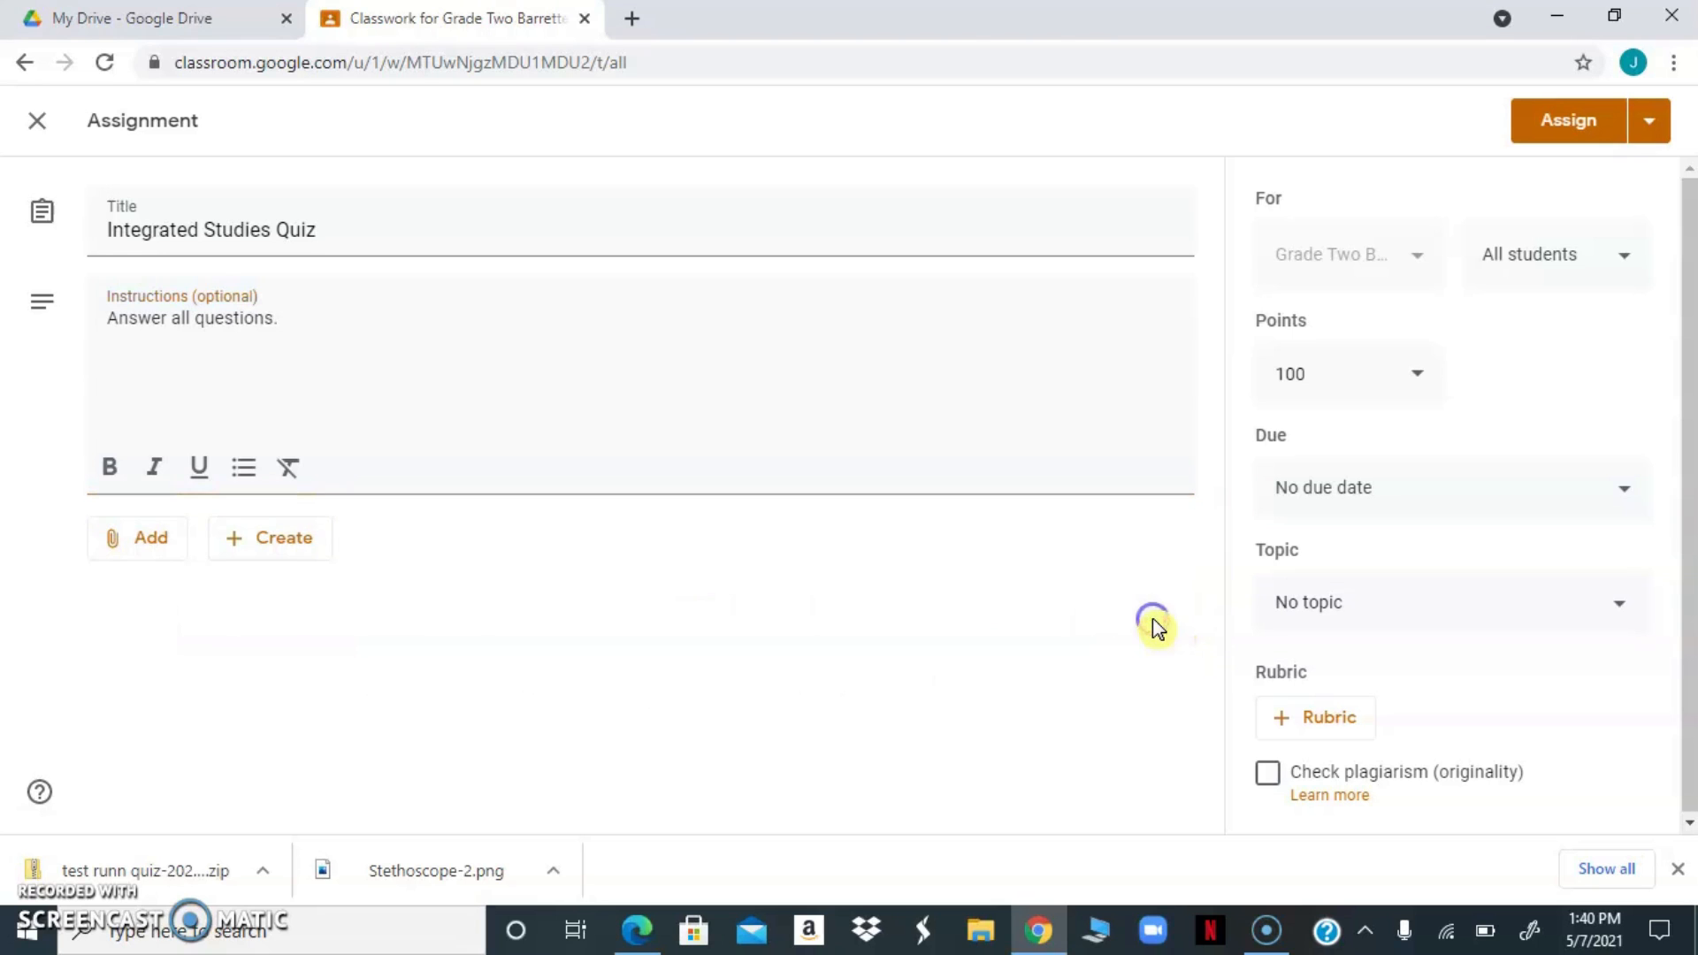
pyautogui.click(140, 557)
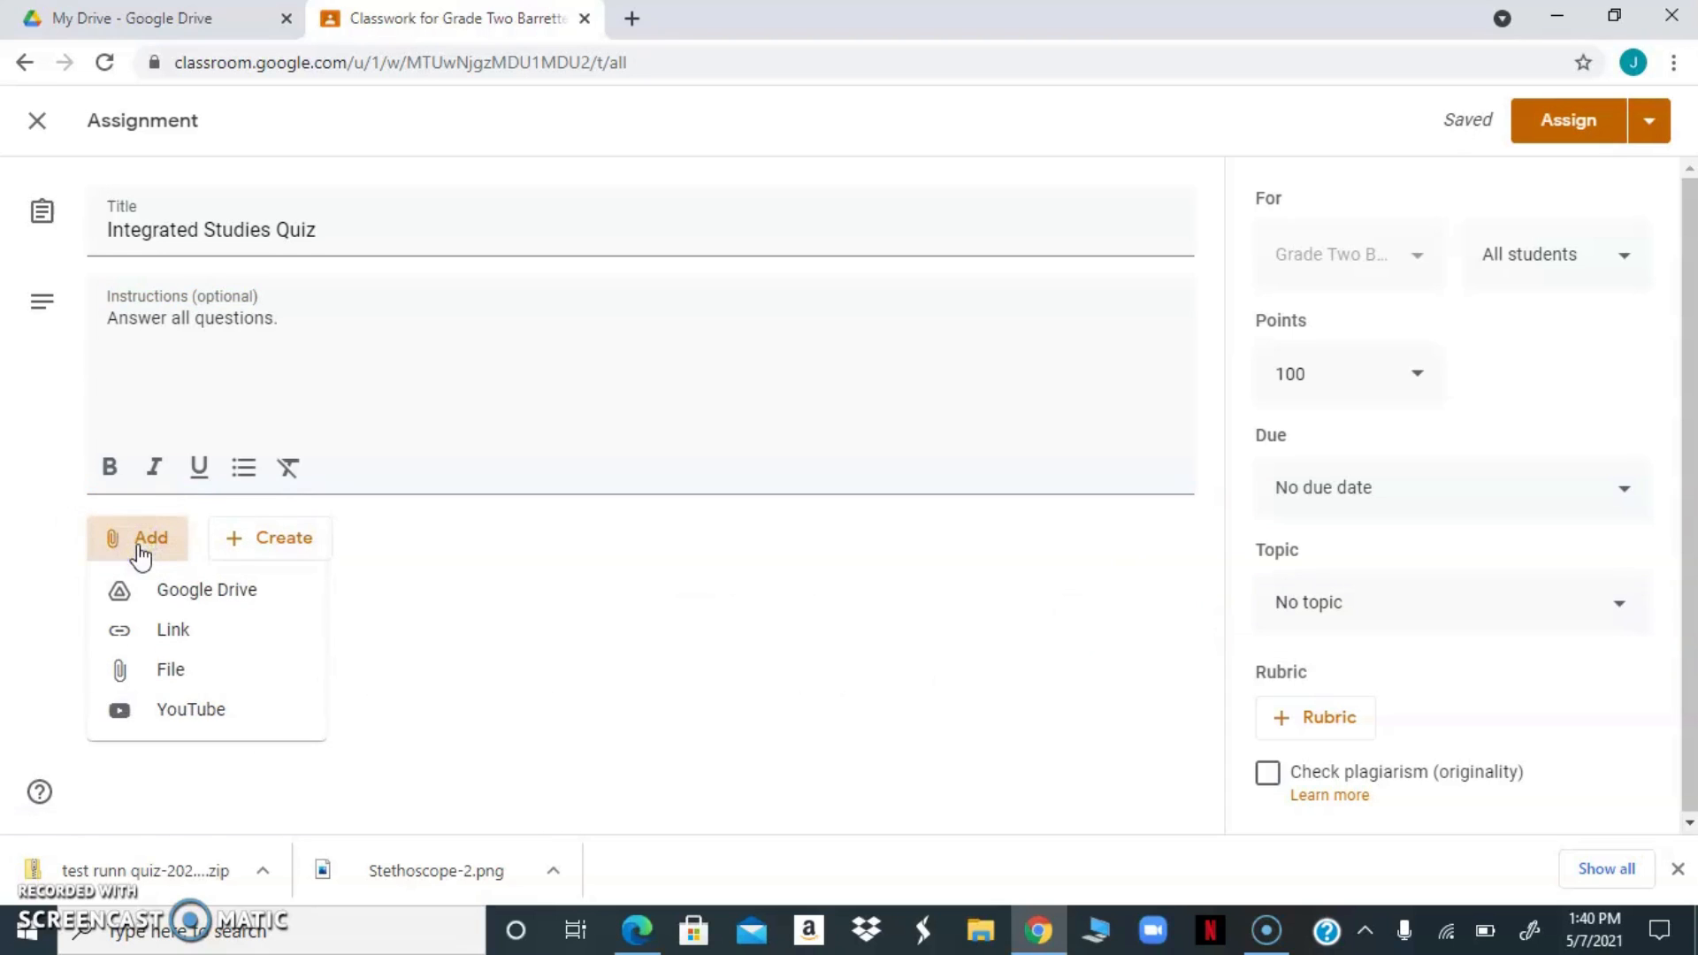
pyautogui.click(156, 597)
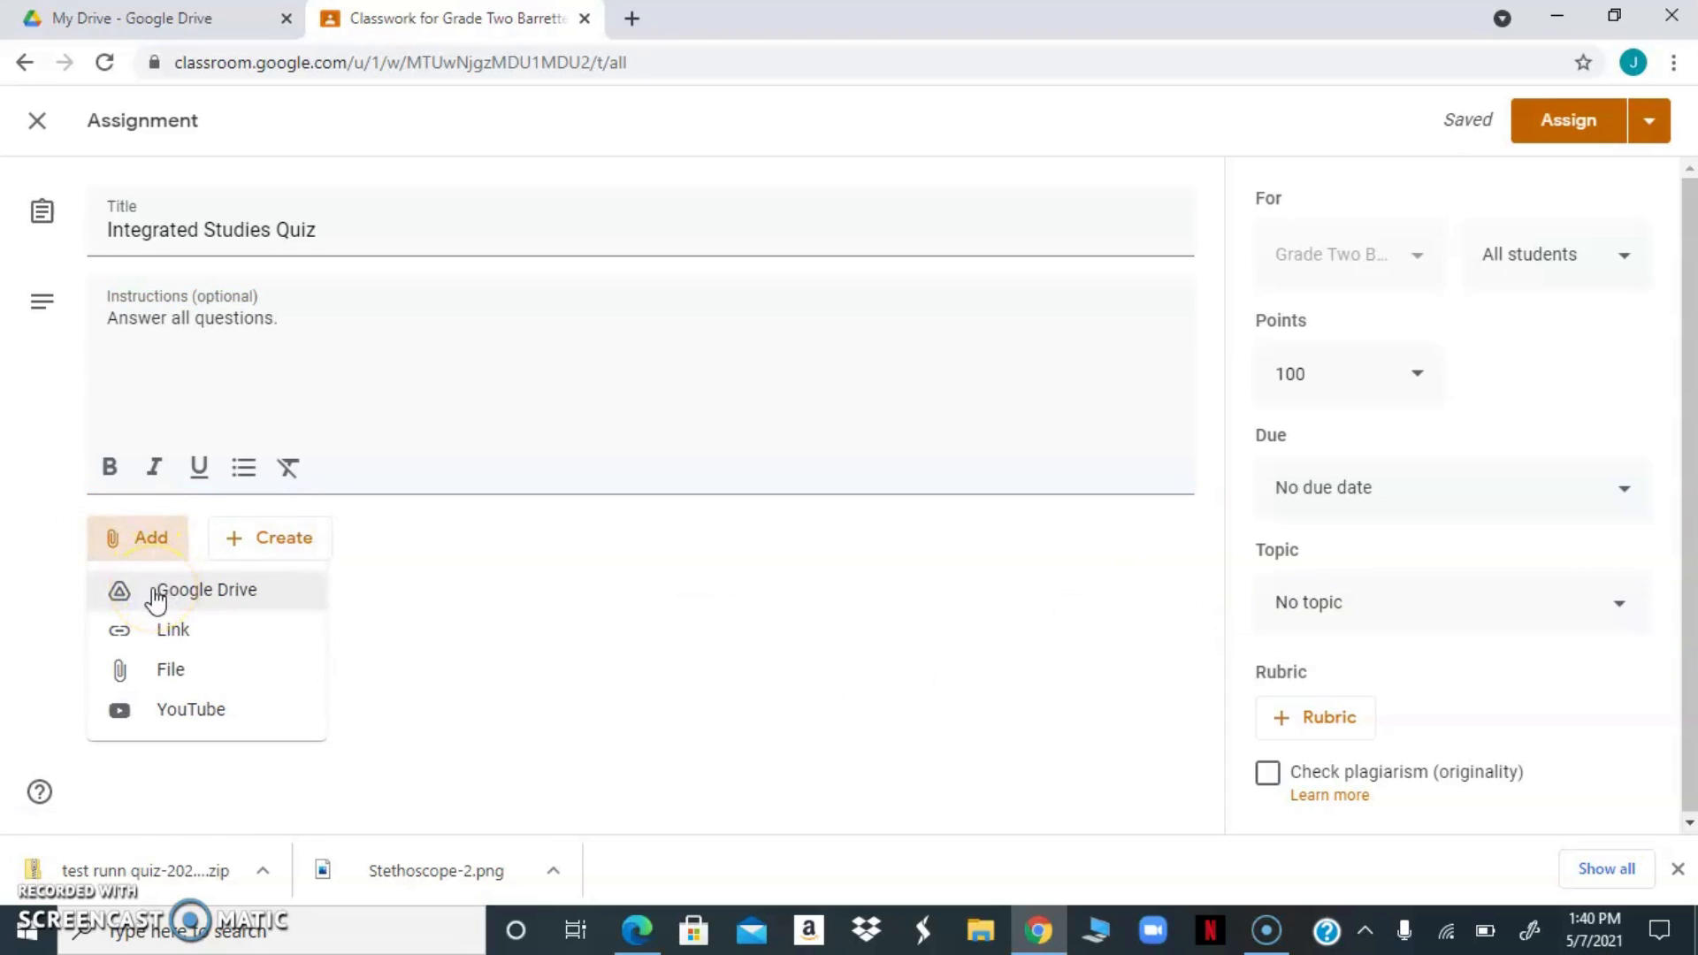
pyautogui.click(155, 591)
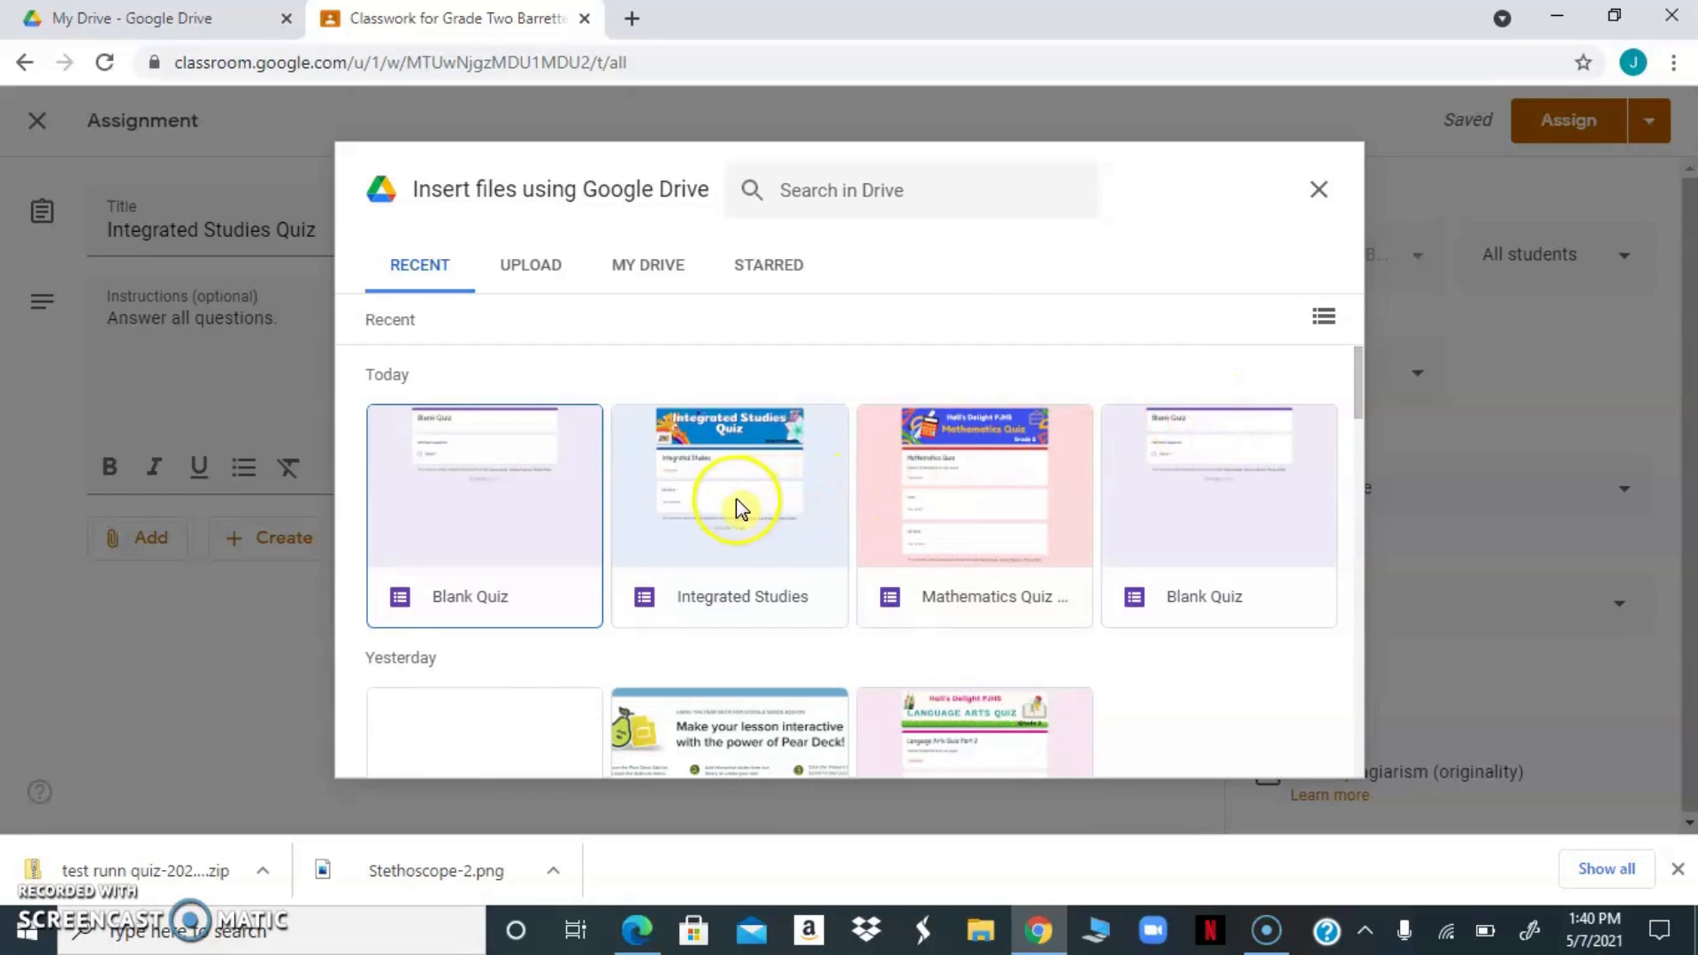
pyautogui.moveTo(1357, 400); pyautogui.dragTo(1254, 750)
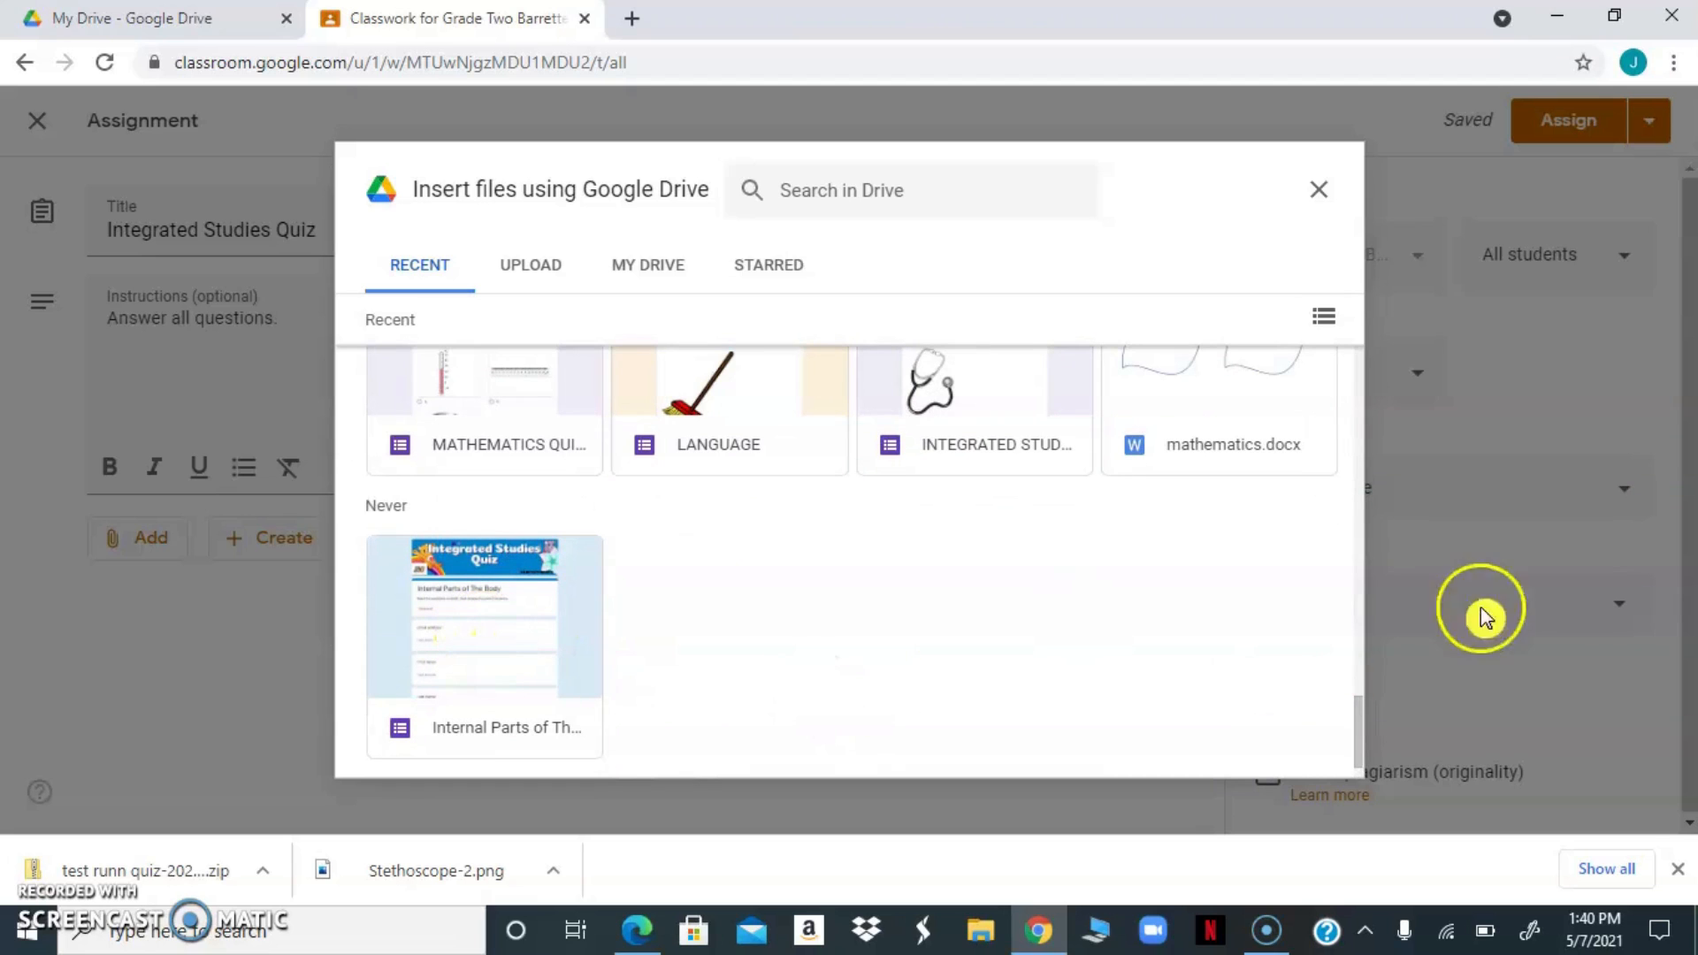
pyautogui.click(1357, 645)
pyautogui.click(1360, 570)
pyautogui.click(1367, 694)
pyautogui.moveTo(1367, 704); pyautogui.dragTo(1331, 358)
pyautogui.doubleClick(737, 520)
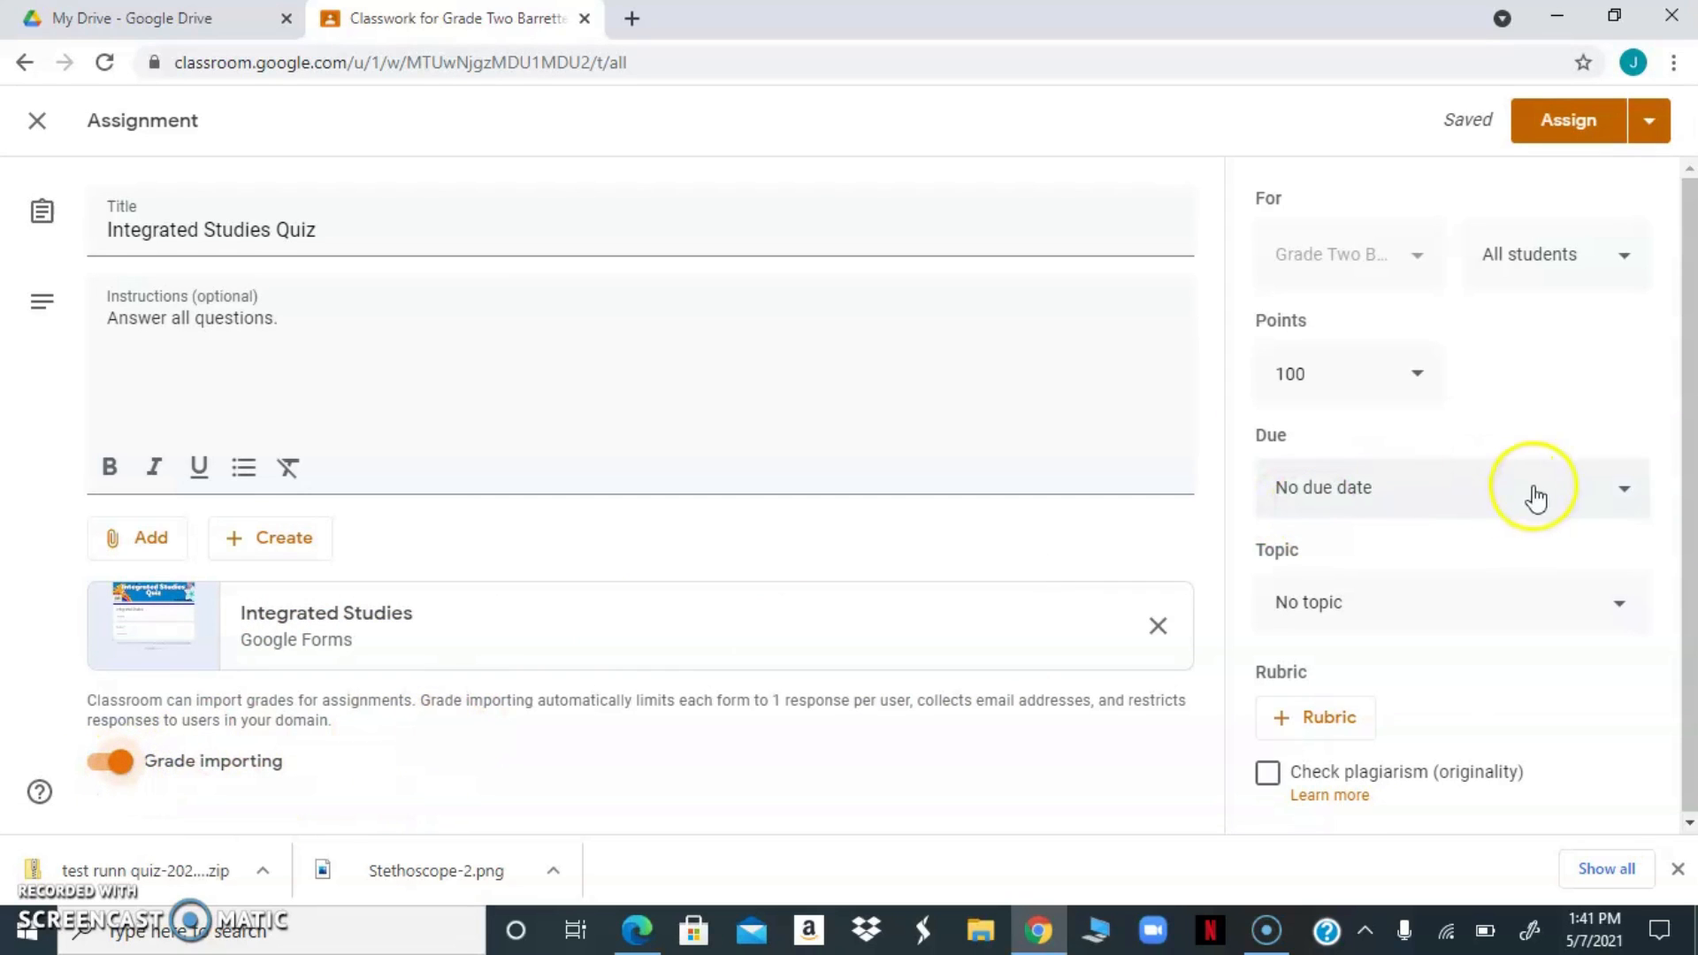
# Set the assignment's due date to May 7, 2021 and its due time to 3:00 PM
pyautogui.click(1628, 497)
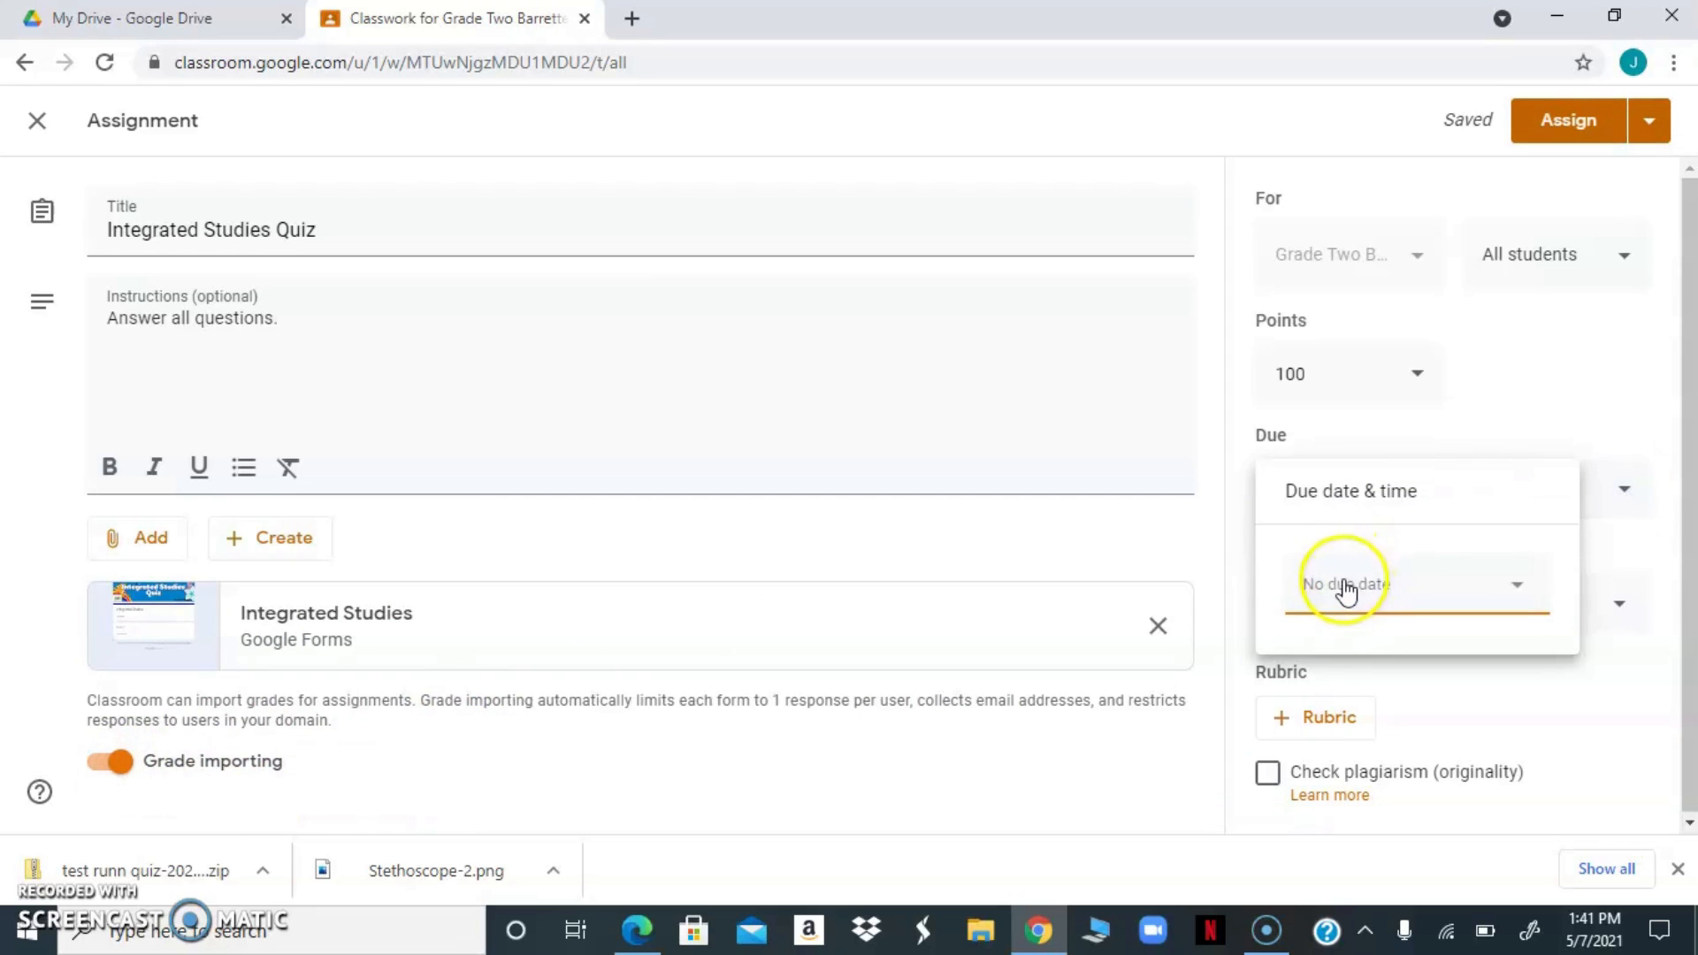
pyautogui.click(1346, 591)
pyautogui.click(1354, 414)
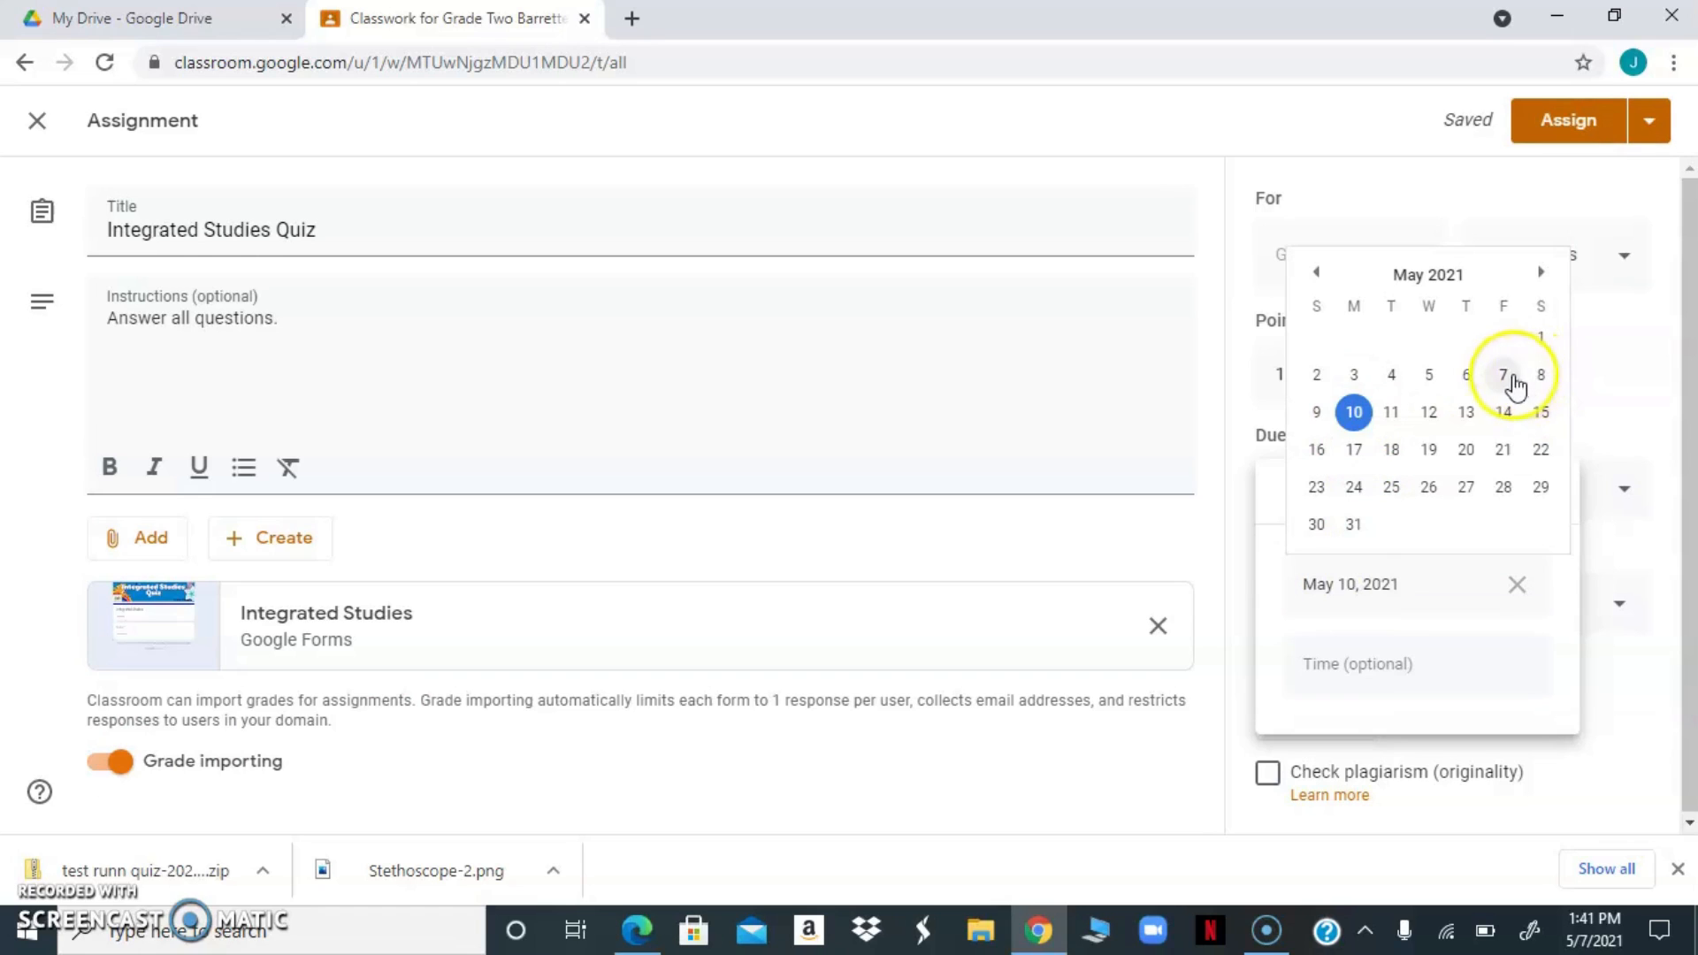
pyautogui.click(1509, 379)
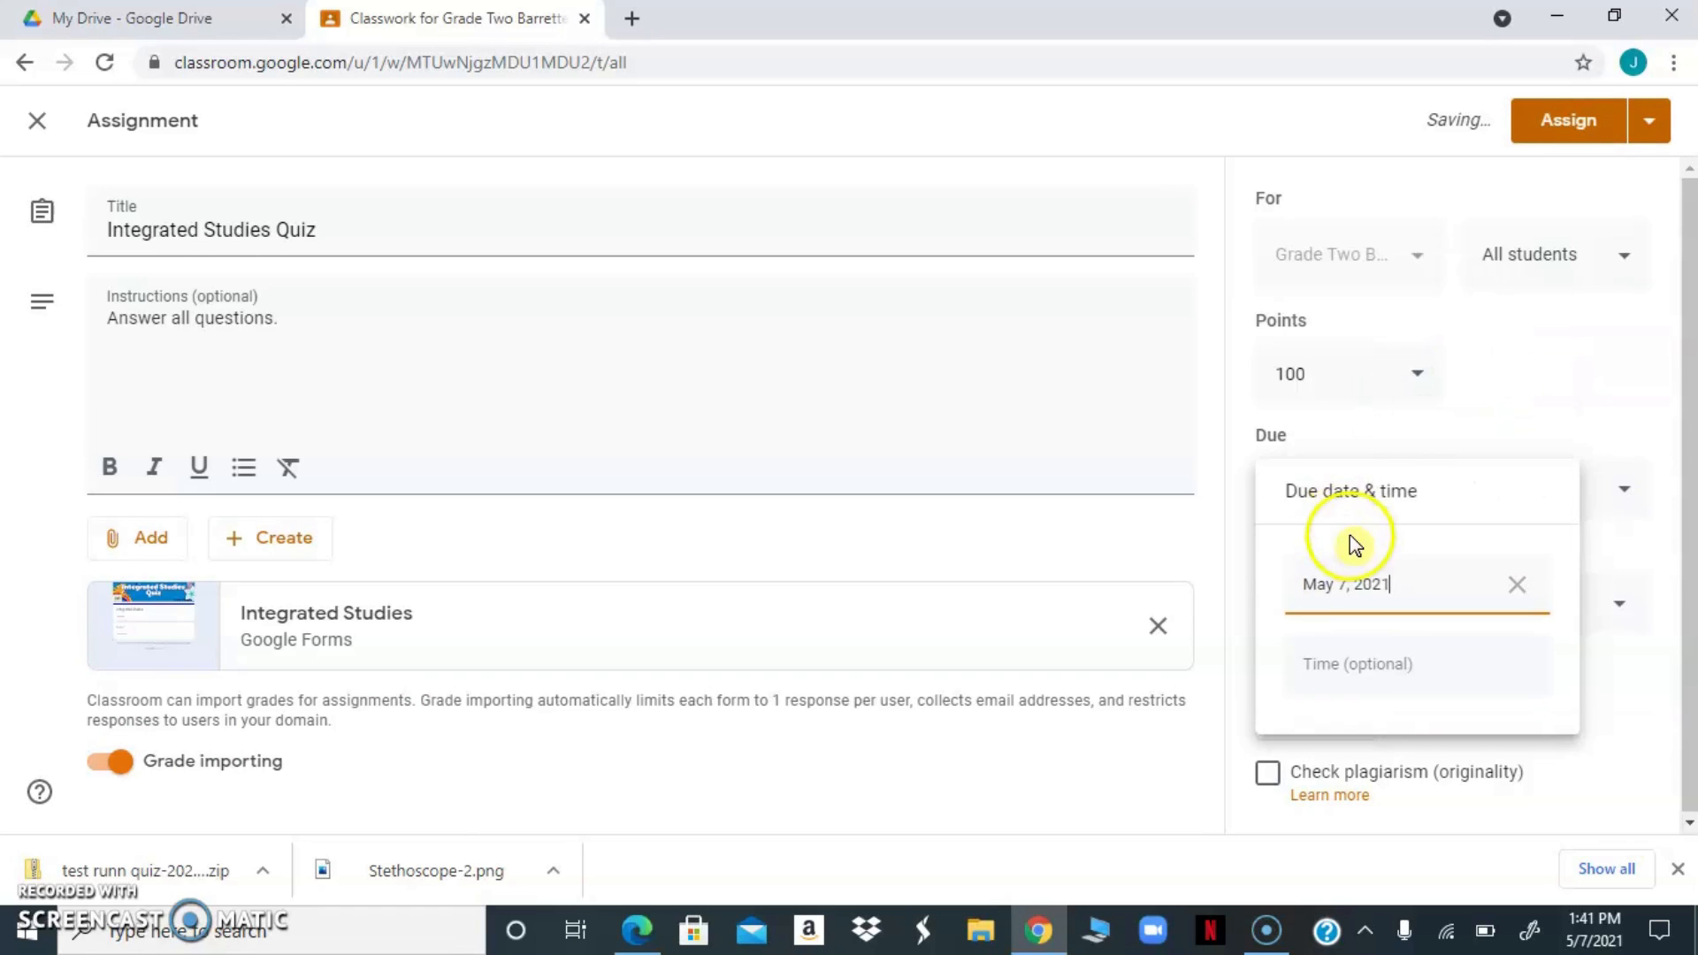
pyautogui.click(1351, 661)
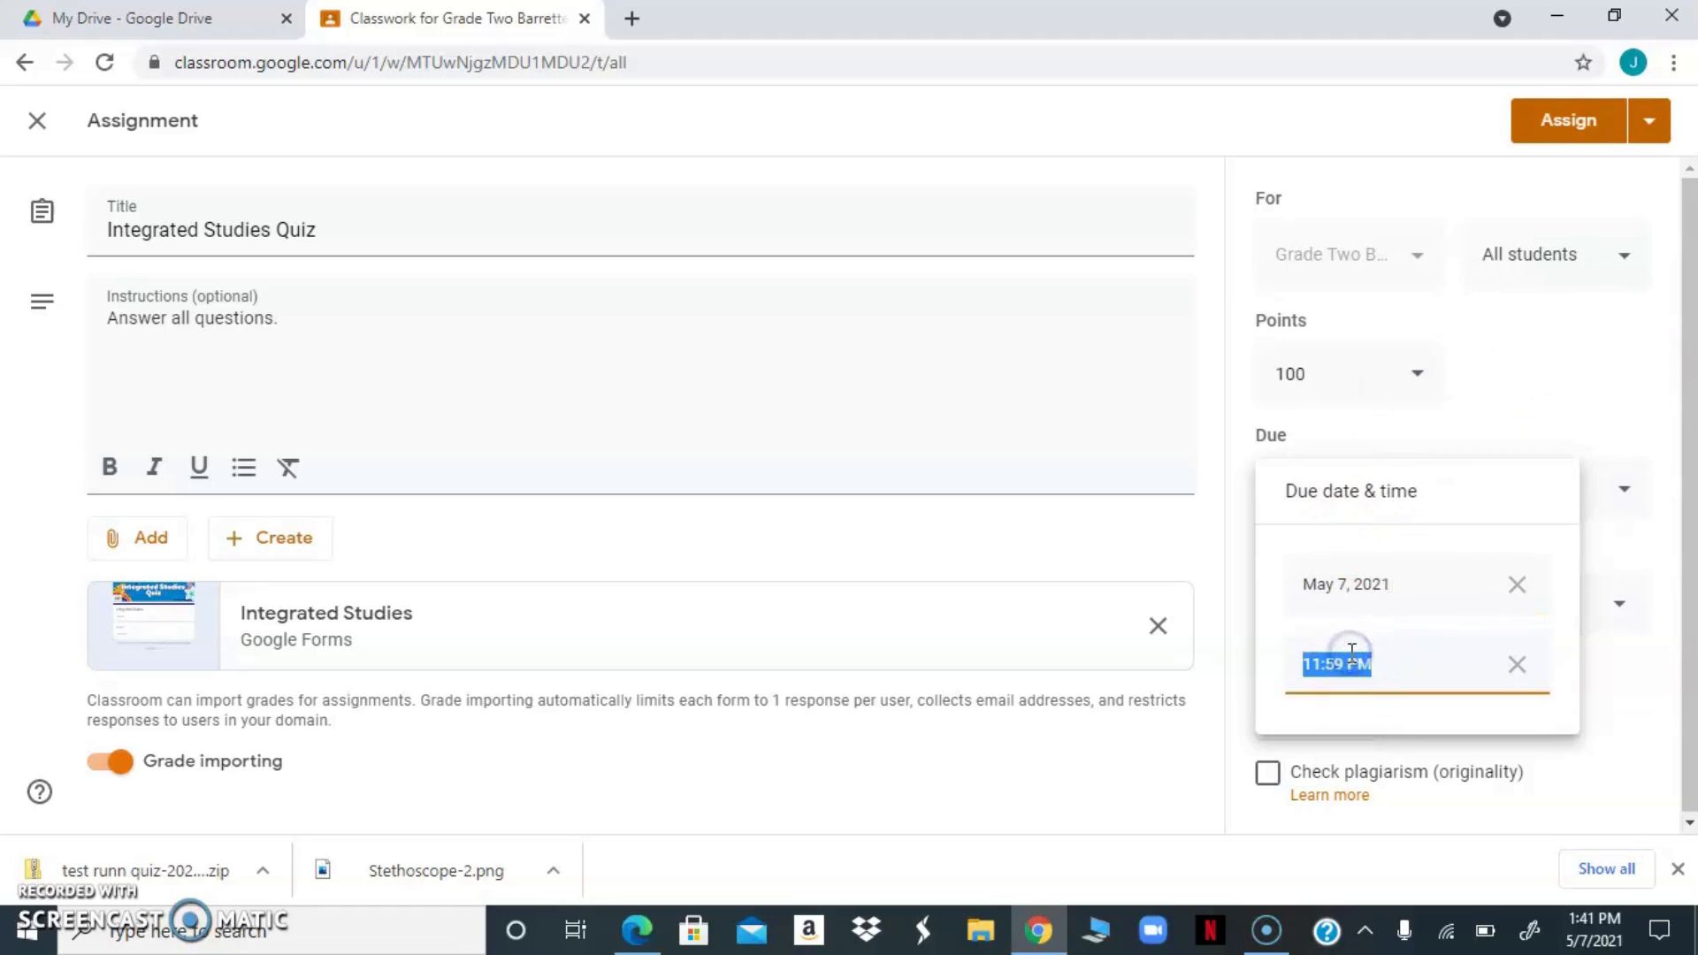
pyautogui.click(1352, 659)
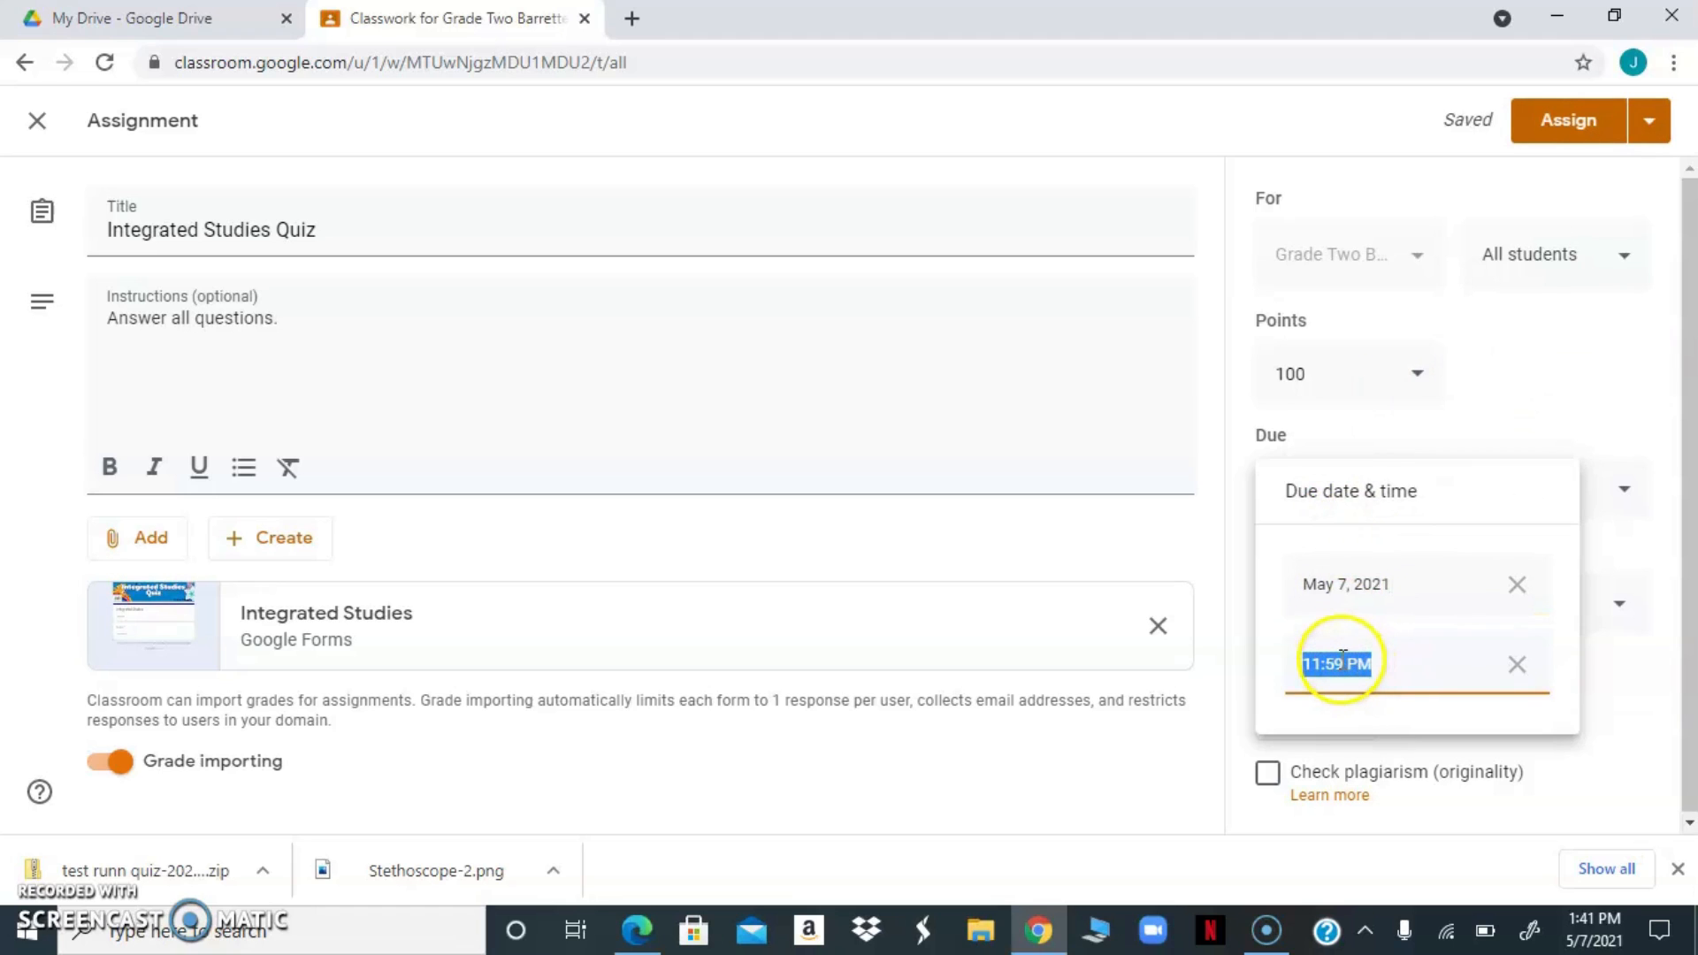
pyautogui.click(1321, 659)
pyautogui.click(1642, 671)
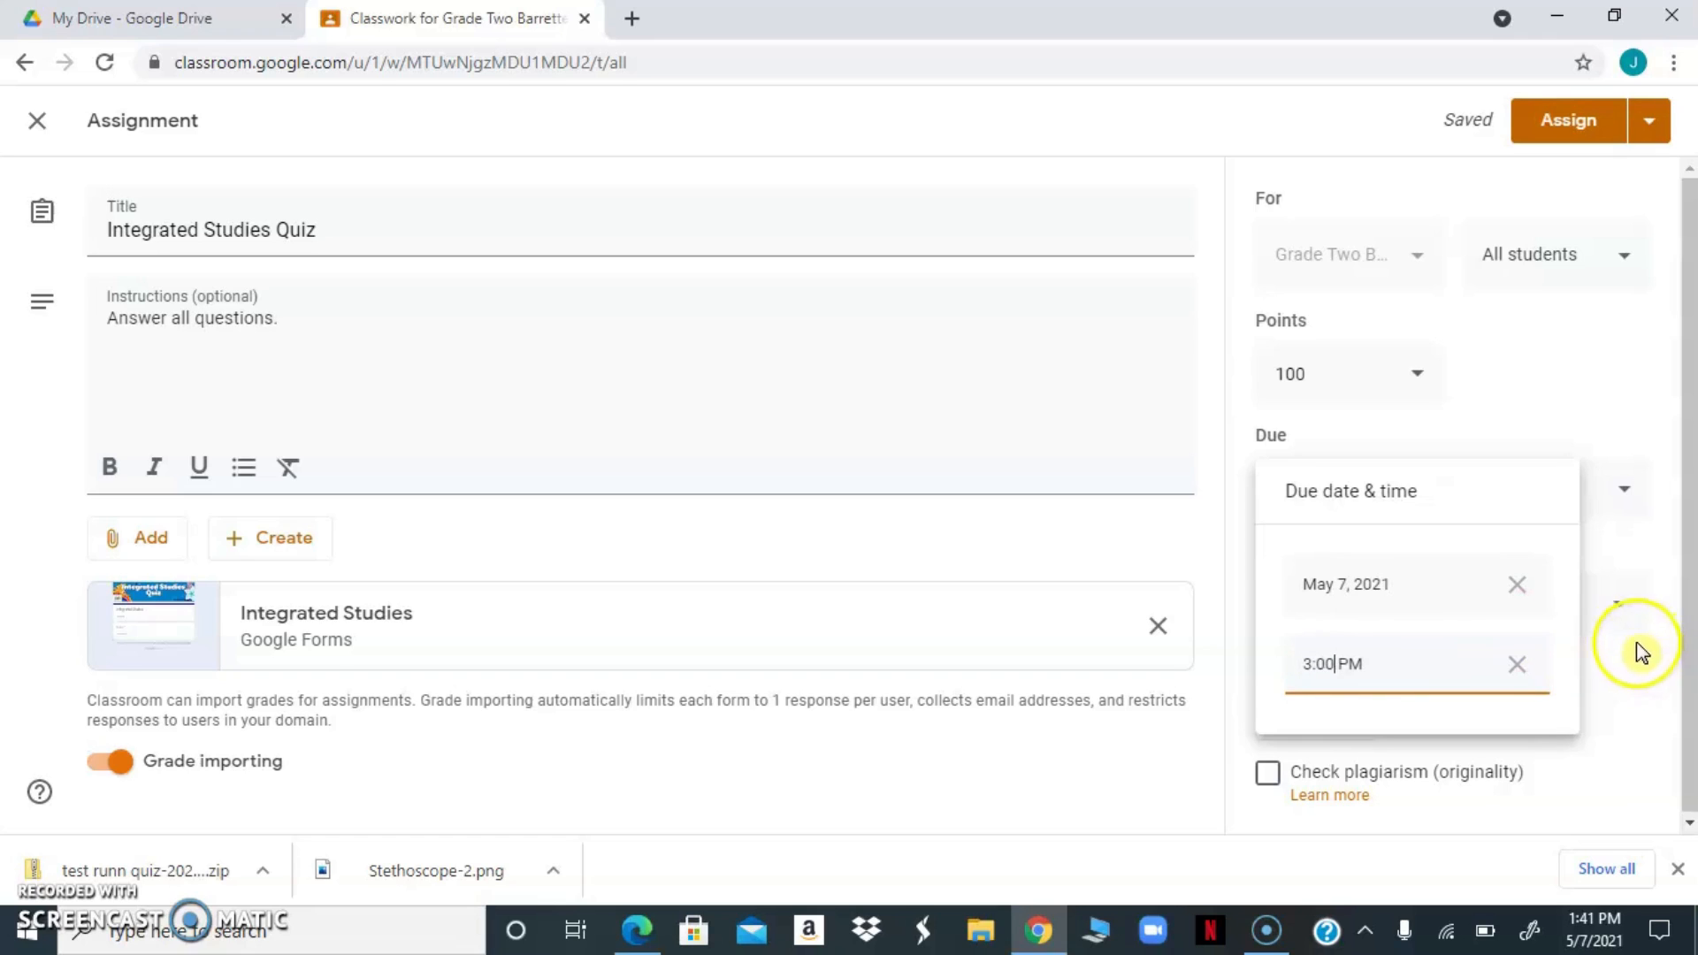
pyautogui.click(1655, 653)
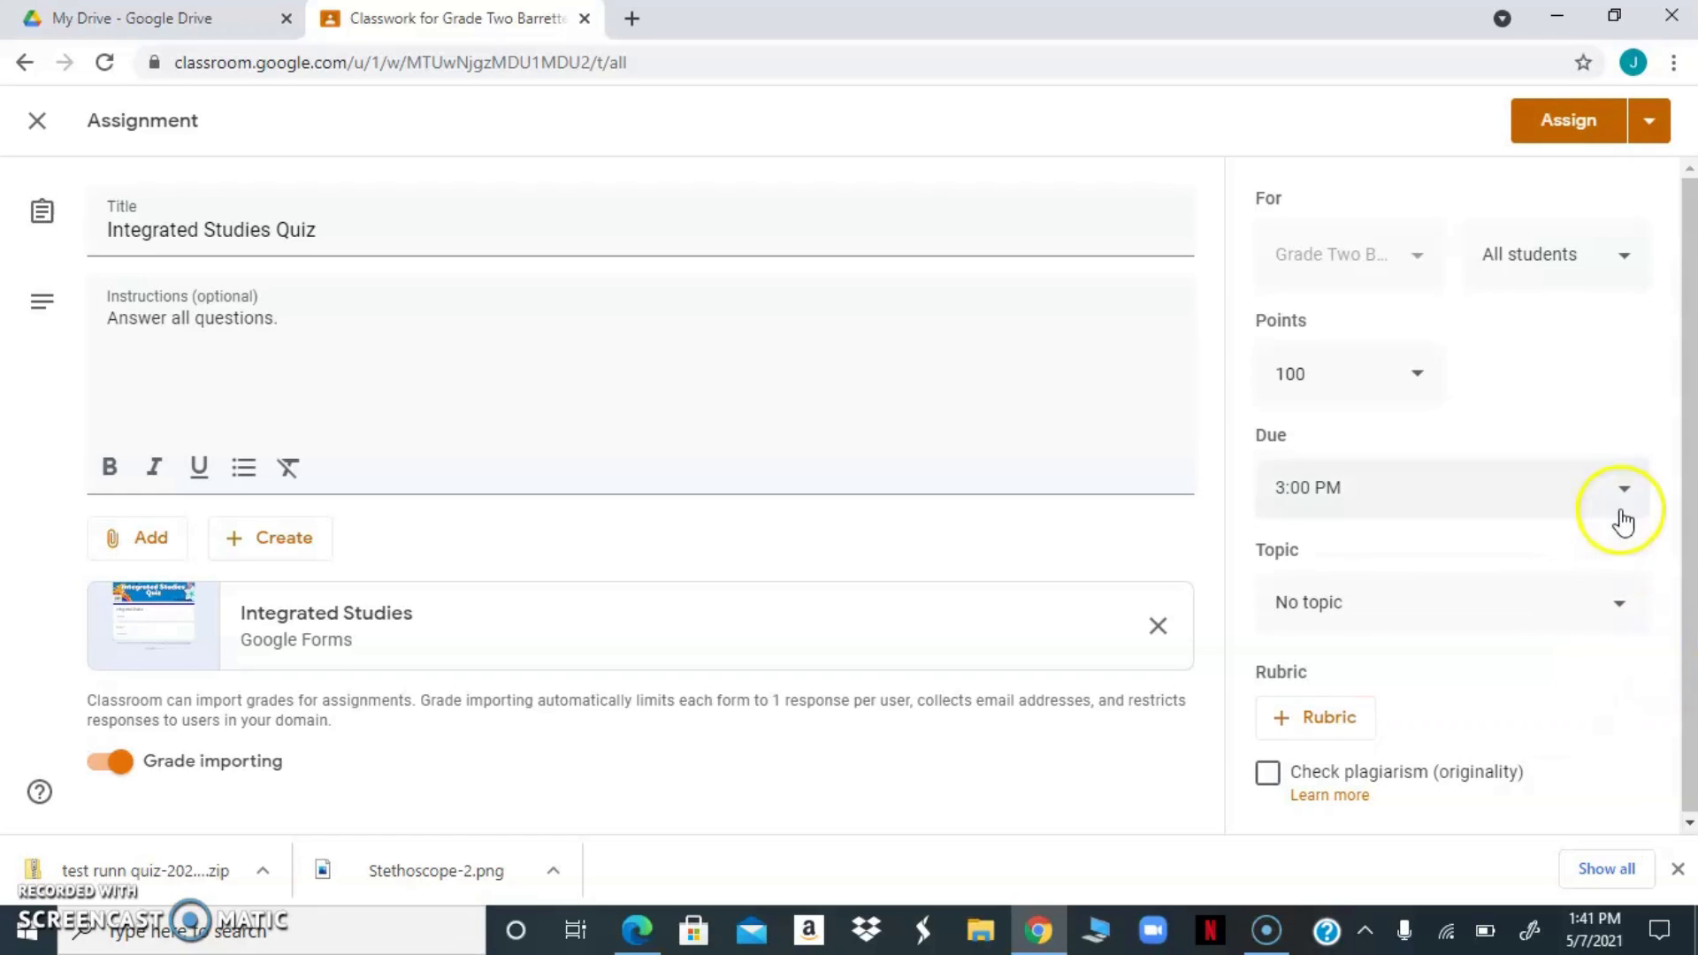
# Schedule the assignment to be posted on May 7, 2021 at 2:30 PM
pyautogui.click(1644, 131)
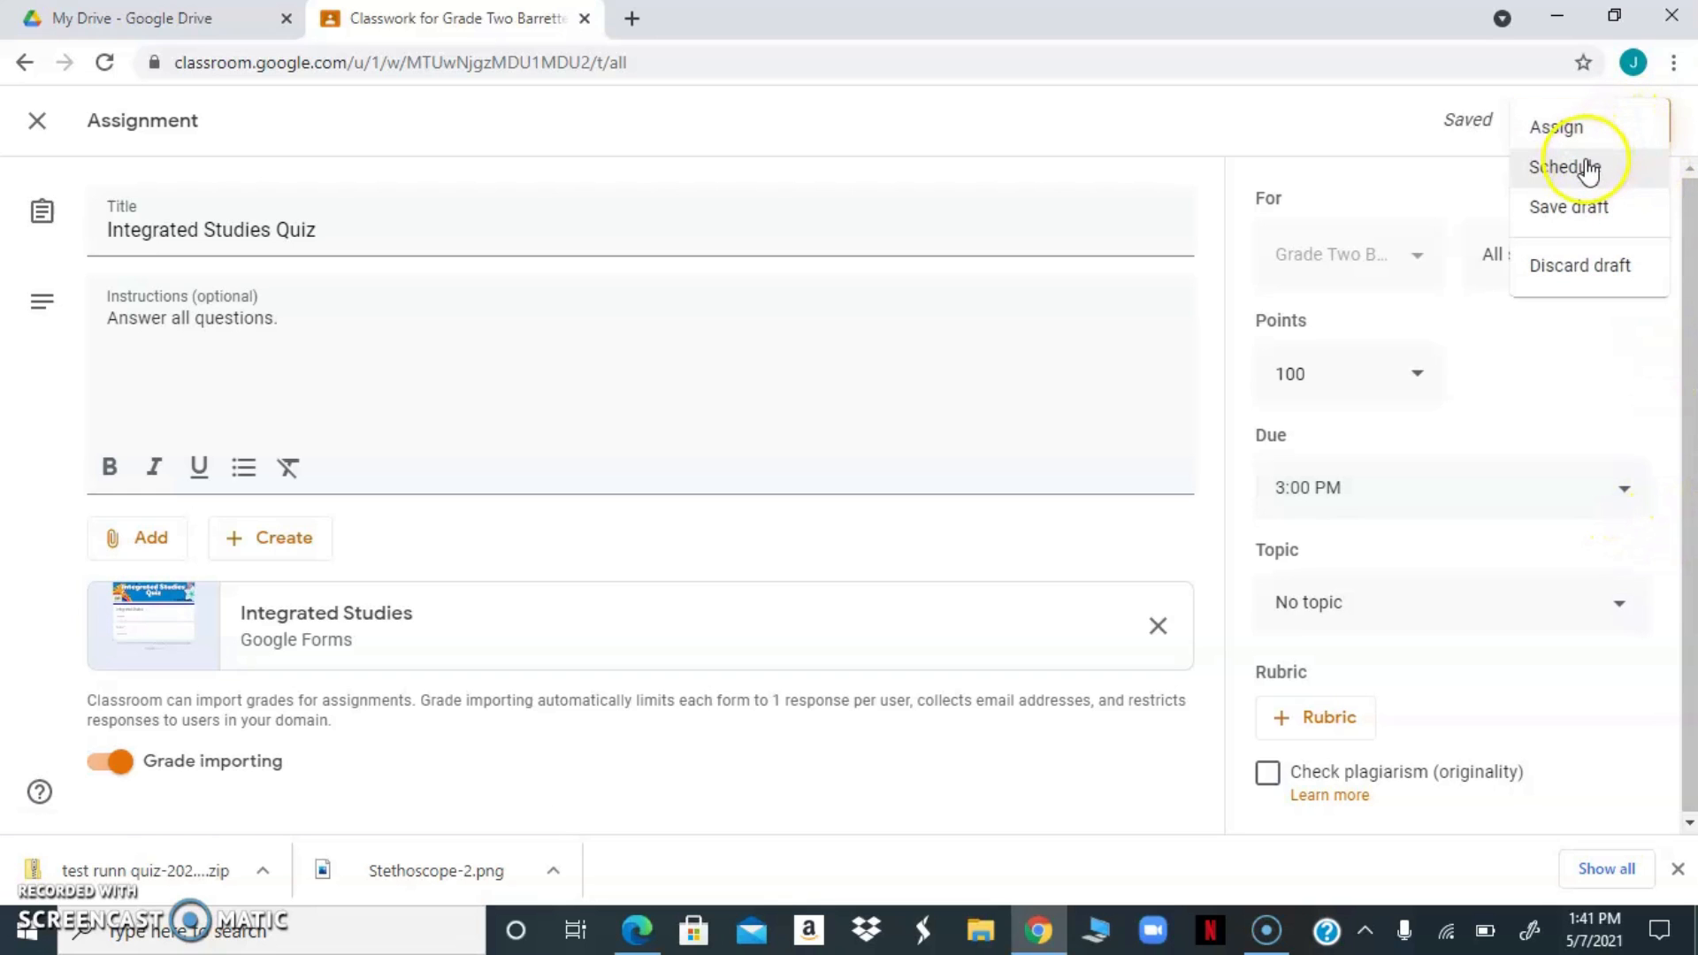
pyautogui.click(1589, 170)
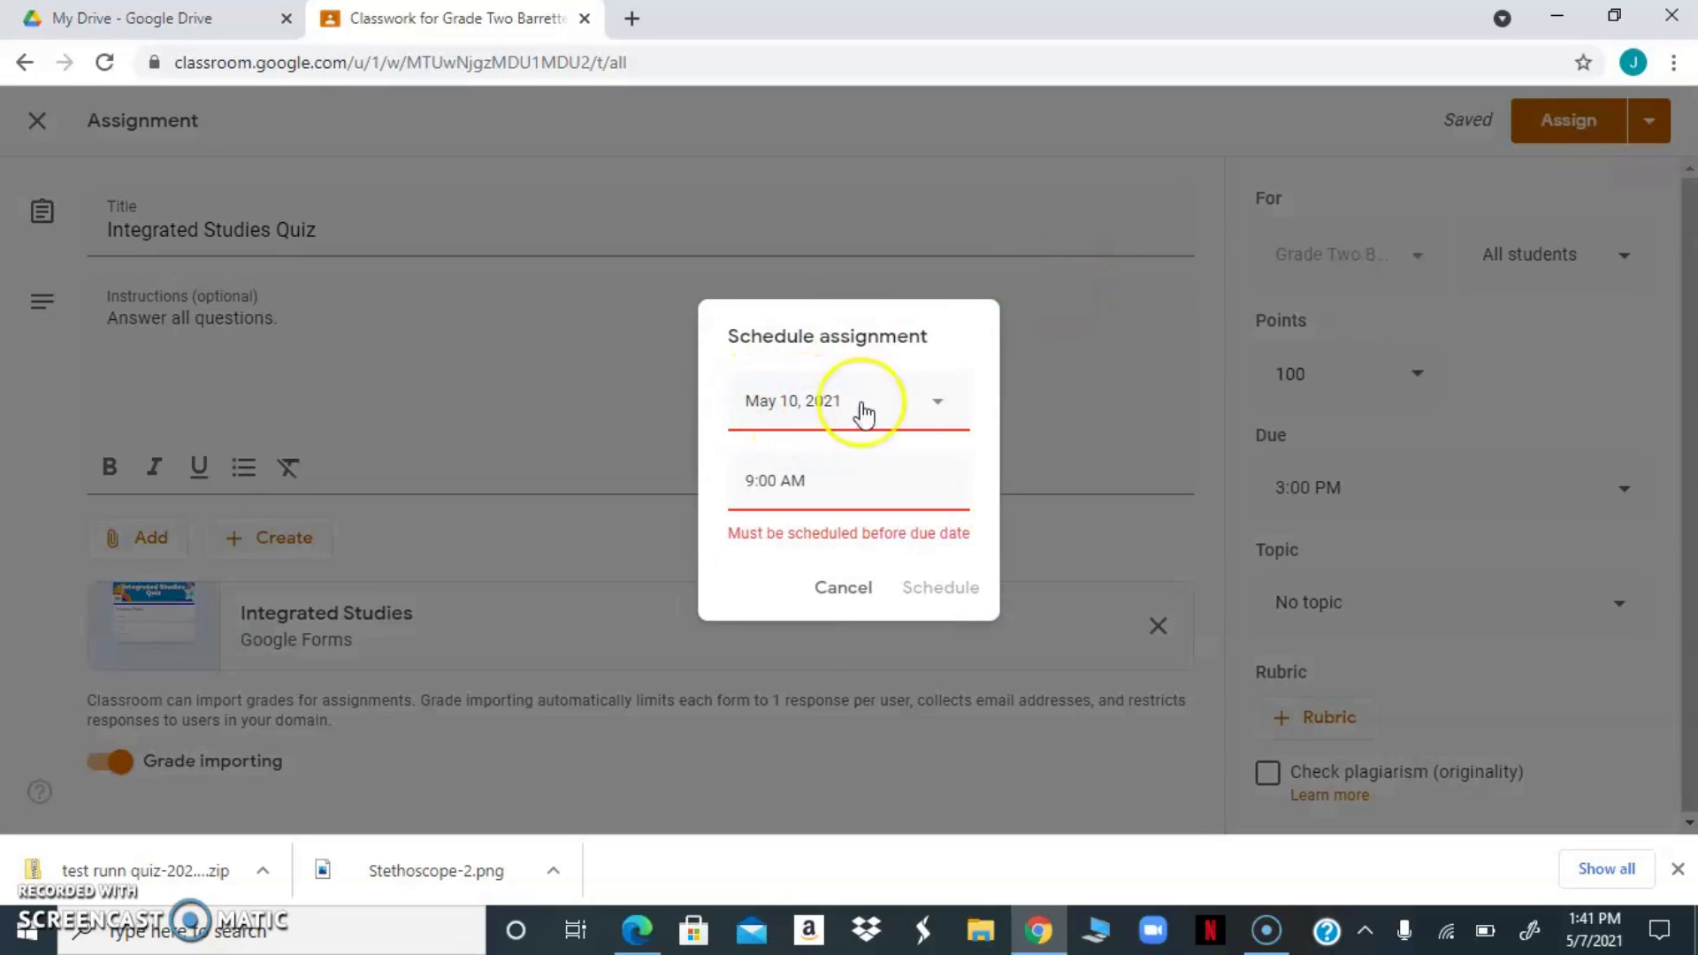
pyautogui.click(941, 409)
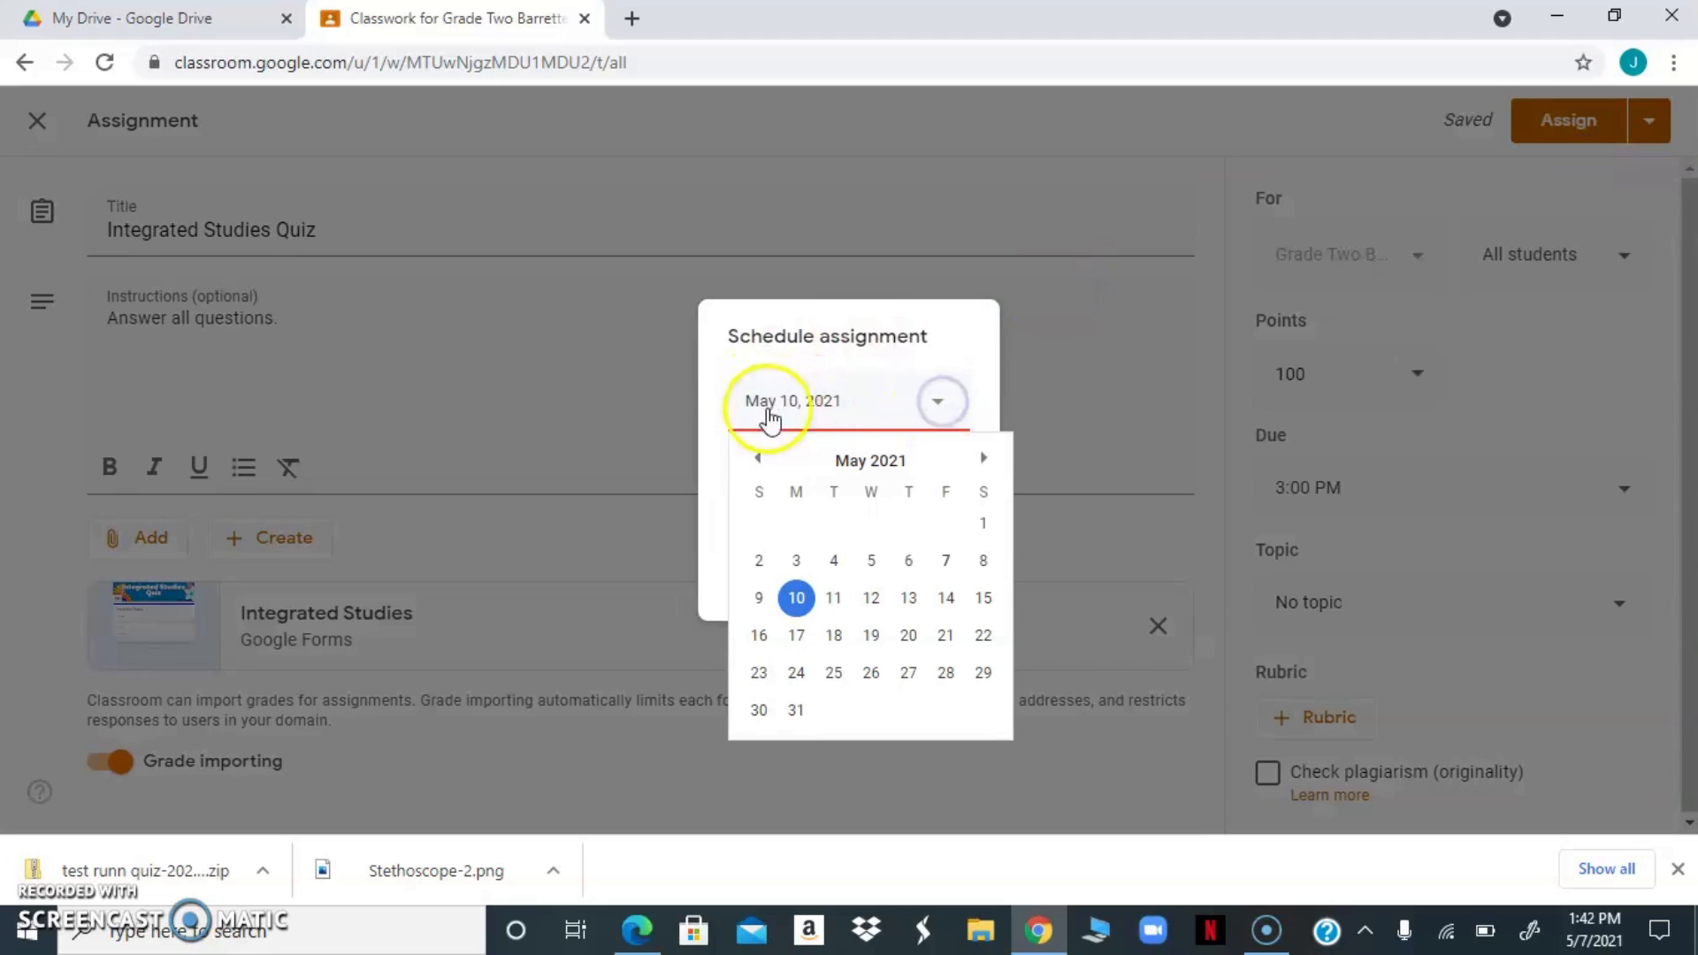
pyautogui.click(792, 398)
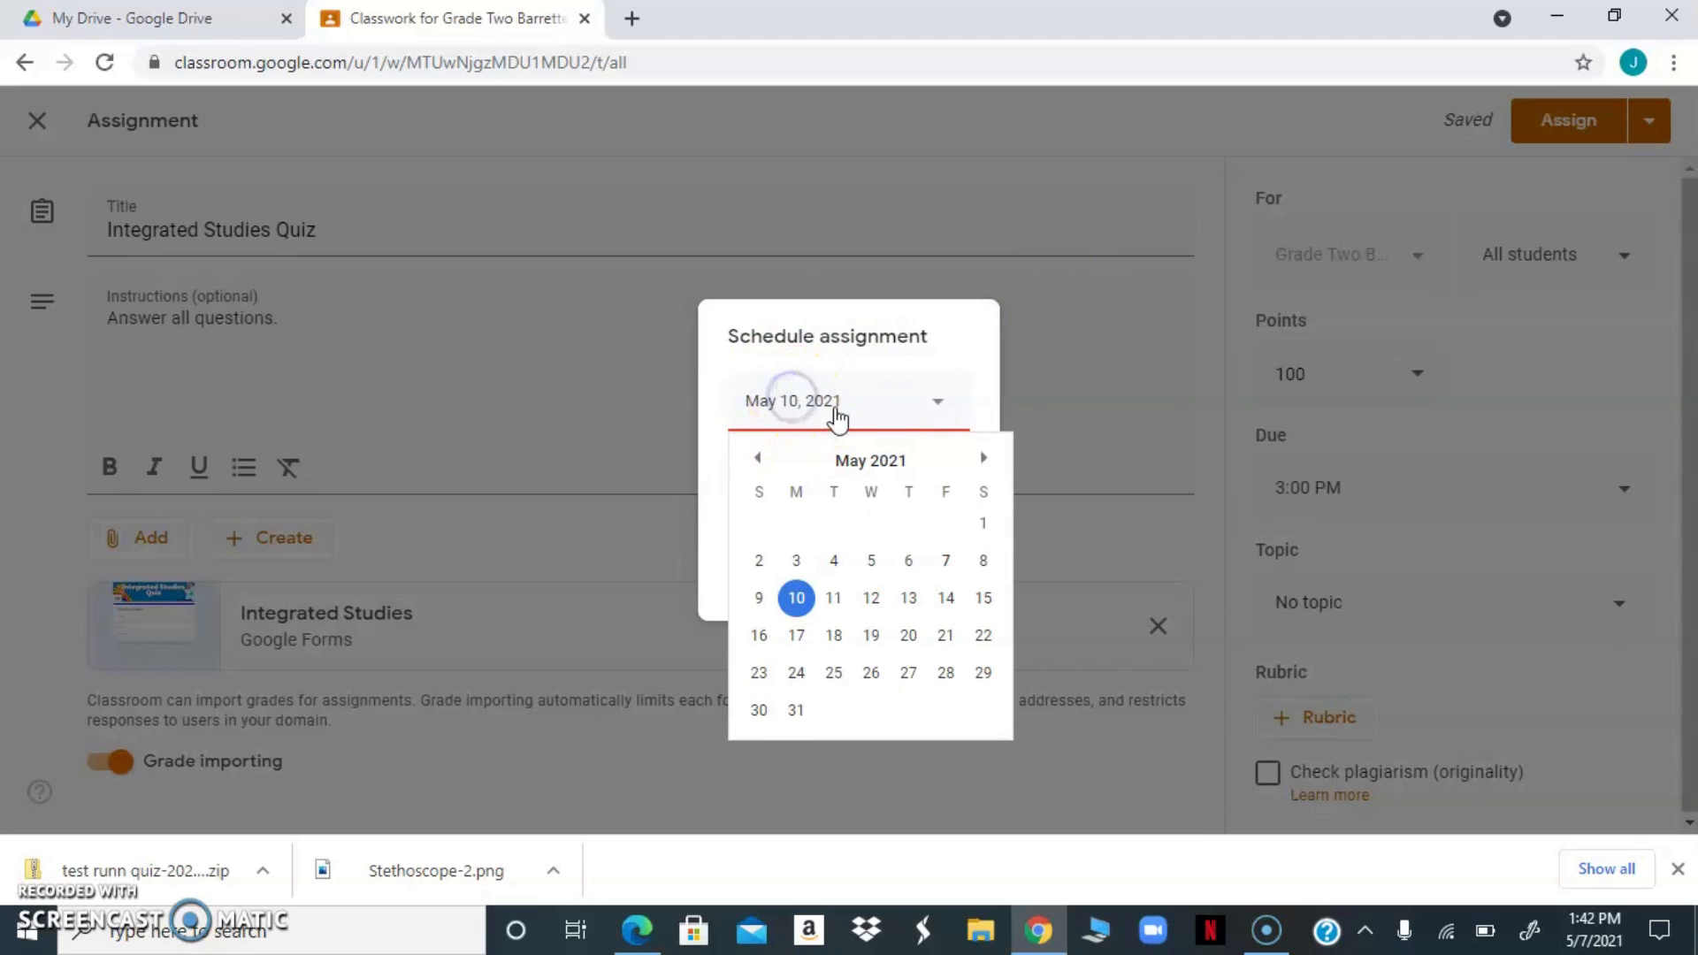
pyautogui.click(943, 564)
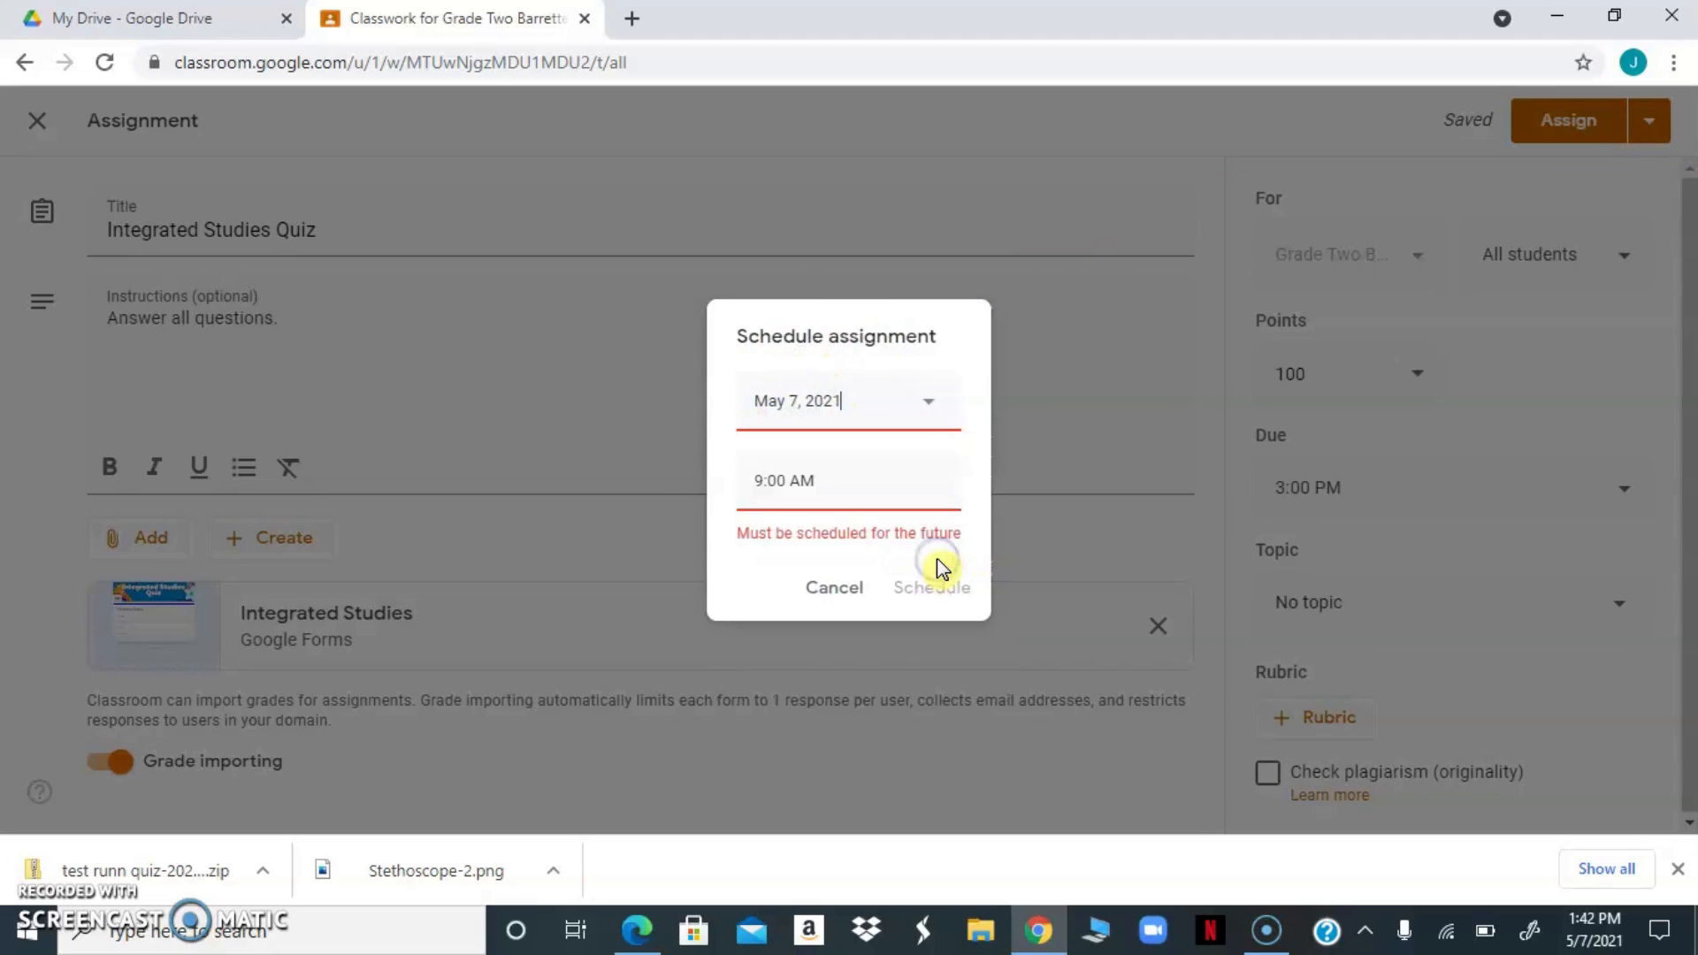
pyautogui.click(787, 480)
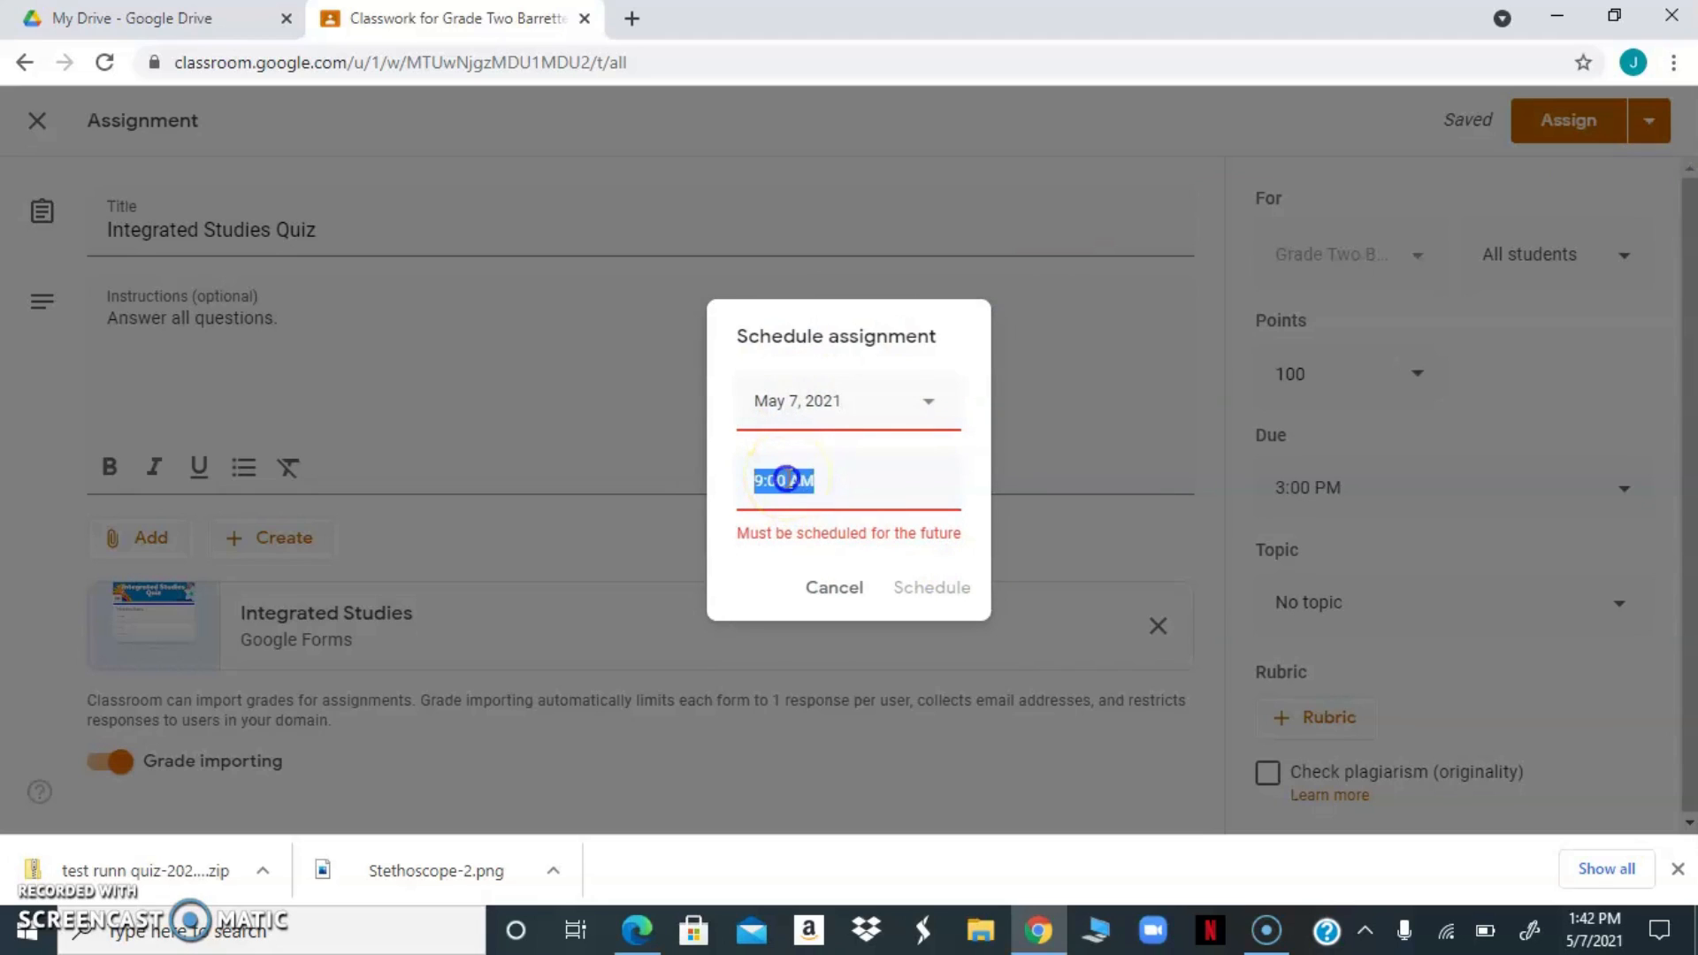
pyautogui.click(786, 479)
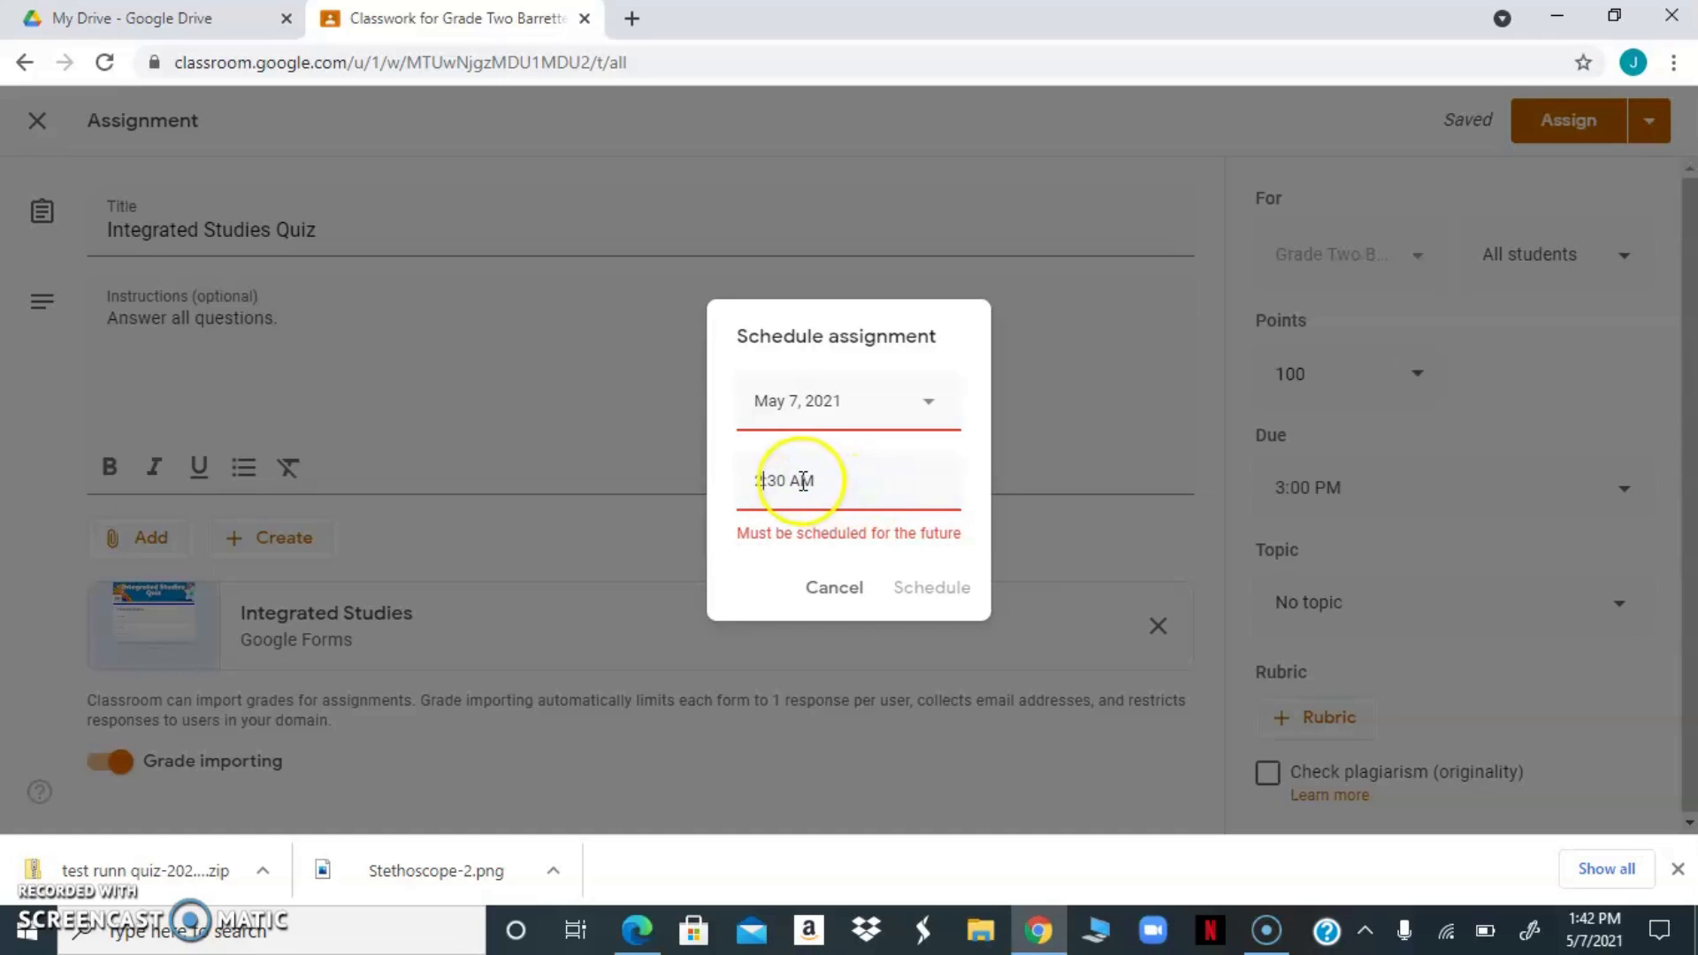
pyautogui.click(803, 480)
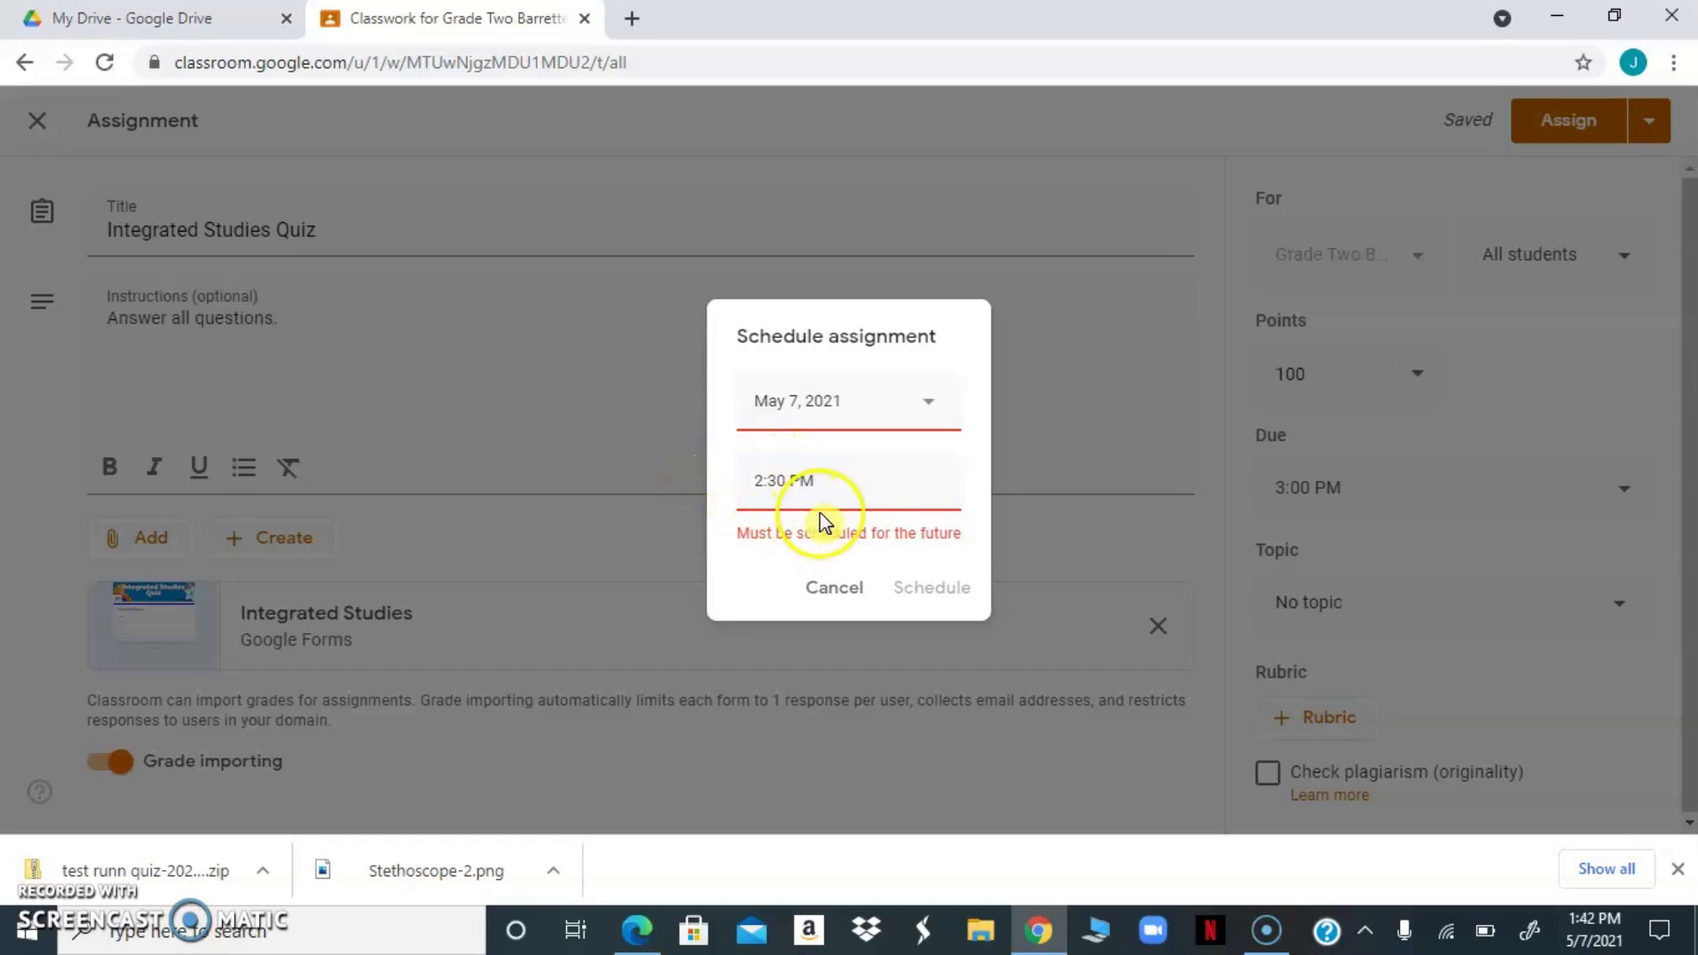
pyautogui.click(928, 409)
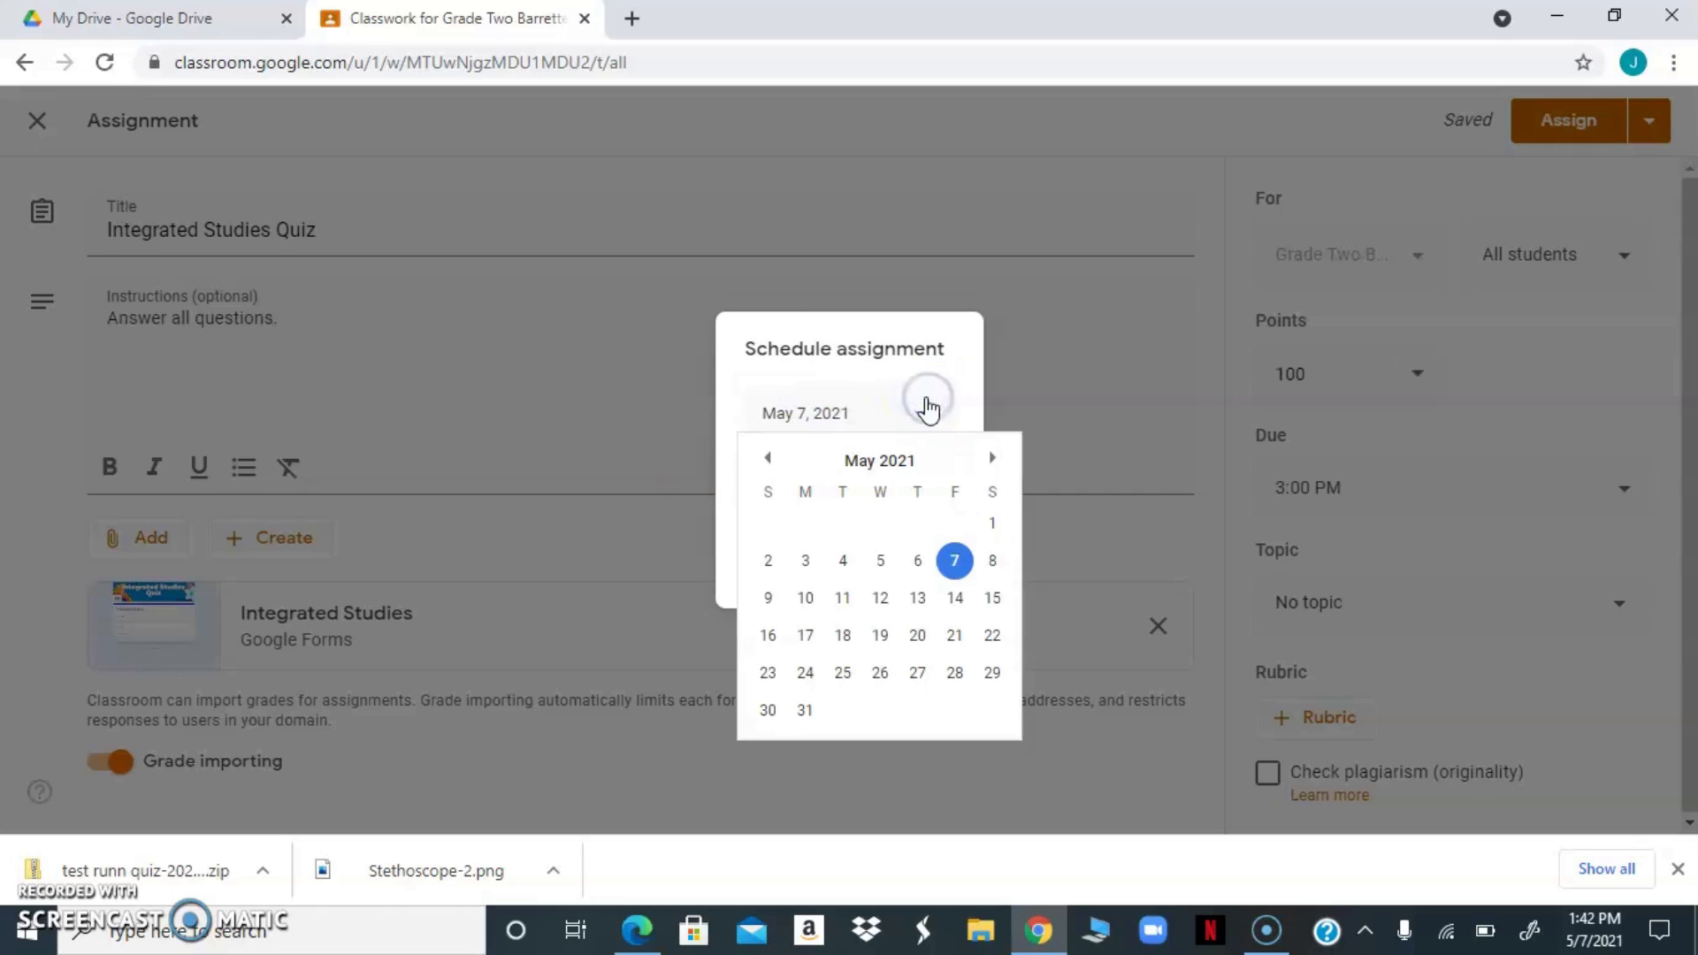
pyautogui.click(952, 566)
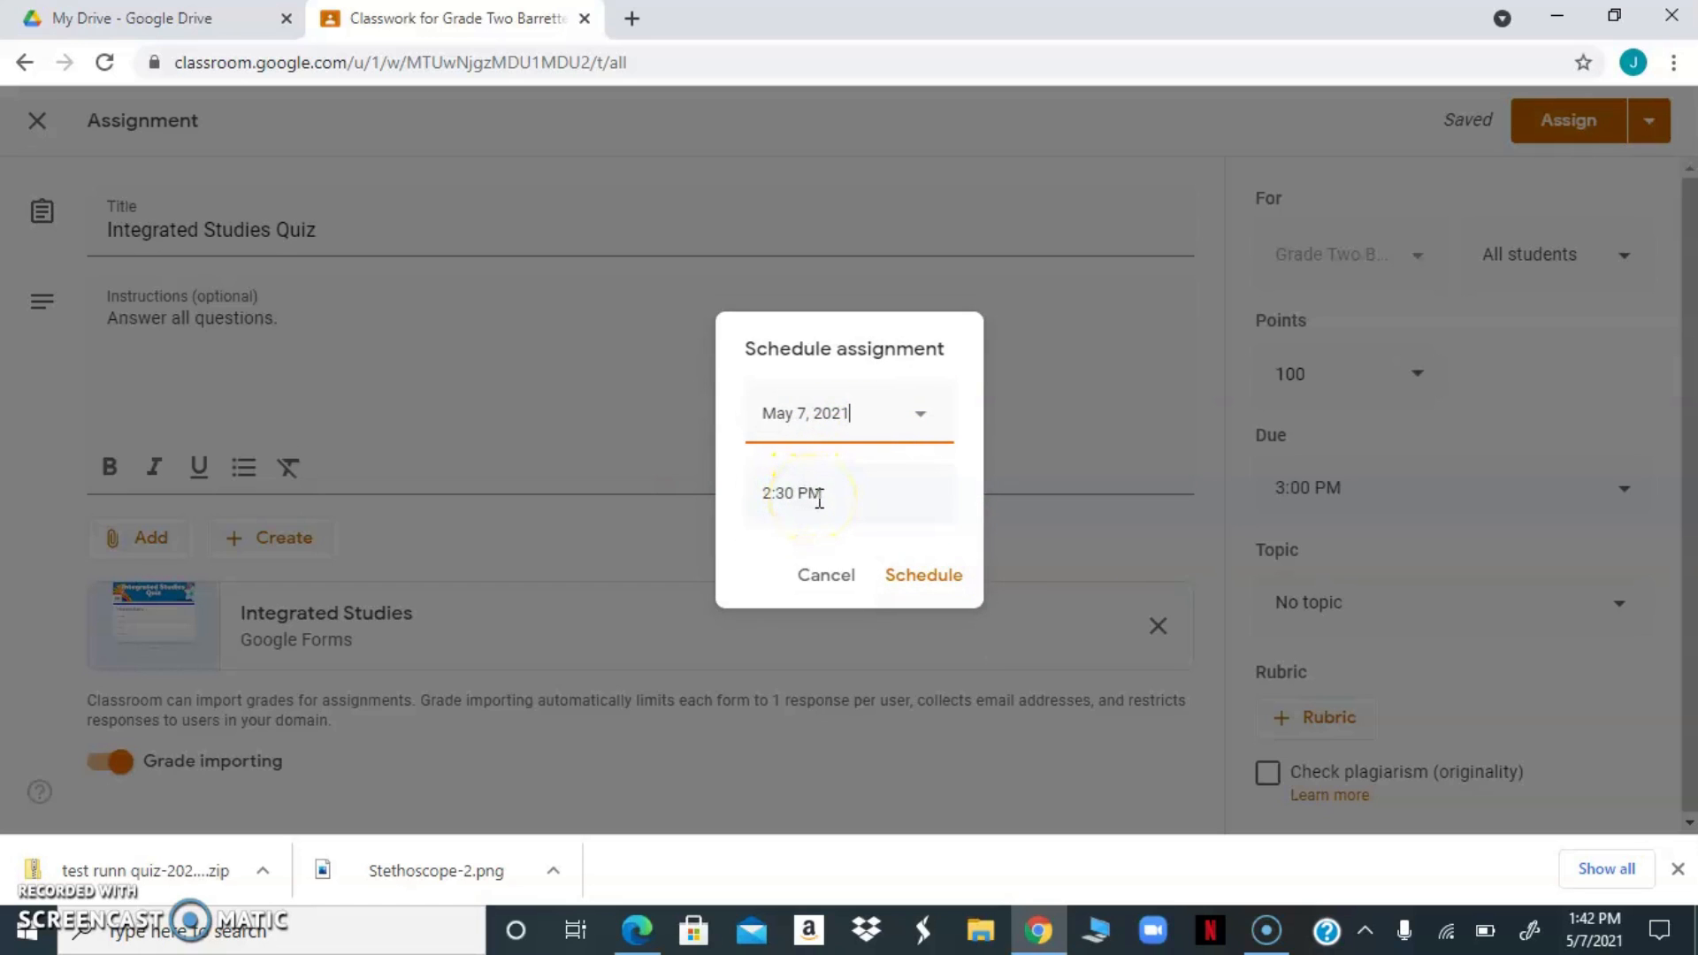
pyautogui.click(915, 584)
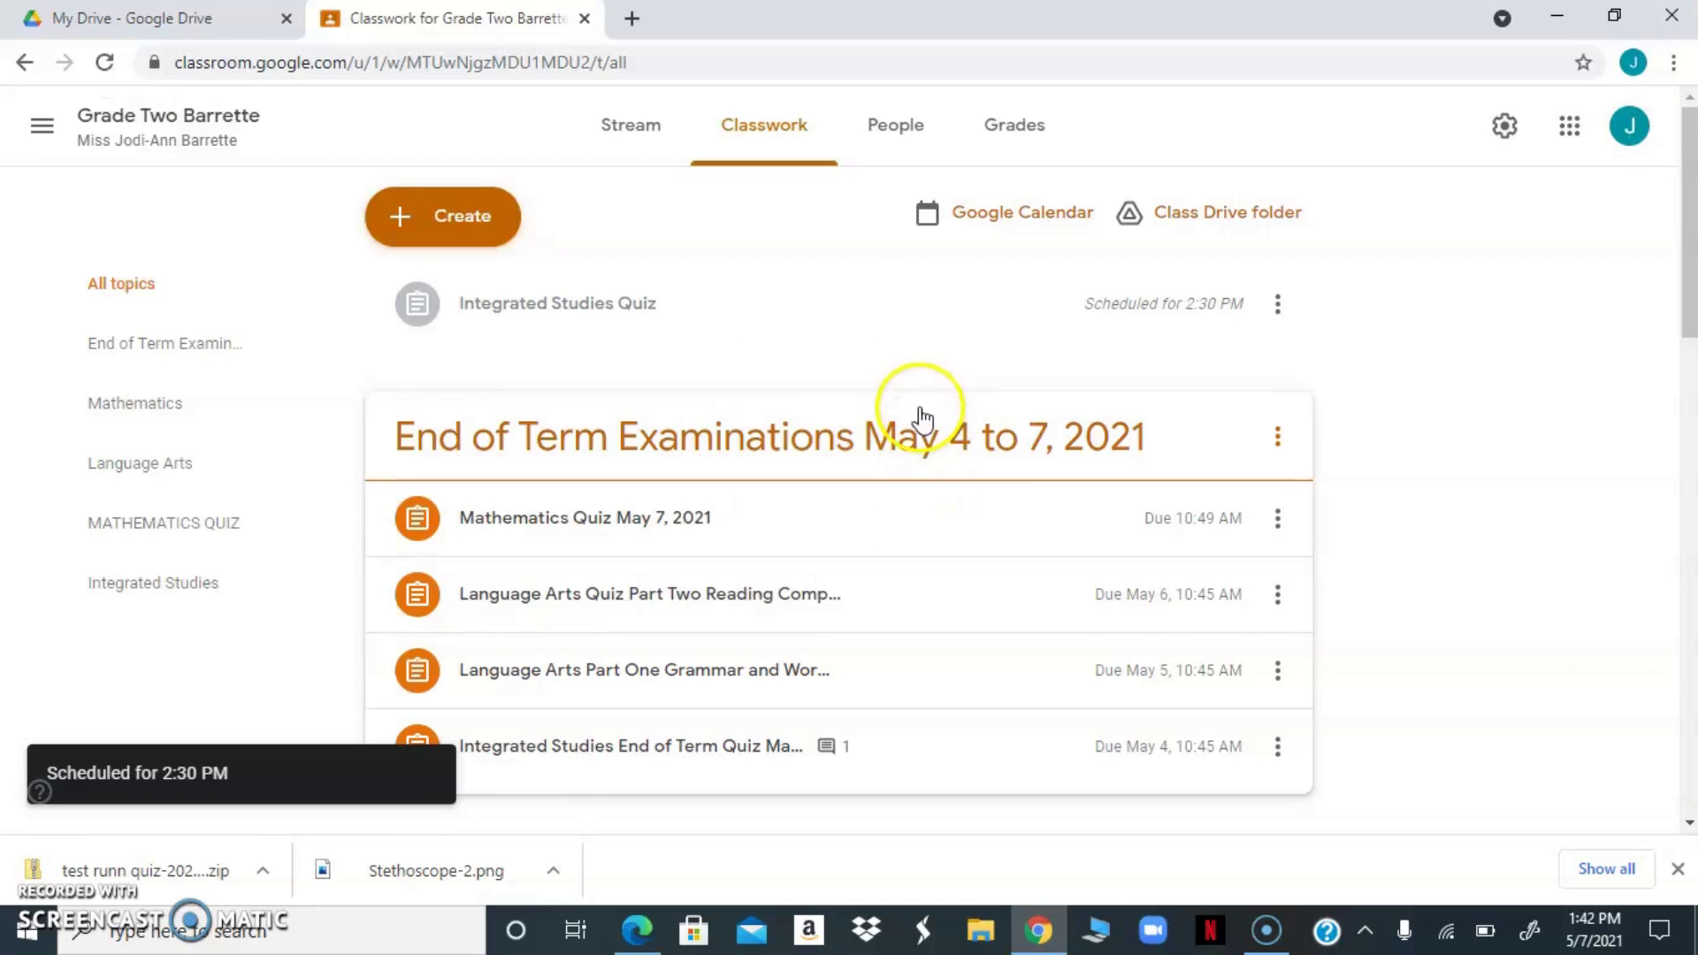
# Open the form attached to the scheduled Integrated Studies Quiz and bring it up in editing mode
pyautogui.click(622, 331)
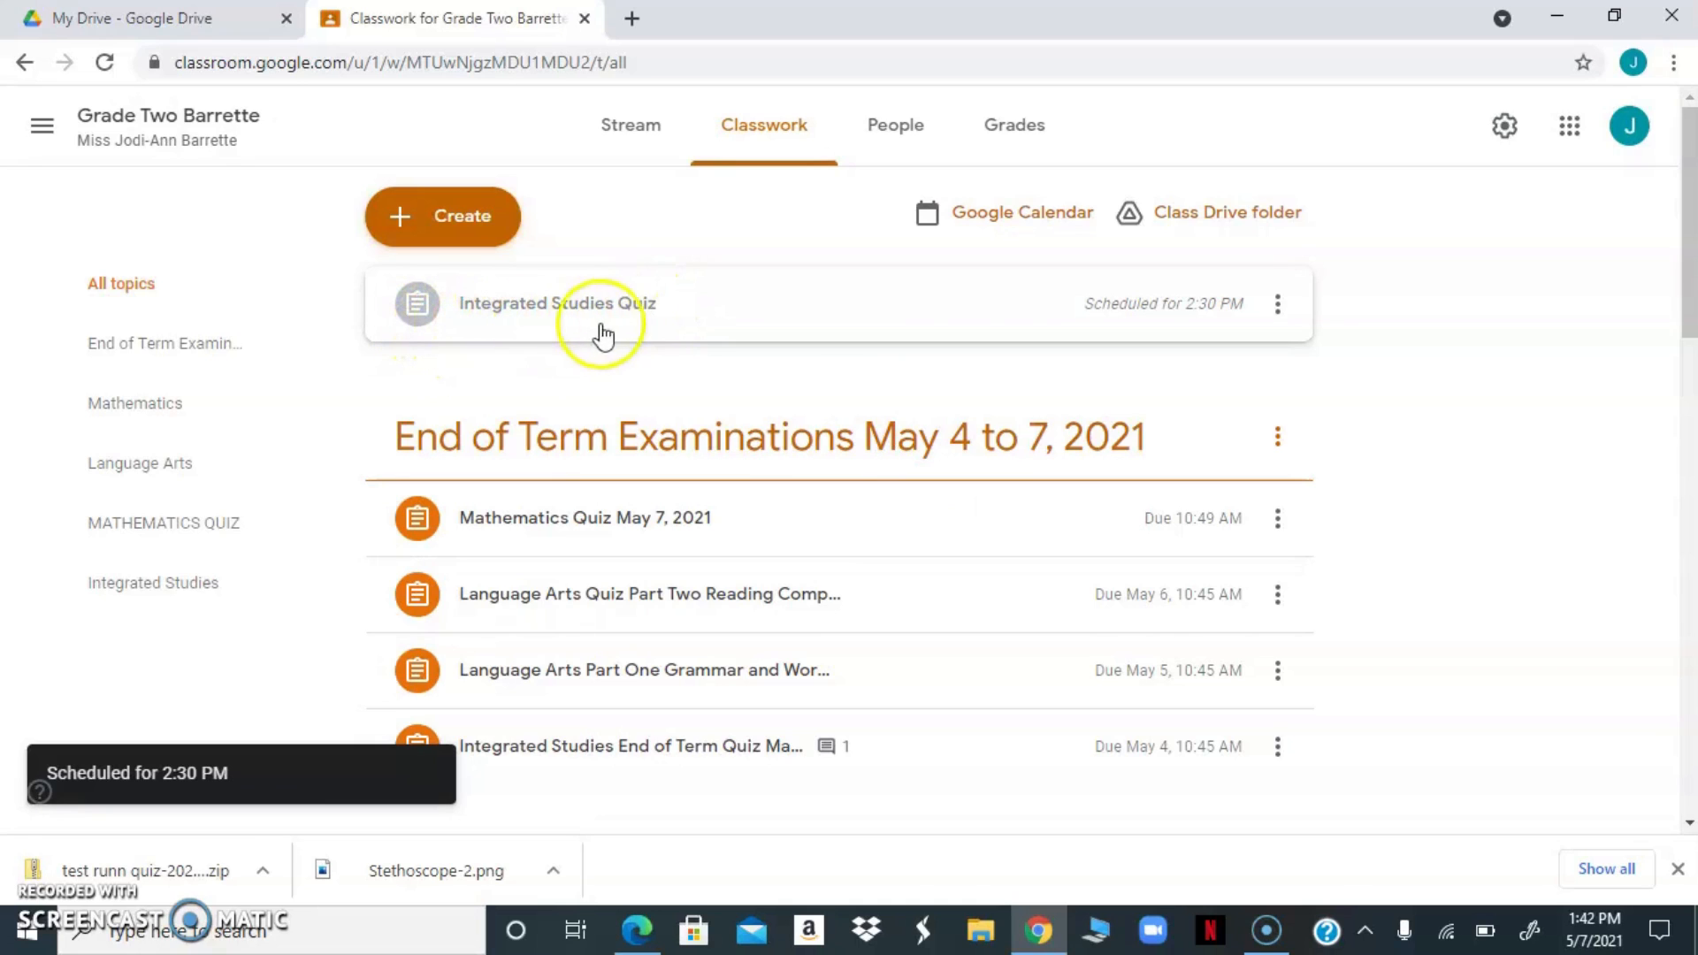
pyautogui.click(934, 308)
pyautogui.click(935, 311)
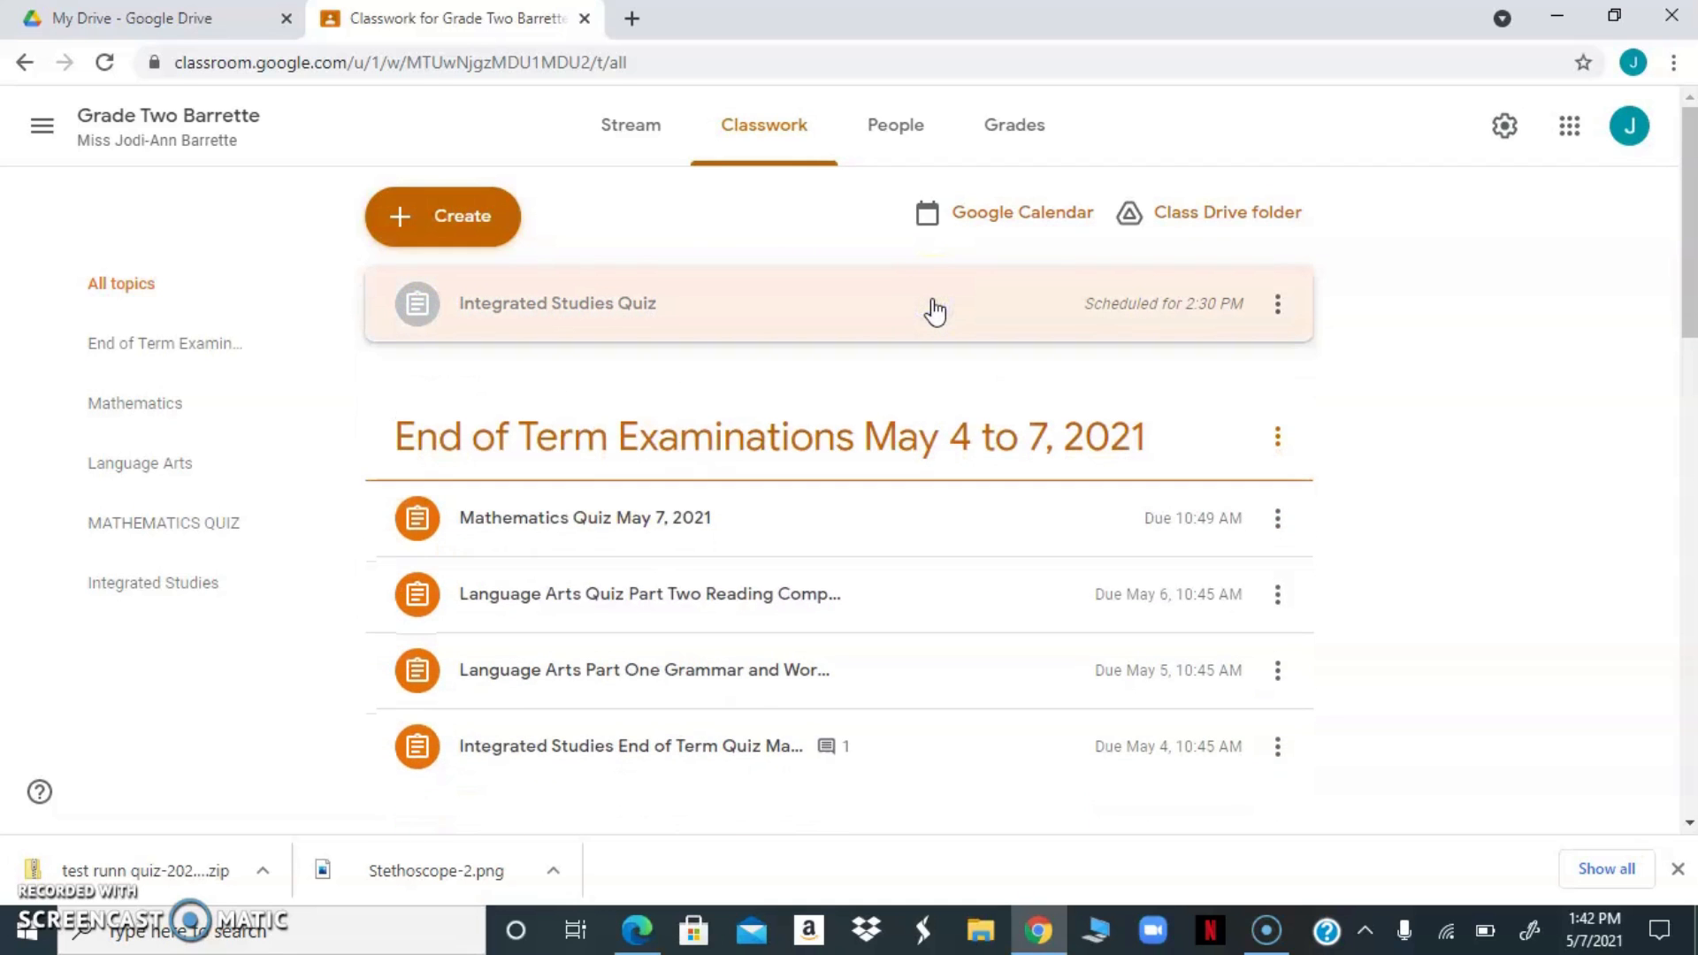
pyautogui.click(933, 306)
pyautogui.click(628, 477)
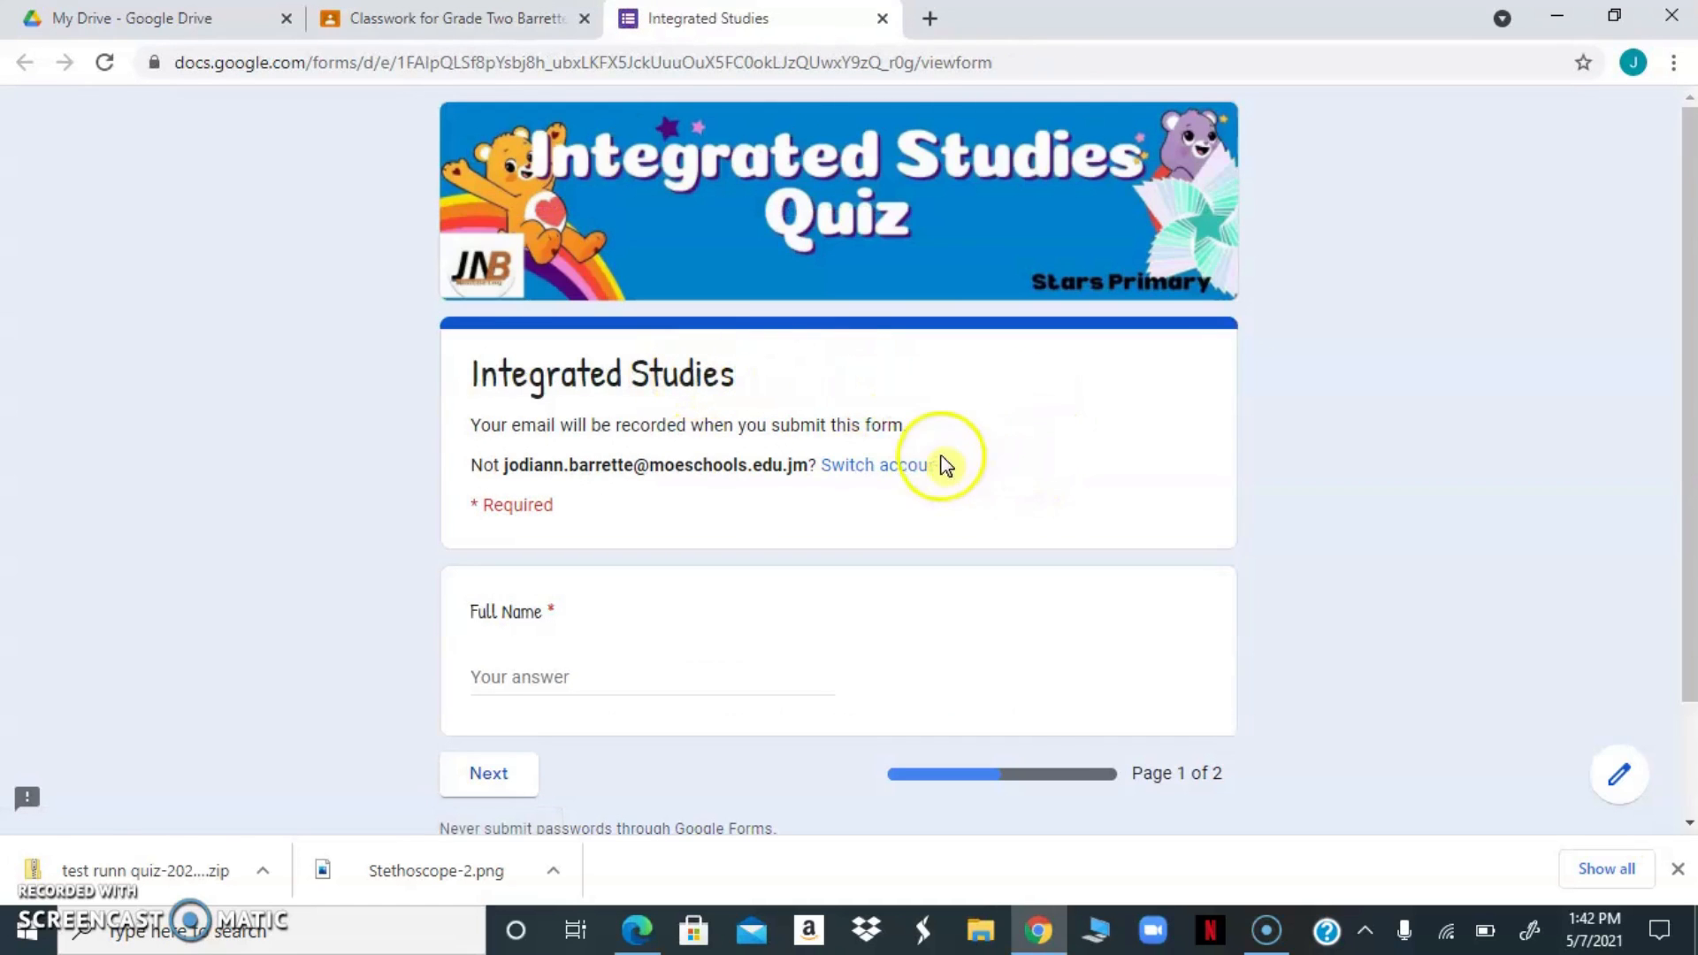
pyautogui.click(1621, 775)
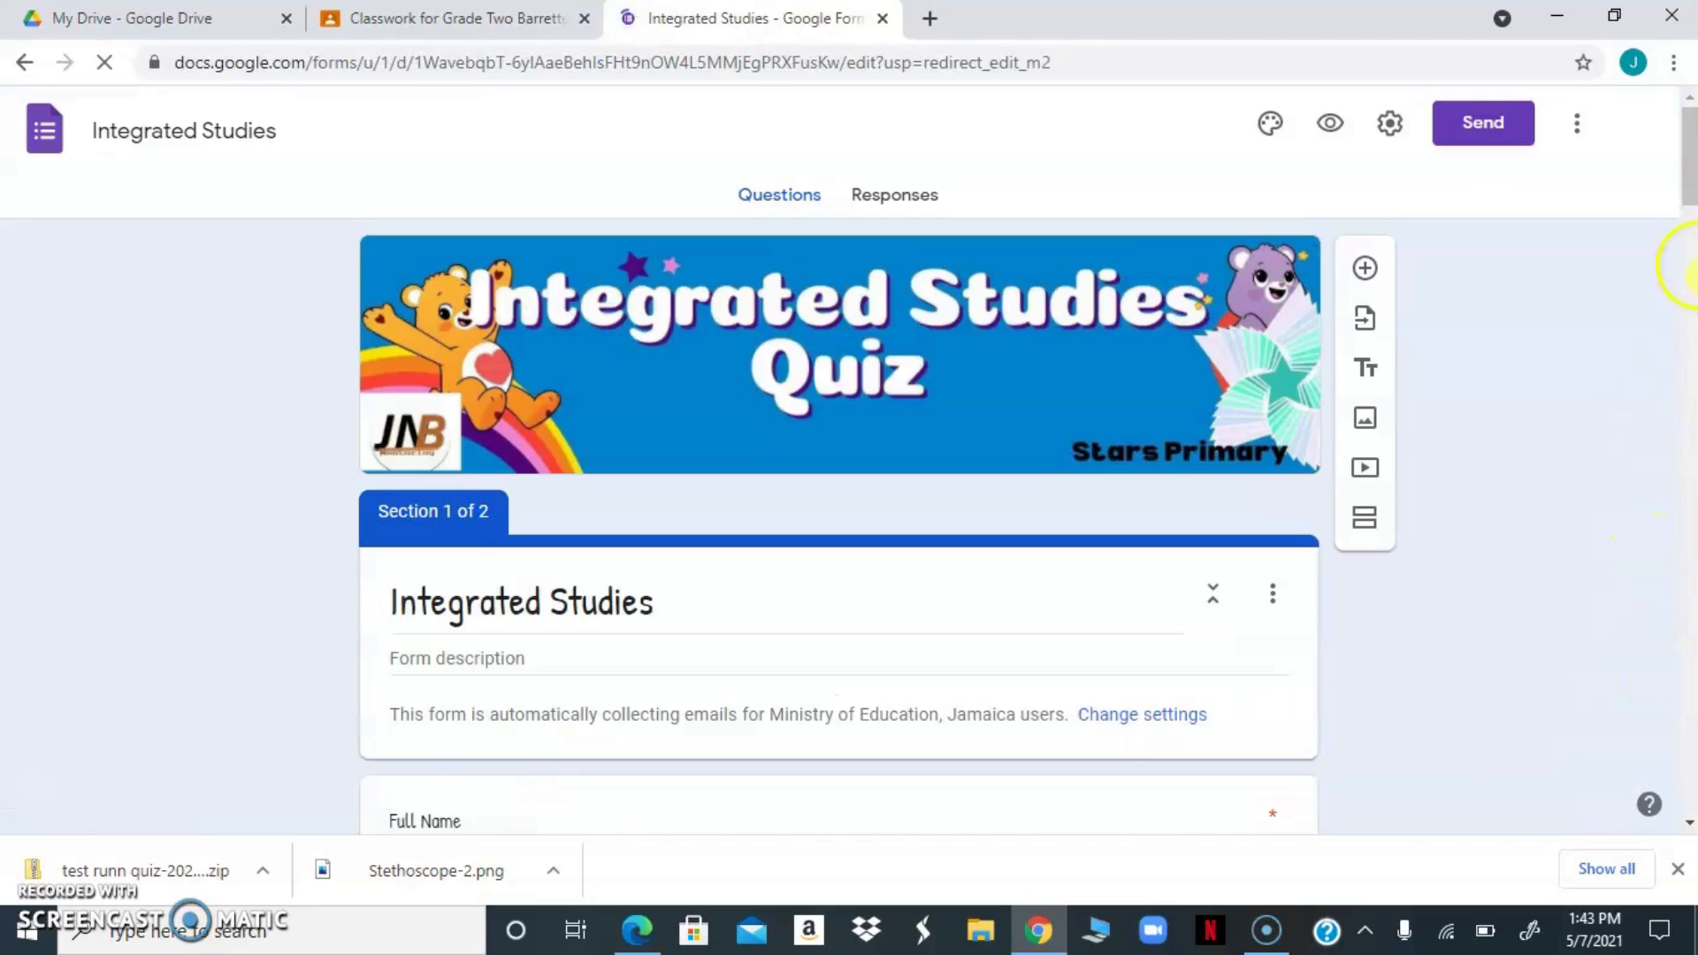
pyautogui.moveTo(1693, 193); pyautogui.dragTo(1691, 154)
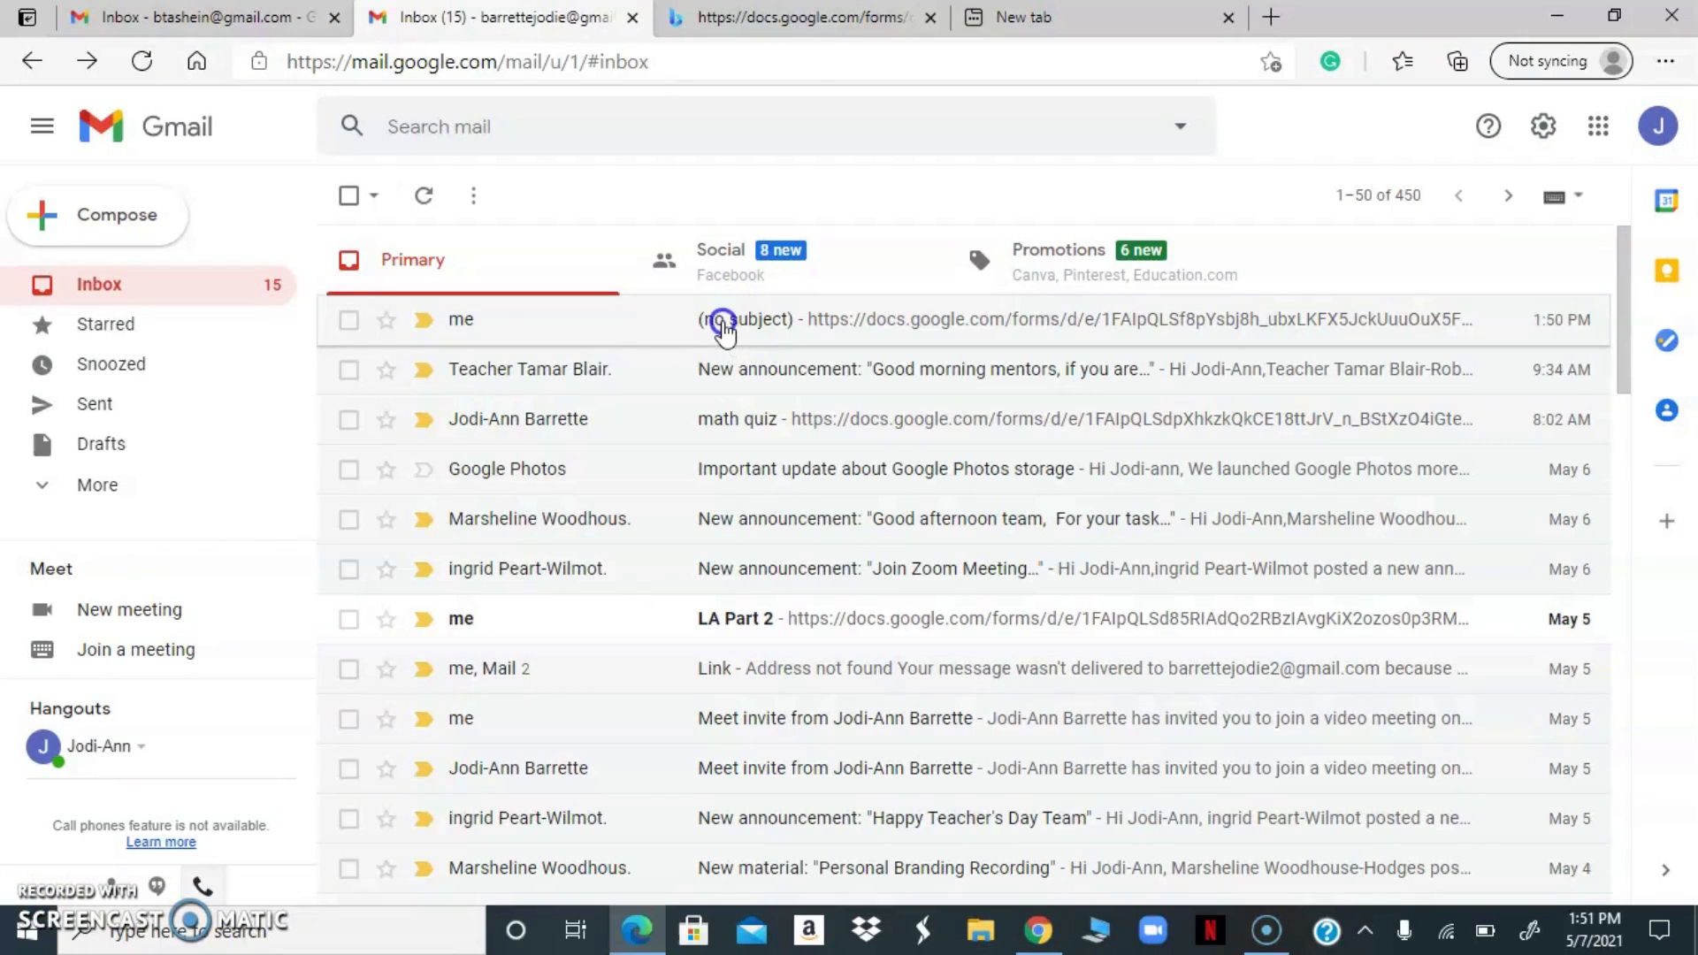
# Switch to the Gmail inbox, open the newest email without a subject, and follow its Google Forms link to the quiz
pyautogui.click(723, 329)
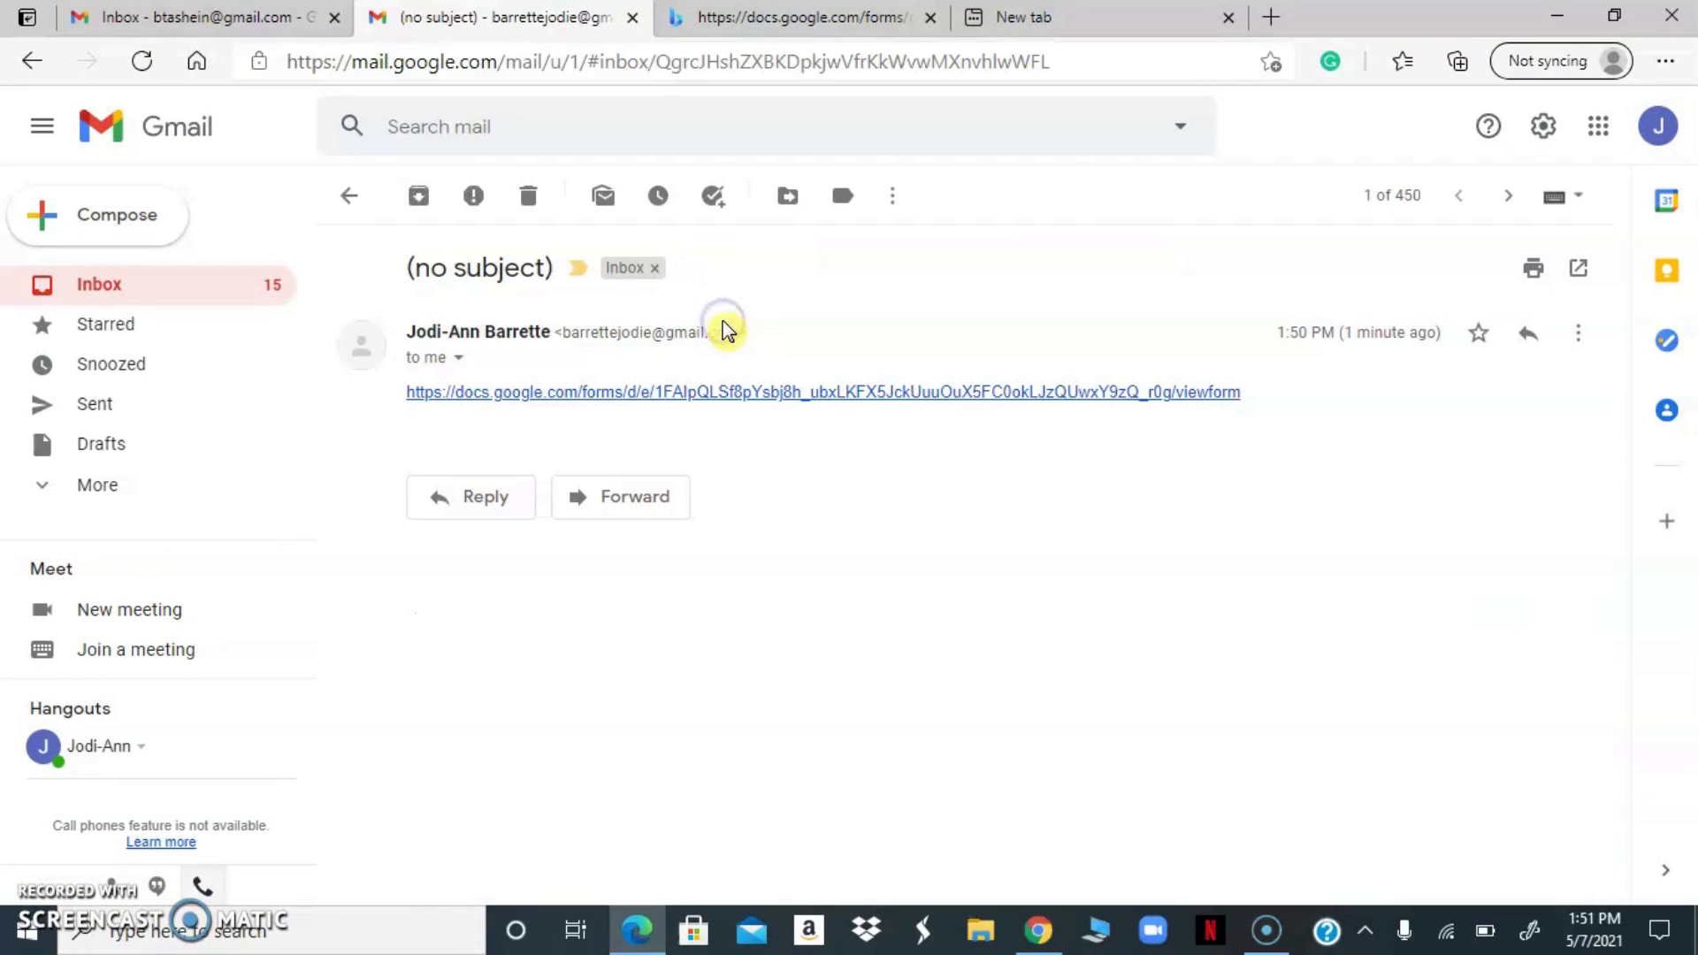
pyautogui.click(686, 393)
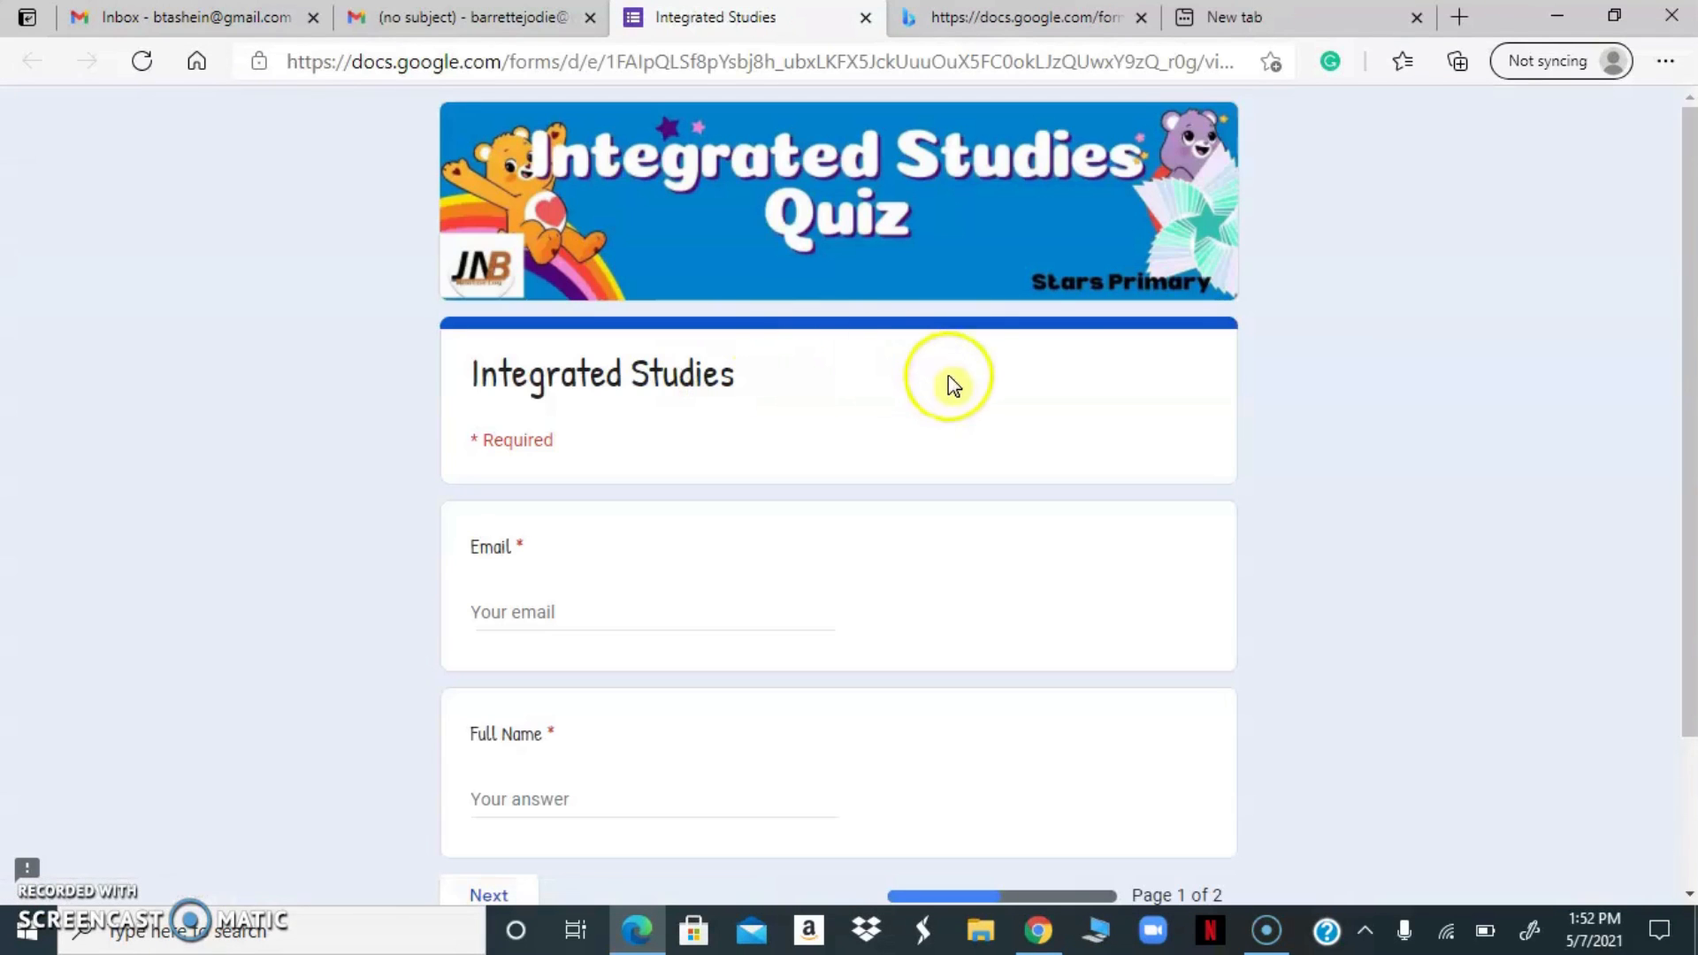
# Enter the respondent's email address and full name, and continue to the second page of the quiz
pyautogui.moveTo(1688, 341); pyautogui.dragTo(1688, 413)
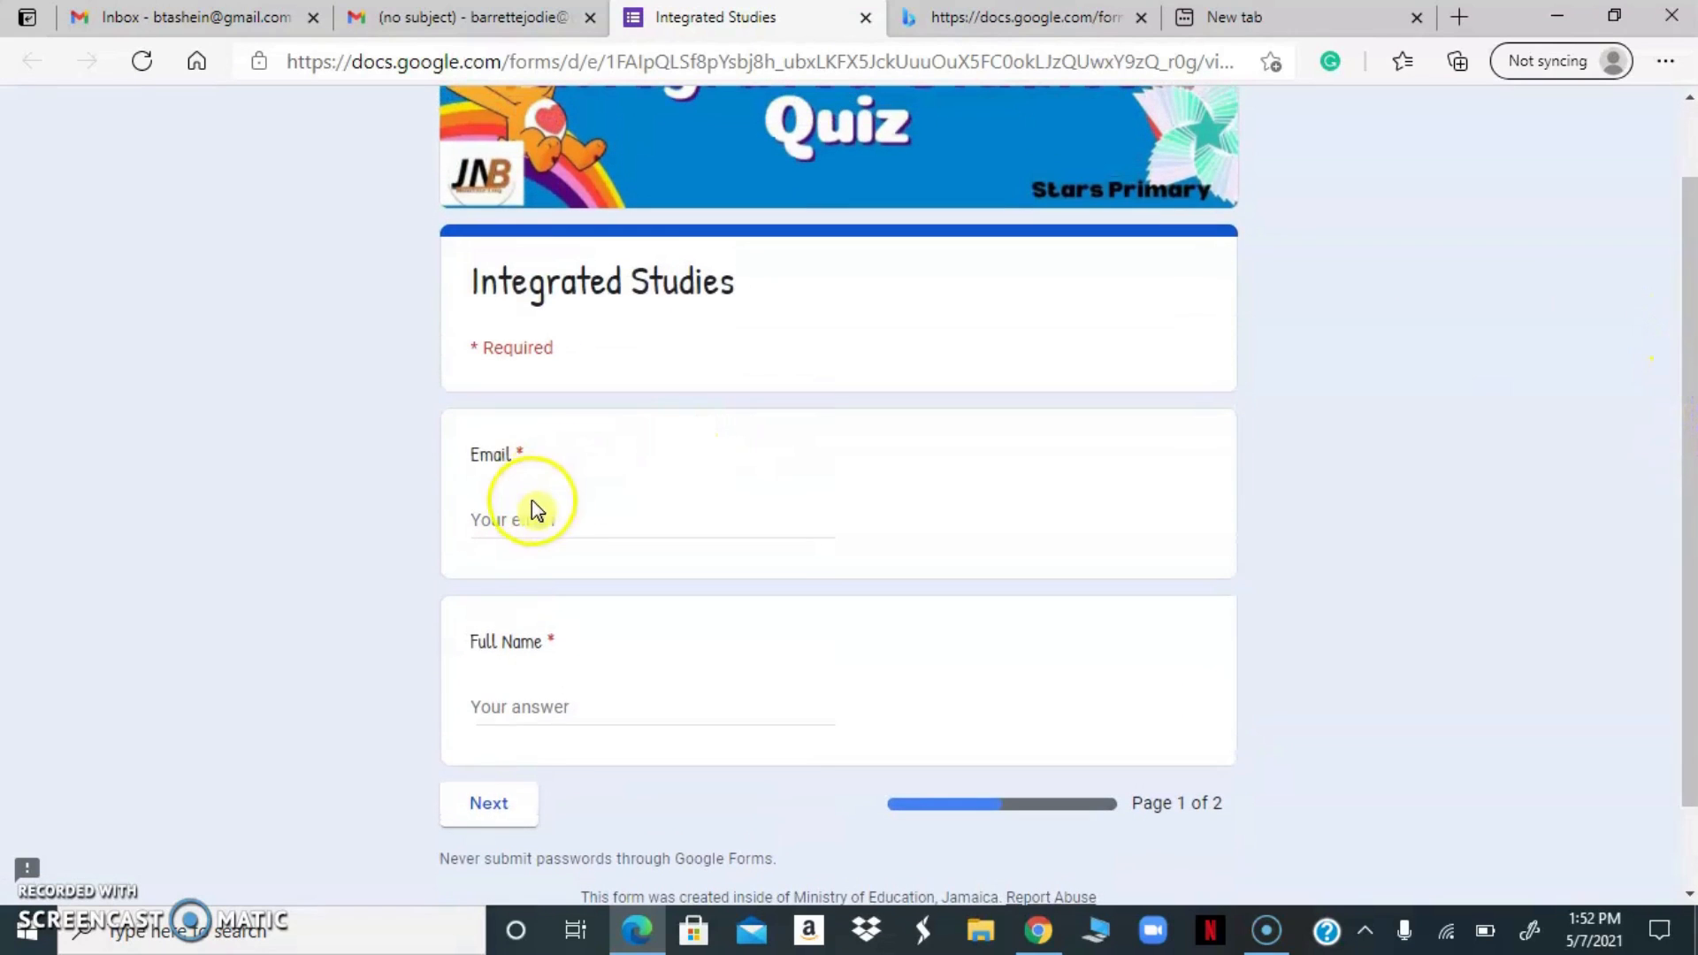
pyautogui.click(557, 518)
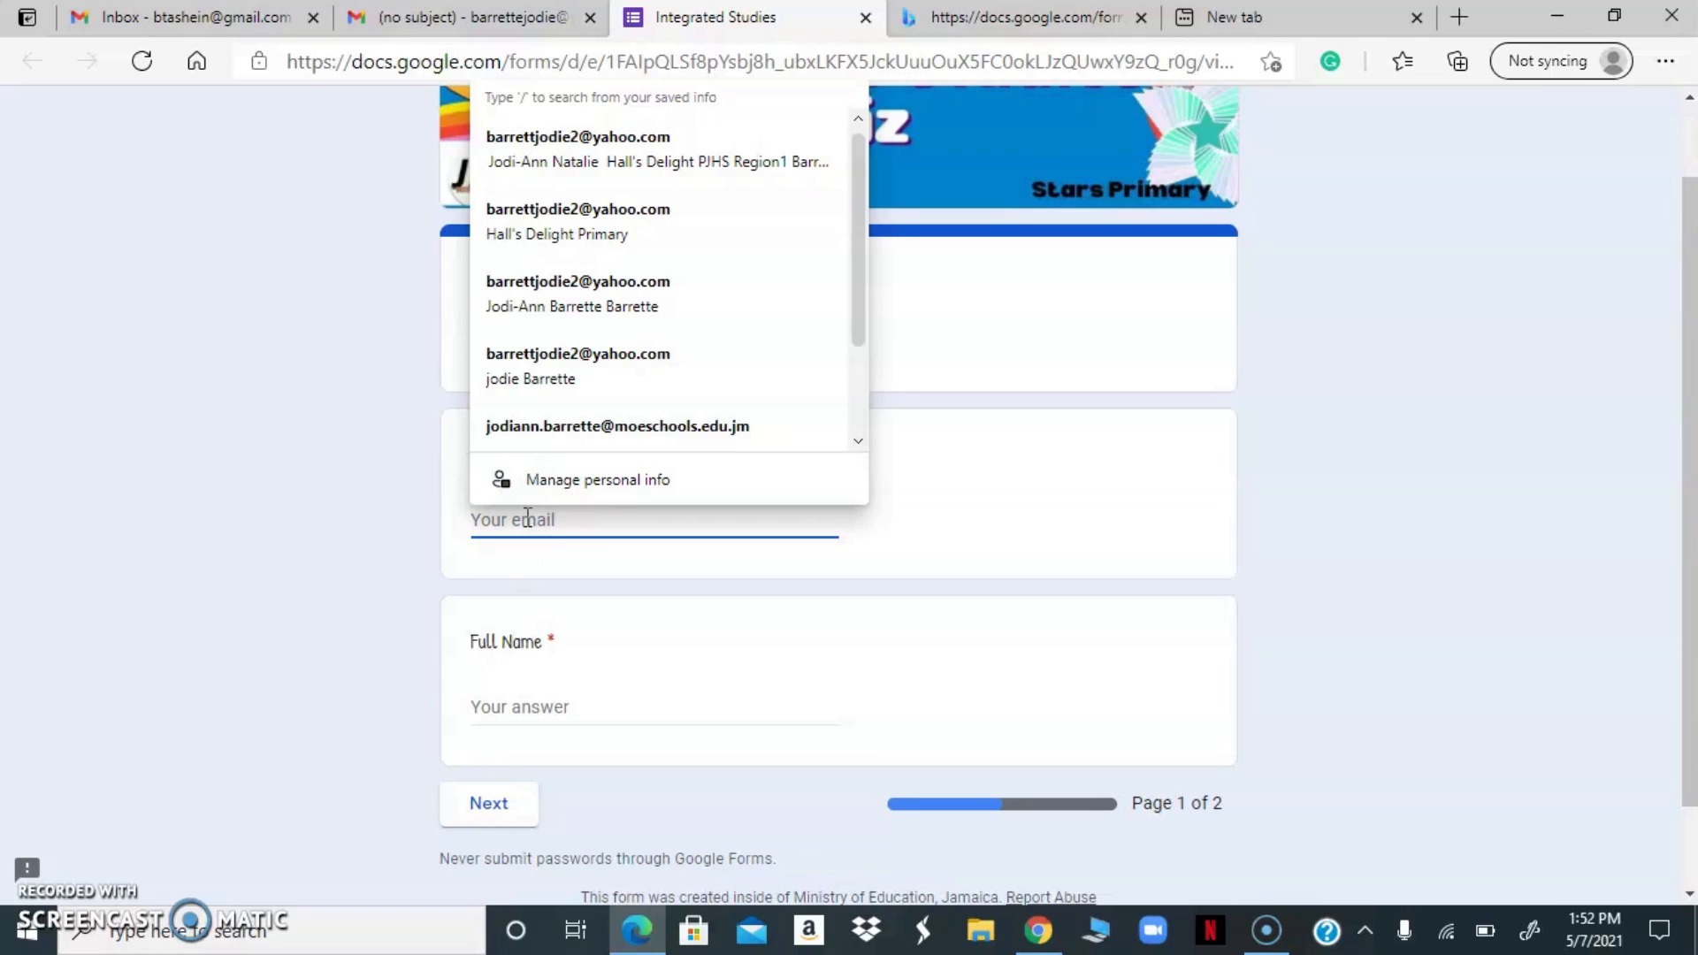
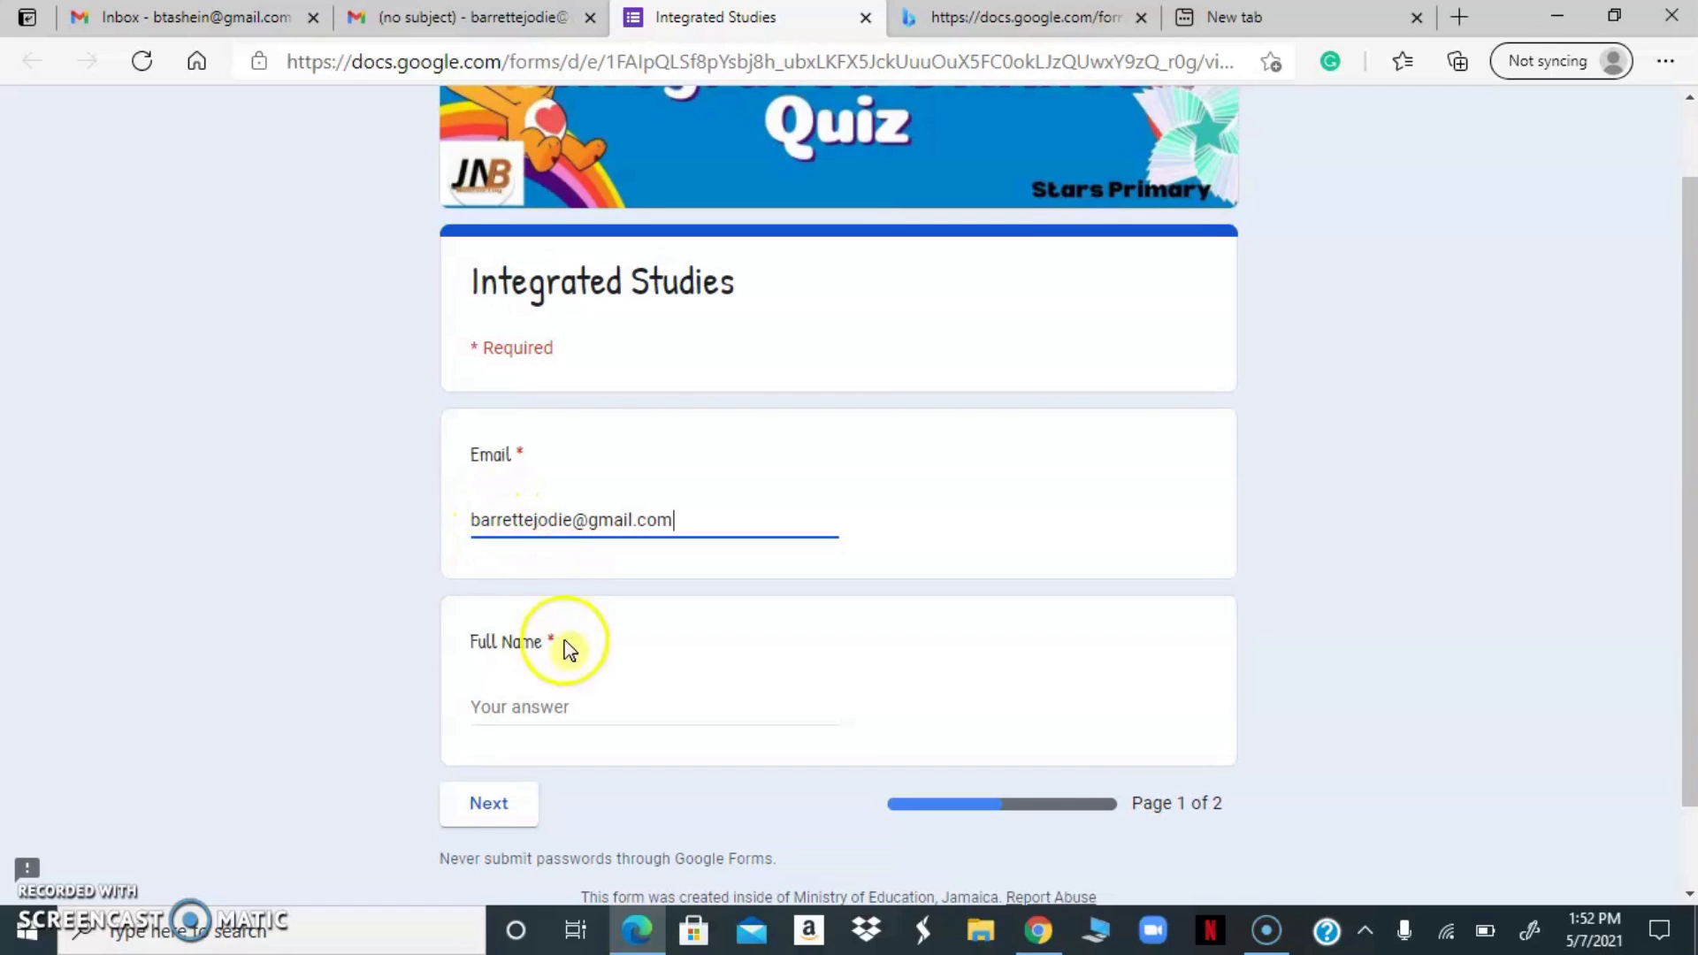
pyautogui.click(517, 709)
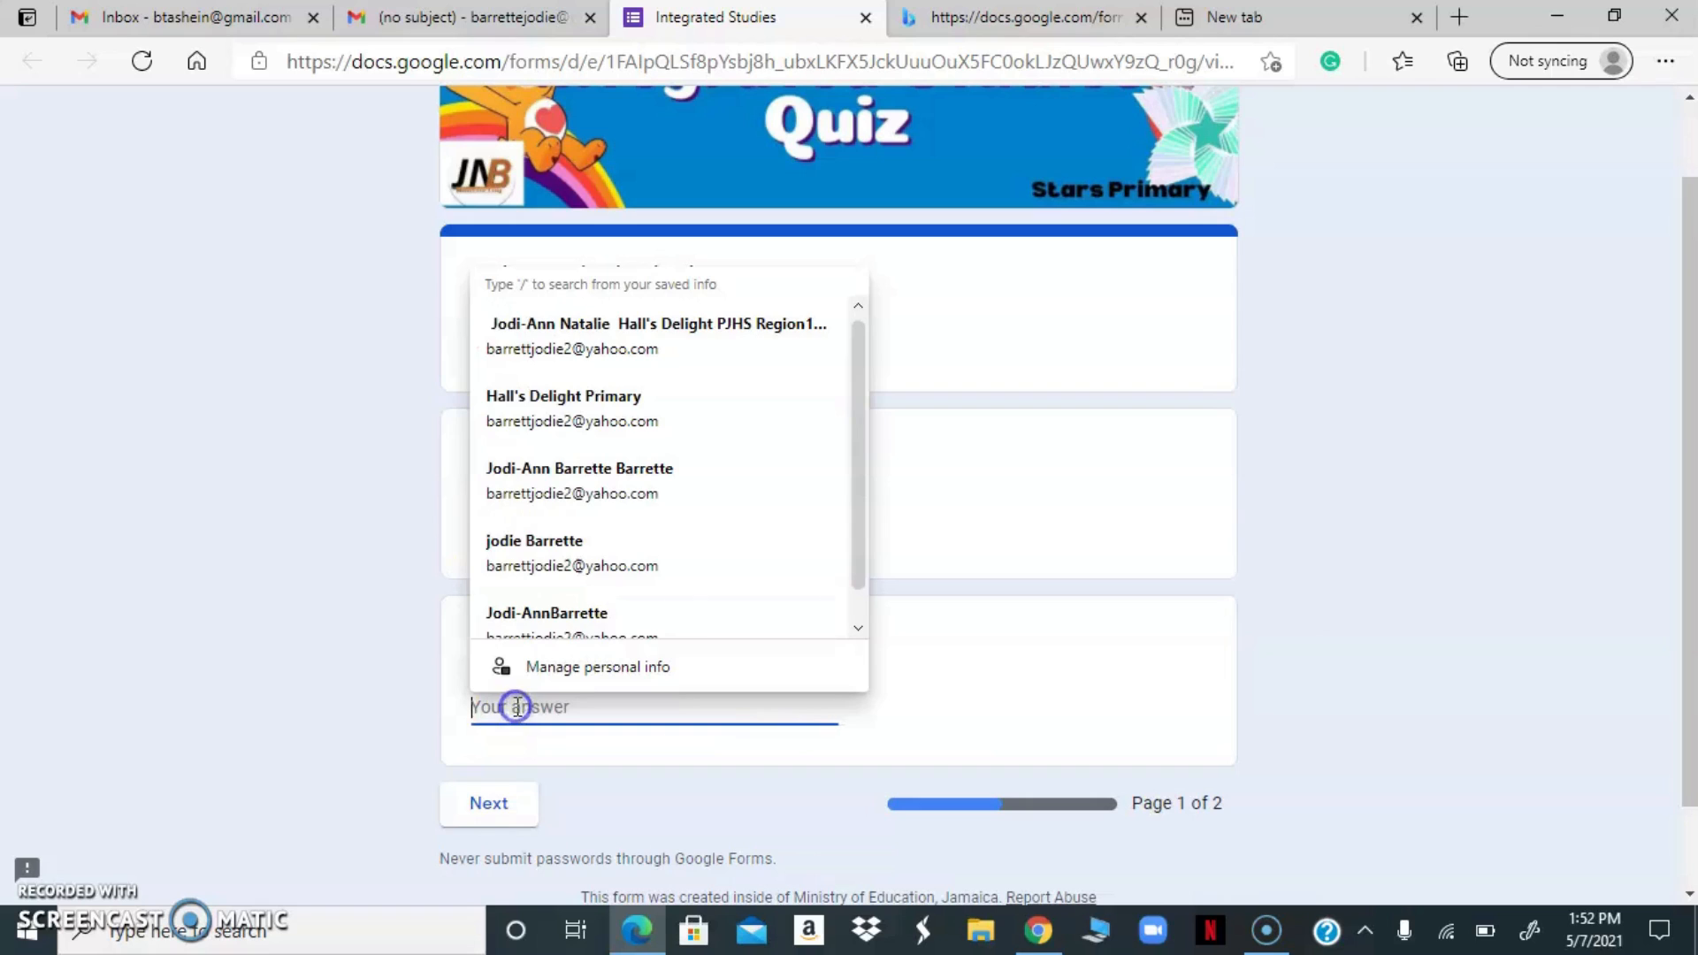
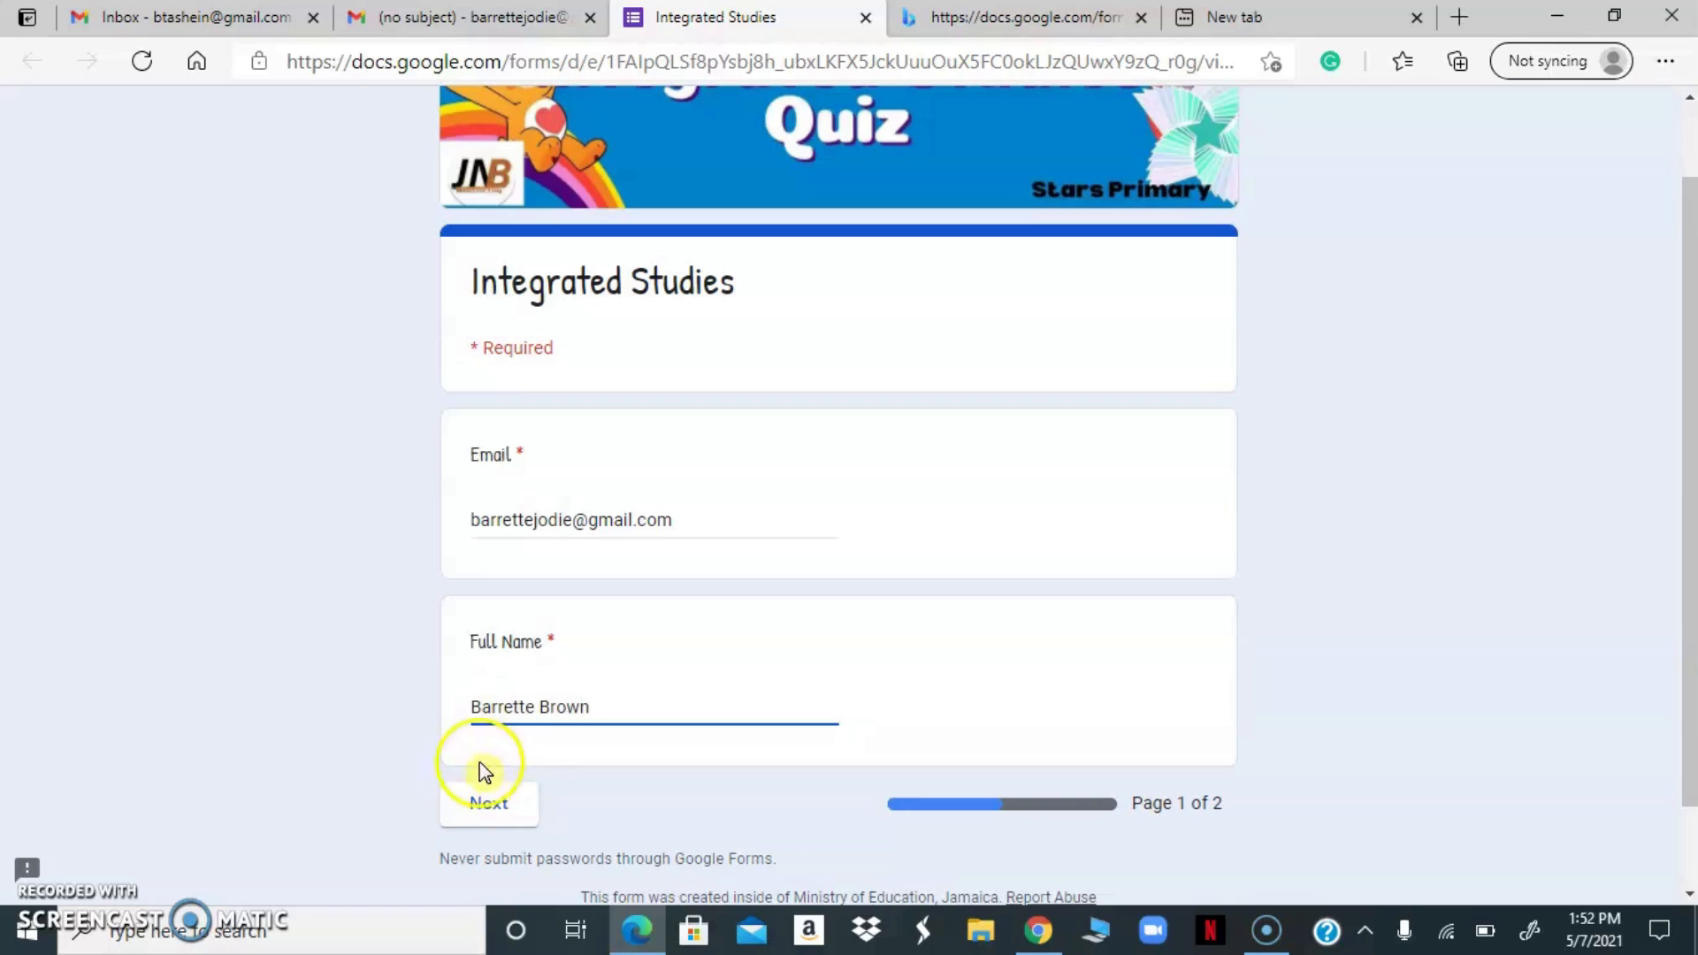
pyautogui.click(506, 809)
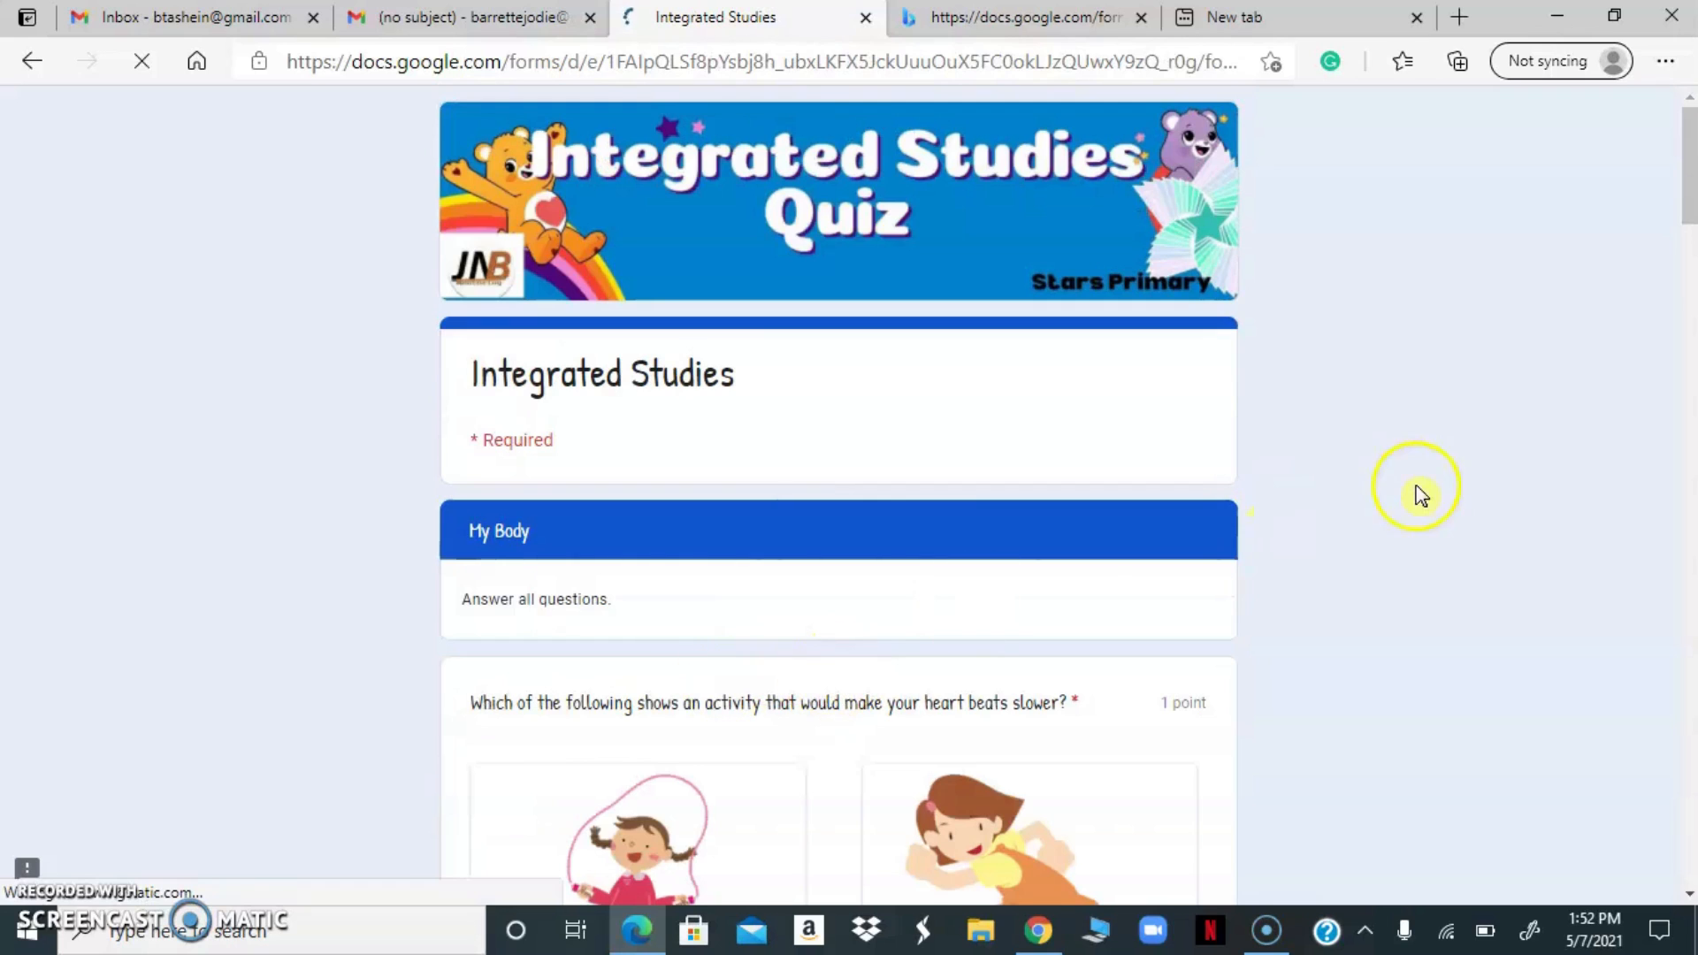
# Answer the opening My Body questions, choosing lungs for the pictured organ, bones for the skeleton, and calcium for bone growth
pyautogui.moveTo(1687, 199); pyautogui.dragTo(1691, 332)
pyautogui.click(482, 532)
pyautogui.moveTo(1693, 343); pyautogui.dragTo(1690, 428)
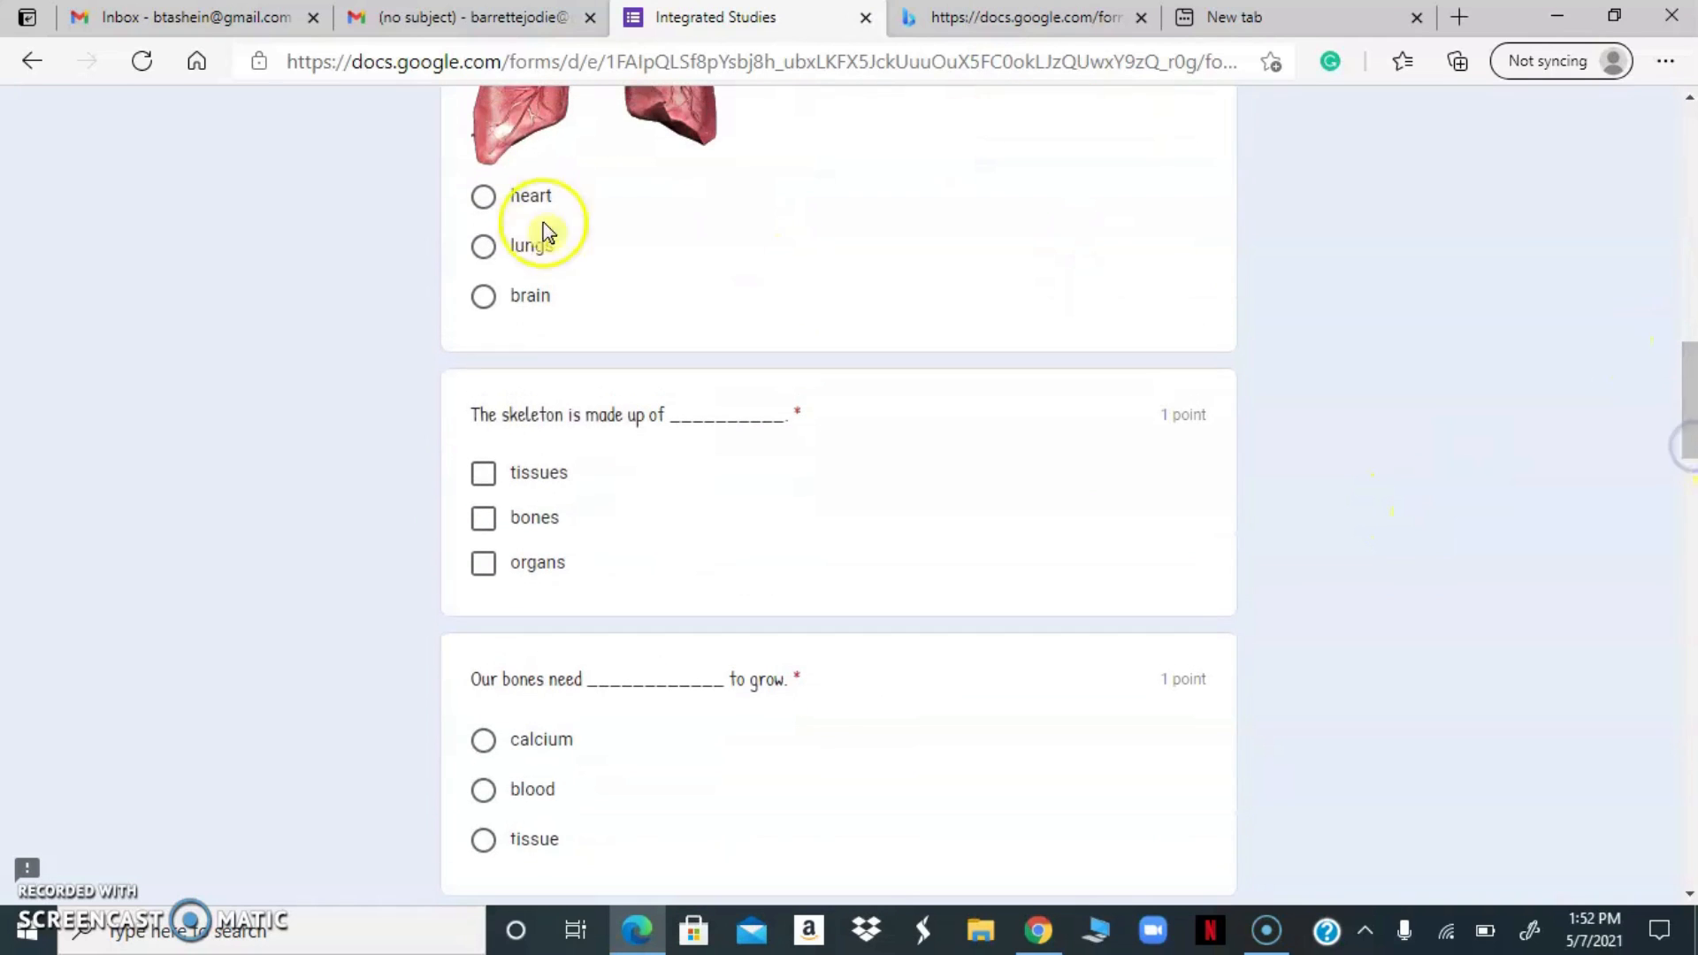
pyautogui.click(483, 246)
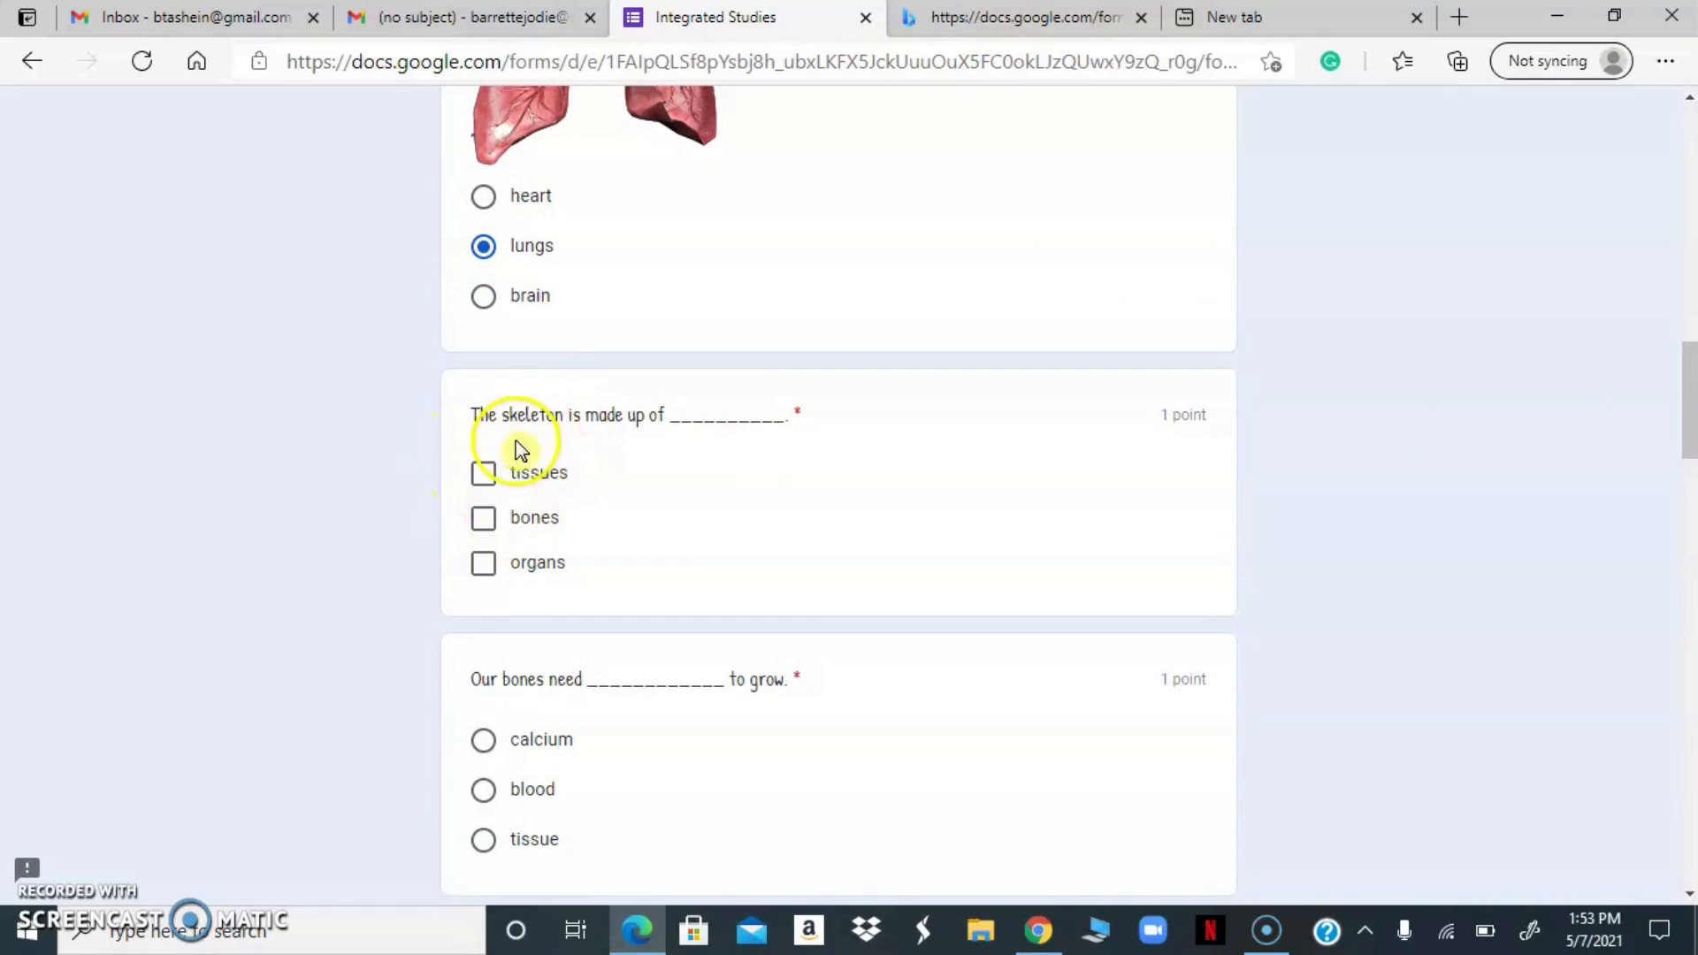
pyautogui.click(487, 519)
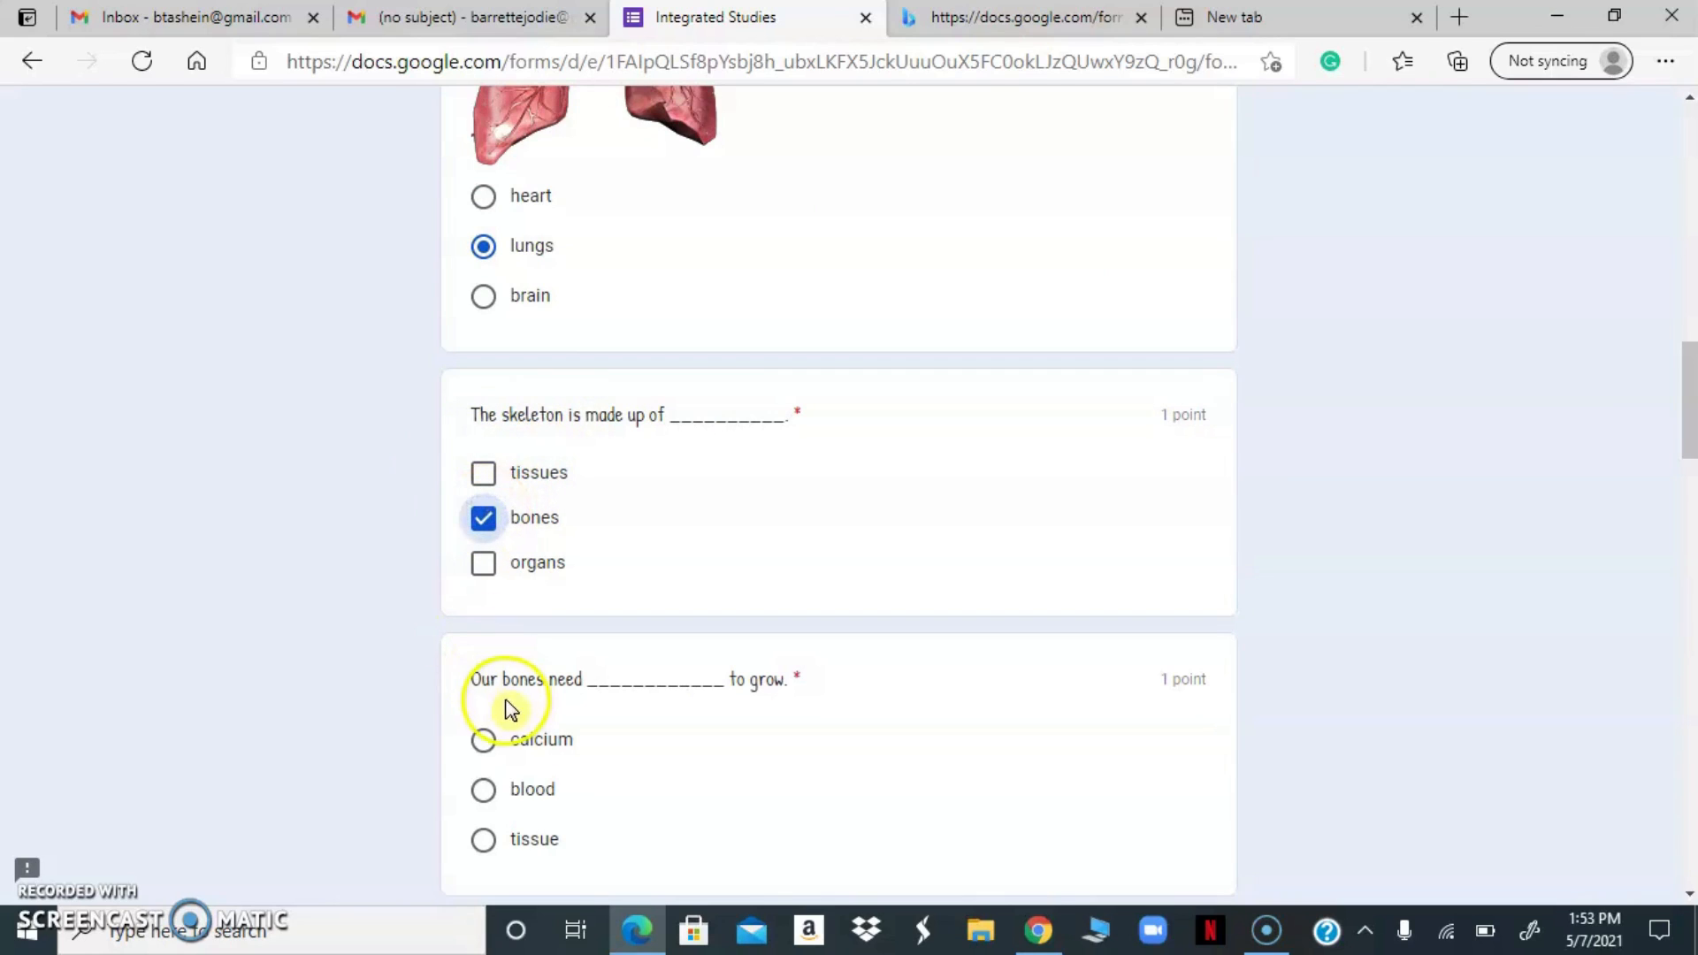
pyautogui.click(483, 741)
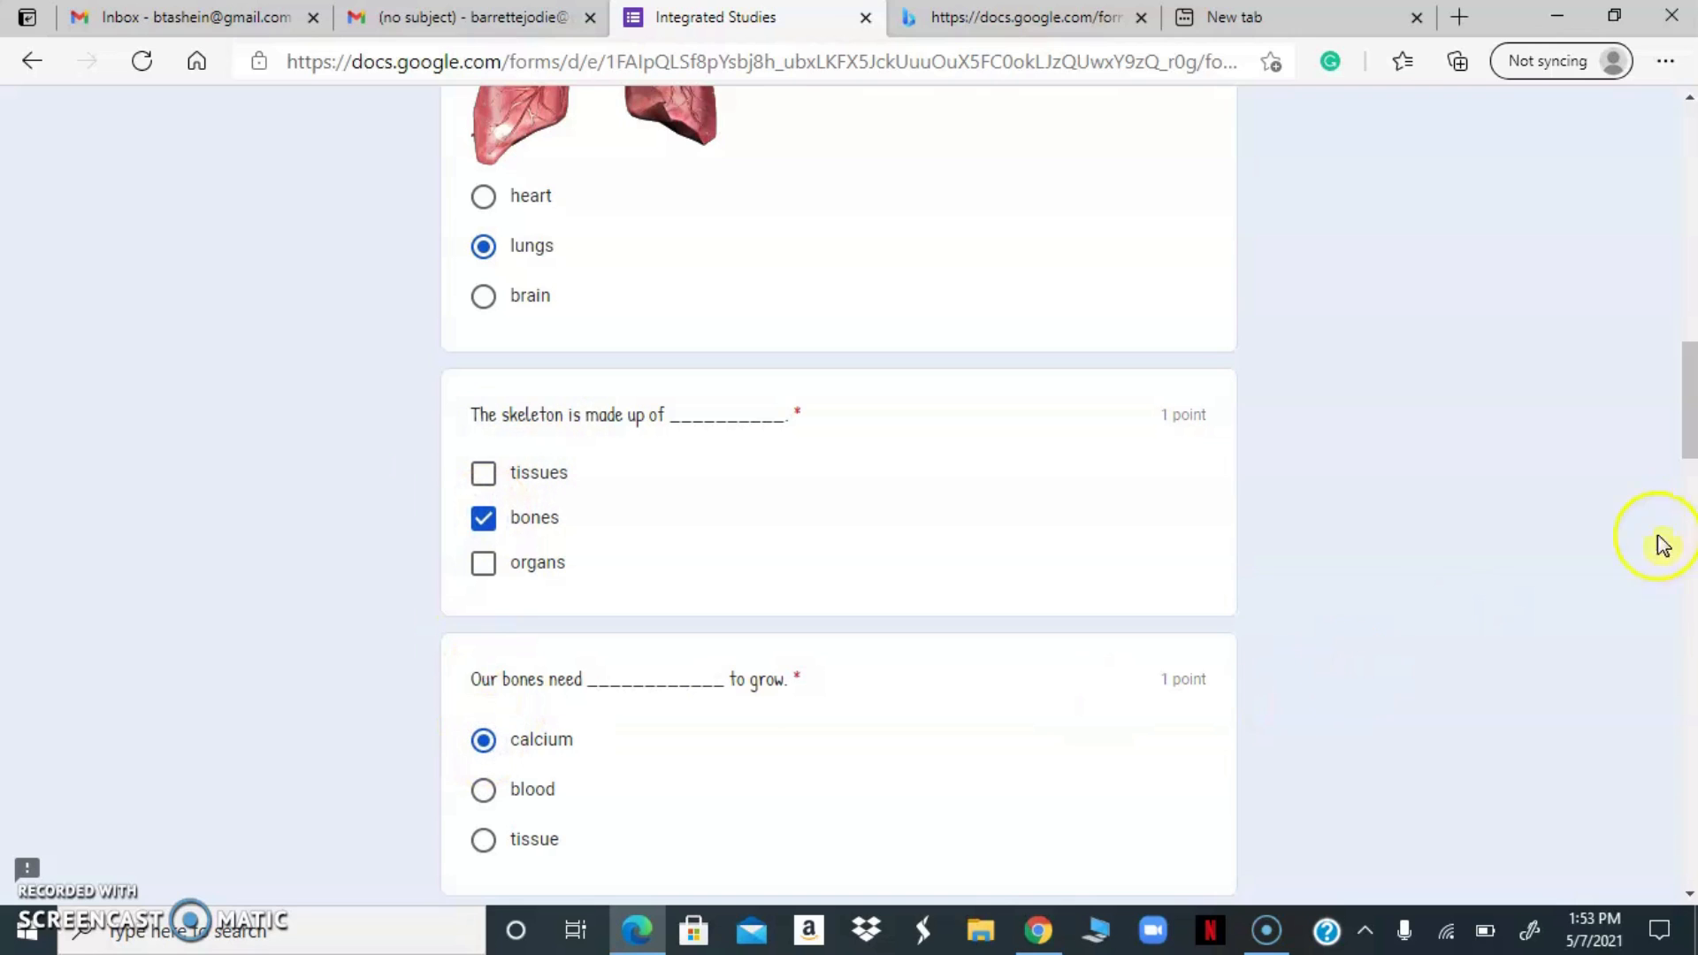
# Choose skull as the helmet that protects the brain and answer "brain" for what controls the body
pyautogui.moveTo(1687, 410); pyautogui.dragTo(1689, 513)
pyautogui.scroll(-1, 1689, 513)
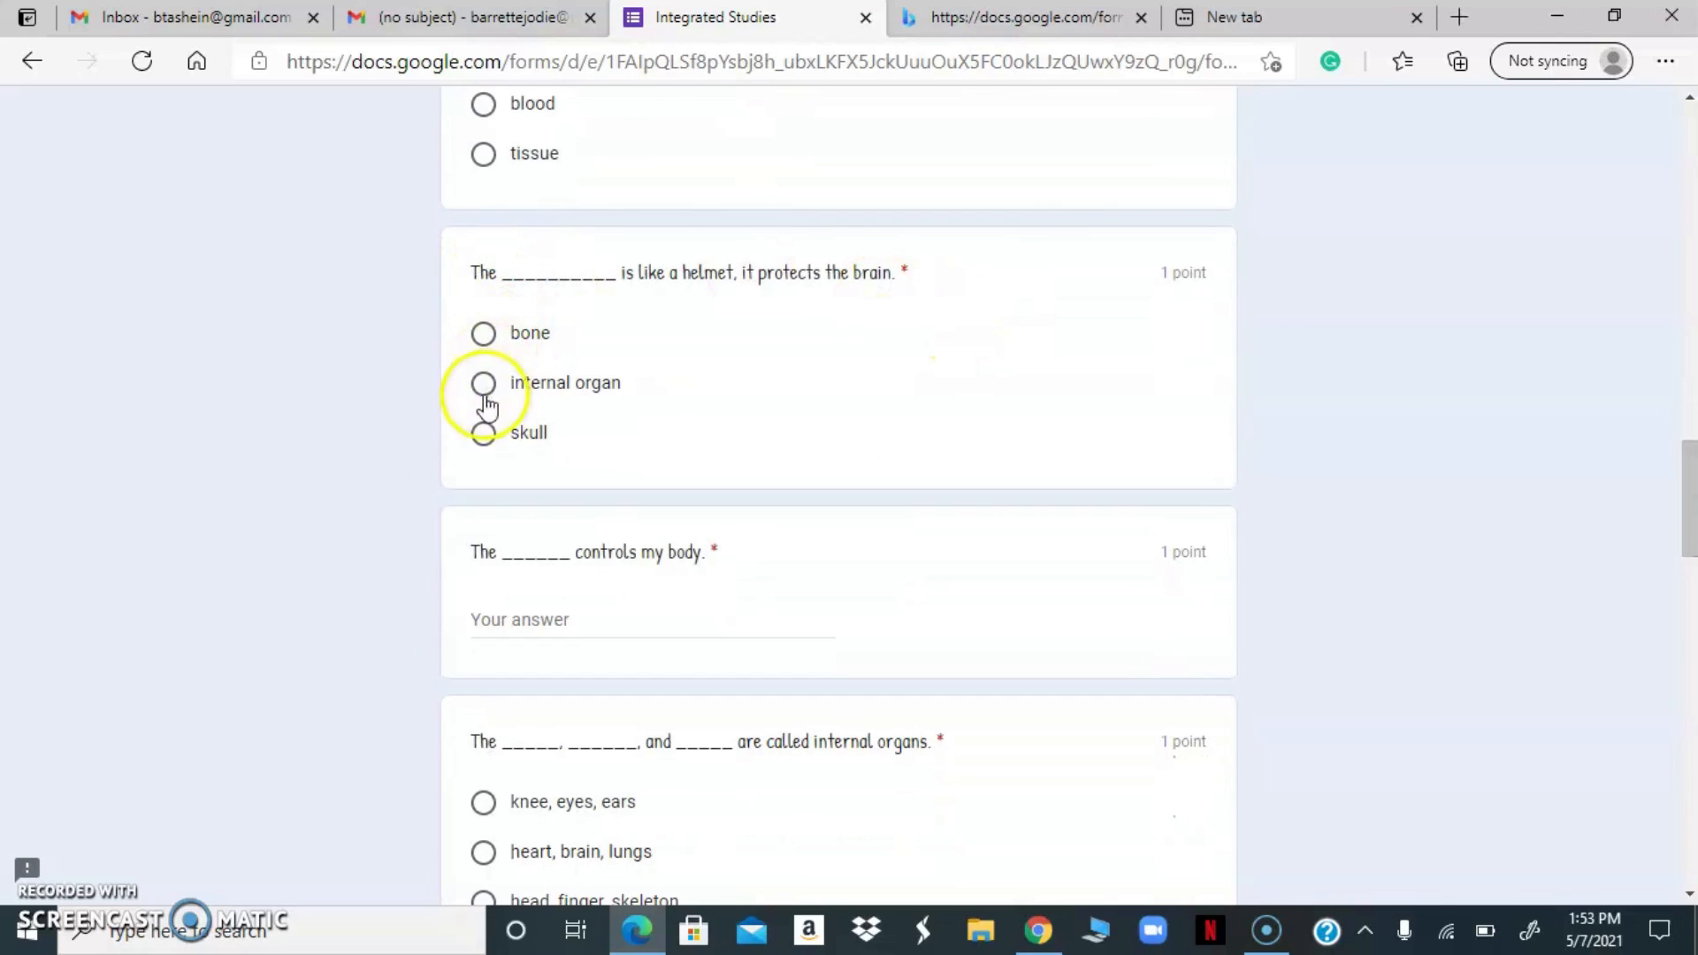
pyautogui.click(483, 433)
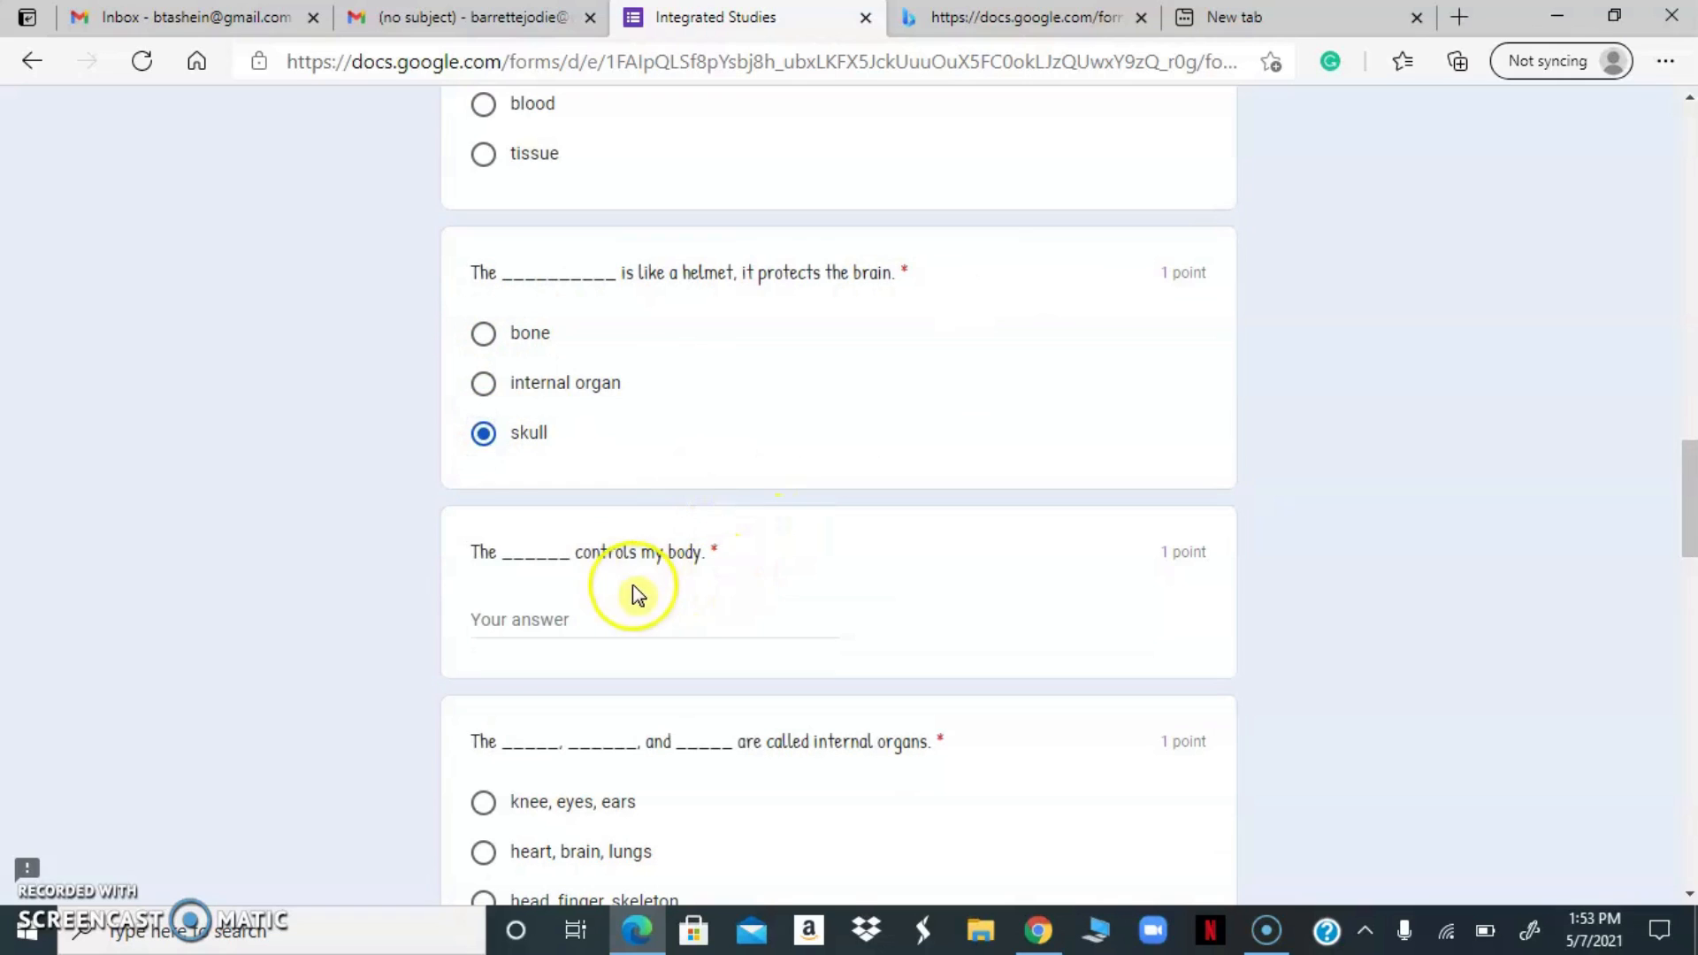
pyautogui.click(579, 606)
pyautogui.click(550, 608)
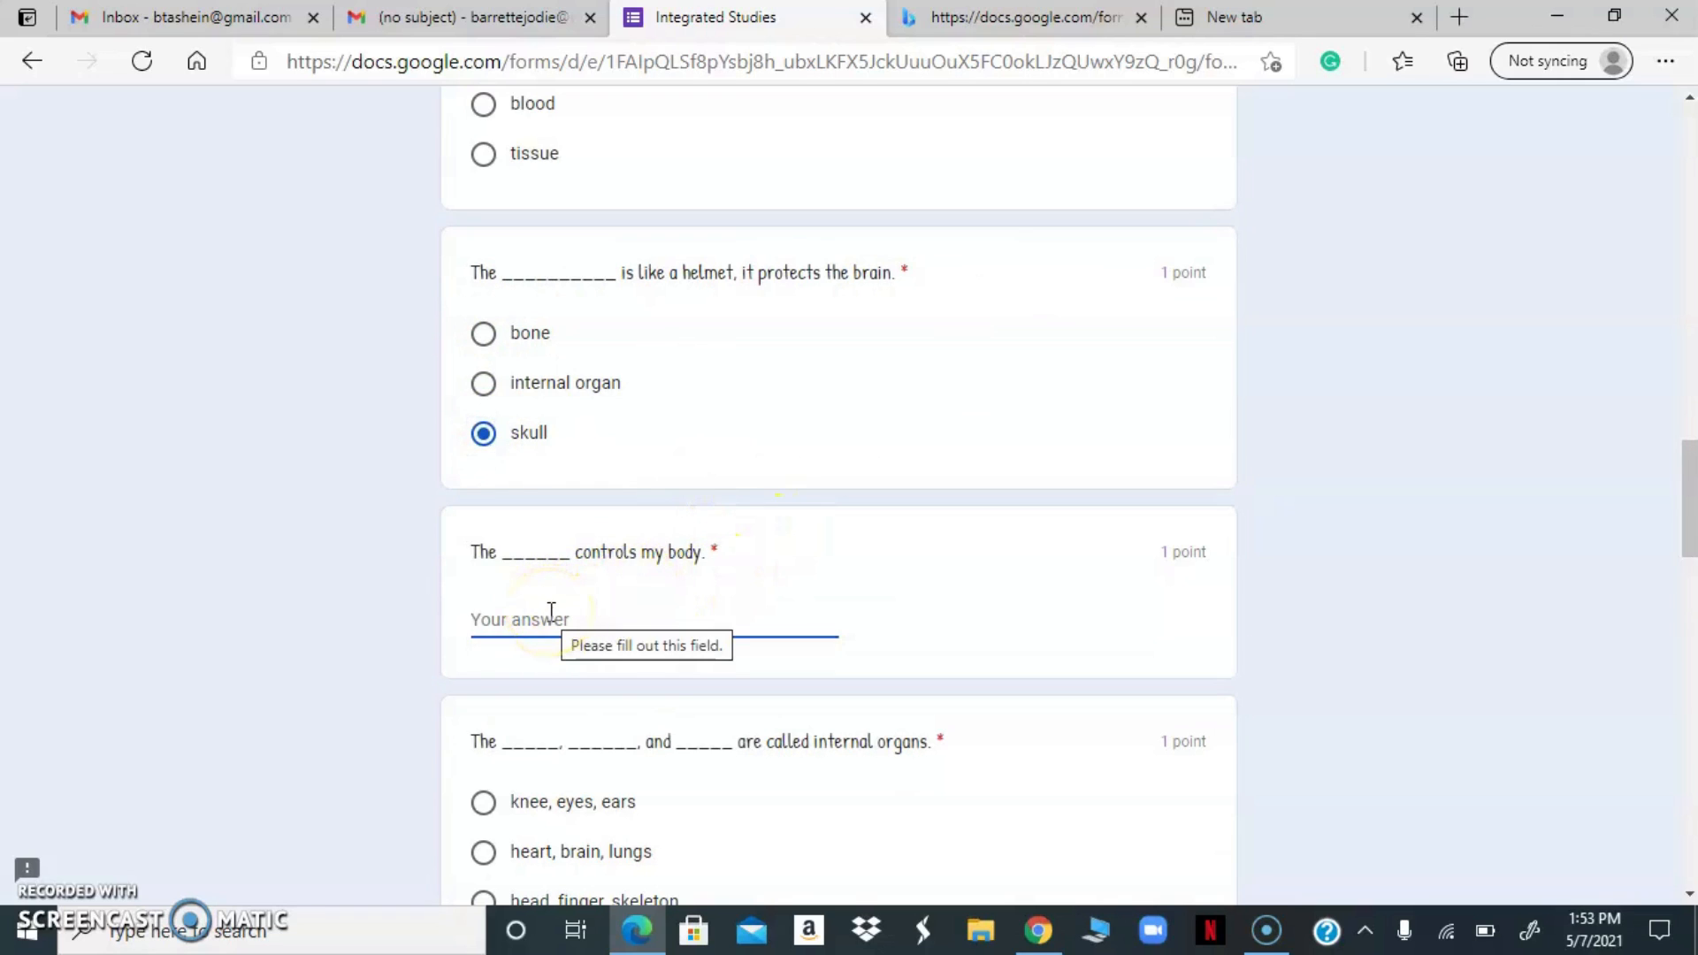
pyautogui.write('brain')
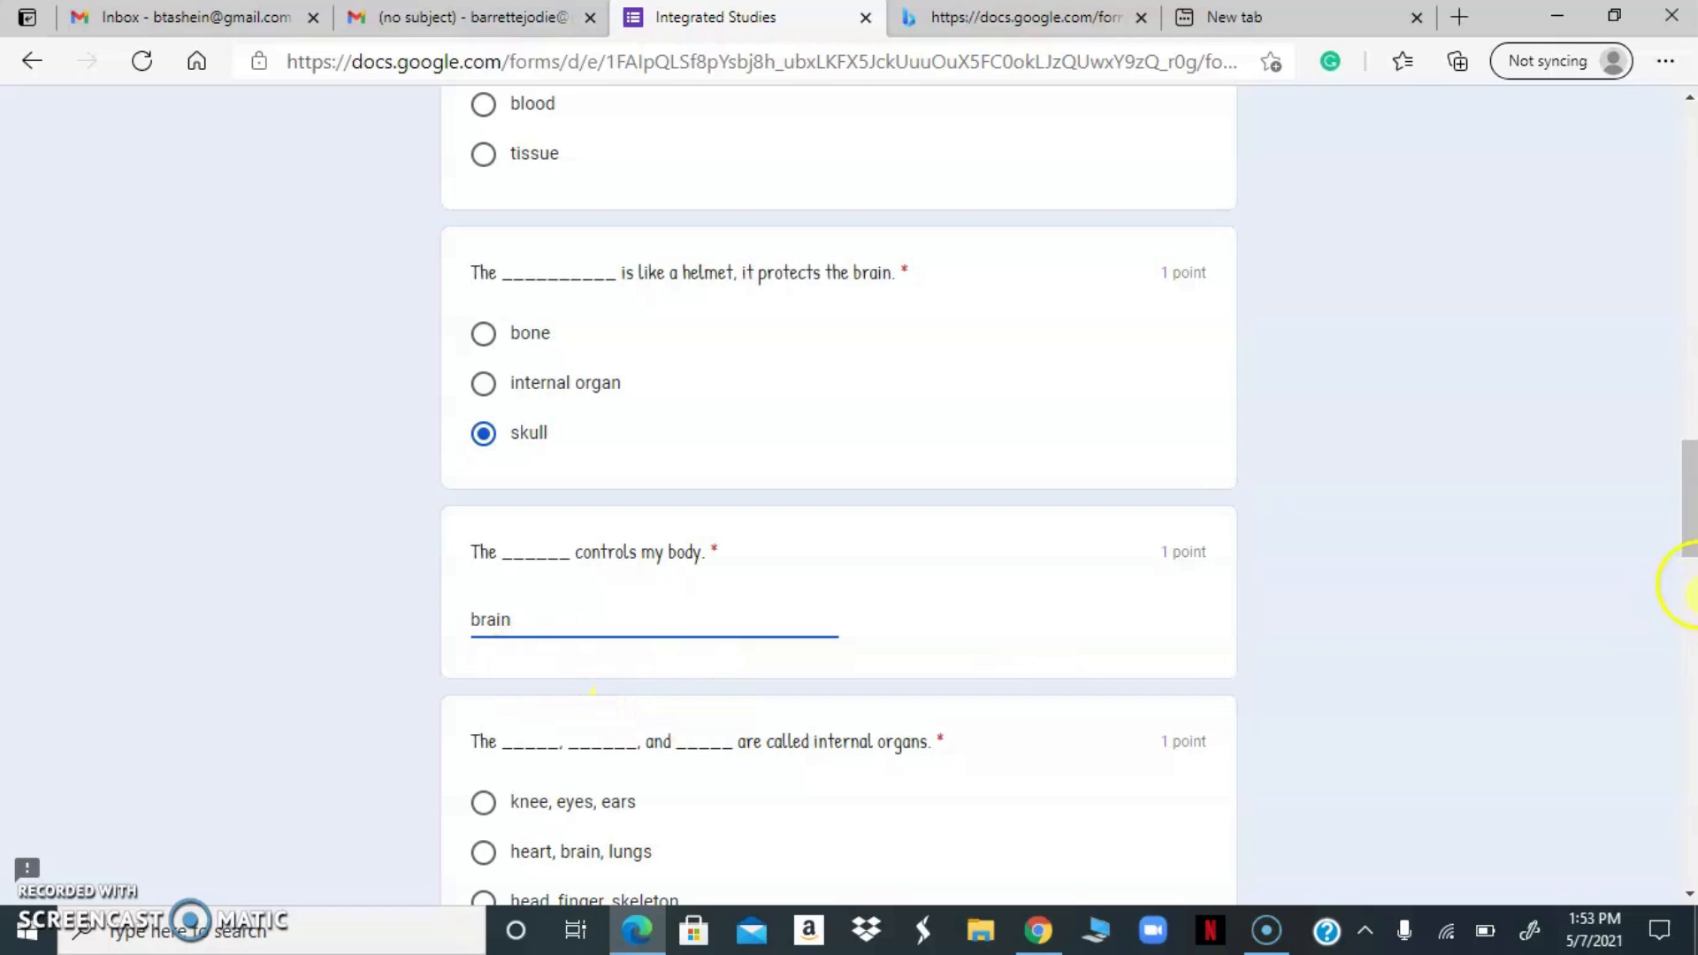
# Answer heart, brain, lungs for the internal organs, joint for where two bones meet, and external part of the body for internal
pyautogui.moveTo(1689, 546); pyautogui.dragTo(1680, 607)
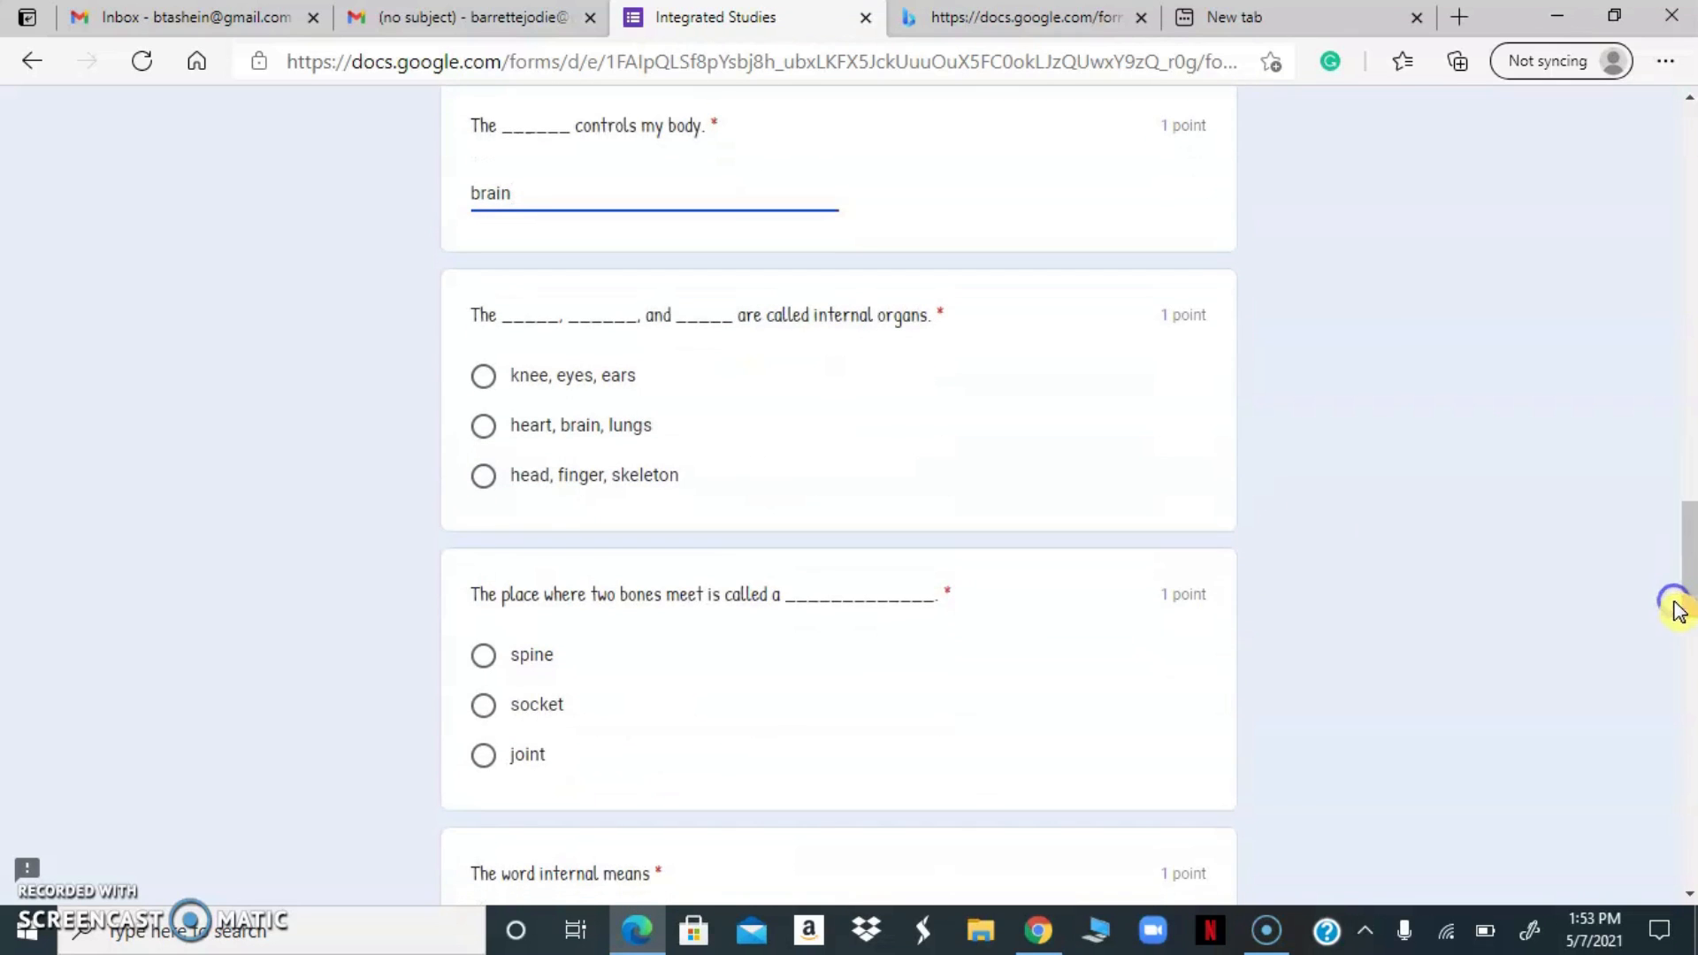
pyautogui.click(484, 428)
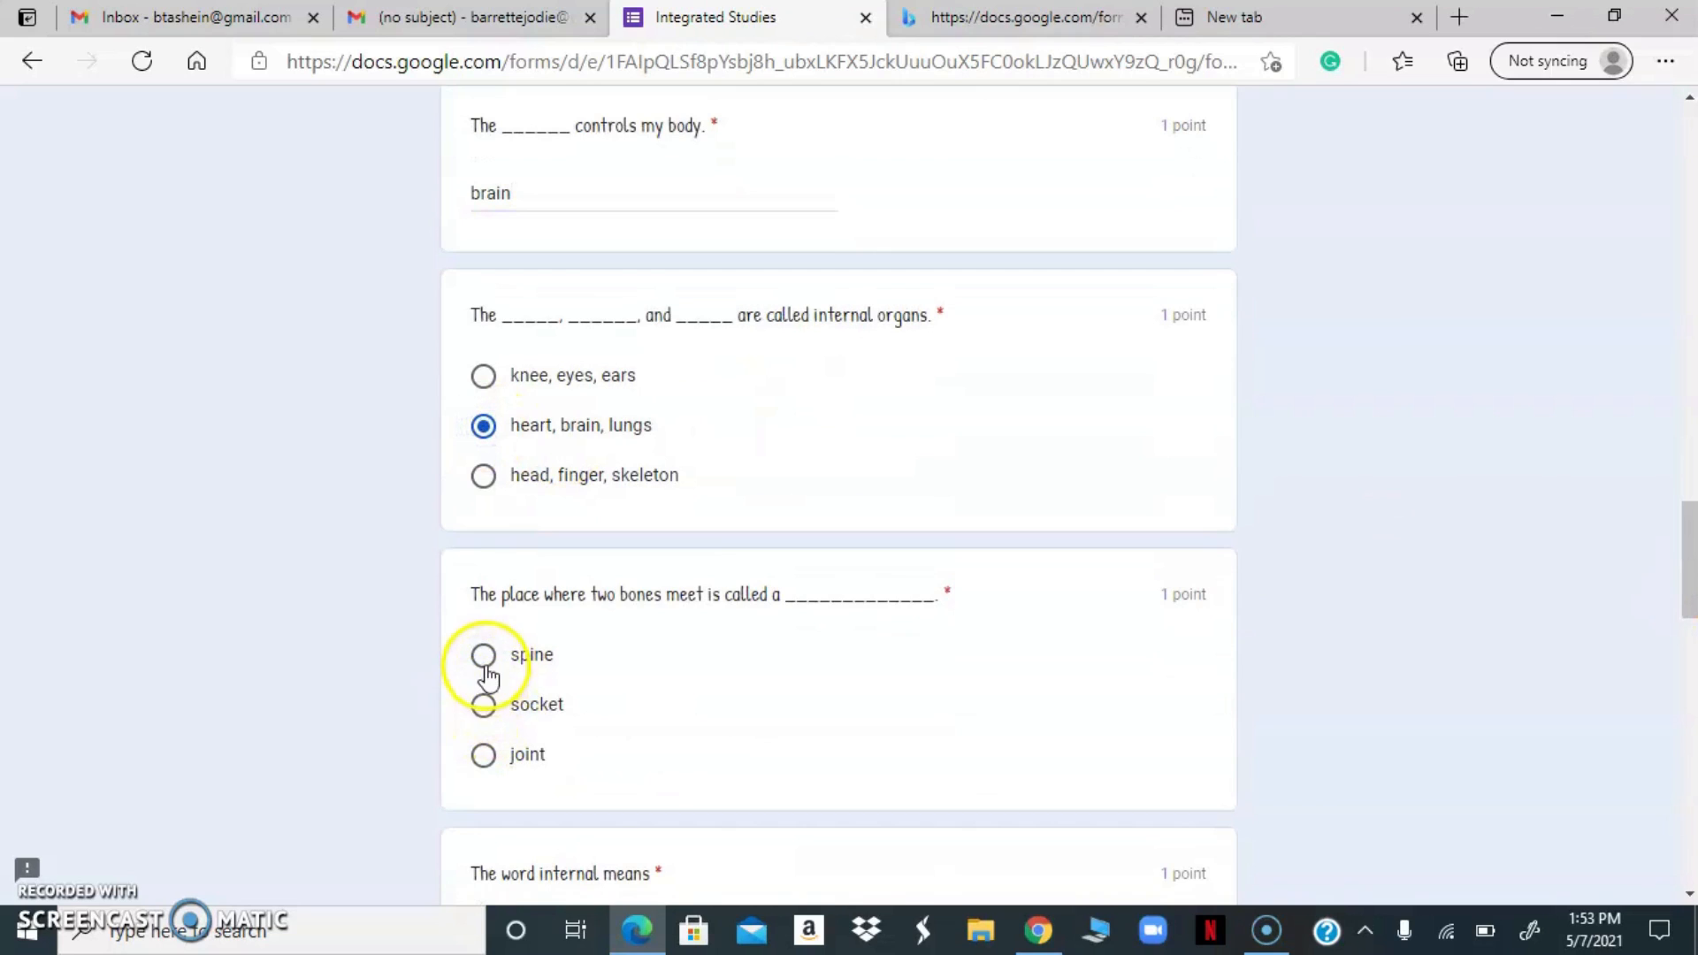
pyautogui.click(484, 753)
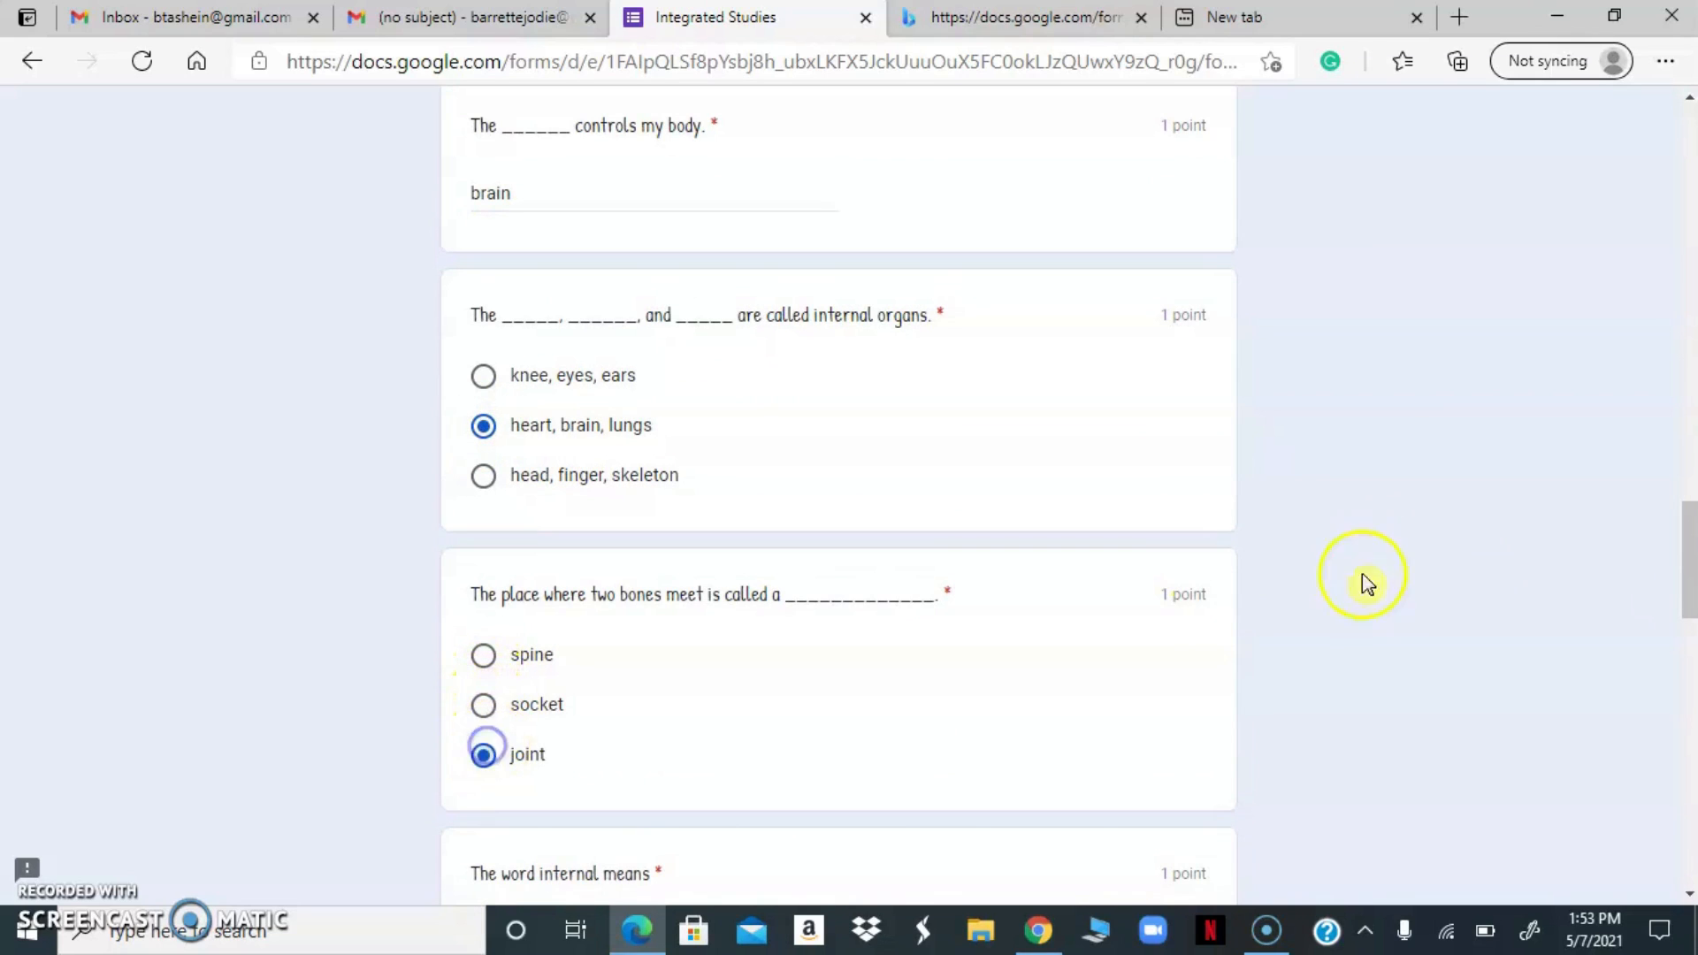
pyautogui.moveTo(1689, 552); pyautogui.dragTo(1685, 602)
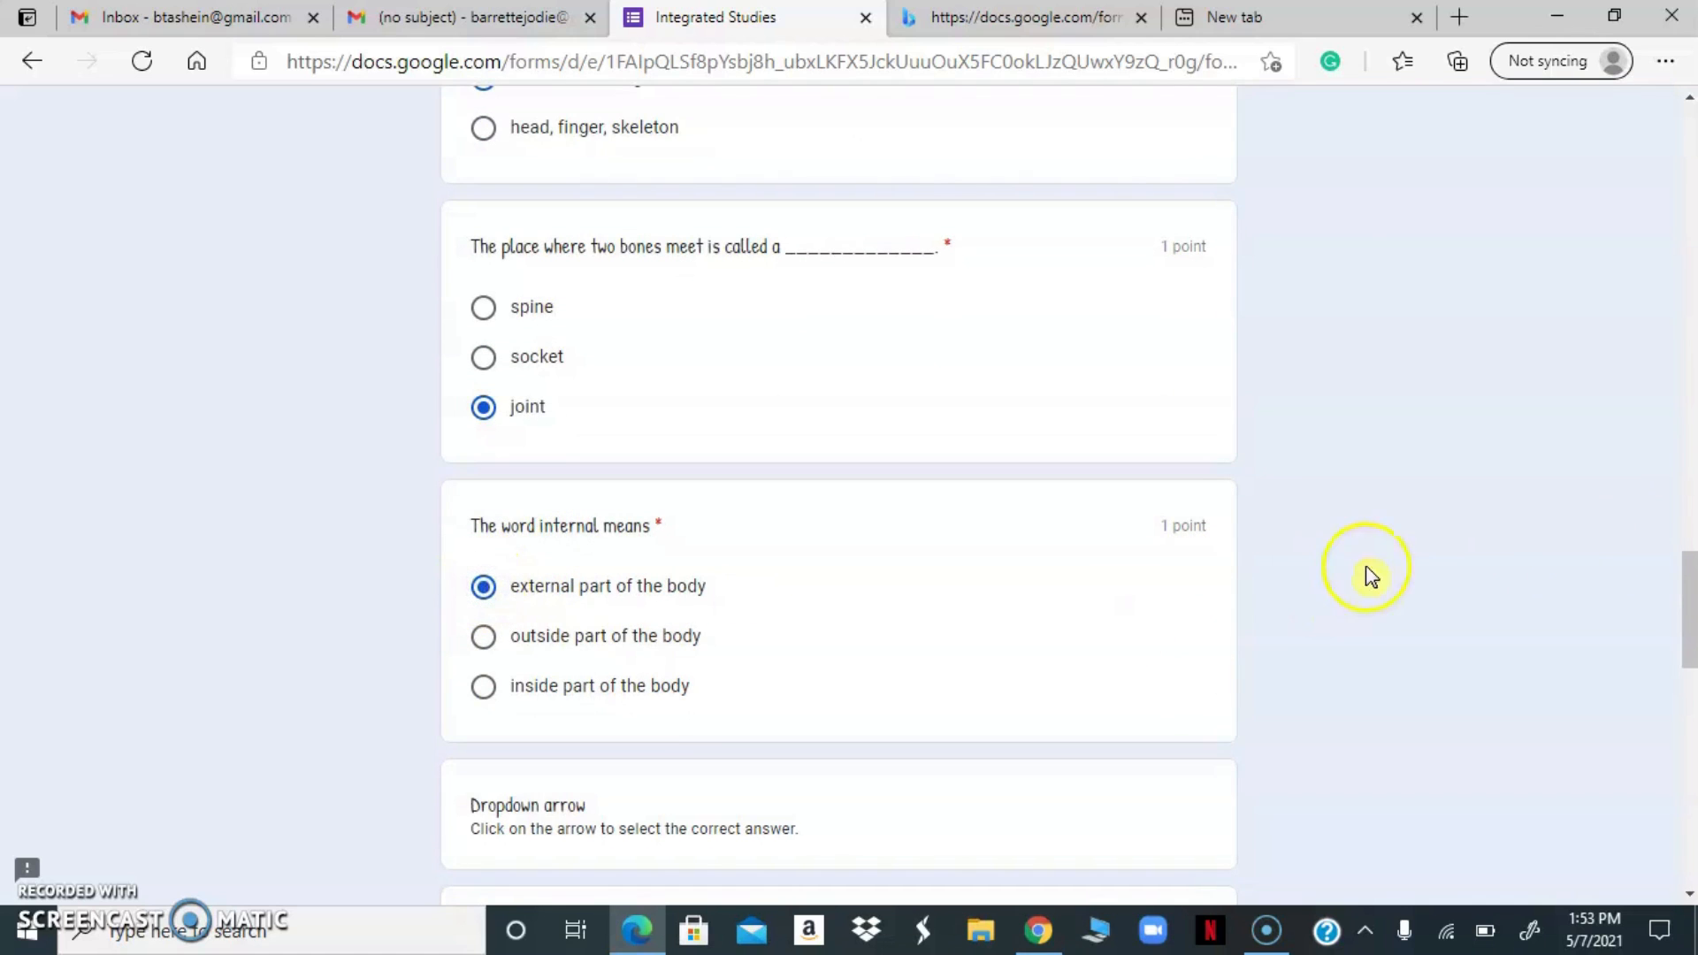
# Answer the dropdown questions with veterinarian for the heart doctor, stethoscope for the picture, and the spine for heart and lung protection
pyautogui.moveTo(1689, 591); pyautogui.dragTo(1685, 650)
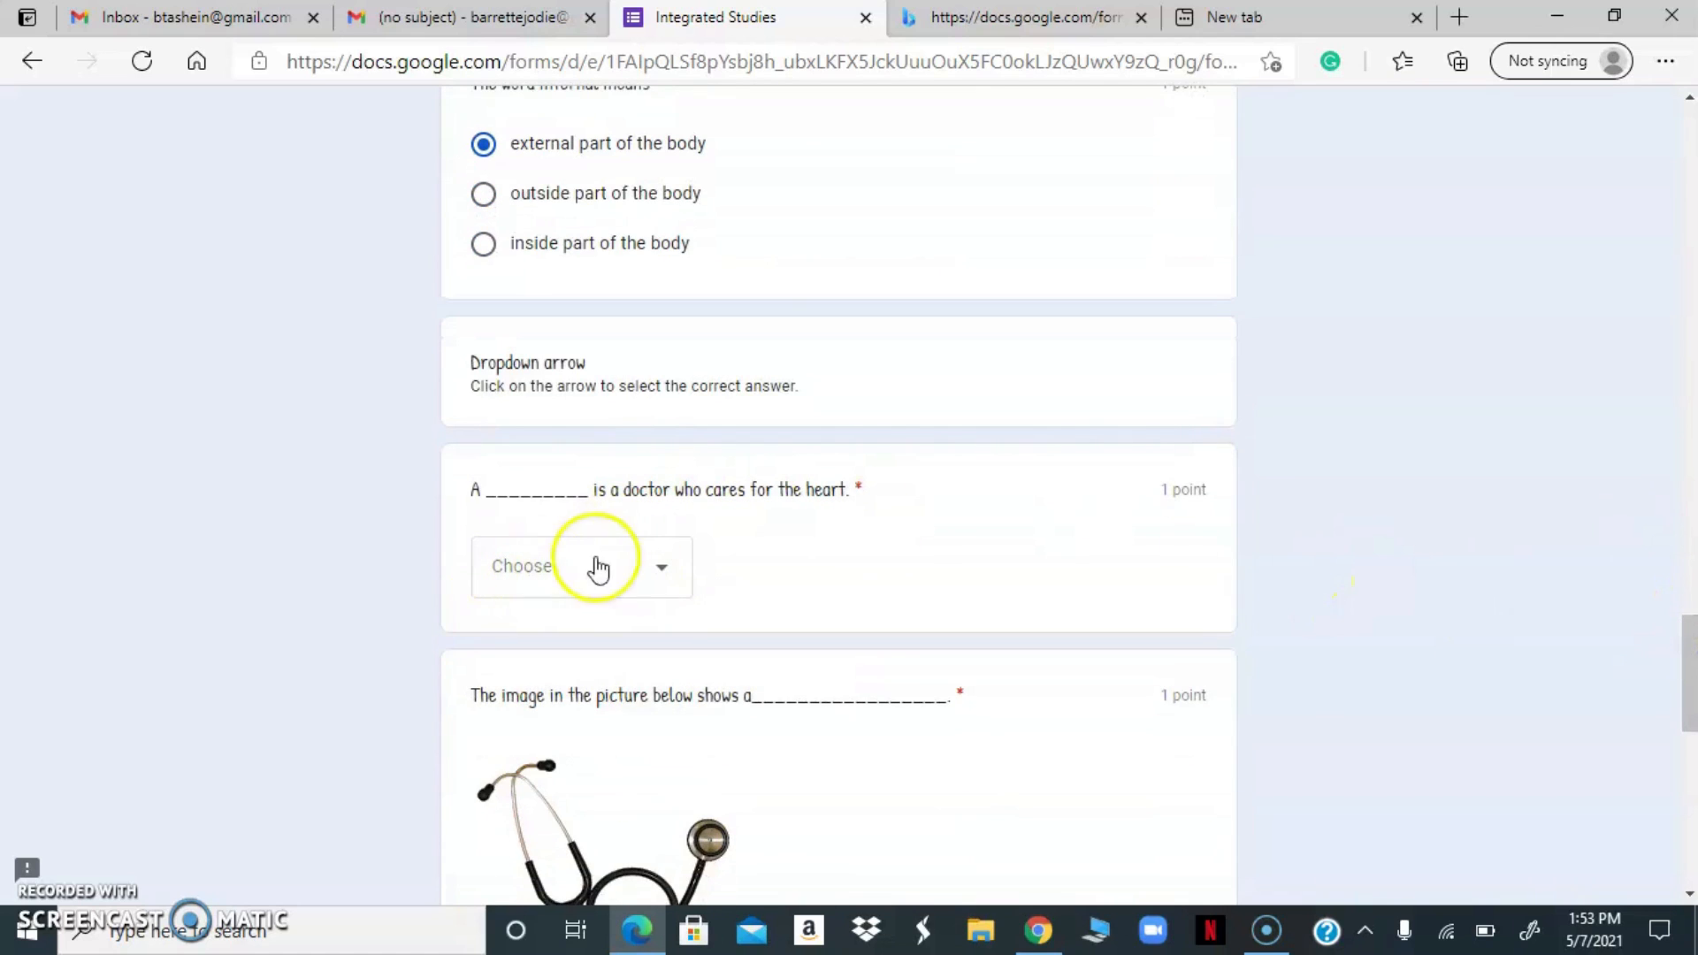
pyautogui.click(668, 573)
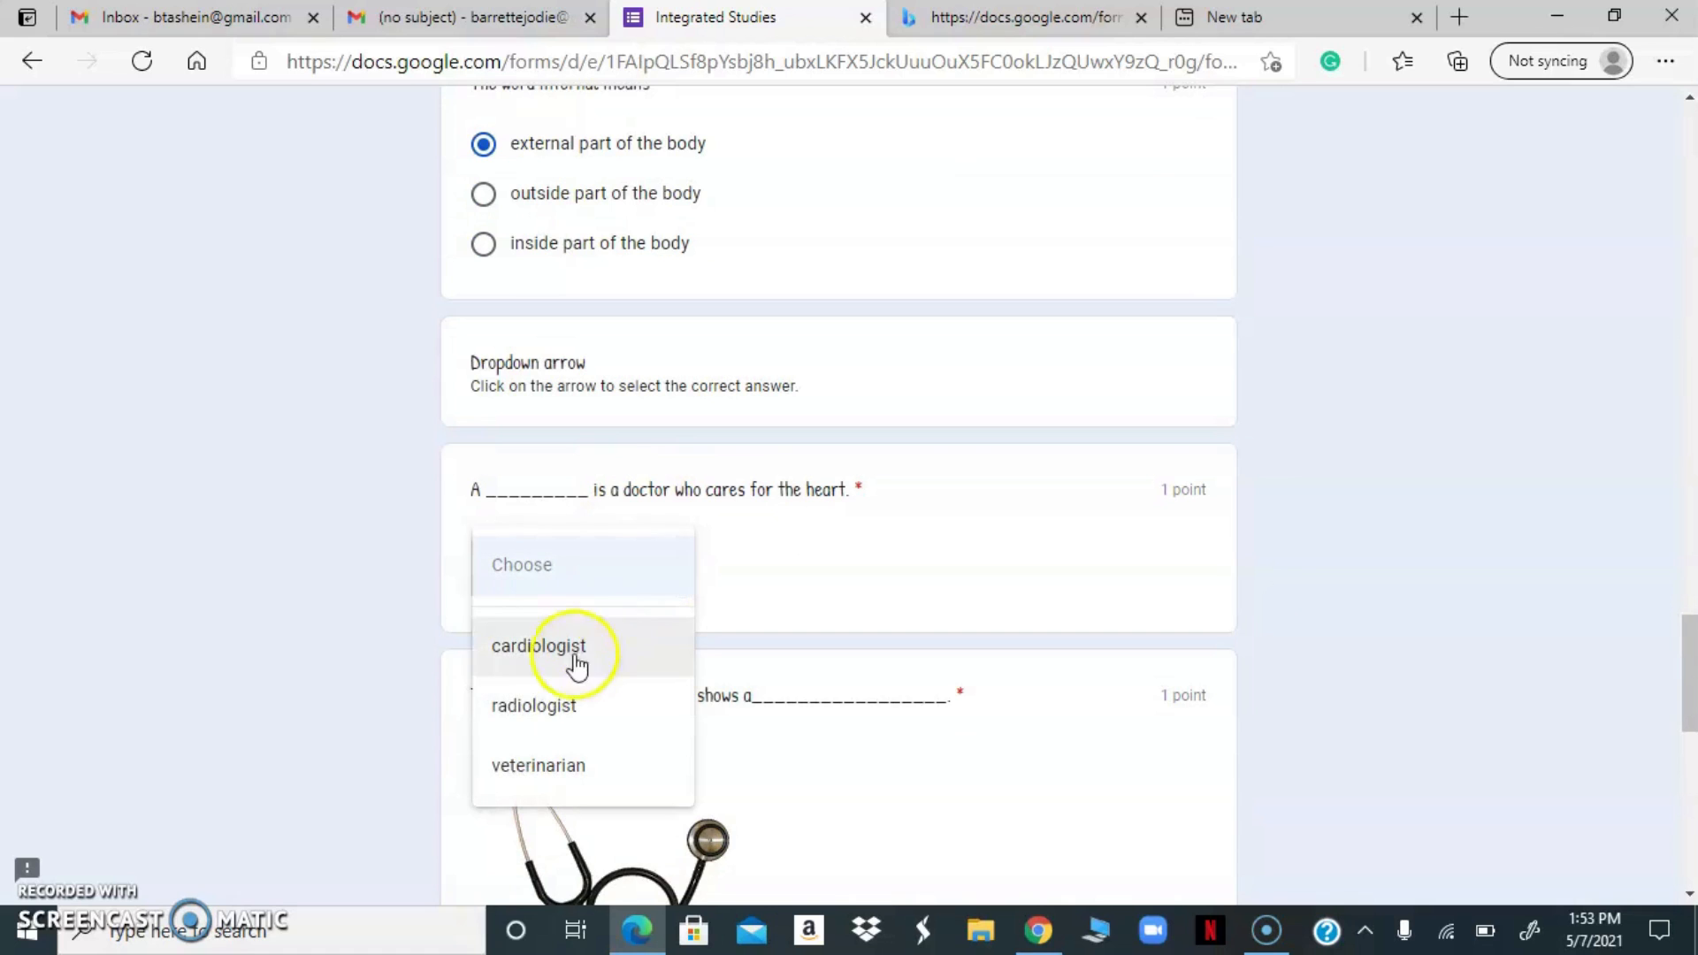
pyautogui.click(543, 759)
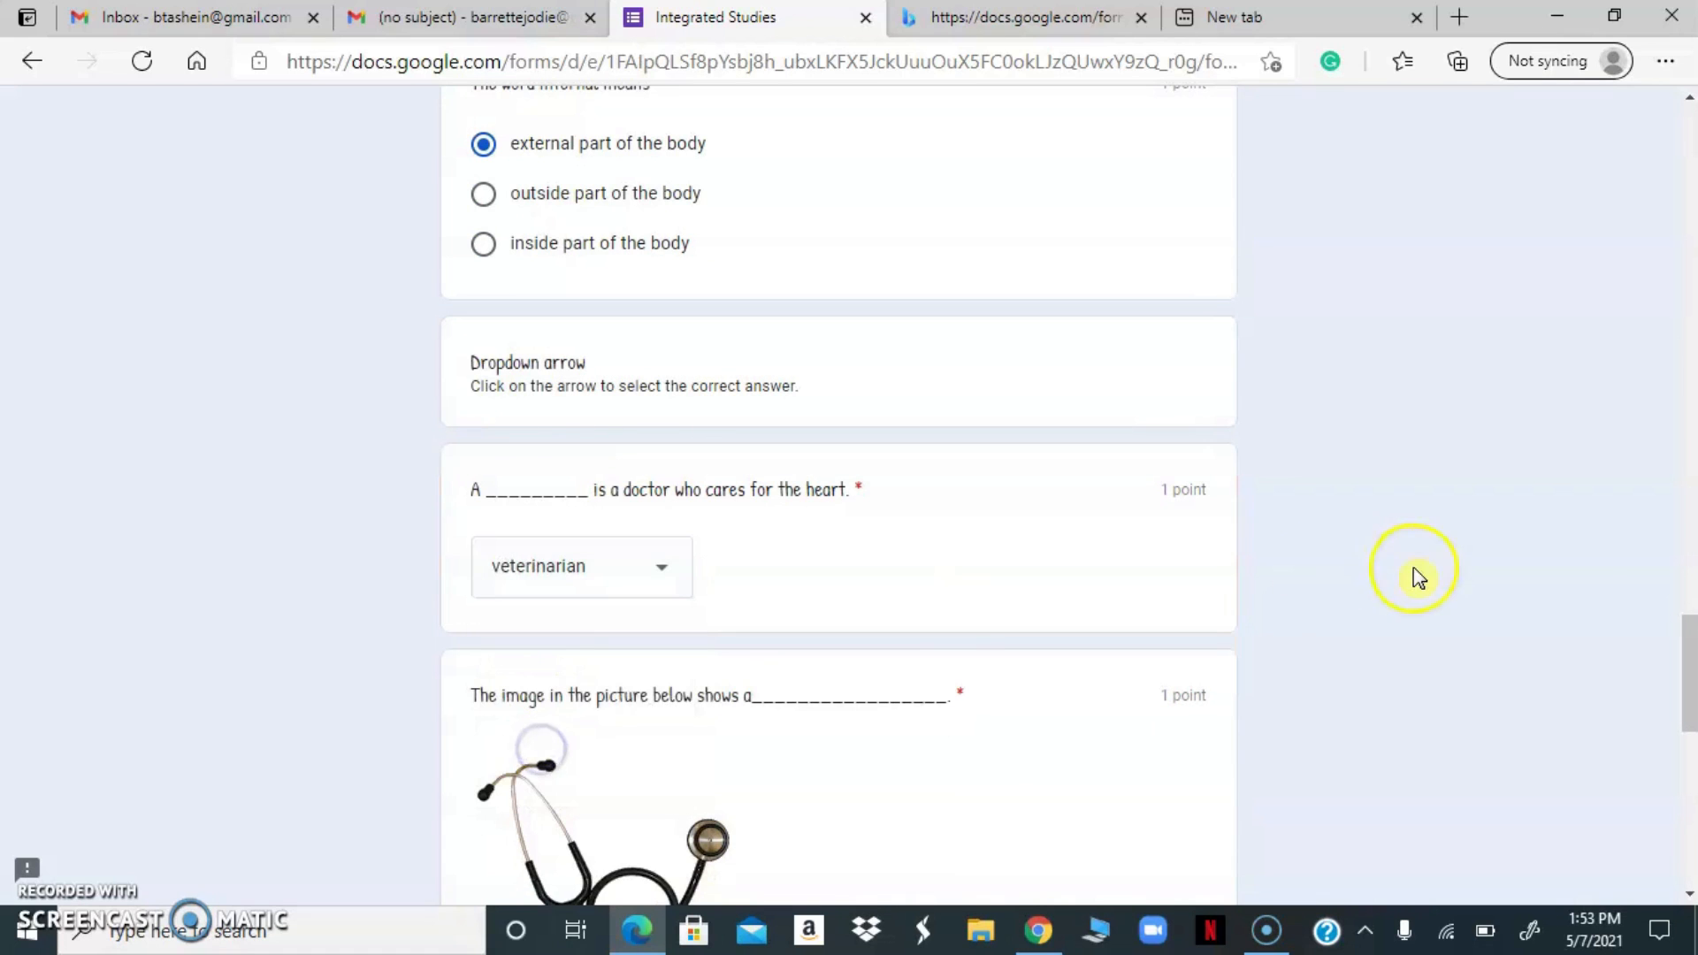
pyautogui.moveTo(1696, 656); pyautogui.dragTo(1687, 728)
pyautogui.click(679, 529)
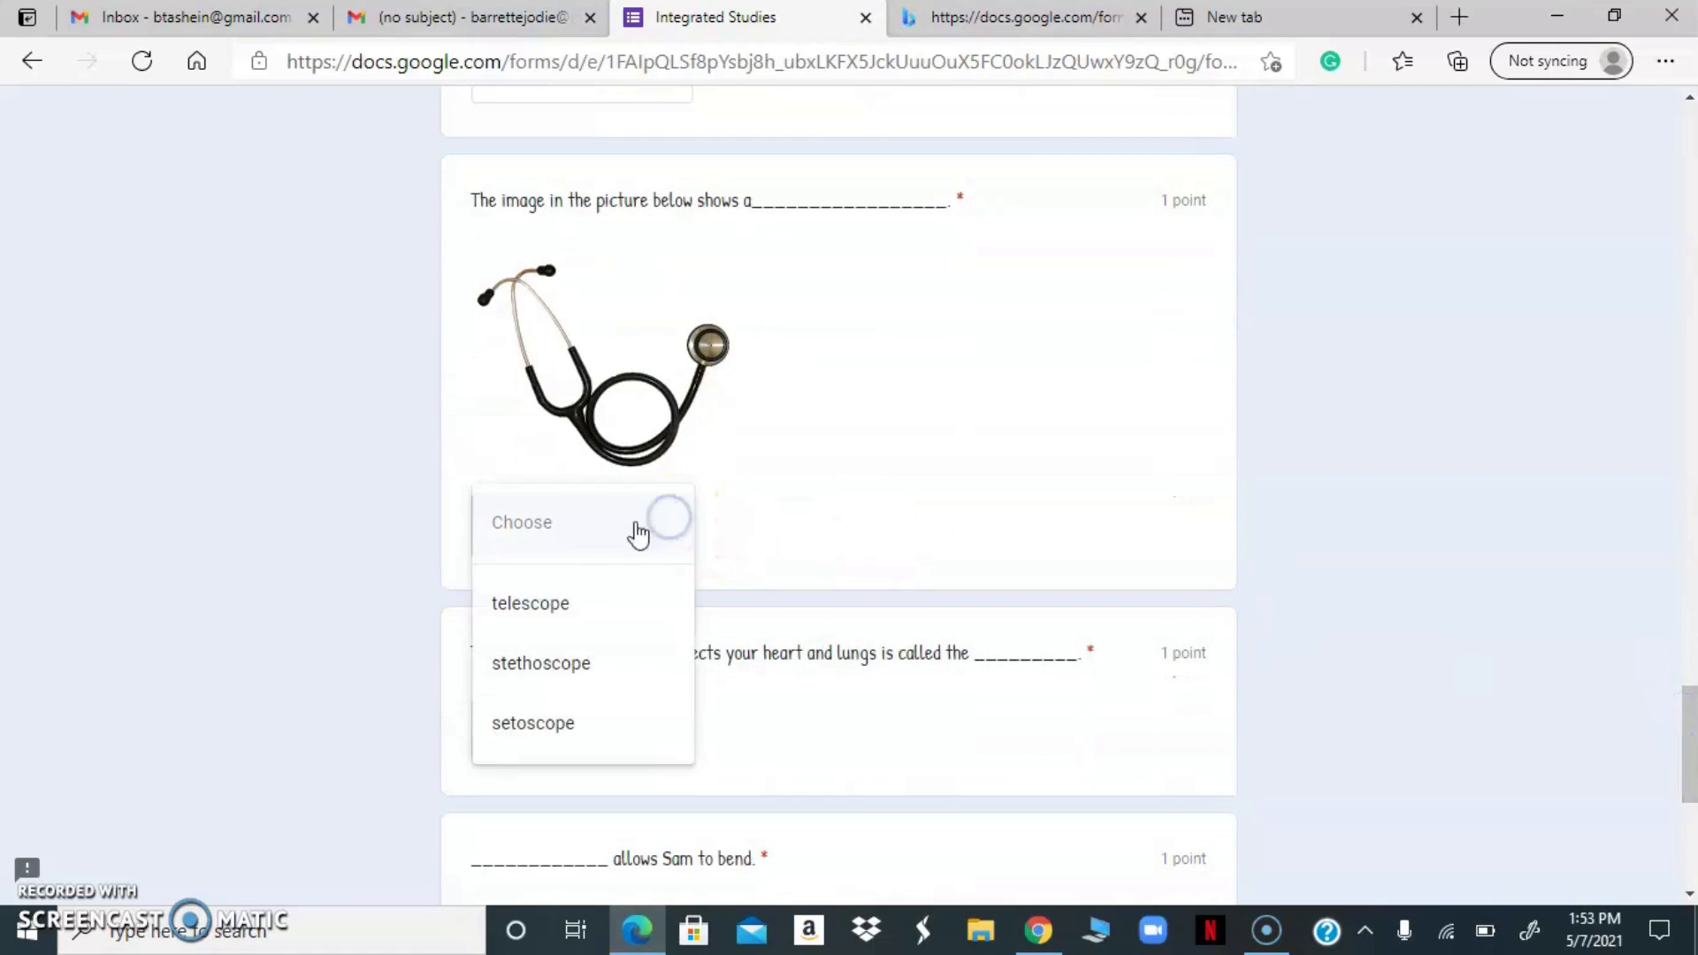
pyautogui.click(557, 672)
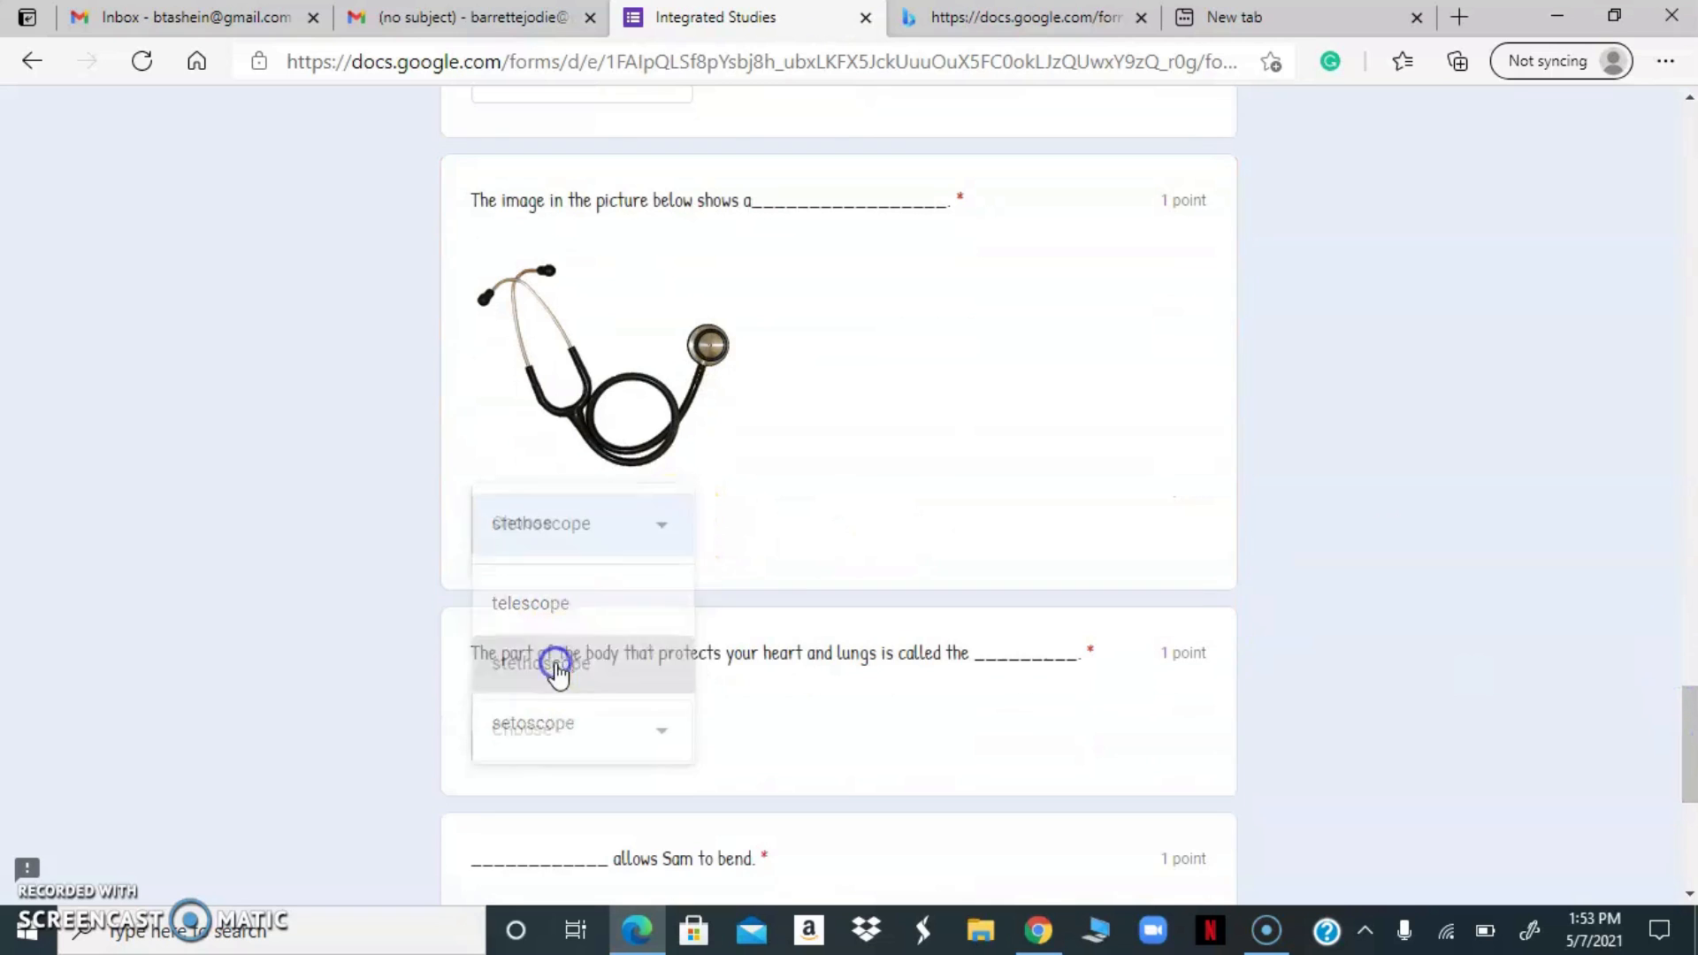
pyautogui.click(663, 740)
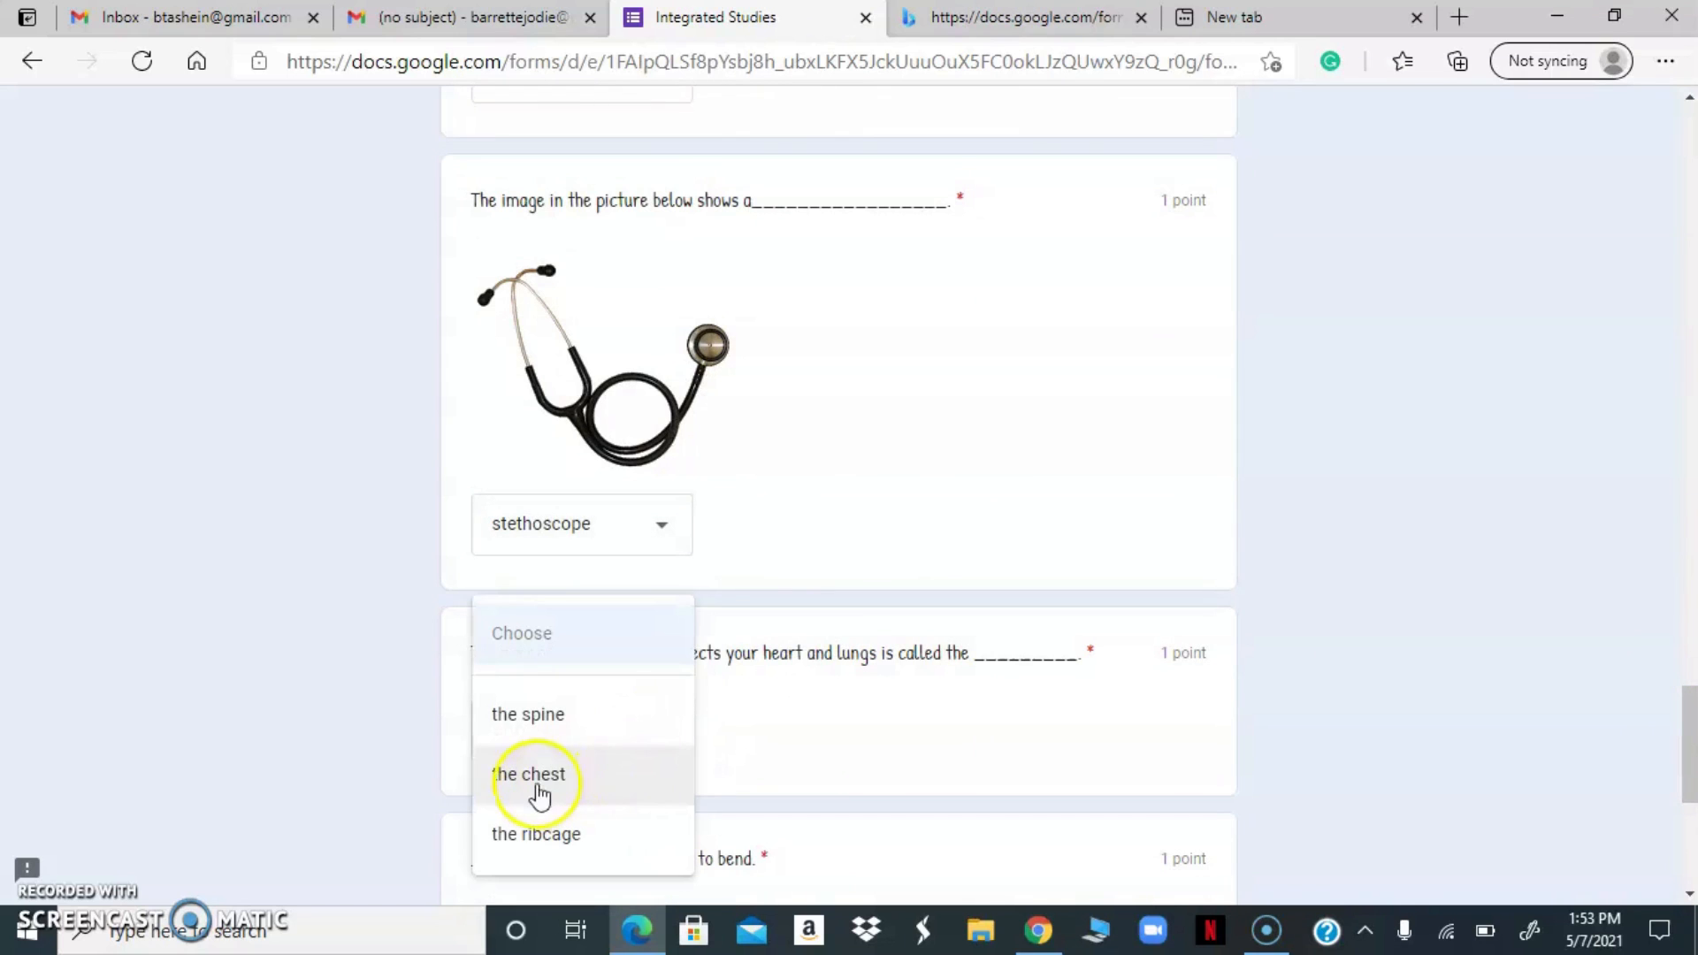
pyautogui.click(542, 714)
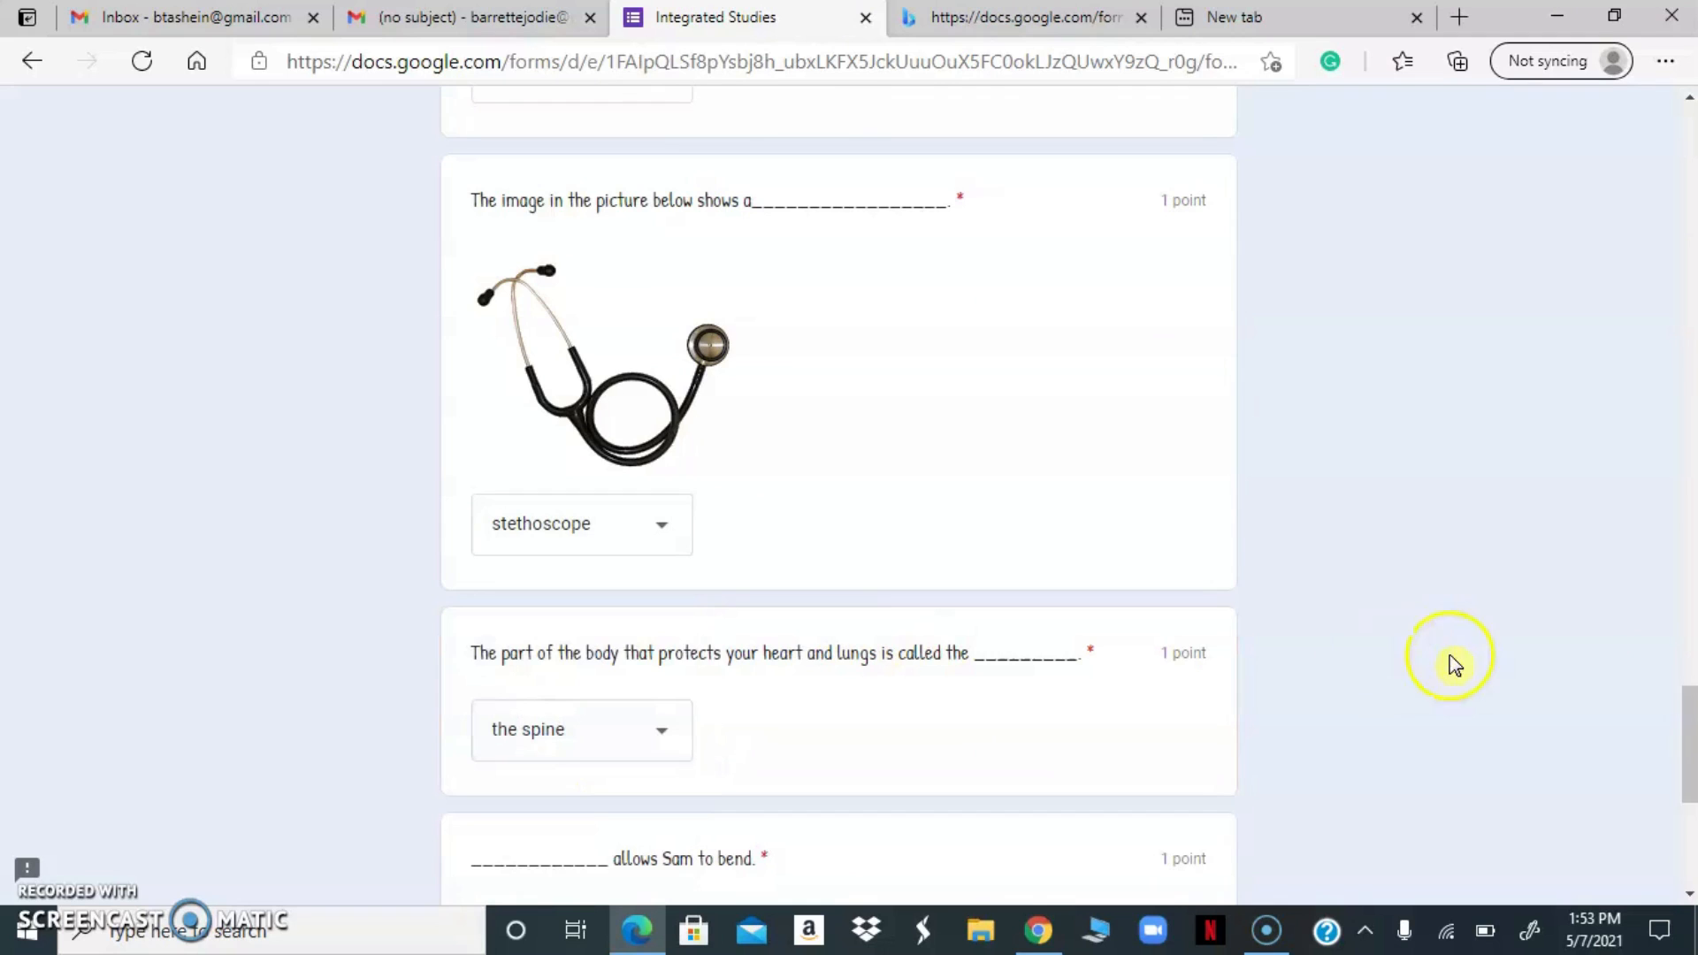
# Choose The spine as what allows Sam to bend and submit the quiz
pyautogui.moveTo(1689, 707); pyautogui.dragTo(1687, 769)
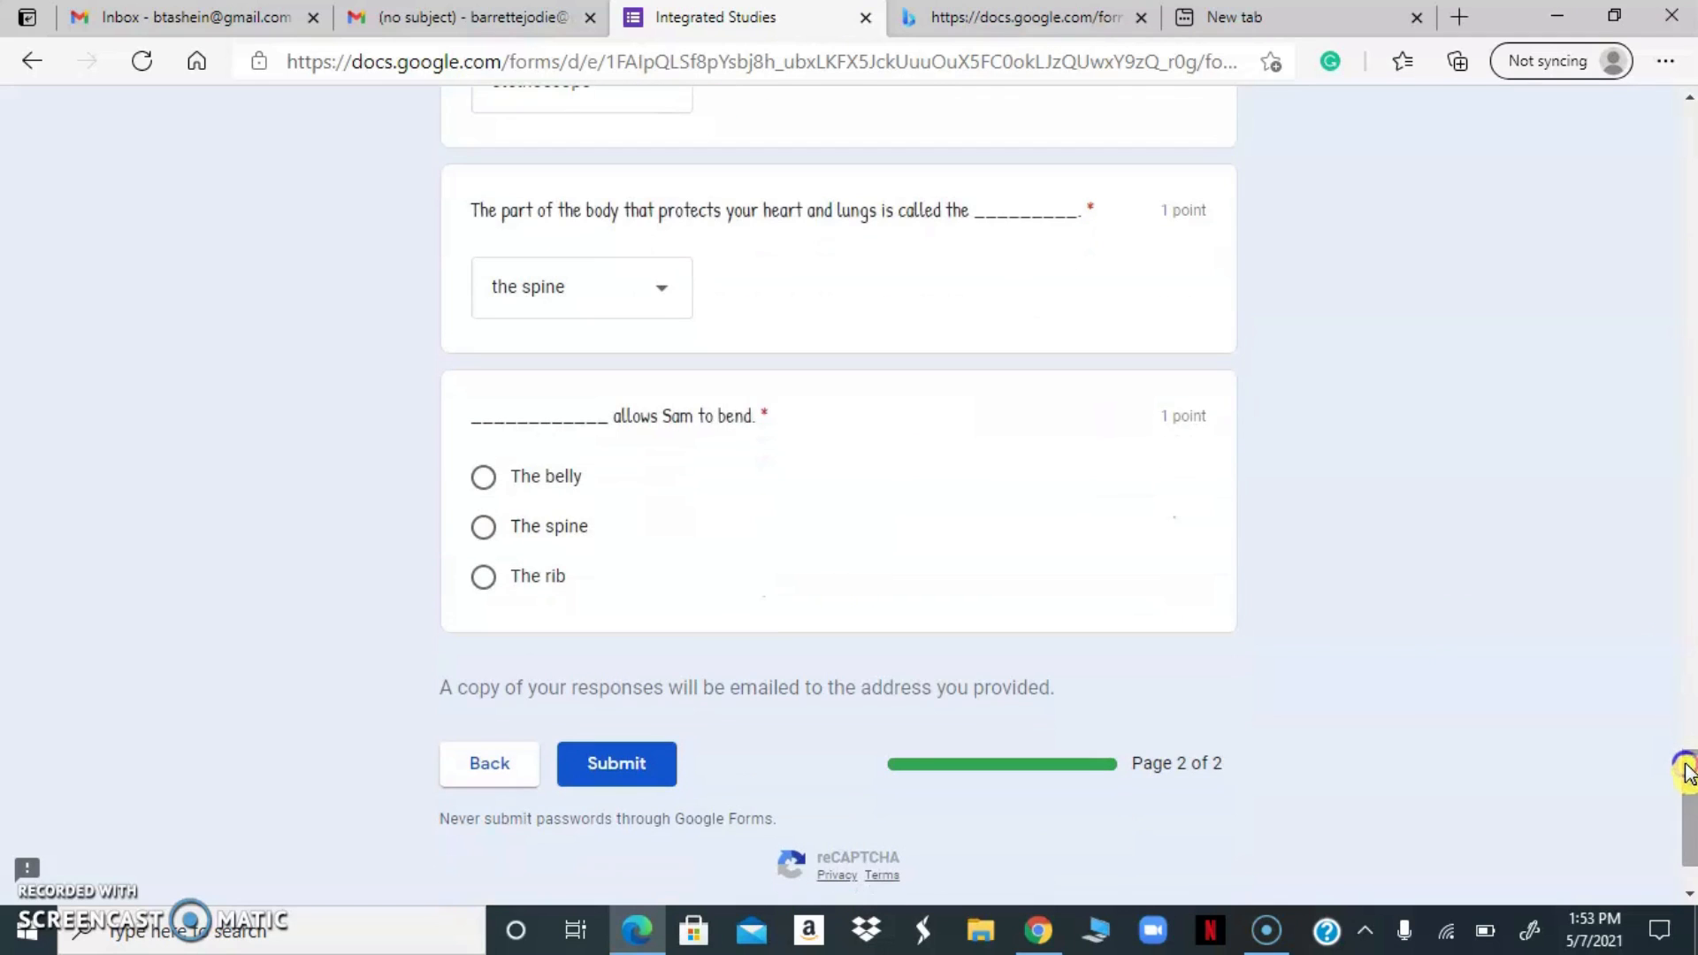
pyautogui.click(483, 528)
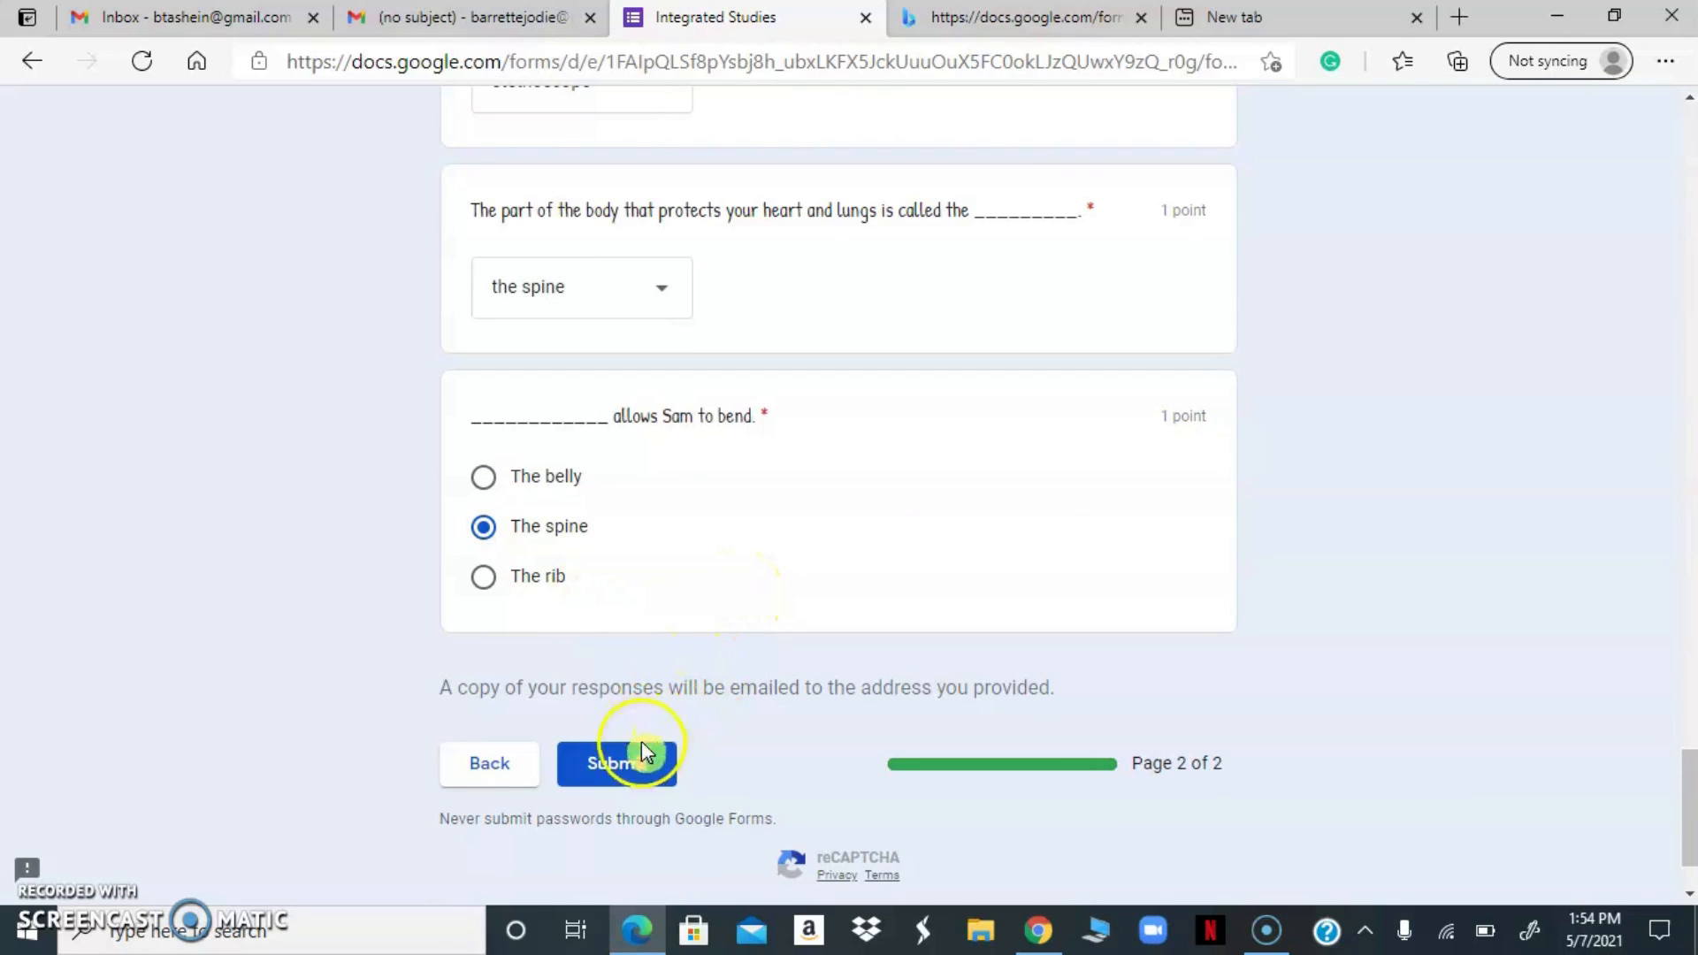
pyautogui.click(605, 768)
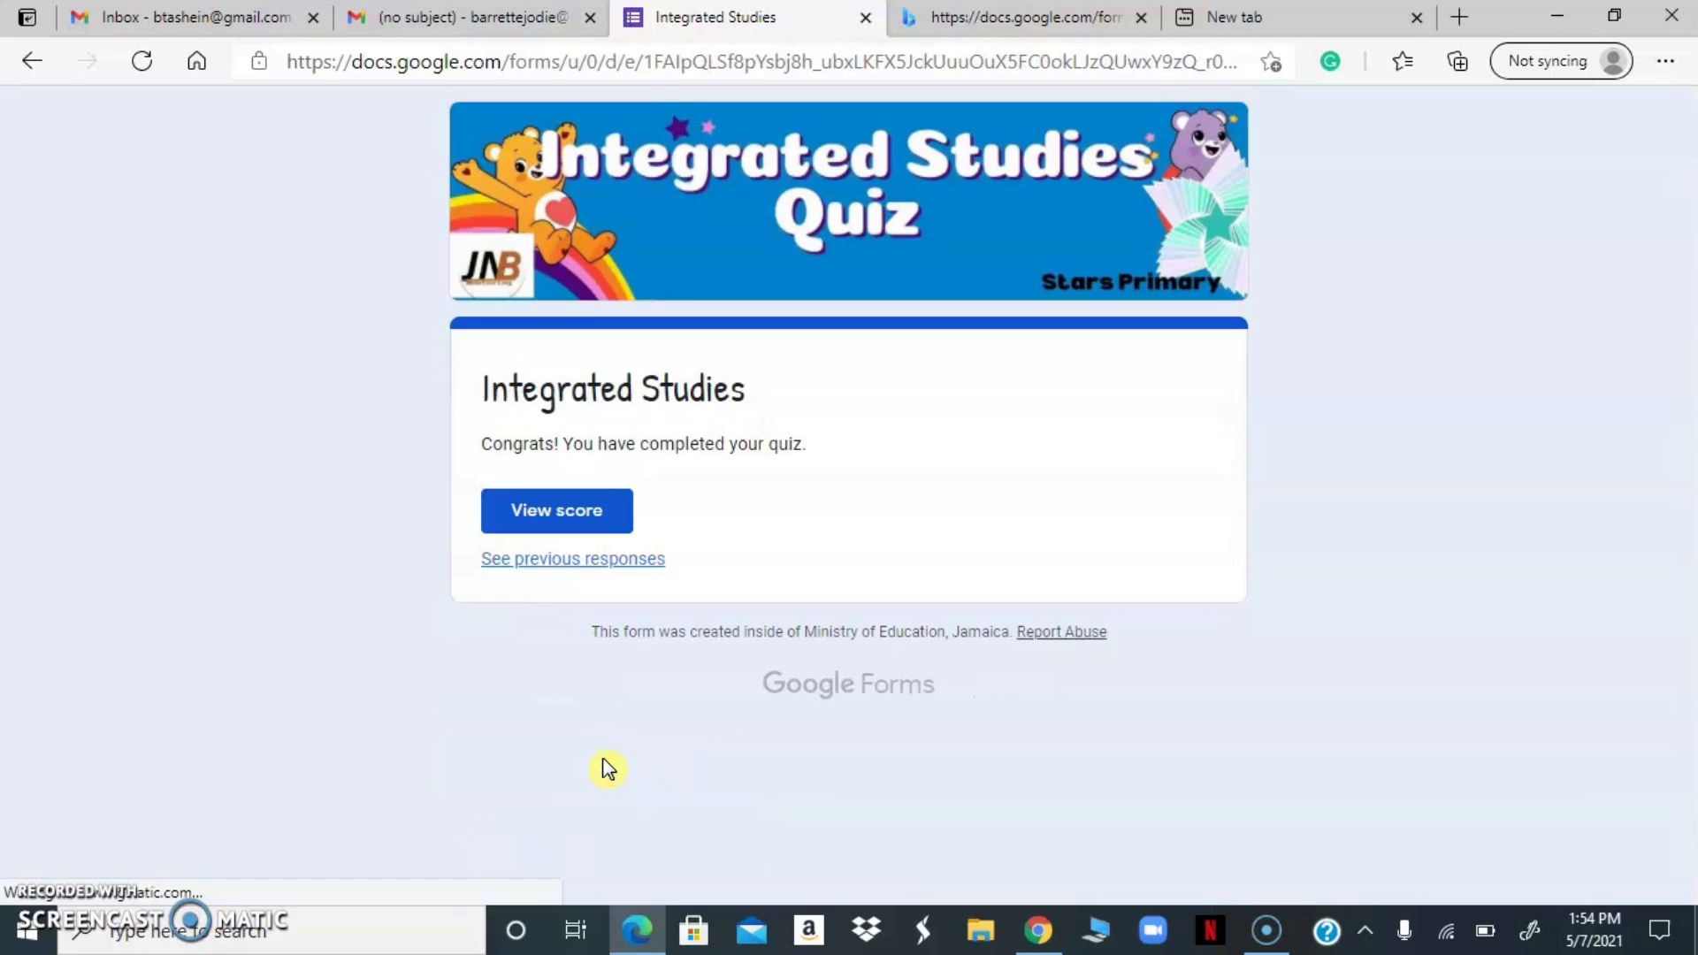
# View the score of the submitted quiz and check the total points and graded answers
pyautogui.click(564, 517)
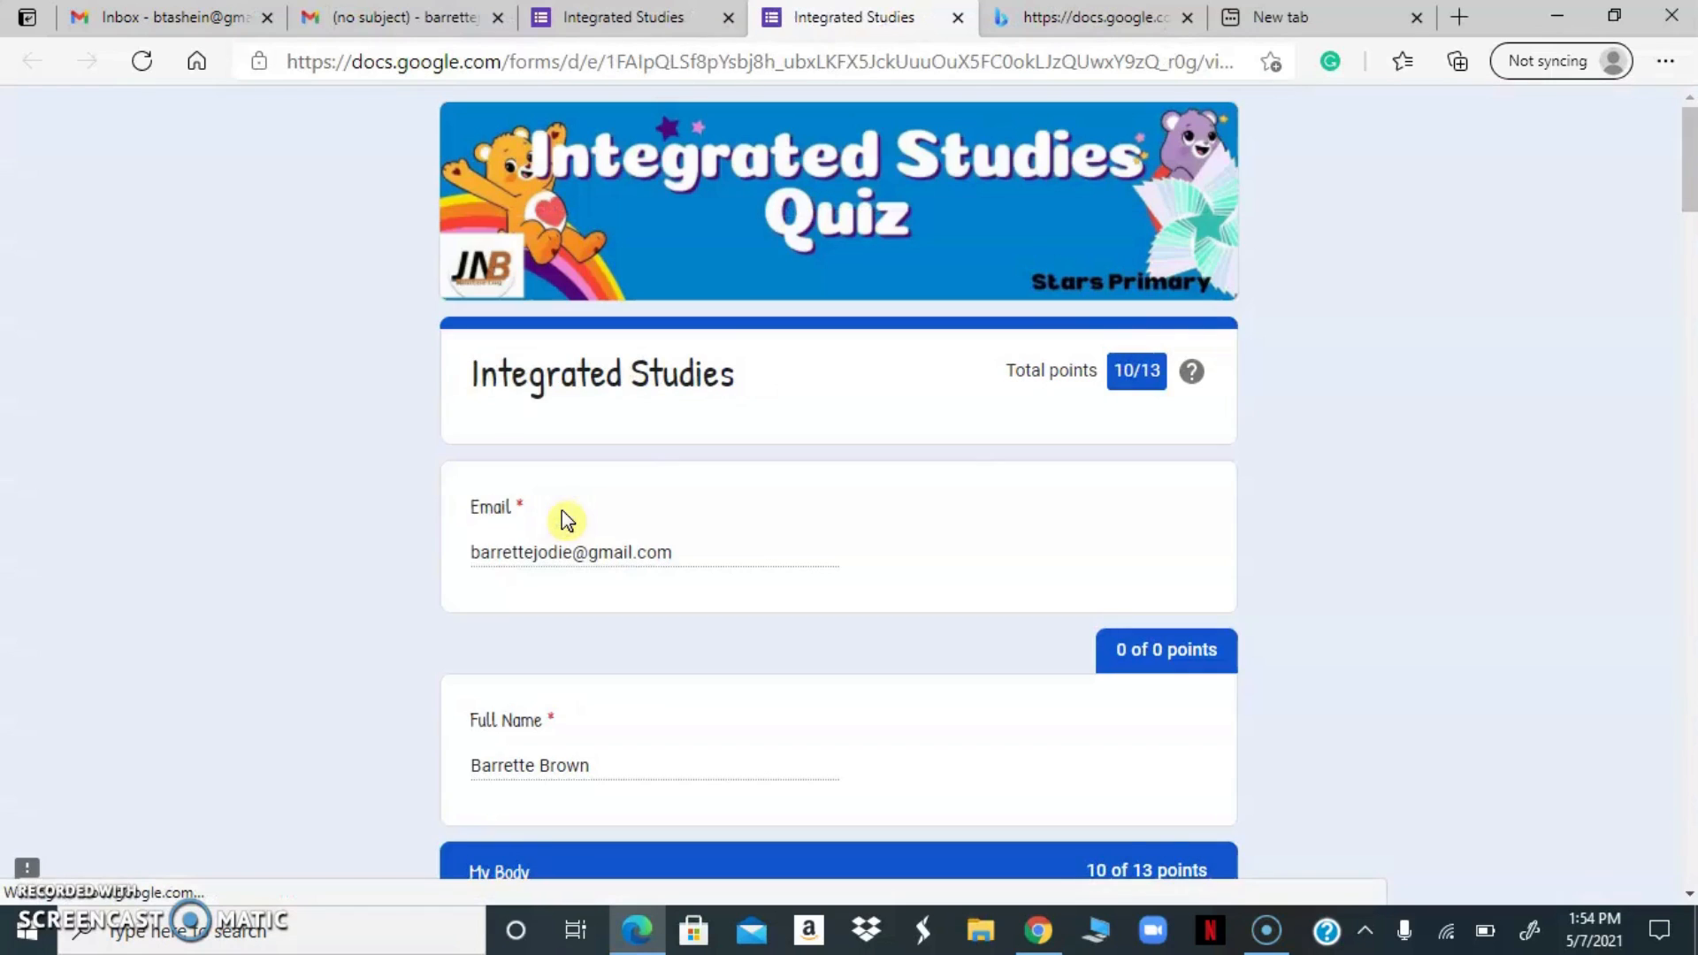
pyautogui.click(917, 456)
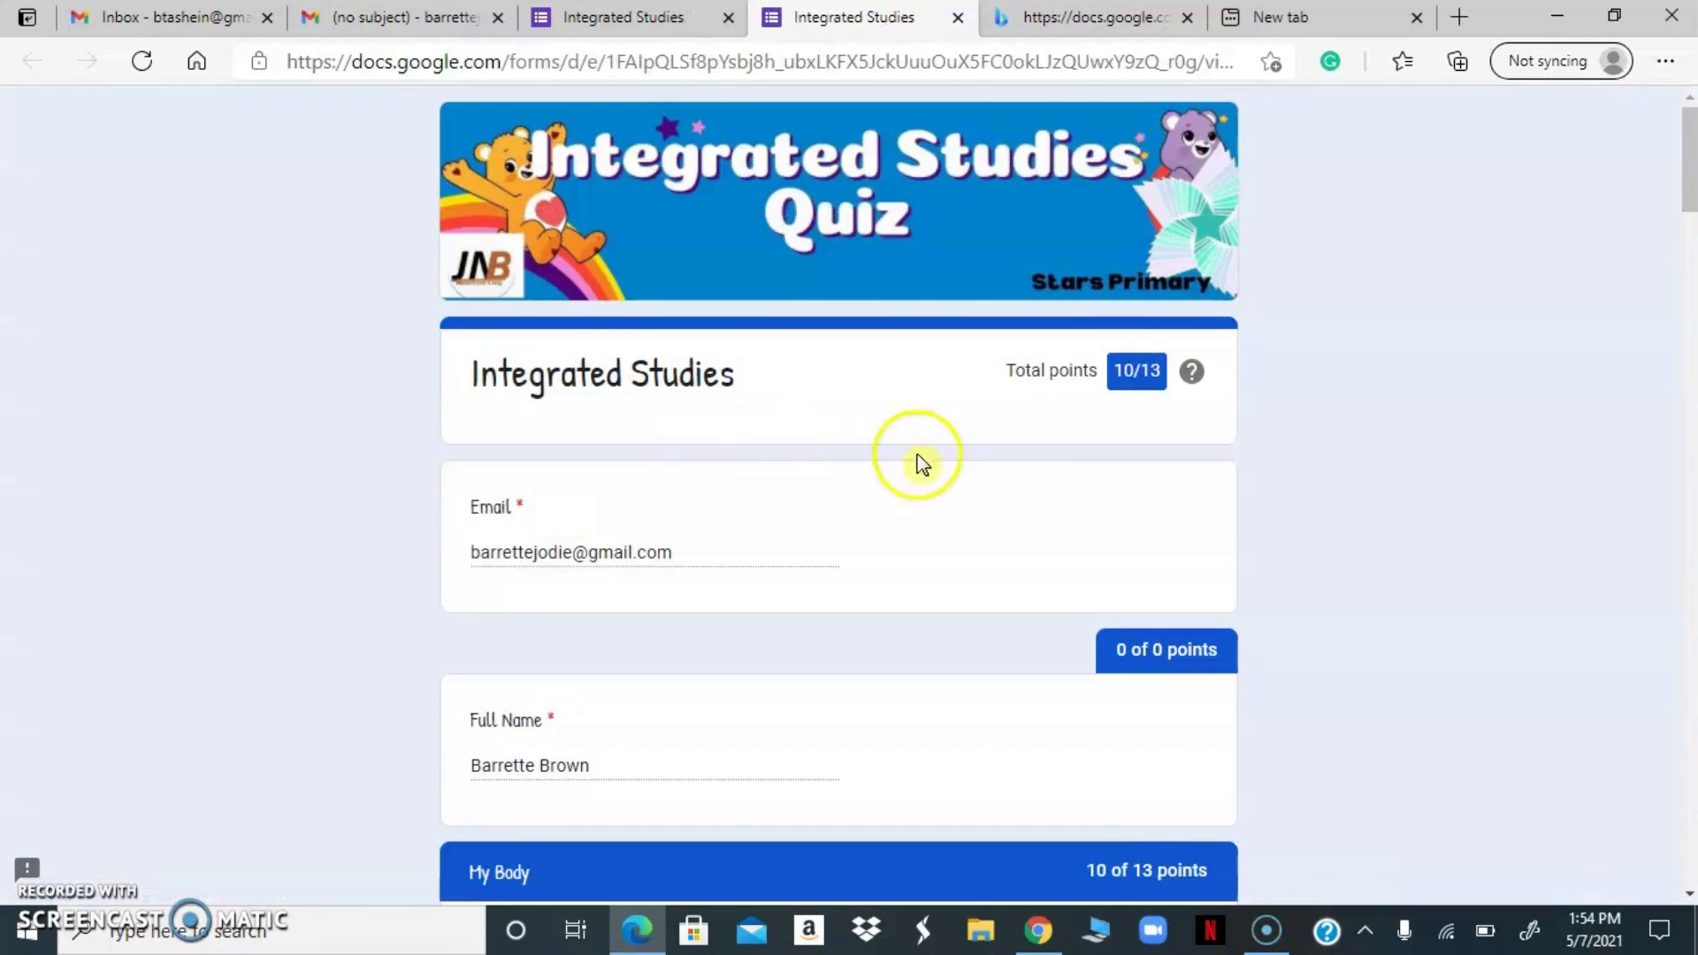
pyautogui.moveTo(1691, 203); pyautogui.dragTo(1691, 221)
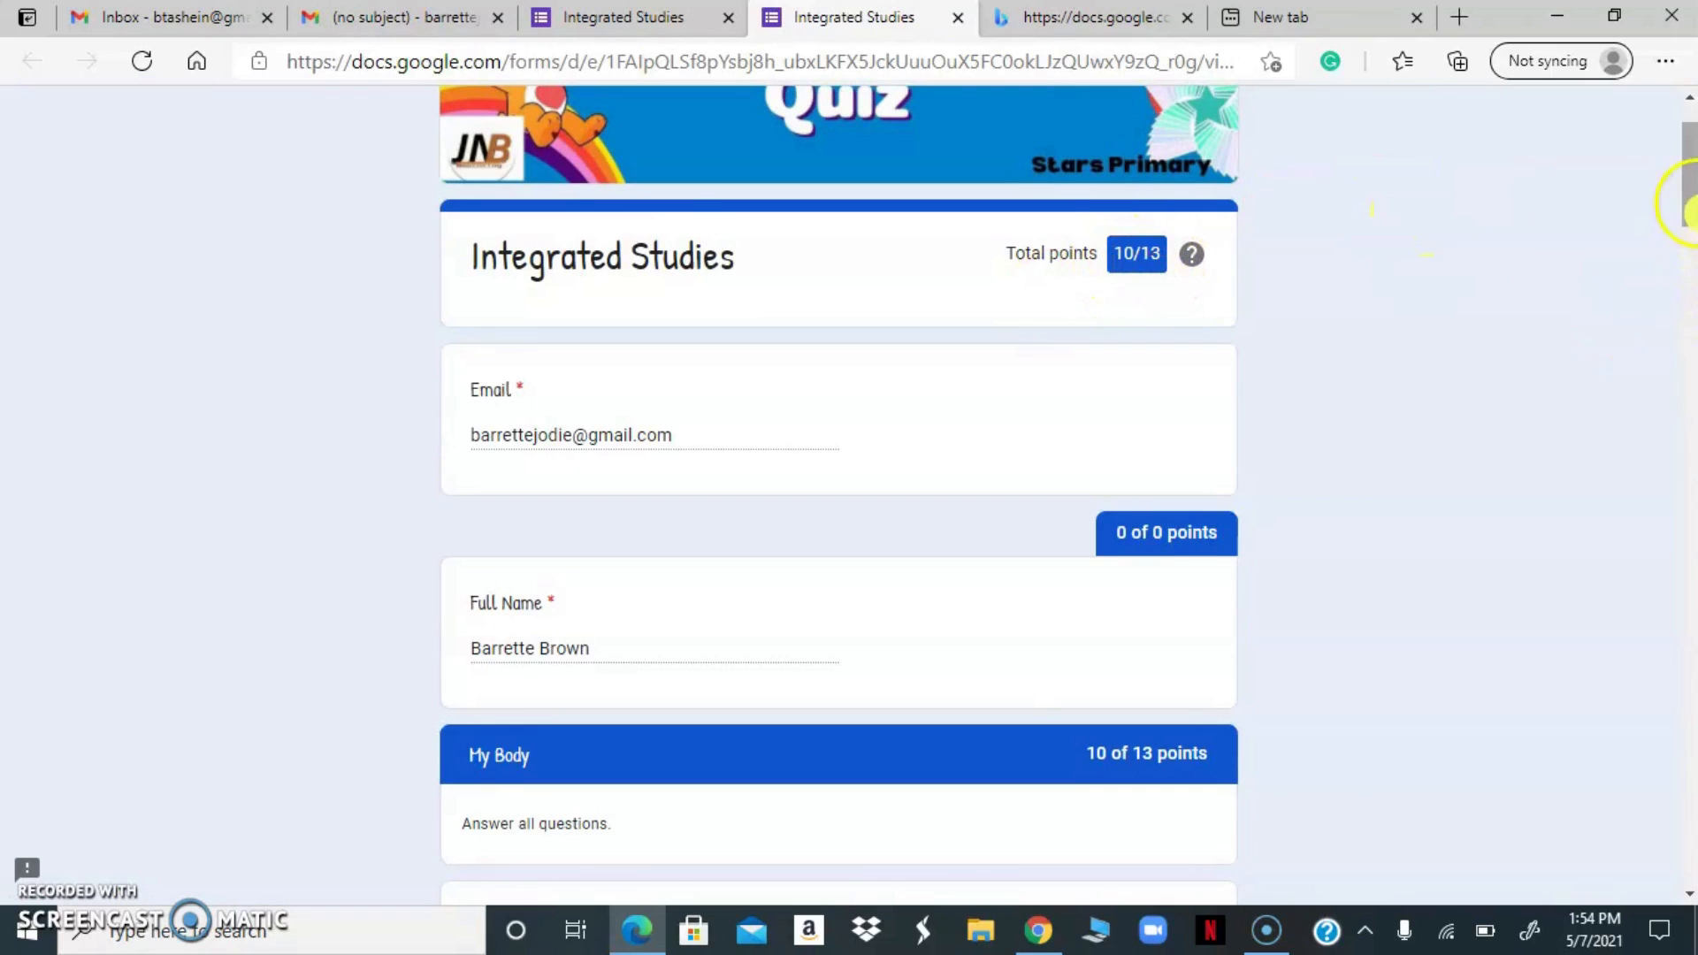
pyautogui.moveTo(1691, 205); pyautogui.dragTo(1638, 185)
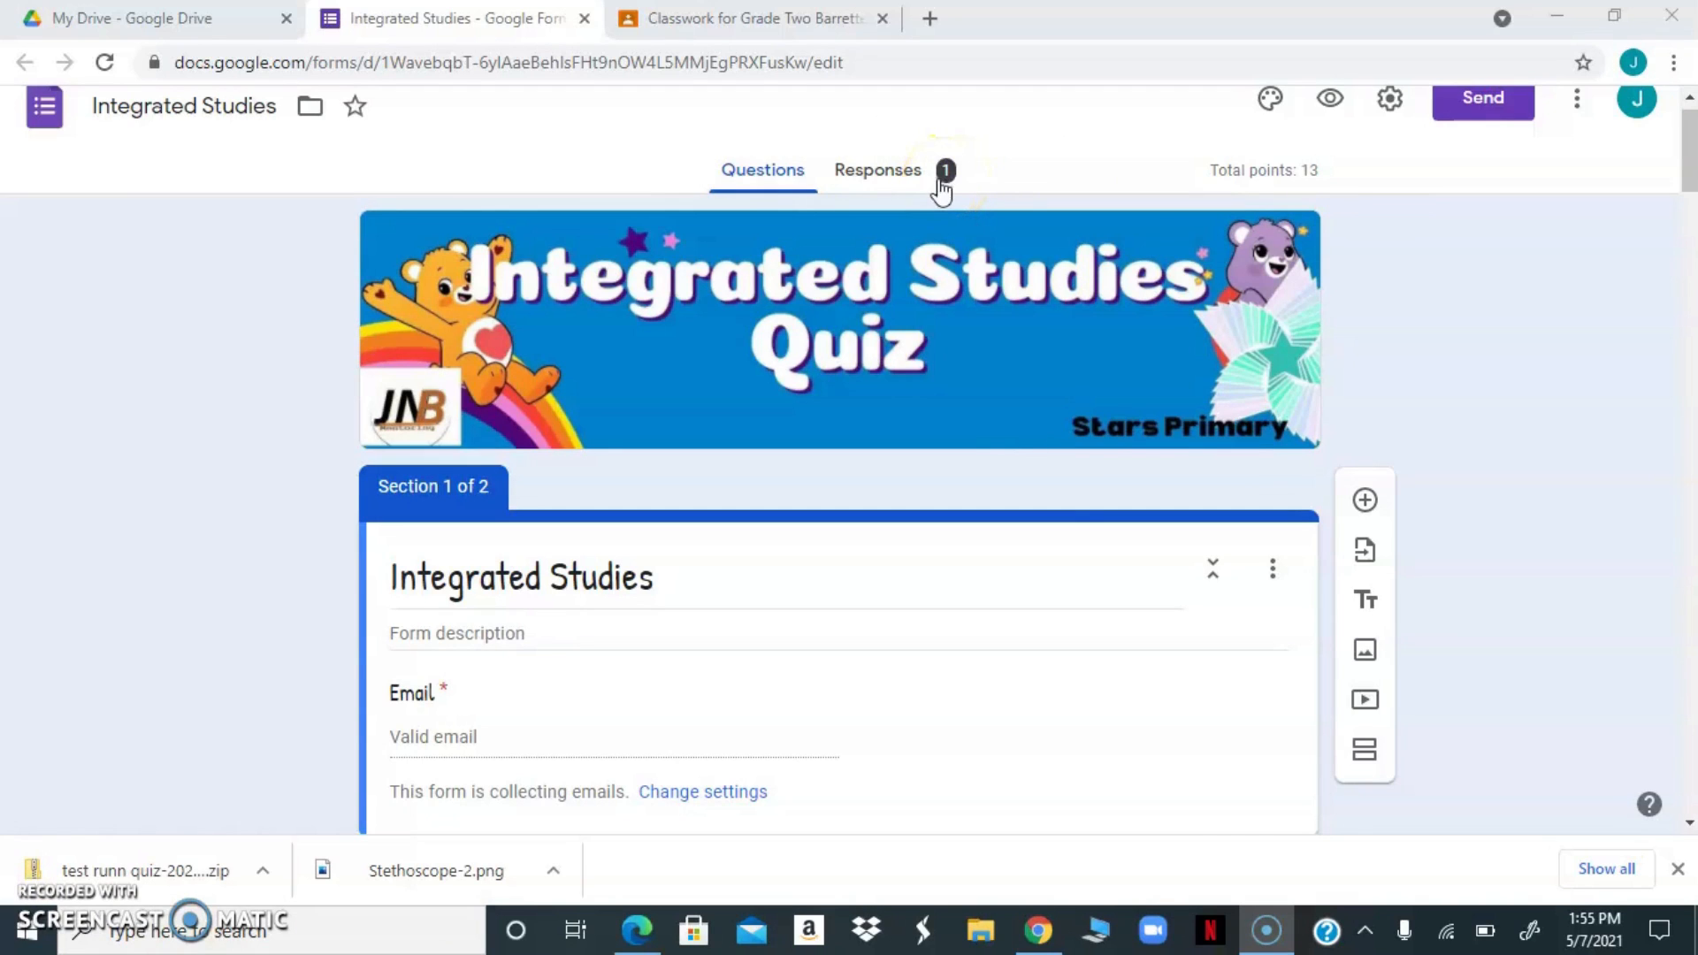
# Open the quiz's responses in the form editor and examine the summary's Insights and points distribution
pyautogui.click(871, 177)
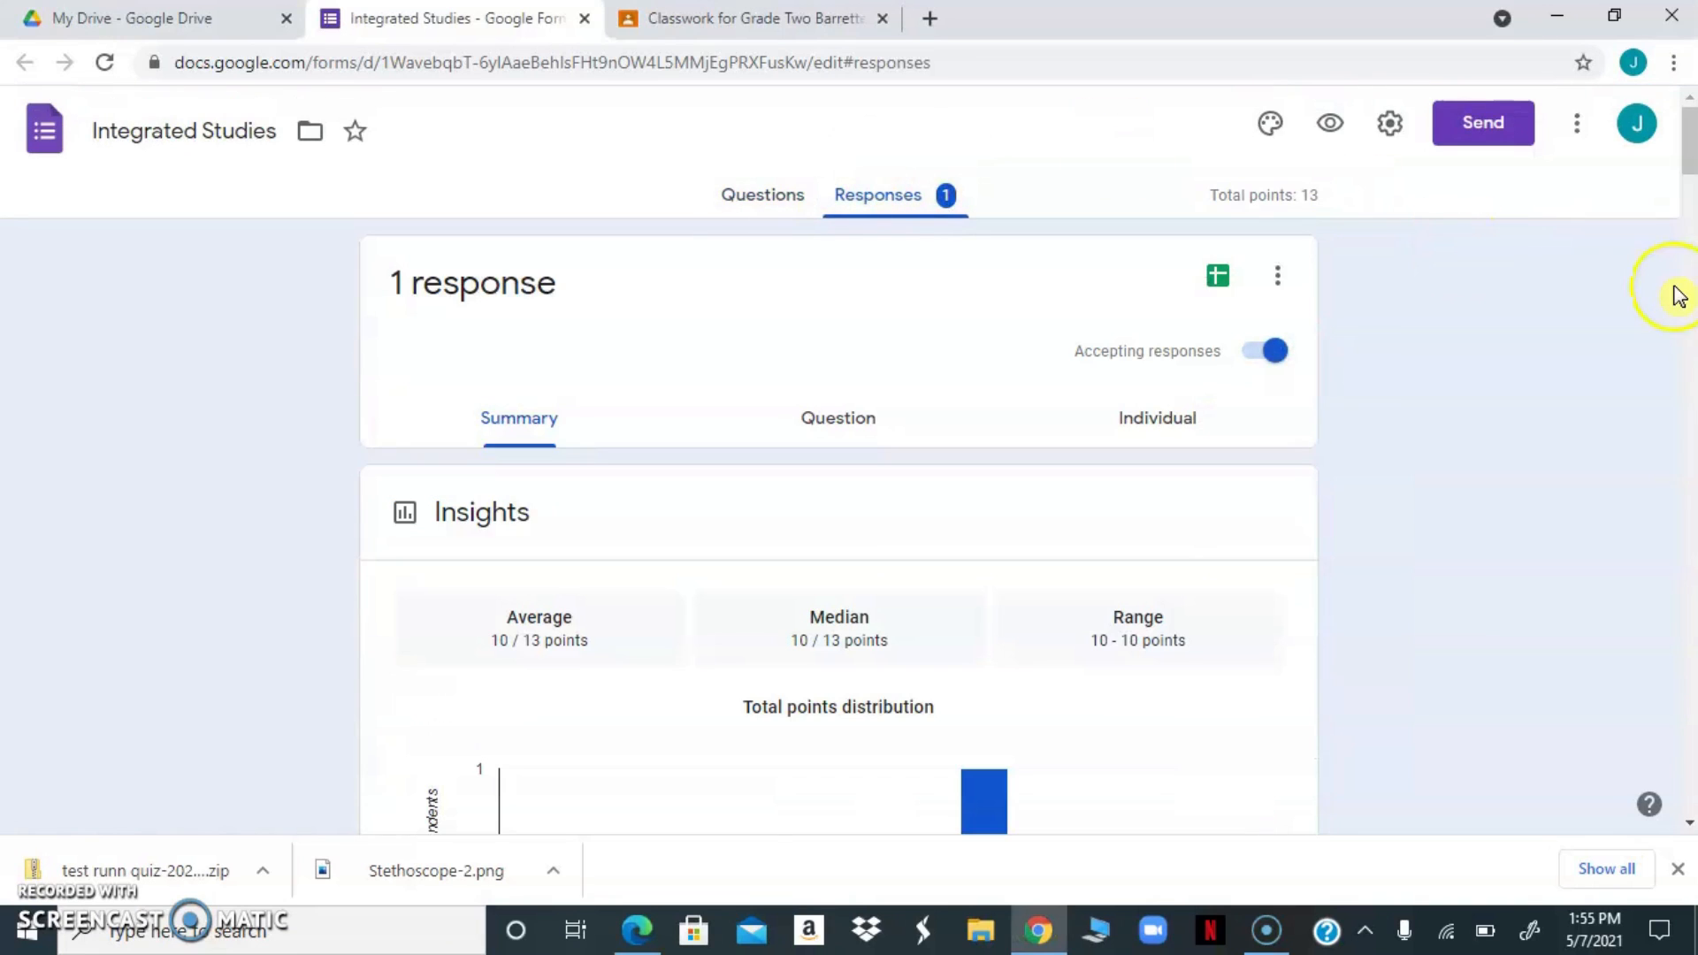
pyautogui.moveTo(1689, 157); pyautogui.dragTo(1689, 187)
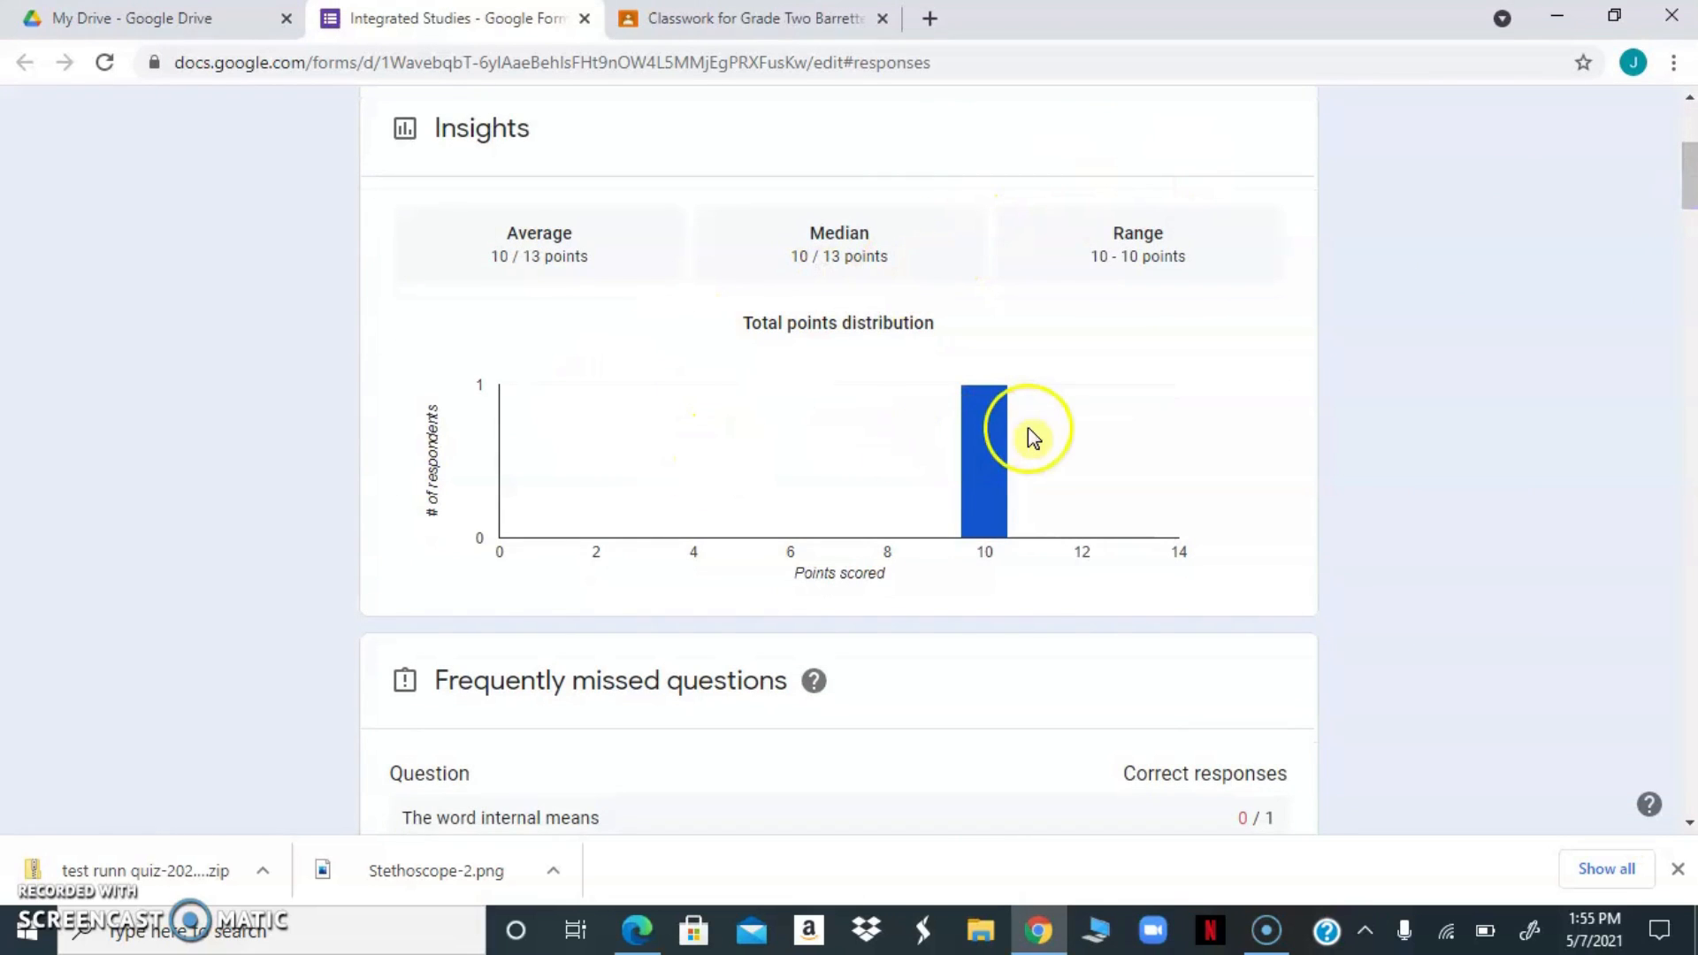
# Examine the response chart for the question The word internal means in the responses summary
pyautogui.click(997, 528)
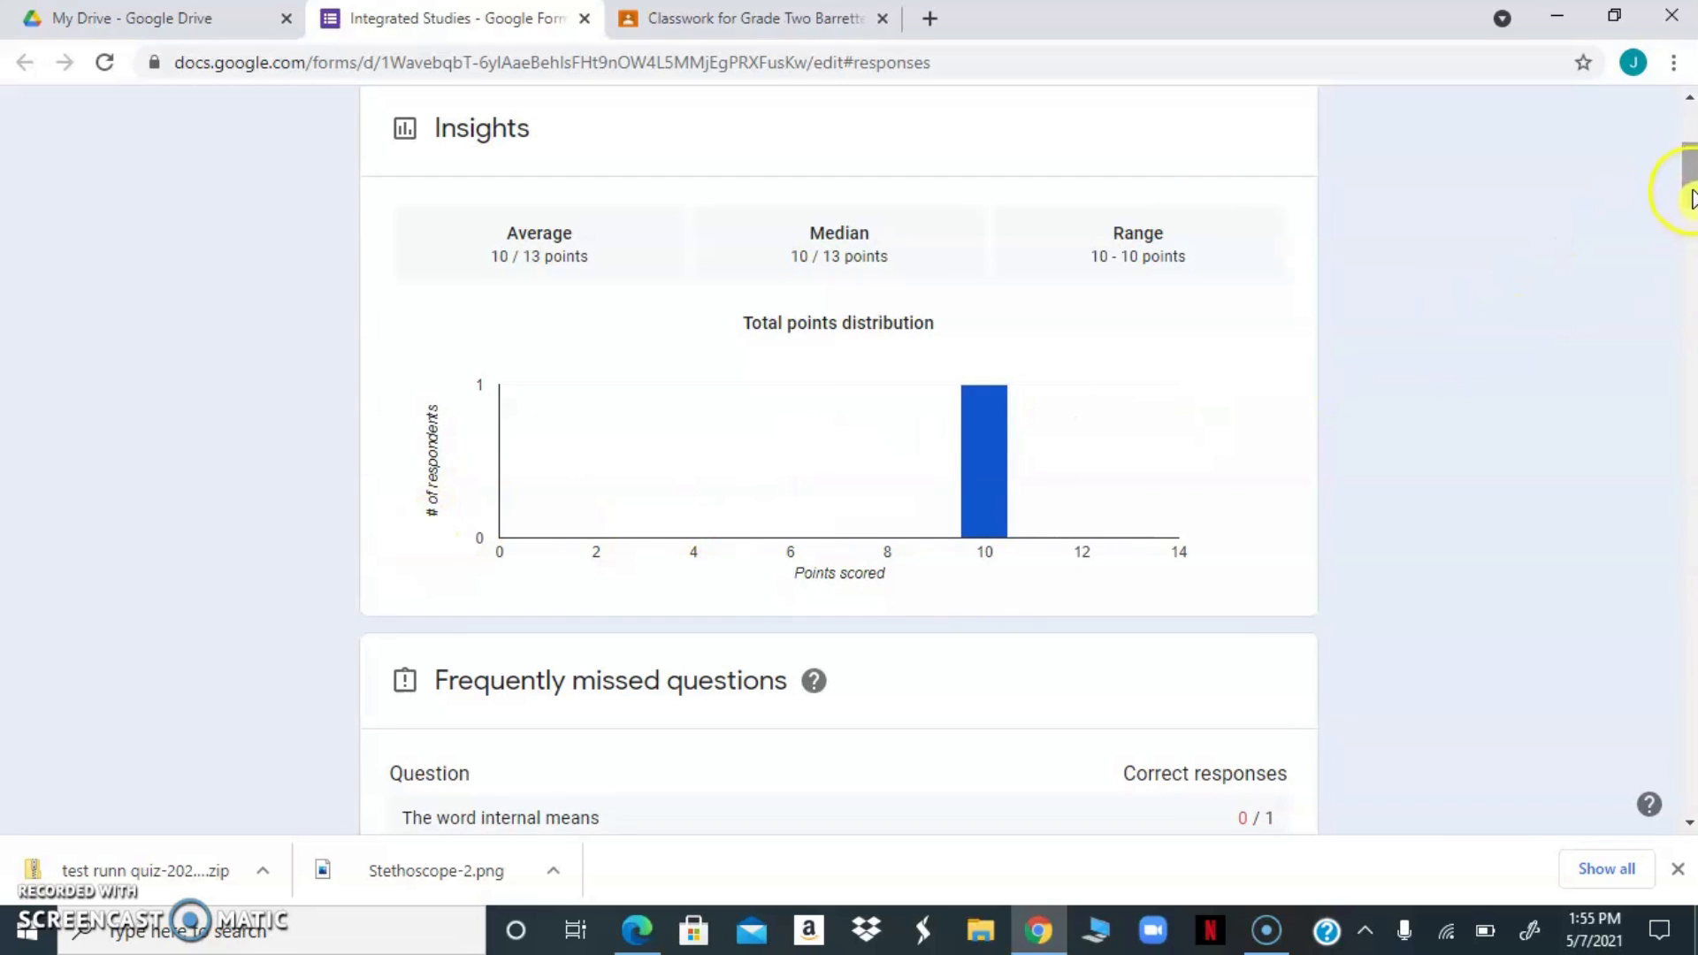
pyautogui.moveTo(1689, 190); pyautogui.dragTo(1616, 622)
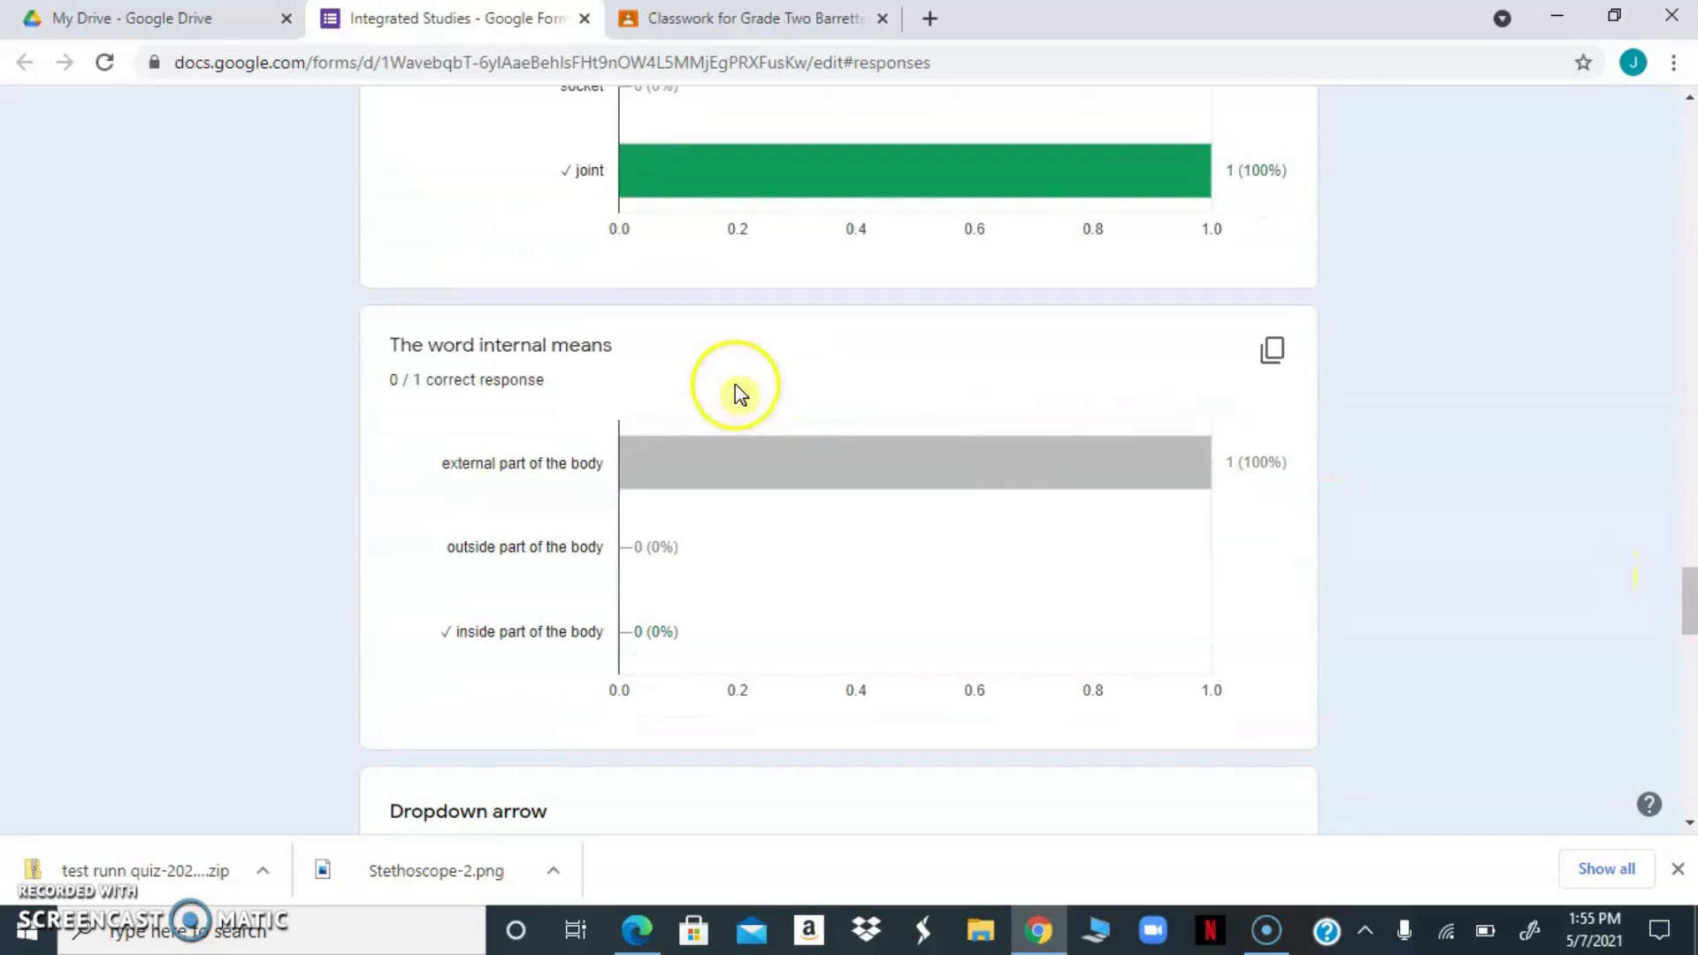
pyautogui.moveTo(907, 452)
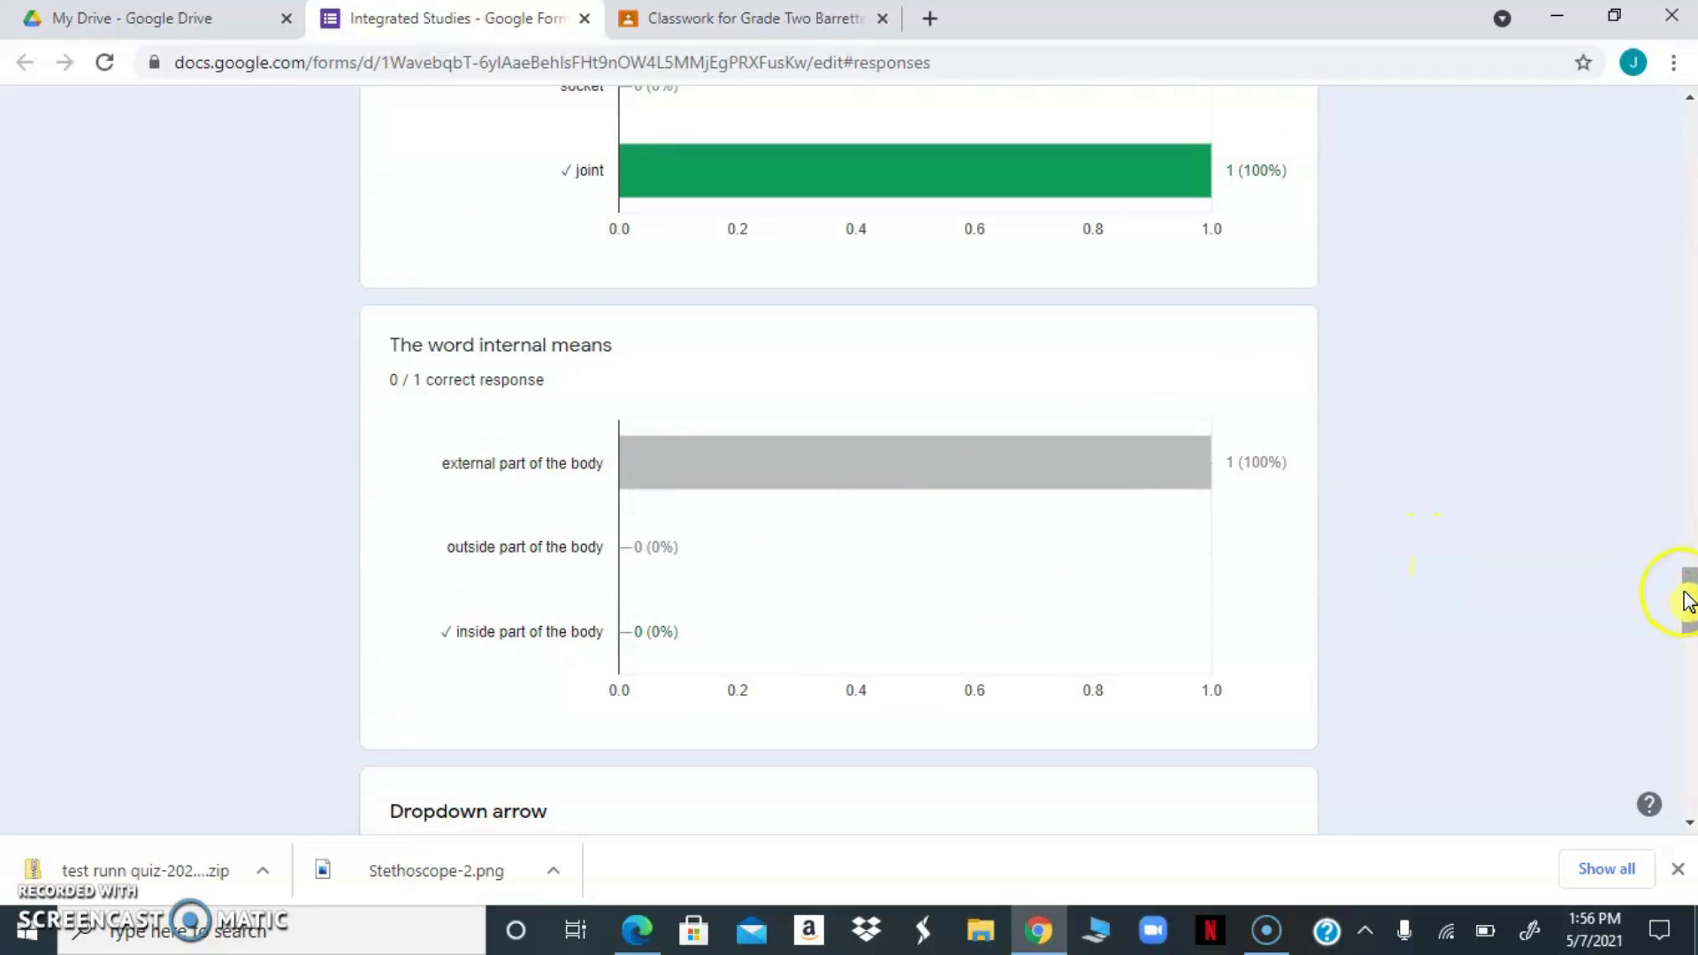
# Switch to the individual response view and look through the respondent's graded answers
pyautogui.moveTo(1690, 606); pyautogui.dragTo(1691, 158)
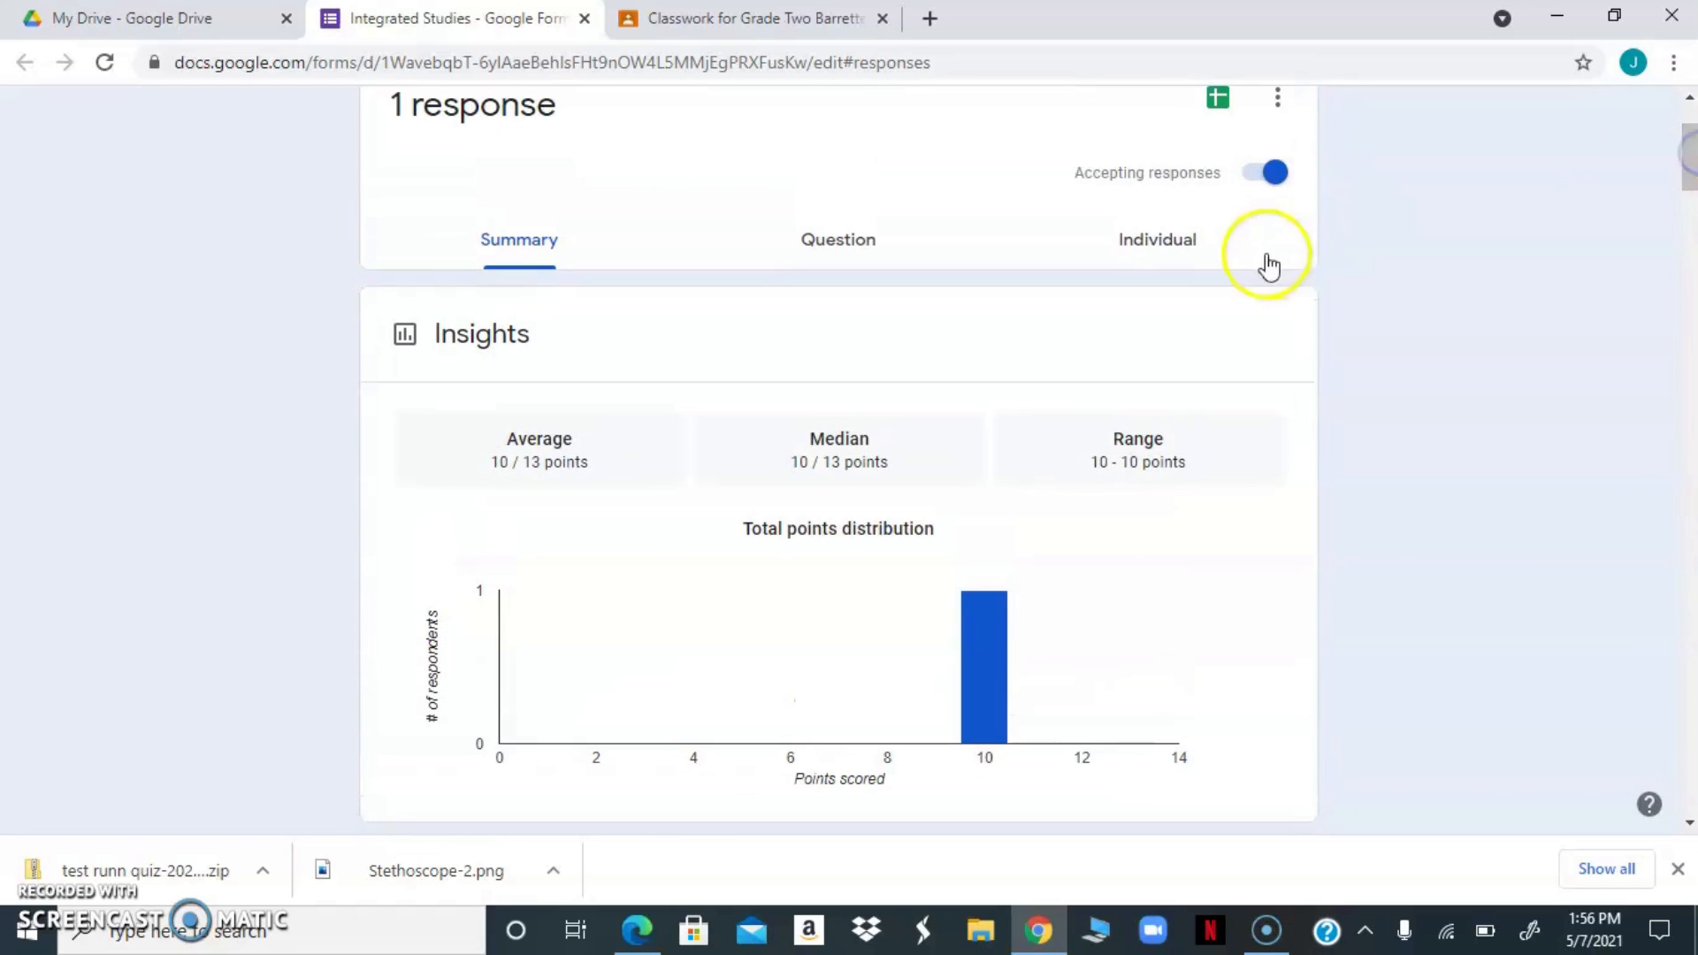
pyautogui.click(1161, 241)
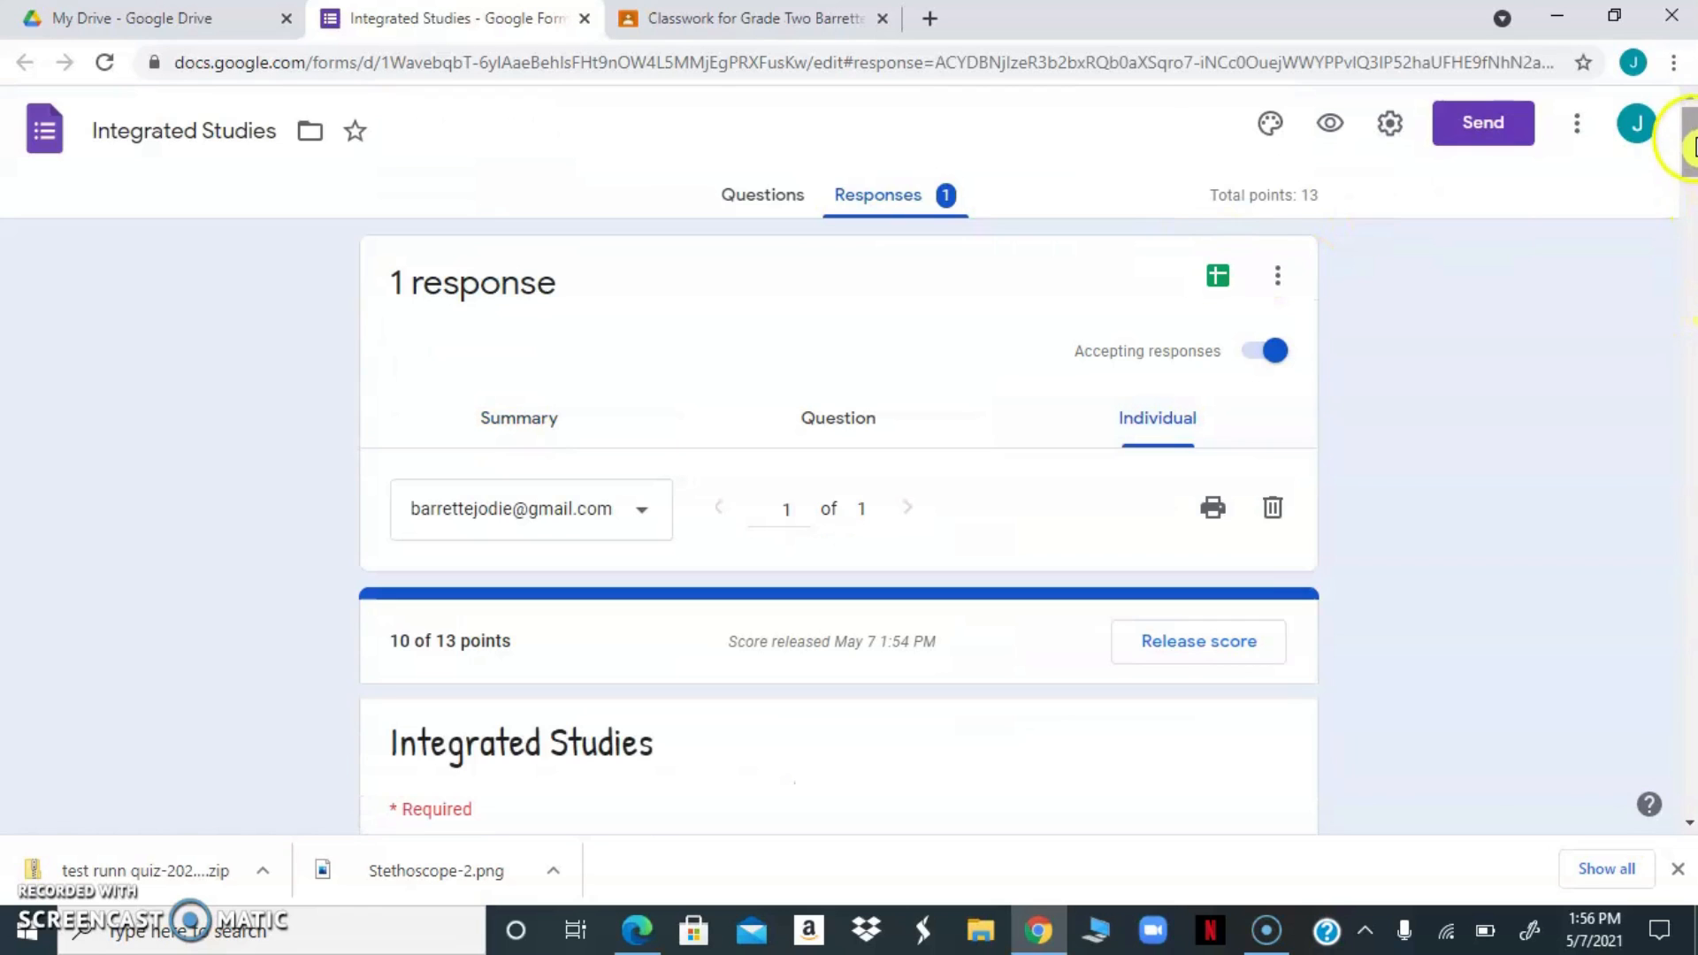
pyautogui.moveTo(1691, 146); pyautogui.dragTo(1624, 110)
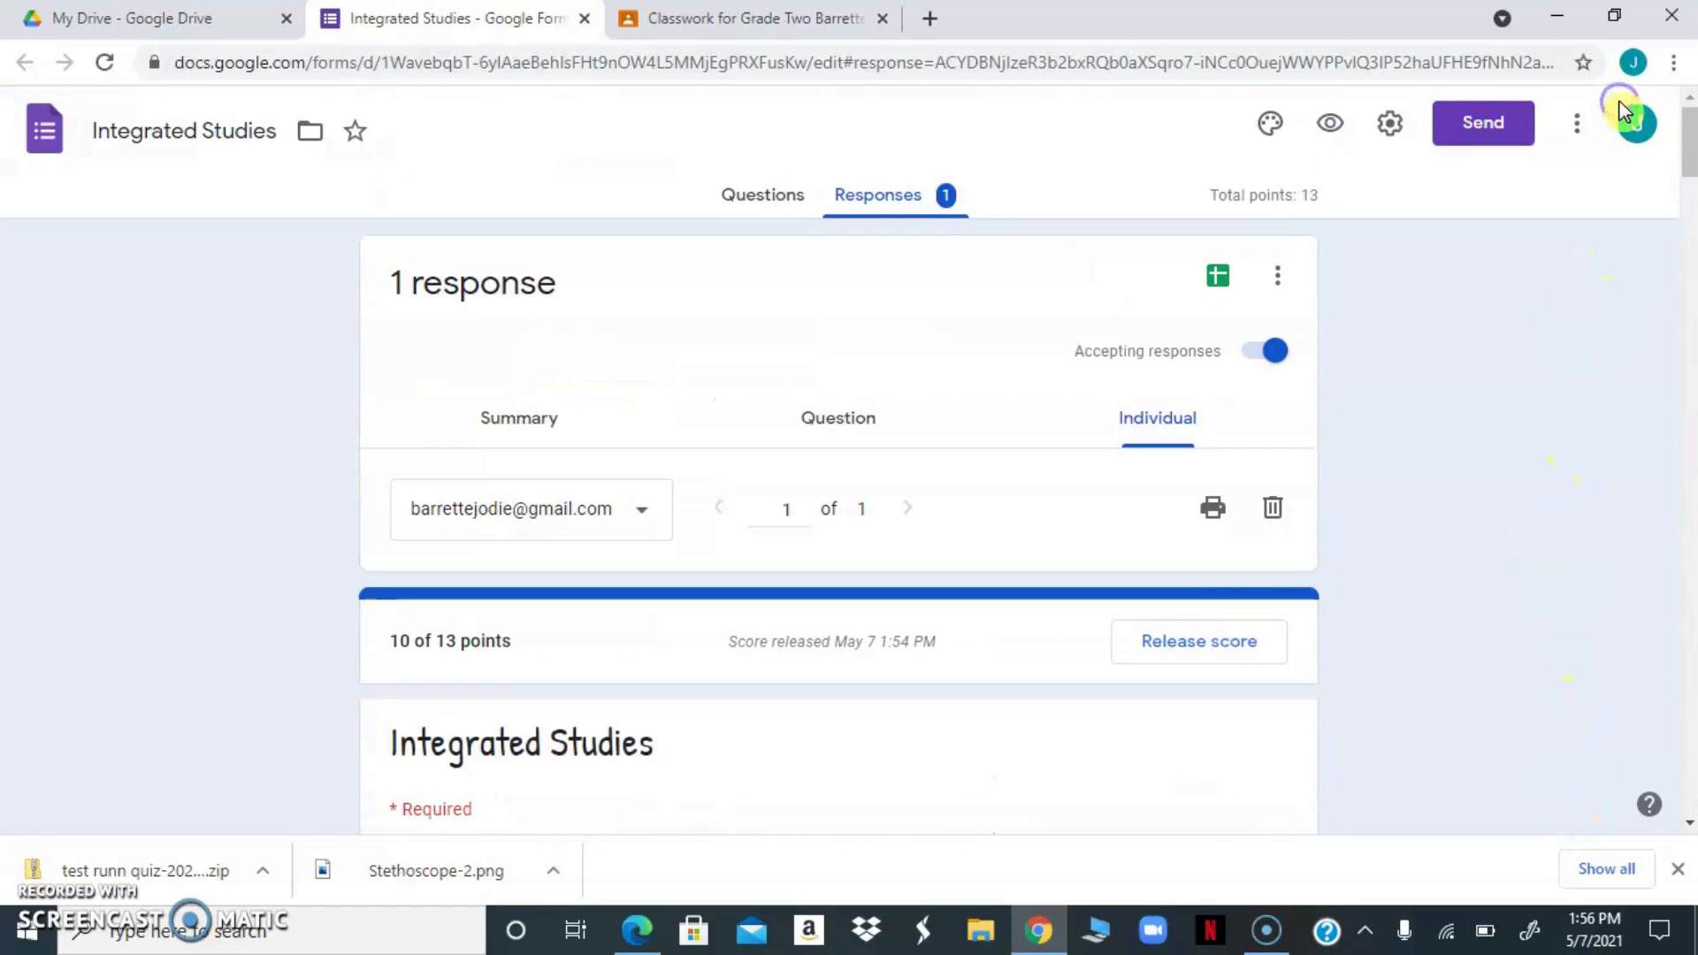
# Check the options for managing all responses, such as downloading them as CSV or printing them, and return to the individual response
pyautogui.click(1281, 276)
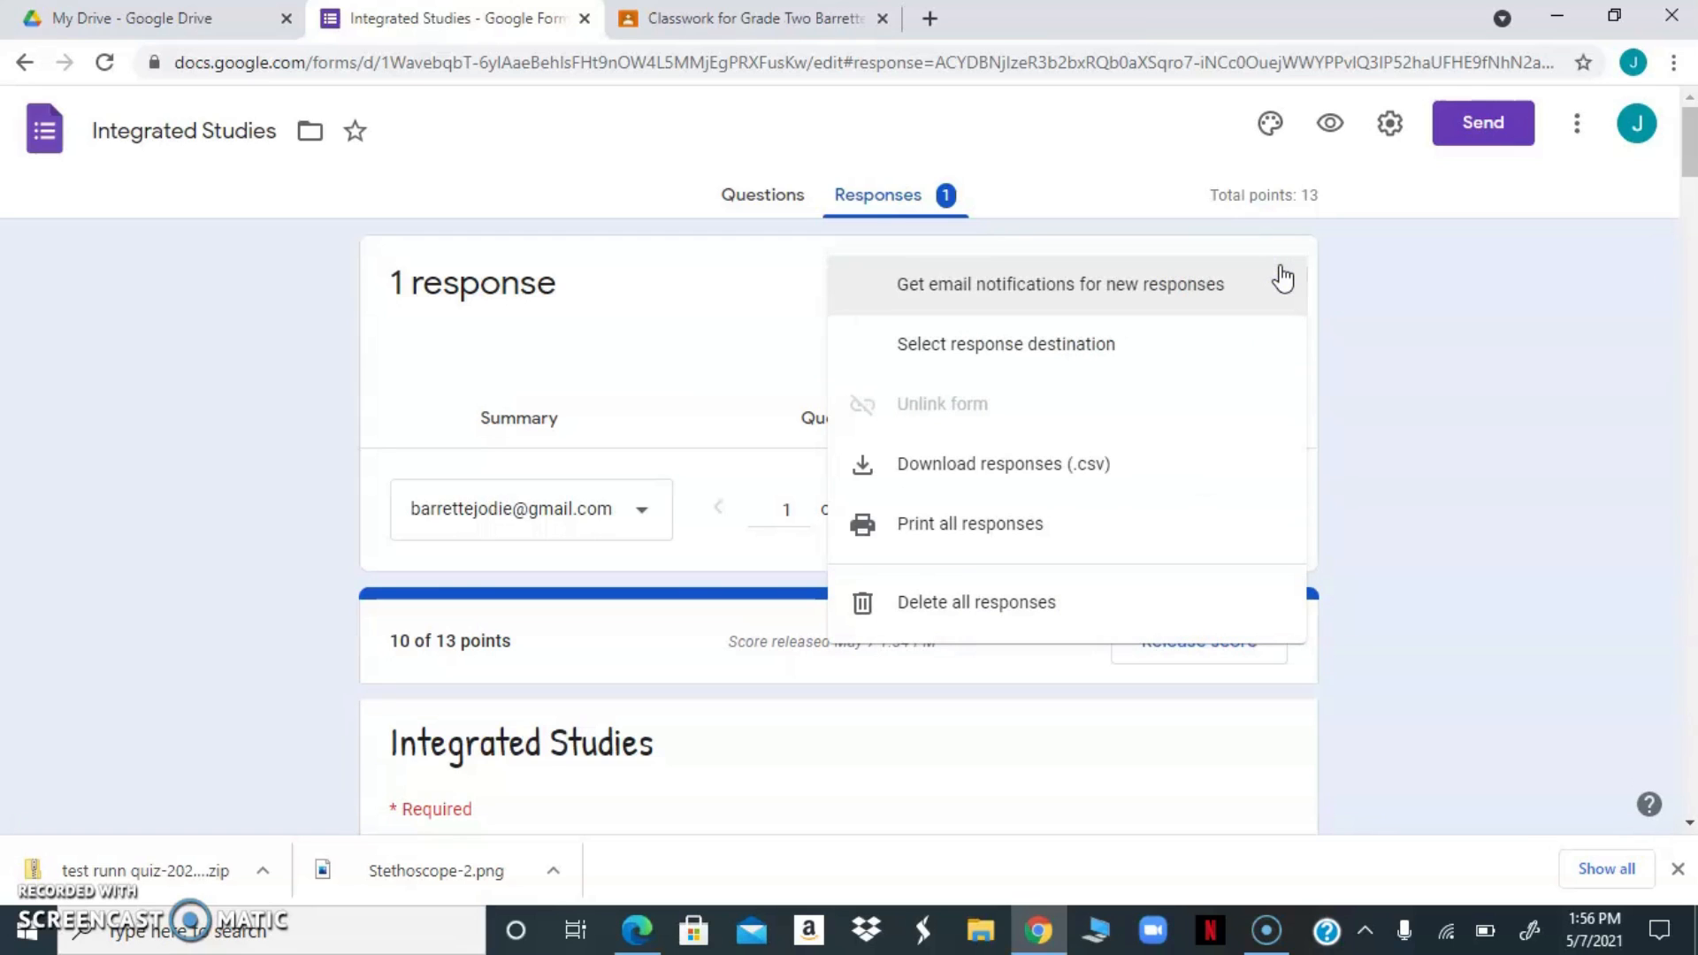
pyautogui.click(978, 513)
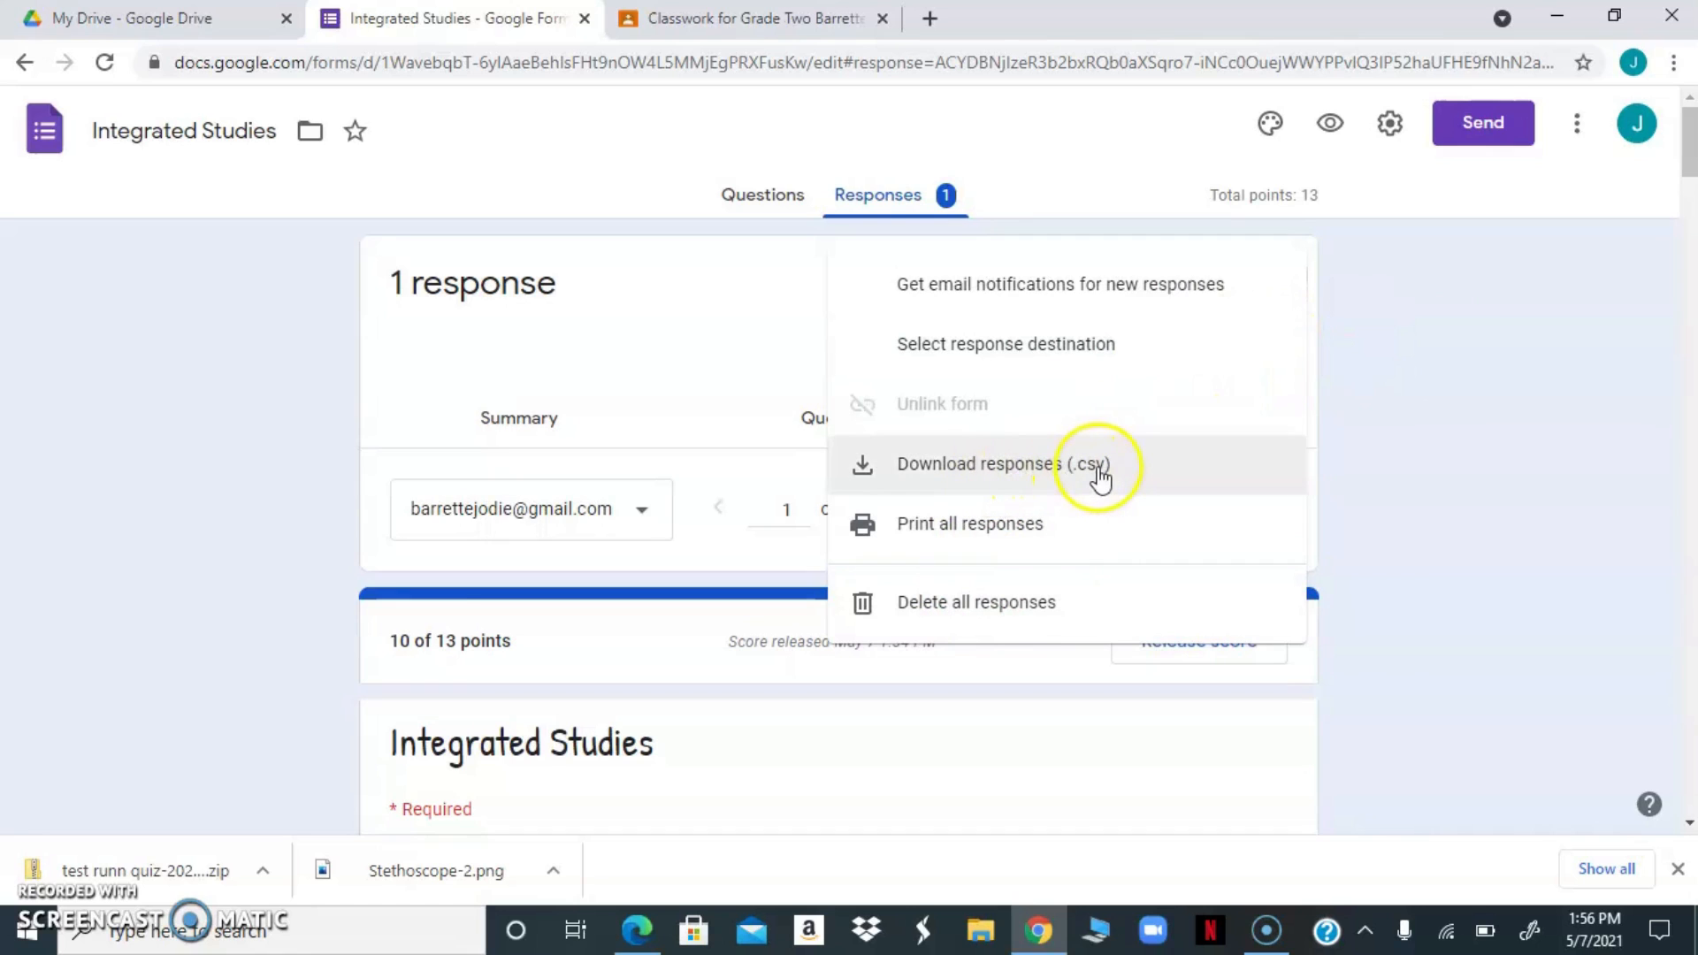
pyautogui.click(1390, 404)
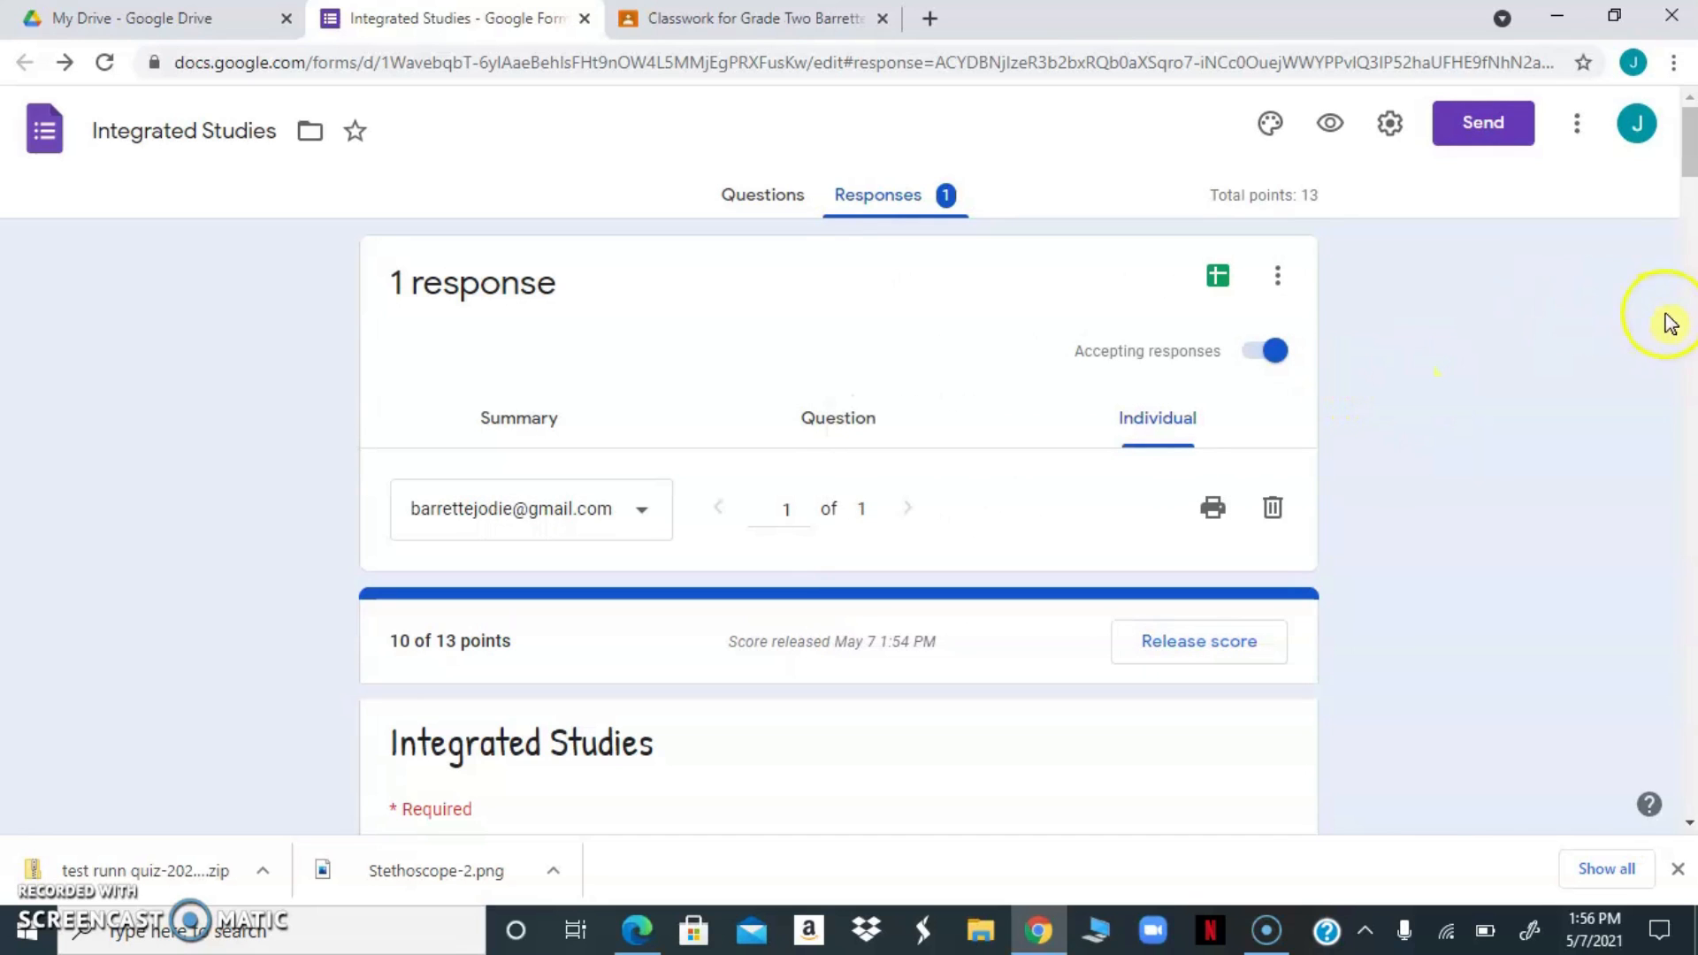
pyautogui.moveTo(1688, 157)
pyautogui.mouseDown()
pyautogui.moveTo(1684, 328)
pyautogui.moveTo(1689, 141)
pyautogui.mouseUp()
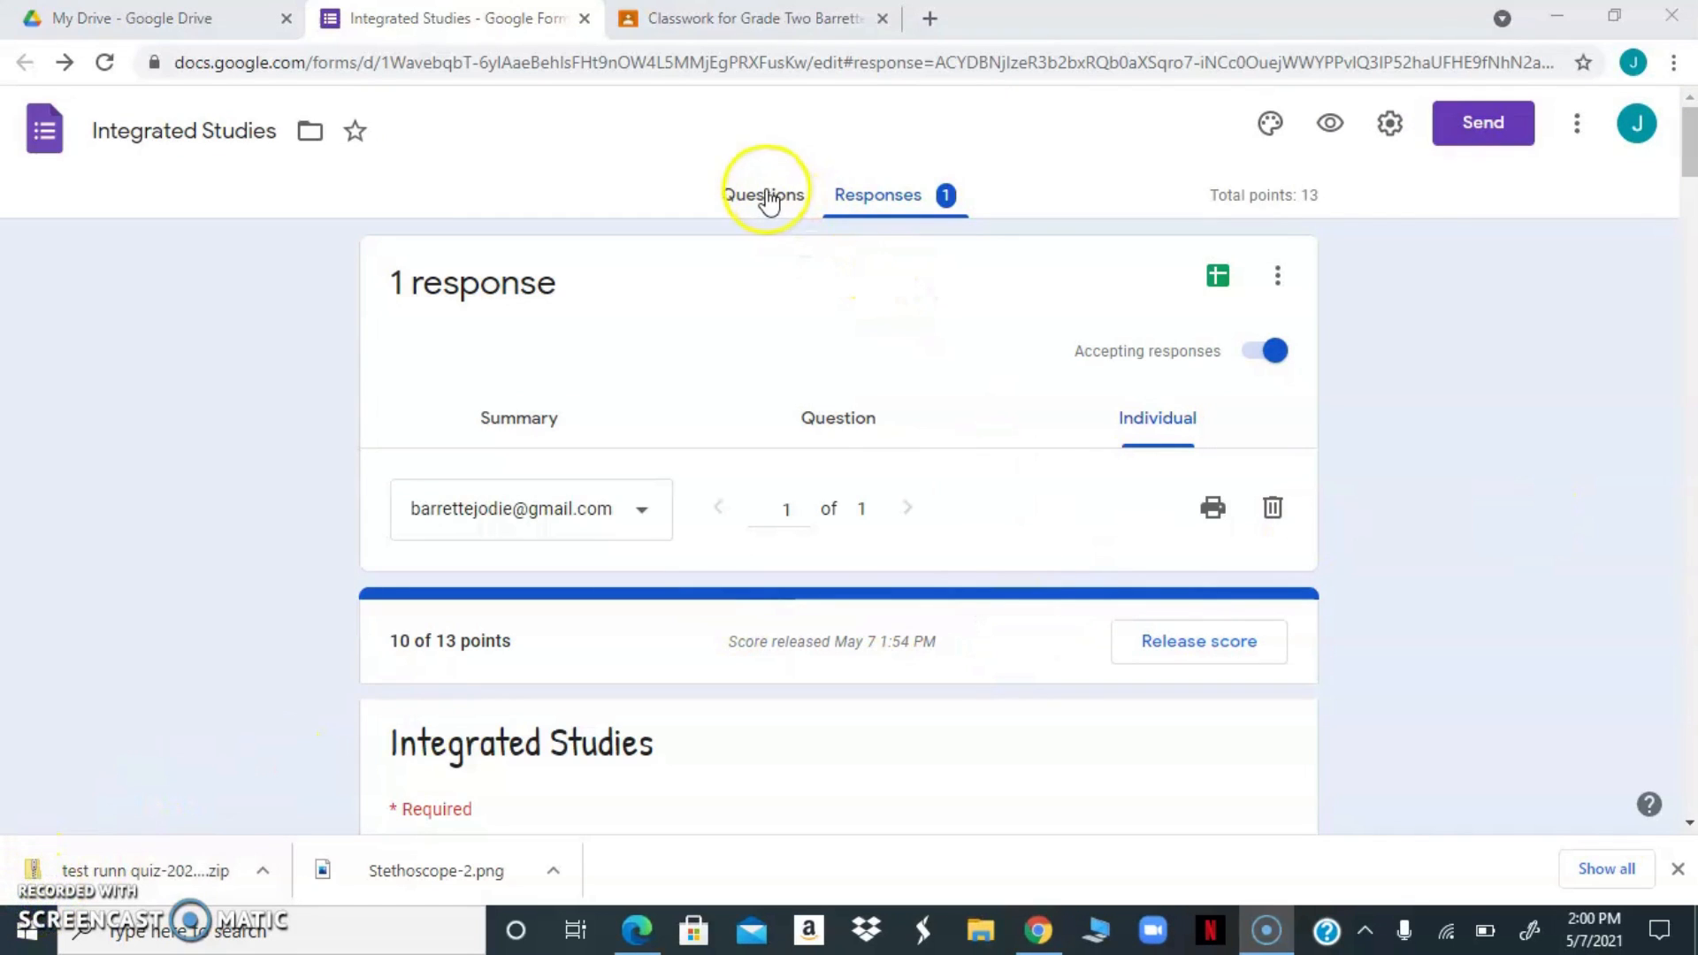
# Return to the form's questions and look through the opening section and the start of the My Body section
pyautogui.click(765, 196)
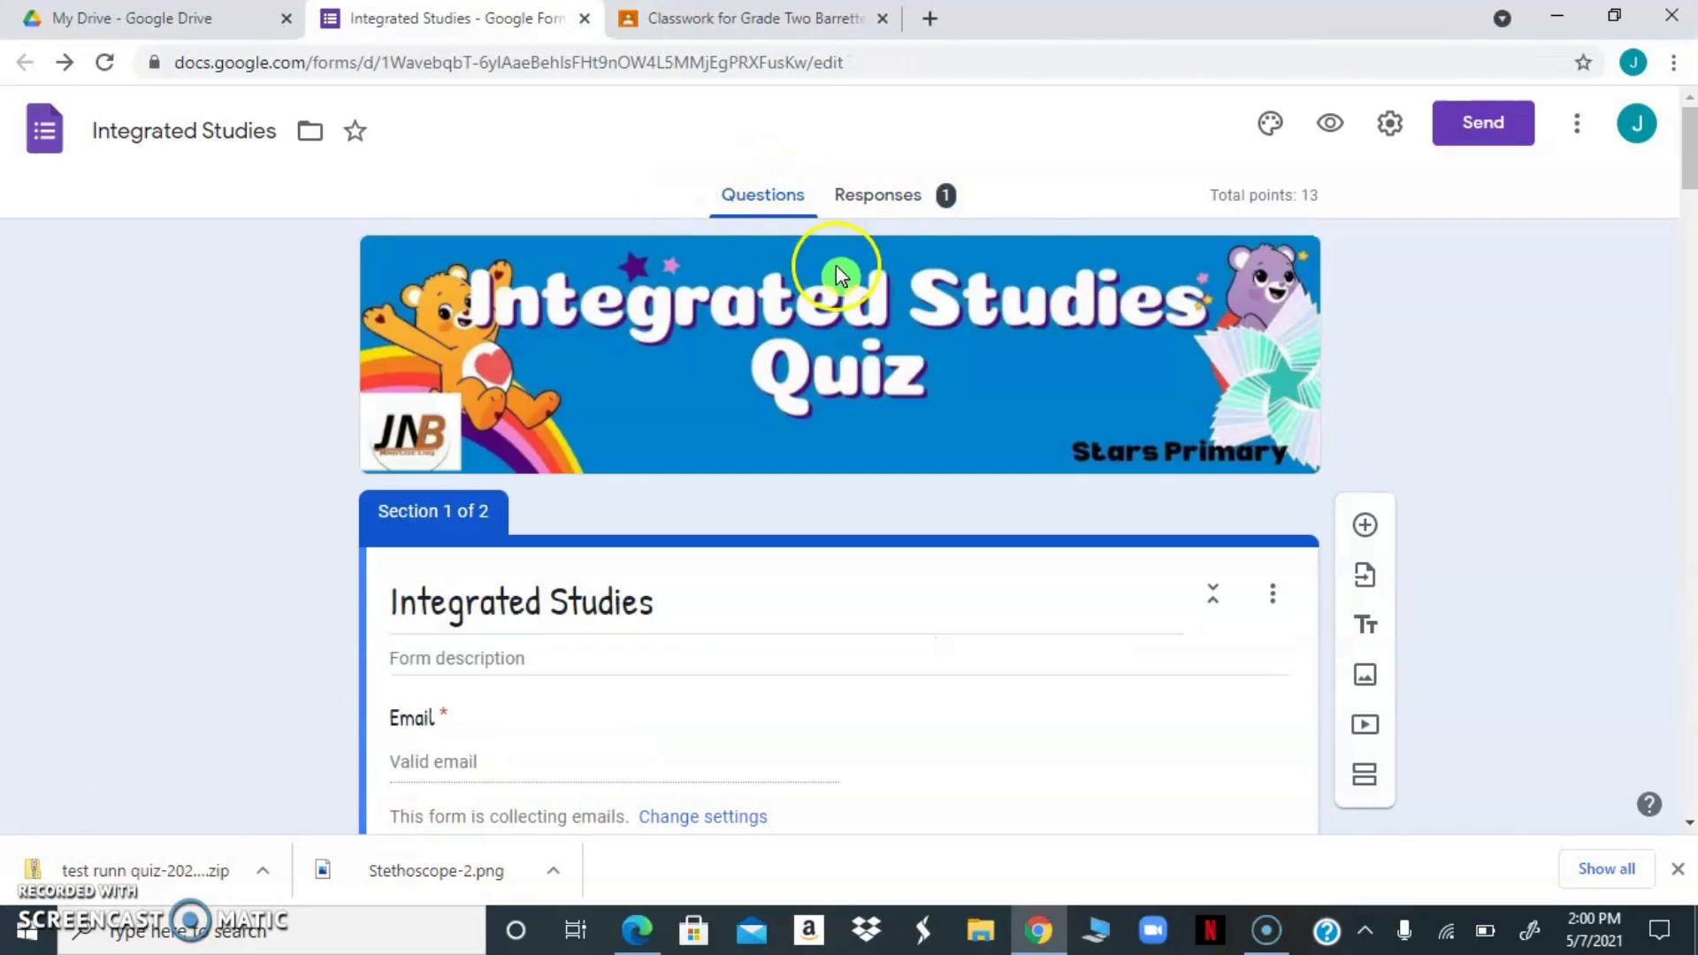
pyautogui.moveTo(1690, 174); pyautogui.dragTo(1689, 248)
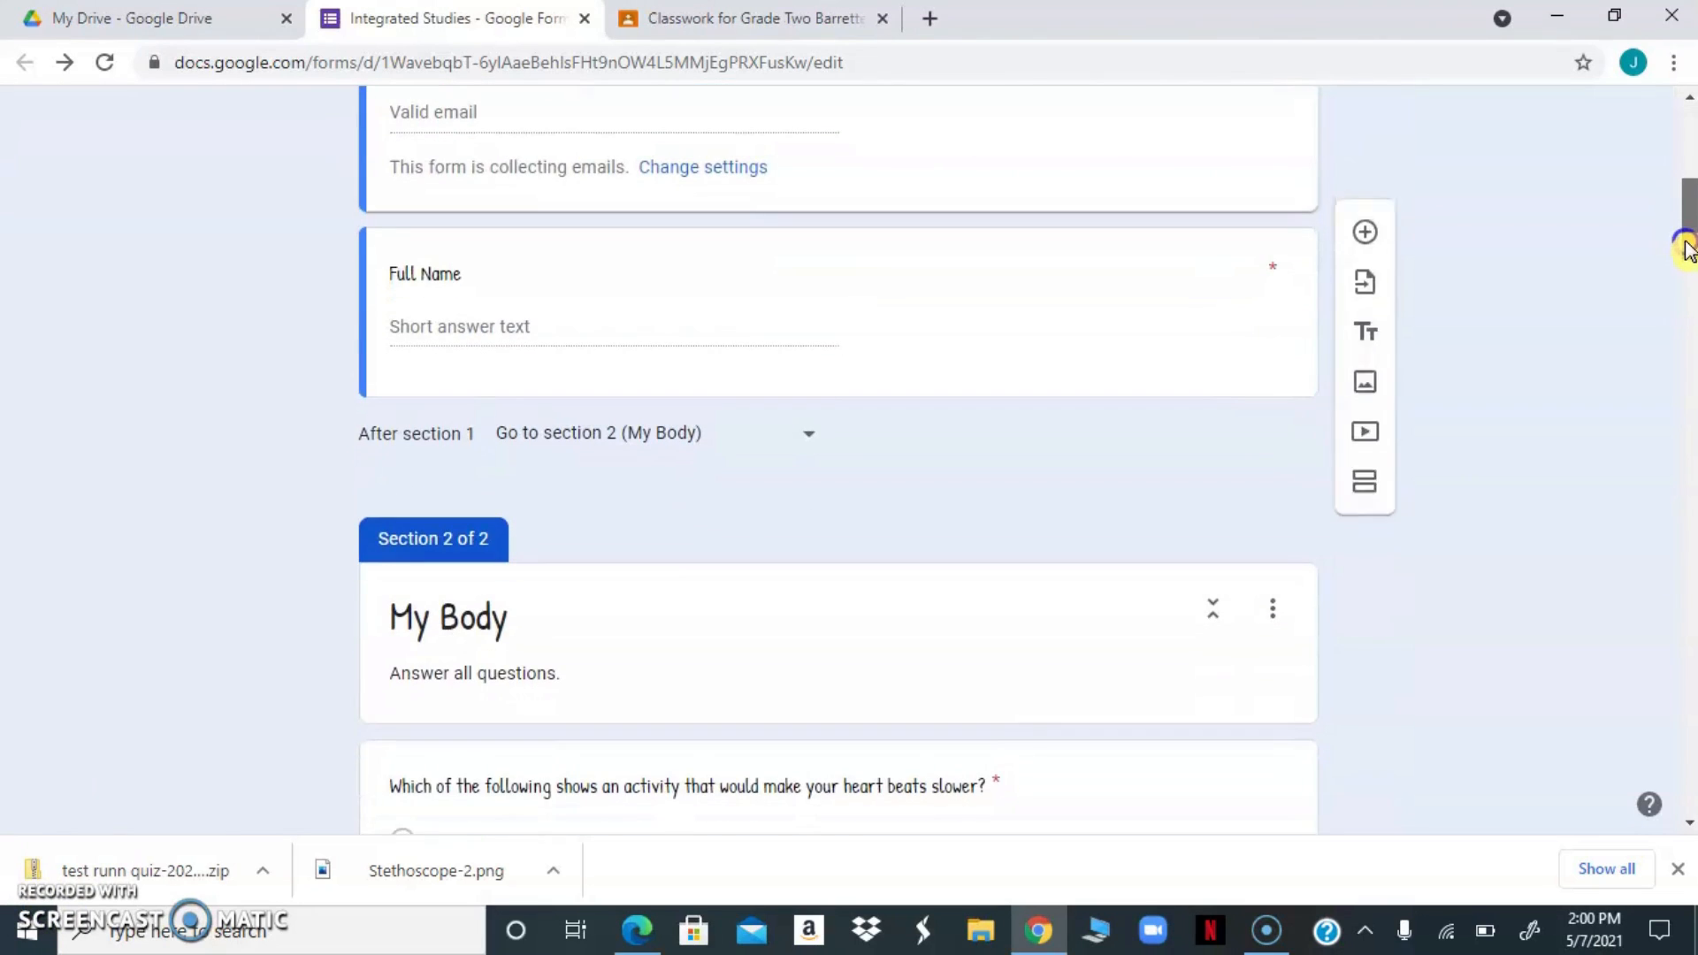